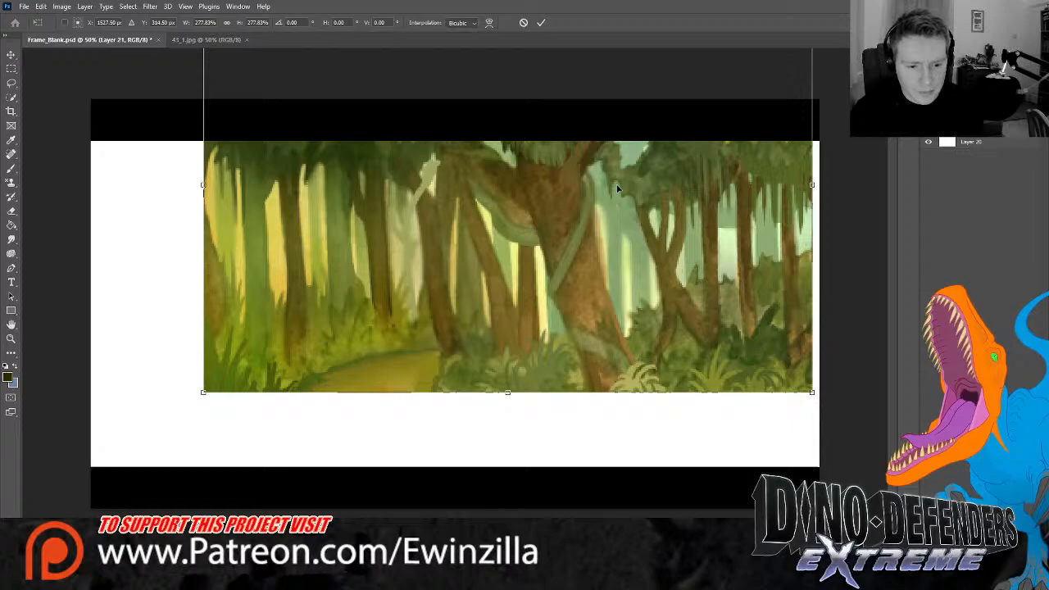
# Flip the forest image horizontally, scale it to about -383% wide by 370% high, and position it to fill the white frame
pyautogui.moveTo(618, 189); pyautogui.dragTo(573, 204)
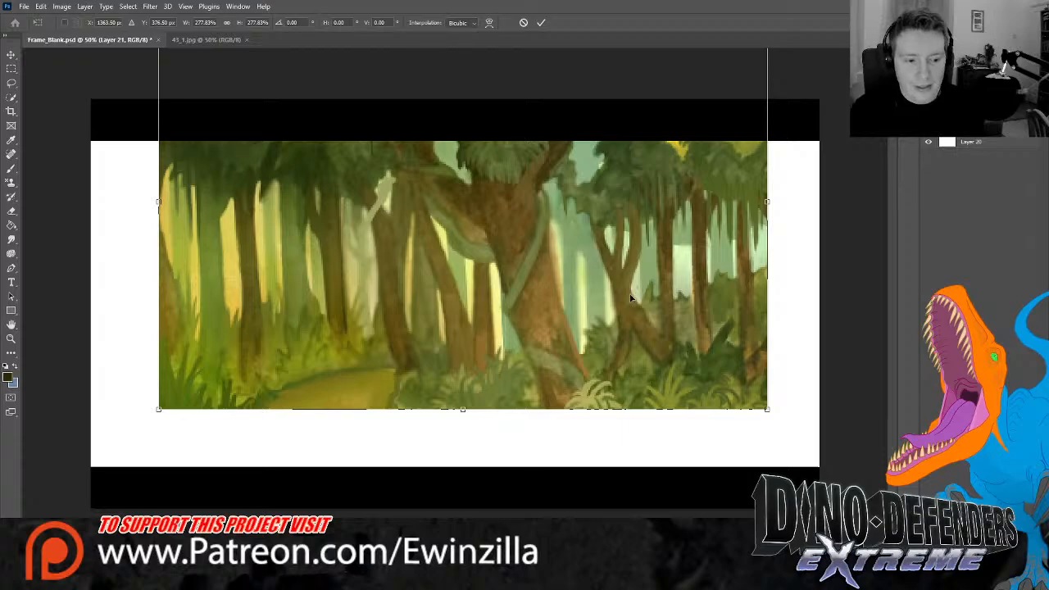
pyautogui.moveTo(630, 303); pyautogui.dragTo(492, 279)
pyautogui.moveTo(626, 379); pyautogui.dragTo(884, 442)
pyautogui.moveTo(887, 235); pyautogui.dragTo(91, 236)
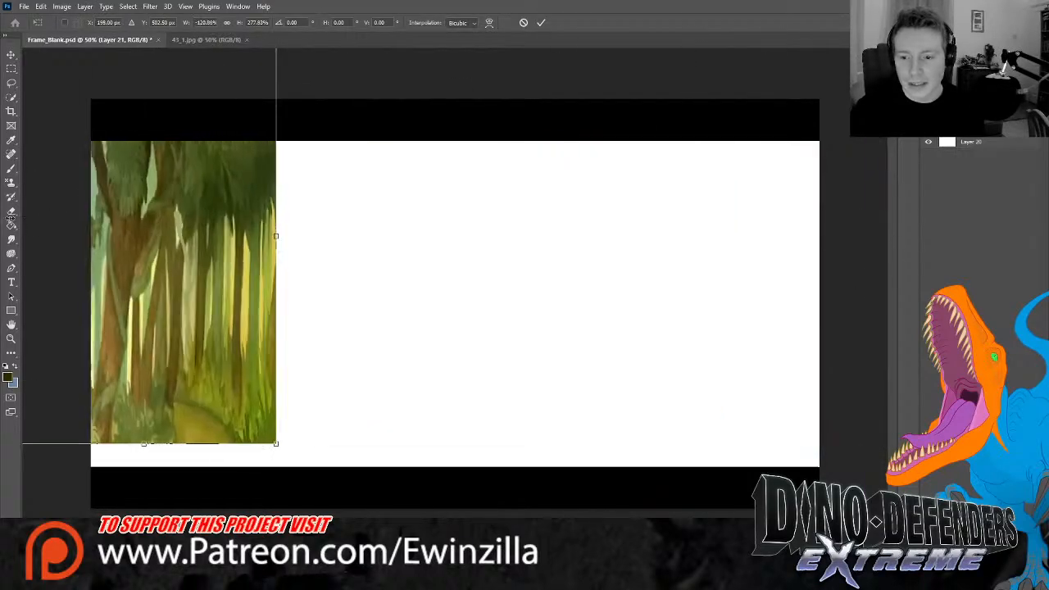
pyautogui.moveTo(277, 237); pyautogui.dragTo(832, 235)
pyautogui.moveTo(169, 420); pyautogui.dragTo(350, 284)
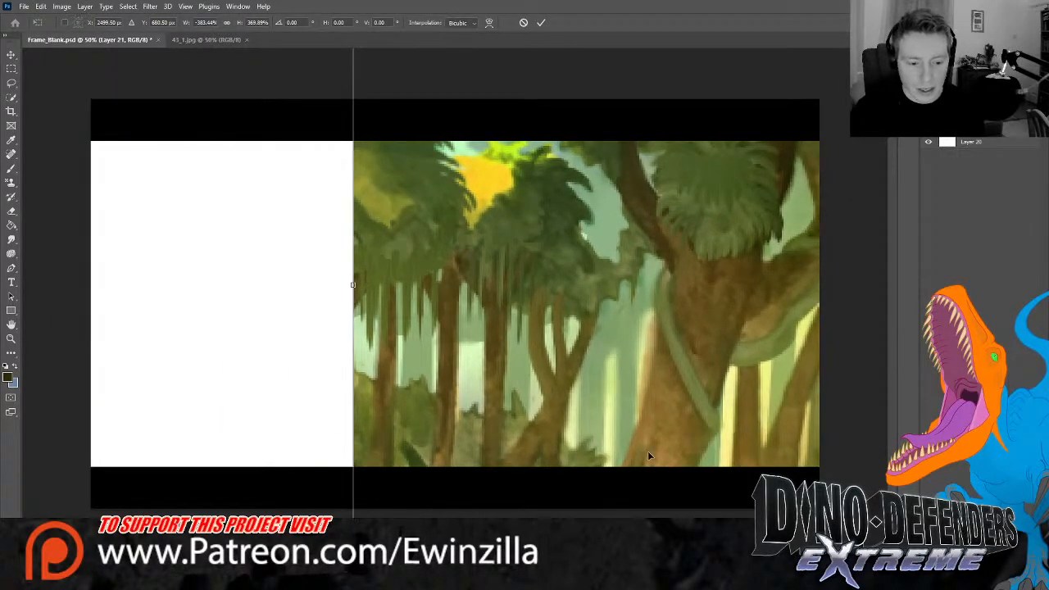
pyautogui.moveTo(677, 427); pyautogui.dragTo(417, 376)
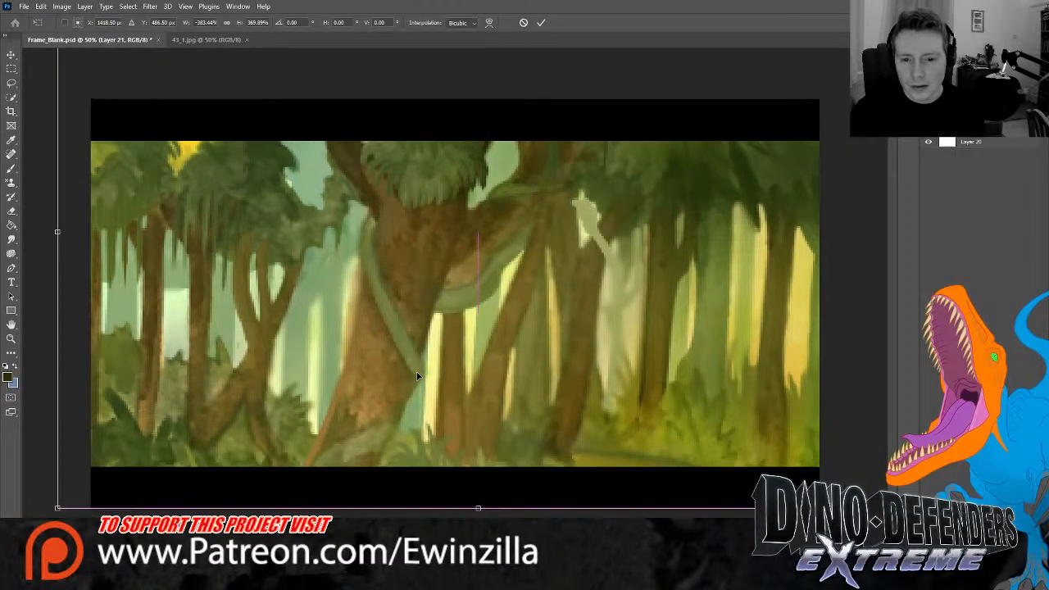
pyautogui.press('Return')
# Set the Paint Bucket to Clear mode at 100% opacity and clear the pale gaps between the leftmost trees
pyautogui.press('g')
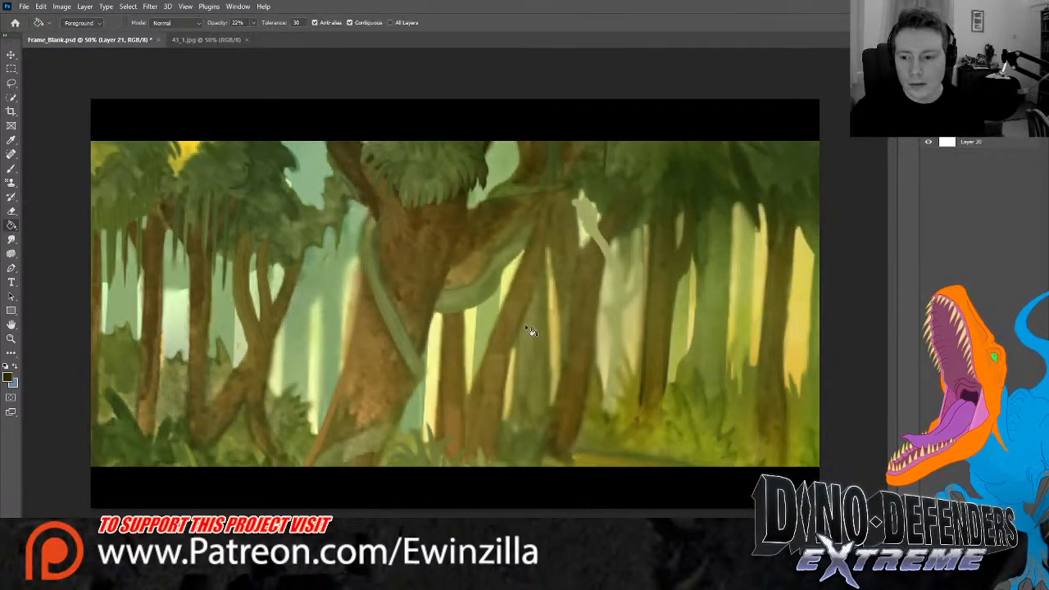
pyautogui.click(176, 22)
pyautogui.click(172, 67)
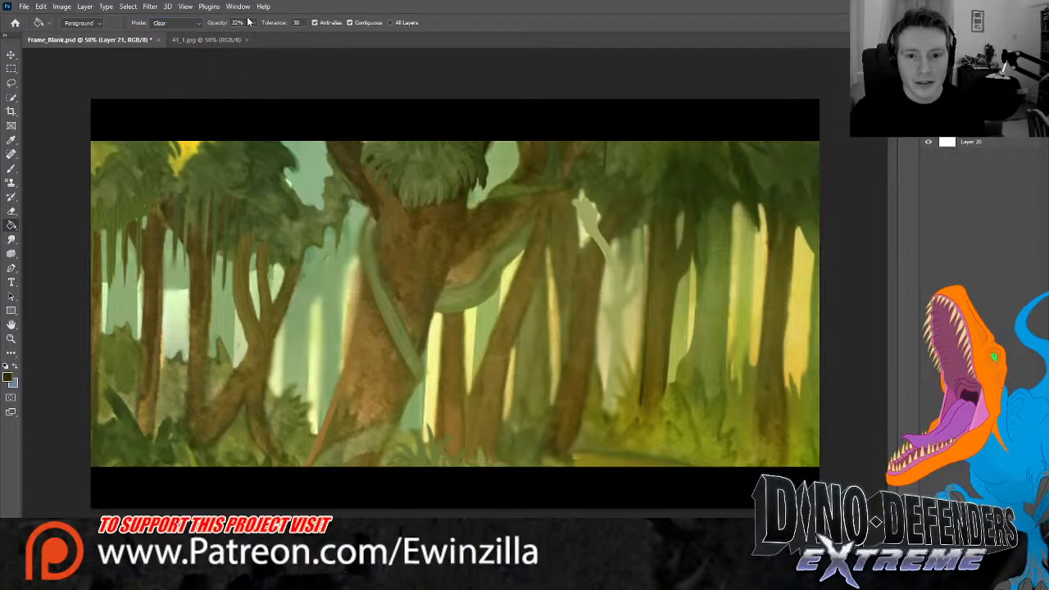
pyautogui.click(187, 330)
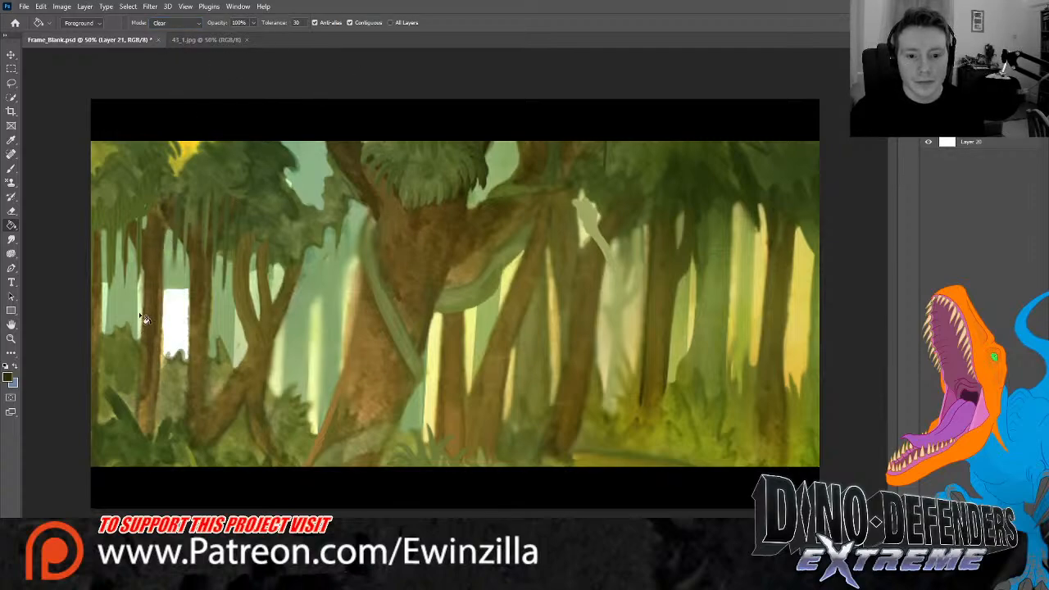
pyautogui.click(105, 312)
pyautogui.click(240, 349)
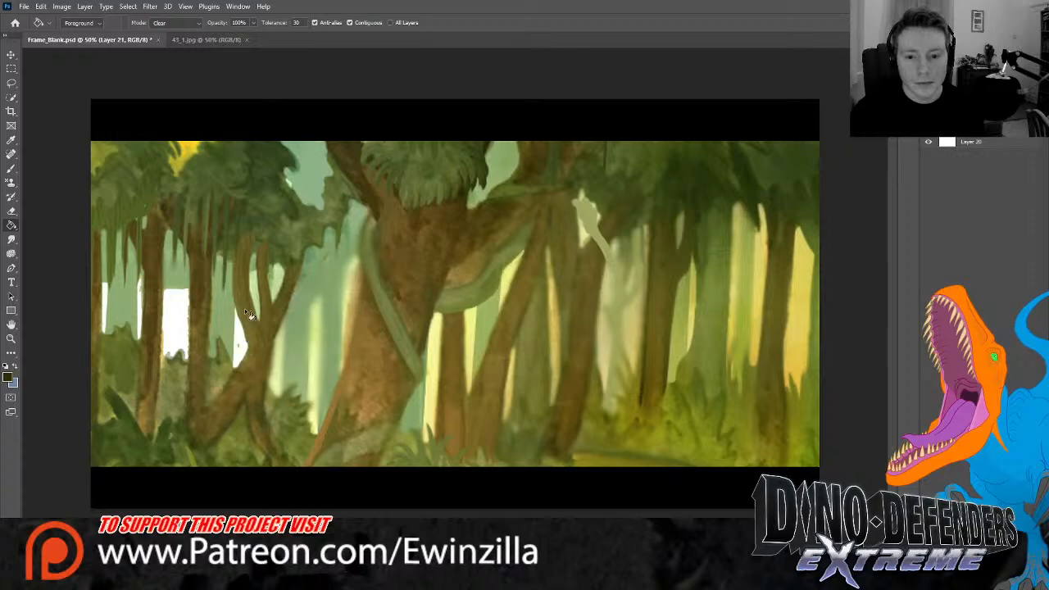
pyautogui.click(256, 305)
pyautogui.click(279, 283)
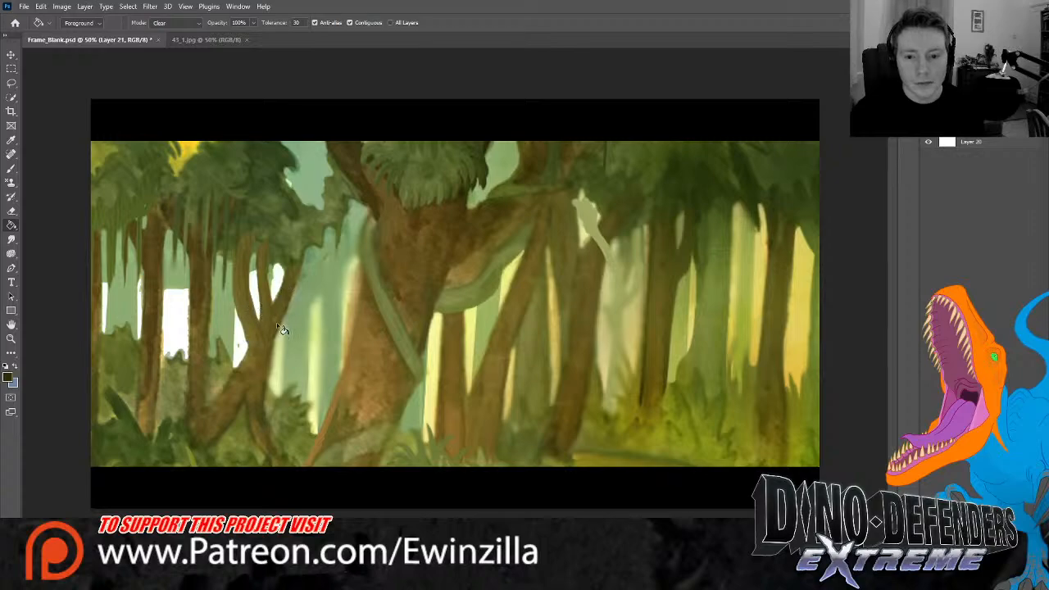
# Clear the narrow light strips between the forked tree and the large vine-wrapped trunk with the Paint Bucket
pyautogui.click(325, 351)
pyautogui.hotkey('ctrl', 'z')
pyautogui.click(320, 373)
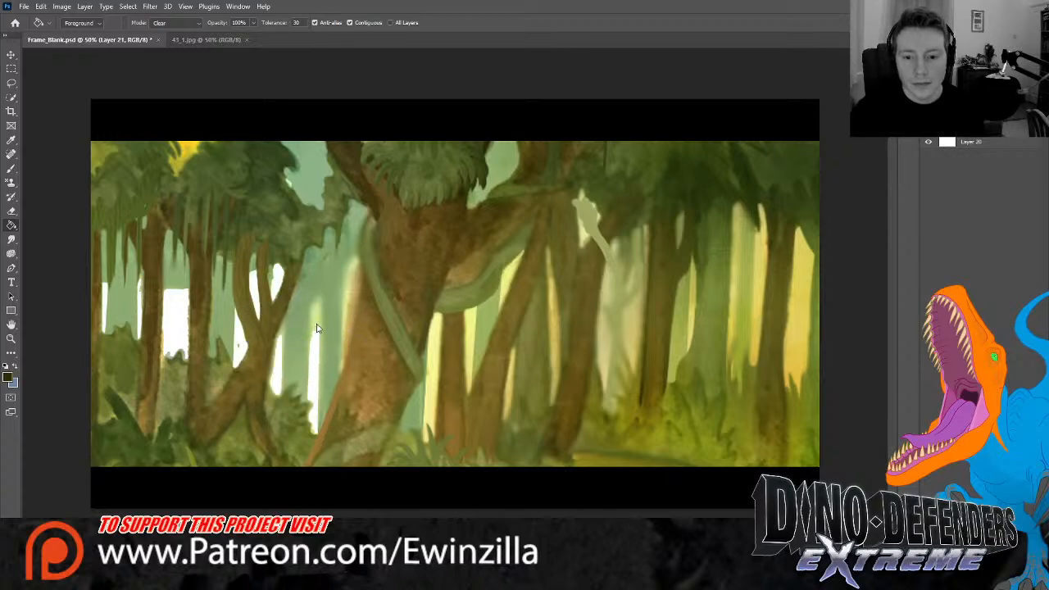
pyautogui.click(319, 329)
pyautogui.click(354, 288)
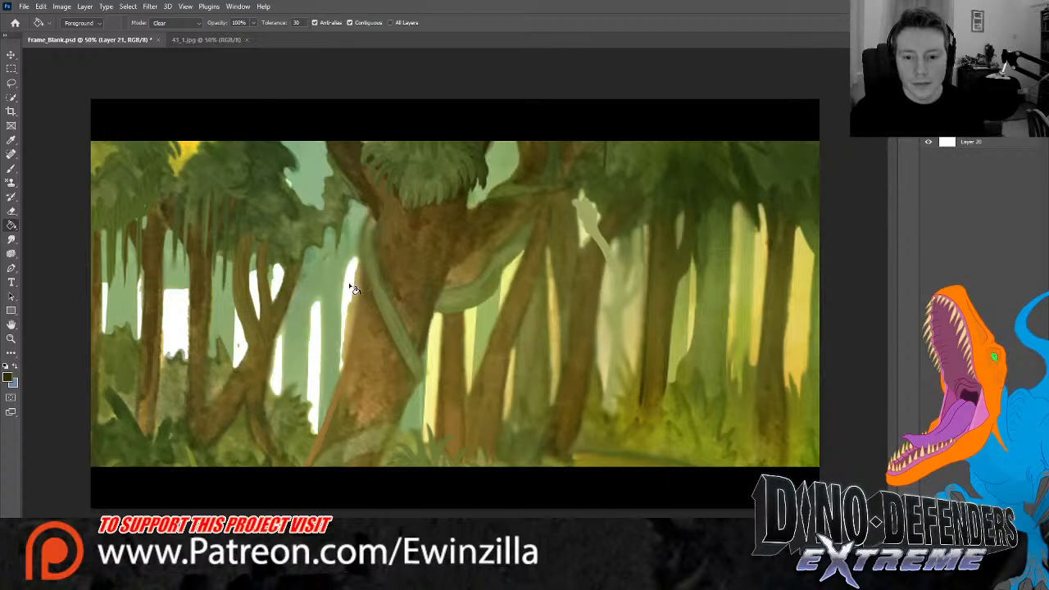
# Clear the light gaps between the trees just right of the vine-wrapped trunk, including the large opening with the pale branch
pyautogui.click(435, 352)
pyautogui.click(478, 336)
pyautogui.click(508, 299)
pyautogui.click(511, 382)
pyautogui.click(555, 328)
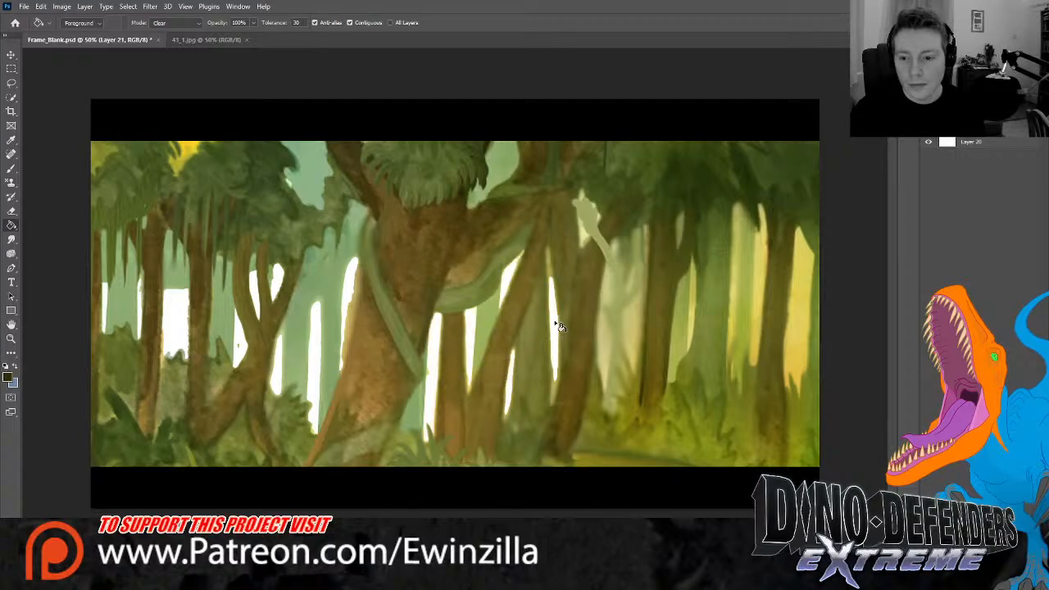
pyautogui.click(553, 286)
pyautogui.click(610, 324)
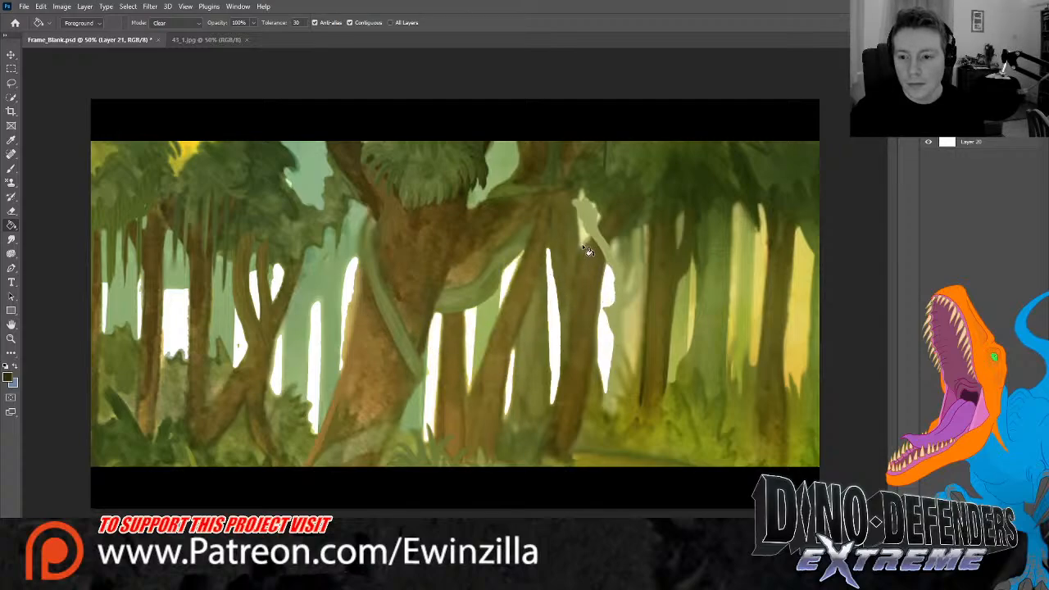
pyautogui.click(604, 223)
pyautogui.hotkey('ctrl', 'z')
pyautogui.click(639, 336)
pyautogui.click(638, 287)
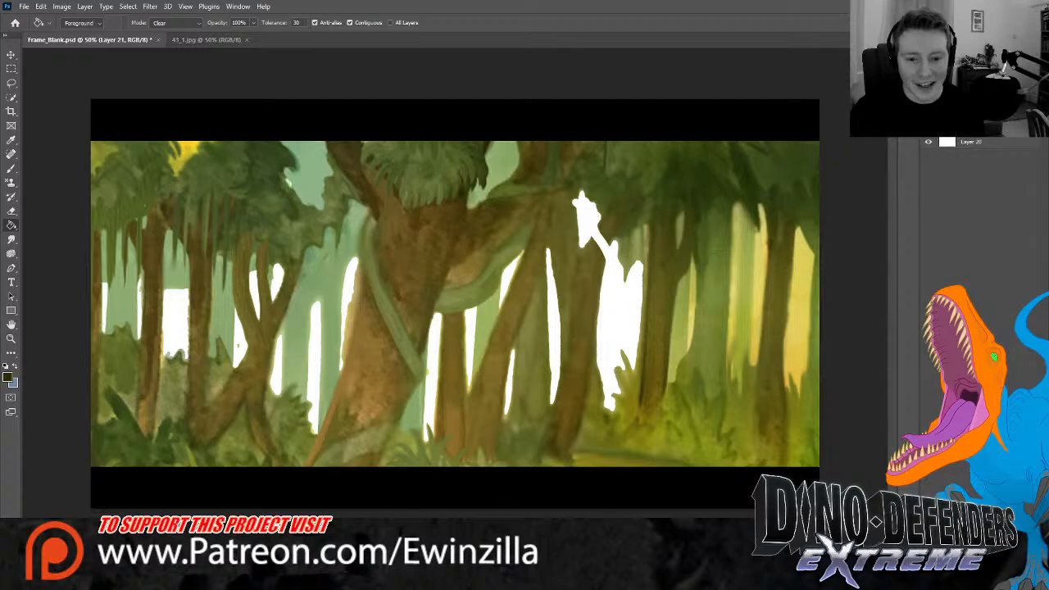
# Clear the yellow light gaps between the trees at the forest's right side
pyautogui.click(697, 320)
pyautogui.click(735, 261)
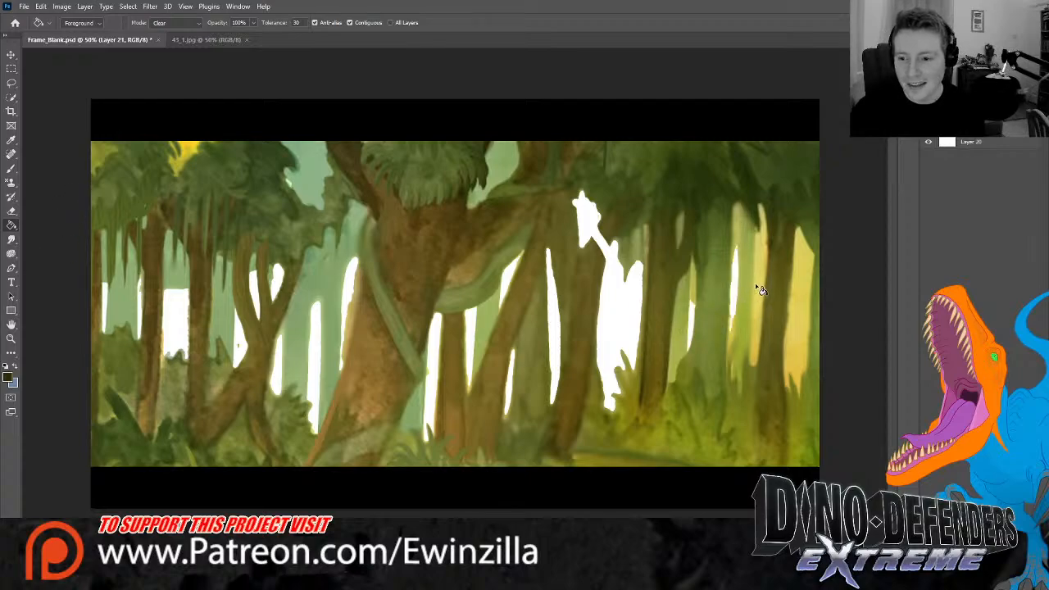
pyautogui.click(756, 287)
pyautogui.click(790, 300)
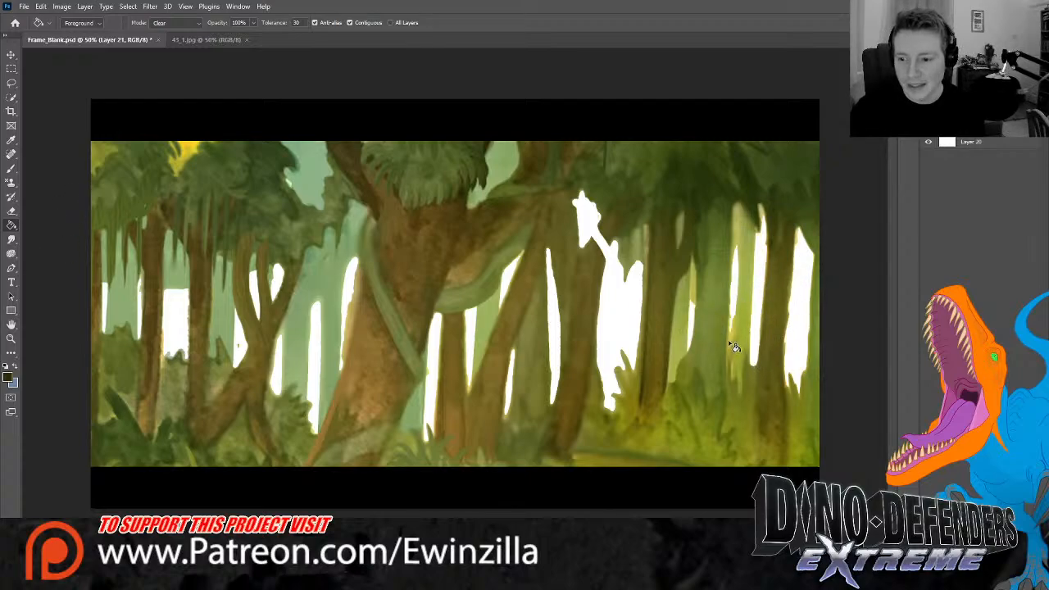
pyautogui.click(702, 310)
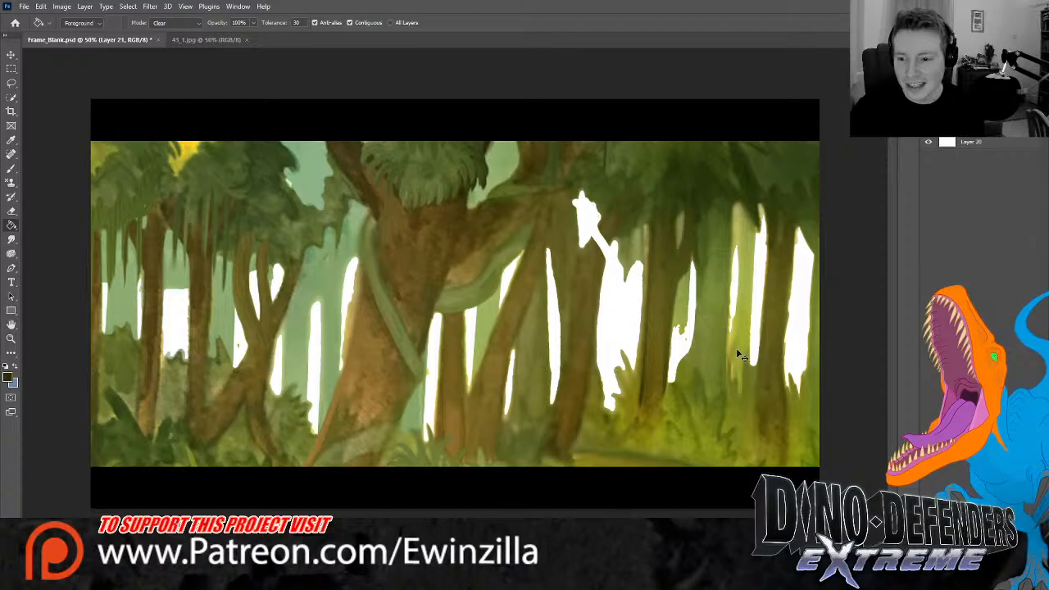
pyautogui.hotkey('ctrl', 'z')
pyautogui.click(696, 302)
pyautogui.hotkey('ctrl', 'z')
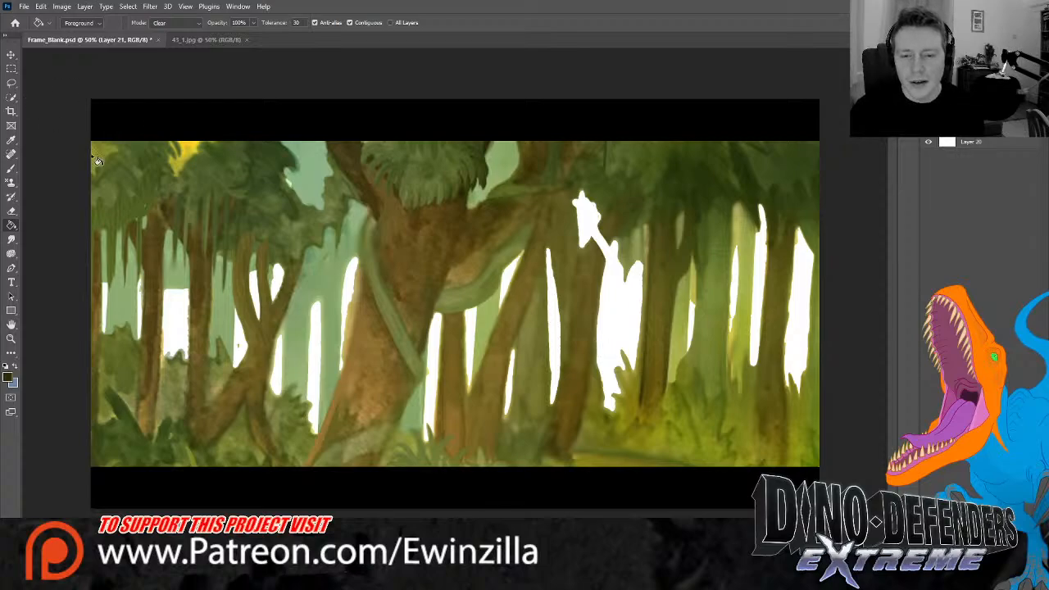
# Close 43_1.jpg and hide the two character layers above walking bg 1 in the WALK_EDIT document
pyautogui.click(194, 40)
pyautogui.click(247, 39)
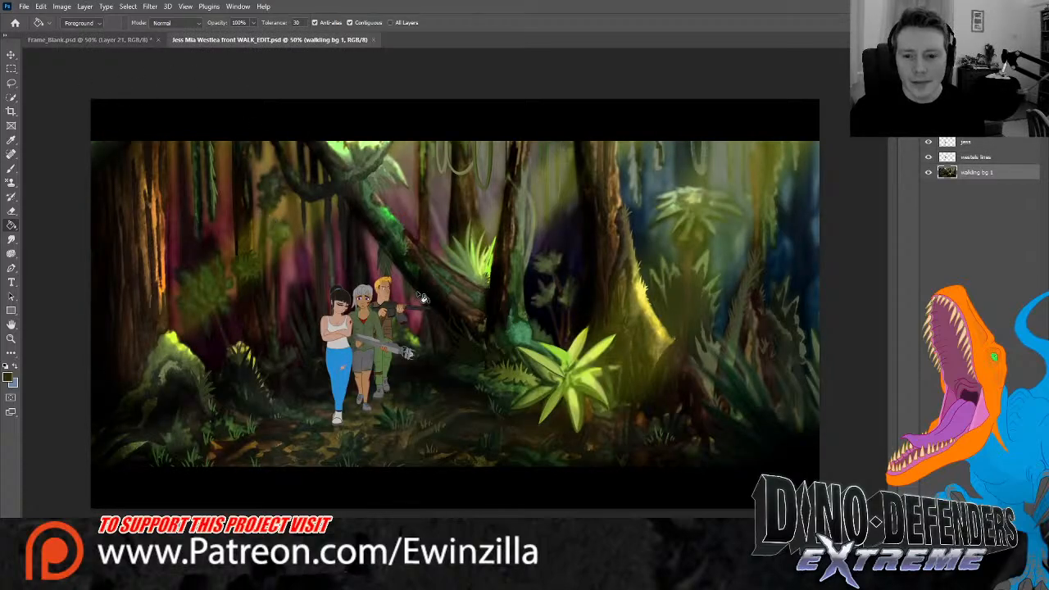
pyautogui.click(928, 157)
pyautogui.click(928, 141)
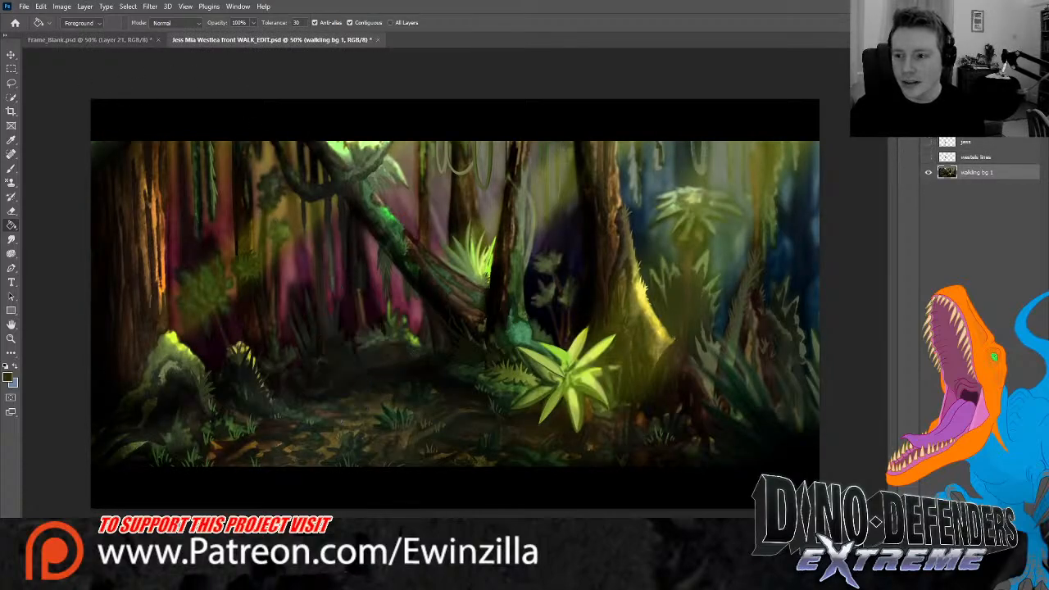
# Sample crimson from the jungle background as the background color and dark blue from its right edge as the foreground color
pyautogui.click(11, 140)
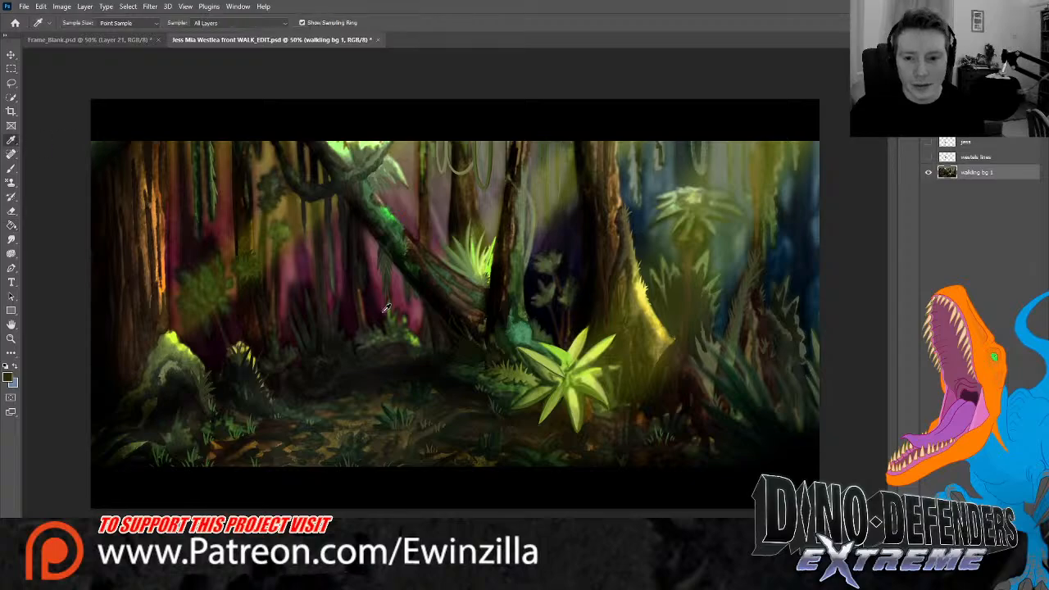
pyautogui.click(403, 284)
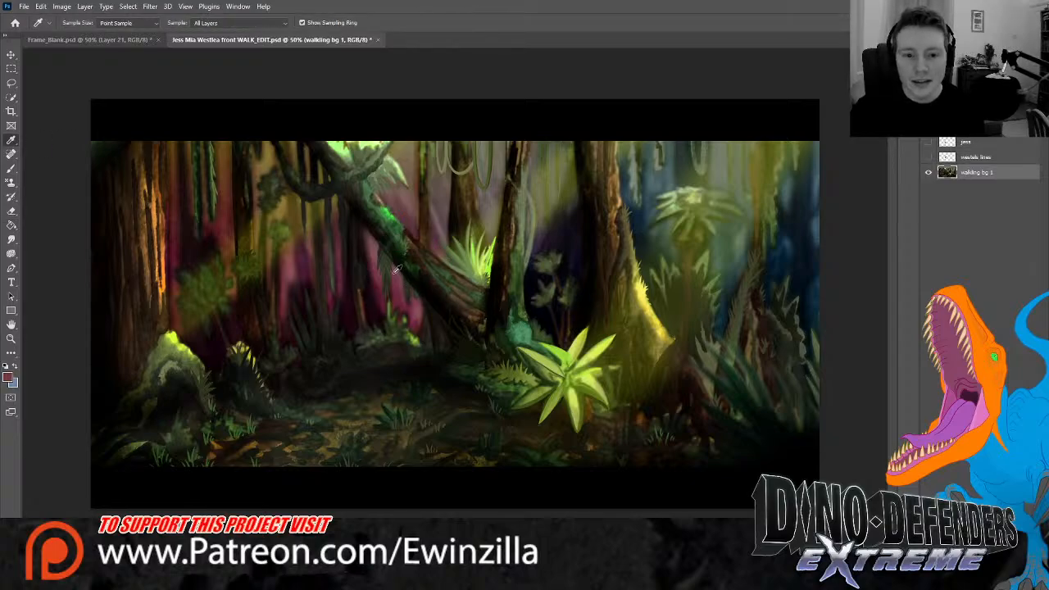
pyautogui.click(15, 367)
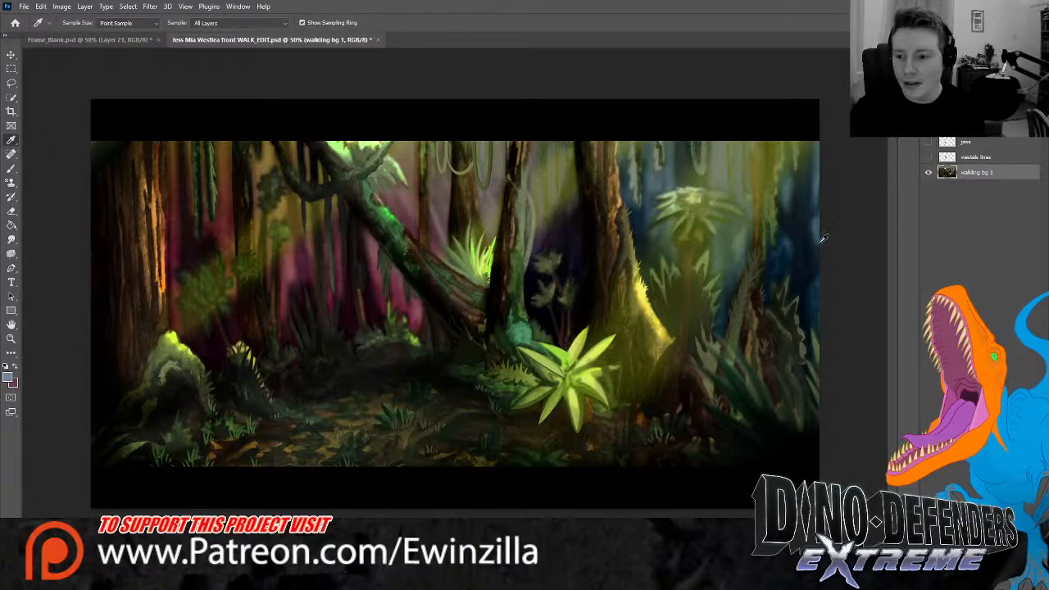
pyautogui.click(816, 298)
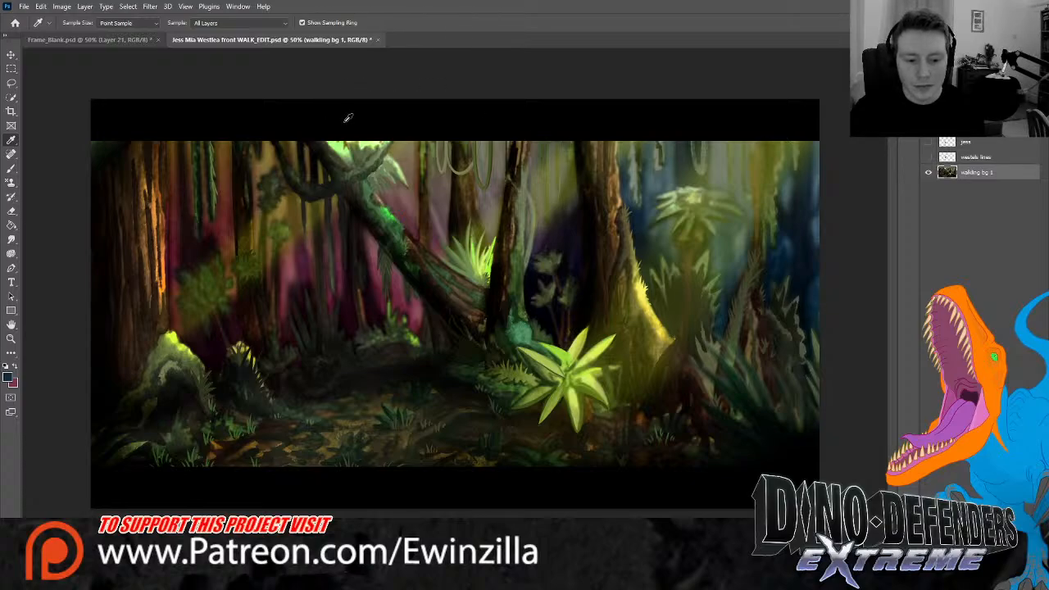
# Return to Frame_Blank.psd, select Layer 20, and set up a very large soft brush
pyautogui.click(128, 40)
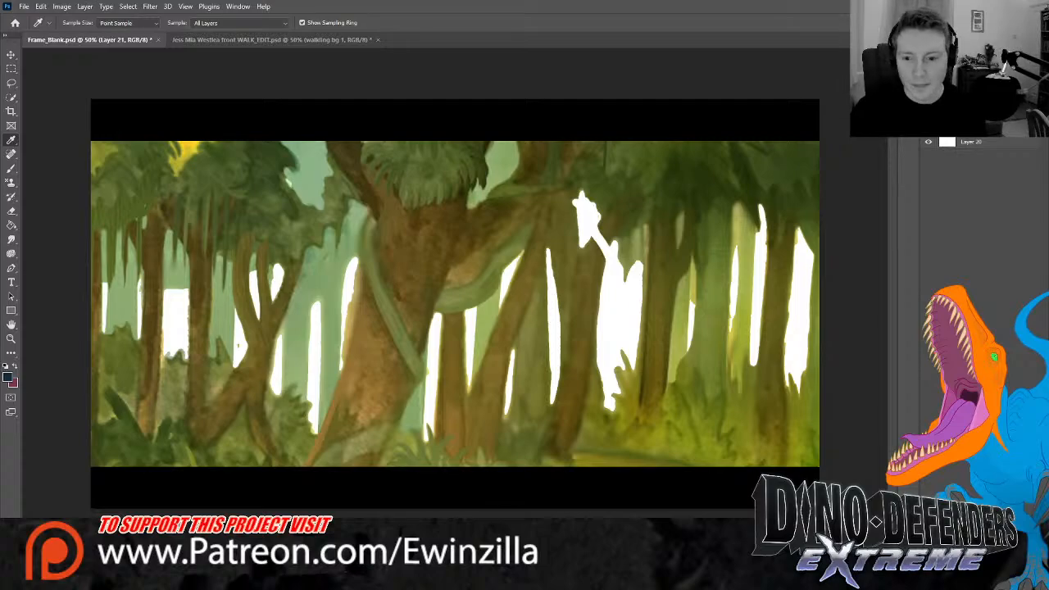
pyautogui.click(951, 146)
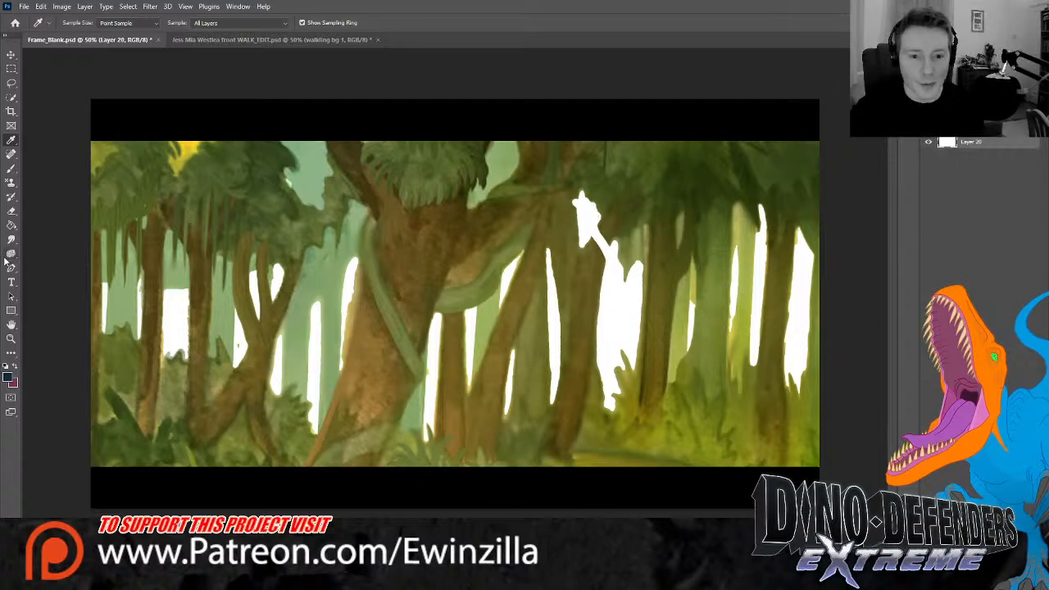
pyautogui.click(11, 168)
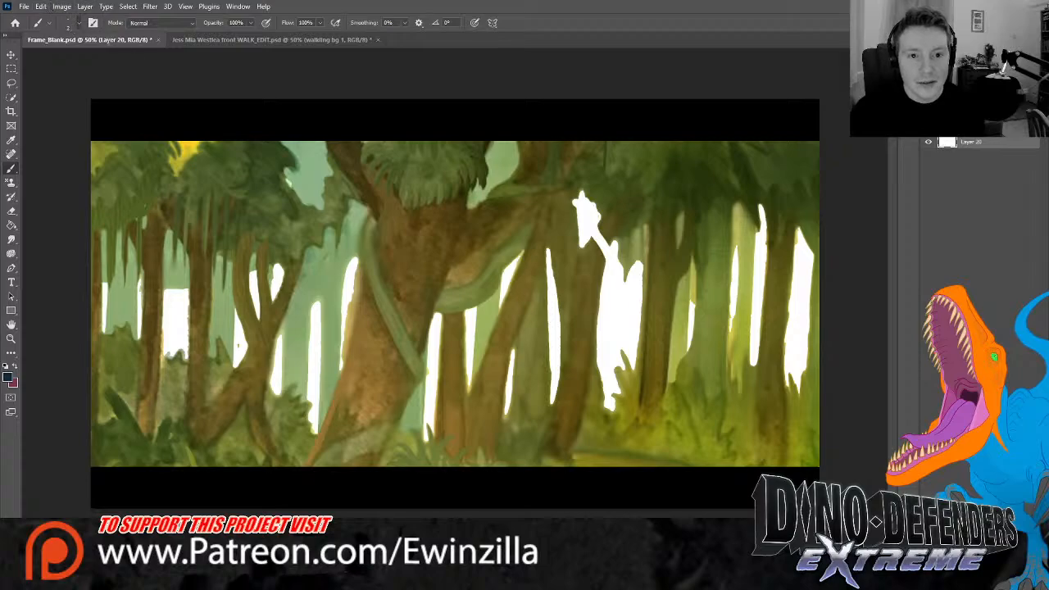
pyautogui.click(114, 54)
pyautogui.moveTo(119, 80); pyautogui.dragTo(86, 82)
pyautogui.click(126, 60)
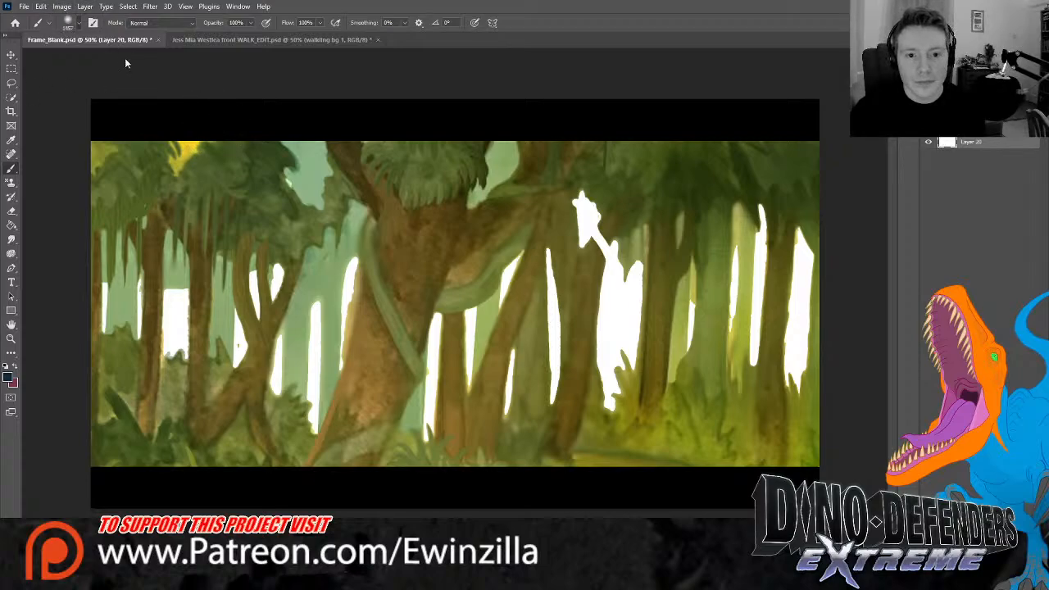
# Paint dark blue behind the left trees and crimson behind the right trees on Layer 20, redoing the crimson stroke once
pyautogui.moveTo(257, 234); pyautogui.dragTo(304, 270)
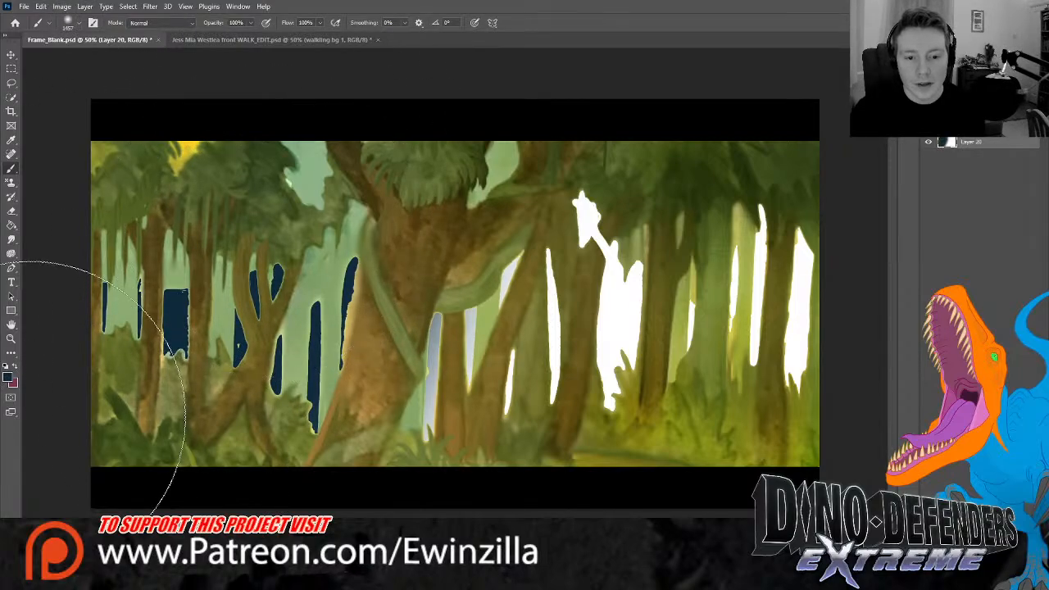
pyautogui.click(17, 368)
pyautogui.moveTo(616, 210)
pyautogui.mouseDown()
pyautogui.moveTo(697, 337)
pyautogui.moveTo(606, 423)
pyautogui.moveTo(861, 410)
pyautogui.mouseUp()
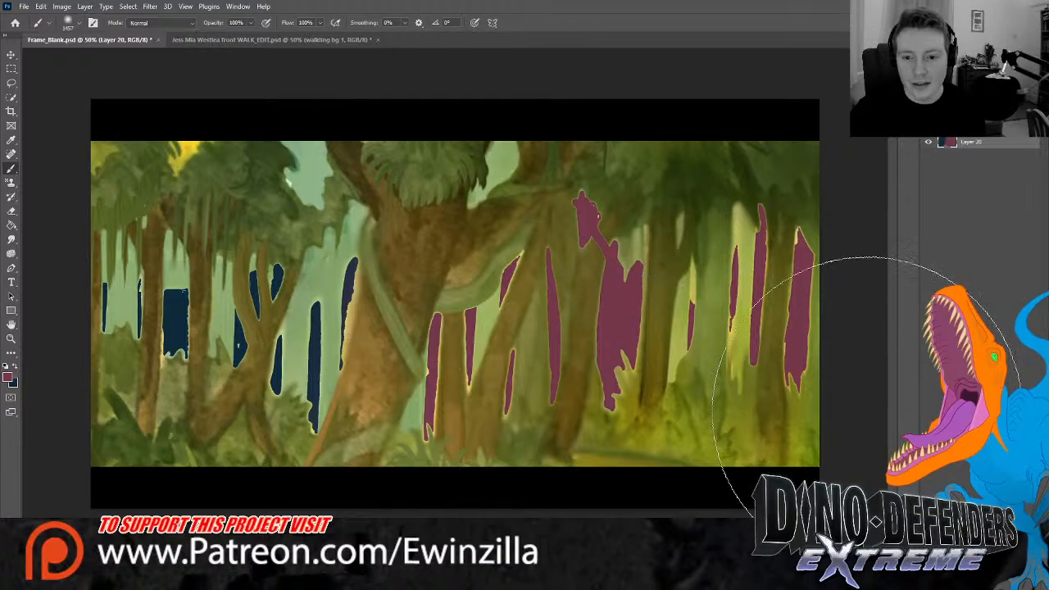
pyautogui.hotkey('ctrl', 'z')
pyautogui.moveTo(771, 236)
pyautogui.mouseDown()
pyautogui.moveTo(779, 320)
pyautogui.moveTo(693, 418)
pyautogui.mouseUp()
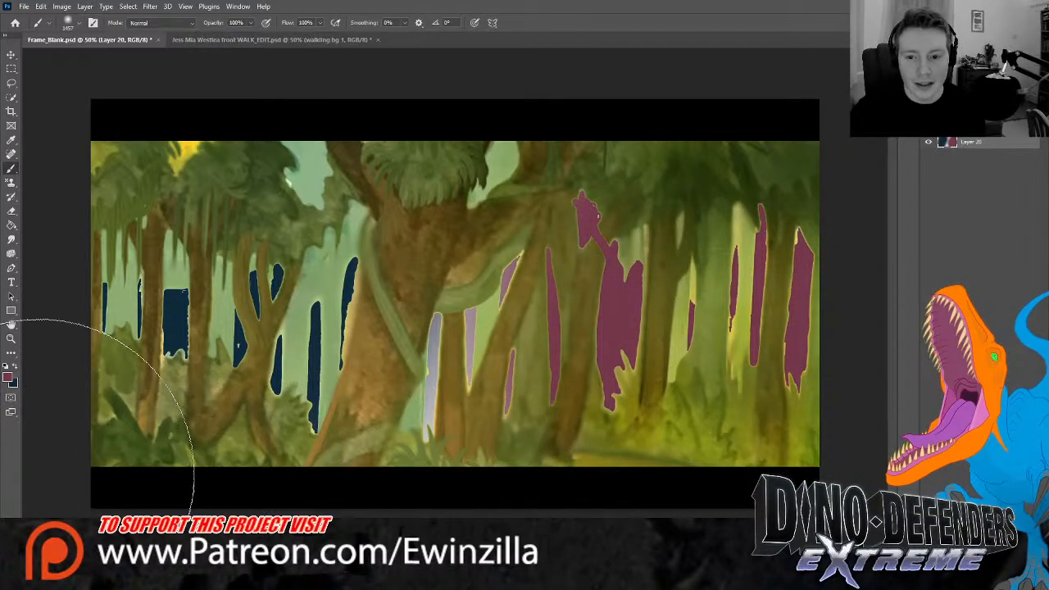
# Extend the crimson behind the central trees and blend dark blue into the lower right of Layer 20
pyautogui.click(16, 367)
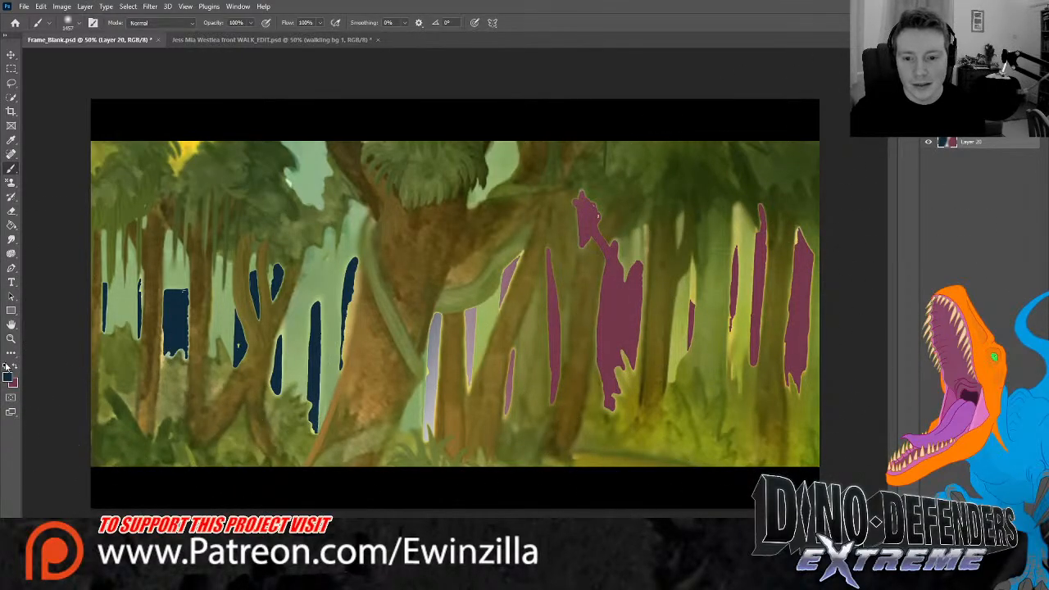
pyautogui.click(14, 369)
pyautogui.click(480, 386)
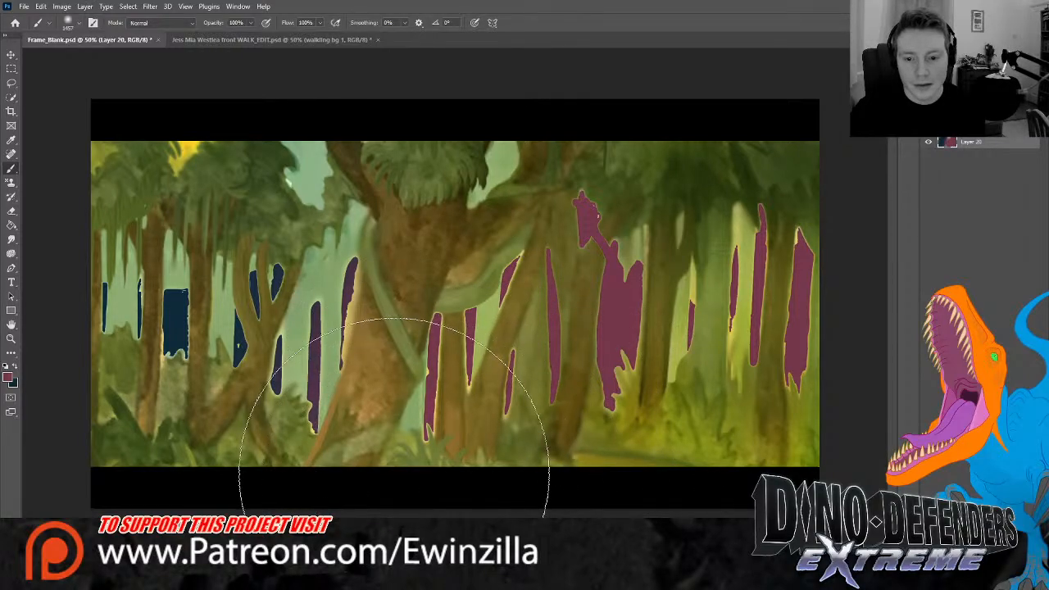
pyautogui.click(15, 369)
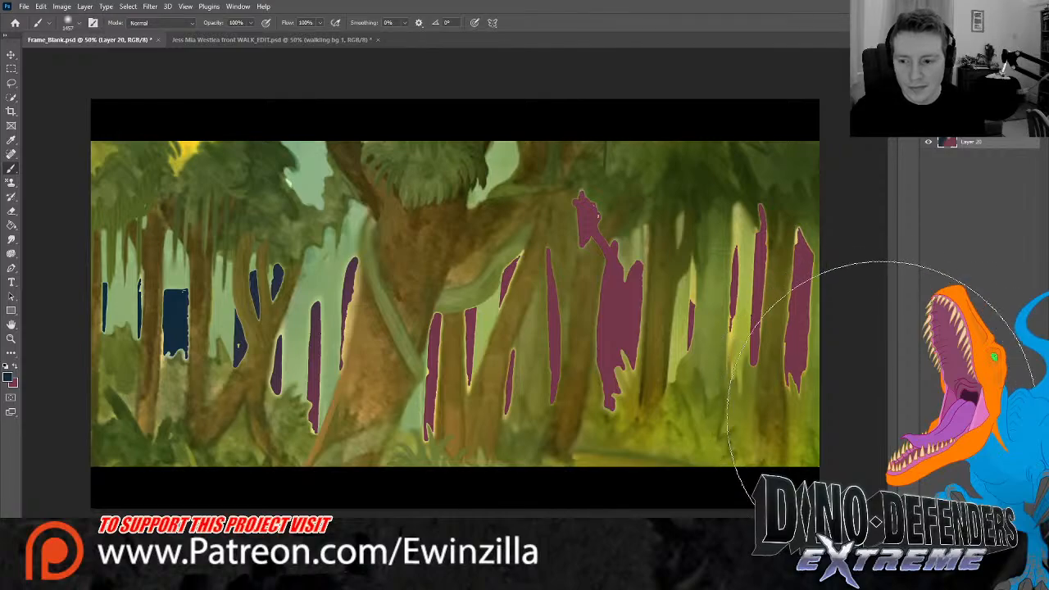
pyautogui.moveTo(873, 443)
pyautogui.mouseDown()
pyautogui.moveTo(853, 488)
pyautogui.moveTo(574, 566)
pyautogui.mouseUp()
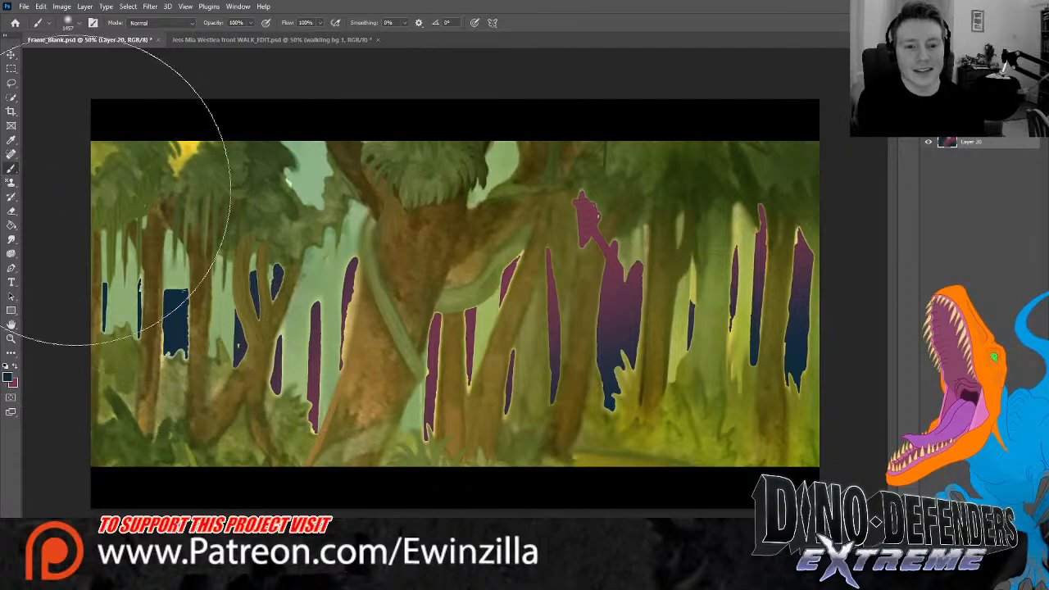
# Use the Smudge tool on Layer 21 to clean the pale edges of the dark blue and purple gaps between the left trees
pyautogui.click(10, 239)
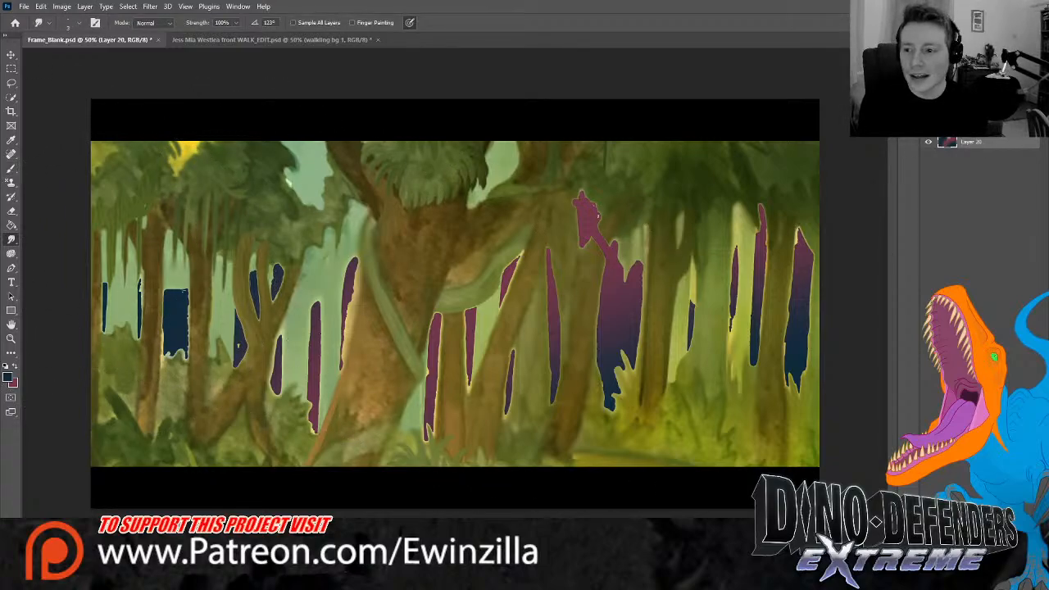
pyautogui.hotkey('ctrl', 'shift', 'alt', 'n')
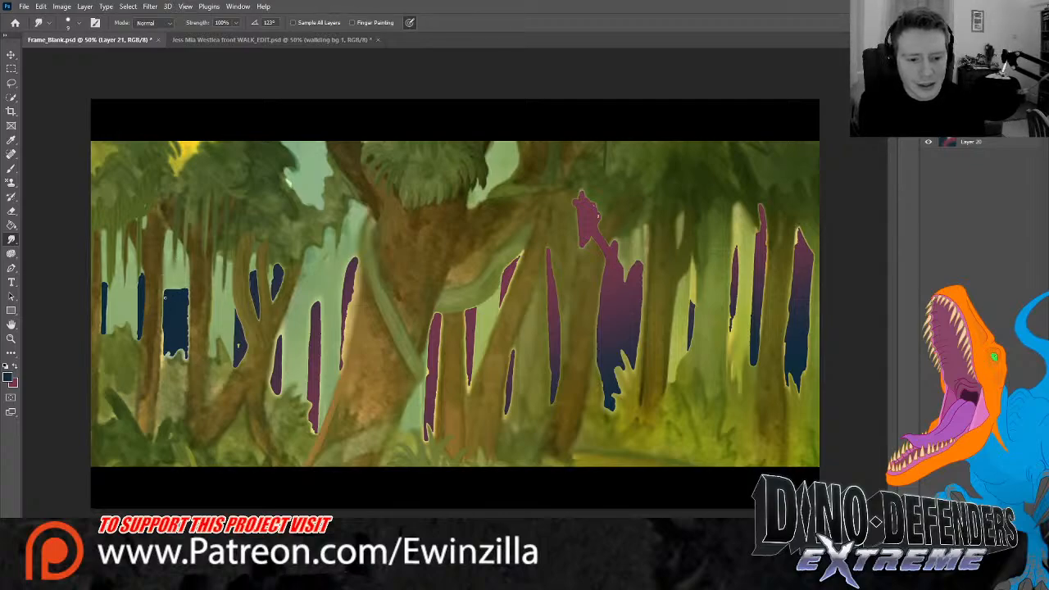
pyautogui.moveTo(188, 294)
pyautogui.mouseDown()
pyautogui.moveTo(185, 363)
pyautogui.moveTo(168, 359)
pyautogui.moveTo(162, 317)
pyautogui.moveTo(174, 289)
pyautogui.moveTo(191, 290)
pyautogui.mouseUp()
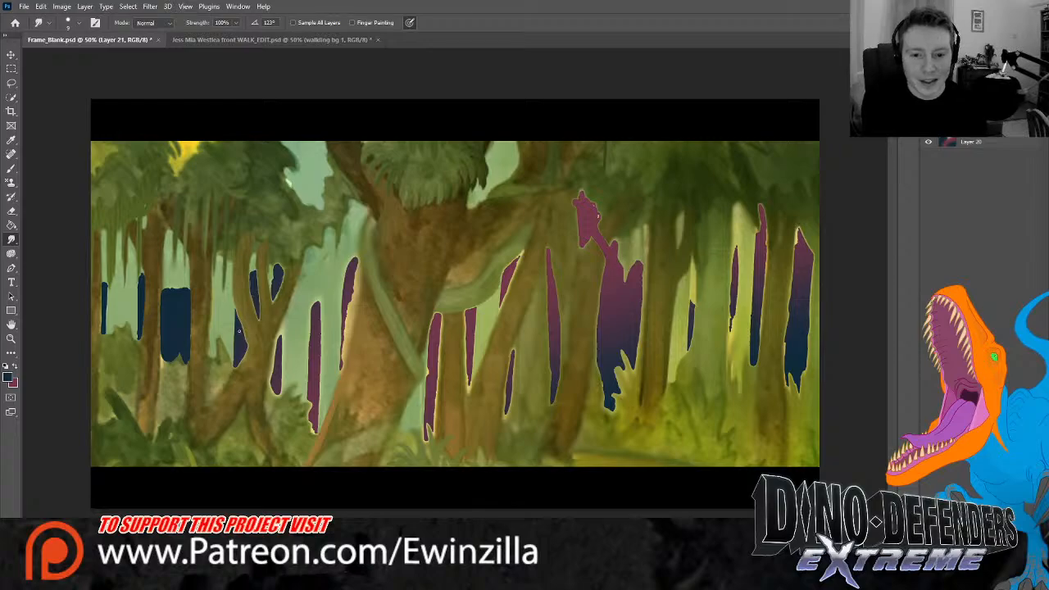
pyautogui.moveTo(236, 312)
pyautogui.mouseDown()
pyautogui.moveTo(237, 367)
pyautogui.moveTo(257, 320)
pyautogui.mouseUp()
pyautogui.moveTo(275, 376)
pyautogui.mouseDown()
pyautogui.moveTo(280, 329)
pyautogui.moveTo(281, 371)
pyautogui.moveTo(282, 322)
pyautogui.moveTo(268, 381)
pyautogui.mouseUp()
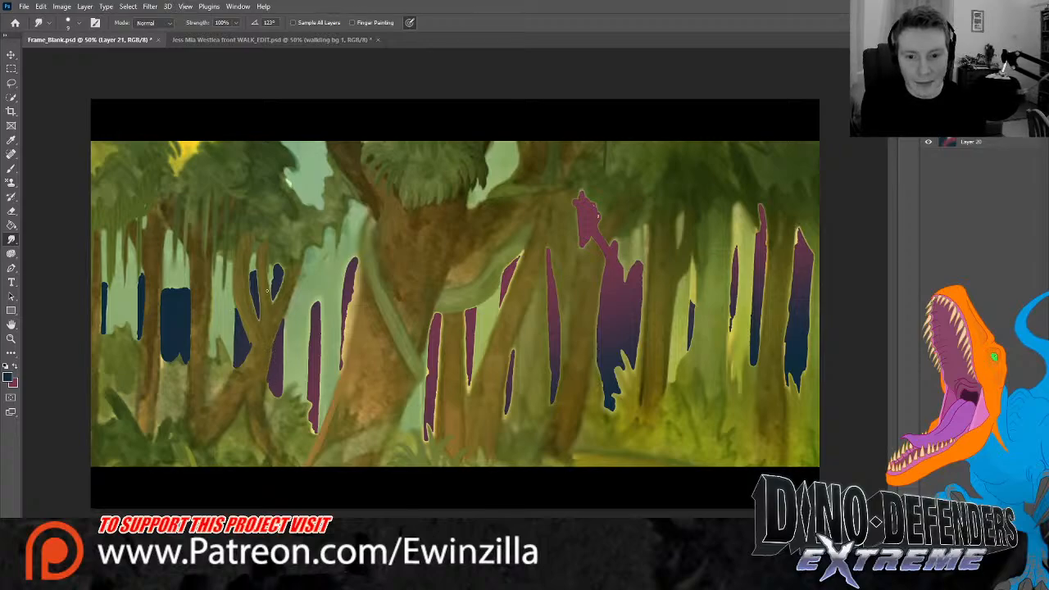
pyautogui.moveTo(278, 280); pyautogui.dragTo(275, 302)
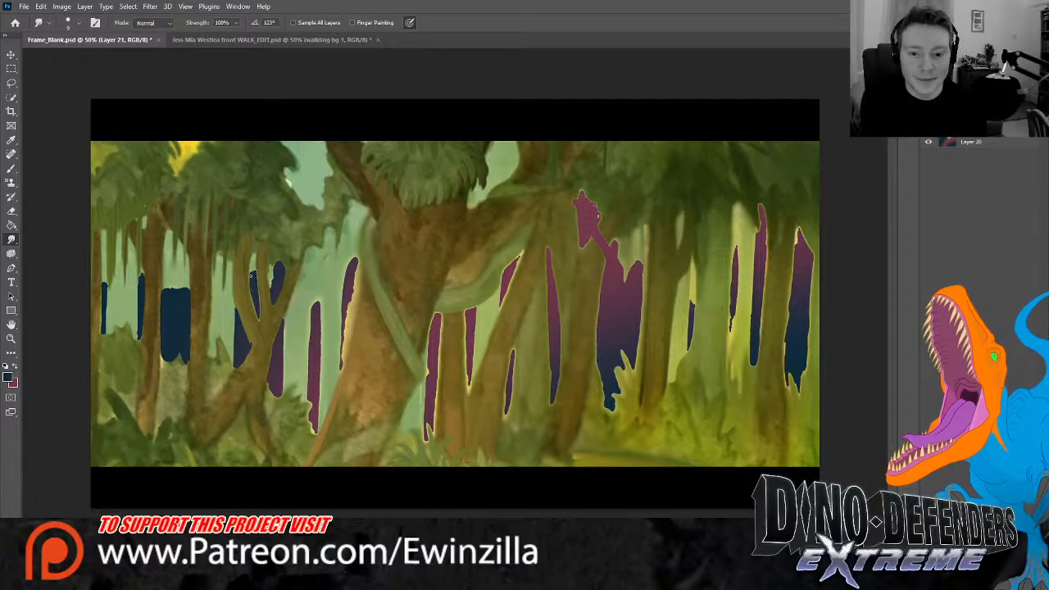
pyautogui.moveTo(251, 277)
pyautogui.mouseDown()
pyautogui.moveTo(258, 321)
pyautogui.moveTo(256, 278)
pyautogui.moveTo(260, 311)
pyautogui.moveTo(261, 285)
pyautogui.moveTo(293, 351)
pyautogui.moveTo(281, 355)
pyautogui.moveTo(284, 322)
pyautogui.moveTo(282, 393)
pyautogui.mouseUp()
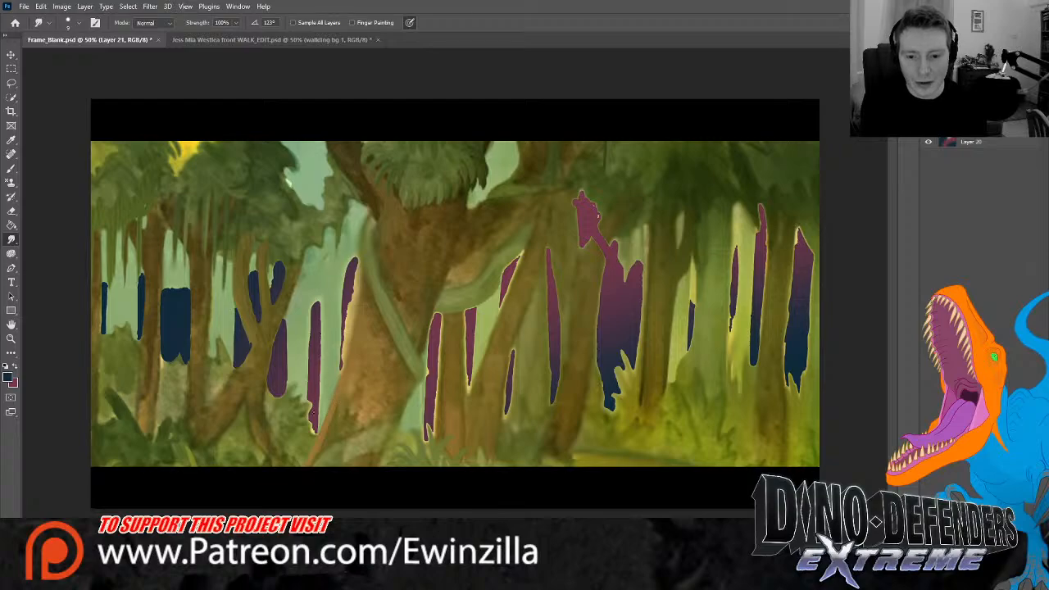
# Smudge away the pale fringes around the purple and crimson gaps on both sides of the large central trunk
pyautogui.moveTo(310, 404); pyautogui.dragTo(314, 433)
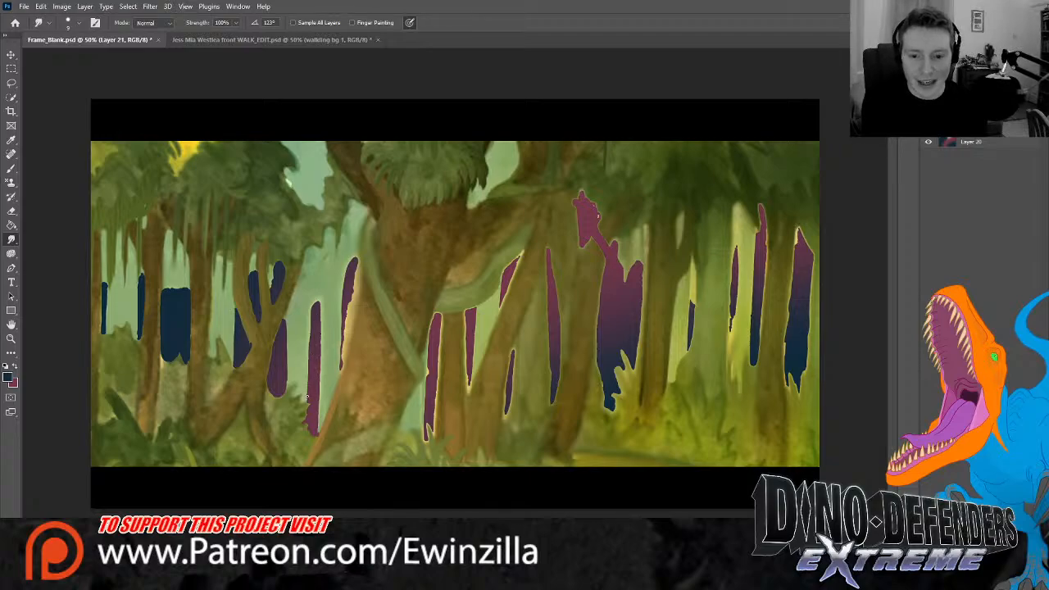
pyautogui.moveTo(308, 398)
pyautogui.mouseDown()
pyautogui.moveTo(310, 314)
pyautogui.moveTo(322, 301)
pyautogui.moveTo(318, 428)
pyautogui.mouseUp()
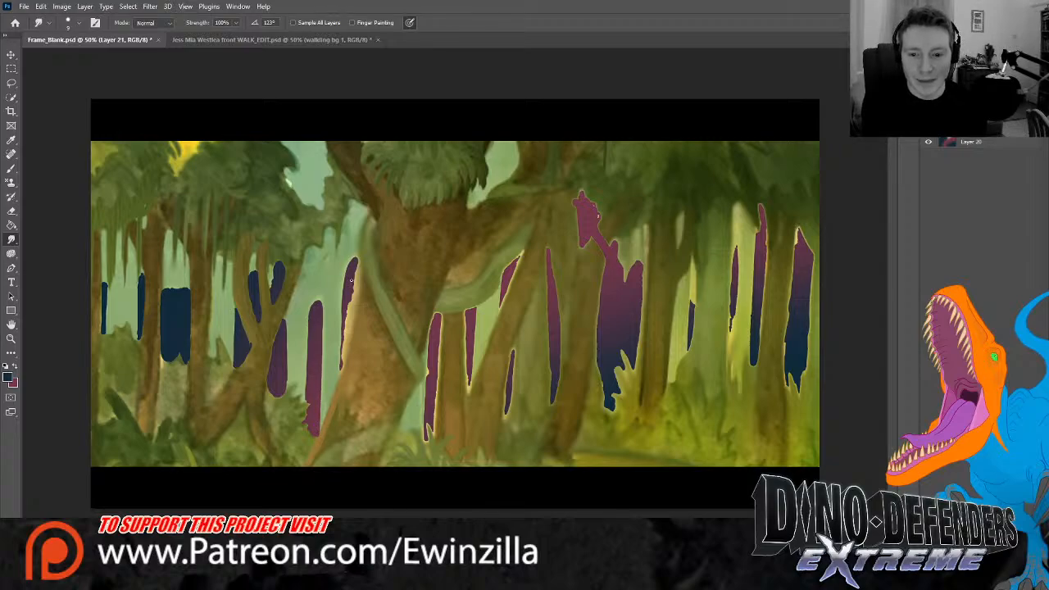
pyautogui.moveTo(354, 267)
pyautogui.mouseDown()
pyautogui.moveTo(341, 372)
pyautogui.moveTo(344, 281)
pyautogui.moveTo(346, 348)
pyautogui.moveTo(354, 297)
pyautogui.moveTo(354, 308)
pyautogui.moveTo(344, 354)
pyautogui.moveTo(351, 330)
pyautogui.mouseUp()
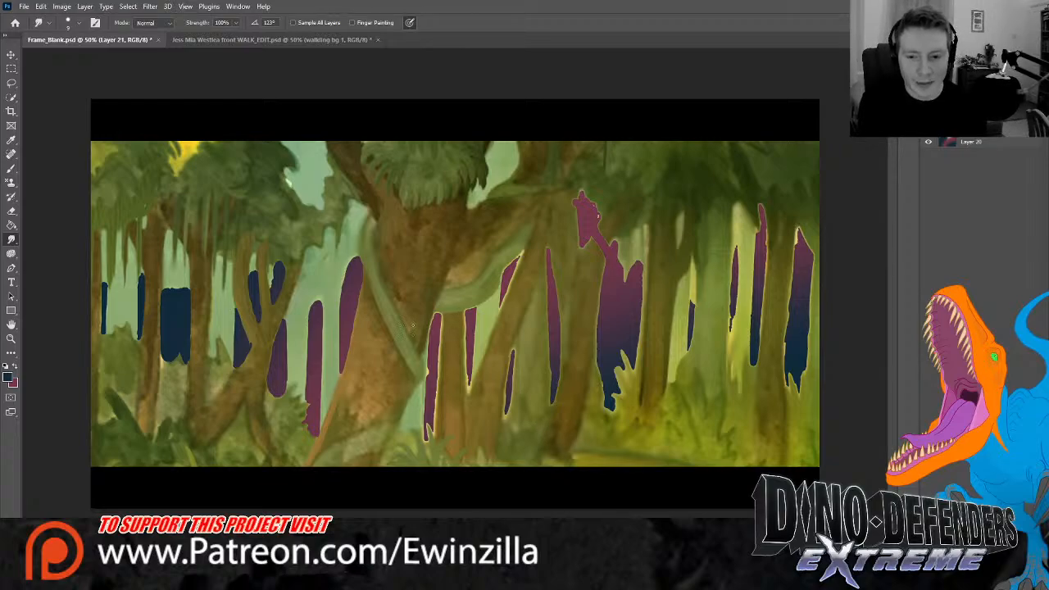
pyautogui.moveTo(429, 362)
pyautogui.mouseDown()
pyautogui.moveTo(438, 312)
pyautogui.moveTo(440, 360)
pyautogui.moveTo(435, 338)
pyautogui.mouseUp()
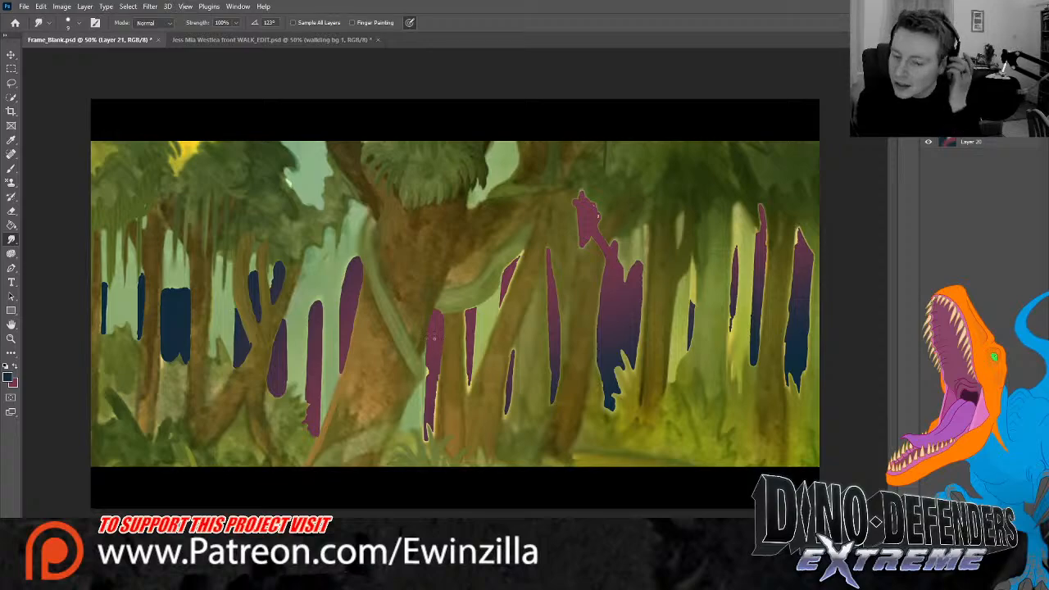
pyautogui.moveTo(429, 387)
pyautogui.mouseDown()
pyautogui.moveTo(429, 338)
pyautogui.moveTo(425, 441)
pyautogui.moveTo(421, 385)
pyautogui.moveTo(426, 361)
pyautogui.moveTo(426, 384)
pyautogui.moveTo(440, 366)
pyautogui.moveTo(438, 386)
pyautogui.moveTo(441, 345)
pyautogui.moveTo(434, 437)
pyautogui.moveTo(427, 416)
pyautogui.moveTo(434, 440)
pyautogui.moveTo(436, 410)
pyautogui.mouseUp()
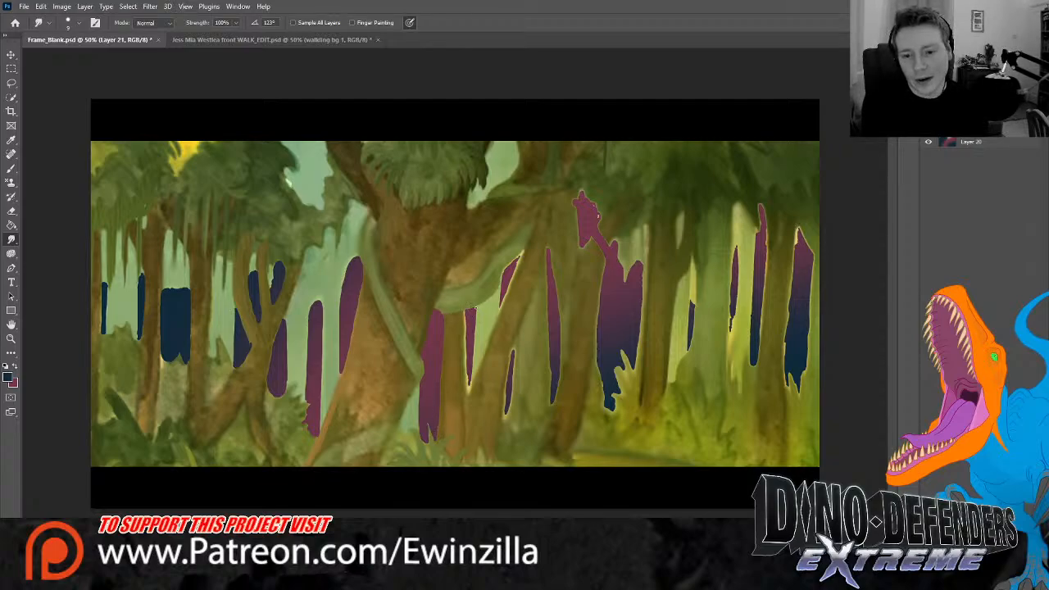
# Smooth and widen the narrow crimson gaps right of the large trunk, and smudge the edges of the wide gap beyond them
pyautogui.moveTo(469, 310); pyautogui.dragTo(470, 374)
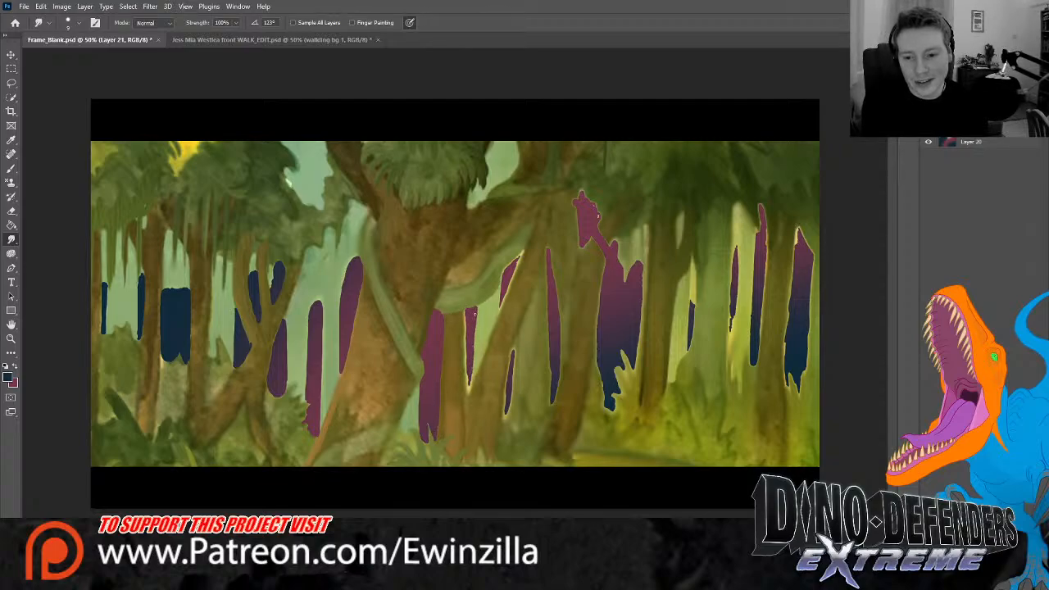
pyautogui.moveTo(474, 314); pyautogui.dragTo(468, 393)
pyautogui.moveTo(467, 348)
pyautogui.mouseDown()
pyautogui.moveTo(465, 322)
pyautogui.moveTo(464, 333)
pyautogui.mouseUp()
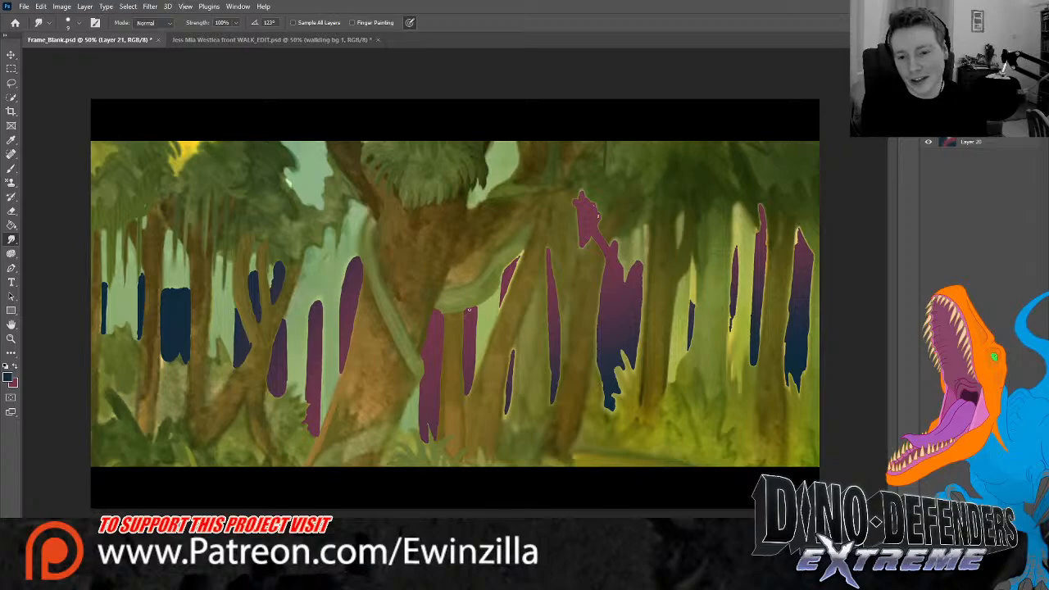
pyautogui.moveTo(503, 280); pyautogui.dragTo(518, 254)
pyautogui.moveTo(520, 259)
pyautogui.mouseDown()
pyautogui.moveTo(501, 309)
pyautogui.moveTo(498, 290)
pyautogui.moveTo(499, 311)
pyautogui.moveTo(521, 256)
pyautogui.mouseUp()
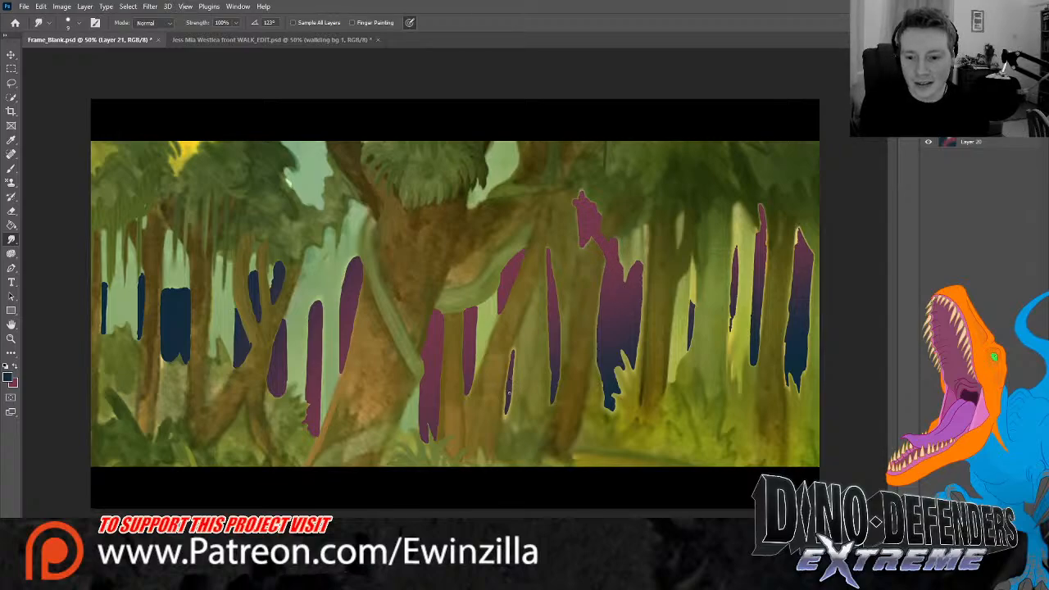
pyautogui.moveTo(507, 413)
pyautogui.mouseDown()
pyautogui.moveTo(514, 354)
pyautogui.moveTo(503, 416)
pyautogui.moveTo(510, 353)
pyautogui.mouseUp()
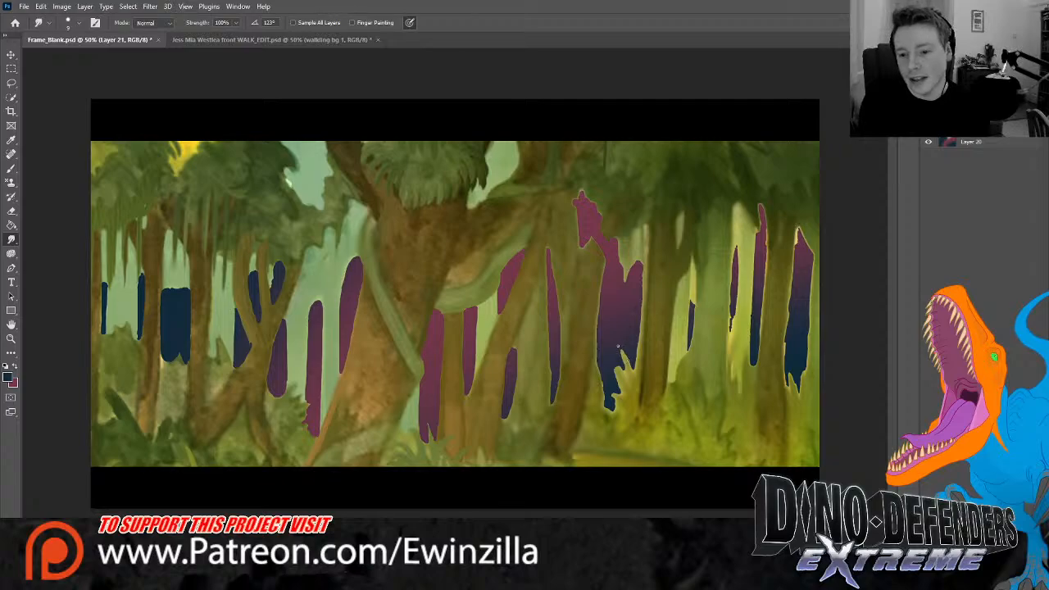
pyautogui.moveTo(623, 347); pyautogui.dragTo(632, 371)
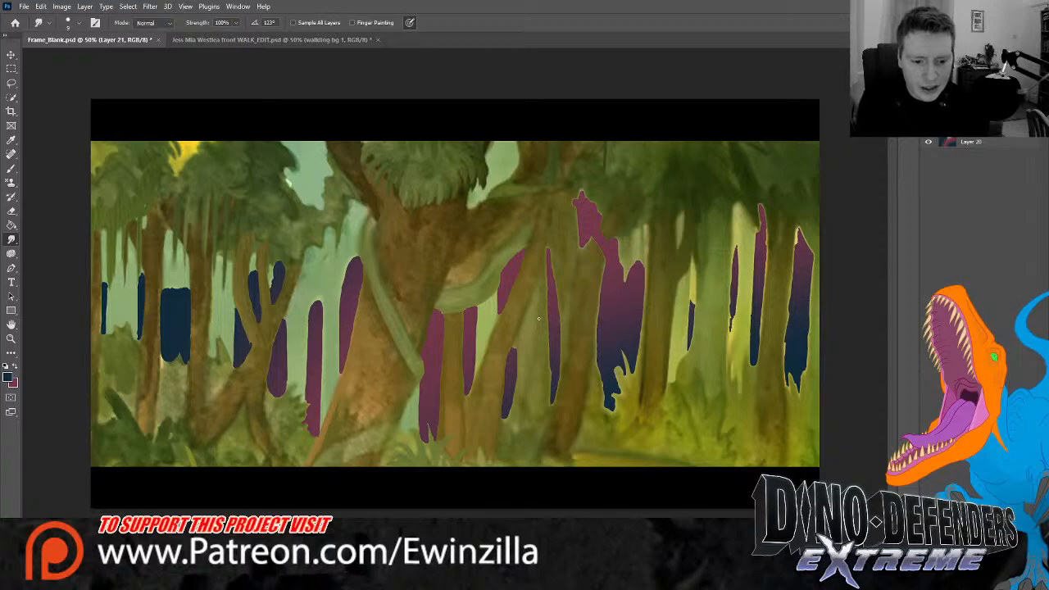
pyautogui.moveTo(502, 289); pyautogui.dragTo(498, 313)
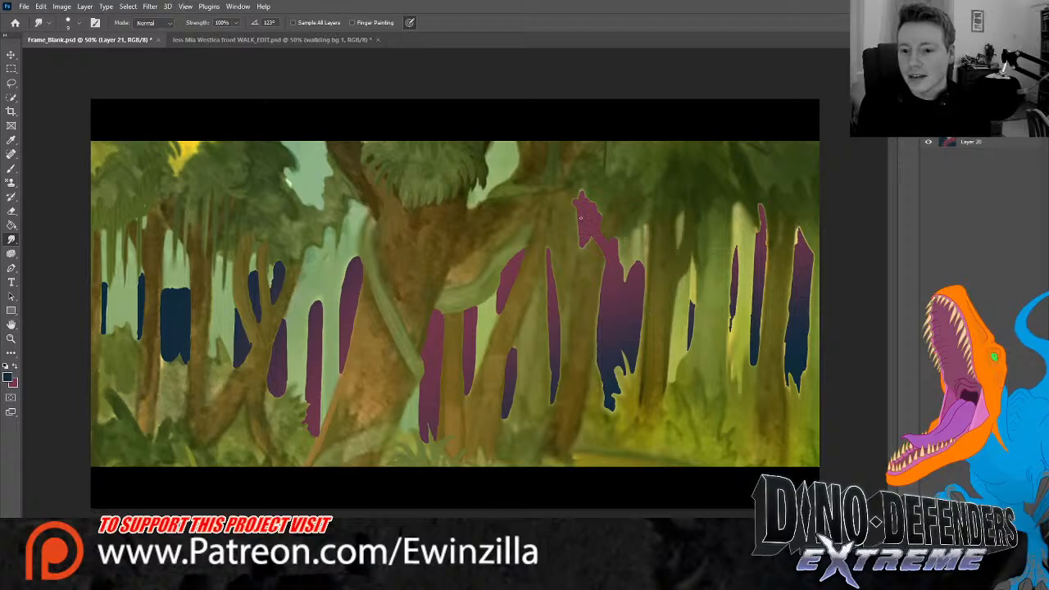
pyautogui.moveTo(578, 198); pyautogui.dragTo(583, 190)
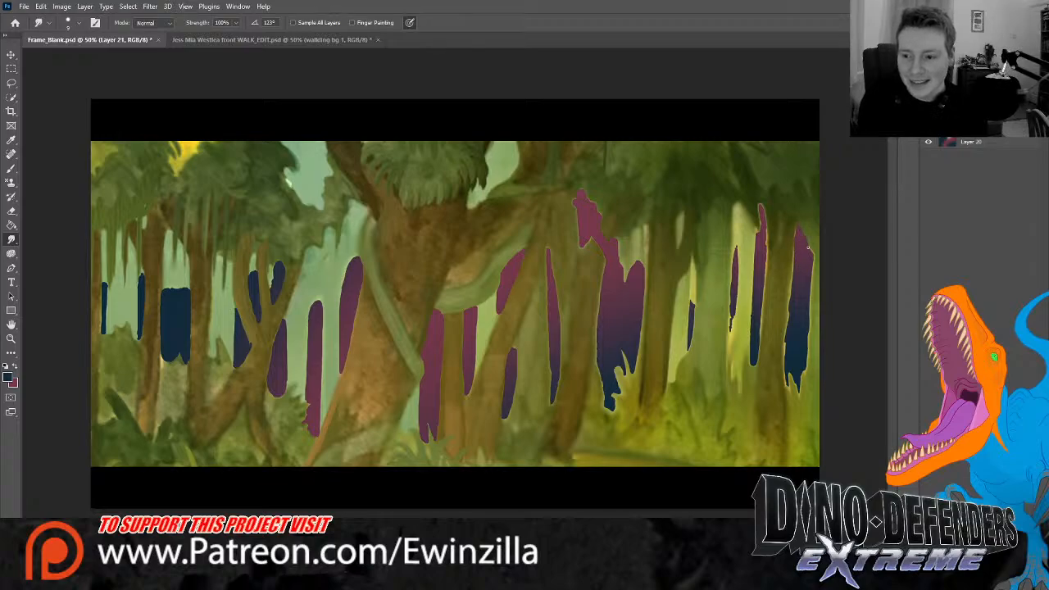
# Smudge the three gaps among the far-right trees into cleaner, wider openings with jagged grass at their bases
pyautogui.moveTo(812, 251); pyautogui.dragTo(809, 323)
pyautogui.moveTo(811, 283)
pyautogui.mouseDown()
pyautogui.moveTo(797, 397)
pyautogui.moveTo(786, 393)
pyautogui.moveTo(795, 244)
pyautogui.moveTo(786, 333)
pyautogui.mouseUp()
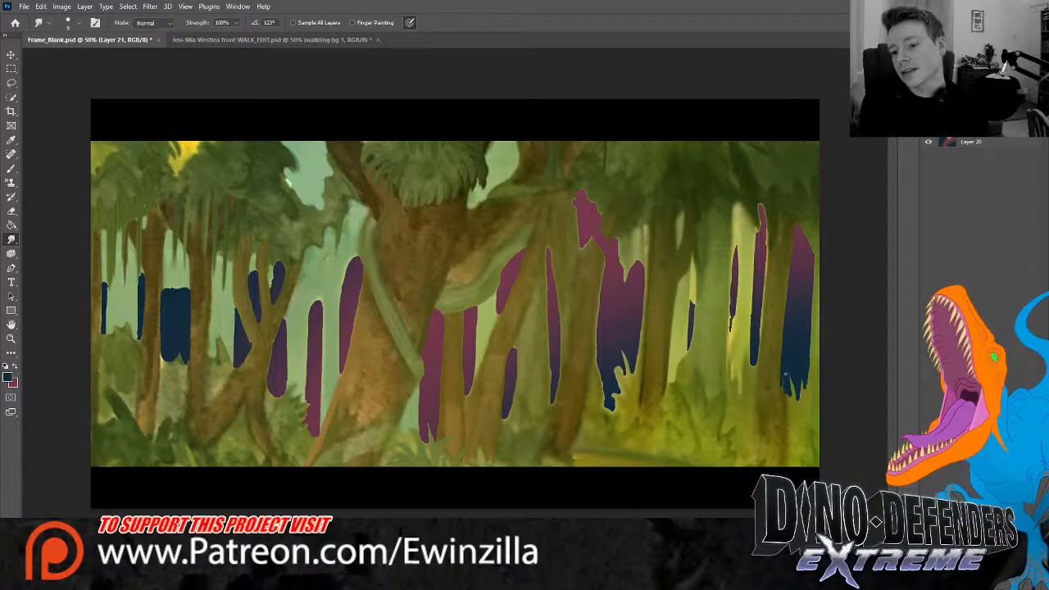
pyautogui.moveTo(786, 374); pyautogui.dragTo(783, 388)
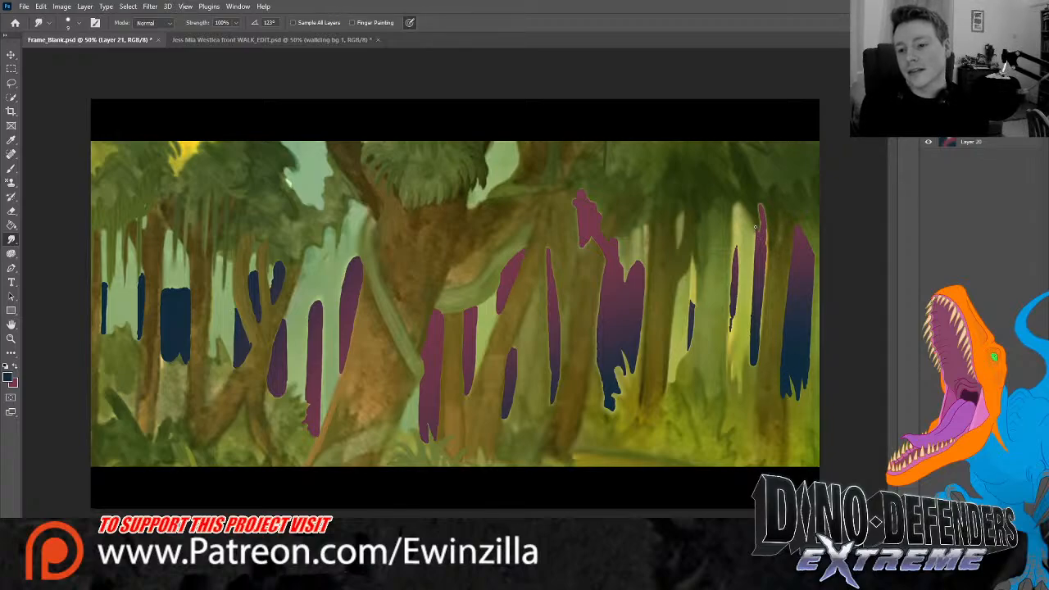
pyautogui.moveTo(760, 236)
pyautogui.mouseDown()
pyautogui.moveTo(759, 209)
pyautogui.moveTo(765, 314)
pyautogui.moveTo(763, 292)
pyautogui.mouseUp()
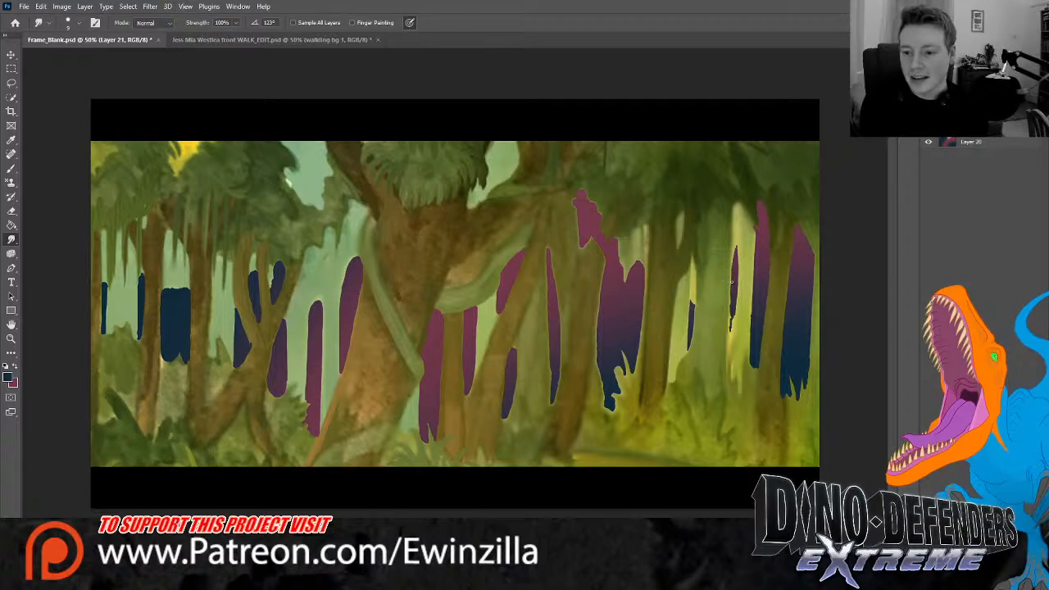
pyautogui.moveTo(732, 282)
pyautogui.mouseDown()
pyautogui.moveTo(734, 245)
pyautogui.moveTo(724, 375)
pyautogui.moveTo(732, 366)
pyautogui.moveTo(733, 381)
pyautogui.moveTo(740, 256)
pyautogui.mouseUp()
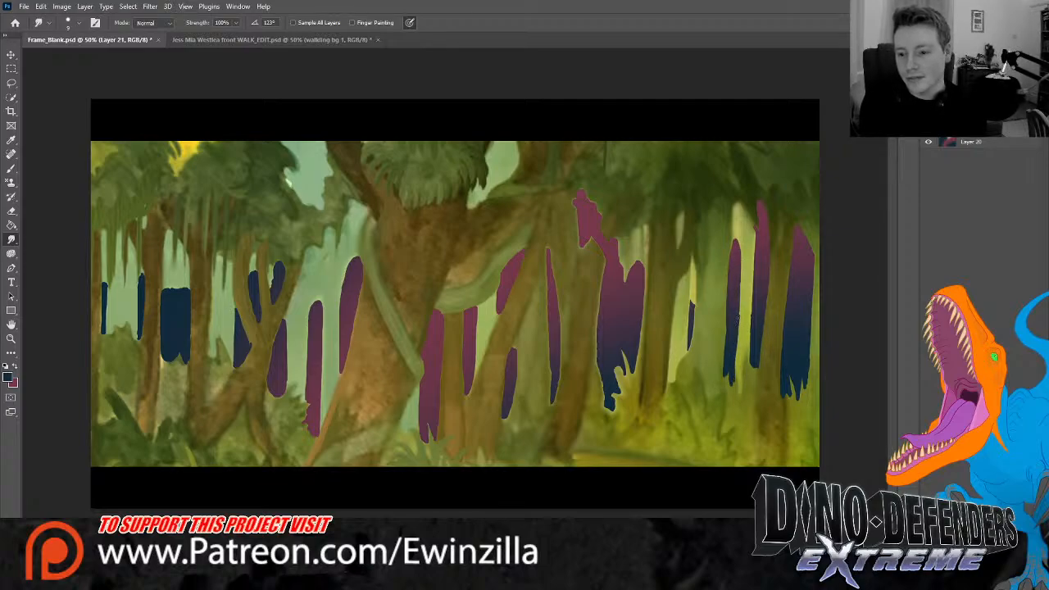
pyautogui.moveTo(738, 318); pyautogui.dragTo(740, 291)
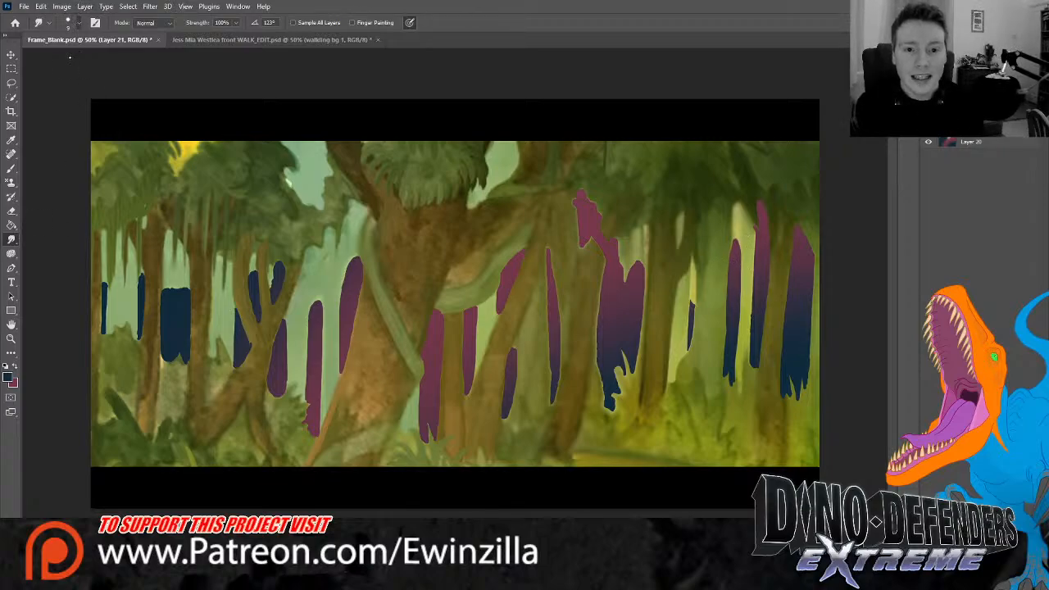
# Enlarge the Smudge brush and pull pointed leaves from the upper-left foliage over the pale sky and yellow patch
pyautogui.press(']')
pyautogui.moveTo(300, 197)
pyautogui.mouseDown()
pyautogui.moveTo(276, 178)
pyautogui.moveTo(299, 193)
pyautogui.moveTo(304, 171)
pyautogui.mouseUp()
pyautogui.moveTo(286, 153)
pyautogui.mouseDown()
pyautogui.moveTo(304, 164)
pyautogui.moveTo(301, 154)
pyautogui.mouseUp()
pyautogui.moveTo(282, 142); pyautogui.dragTo(299, 148)
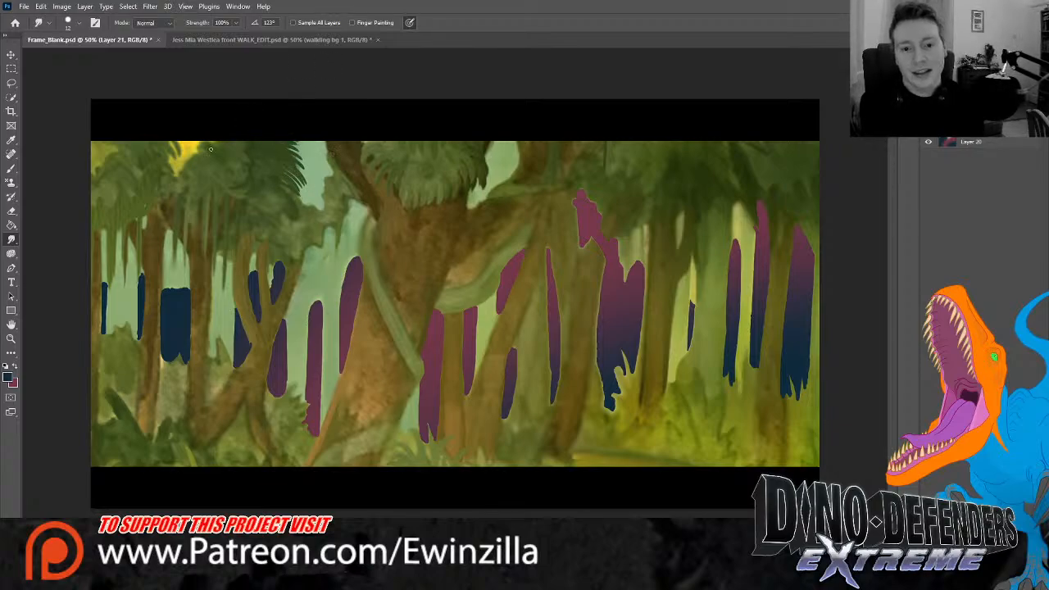
pyautogui.moveTo(205, 144)
pyautogui.mouseDown()
pyautogui.moveTo(163, 186)
pyautogui.moveTo(209, 154)
pyautogui.moveTo(205, 162)
pyautogui.moveTo(172, 146)
pyautogui.mouseUp()
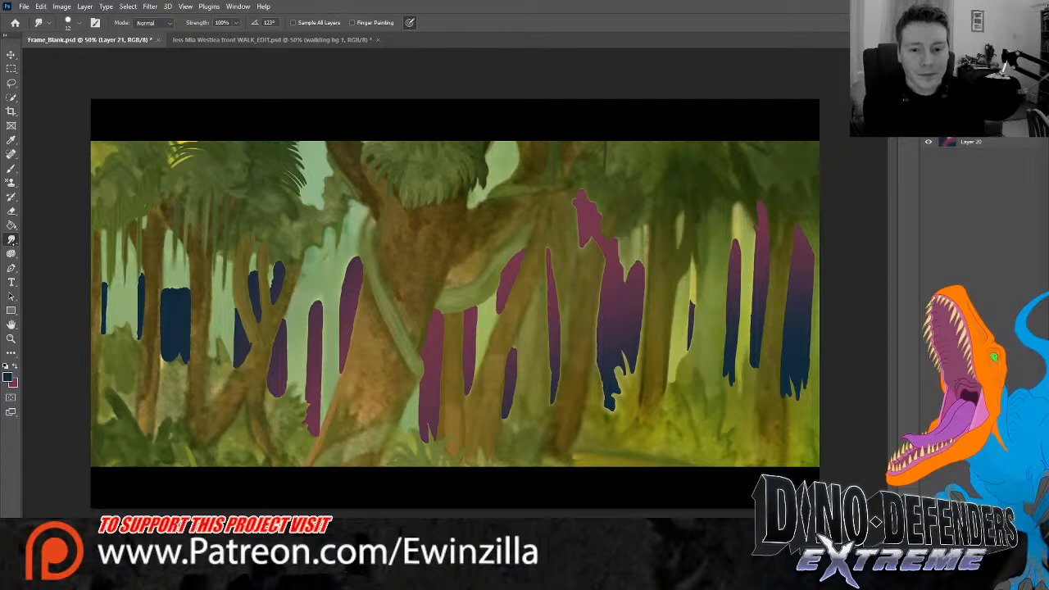
# Try darkening the left and central trees with a very large Burn brush set to midtones, and try the Dodge tool on highlights
pyautogui.click(11, 254)
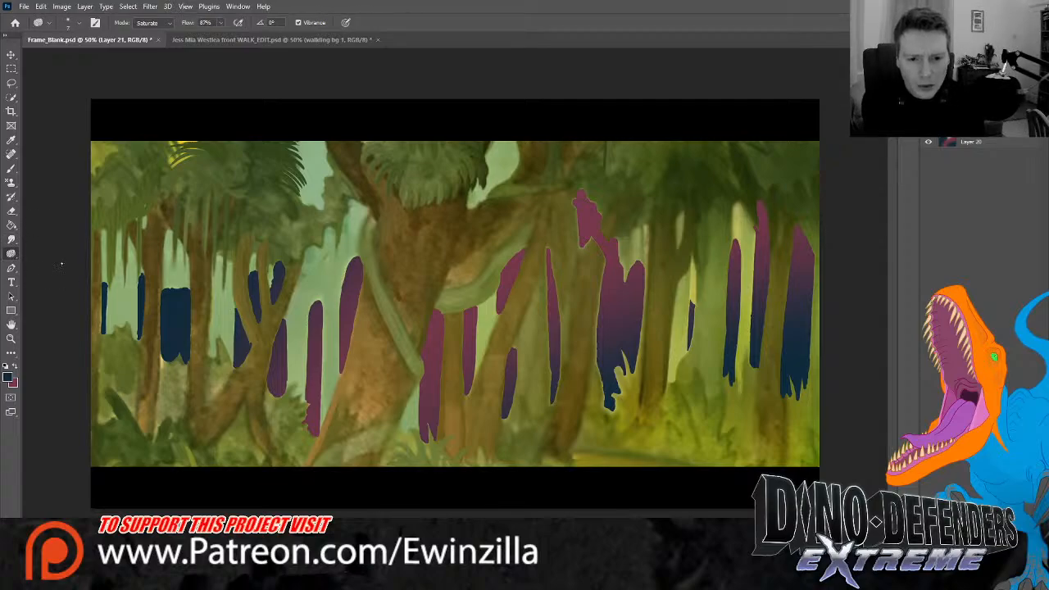
pyautogui.hotkey('shift', 'o')
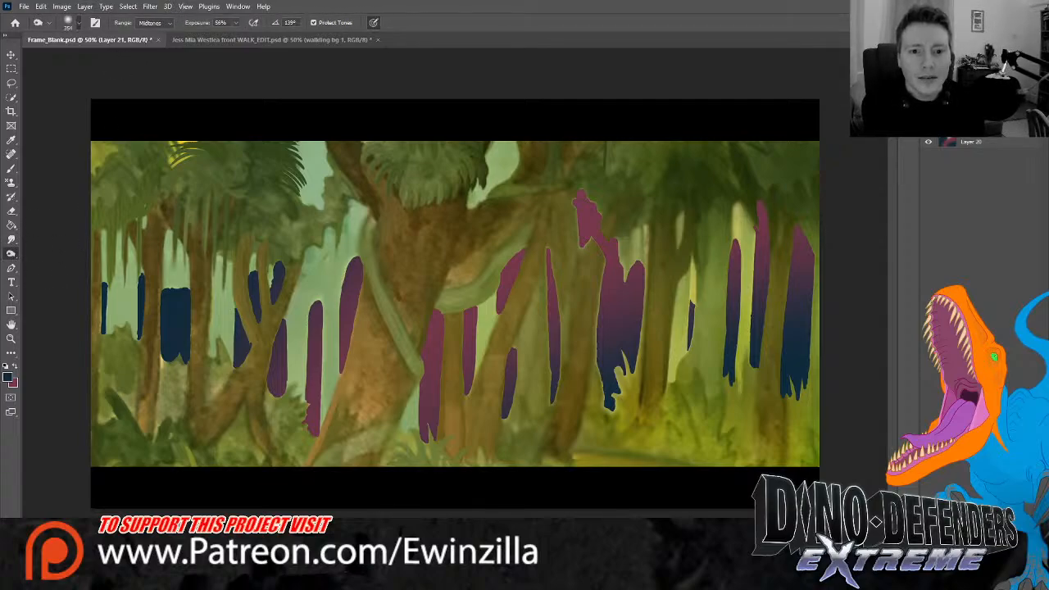
pyautogui.rightClick(194, 116)
pyautogui.moveTo(243, 133); pyautogui.dragTo(274, 133)
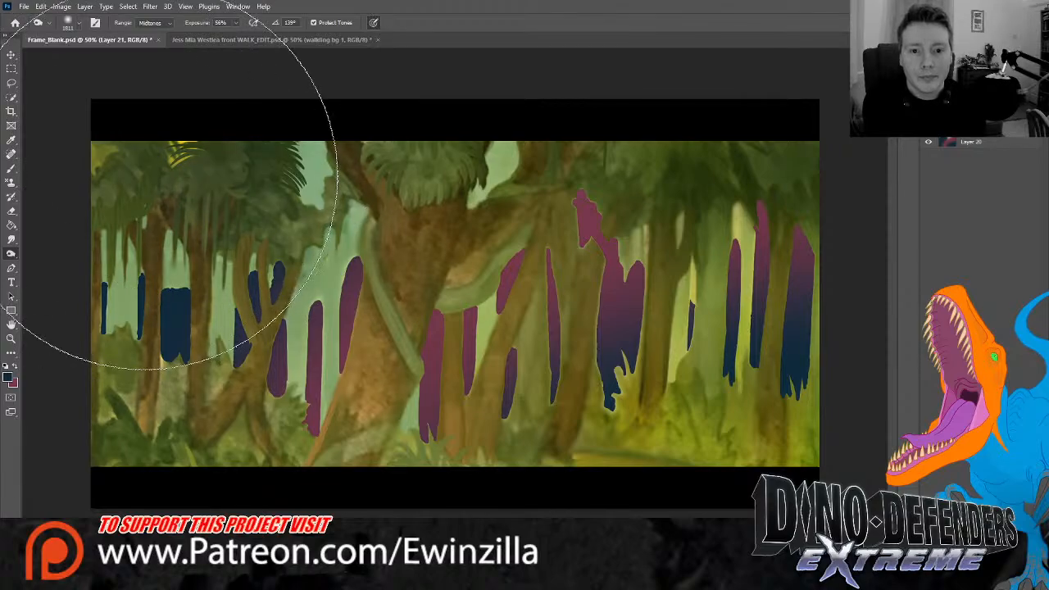
pyautogui.moveTo(147, 176)
pyautogui.mouseDown()
pyautogui.moveTo(101, 351)
pyautogui.moveTo(206, 286)
pyautogui.moveTo(246, 176)
pyautogui.moveTo(439, 283)
pyautogui.moveTo(675, 164)
pyautogui.moveTo(714, 364)
pyautogui.moveTo(376, 477)
pyautogui.moveTo(216, 28)
pyautogui.mouseUp()
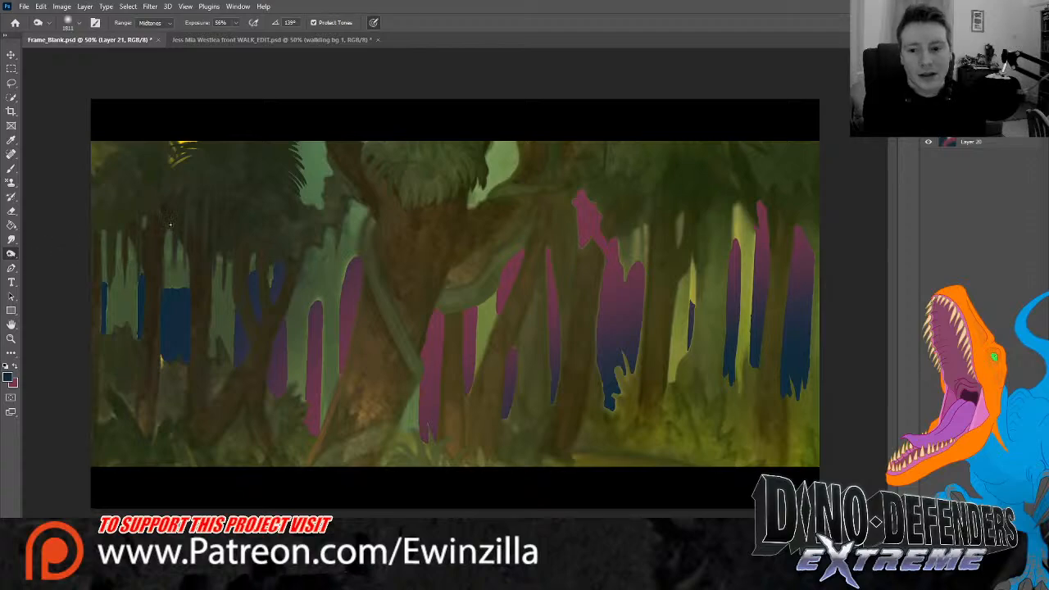
pyautogui.hotkey('shift', 'o')
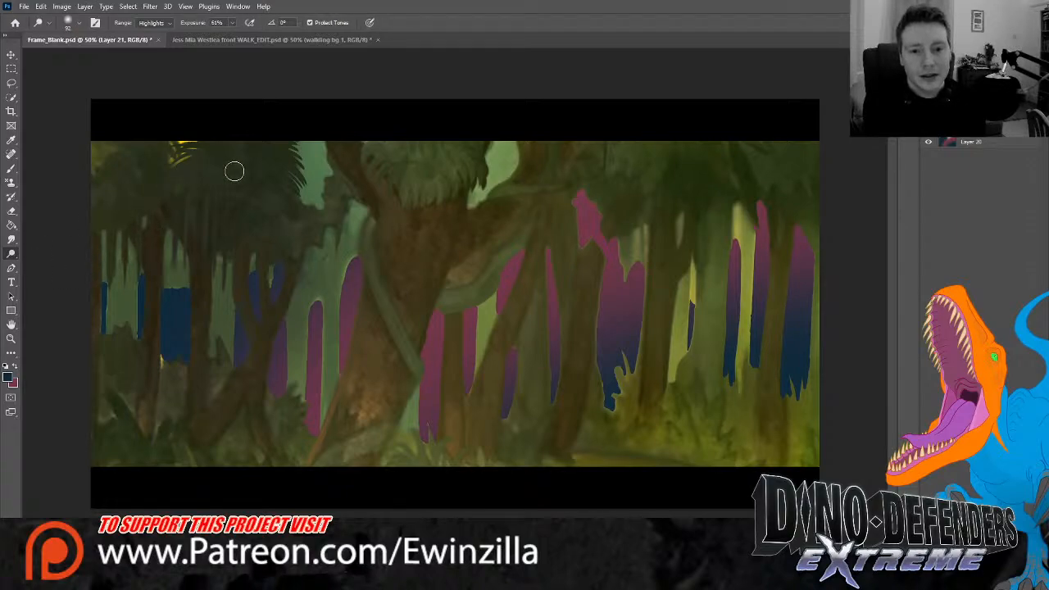
pyautogui.moveTo(475, 369)
pyautogui.mouseDown()
pyautogui.moveTo(598, 369)
pyautogui.moveTo(656, 270)
pyautogui.moveTo(327, 193)
pyautogui.mouseUp()
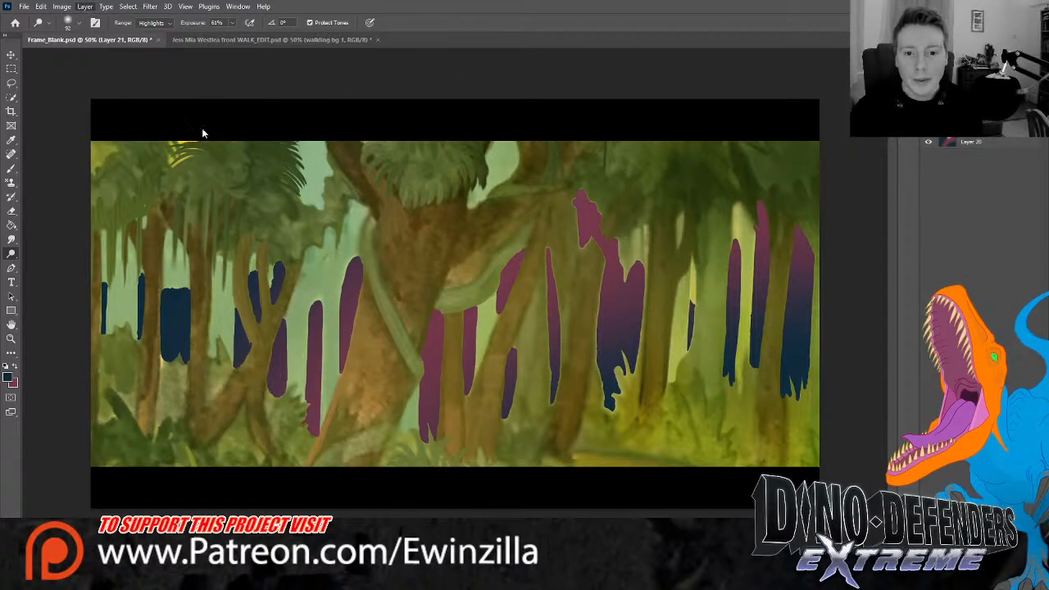
# Lasso the overhanging foliage along the forest's upper edge, copy it to a new layer, and check it with Layer 21 temporarily hidden
pyautogui.click(12, 82)
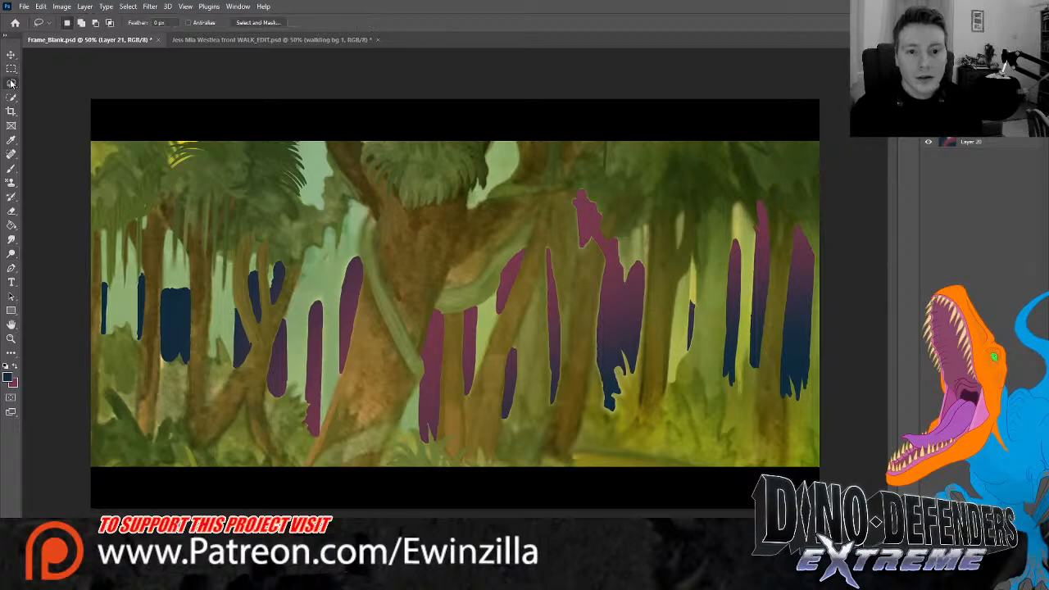
pyautogui.moveTo(89, 106)
pyautogui.mouseDown()
pyautogui.moveTo(79, 200)
pyautogui.moveTo(121, 246)
pyautogui.moveTo(153, 206)
pyautogui.moveTo(184, 192)
pyautogui.moveTo(193, 215)
pyautogui.moveTo(202, 202)
pyautogui.moveTo(208, 240)
pyautogui.moveTo(252, 240)
pyautogui.moveTo(270, 254)
pyautogui.moveTo(336, 216)
pyautogui.moveTo(357, 182)
pyautogui.moveTo(337, 152)
pyautogui.moveTo(375, 152)
pyautogui.moveTo(392, 195)
pyautogui.moveTo(447, 190)
pyautogui.moveTo(479, 175)
pyautogui.moveTo(503, 132)
pyautogui.moveTo(529, 177)
pyautogui.moveTo(673, 222)
pyautogui.moveTo(738, 201)
pyautogui.moveTo(836, 211)
pyautogui.moveTo(845, 92)
pyautogui.moveTo(92, 103)
pyautogui.mouseUp()
pyautogui.hotkey('ctrl', 'j')
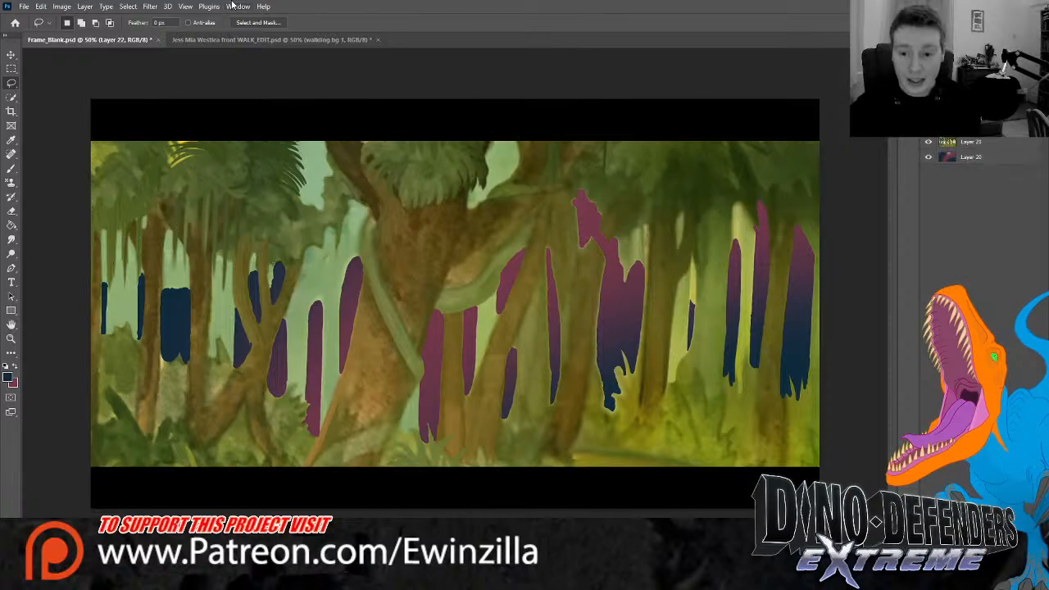
pyautogui.keyDown('alt'); pyautogui.click(929, 142); pyautogui.keyUp('alt')
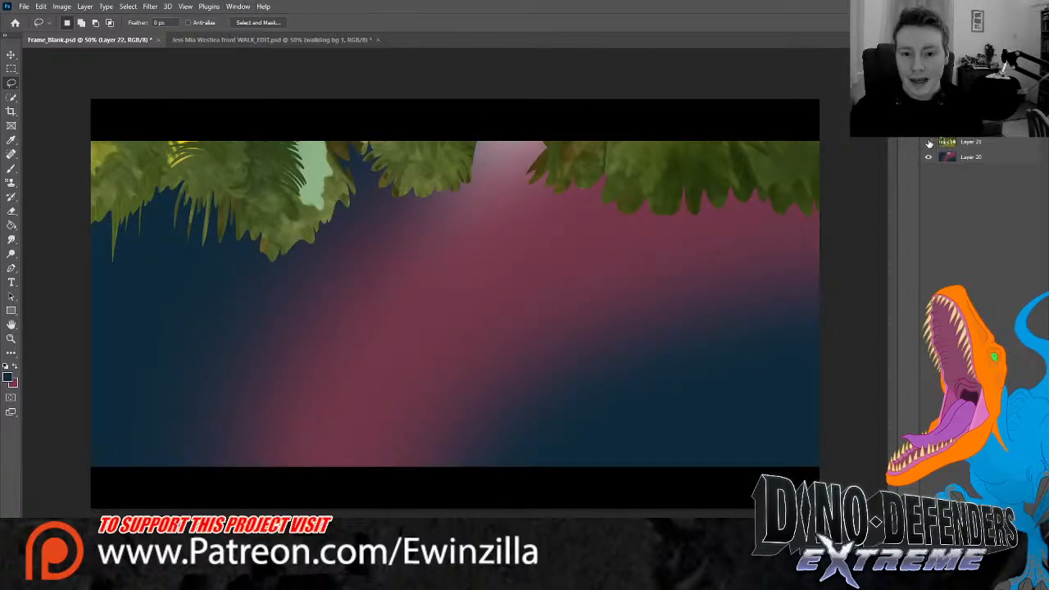
pyautogui.keyDown('alt'); pyautogui.click(929, 142); pyautogui.keyUp('alt')
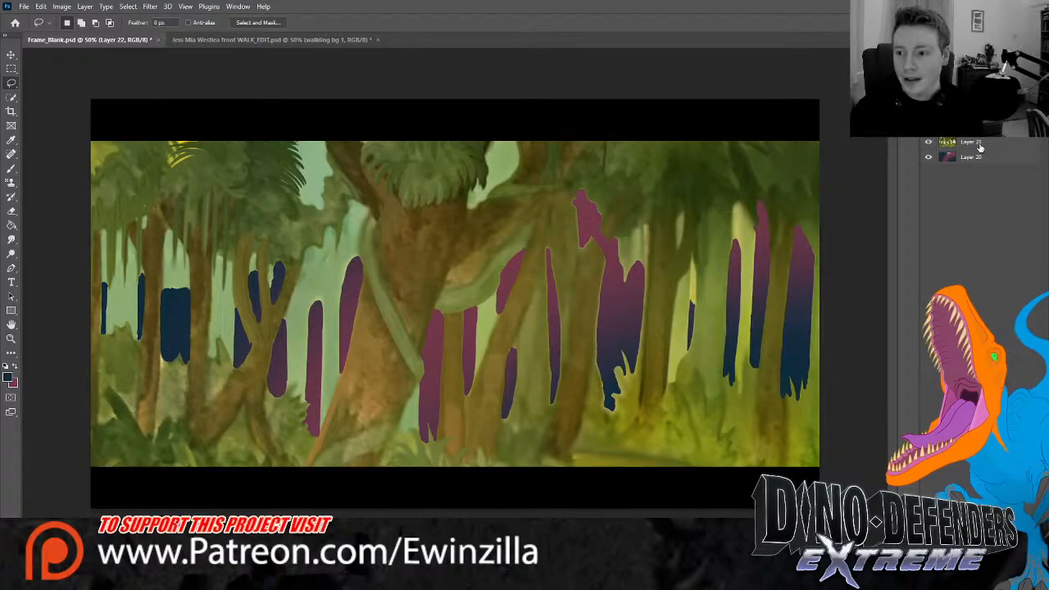
# Add an Inner Shadow effect to the forest on Layer 21, adjusting it until the openings between the trunks have soft dark edges
pyautogui.click(980, 146)
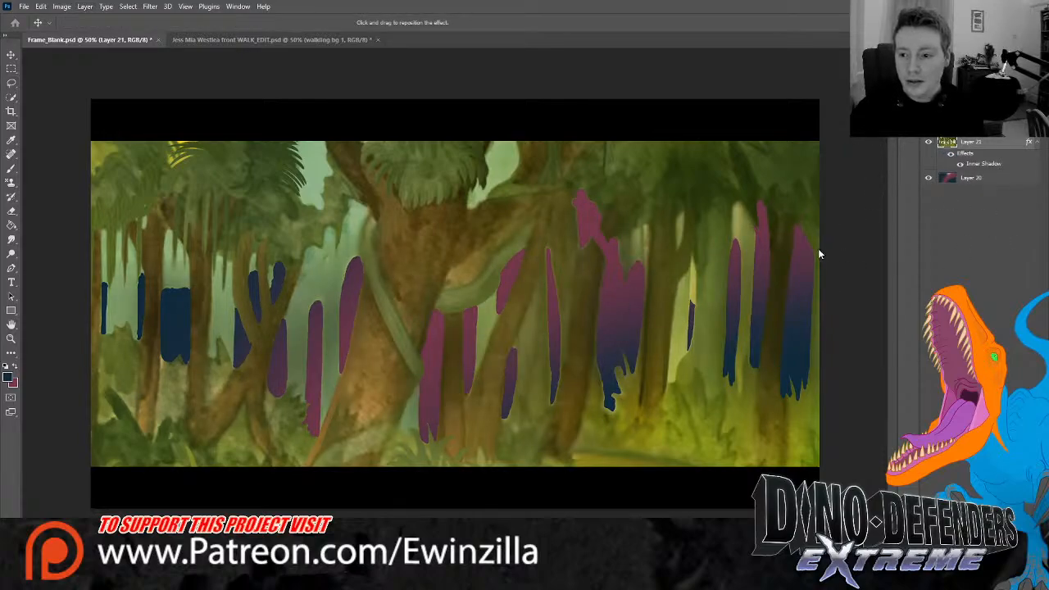
pyautogui.moveTo(826, 250); pyautogui.dragTo(816, 250)
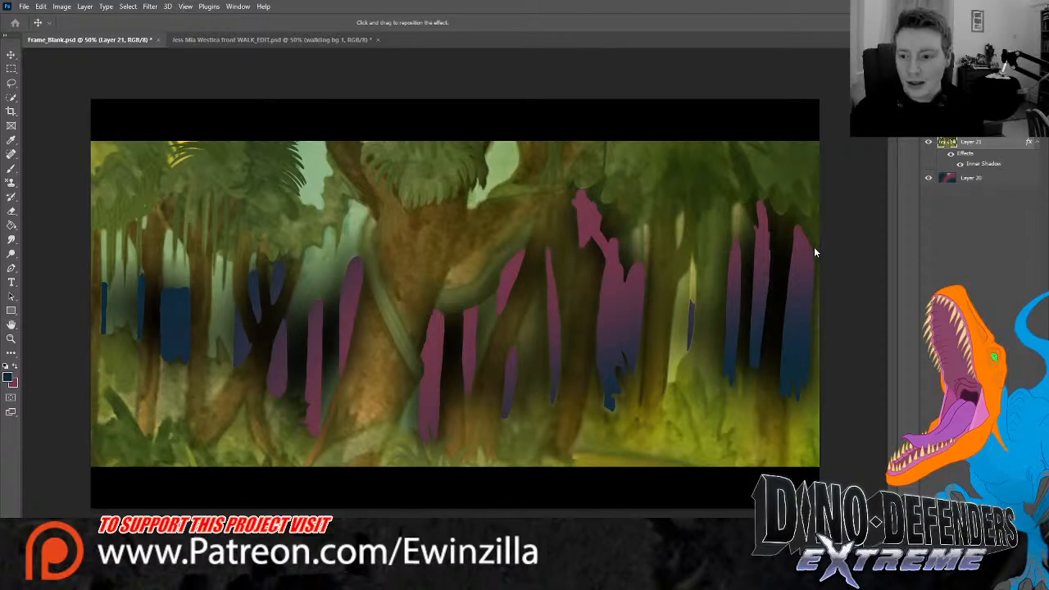
pyautogui.moveTo(839, 260)
pyautogui.mouseDown()
pyautogui.moveTo(808, 258)
pyautogui.moveTo(854, 255)
pyautogui.moveTo(838, 255)
pyautogui.mouseUp()
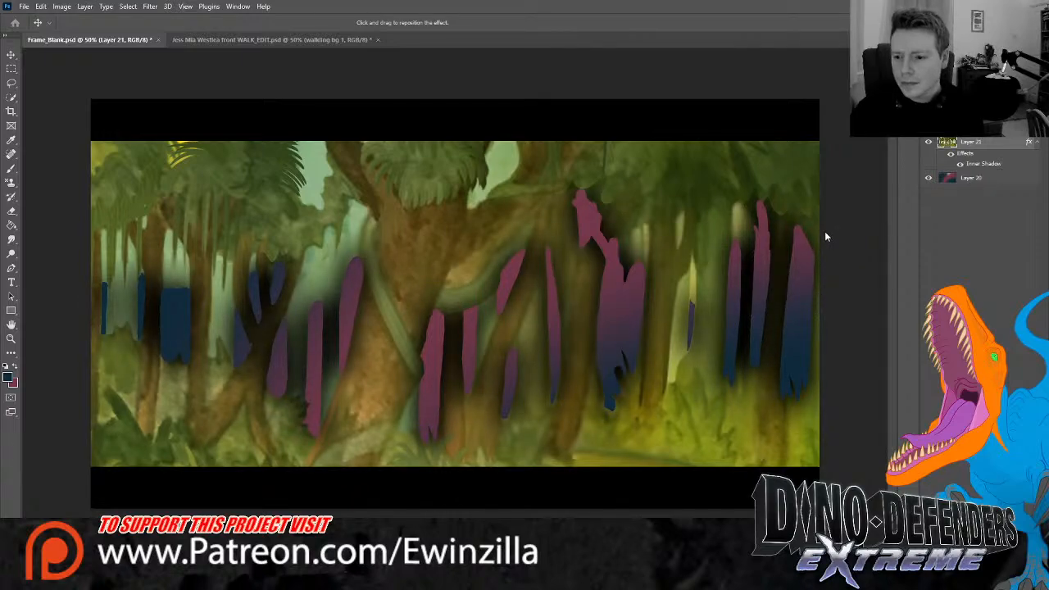
pyautogui.moveTo(833, 239); pyautogui.dragTo(795, 238)
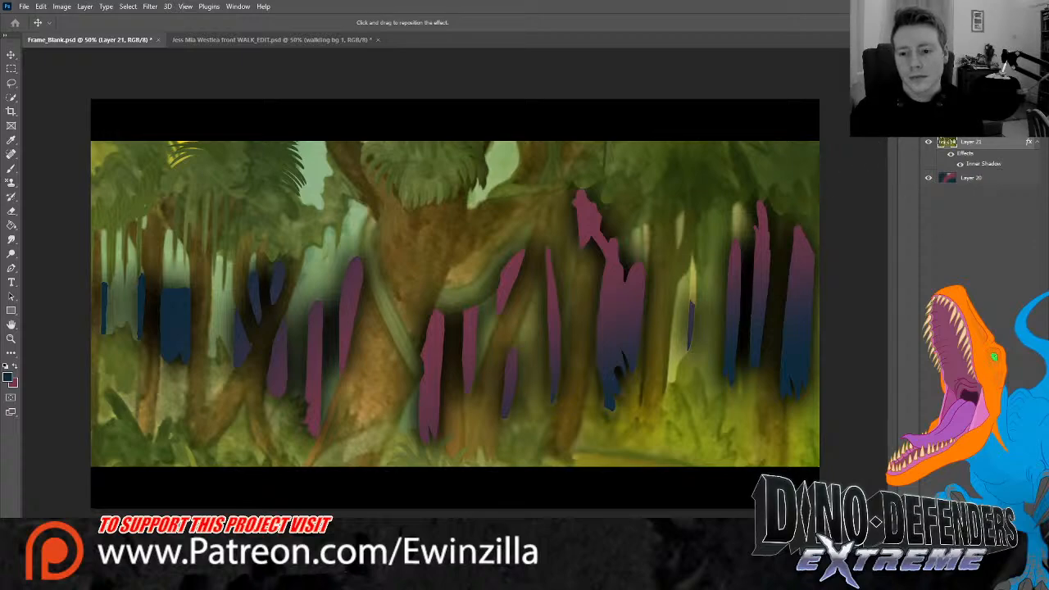
pyautogui.moveTo(526, 458); pyautogui.dragTo(559, 463)
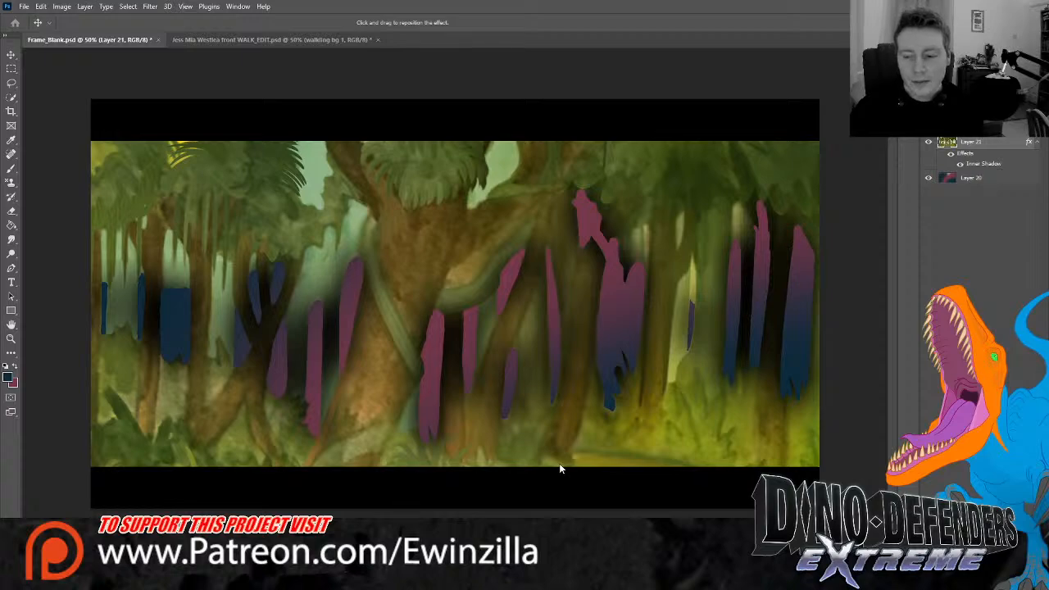
pyautogui.press('l')
# Darken the purple and blue color backdrop on Layer 20 with an image adjustment
pyautogui.click(973, 181)
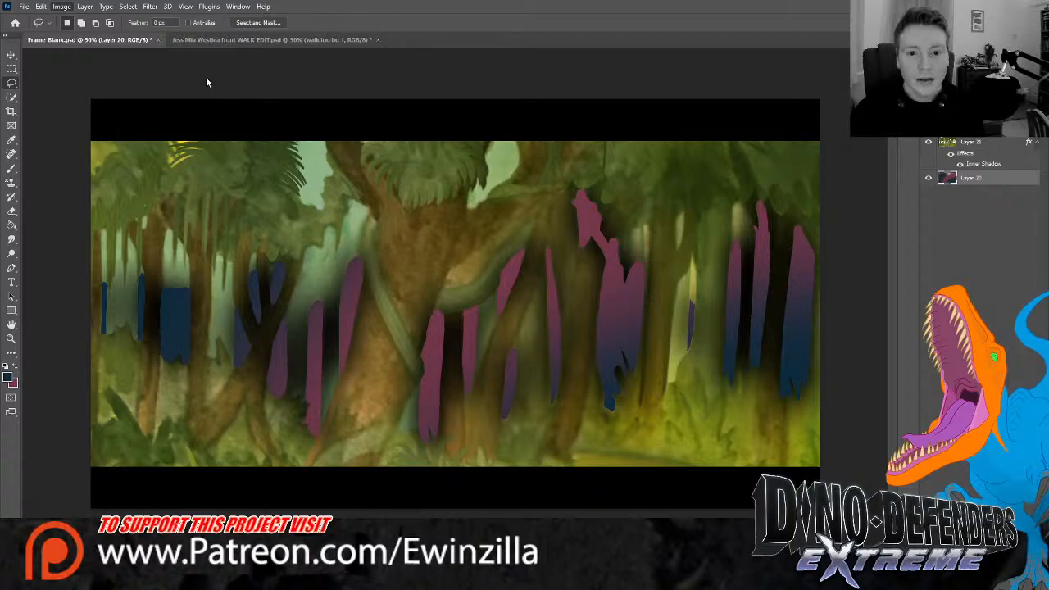
pyautogui.press('i')
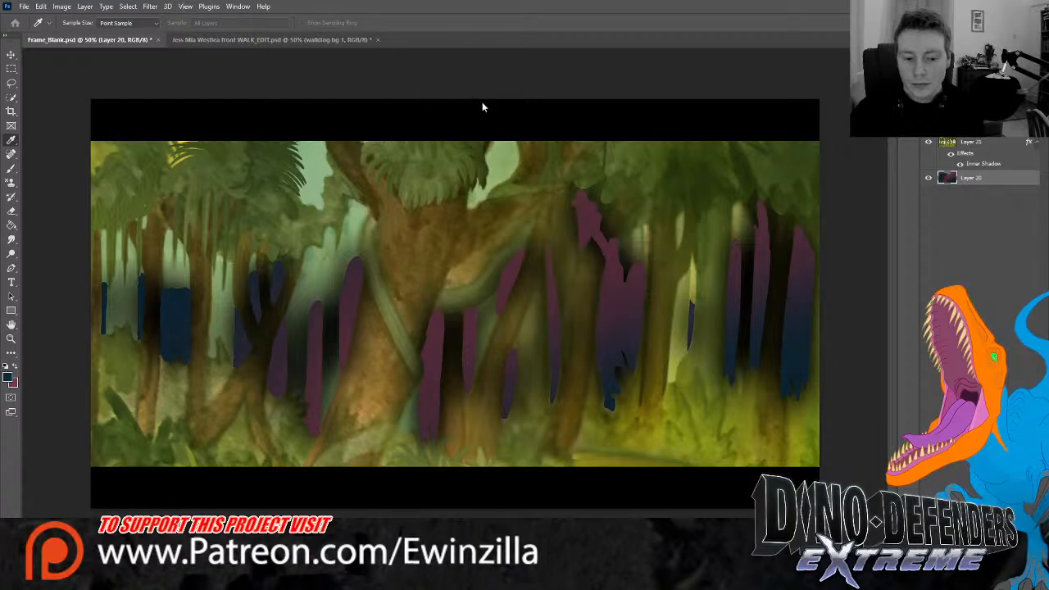
pyautogui.press('l')
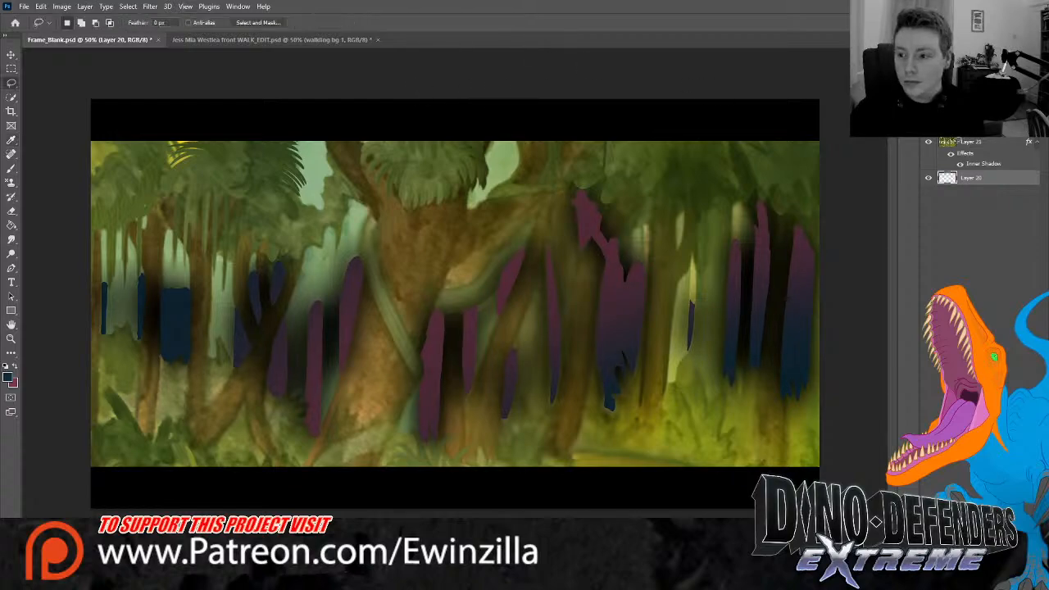
# Merge Layer 21 with the Layer 20 backdrop and check the result by briefly hiding the merged layer
pyautogui.keyDown('shift'); pyautogui.click(966, 145); pyautogui.keyUp('shift')
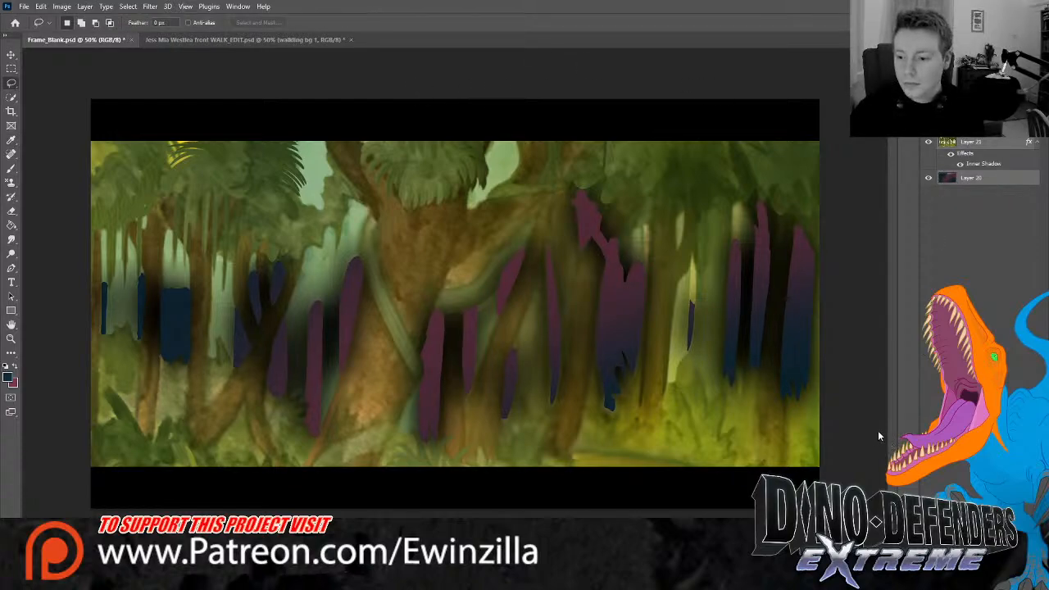
pyautogui.hotkey('ctrl', 'e')
pyautogui.click(929, 143)
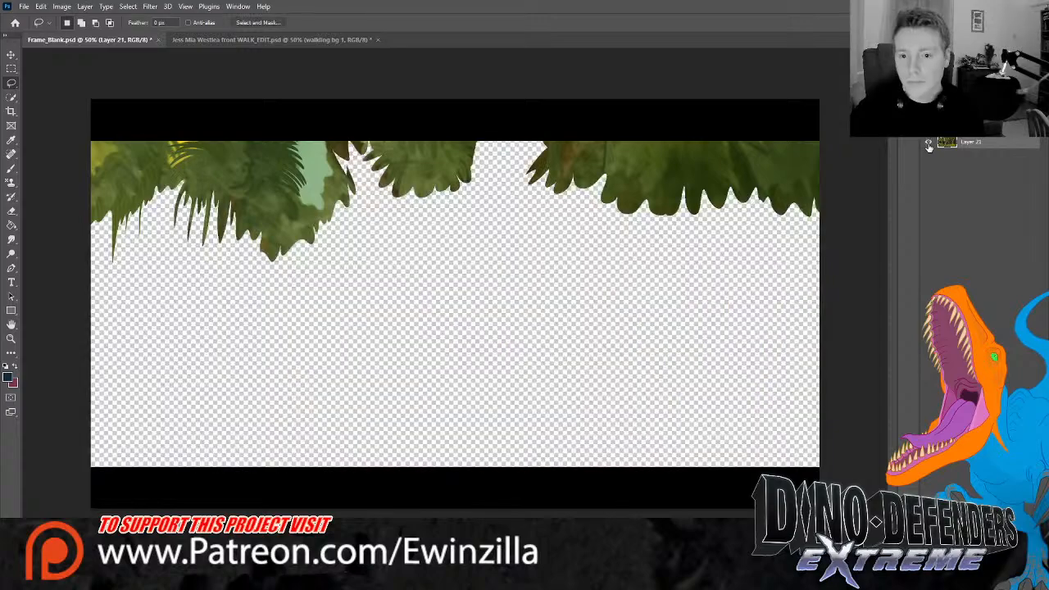
pyautogui.click(929, 143)
# Add a Drop Shadow effect to the overhanging foliage on Layer 22, shifting its shadow onto the trunks beneath
pyautogui.hotkey('ctrl', 'shift', 'alt', 'n')
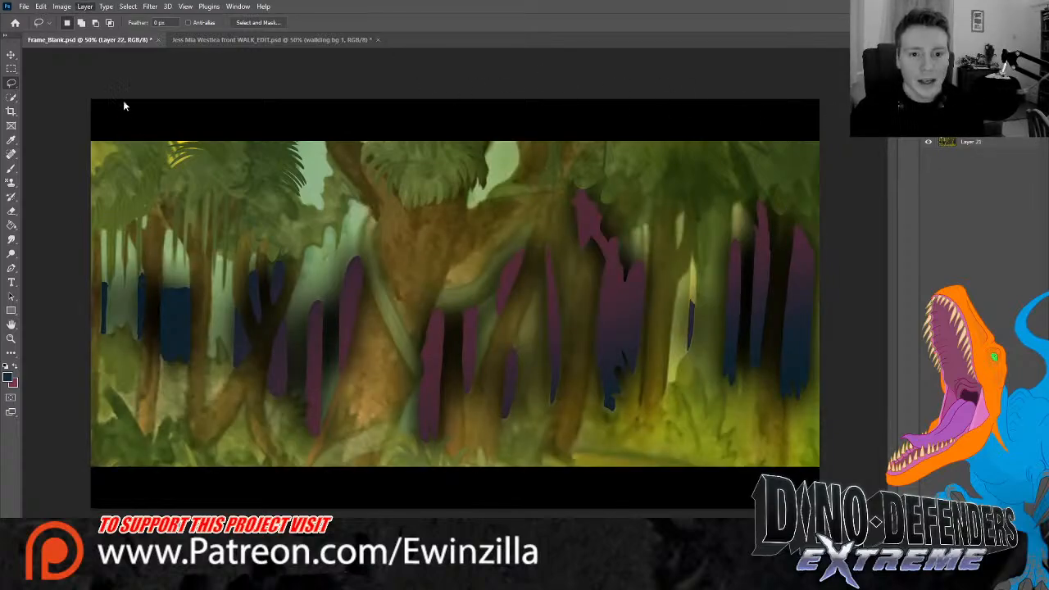
pyautogui.click(227, 222)
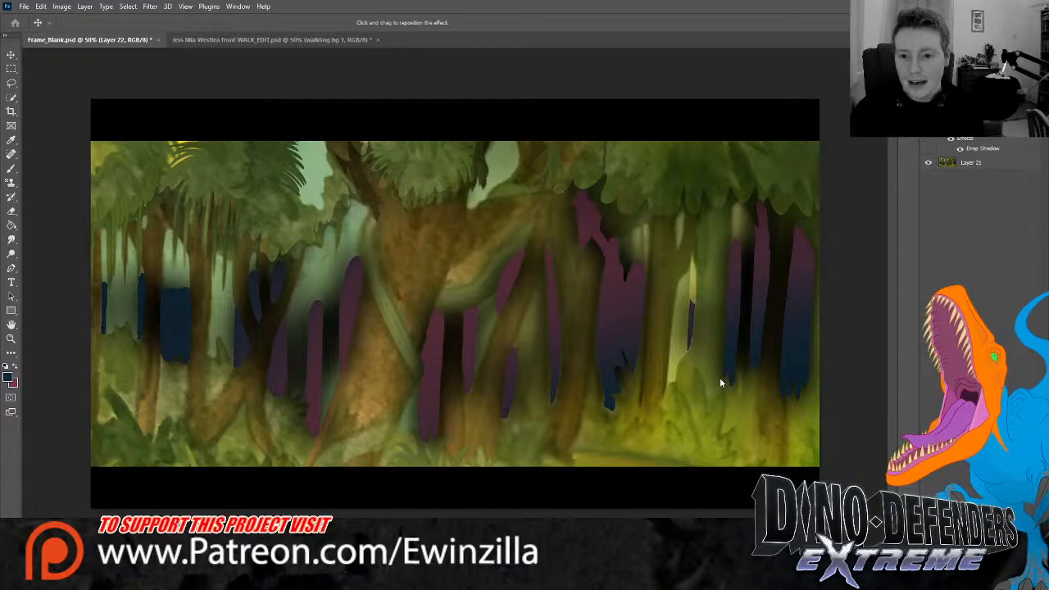
pyautogui.moveTo(742, 397)
pyautogui.mouseDown()
pyautogui.moveTo(693, 395)
pyautogui.moveTo(723, 397)
pyautogui.mouseUp()
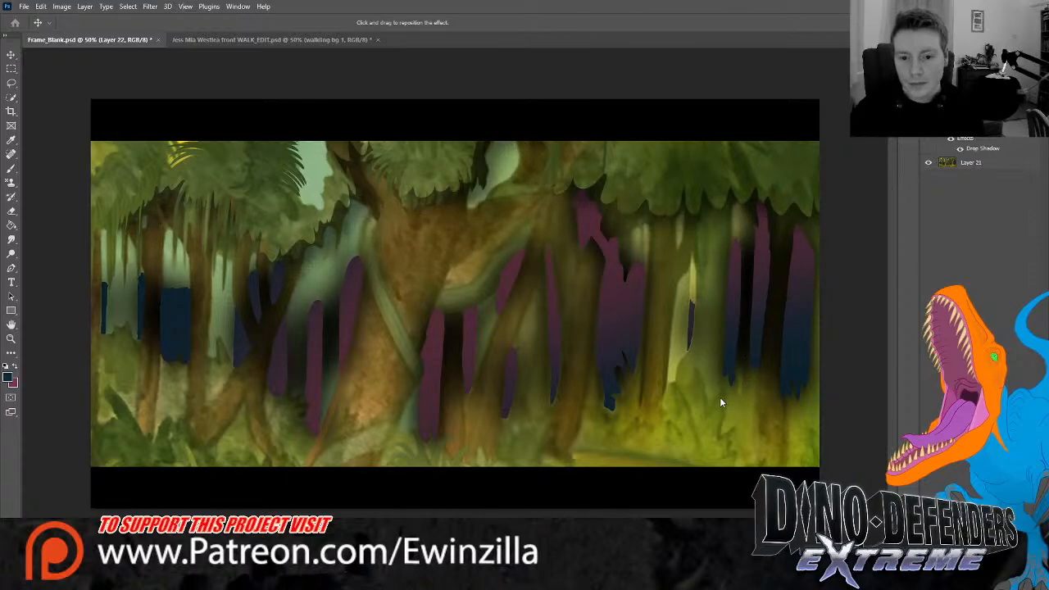
pyautogui.moveTo(741, 349); pyautogui.dragTo(746, 350)
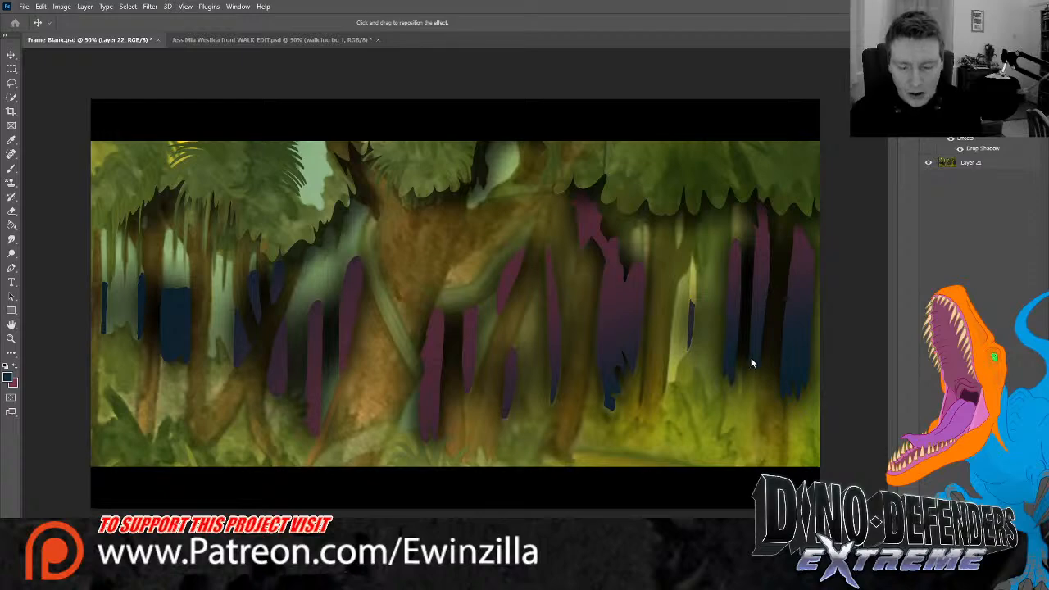
pyautogui.press('l')
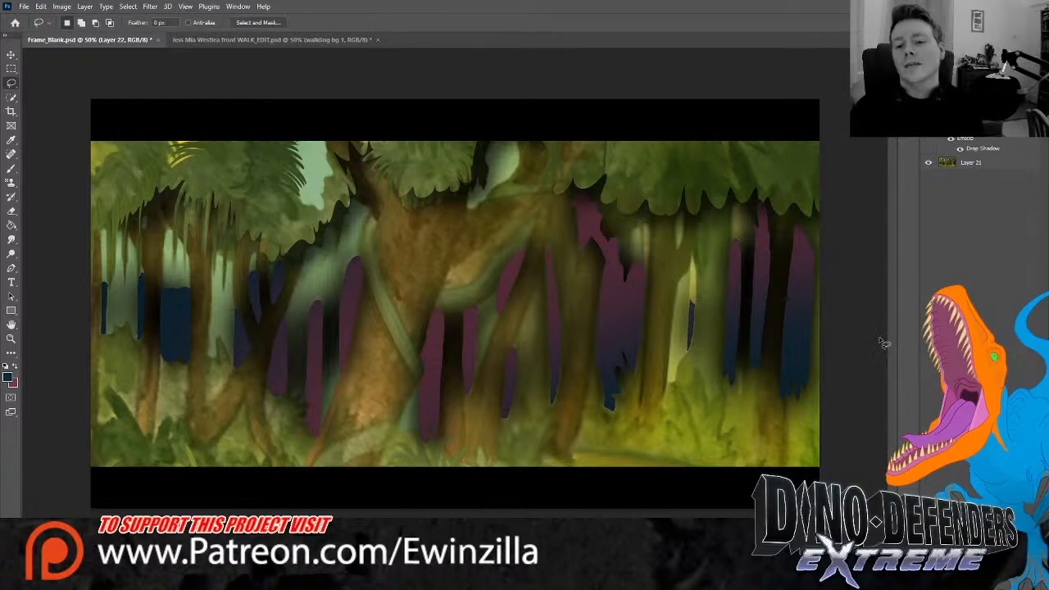
# Reopen the foliage's Drop Shadow settings and fine-tune the shadow's position over the trees
pyautogui.doubleClick(969, 161)
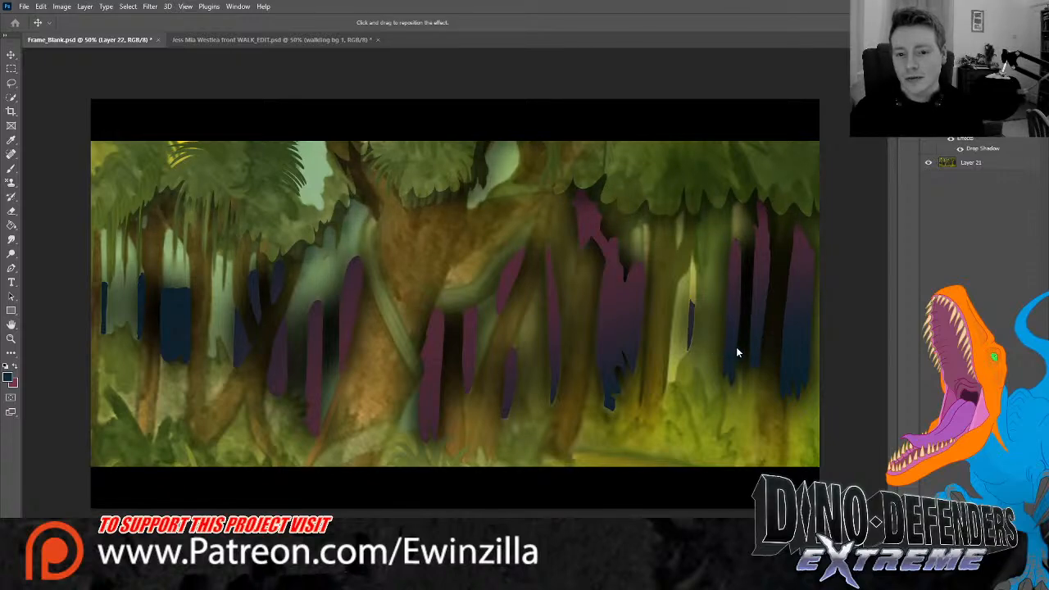
pyautogui.moveTo(713, 363); pyautogui.dragTo(711, 356)
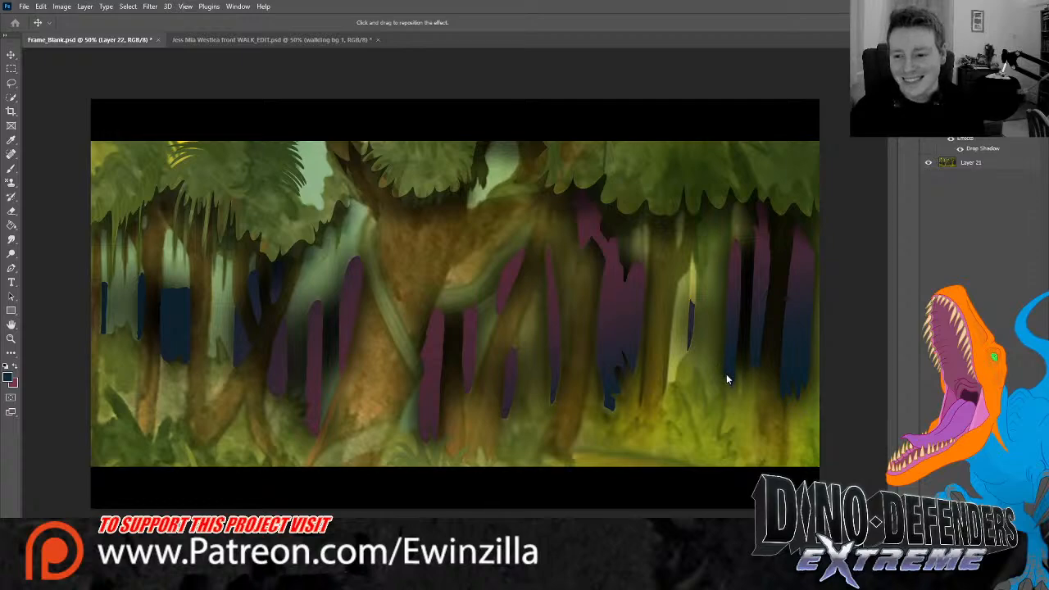
pyautogui.moveTo(739, 376)
pyautogui.mouseDown()
pyautogui.moveTo(719, 378)
pyautogui.moveTo(737, 381)
pyautogui.mouseUp()
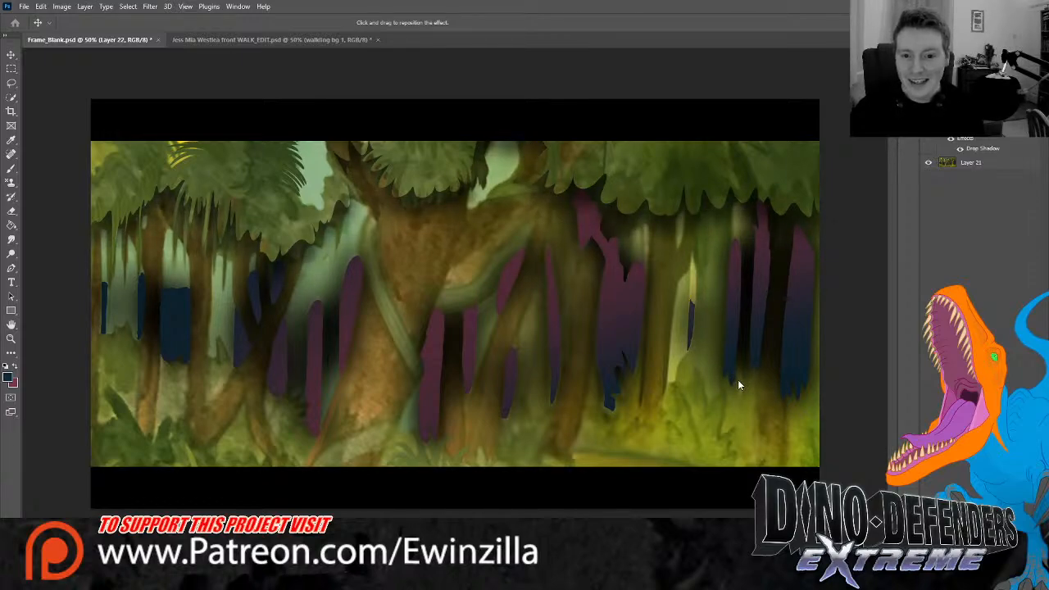
pyautogui.moveTo(722, 402)
pyautogui.mouseDown()
pyautogui.moveTo(737, 408)
pyautogui.moveTo(724, 402)
pyautogui.mouseUp()
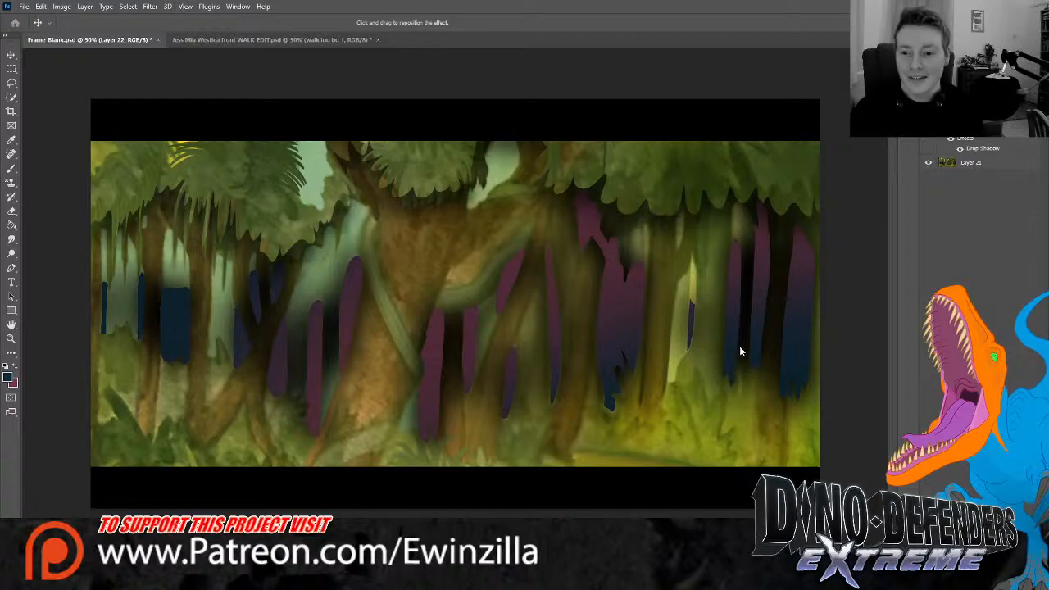
pyautogui.press('l')
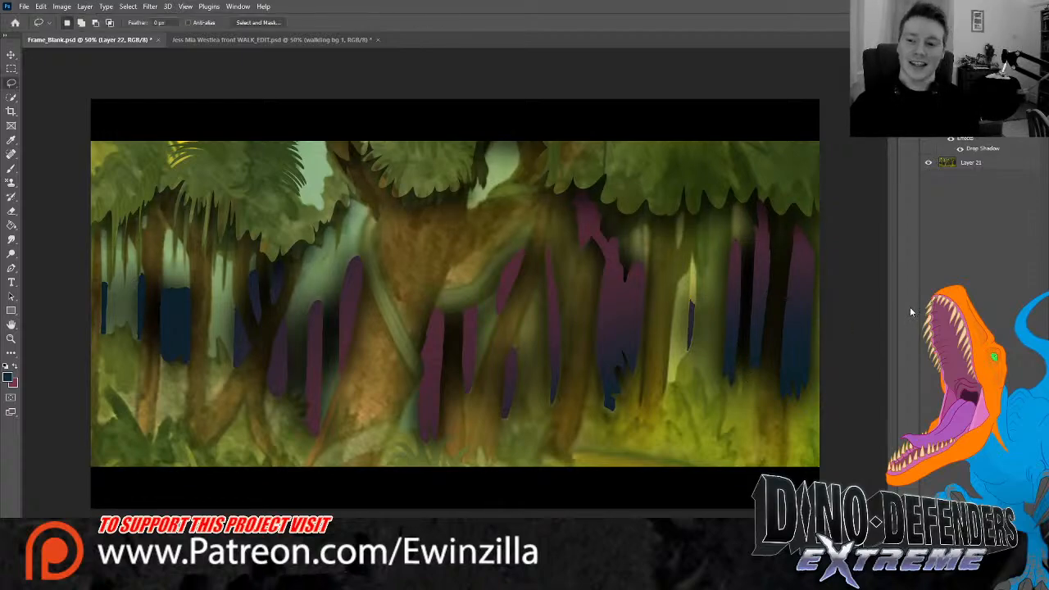
# Merge the shadowed foliage with Layer 21 and check the combined forest by toggling its visibility
pyautogui.click(972, 166)
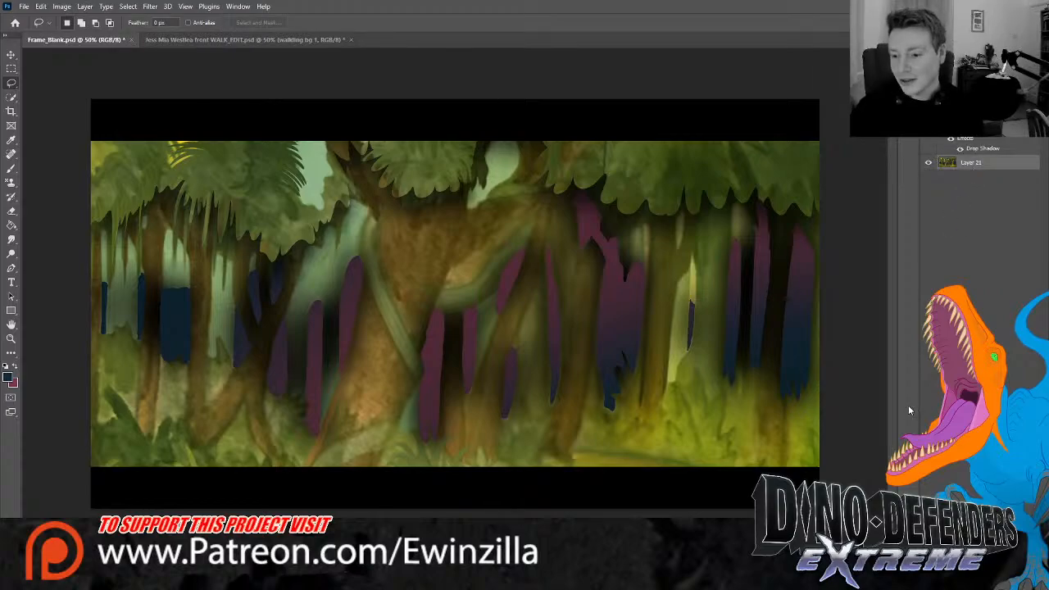
pyautogui.hotkey('ctrl', 'e')
pyautogui.click(928, 123)
pyautogui.click(928, 123)
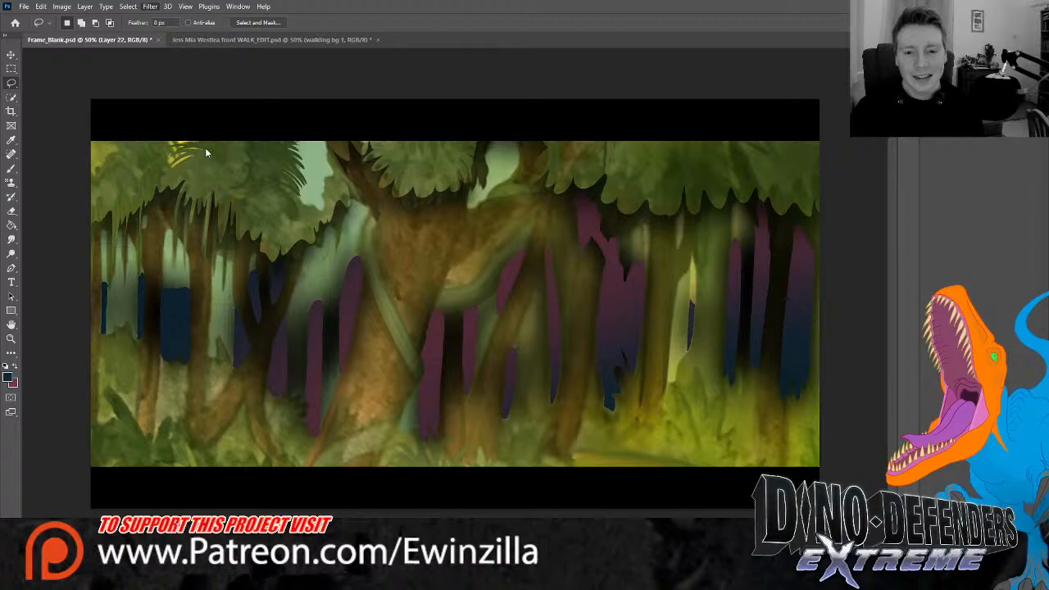
# Blur the merged forest layer, reducing the blur strength until the trees are soft but still recognizable
pyautogui.click(295, 181)
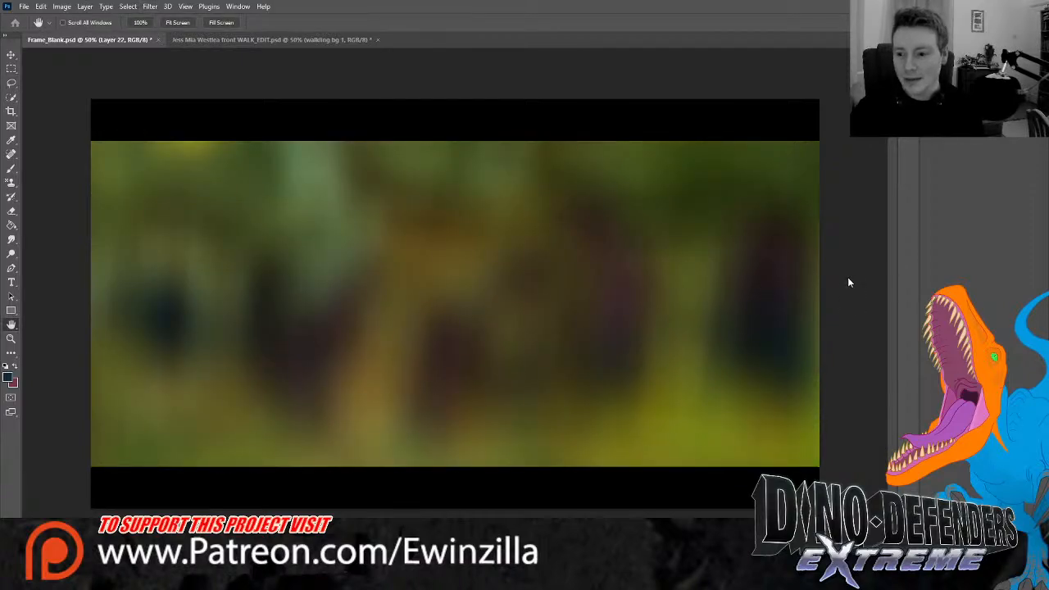
pyautogui.moveTo(848, 278); pyautogui.dragTo(832, 276)
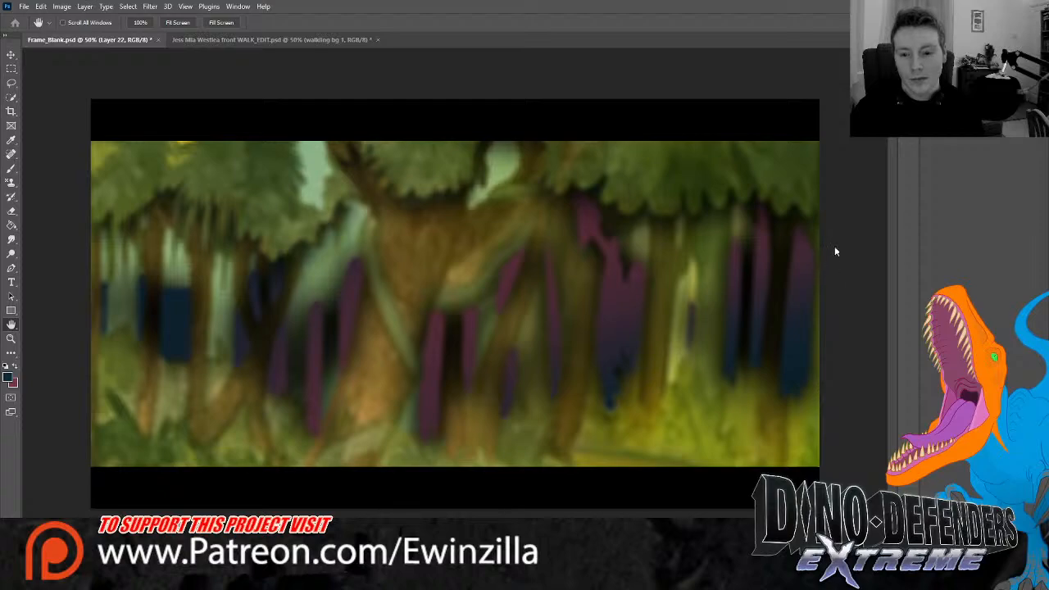
pyautogui.click(908, 117)
# Copy the blurred forest to a new layer and select the Move tool with transform controls
pyautogui.click(11, 55)
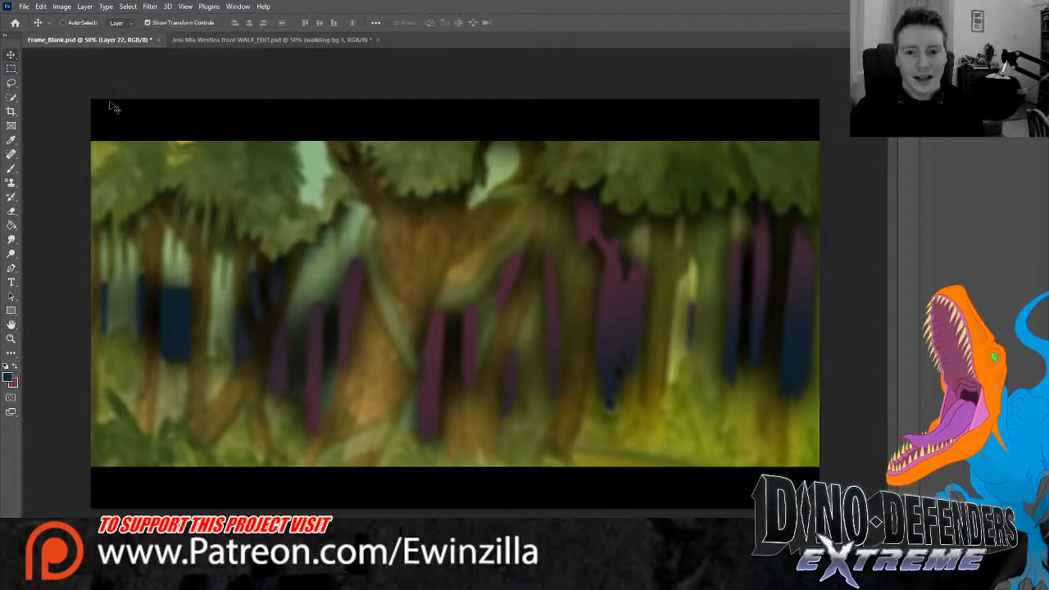
pyautogui.press('z')
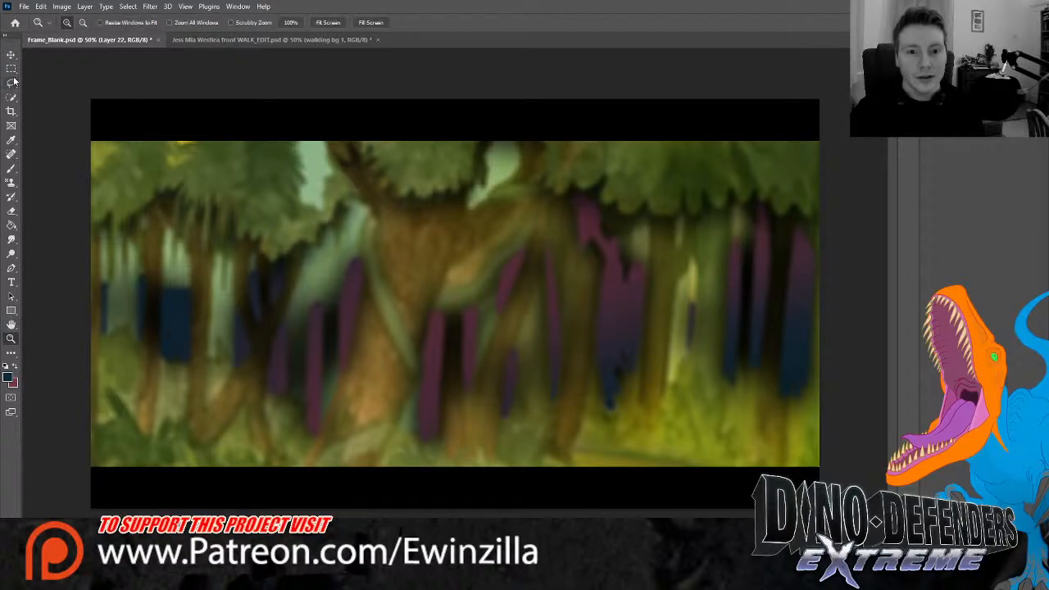
pyautogui.click(11, 69)
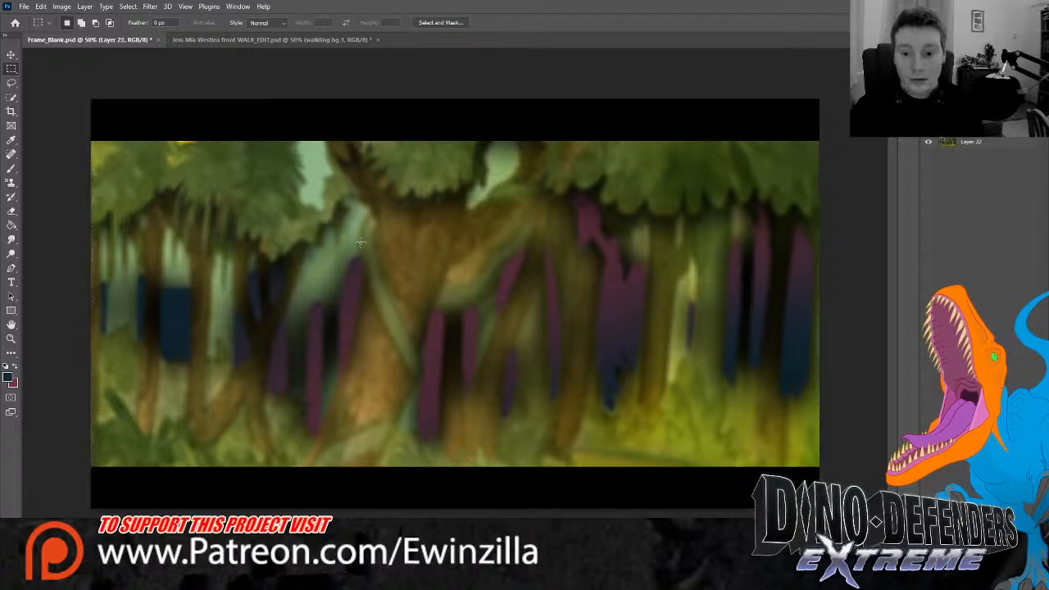
pyautogui.click(11, 55)
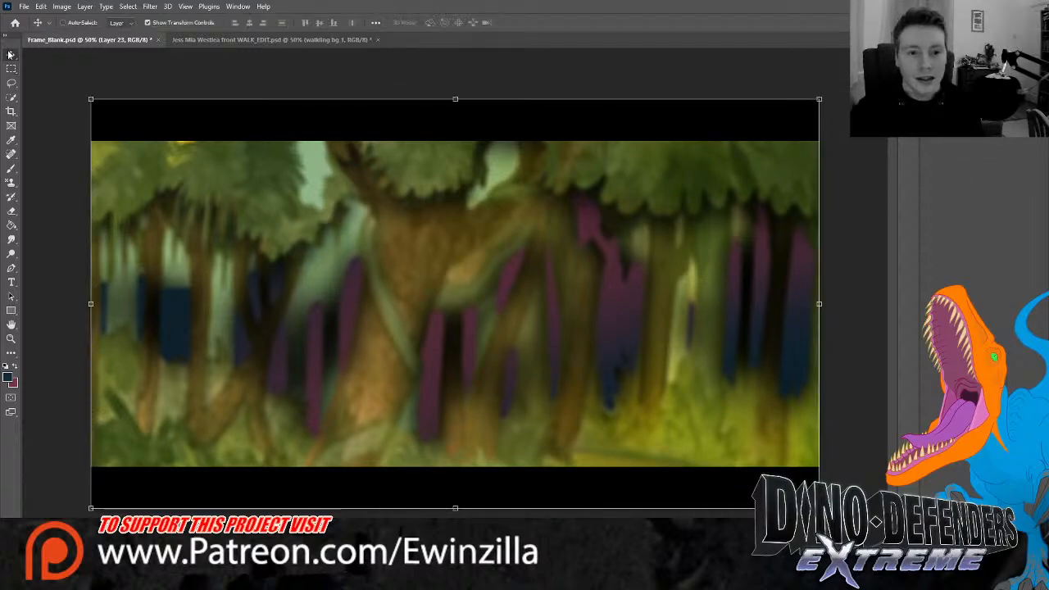
# Try to distort the copied forest in perspective by pulling in its upper corners and stretching its sides and lower edge
pyautogui.moveTo(819, 100); pyautogui.dragTo(774, 124)
pyautogui.moveTo(91, 99); pyautogui.dragTo(150, 124)
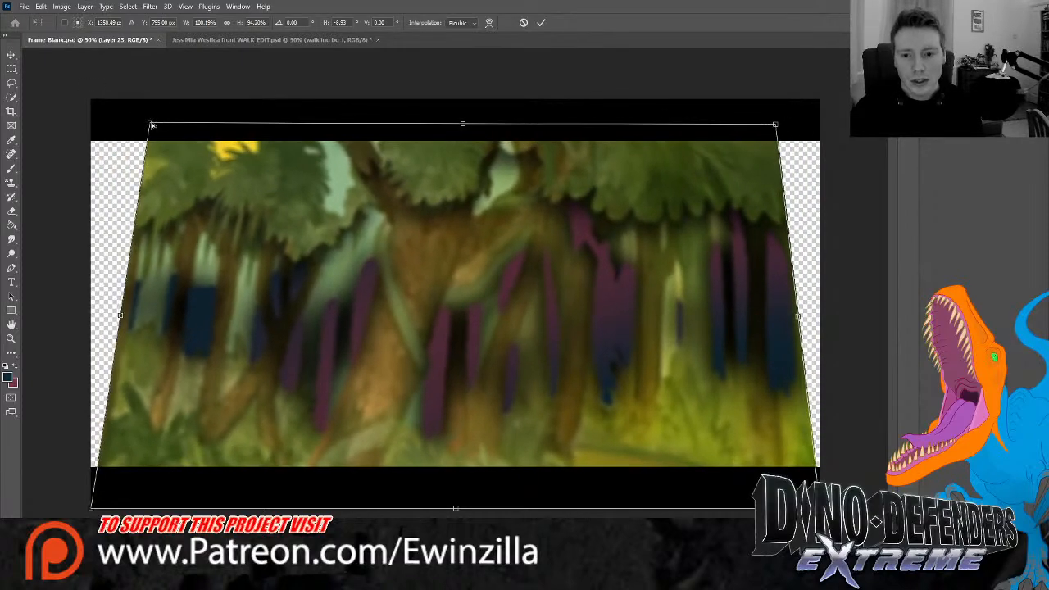
pyautogui.moveTo(435, 235); pyautogui.dragTo(359, 219)
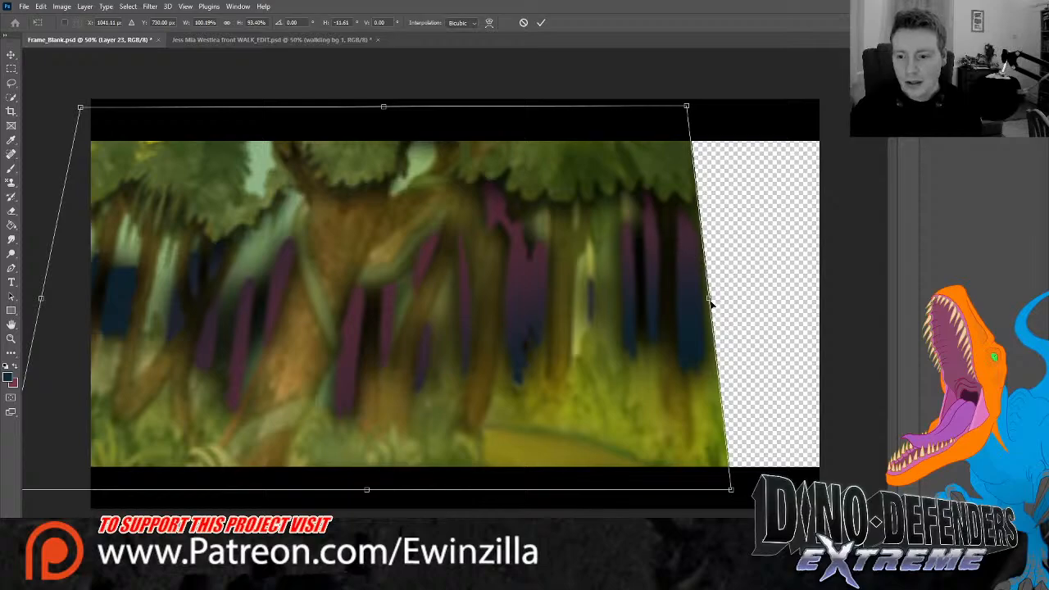
pyautogui.moveTo(712, 305); pyautogui.dragTo(885, 298)
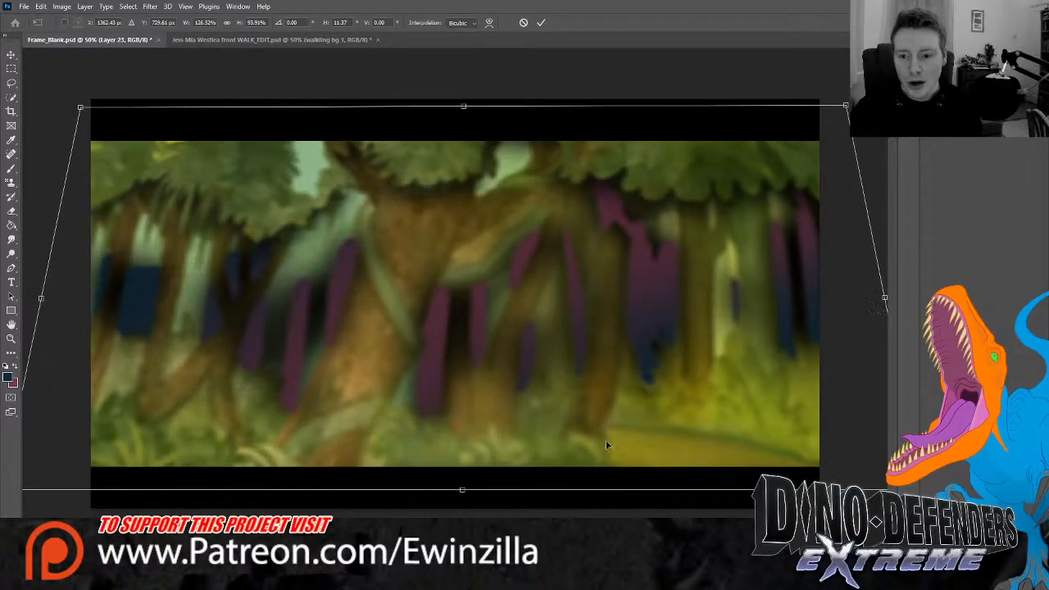
pyautogui.moveTo(465, 492); pyautogui.dragTo(549, 529)
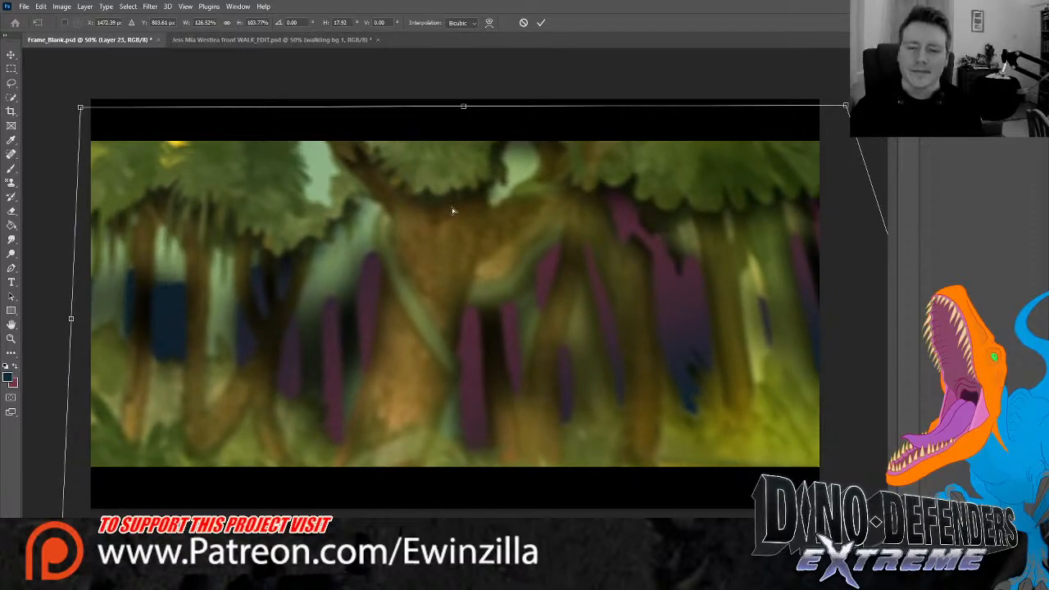
pyautogui.click(6, 112)
pyautogui.hotkey('ctrl', 'z')
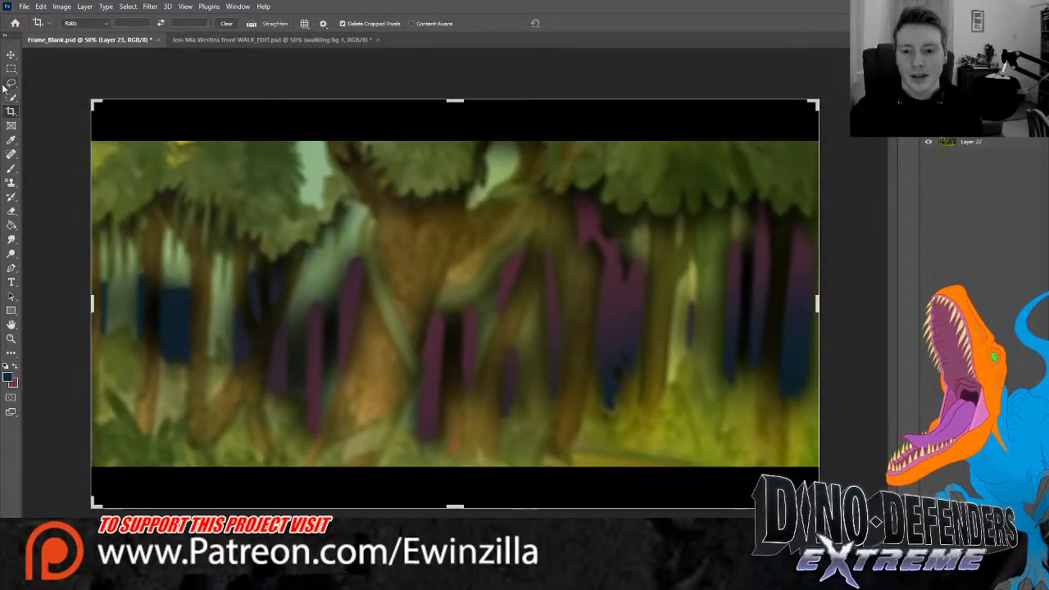
# Deepen the tones of the blurred forest layer with an image adjustment for stronger contrast
pyautogui.click(6, 95)
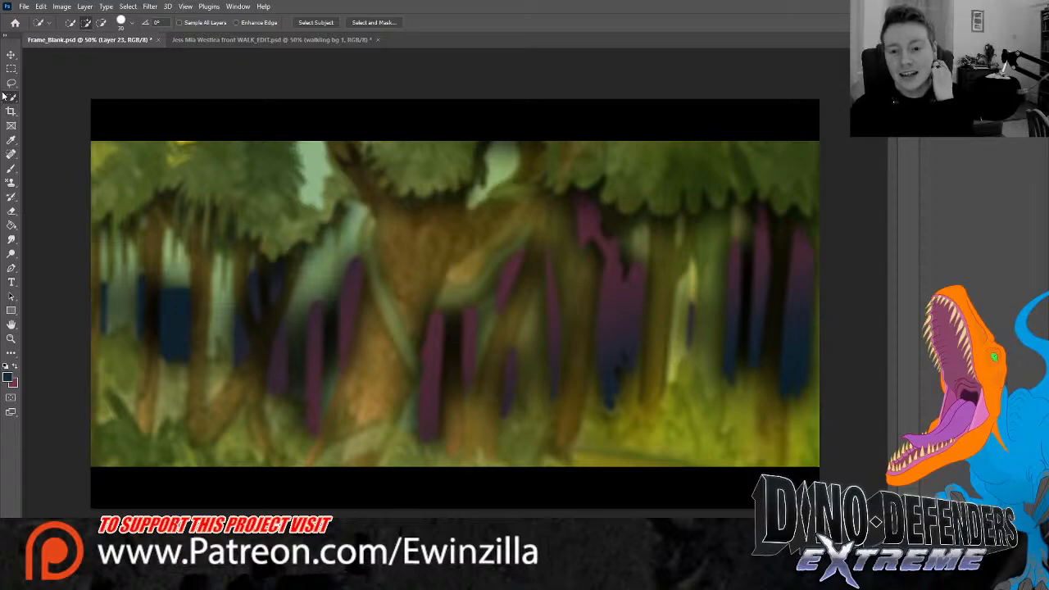
pyautogui.hotkey('shift', 'w')
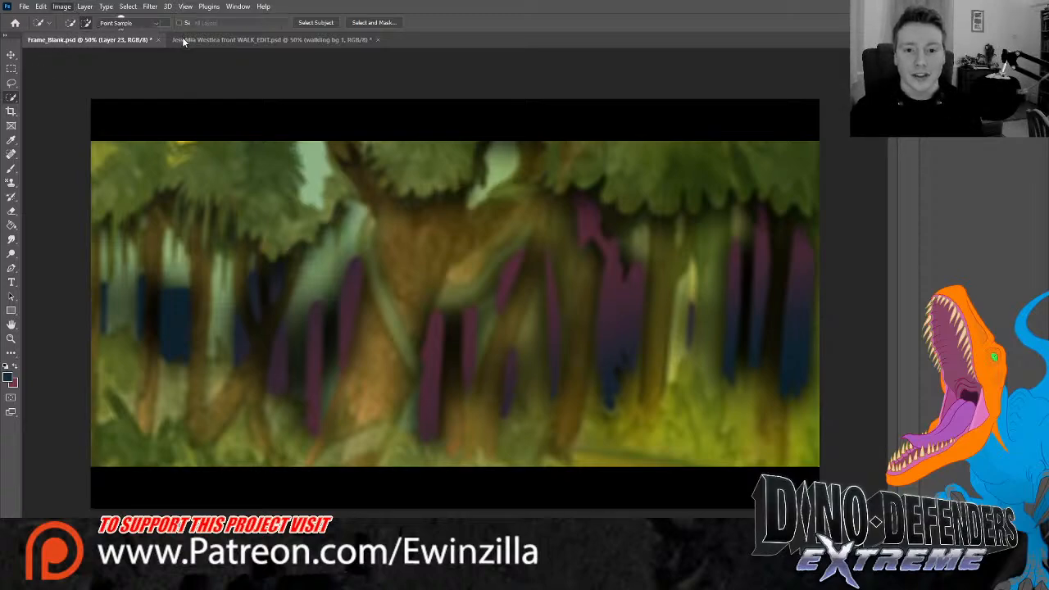
pyautogui.press('i')
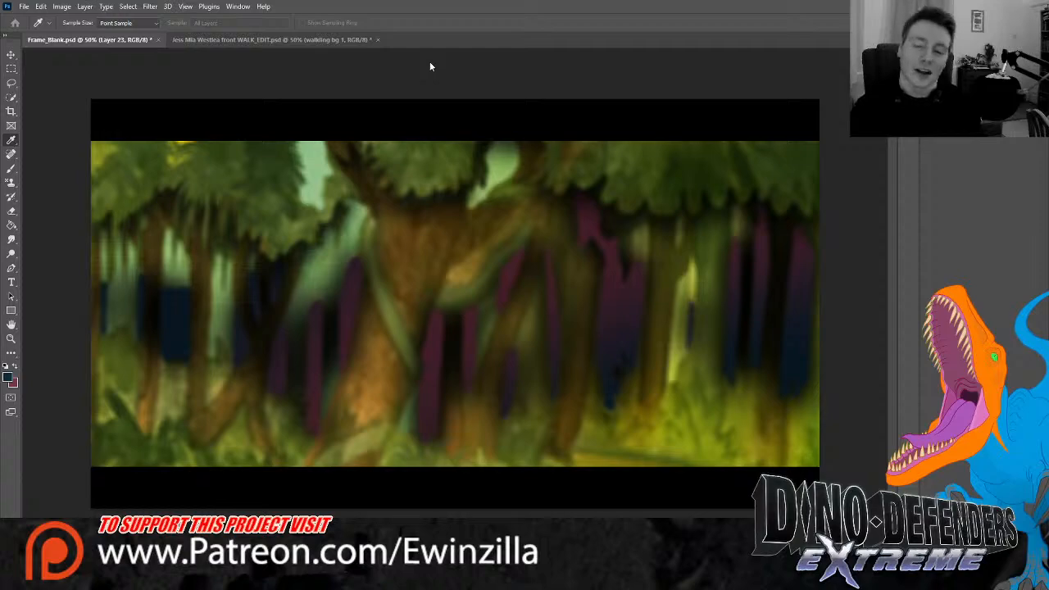
pyautogui.press('w')
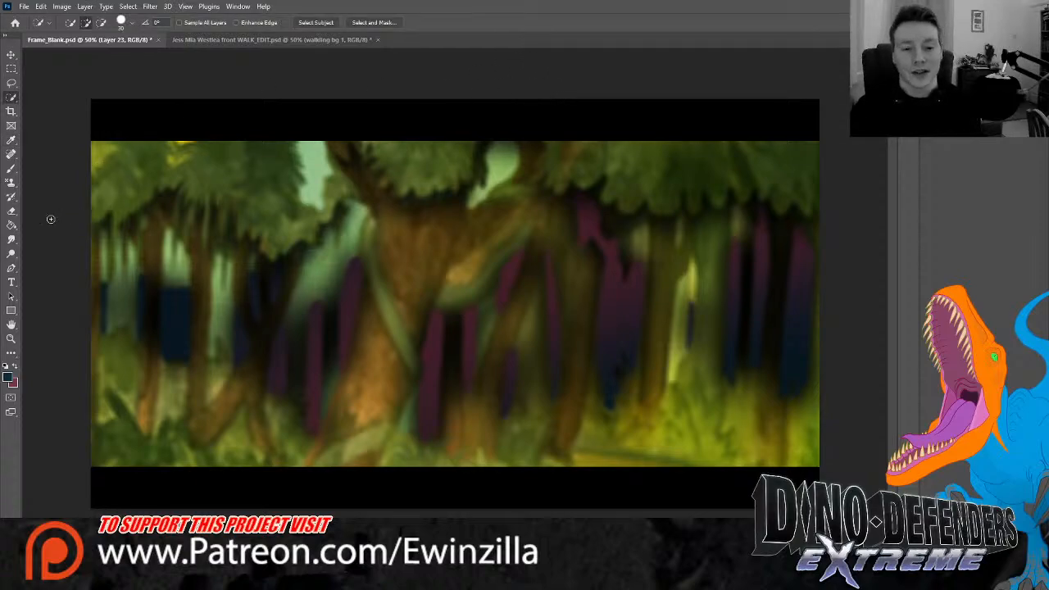
# Dodge the highlights at 61% exposure with an enlarged brush along the canopy, central trunk and undergrowth, and soften the forest slightly with a filter
pyautogui.press('o')
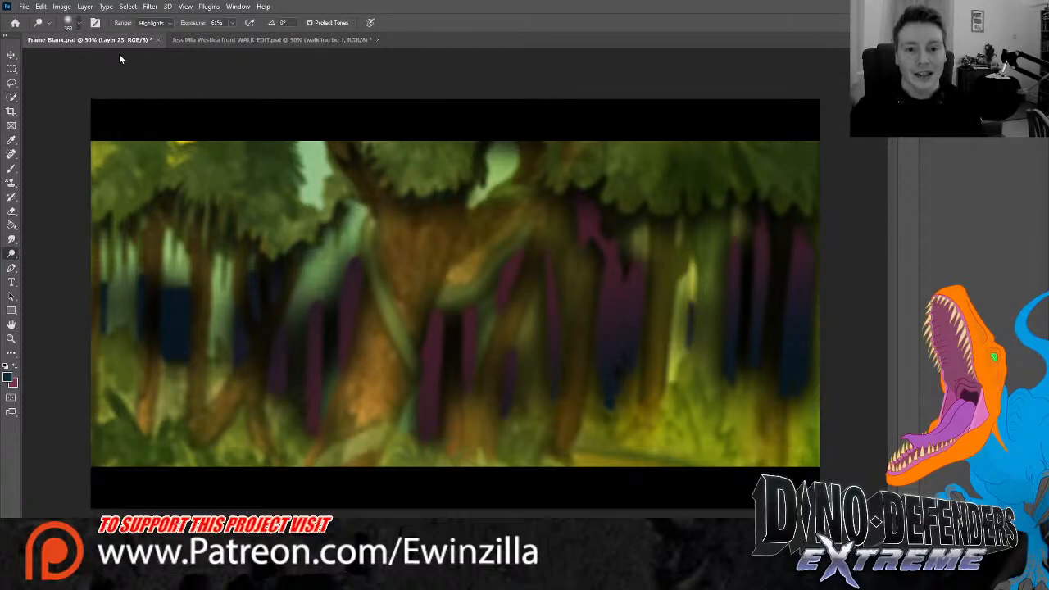
pyautogui.press(']')
pyautogui.moveTo(434, 117)
pyautogui.mouseDown()
pyautogui.moveTo(393, 113)
pyautogui.moveTo(300, 146)
pyautogui.moveTo(237, 135)
pyautogui.moveTo(202, 154)
pyautogui.moveTo(97, 143)
pyautogui.moveTo(94, 124)
pyautogui.moveTo(136, 112)
pyautogui.moveTo(639, 92)
pyautogui.moveTo(864, 138)
pyautogui.moveTo(829, 128)
pyautogui.moveTo(91, 149)
pyautogui.mouseUp()
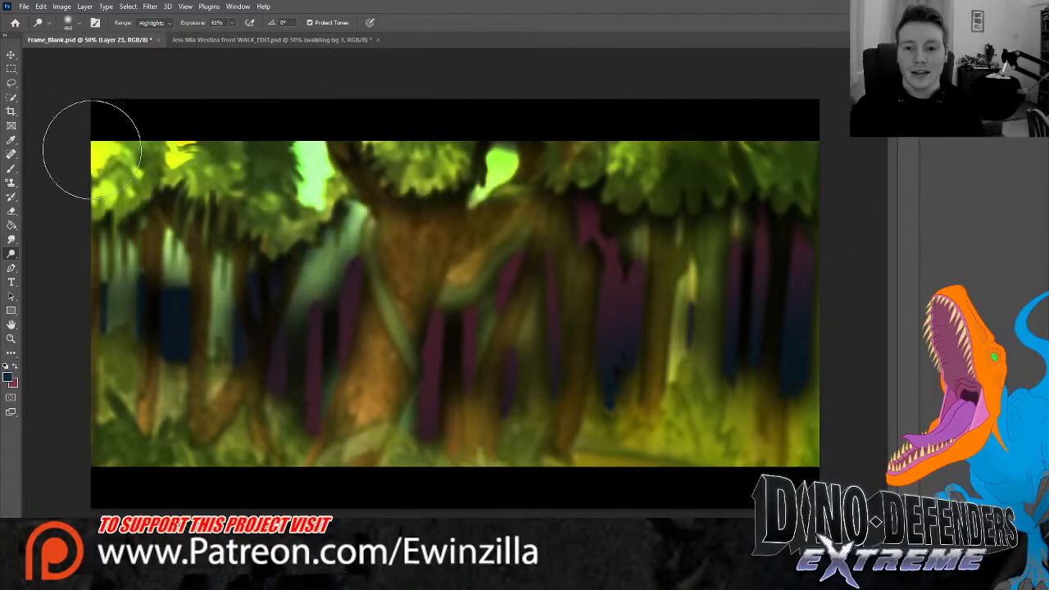
pyautogui.moveTo(391, 257)
pyautogui.mouseDown()
pyautogui.moveTo(315, 462)
pyautogui.moveTo(227, 450)
pyautogui.mouseUp()
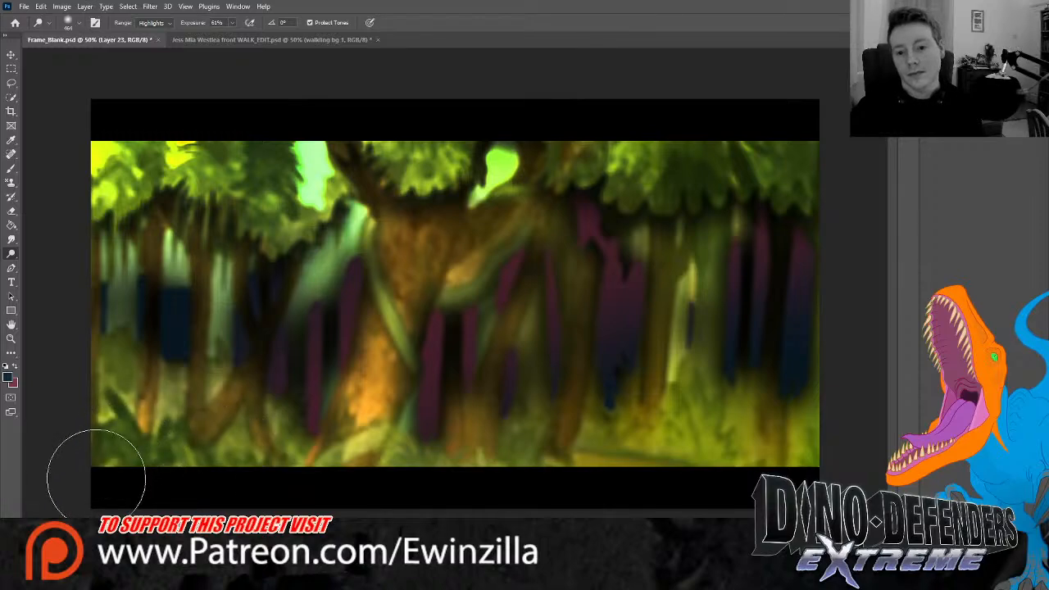
pyautogui.moveTo(96, 477); pyautogui.dragTo(907, 487)
pyautogui.hotkey('ctrl', 'z')
pyautogui.moveTo(221, 512); pyautogui.dragTo(603, 477)
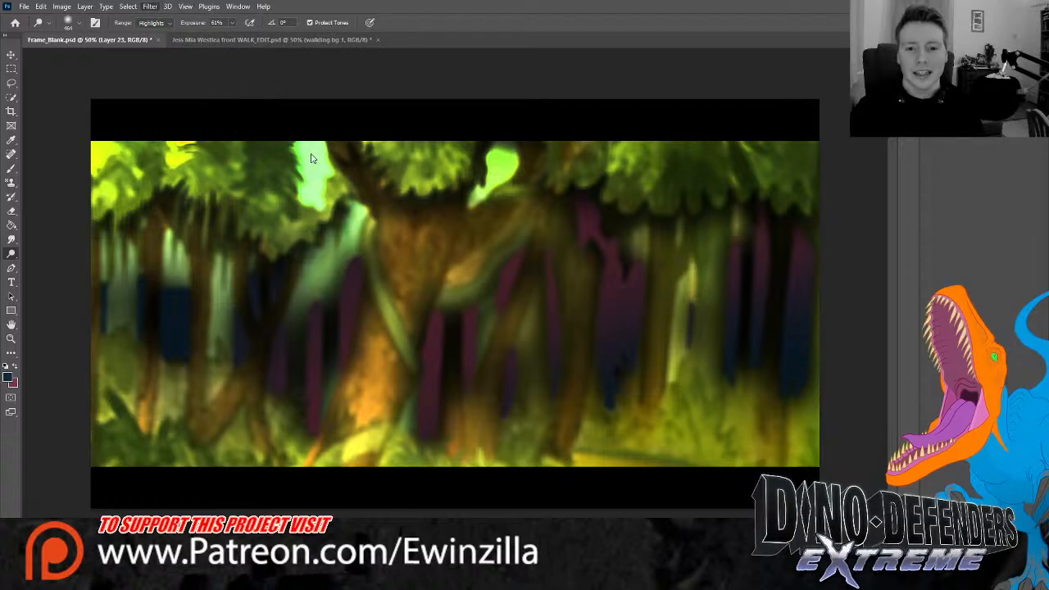
pyautogui.press('h')
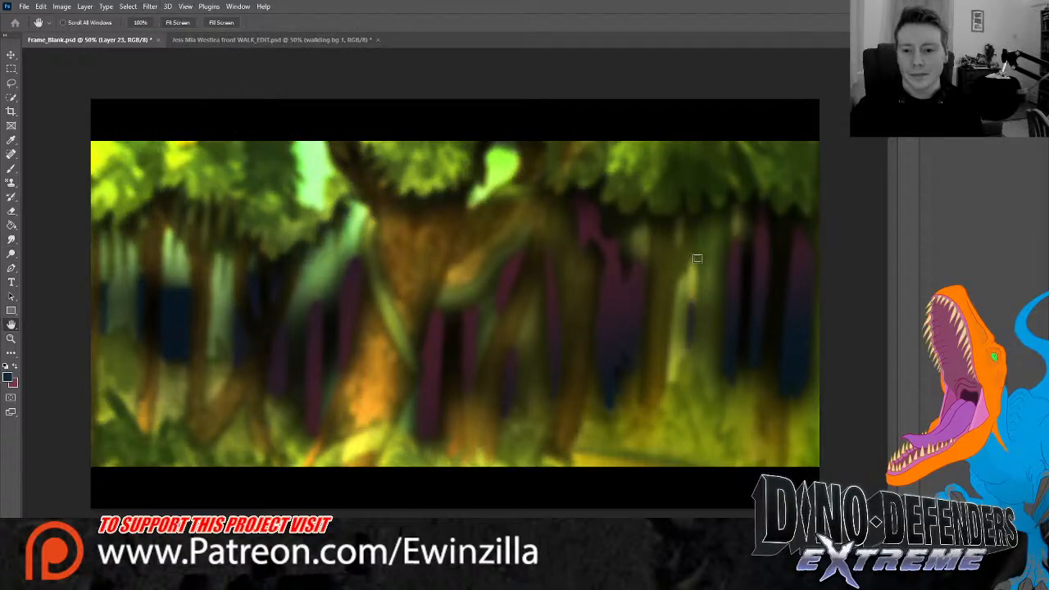
pyautogui.press('o')
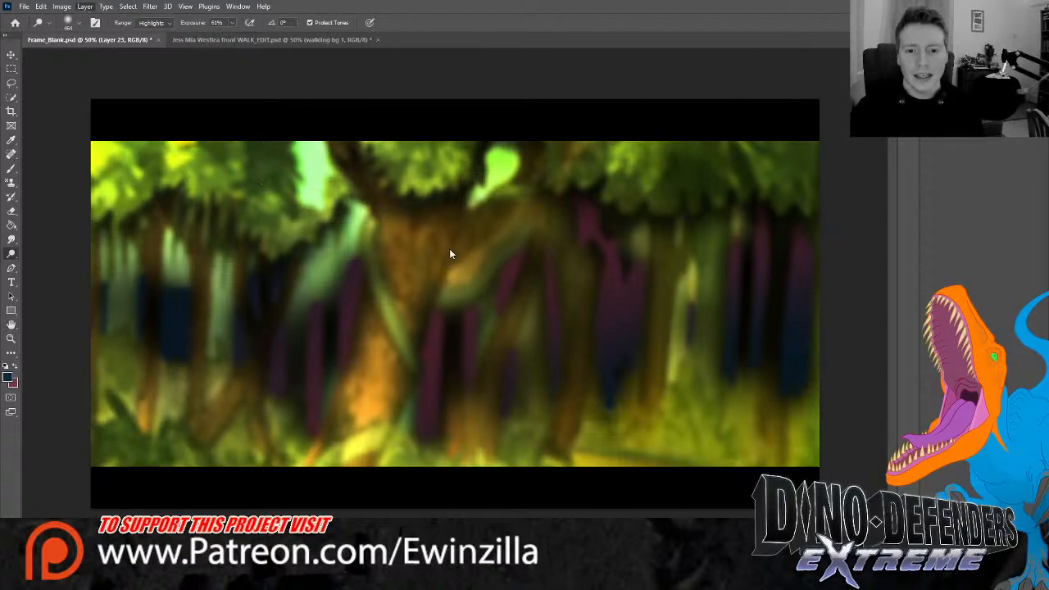
# Add a Gradient Overlay style to the forest layer and reposition the gradient to tint the trees subtly
pyautogui.click(621, 271)
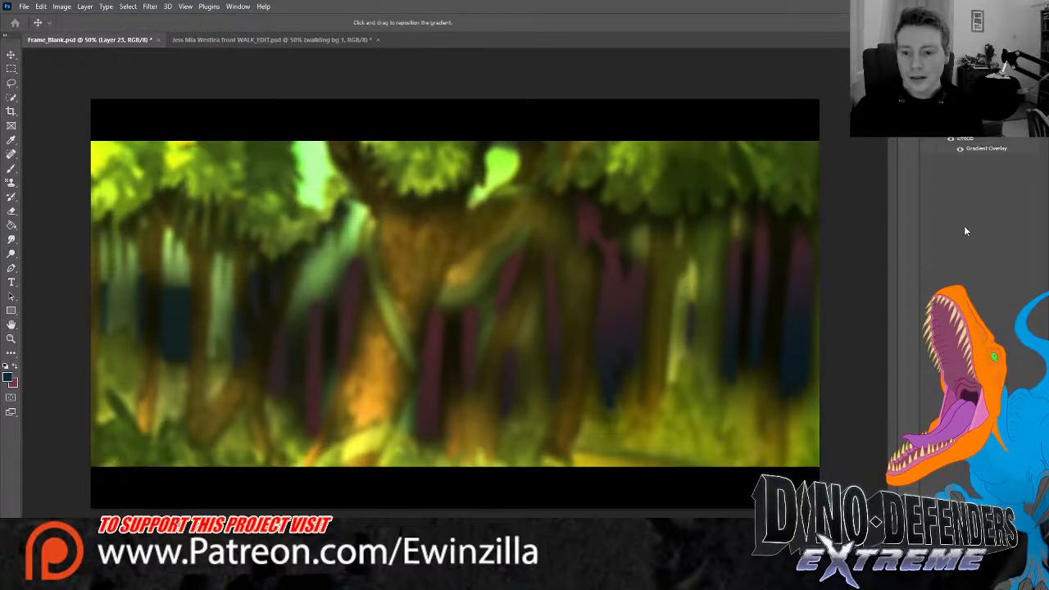
pyautogui.moveTo(818, 256); pyautogui.dragTo(828, 266)
pyautogui.press('i')
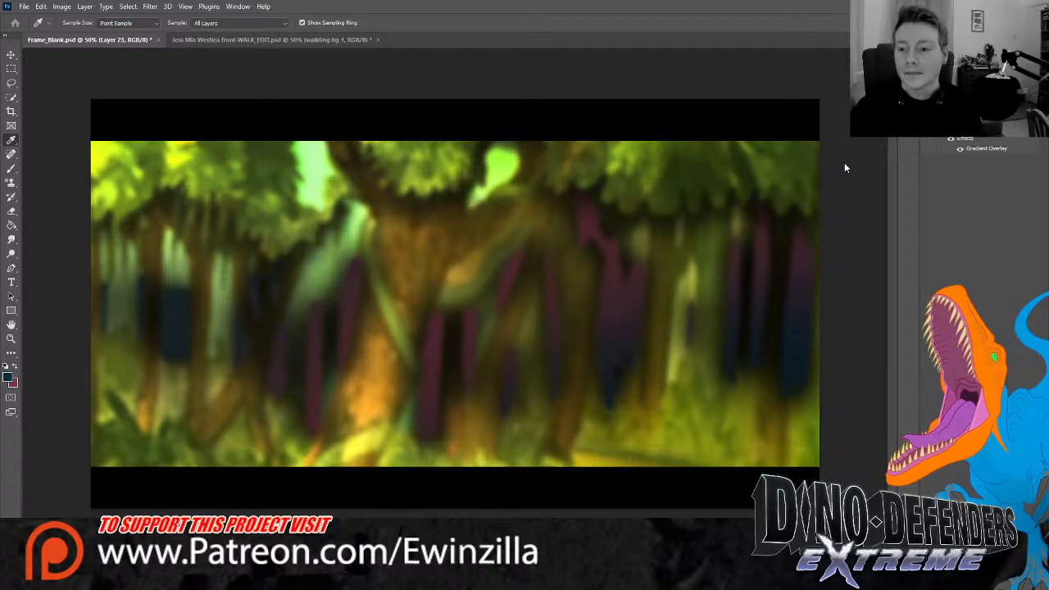
pyautogui.click(864, 153)
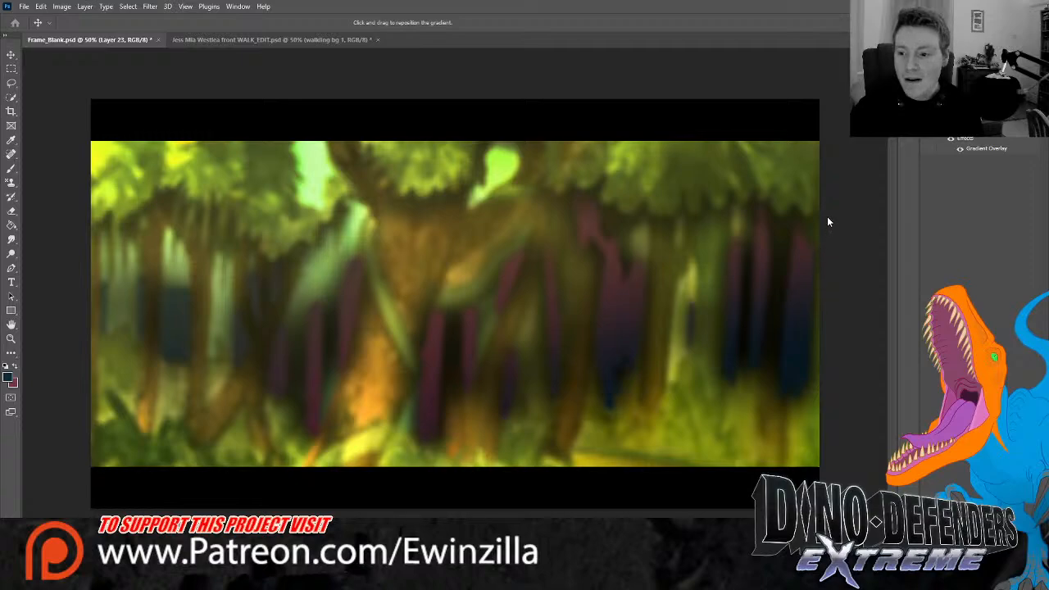
pyautogui.press('o')
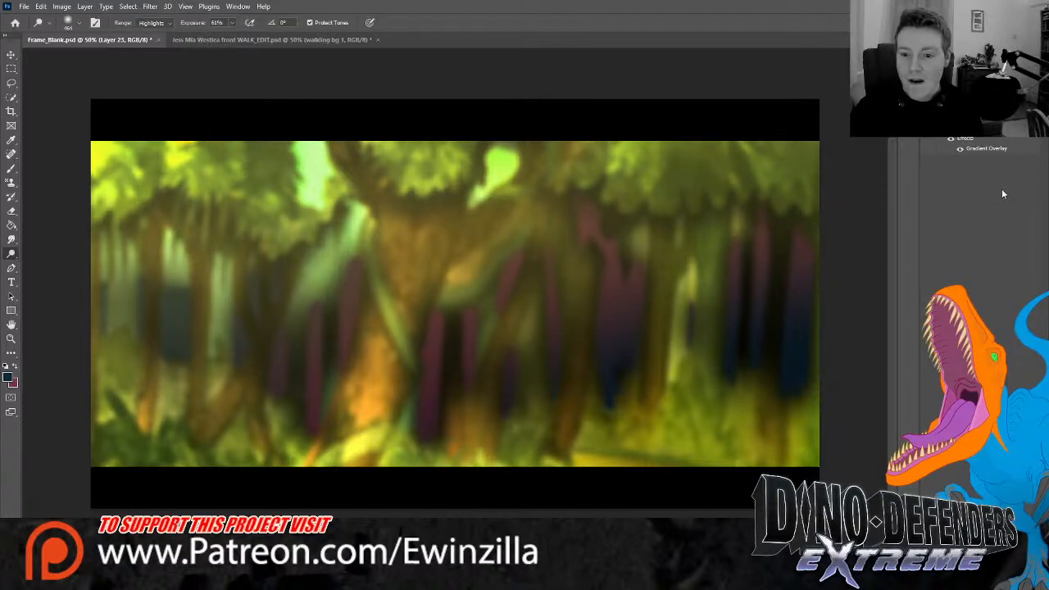
pyautogui.doubleClick(981, 151)
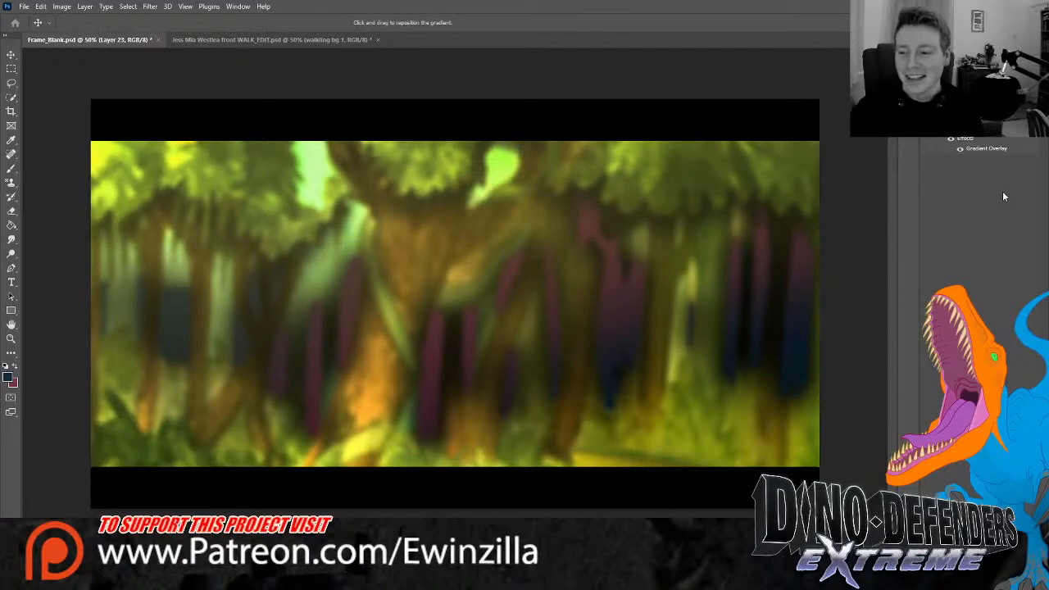
pyautogui.press('Return')
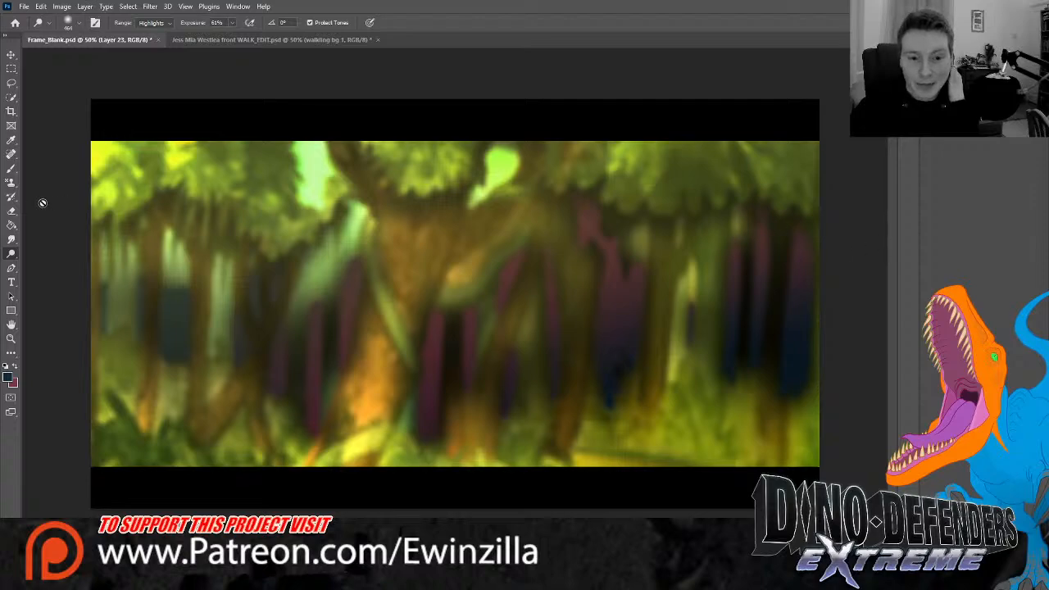
# Check the finished jungle background in the walk edit document as a colour reference and close that document
pyautogui.click(12, 212)
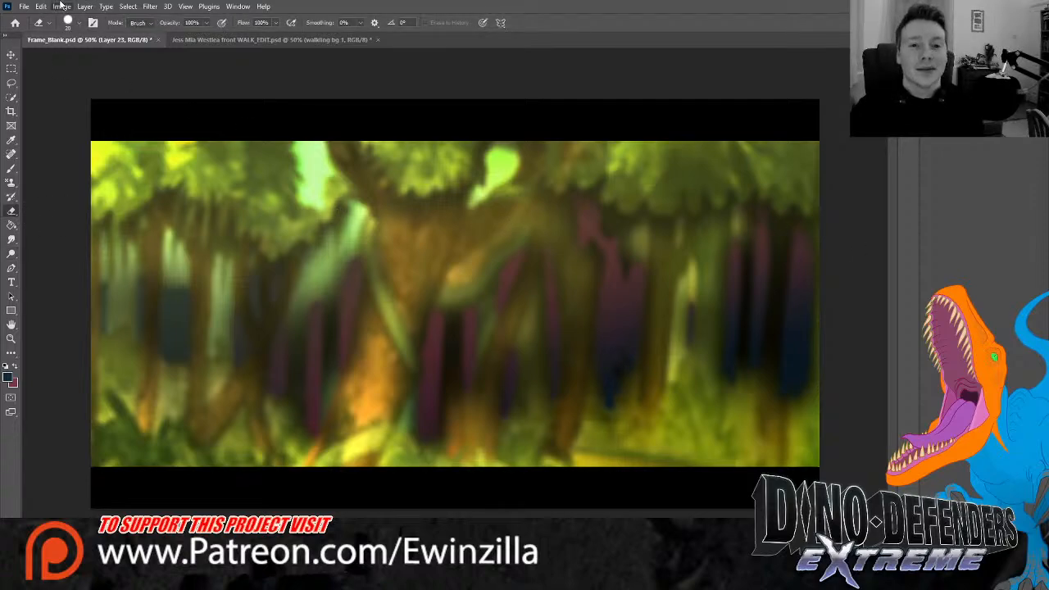
pyautogui.press('i')
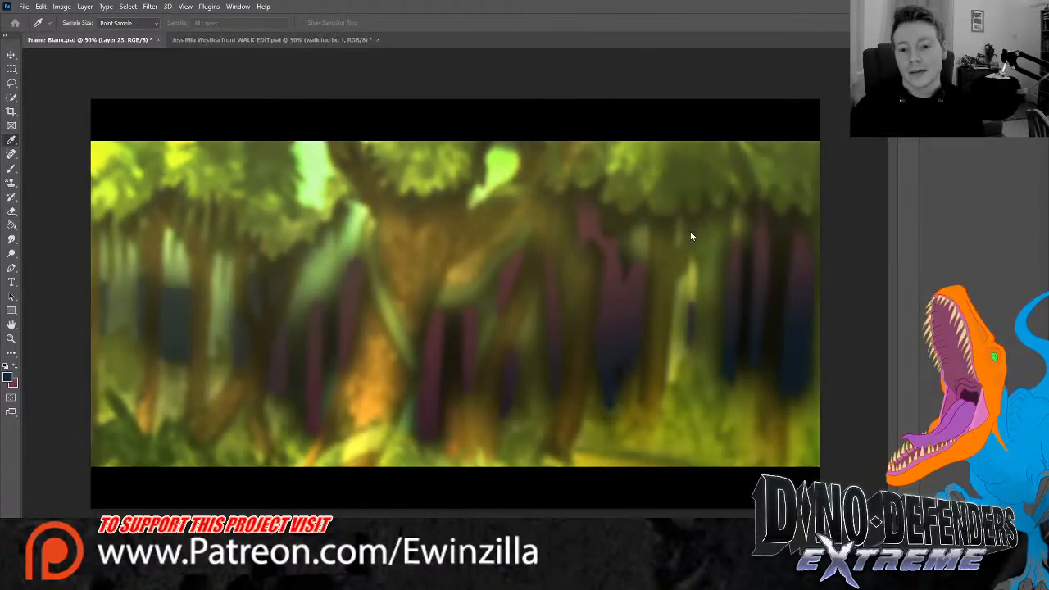
pyautogui.press('e')
pyautogui.click(282, 41)
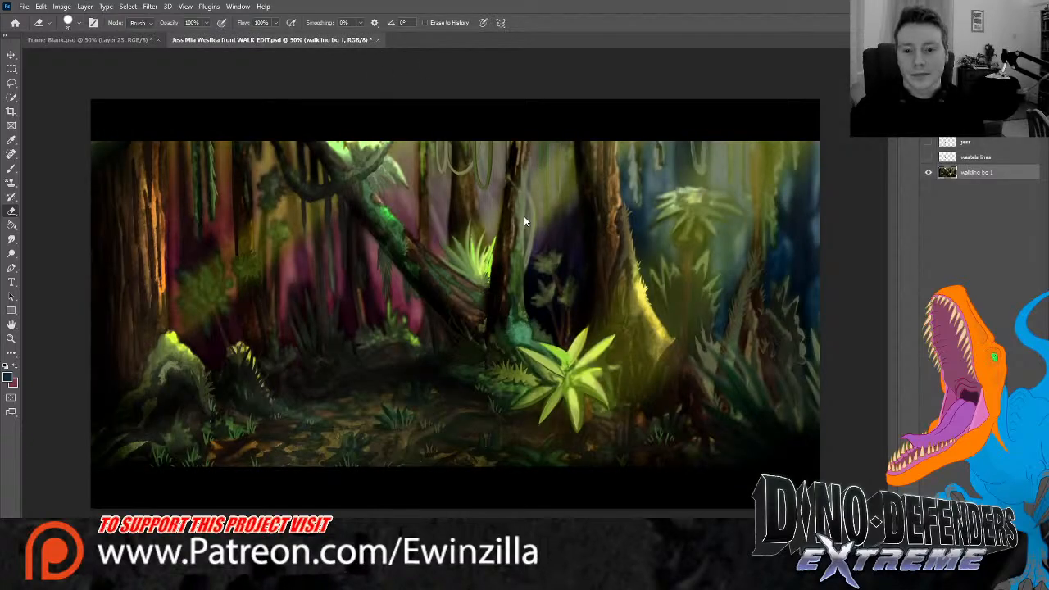
pyautogui.hotkey('ctrl', 'w')
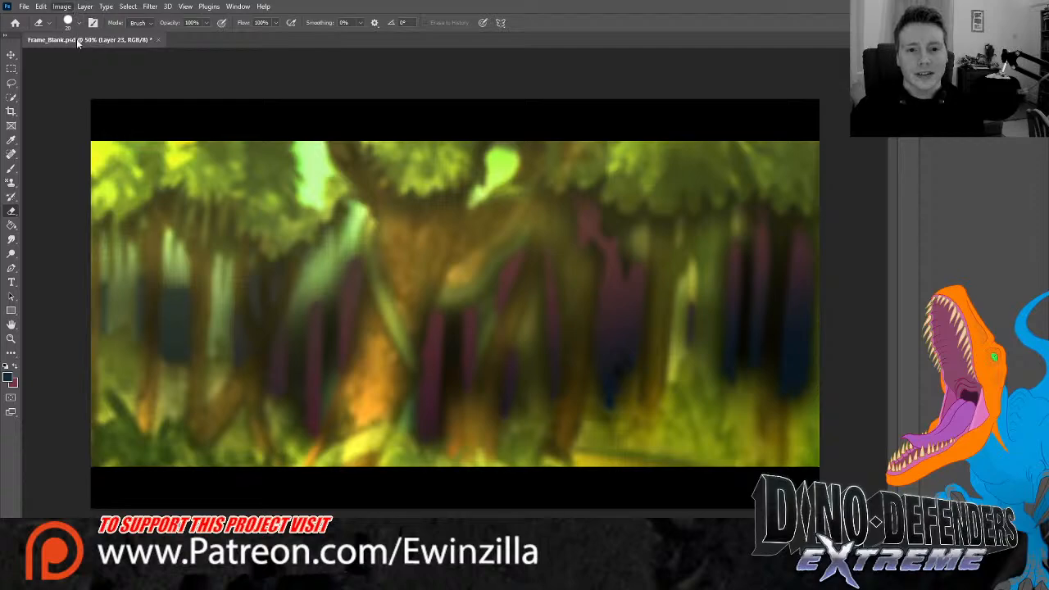
# Mute the forest's colours with an image adjustment and dodge the highlights across the upper canopy
pyautogui.press('i')
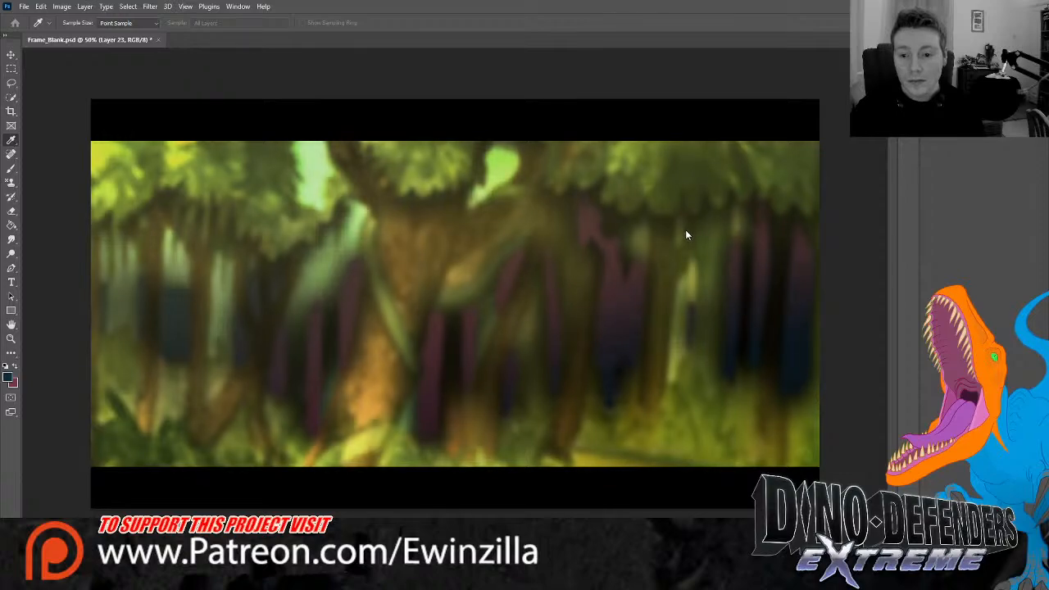
pyautogui.press('o')
pyautogui.moveTo(123, 197)
pyautogui.mouseDown()
pyautogui.moveTo(181, 114)
pyautogui.moveTo(51, 148)
pyautogui.moveTo(295, 117)
pyautogui.moveTo(596, 98)
pyautogui.mouseUp()
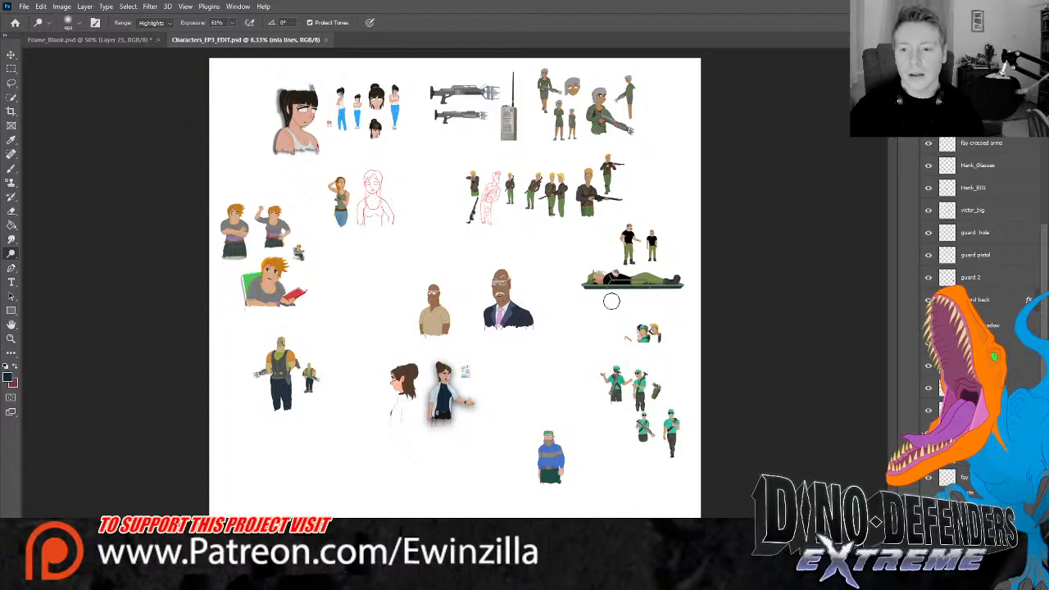
# Find the blond gunman's large half-length figure in Characters_EP3_EDIT.psd and copy its layer into the lower left of Frame_Blank.psd
pyautogui.scroll(5, 976, 246)
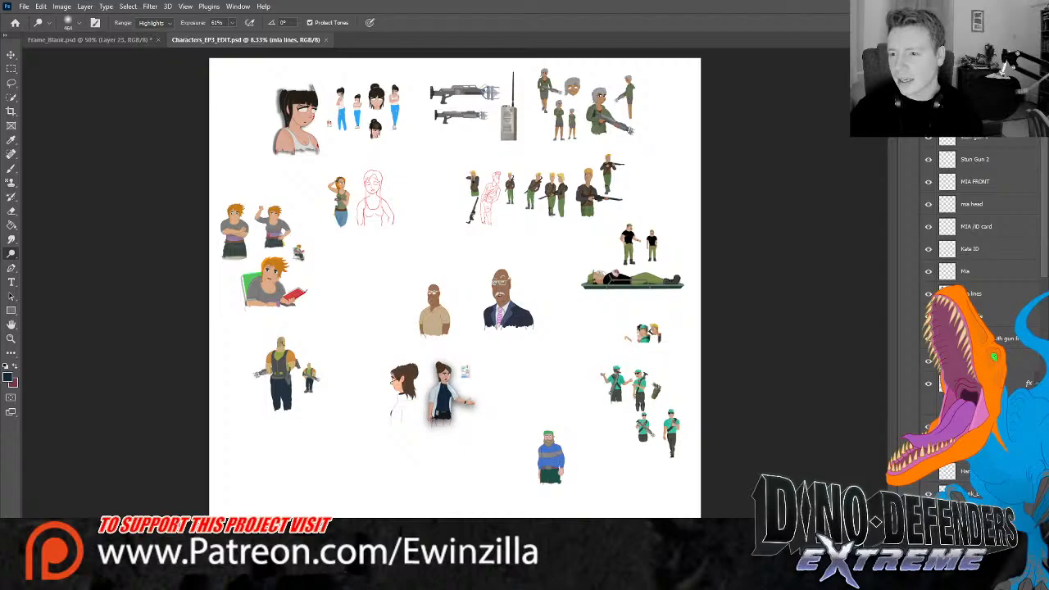
pyautogui.scroll(-5, 975, 246)
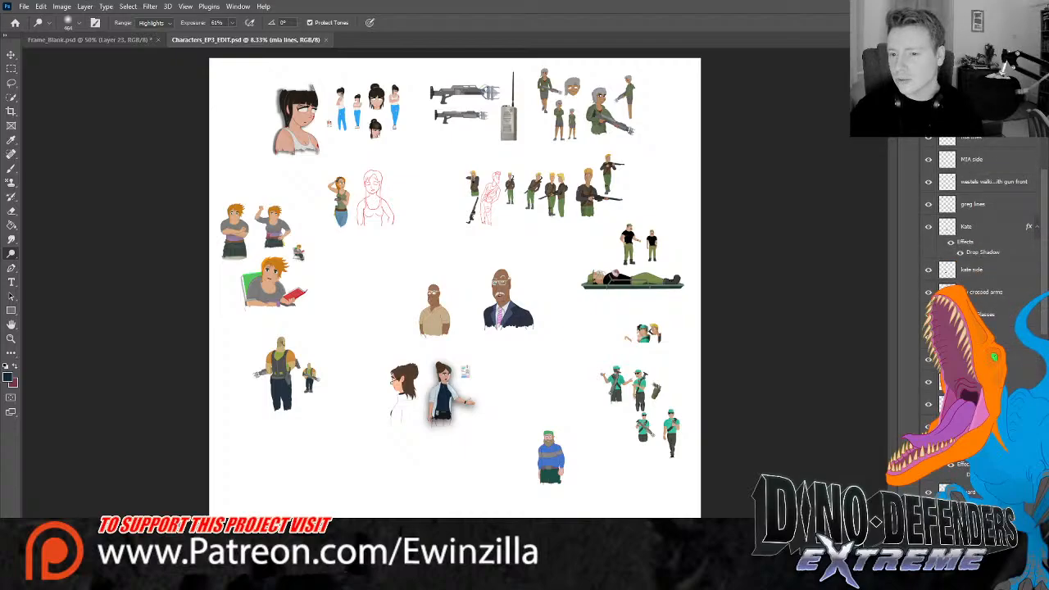
pyautogui.scroll(-10, 976, 246)
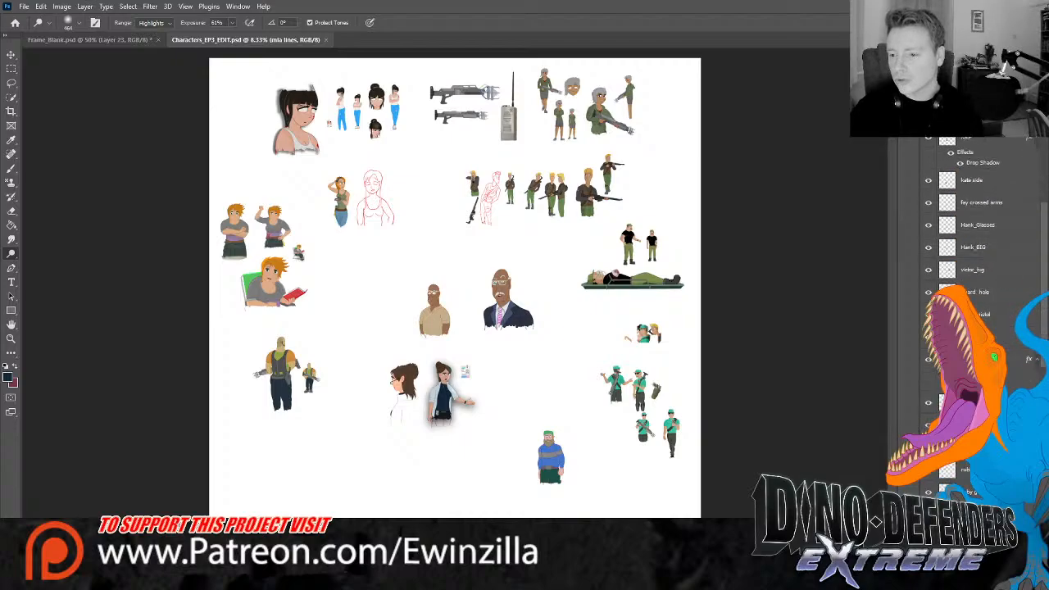
pyautogui.scroll(-1, 975, 246)
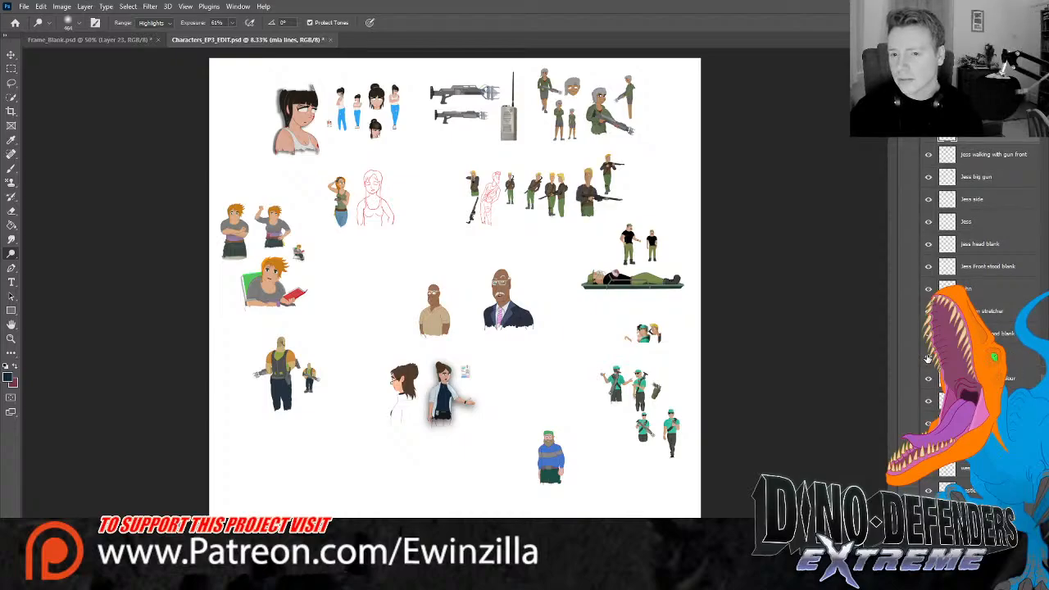
pyautogui.click(11, 54)
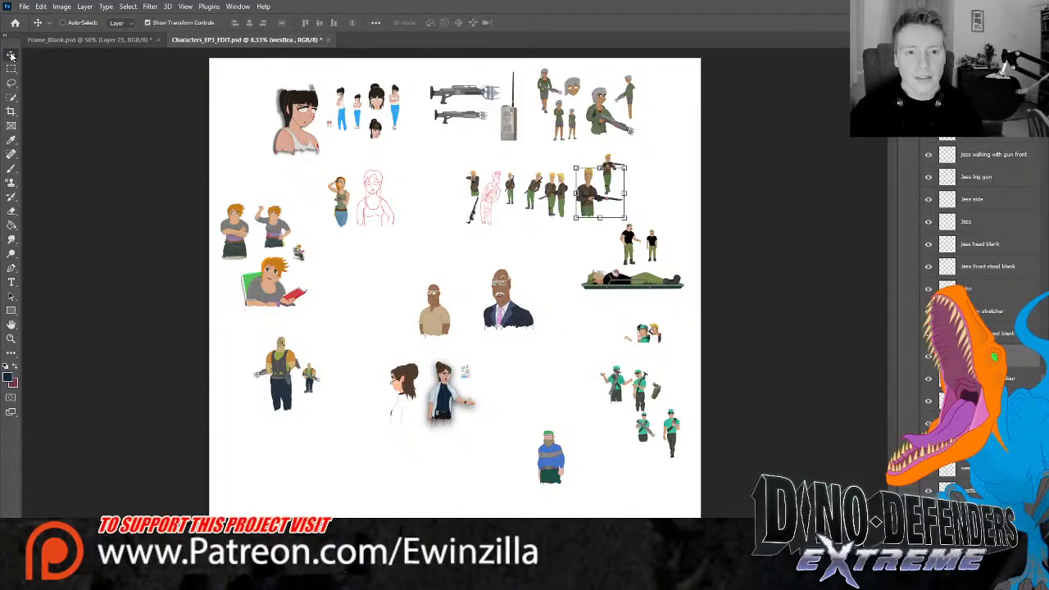
pyautogui.click(62, 40)
pyautogui.moveTo(62, 42); pyautogui.dragTo(225, 298)
pyautogui.moveTo(214, 230); pyautogui.dragTo(334, 372)
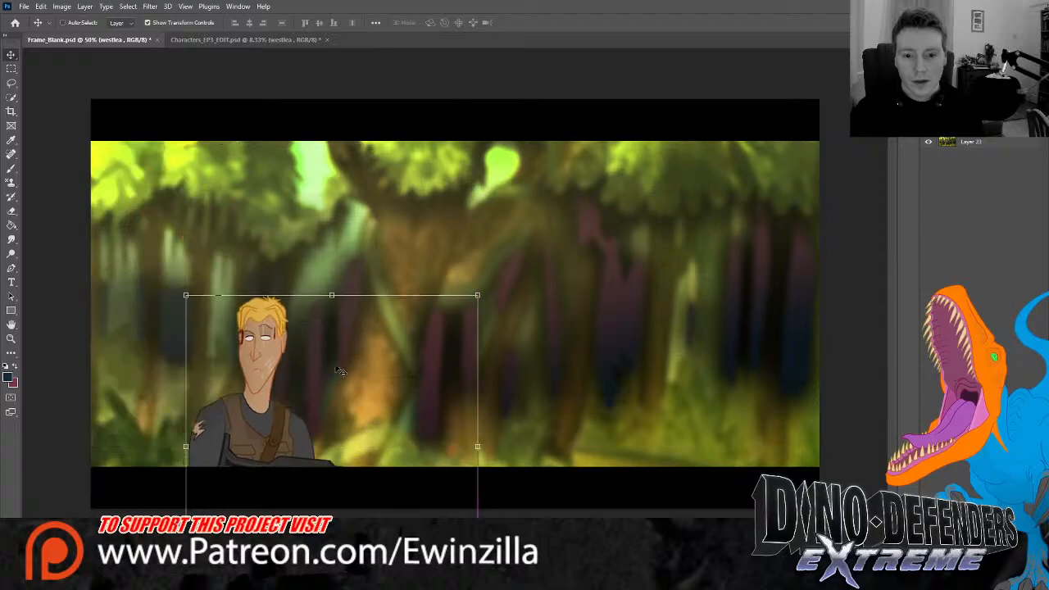
# Scale the blond character to about 224% and place him in the left half of the forest frame
pyautogui.hotkey('ctrl', 't')
pyautogui.moveTo(478, 295); pyautogui.dragTo(827, 45)
pyautogui.moveTo(788, 109); pyautogui.dragTo(695, 327)
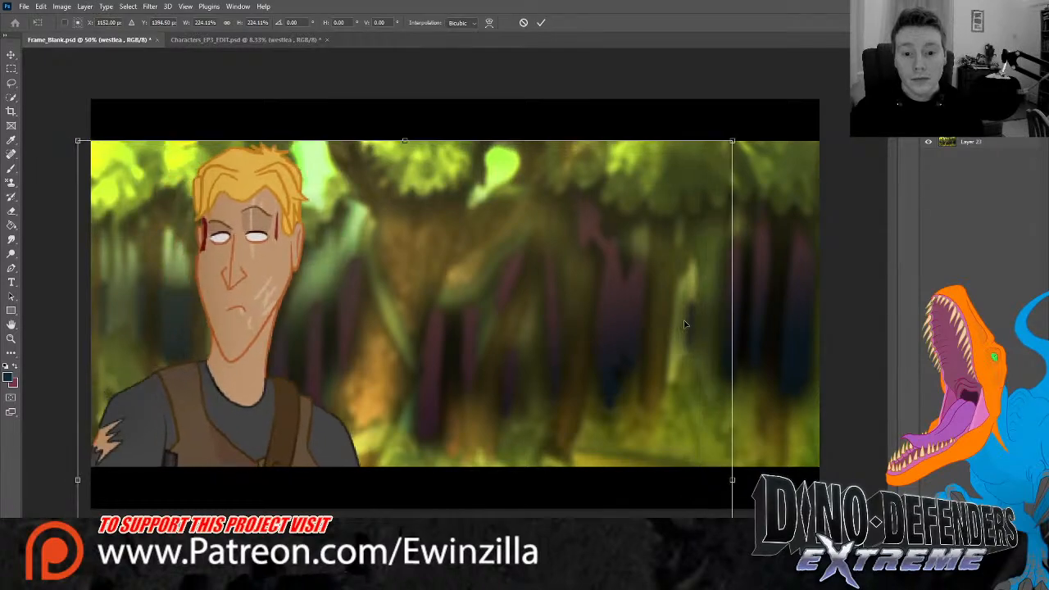
pyautogui.click(11, 84)
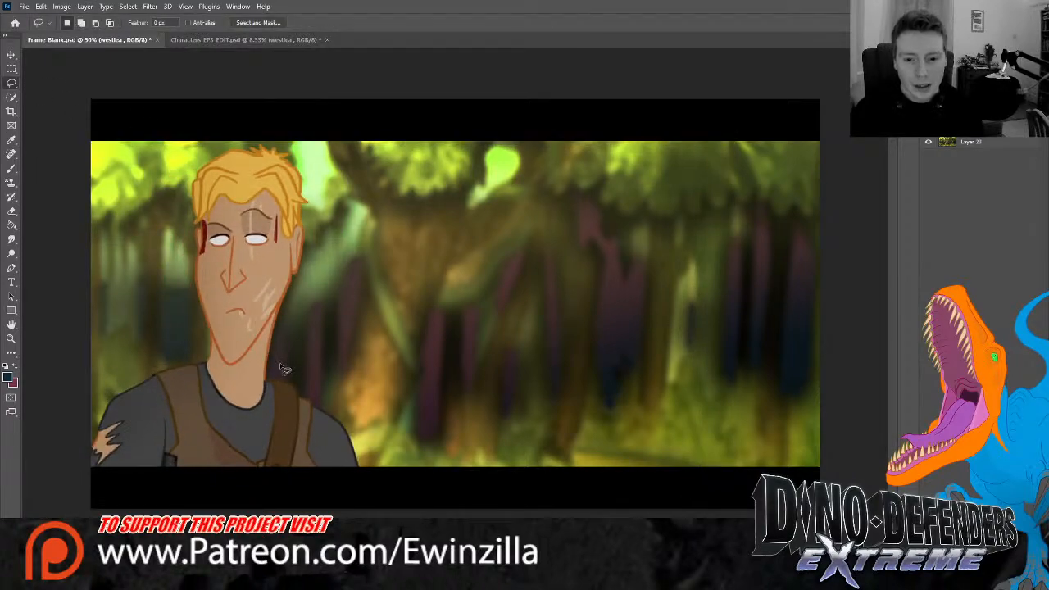
pyautogui.moveTo(315, 320)
pyautogui.mouseDown()
pyautogui.moveTo(398, 426)
pyautogui.moveTo(92, 507)
pyautogui.moveTo(111, 357)
pyautogui.moveTo(316, 321)
pyautogui.mouseUp()
pyautogui.click(11, 54)
pyautogui.moveTo(218, 212); pyautogui.dragTo(284, 215)
# Lasso the character's neck and body below the chin and separate them from the head onto a new layer
pyautogui.click(11, 84)
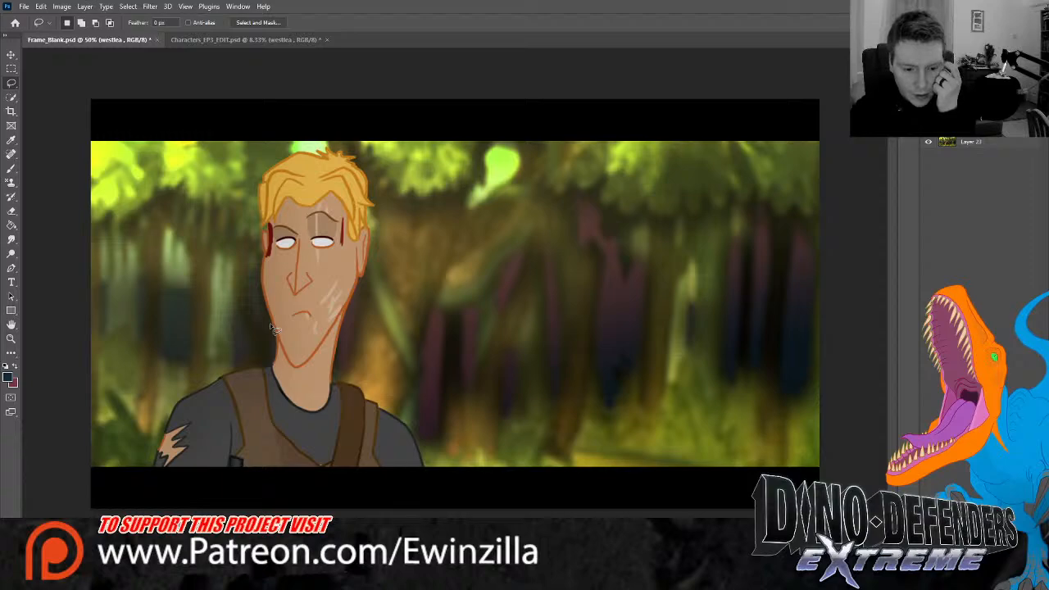
pyautogui.moveTo(379, 337)
pyautogui.mouseDown()
pyautogui.moveTo(469, 458)
pyautogui.moveTo(345, 508)
pyautogui.moveTo(118, 508)
pyautogui.moveTo(118, 394)
pyautogui.moveTo(197, 339)
pyautogui.moveTo(275, 334)
pyautogui.moveTo(295, 379)
pyautogui.moveTo(361, 291)
pyautogui.mouseUp()
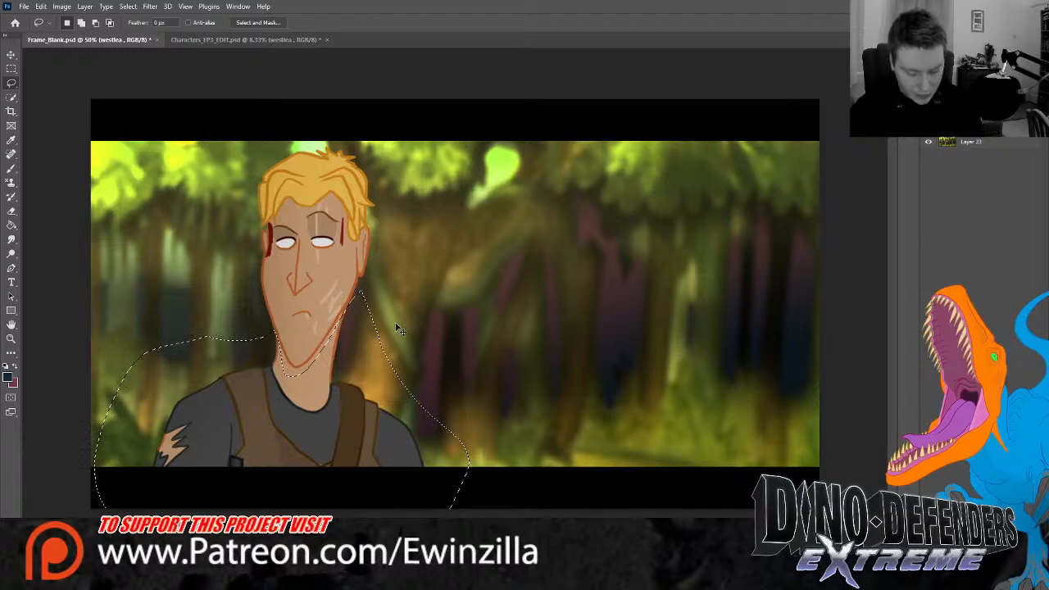
pyautogui.press('Delete')
pyautogui.hotkey('ctrl', 'v')
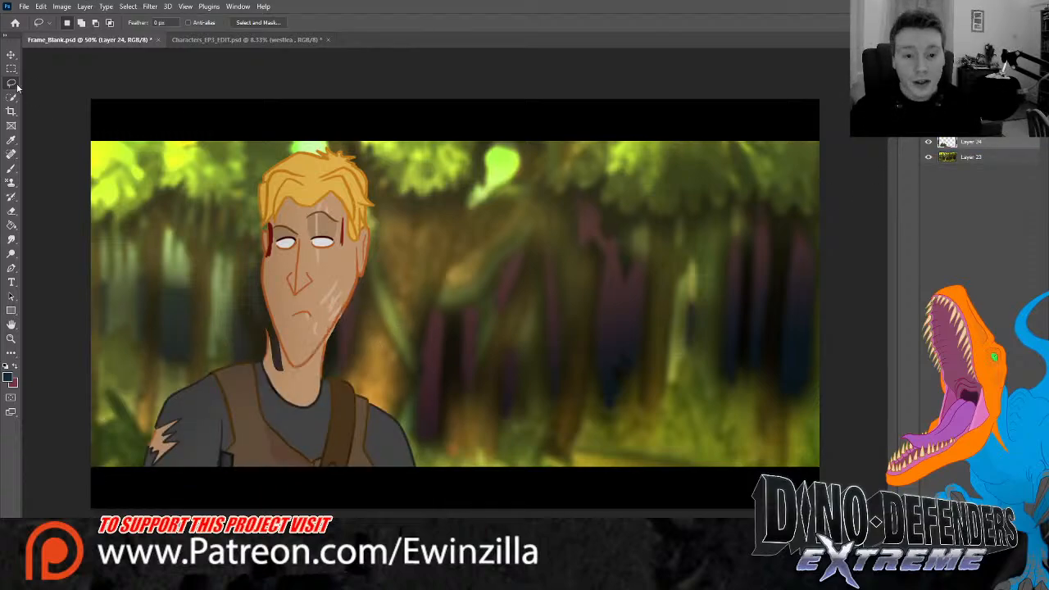
# Flip the character's body horizontally and fit it back under the chin so the neck meets the head
pyautogui.click(11, 54)
pyautogui.moveTo(140, 400); pyautogui.dragTo(710, 404)
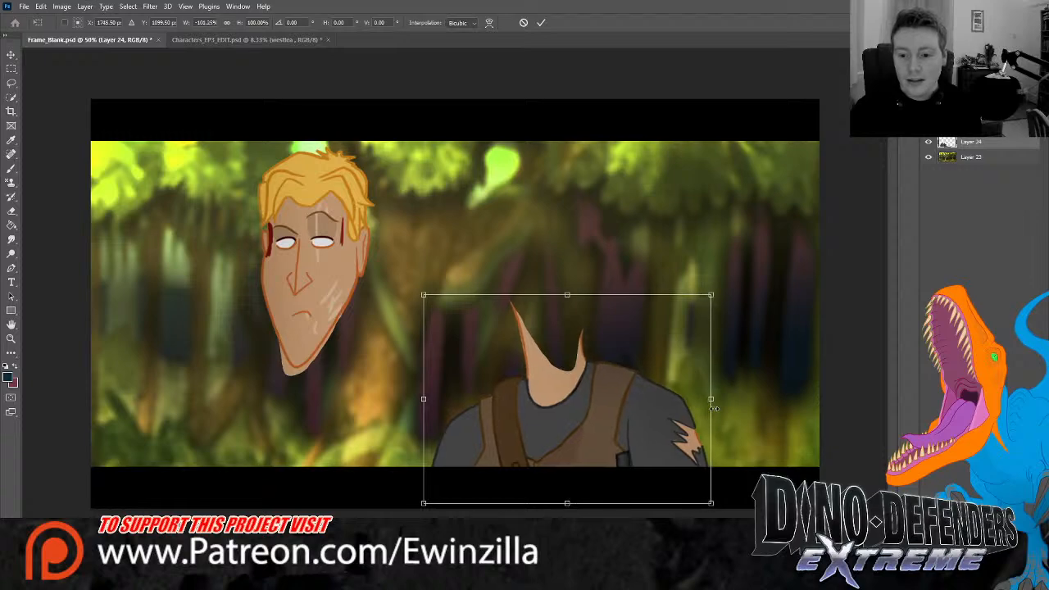
pyautogui.moveTo(648, 410); pyautogui.dragTo(411, 414)
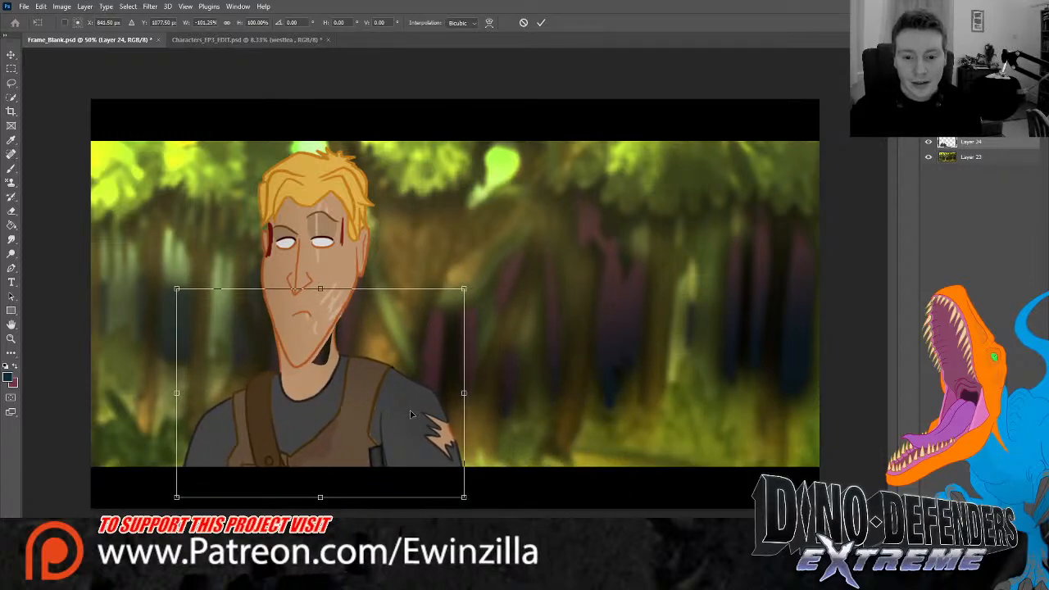
pyautogui.moveTo(474, 283); pyautogui.dragTo(485, 292)
pyautogui.moveTo(439, 362); pyautogui.dragTo(431, 376)
pyautogui.click(11, 83)
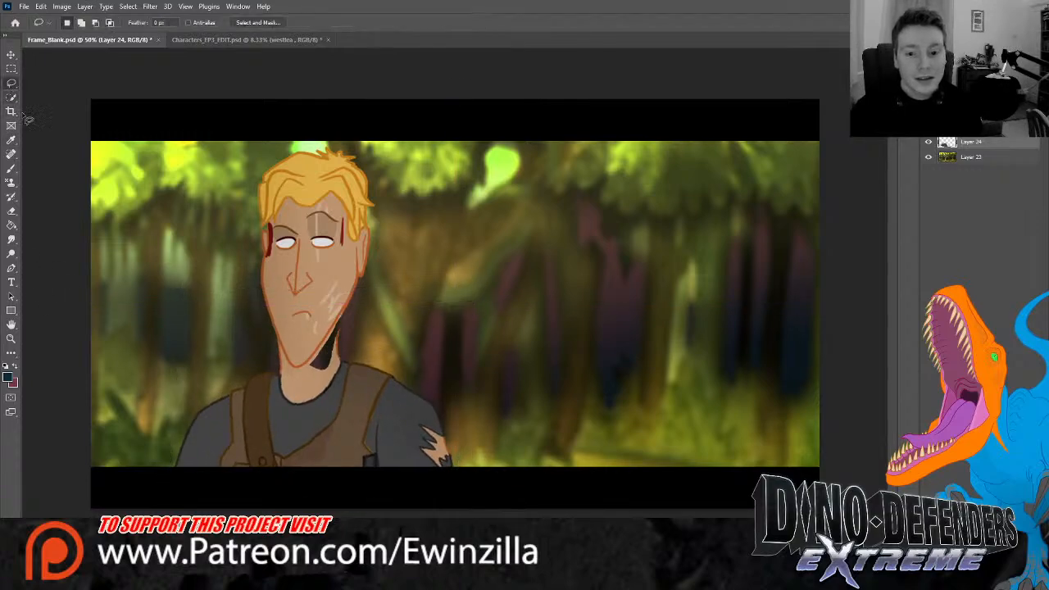
# Smudge the neck's skin and outline up to the jaw to cover the dark gap beside the chin
pyautogui.click(11, 239)
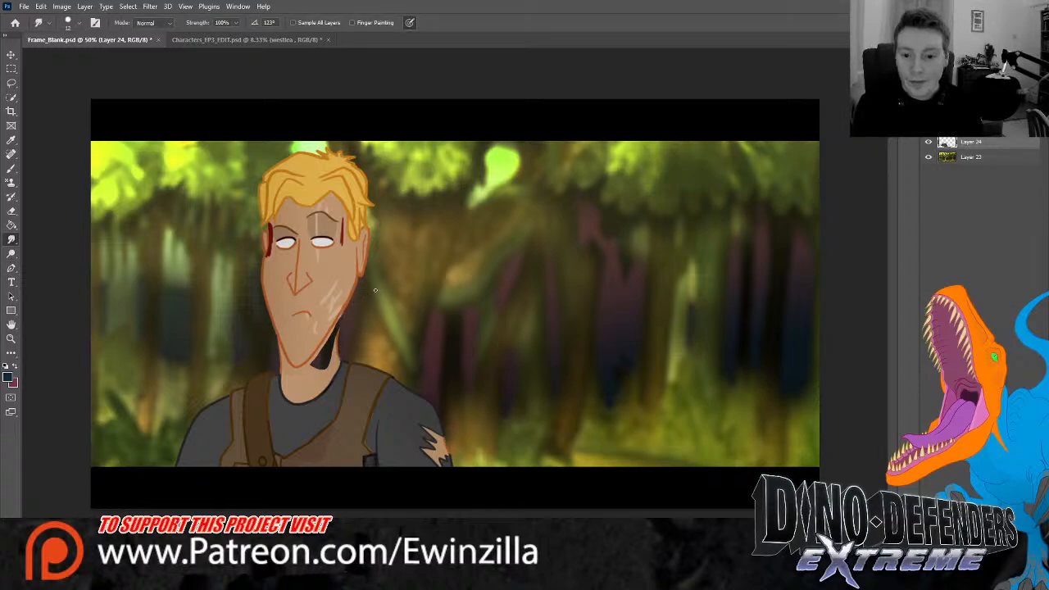
pyautogui.hotkey('alt', ']')
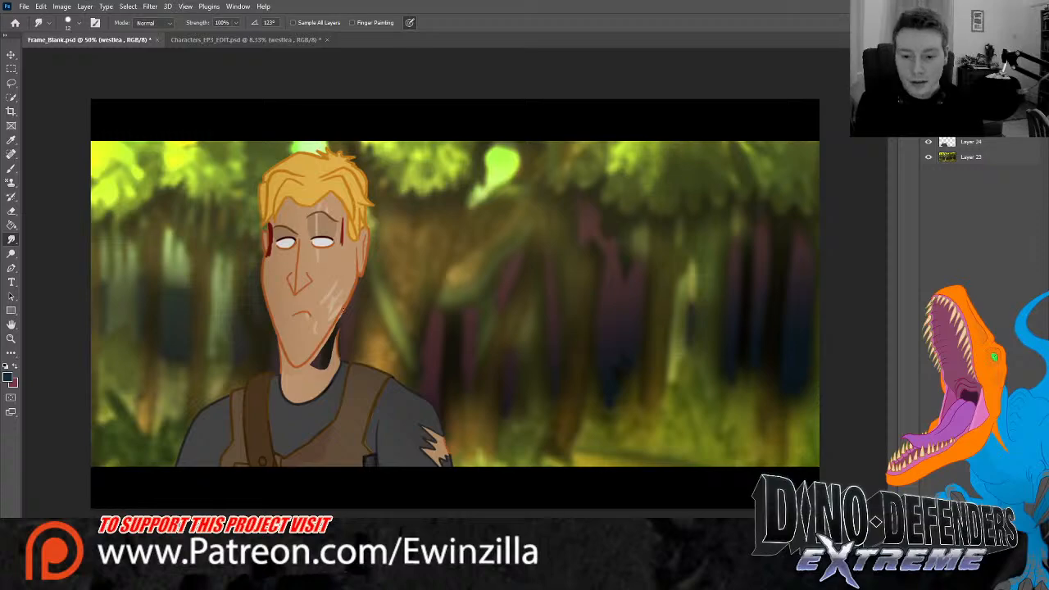
pyautogui.moveTo(344, 309); pyautogui.dragTo(338, 345)
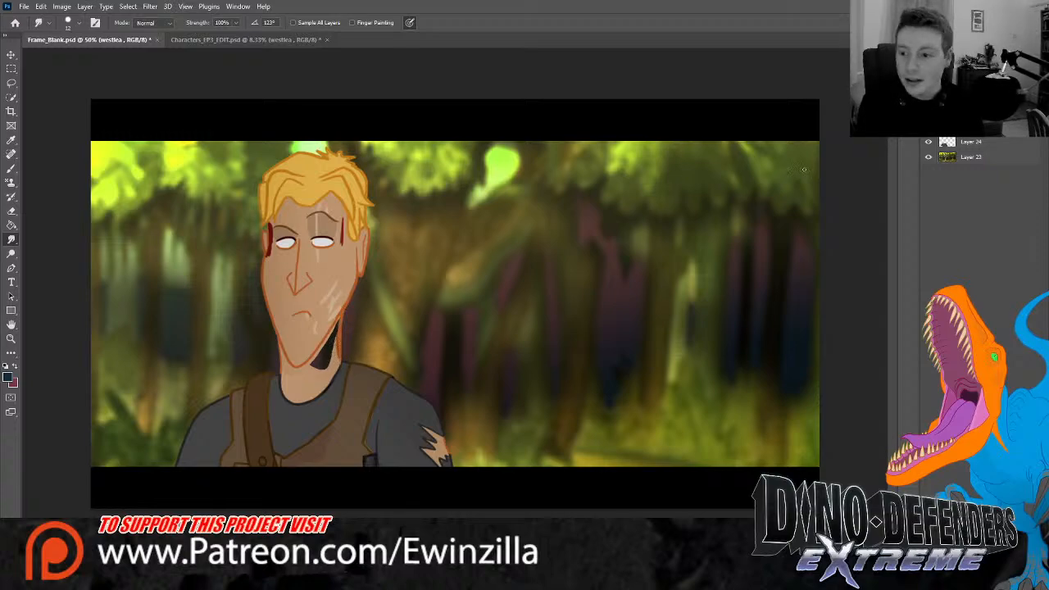
pyautogui.click(980, 144)
pyautogui.moveTo(312, 366)
pyautogui.mouseDown()
pyautogui.moveTo(339, 320)
pyautogui.moveTo(334, 349)
pyautogui.mouseUp()
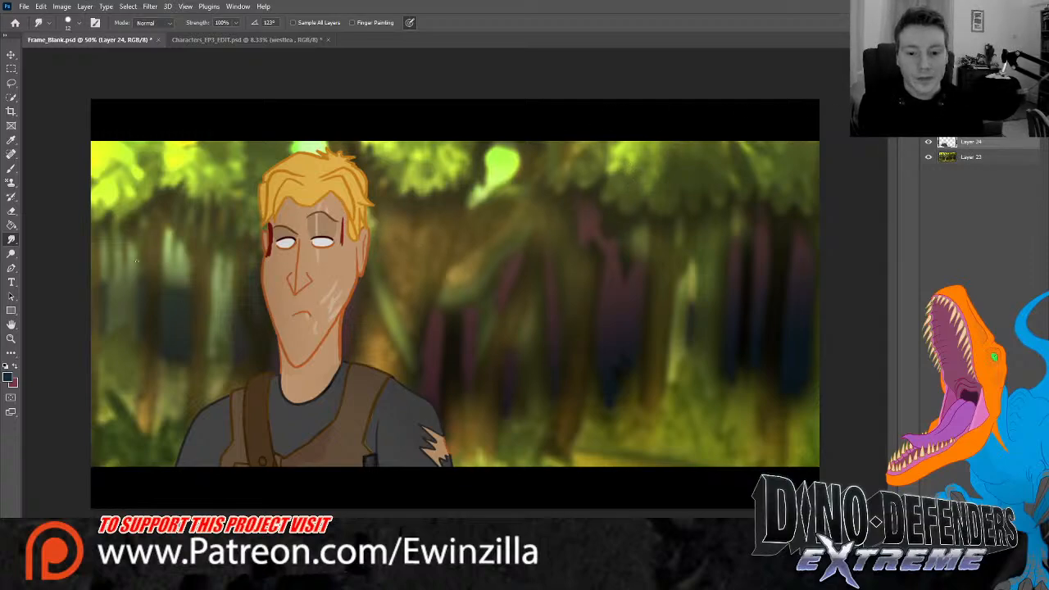
# Smudge the dark brown strap off the flipped body's vest so only the vest and its outline remain
pyautogui.click(11, 140)
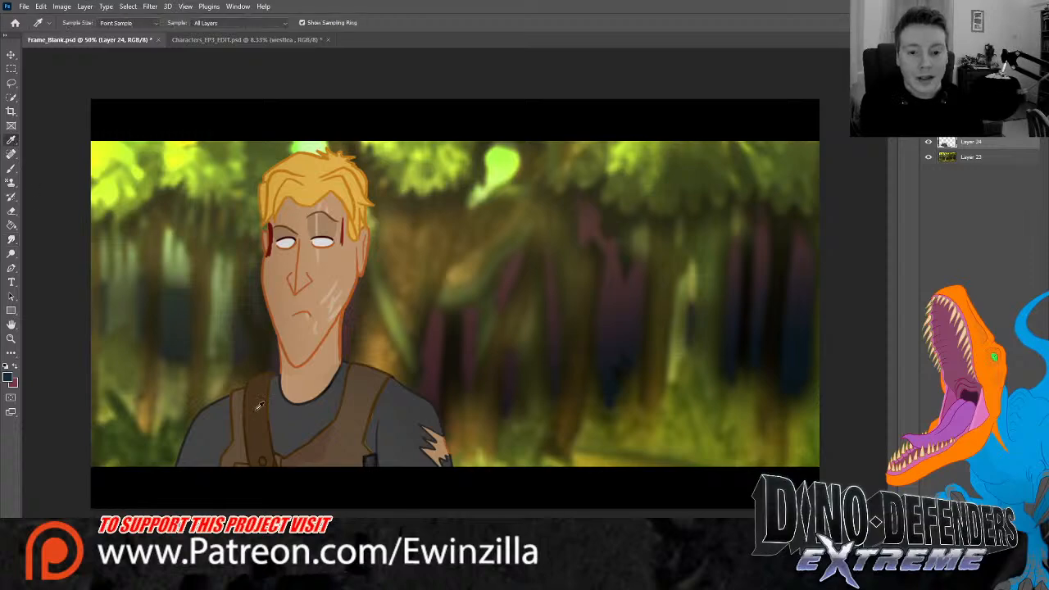
pyautogui.click(259, 423)
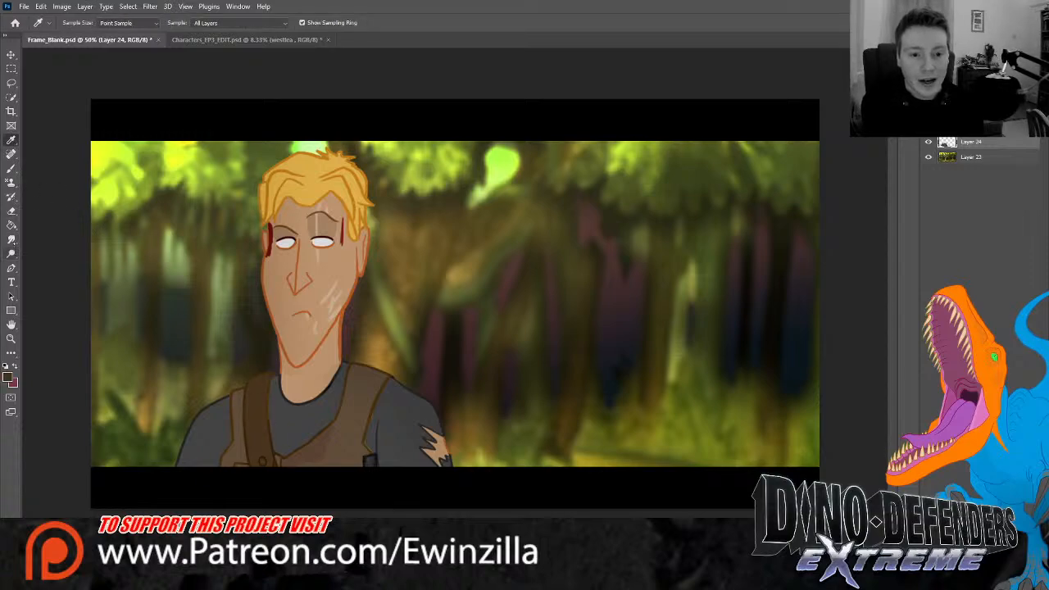
pyautogui.click(10, 239)
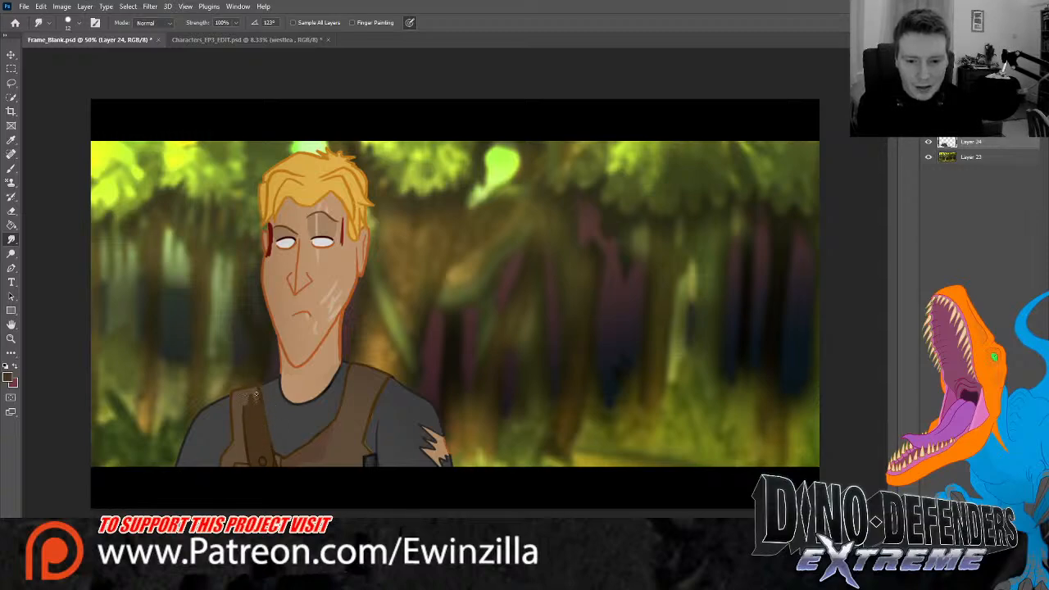
pyautogui.moveTo(255, 395)
pyautogui.mouseDown()
pyautogui.moveTo(263, 430)
pyautogui.moveTo(256, 399)
pyautogui.moveTo(241, 400)
pyautogui.moveTo(257, 477)
pyautogui.moveTo(256, 417)
pyautogui.moveTo(272, 466)
pyautogui.mouseUp()
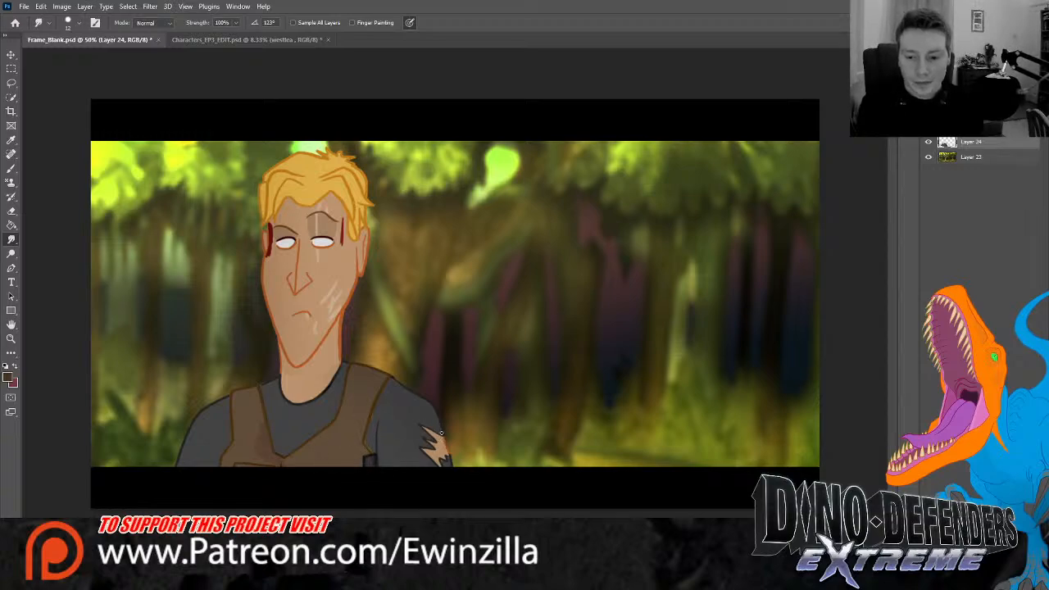
# Copy the torn patch of the sleeve onto a new layer and transform it to fit the opposite upper arm
pyautogui.press('l')
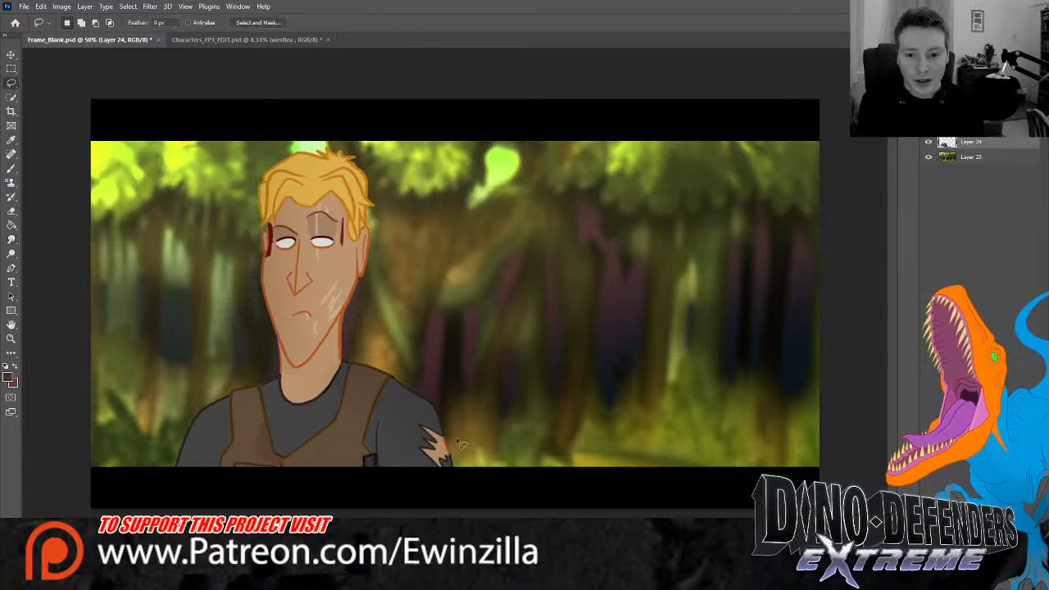
pyautogui.moveTo(450, 439)
pyautogui.mouseDown()
pyautogui.moveTo(417, 422)
pyautogui.moveTo(419, 470)
pyautogui.moveTo(455, 478)
pyautogui.moveTo(450, 438)
pyautogui.mouseUp()
pyautogui.hotkey('ctrl', 'j')
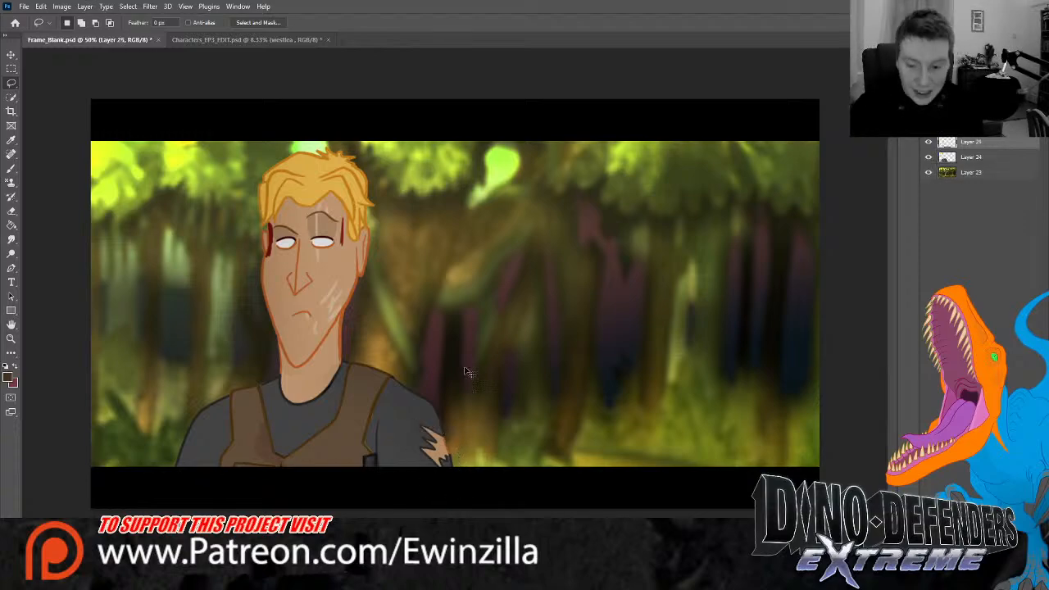
pyautogui.hotkey('ctrl', 't')
pyautogui.moveTo(456, 451); pyautogui.dragTo(208, 456)
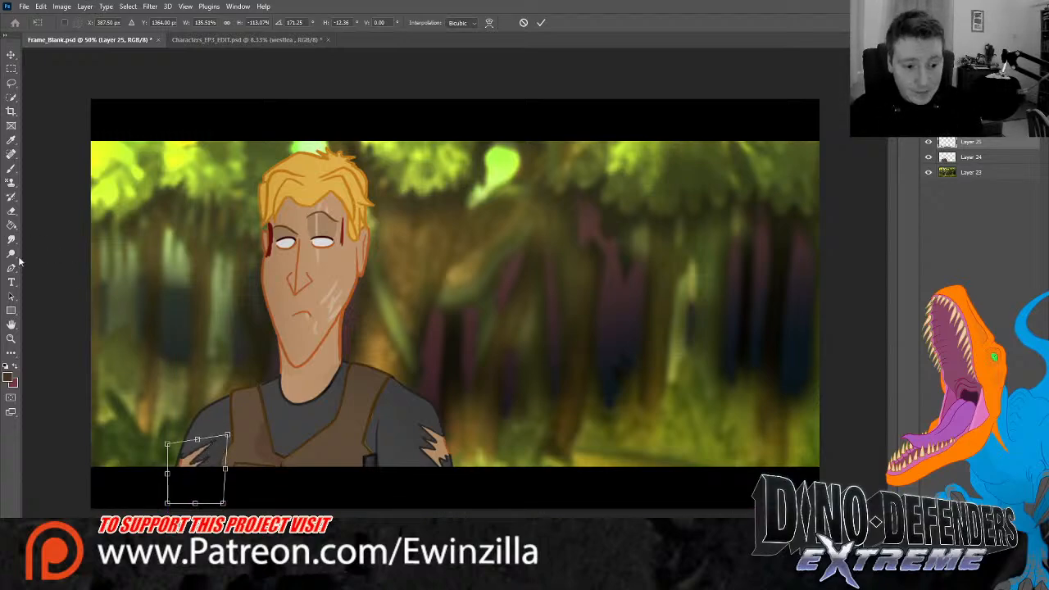
pyautogui.click(11, 83)
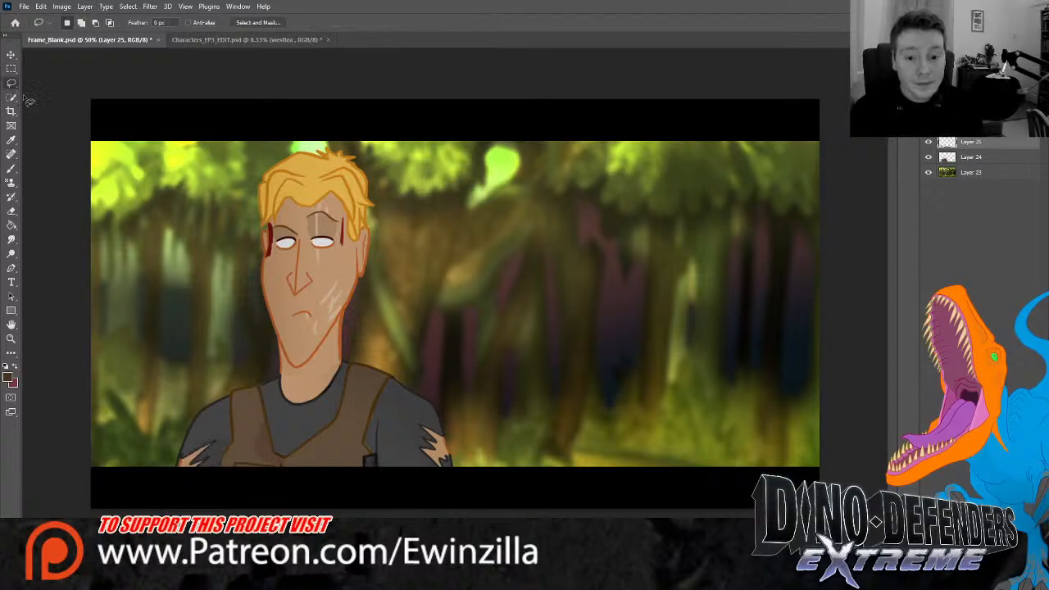
# Merge the body and sleeve-patch layers into the character's layer and smudge away the original tear on the sleeve
pyautogui.click(11, 239)
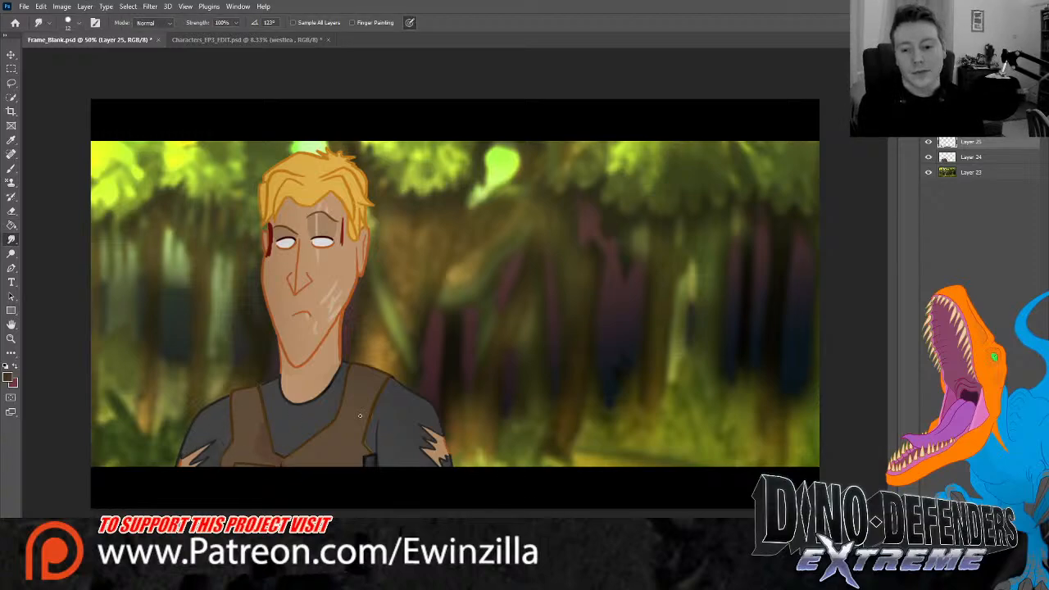
pyautogui.keyDown('shift'); pyautogui.click(976, 160); pyautogui.keyUp('shift')
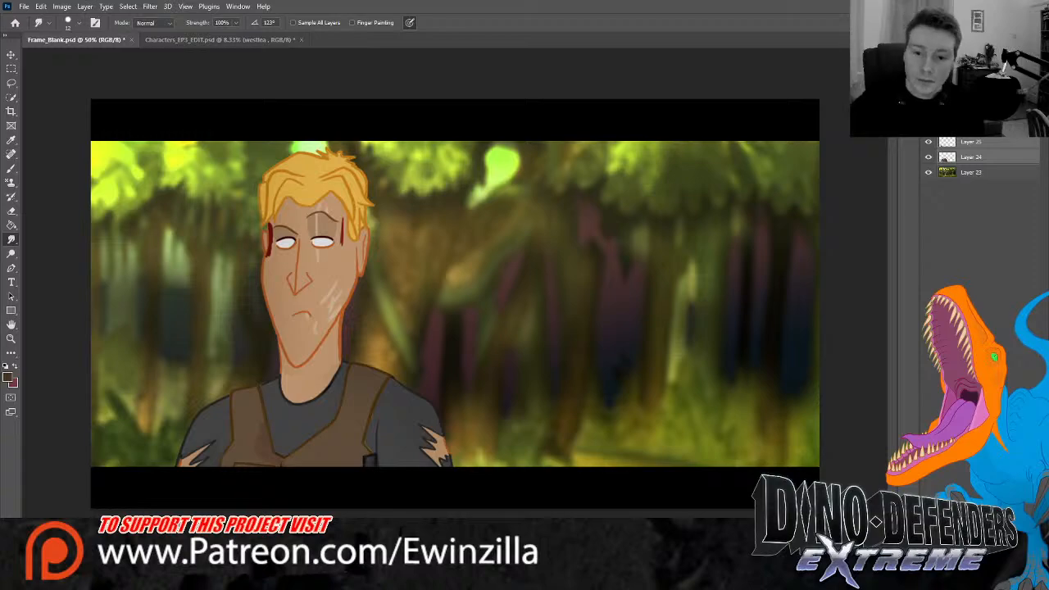
pyautogui.press('Delete')
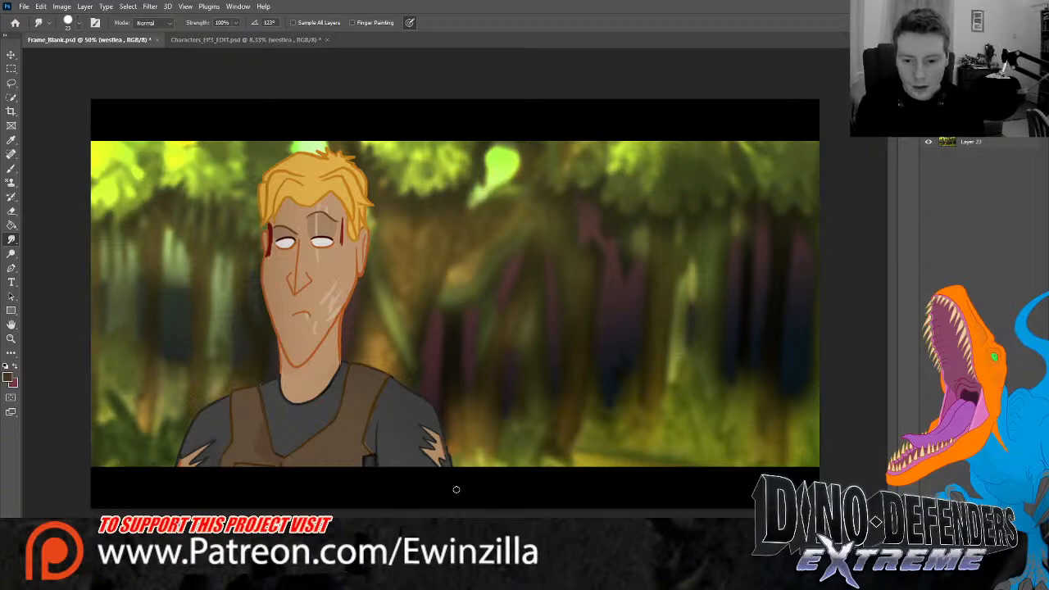
pyautogui.moveTo(430, 421)
pyautogui.mouseDown()
pyautogui.moveTo(445, 465)
pyautogui.moveTo(415, 421)
pyautogui.mouseUp()
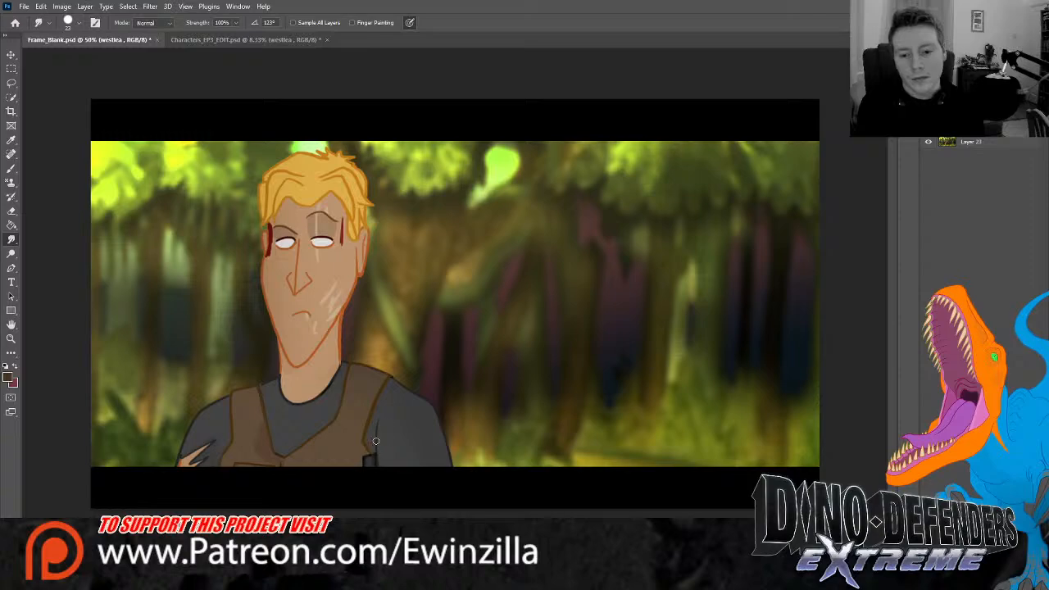
# Sample the strap's brown from the blond gunman in Characters_EP3_EDIT.psd and return to Frame_Blank.psd with the Brush ready
pyautogui.click(245, 40)
pyautogui.press('i')
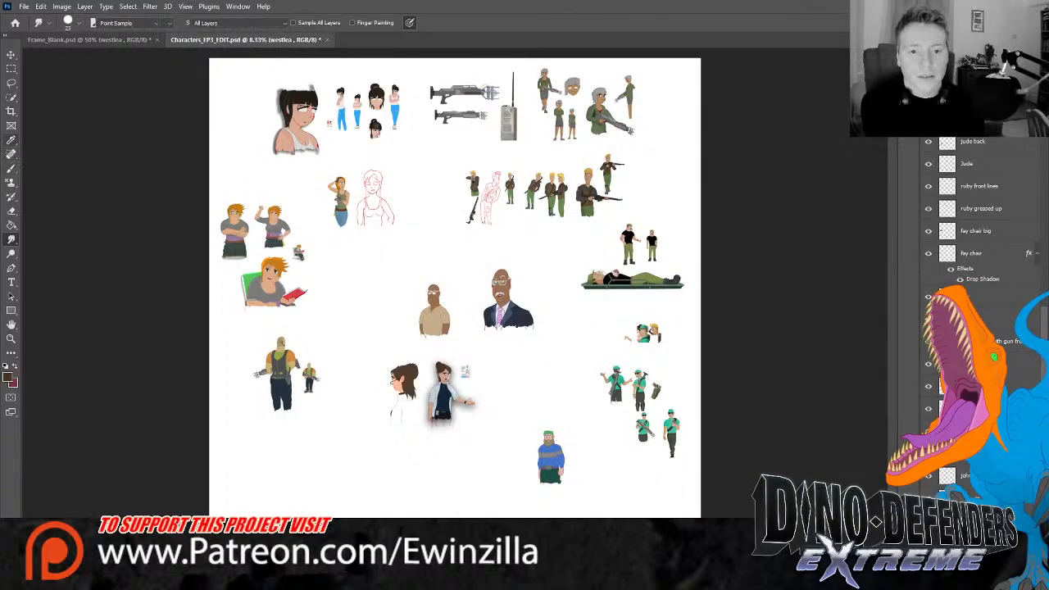
pyautogui.click(591, 189)
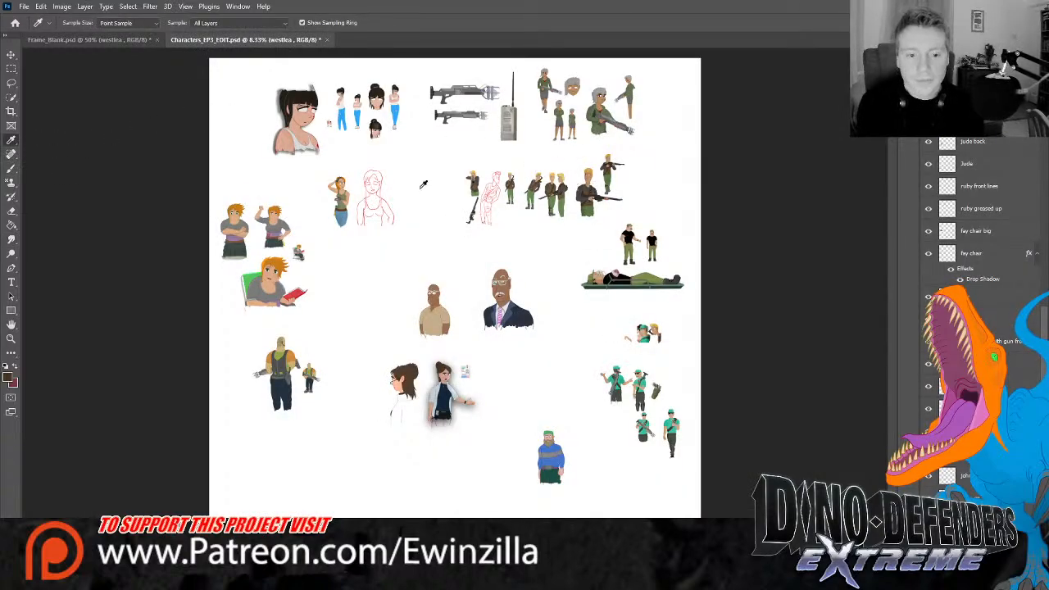
pyautogui.click(87, 39)
pyautogui.press('b')
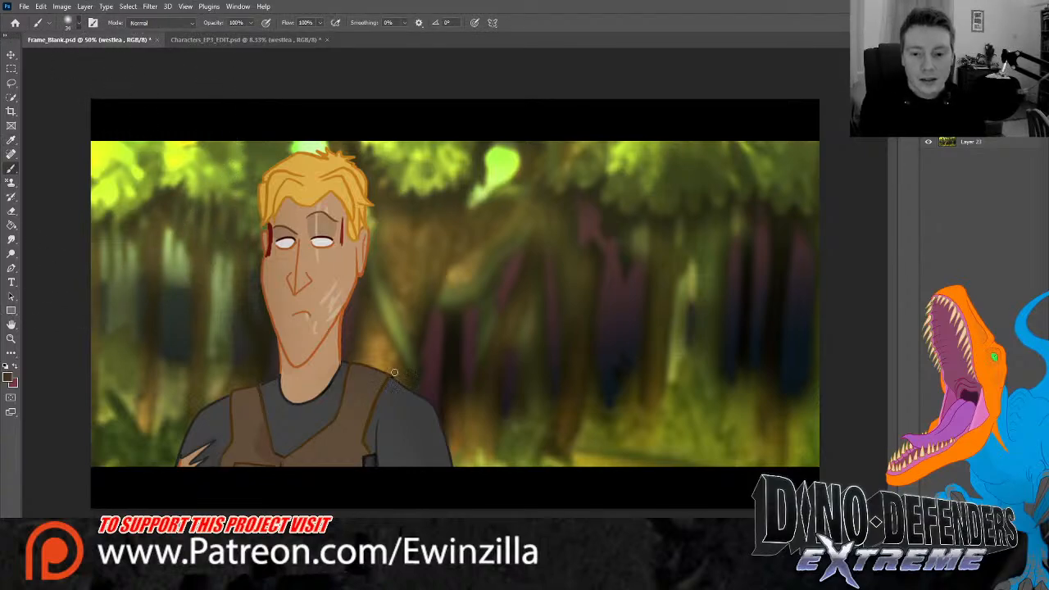
pyautogui.moveTo(360, 366); pyautogui.dragTo(307, 464)
pyautogui.hotkey('ctrl', 'z')
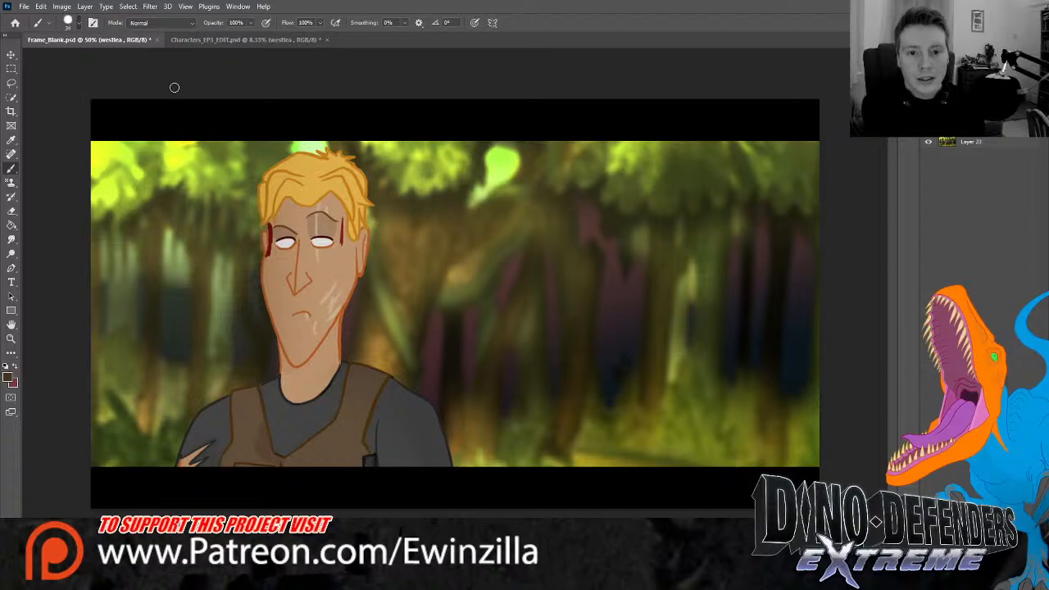
pyautogui.moveTo(360, 368)
pyautogui.mouseDown()
pyautogui.moveTo(336, 422)
pyautogui.moveTo(278, 467)
pyautogui.mouseUp()
pyautogui.hotkey('ctrl', 'z')
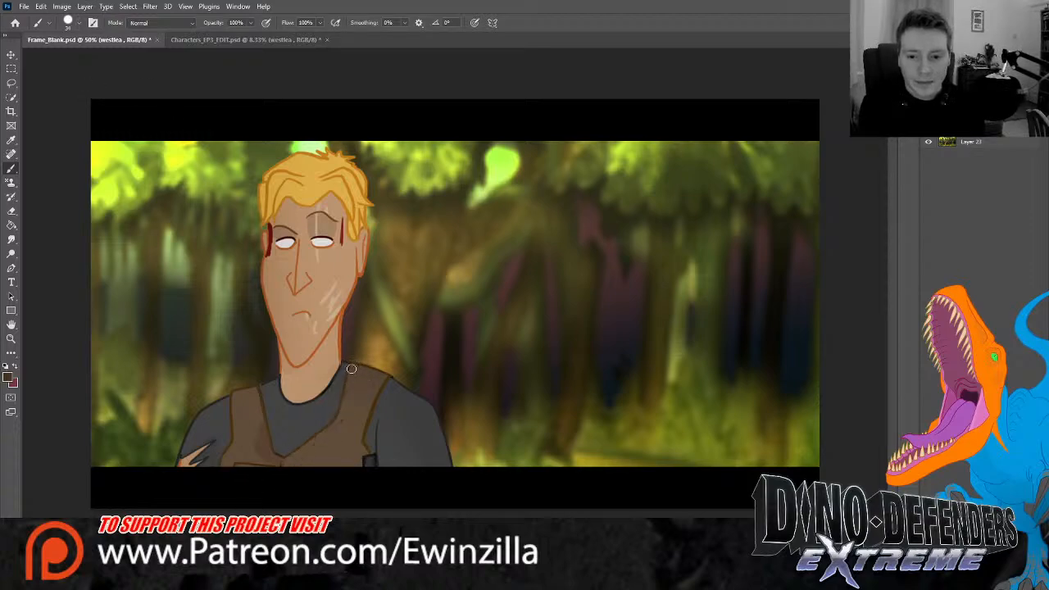
# Paint a broad brown strap from the shoulder beside the neck diagonally down across the vest
pyautogui.moveTo(359, 364); pyautogui.dragTo(300, 445)
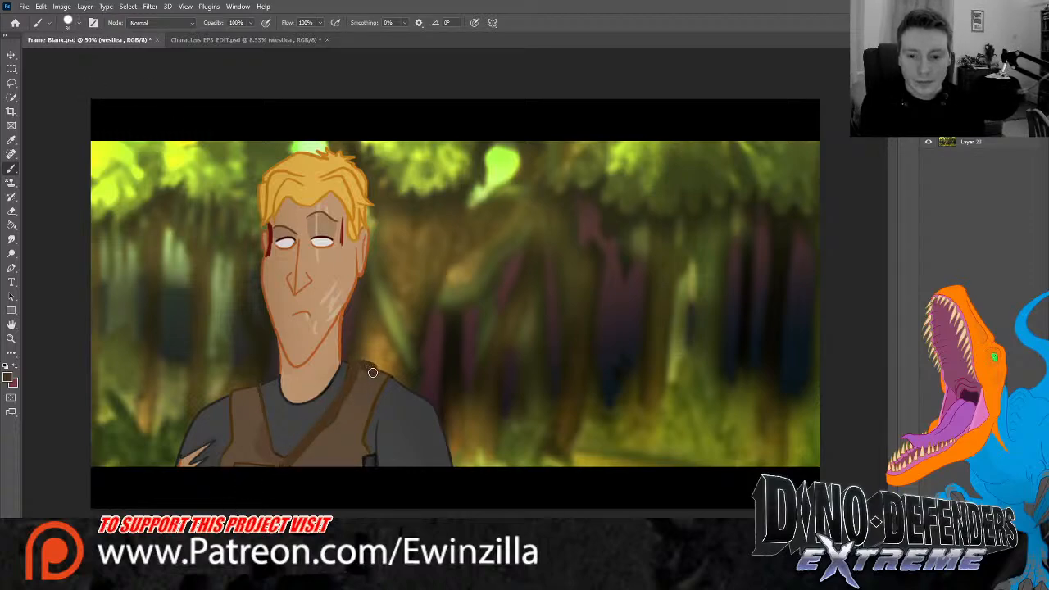
pyautogui.moveTo(362, 367); pyautogui.dragTo(315, 464)
pyautogui.moveTo(363, 383)
pyautogui.mouseDown()
pyautogui.moveTo(345, 419)
pyautogui.moveTo(273, 478)
pyautogui.mouseUp()
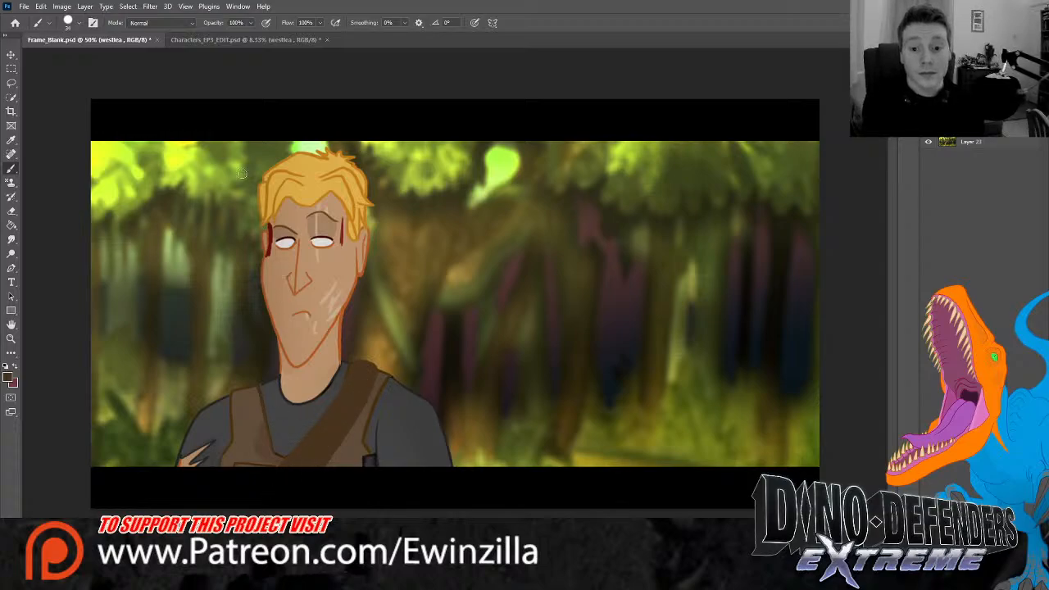
# Sample the strap's dark outline colour from the large gunman in Characters_EP3_EDIT.psd and return to Frame_Blank.psd
pyautogui.click(246, 39)
pyautogui.press('z')
pyautogui.moveTo(590, 194); pyautogui.dragTo(591, 192)
pyautogui.click(11, 141)
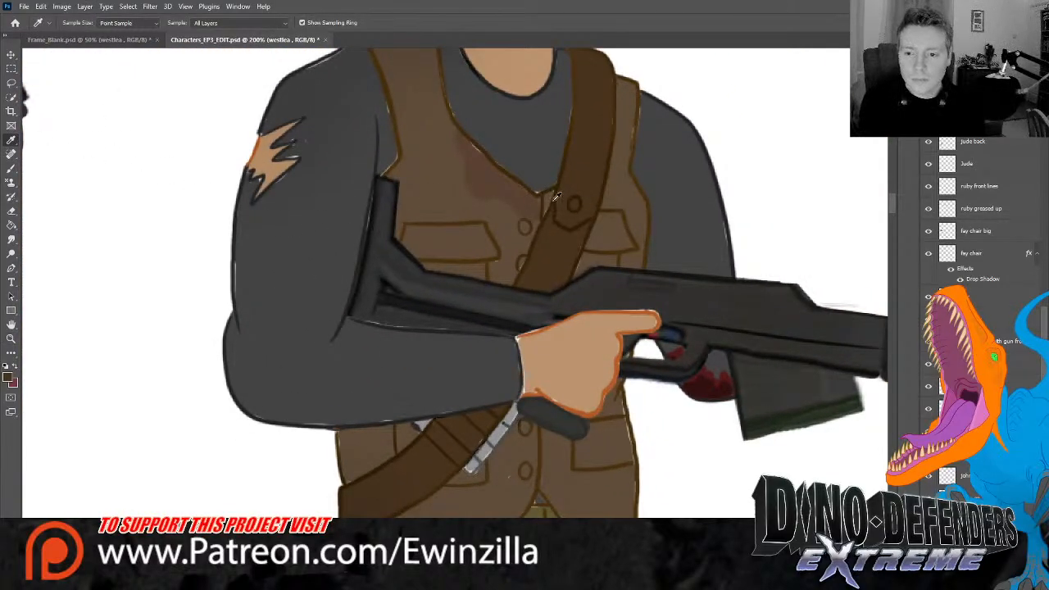
pyautogui.click(141, 38)
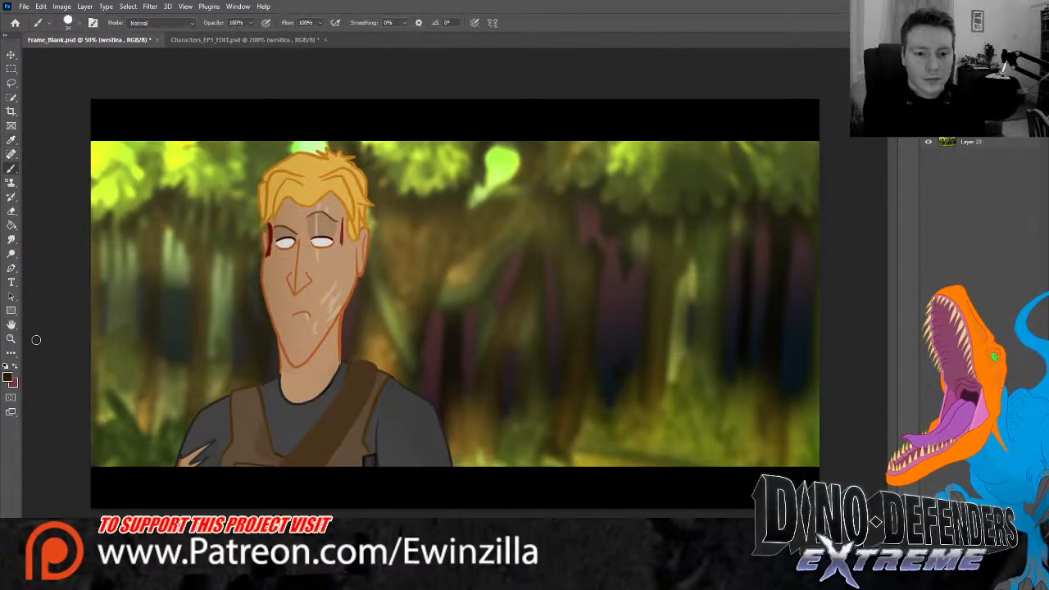
# Shrink the brush and outline the strap's neck-side edge in dark brown from the shoulder down across the vest
pyautogui.press('z')
pyautogui.click(299, 441)
pyautogui.click(299, 440)
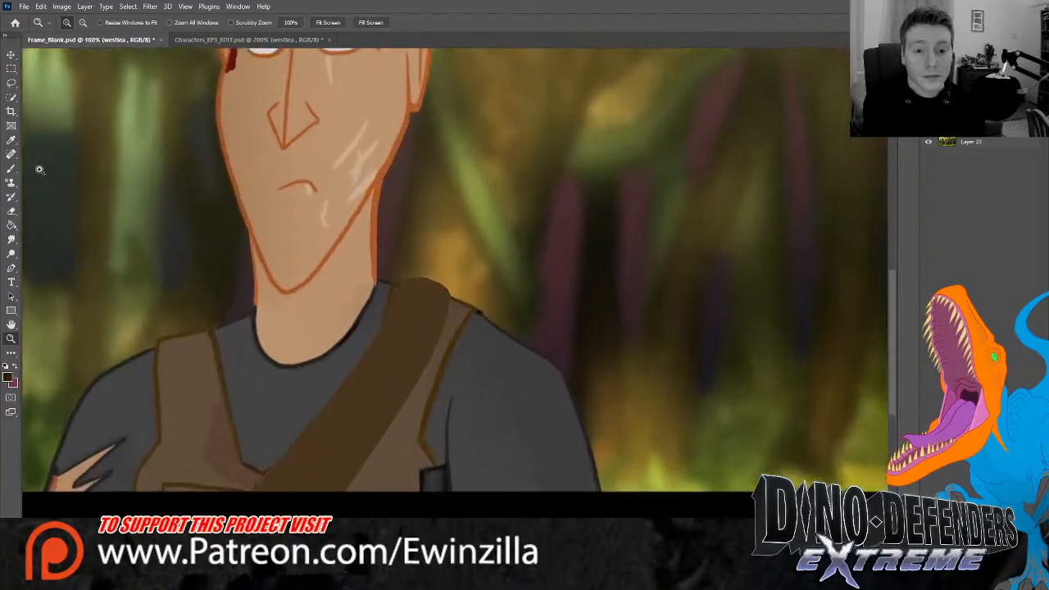
pyautogui.press('b')
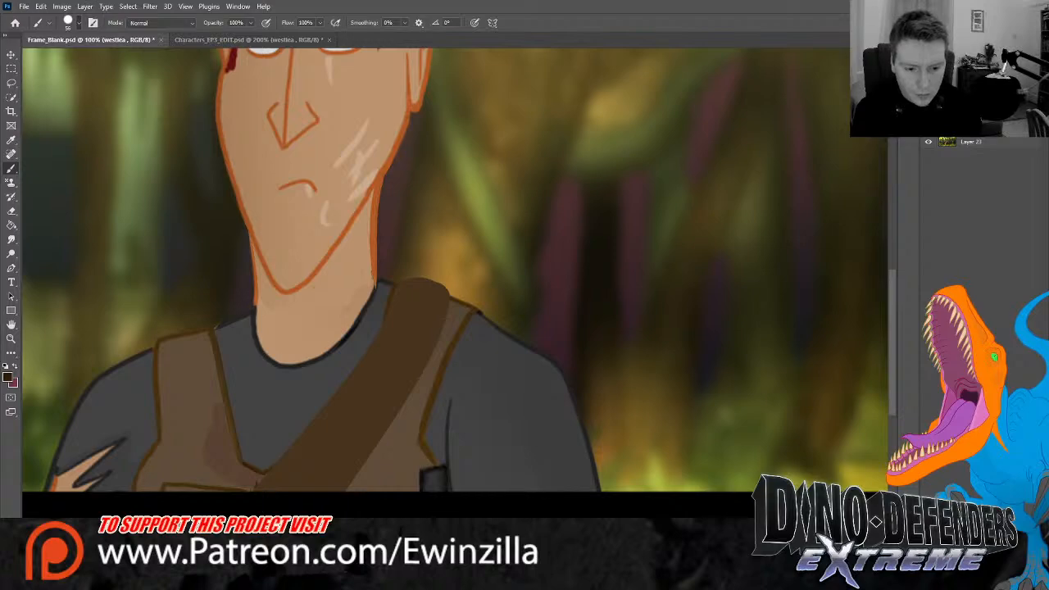
pyautogui.press('[')
pyautogui.press('[')
pyautogui.press('[')
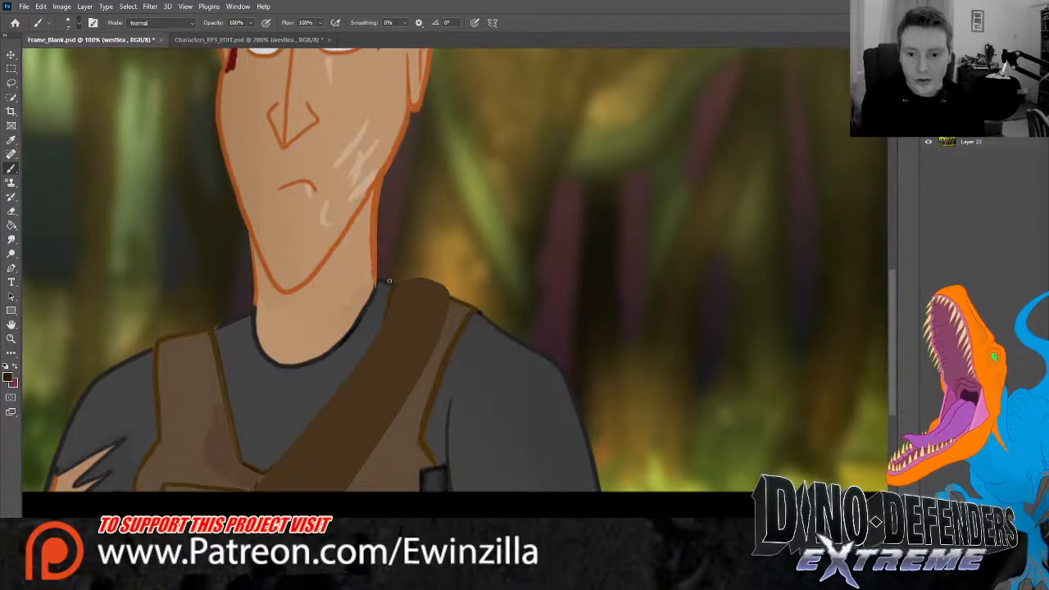
pyautogui.moveTo(400, 286)
pyautogui.mouseDown()
pyautogui.moveTo(356, 359)
pyautogui.moveTo(246, 483)
pyautogui.mouseUp()
pyautogui.hotkey('ctrl', 'z')
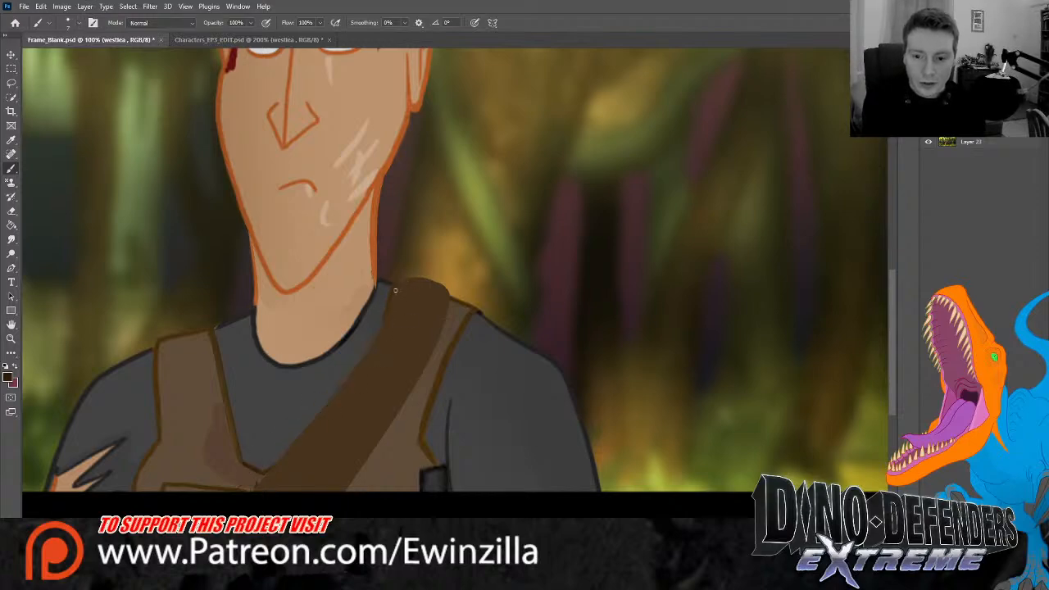
pyautogui.moveTo(395, 290); pyautogui.dragTo(251, 490)
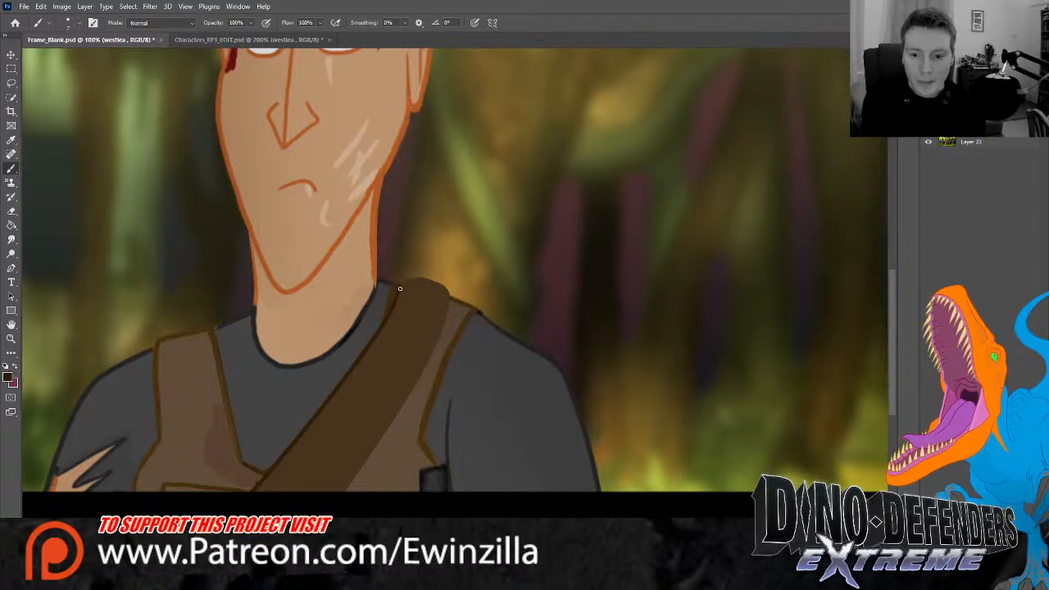
# Outline the strap's shoulder end and outer edge, and add a small stud detail near its lower end based on the reference
pyautogui.moveTo(400, 289)
pyautogui.mouseDown()
pyautogui.moveTo(443, 283)
pyautogui.moveTo(449, 310)
pyautogui.moveTo(345, 492)
pyautogui.mouseUp()
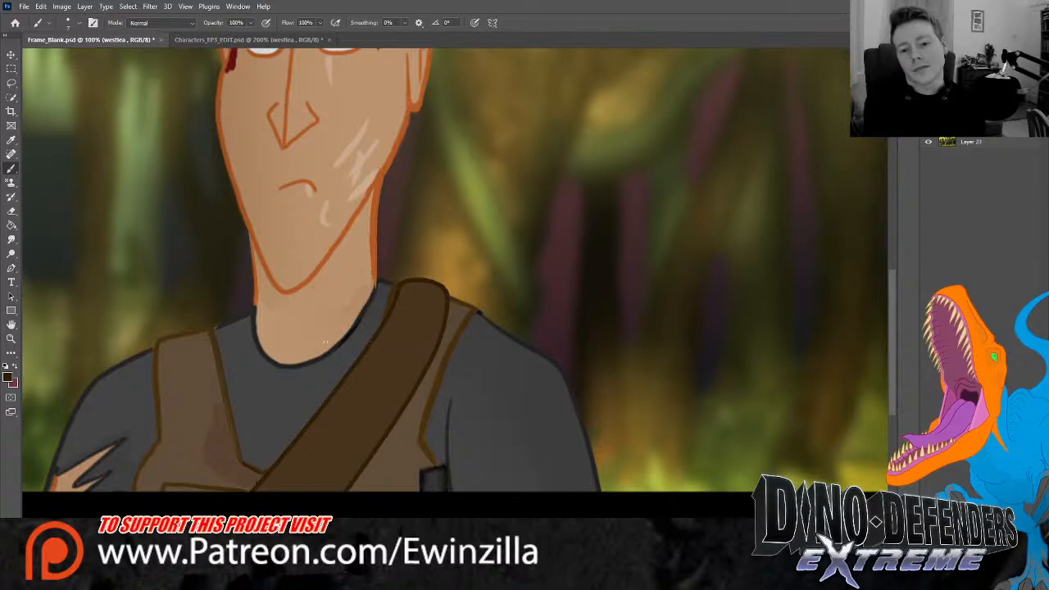
pyautogui.hotkey('ctrl', 'z')
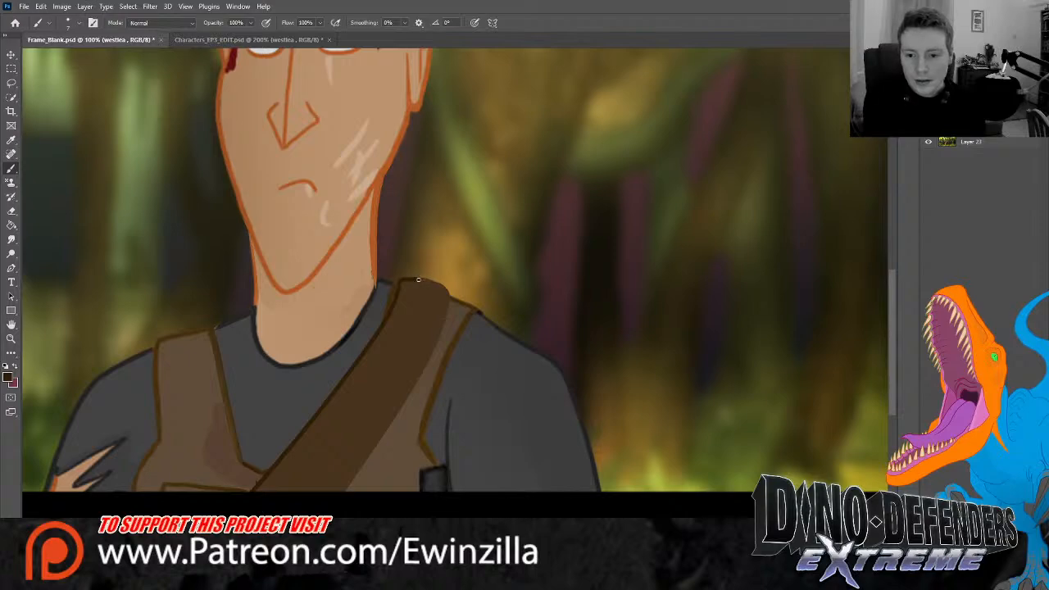
pyautogui.moveTo(448, 300); pyautogui.dragTo(340, 492)
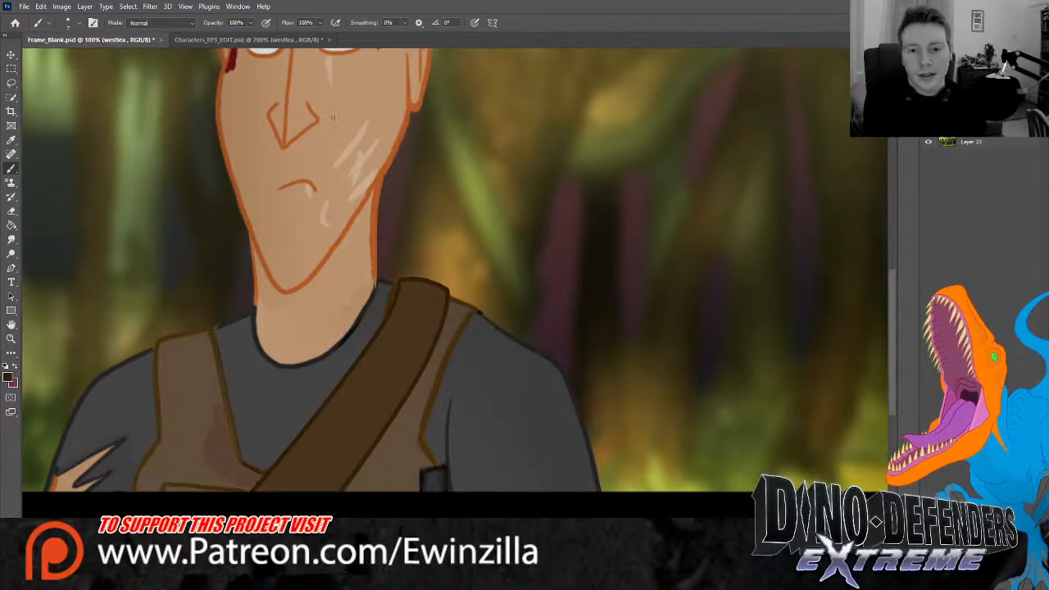
pyautogui.hotkey('ctrl', 'Tab')
pyautogui.hotkey('ctrl', 'Tab')
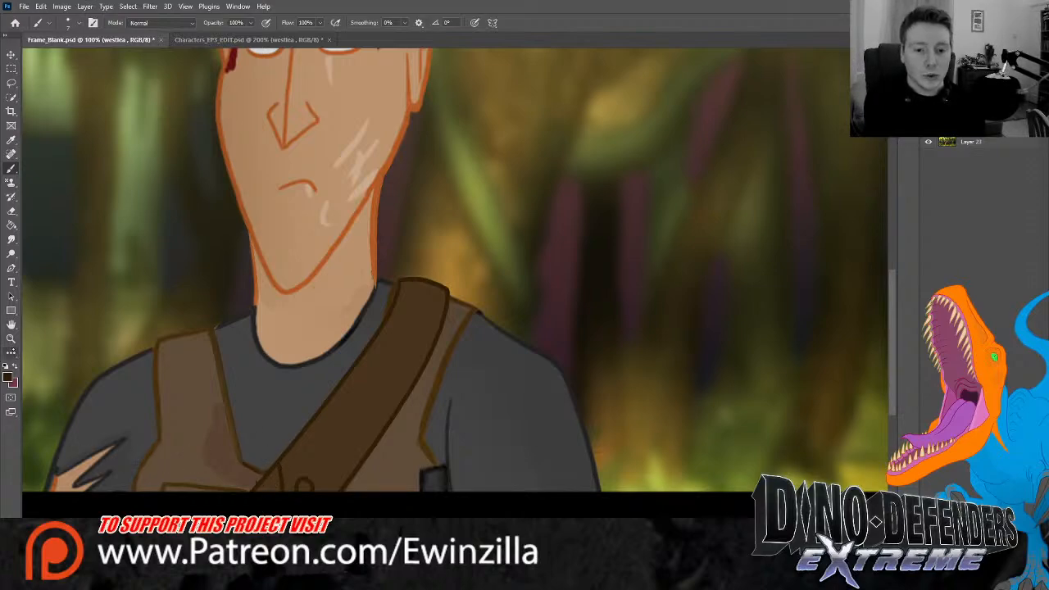
# Reshape both eyebrows with the Smudge tool so their inner ends slant upward in a worried expression
pyautogui.press('z')
pyautogui.hotkey('ctrl', '0')
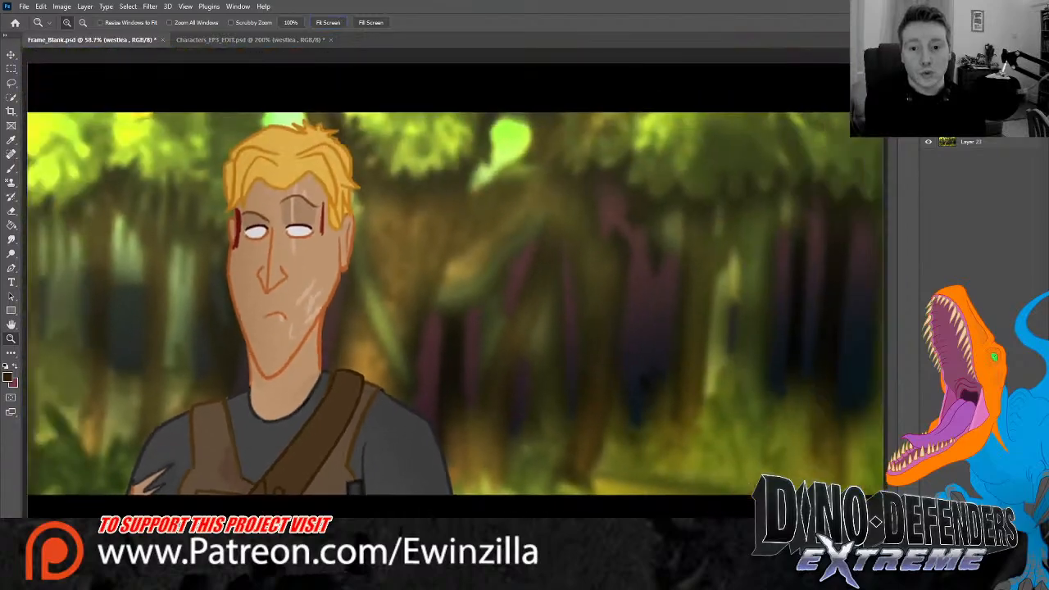
pyautogui.click(228, 205)
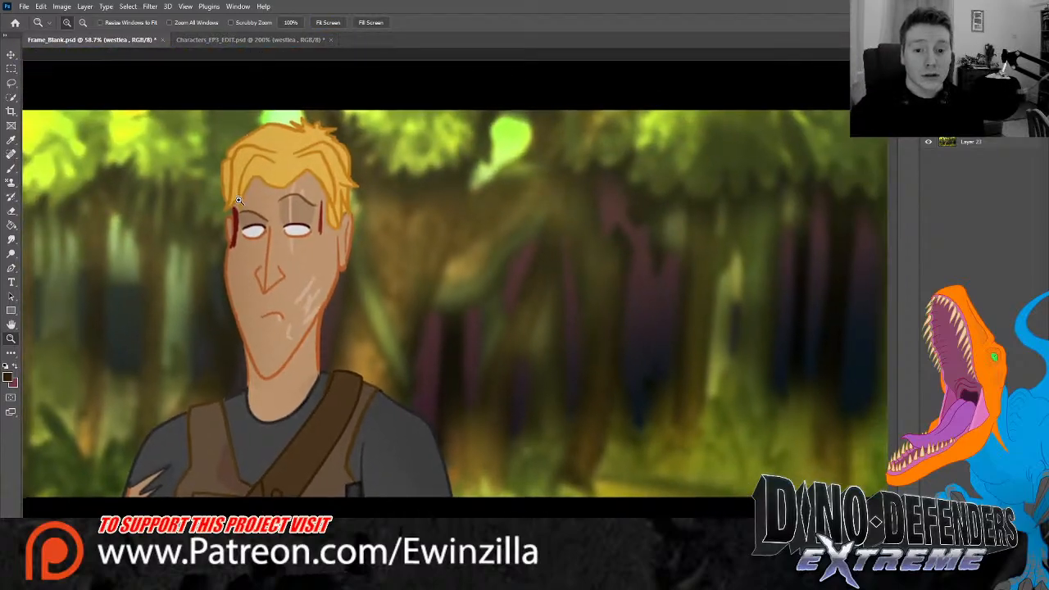
pyautogui.hotkey('ctrl', '+')
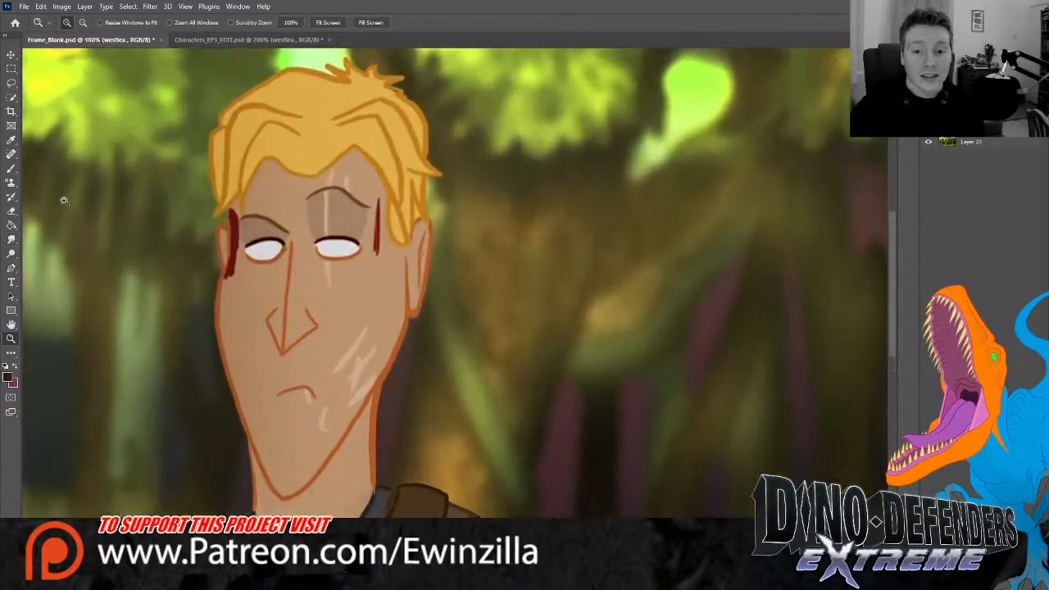
pyautogui.click(11, 238)
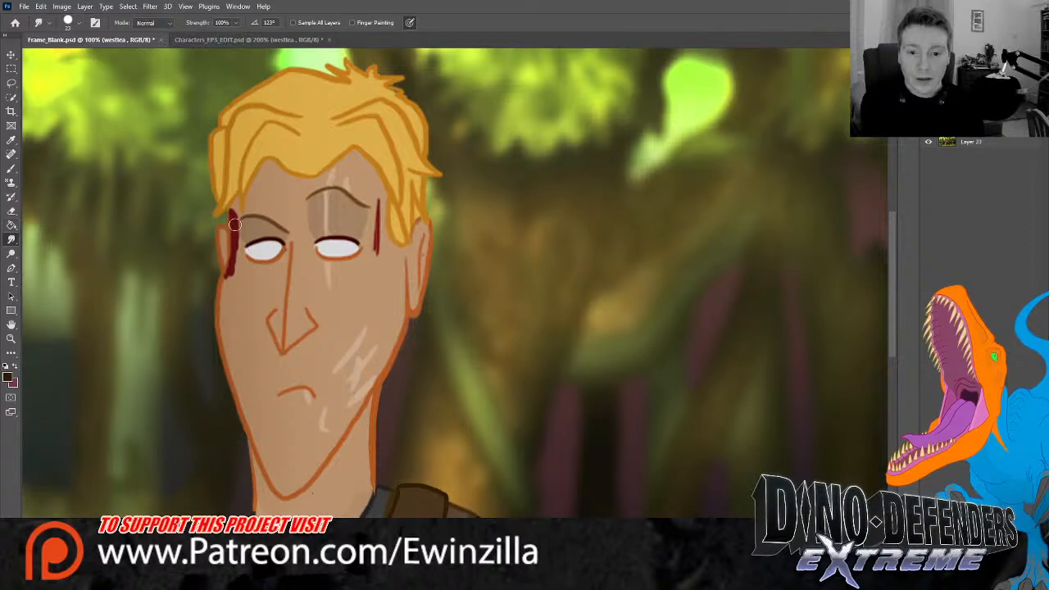
pyautogui.moveTo(249, 218)
pyautogui.mouseDown()
pyautogui.moveTo(289, 209)
pyautogui.moveTo(254, 229)
pyautogui.moveTo(278, 219)
pyautogui.moveTo(282, 229)
pyautogui.moveTo(280, 213)
pyautogui.moveTo(249, 216)
pyautogui.moveTo(276, 194)
pyautogui.moveTo(266, 221)
pyautogui.moveTo(279, 201)
pyautogui.moveTo(277, 212)
pyautogui.moveTo(290, 200)
pyautogui.moveTo(293, 225)
pyautogui.mouseUp()
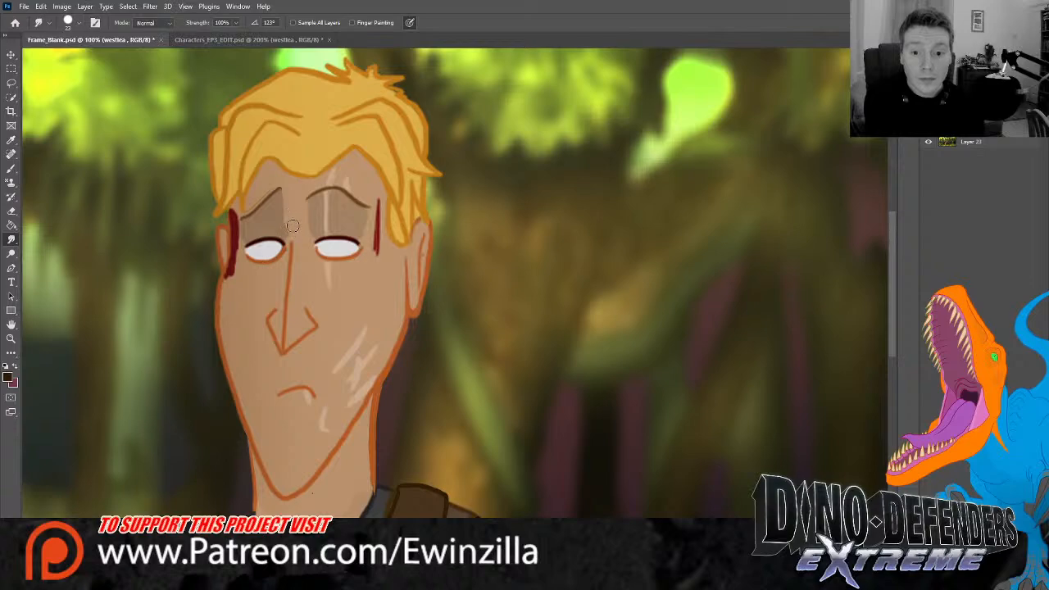
pyautogui.moveTo(328, 191)
pyautogui.mouseDown()
pyautogui.moveTo(351, 199)
pyautogui.moveTo(314, 182)
pyautogui.moveTo(352, 199)
pyautogui.moveTo(316, 182)
pyautogui.moveTo(345, 197)
pyautogui.moveTo(315, 208)
pyautogui.moveTo(314, 189)
pyautogui.moveTo(304, 218)
pyautogui.moveTo(302, 191)
pyautogui.moveTo(306, 238)
pyautogui.moveTo(313, 194)
pyautogui.moveTo(312, 235)
pyautogui.moveTo(324, 197)
pyautogui.moveTo(295, 215)
pyautogui.moveTo(290, 191)
pyautogui.moveTo(324, 219)
pyautogui.moveTo(320, 197)
pyautogui.moveTo(331, 201)
pyautogui.moveTo(327, 226)
pyautogui.moveTo(327, 194)
pyautogui.moveTo(291, 229)
pyautogui.mouseUp()
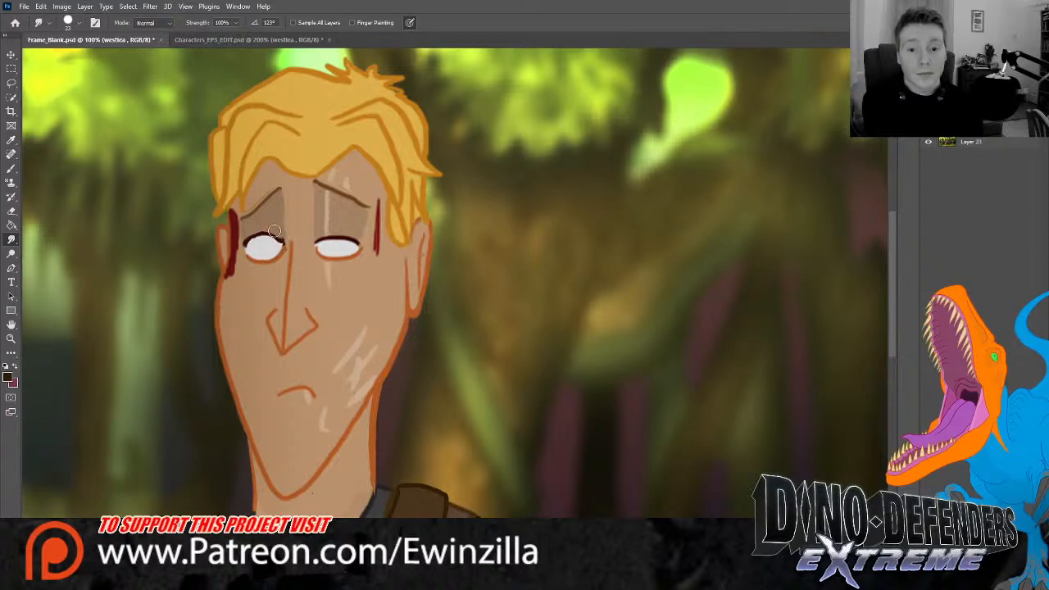
# Smudge the upper eyelids higher to open the eyes and blend away the frowning mouth
pyautogui.moveTo(275, 242)
pyautogui.mouseDown()
pyautogui.moveTo(351, 245)
pyautogui.moveTo(326, 242)
pyautogui.moveTo(354, 236)
pyautogui.moveTo(324, 237)
pyautogui.moveTo(333, 233)
pyautogui.moveTo(356, 246)
pyautogui.moveTo(323, 238)
pyautogui.moveTo(355, 241)
pyautogui.moveTo(343, 232)
pyautogui.moveTo(329, 235)
pyautogui.moveTo(354, 242)
pyautogui.moveTo(320, 232)
pyautogui.moveTo(359, 245)
pyautogui.moveTo(334, 243)
pyautogui.moveTo(364, 246)
pyautogui.mouseUp()
pyautogui.hotkey('ctrl', 'z')
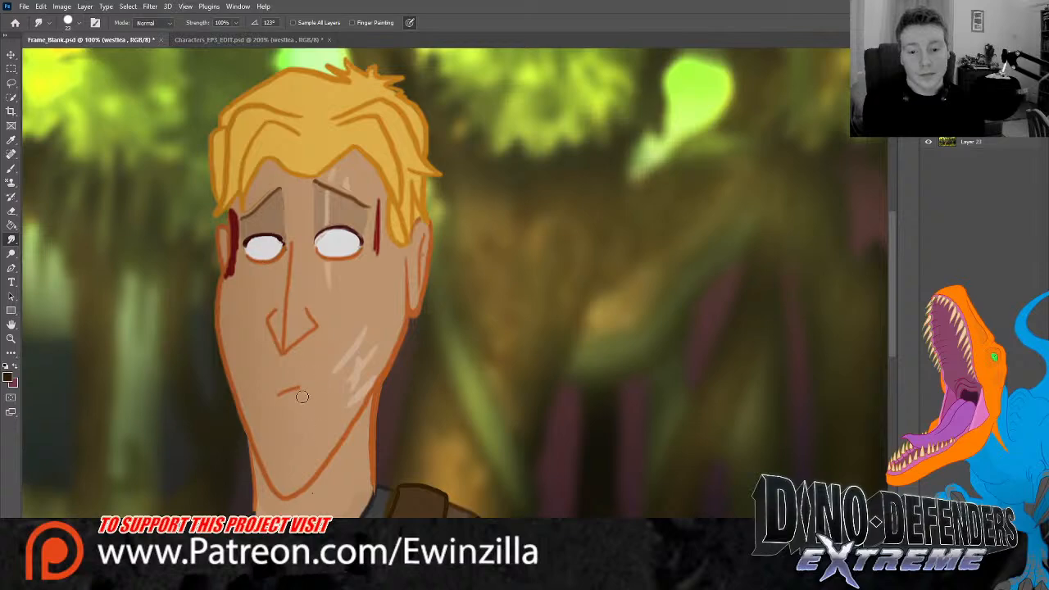
# Lasso the nose, move it slightly lower on the face and rotate it about -4.6° so it stands straighter
pyautogui.press('l')
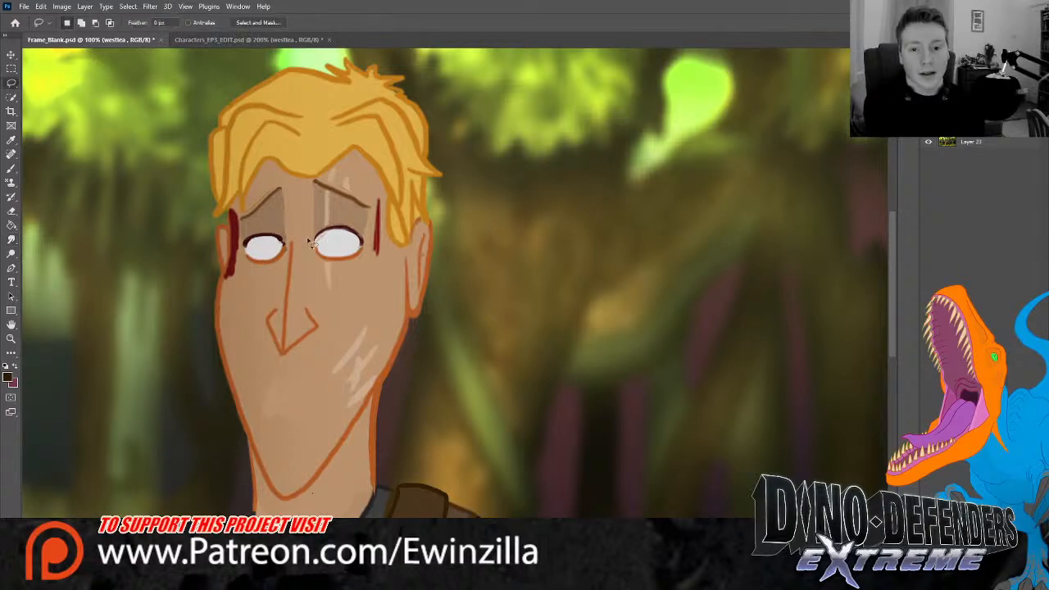
pyautogui.moveTo(291, 234); pyautogui.dragTo(285, 278)
pyautogui.moveTo(264, 322)
pyautogui.mouseDown()
pyautogui.moveTo(299, 354)
pyautogui.moveTo(327, 326)
pyautogui.moveTo(302, 264)
pyautogui.mouseUp()
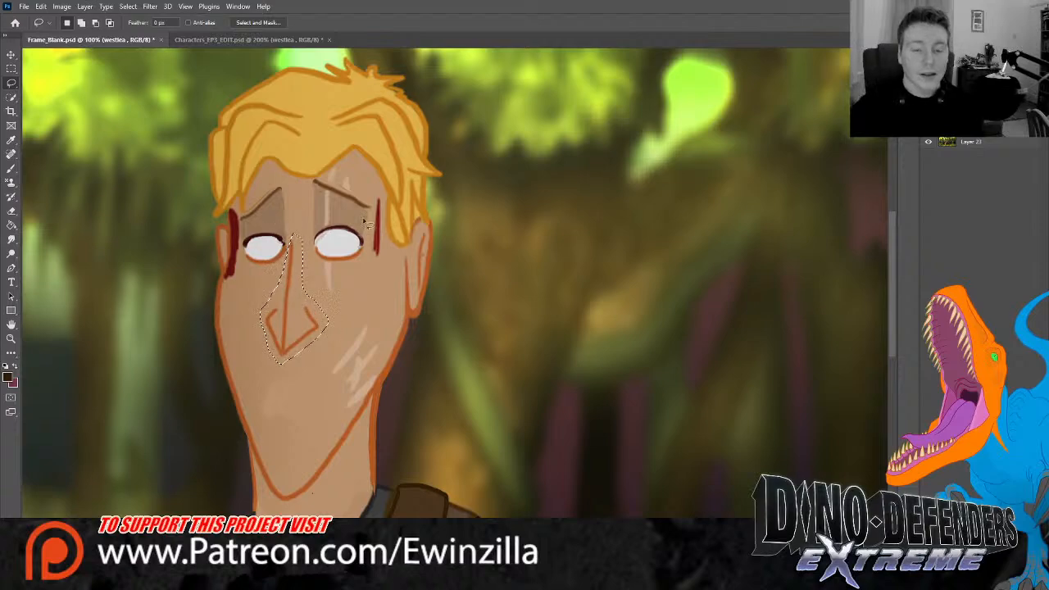
pyautogui.press('v')
pyautogui.moveTo(332, 232); pyautogui.dragTo(335, 217)
pyautogui.moveTo(304, 278); pyautogui.dragTo(310, 303)
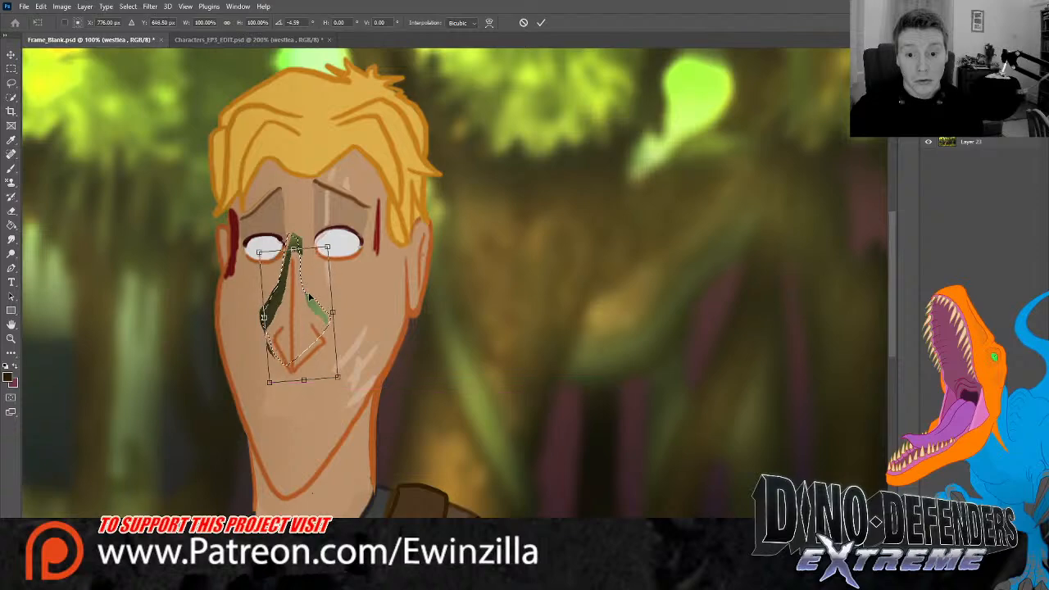
pyautogui.press('Return')
pyautogui.hotkey('ctrl', 'd')
pyautogui.press('l')
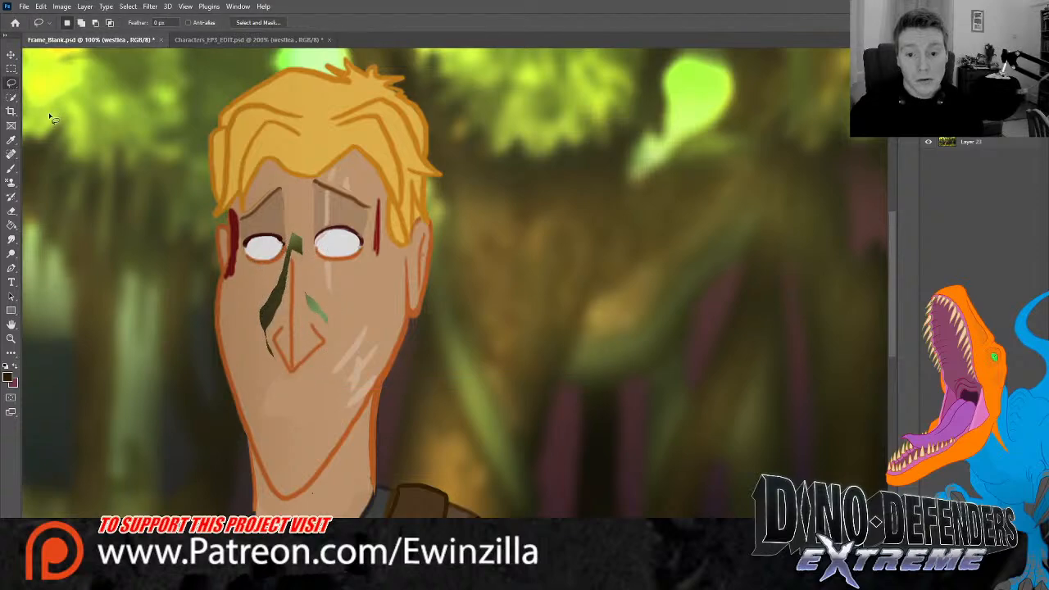
# Smudge the surrounding skin over the gaps left around the moved nose, using a smaller tip
pyautogui.click(11, 238)
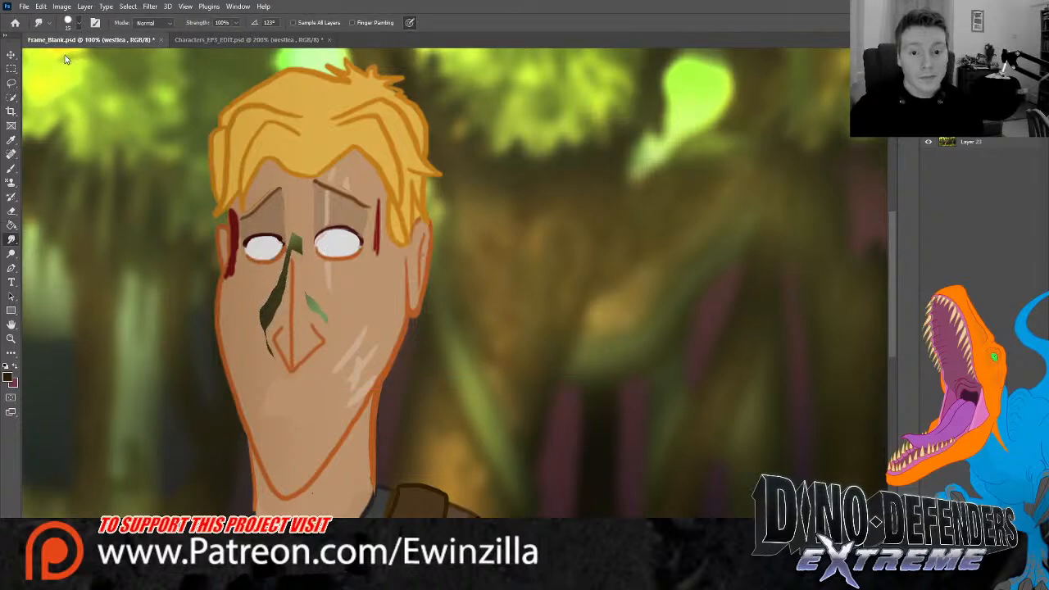
pyautogui.moveTo(302, 251)
pyautogui.mouseDown()
pyautogui.moveTo(294, 240)
pyautogui.moveTo(274, 305)
pyautogui.moveTo(282, 276)
pyautogui.moveTo(269, 294)
pyautogui.moveTo(271, 358)
pyautogui.mouseUp()
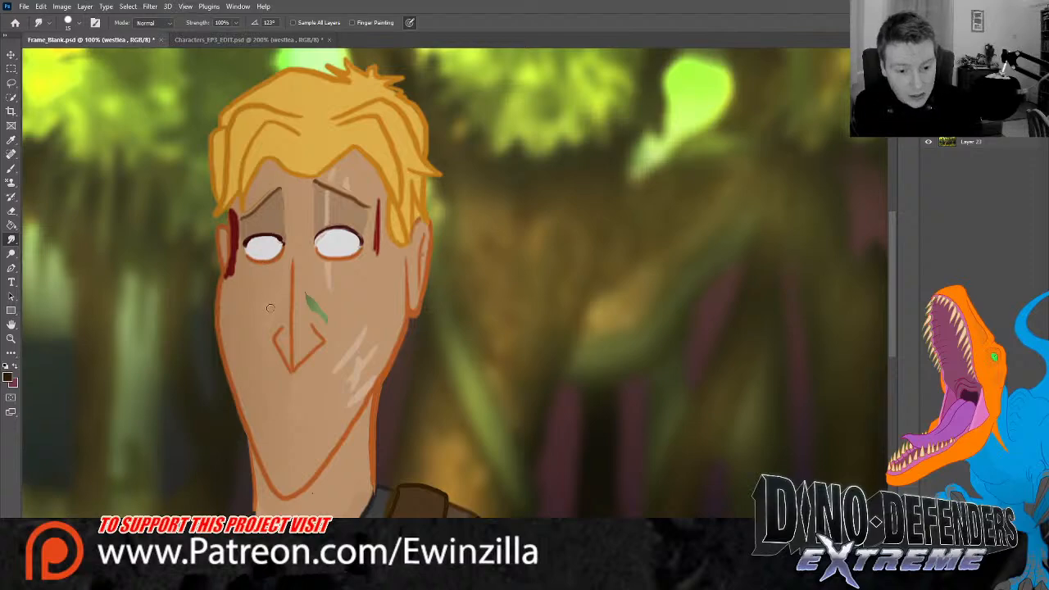
pyautogui.moveTo(301, 268)
pyautogui.mouseDown()
pyautogui.moveTo(330, 300)
pyautogui.moveTo(309, 283)
pyautogui.moveTo(326, 319)
pyautogui.moveTo(338, 275)
pyautogui.mouseUp()
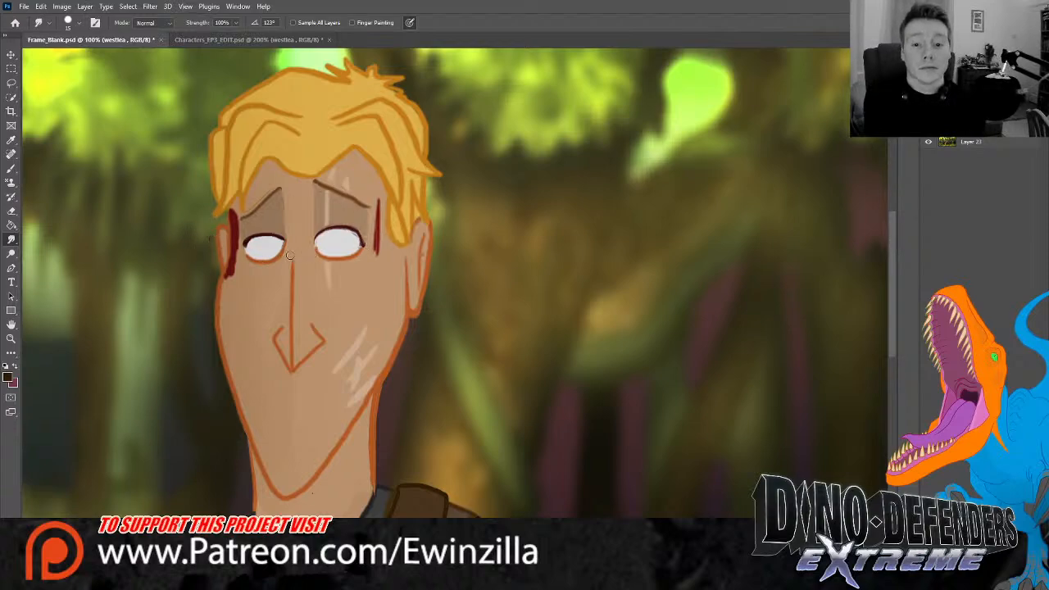
# Smudge the lower eyelids downward to make both eyes rounder and wider
pyautogui.moveTo(320, 246)
pyautogui.mouseDown()
pyautogui.moveTo(359, 253)
pyautogui.moveTo(330, 268)
pyautogui.moveTo(321, 248)
pyautogui.moveTo(347, 258)
pyautogui.moveTo(353, 248)
pyautogui.moveTo(326, 252)
pyautogui.moveTo(338, 258)
pyautogui.moveTo(280, 247)
pyautogui.moveTo(264, 265)
pyautogui.moveTo(250, 246)
pyautogui.moveTo(275, 257)
pyautogui.moveTo(284, 245)
pyautogui.moveTo(258, 263)
pyautogui.mouseUp()
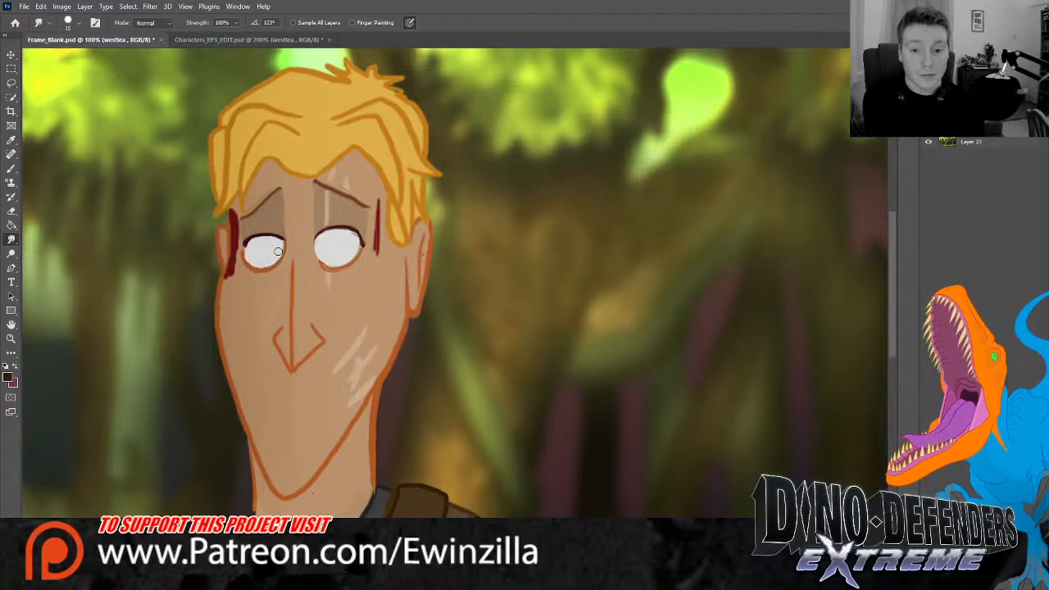
pyautogui.moveTo(255, 268); pyautogui.dragTo(276, 266)
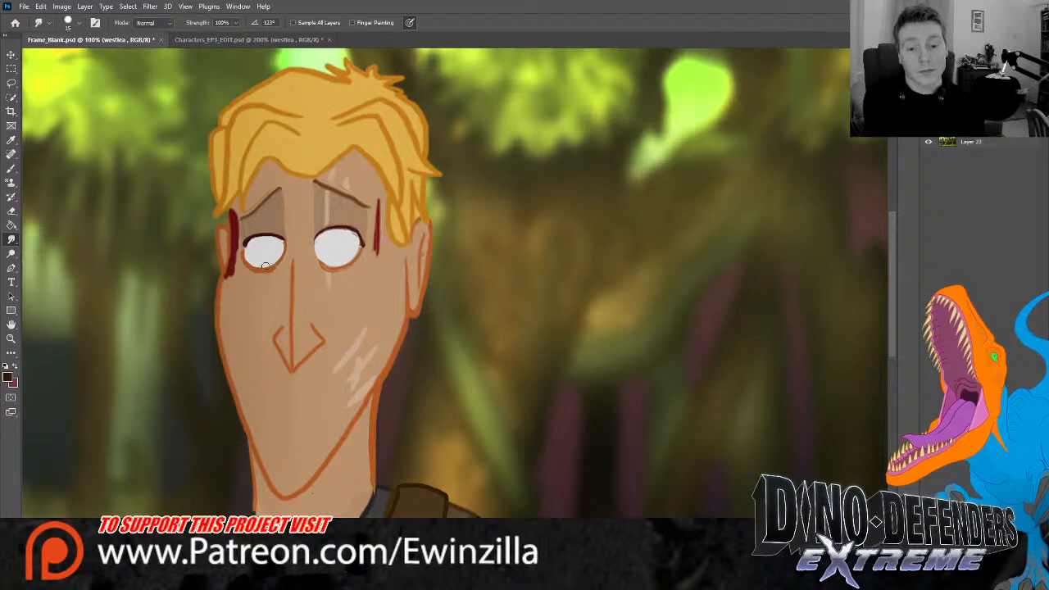
# Paint small black pupils in both eyes and a small open black mouth below the nose
pyautogui.press('i')
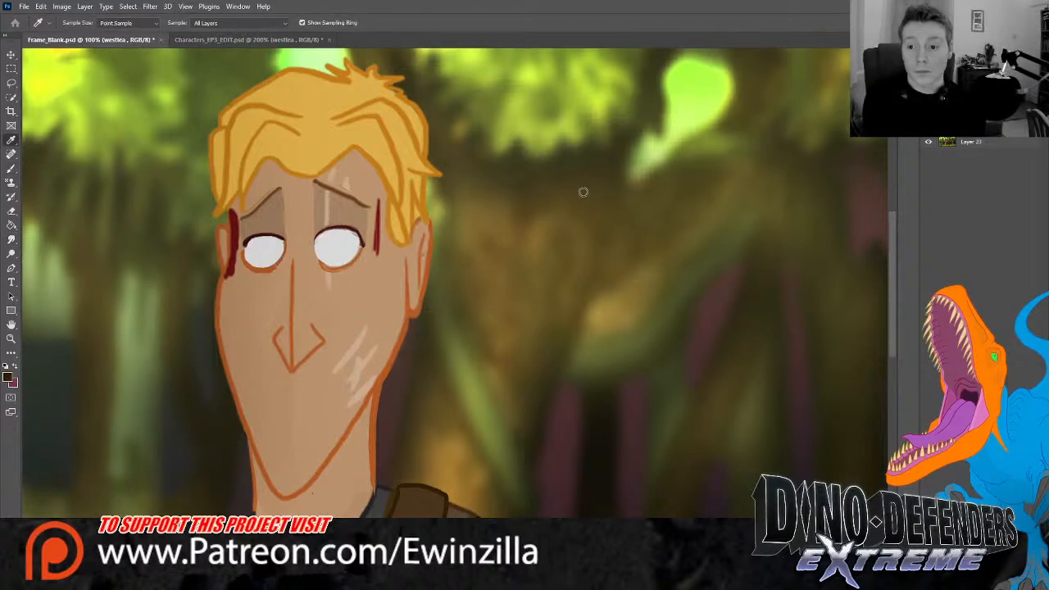
pyautogui.press('b')
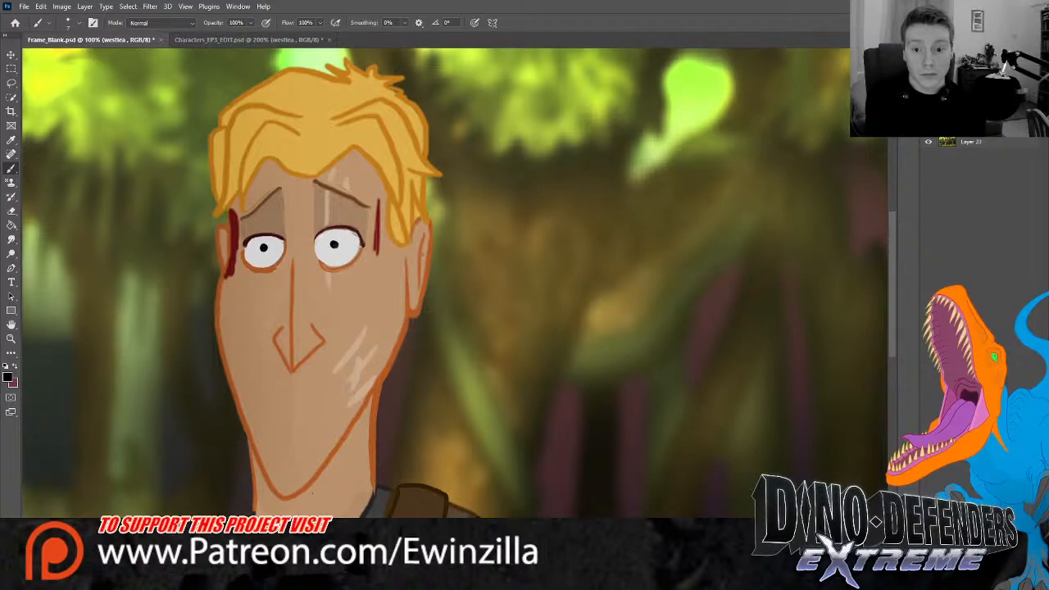
pyautogui.moveTo(287, 437)
pyautogui.mouseDown()
pyautogui.moveTo(307, 436)
pyautogui.moveTo(305, 421)
pyautogui.mouseUp()
pyautogui.hotkey('ctrl', 'z')
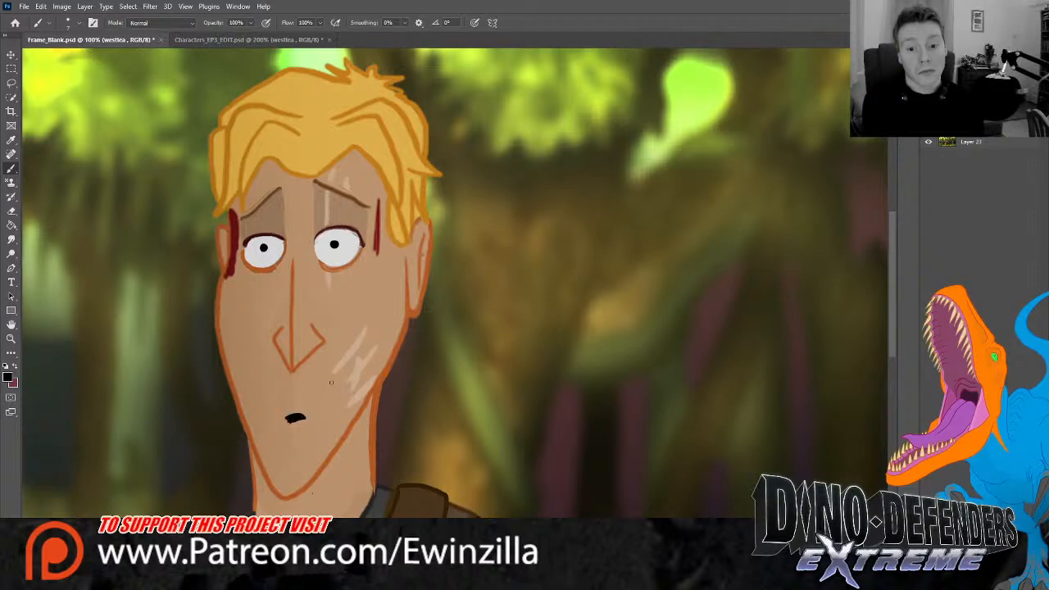
# Sample the nose outline's orange-brown, then paint lip lines around the mouth and a short crease beside the inner eyebrow
pyautogui.press('i')
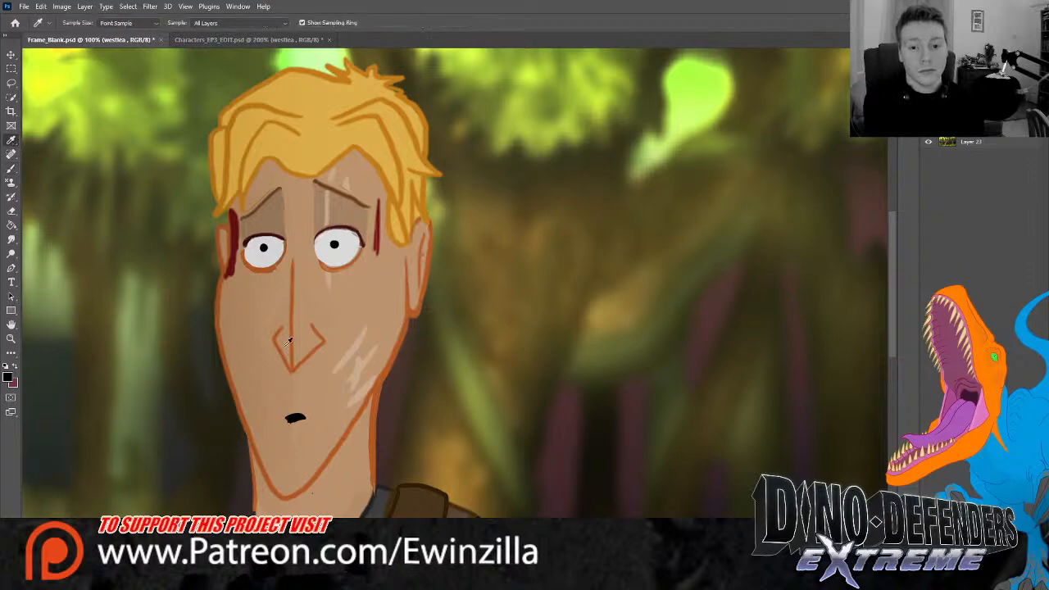
pyautogui.click(296, 364)
pyautogui.click(11, 168)
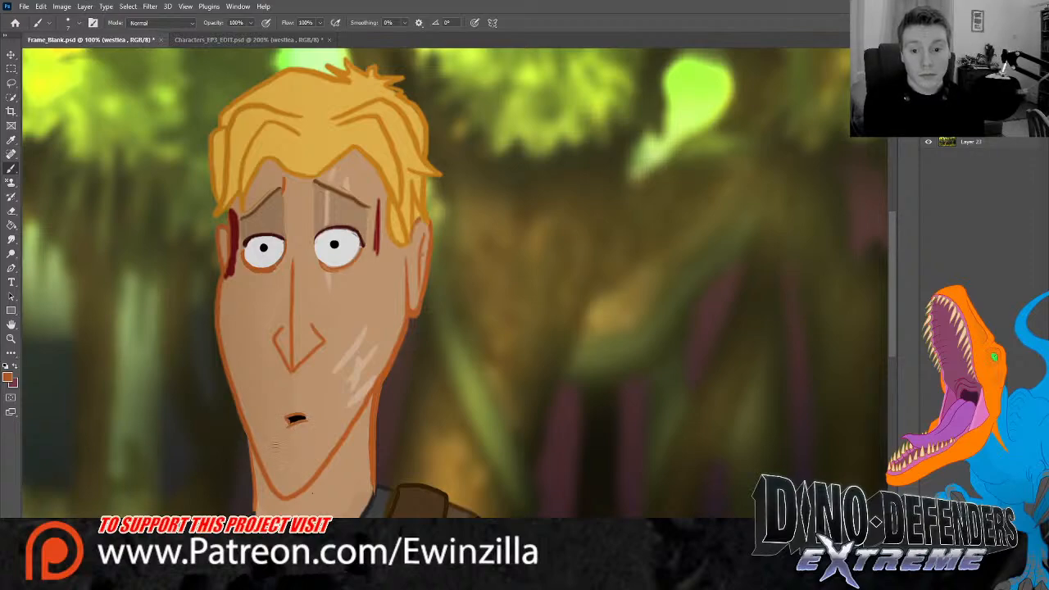
# Sample the pale scar colour from the cheek and paint small scar marks below the mouth and on the chin
pyautogui.press('i')
pyautogui.click(353, 355)
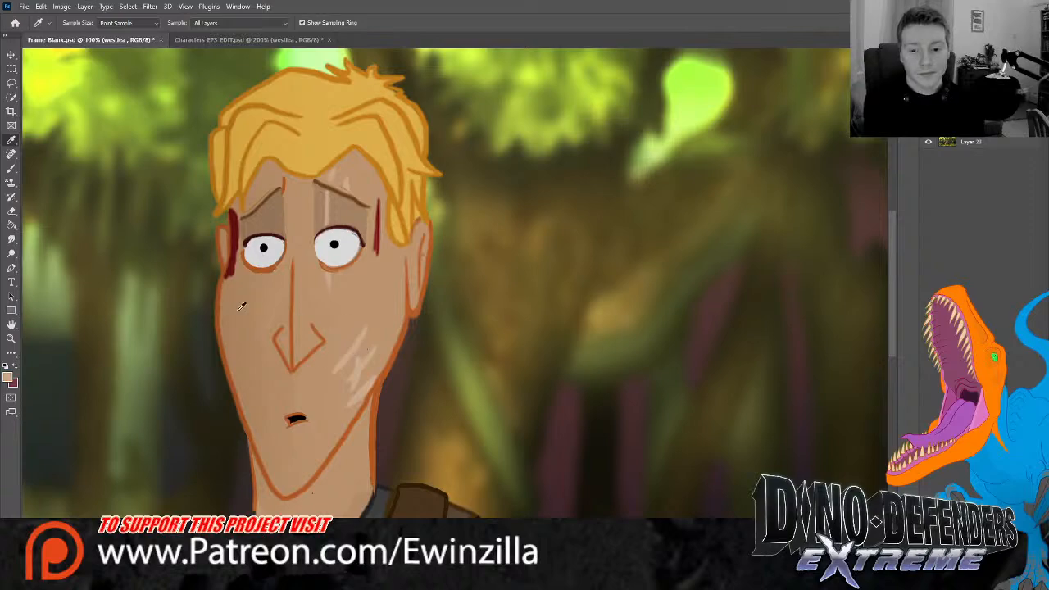
pyautogui.press('b')
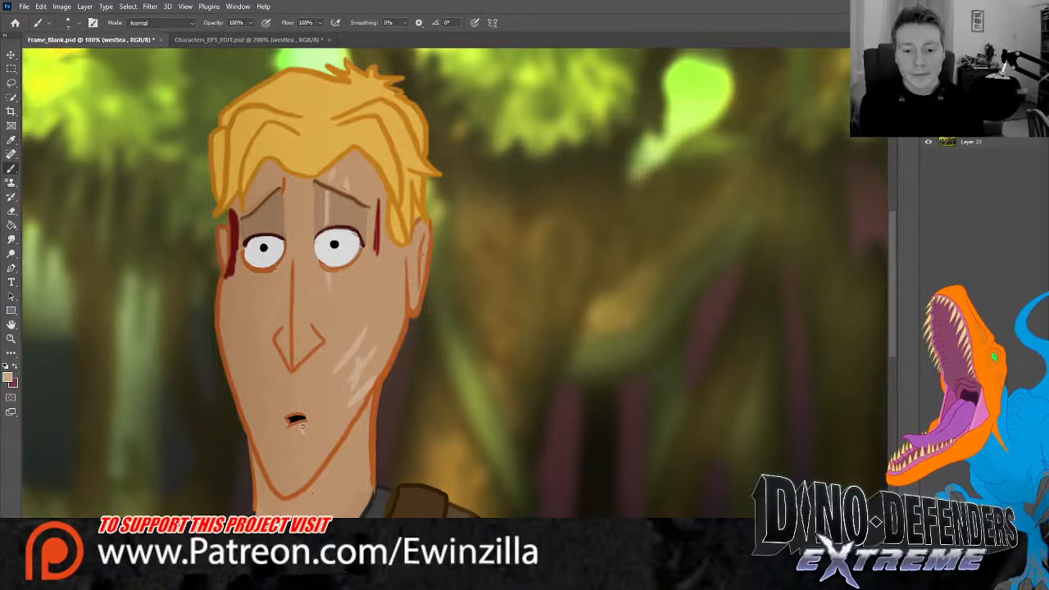
pyautogui.hotkey('ctrl', 'z')
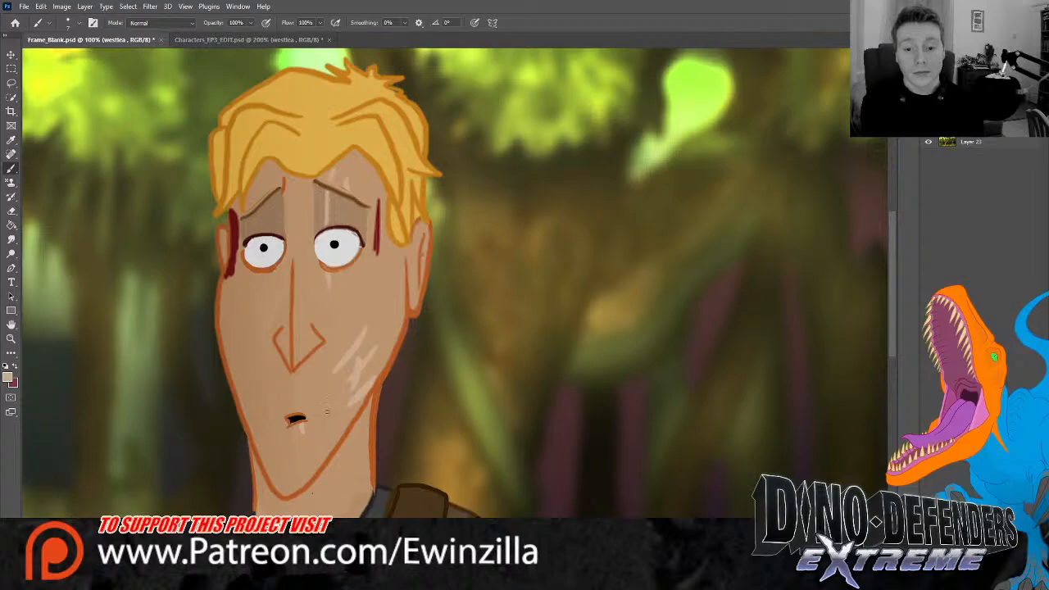
pyautogui.moveTo(325, 412); pyautogui.dragTo(334, 436)
pyautogui.hotkey('ctrl', 'z')
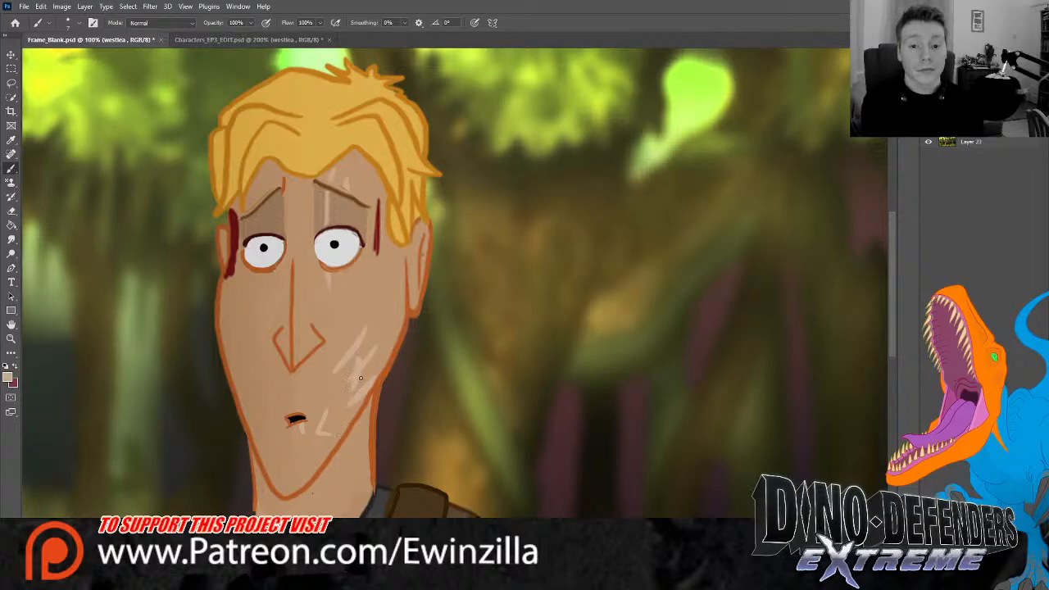
pyautogui.click(11, 339)
pyautogui.click(328, 23)
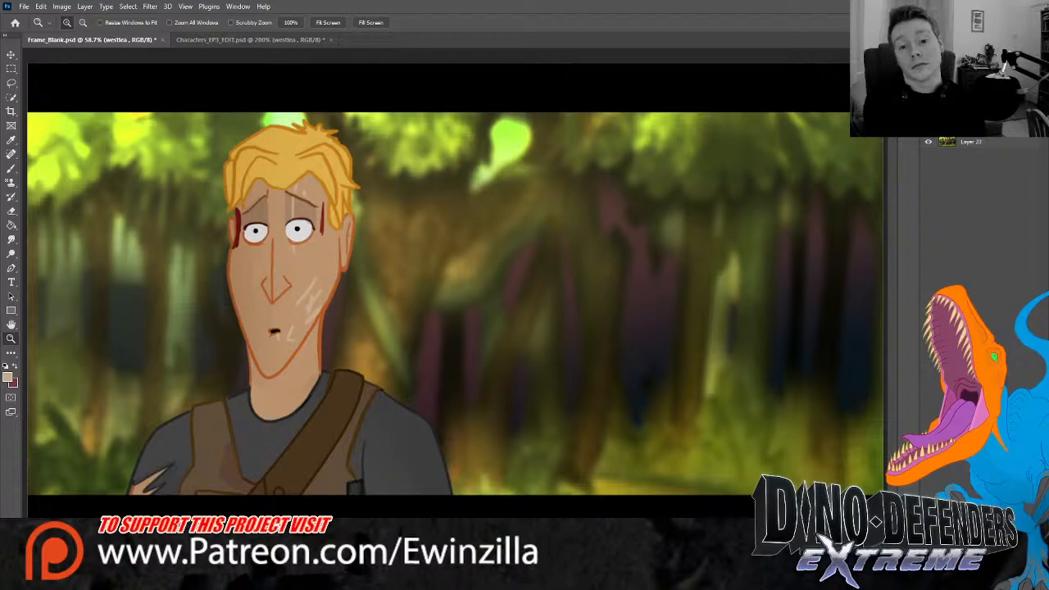
# Select the character's head above the jawline with the Lasso, skew it slightly and tilt it clockwise about 7°
pyautogui.press('l')
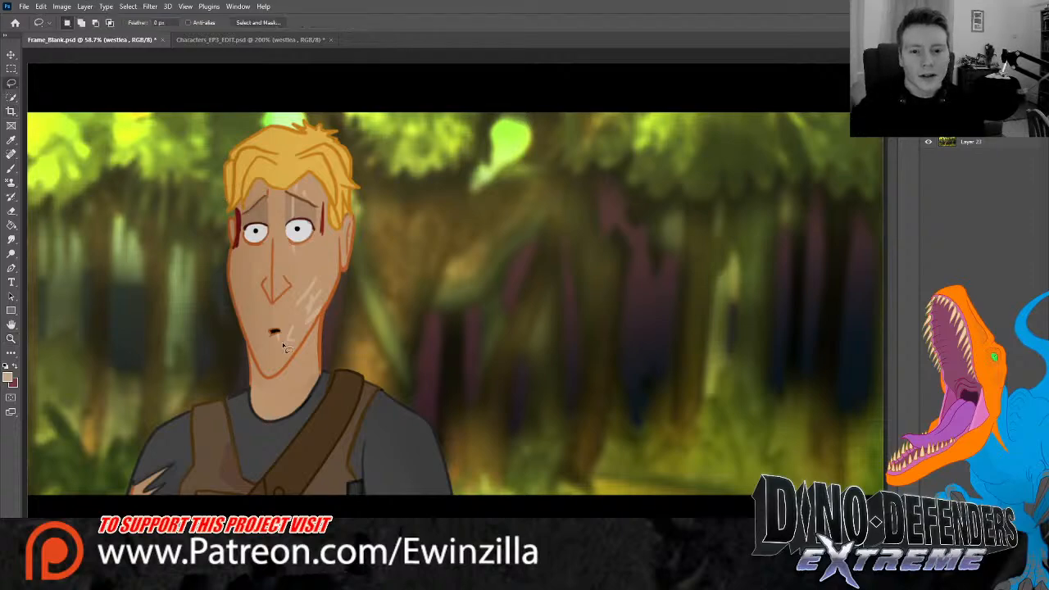
pyautogui.moveTo(223, 320); pyautogui.dragTo(242, 337)
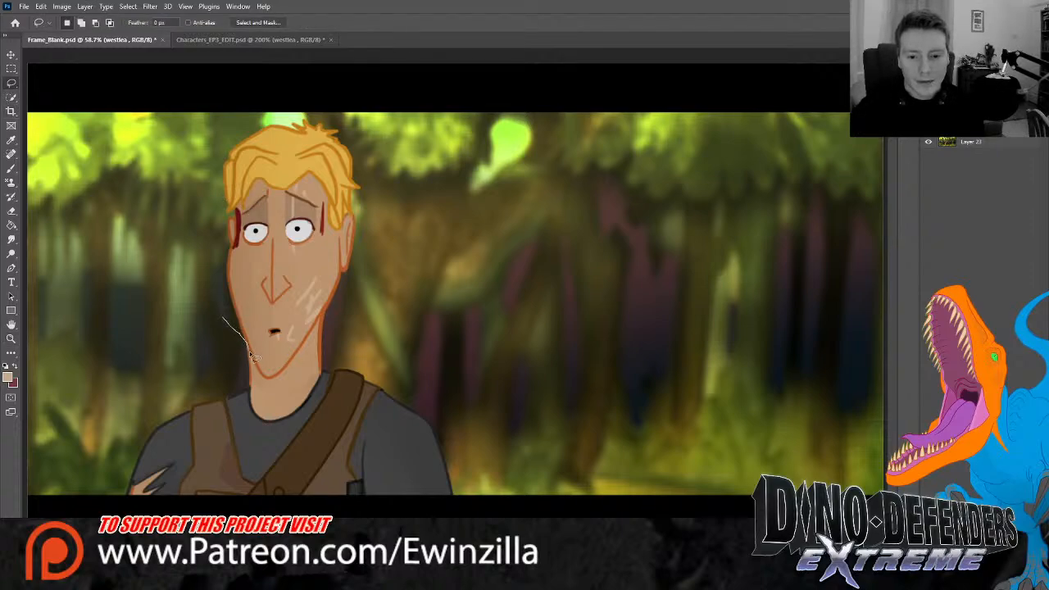
pyautogui.moveTo(276, 385)
pyautogui.mouseDown()
pyautogui.moveTo(330, 307)
pyautogui.moveTo(381, 264)
pyautogui.moveTo(379, 129)
pyautogui.moveTo(283, 85)
pyautogui.moveTo(216, 120)
pyautogui.moveTo(205, 189)
pyautogui.mouseUp()
pyautogui.press('v')
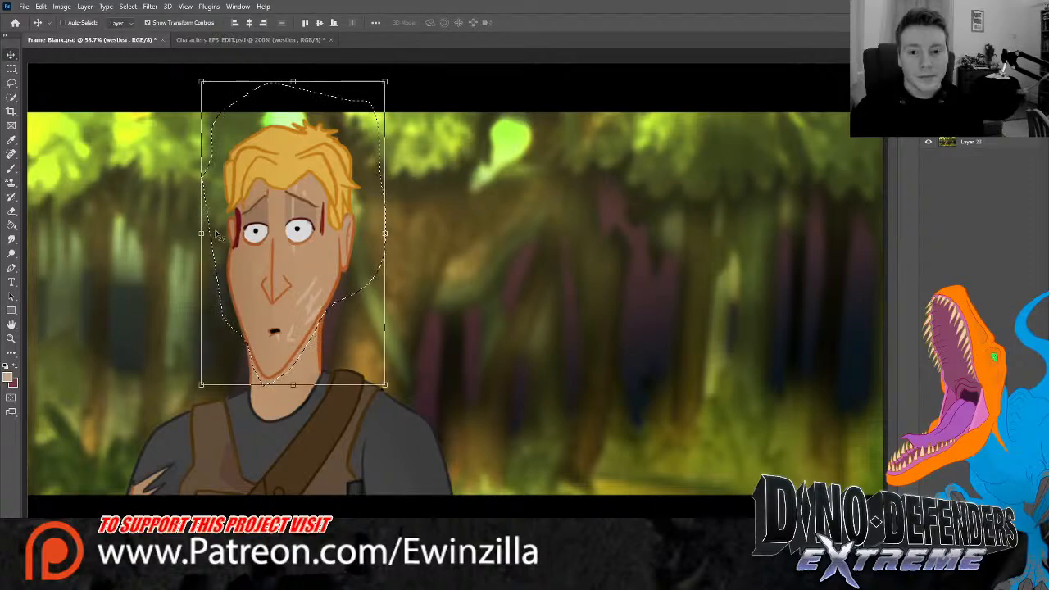
pyautogui.moveTo(201, 236); pyautogui.dragTo(198, 223)
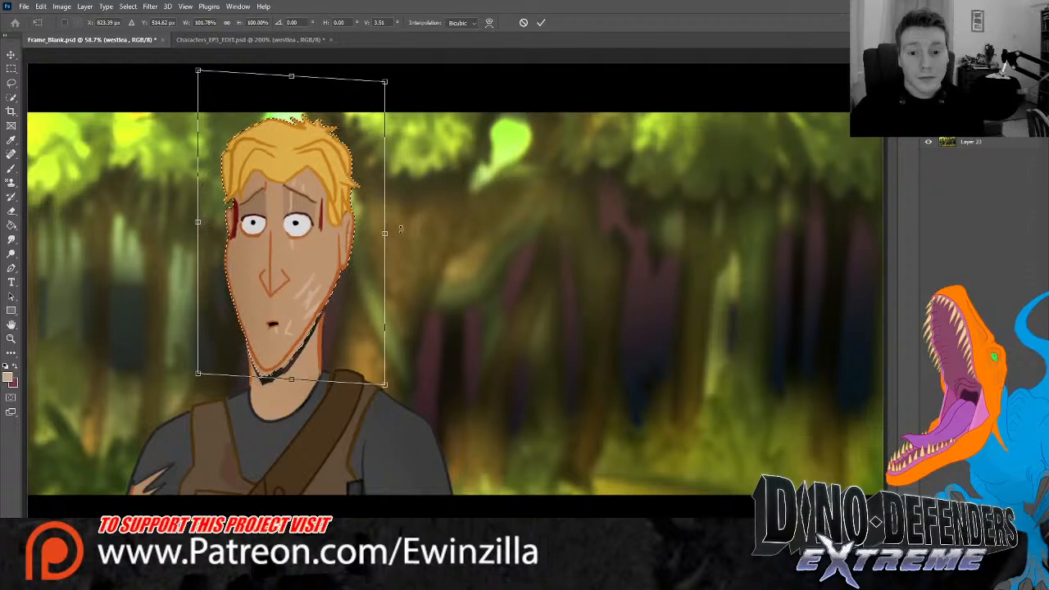
pyautogui.moveTo(399, 231); pyautogui.dragTo(404, 242)
pyautogui.moveTo(320, 225); pyautogui.dragTo(325, 228)
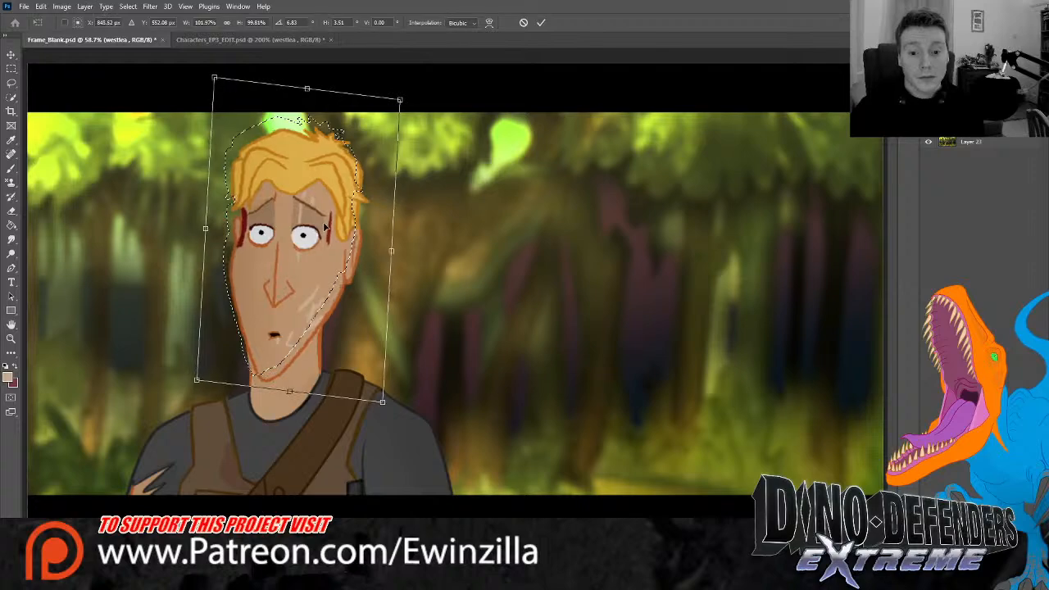
pyautogui.press('Return')
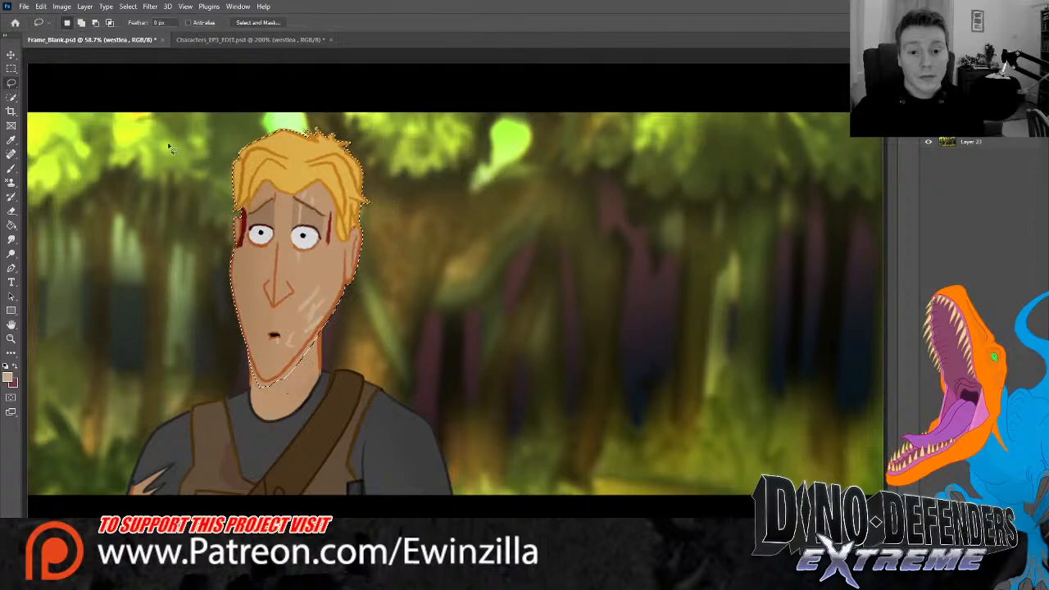
pyautogui.hotkey('ctrl', 'd')
# Move the character to the left edge of the frame, scaling him to about 95.5% and rotating him about -1°
pyautogui.click(11, 54)
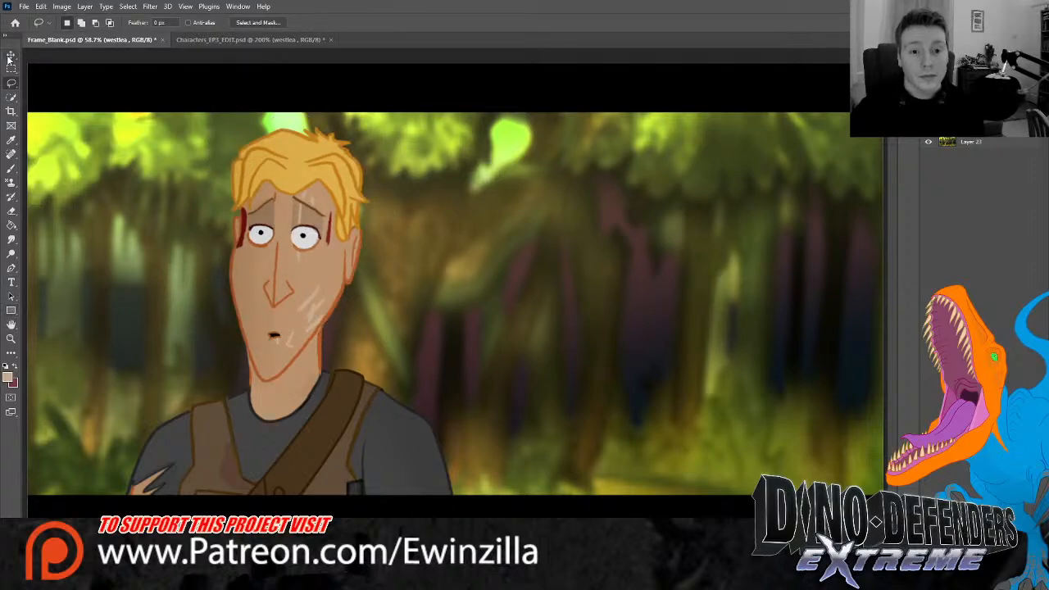
pyautogui.moveTo(324, 371); pyautogui.dragTo(217, 371)
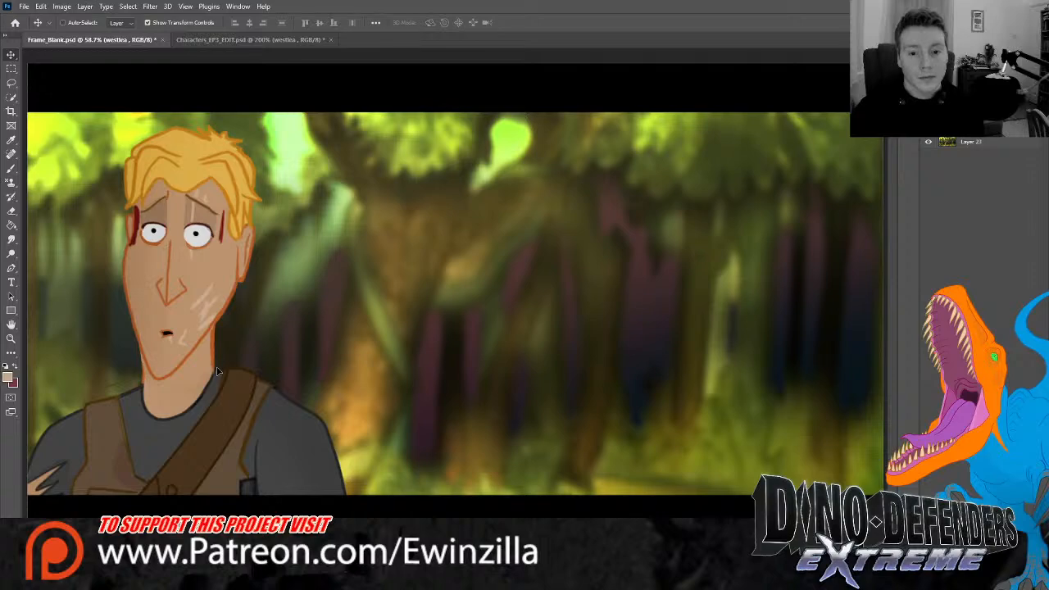
pyautogui.moveTo(746, 133); pyautogui.dragTo(725, 139)
pyautogui.moveTo(619, 261); pyautogui.dragTo(619, 267)
pyautogui.moveTo(740, 272); pyautogui.dragTo(794, 264)
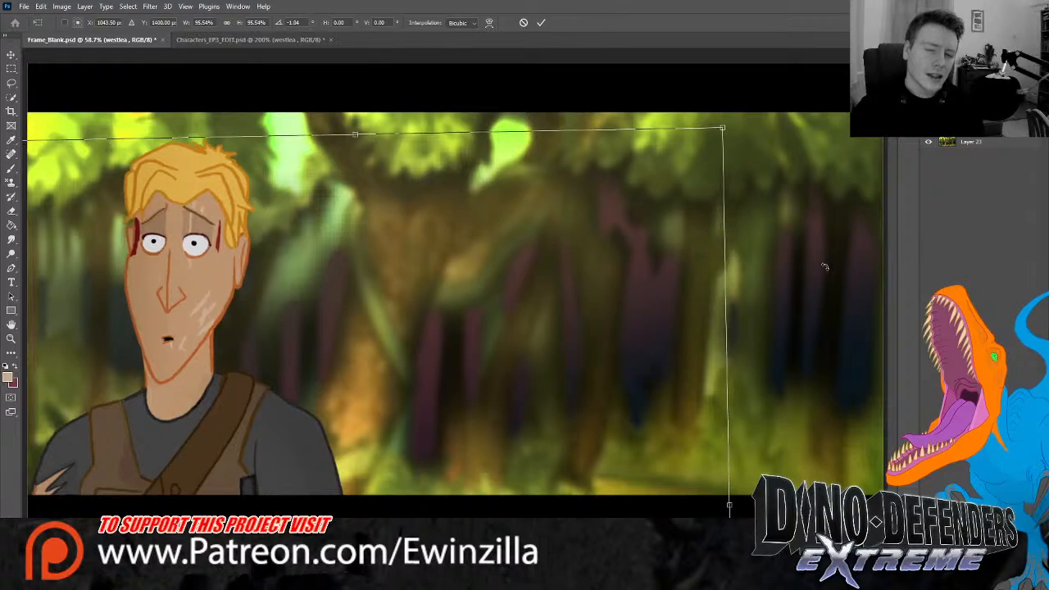
# Smudge the lower eyelid line of the eye beside the thick blood streak into a thinner, cleaner curve
pyautogui.click(11, 338)
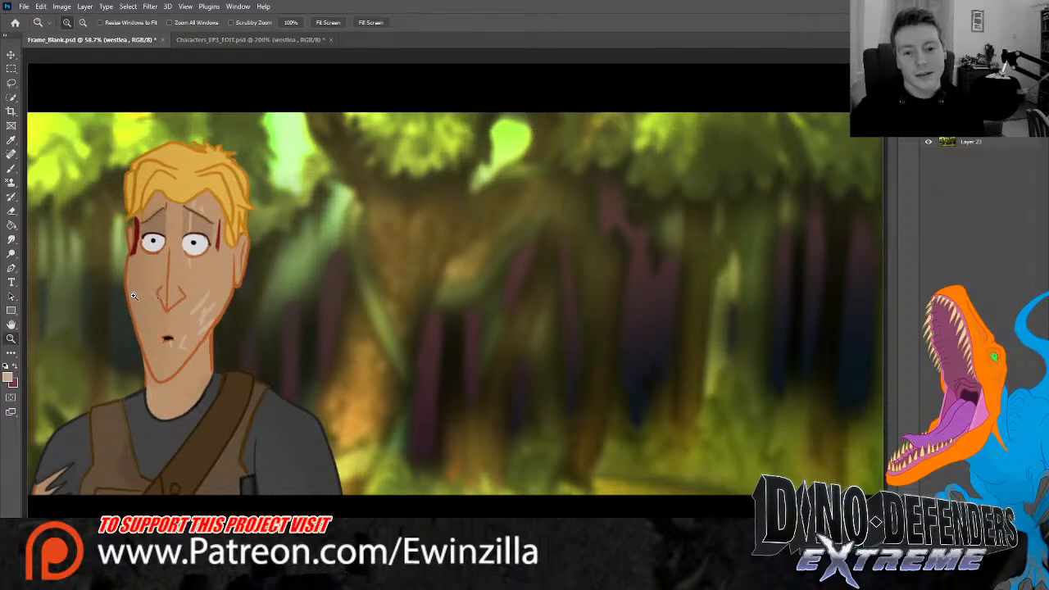
pyautogui.click(122, 299)
pyautogui.click(121, 298)
pyautogui.click(120, 298)
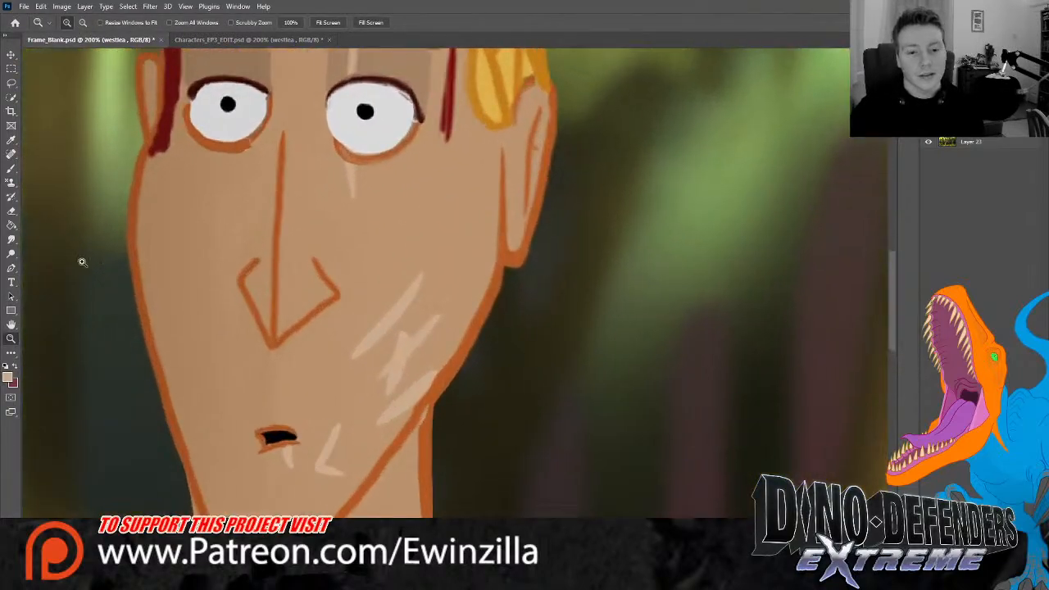
pyautogui.scroll(3, 96, 309)
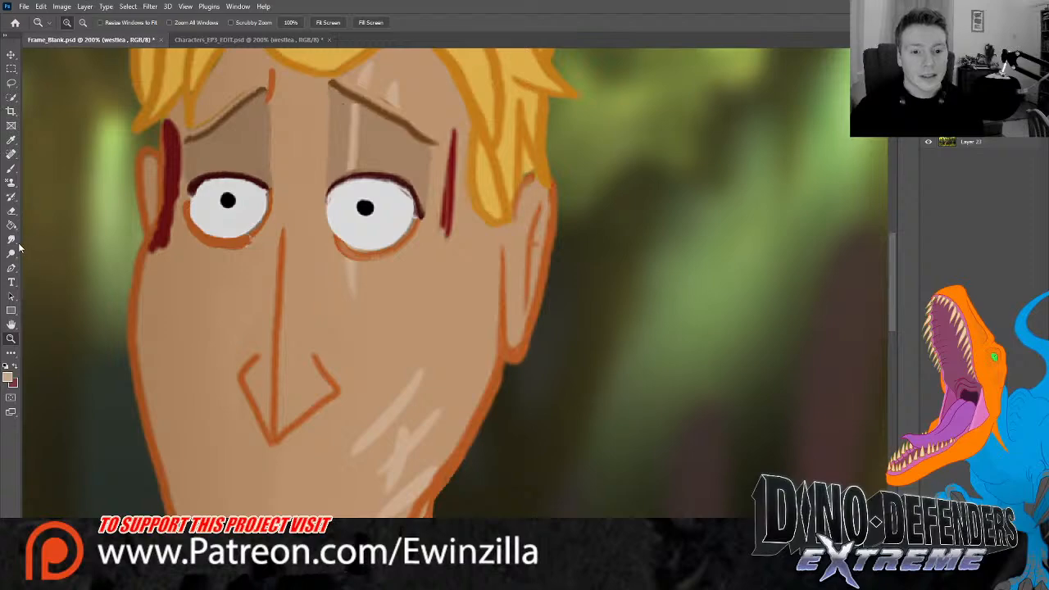
pyautogui.click(11, 239)
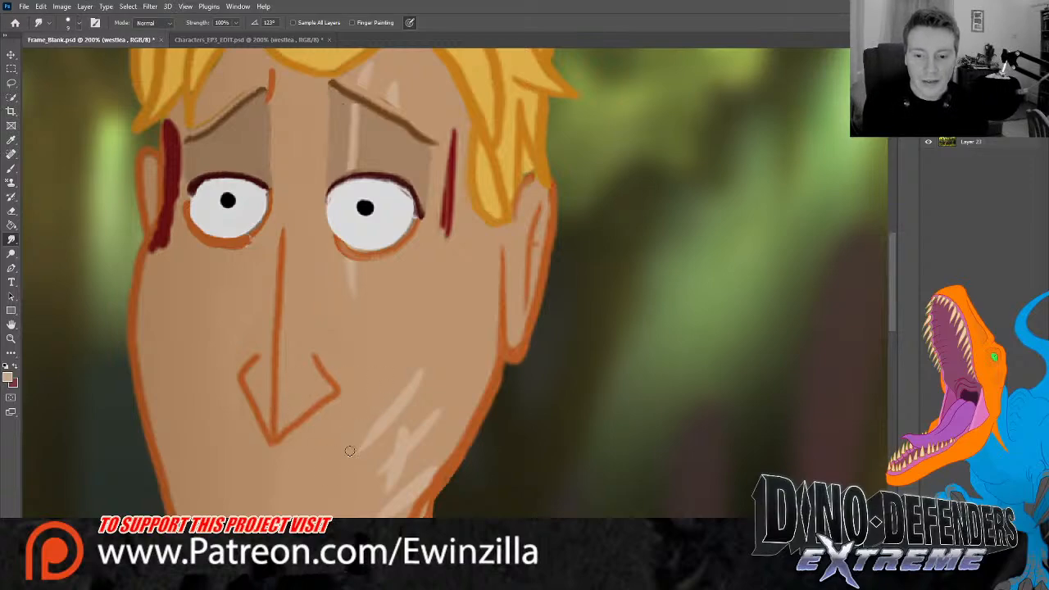
pyautogui.moveTo(244, 239)
pyautogui.mouseDown()
pyautogui.moveTo(269, 194)
pyautogui.moveTo(242, 241)
pyautogui.moveTo(251, 240)
pyautogui.moveTo(267, 195)
pyautogui.moveTo(233, 225)
pyautogui.moveTo(250, 228)
pyautogui.moveTo(274, 194)
pyautogui.mouseUp()
pyautogui.moveTo(216, 212)
pyautogui.mouseDown()
pyautogui.moveTo(199, 204)
pyautogui.moveTo(222, 227)
pyautogui.moveTo(254, 222)
pyautogui.mouseUp()
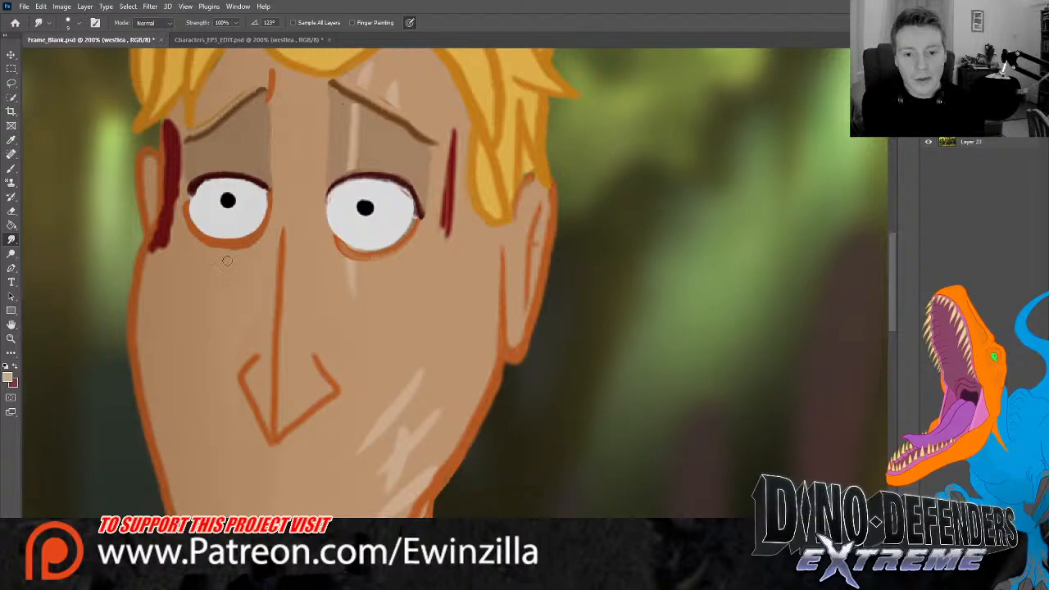
pyautogui.moveTo(185, 226)
pyautogui.mouseDown()
pyautogui.moveTo(208, 246)
pyautogui.moveTo(238, 251)
pyautogui.moveTo(266, 236)
pyautogui.moveTo(281, 181)
pyautogui.mouseUp()
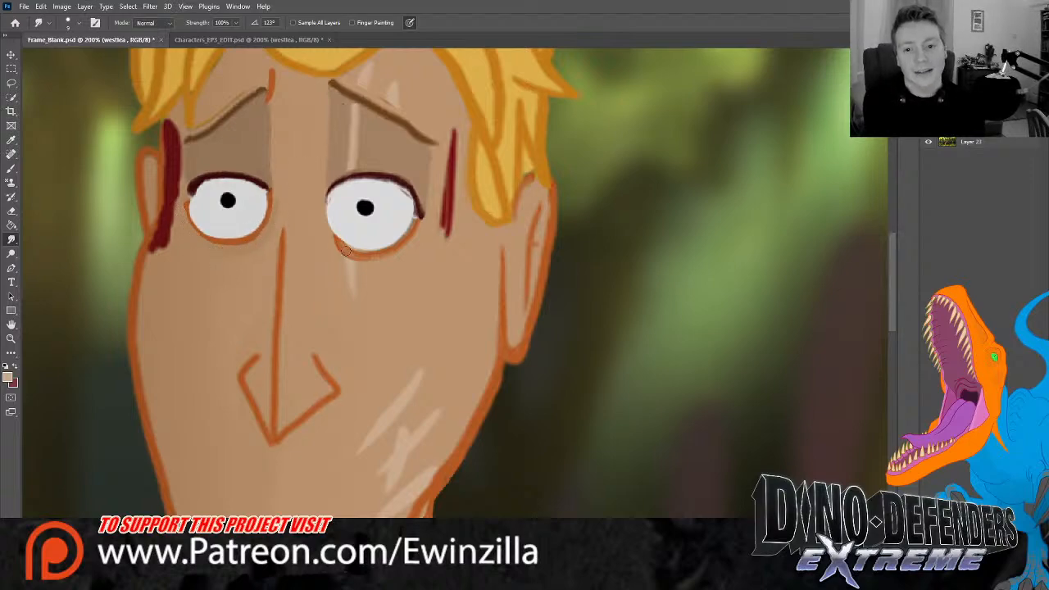
# Smudge the upper and lower lid lines of the eye above the scarred cheek into smooth, rounded edges
pyautogui.moveTo(343, 249)
pyautogui.mouseDown()
pyautogui.moveTo(373, 254)
pyautogui.moveTo(355, 251)
pyautogui.moveTo(405, 240)
pyautogui.moveTo(420, 218)
pyautogui.moveTo(376, 189)
pyautogui.moveTo(342, 191)
pyautogui.moveTo(373, 180)
pyautogui.moveTo(402, 190)
pyautogui.moveTo(413, 212)
pyautogui.mouseUp()
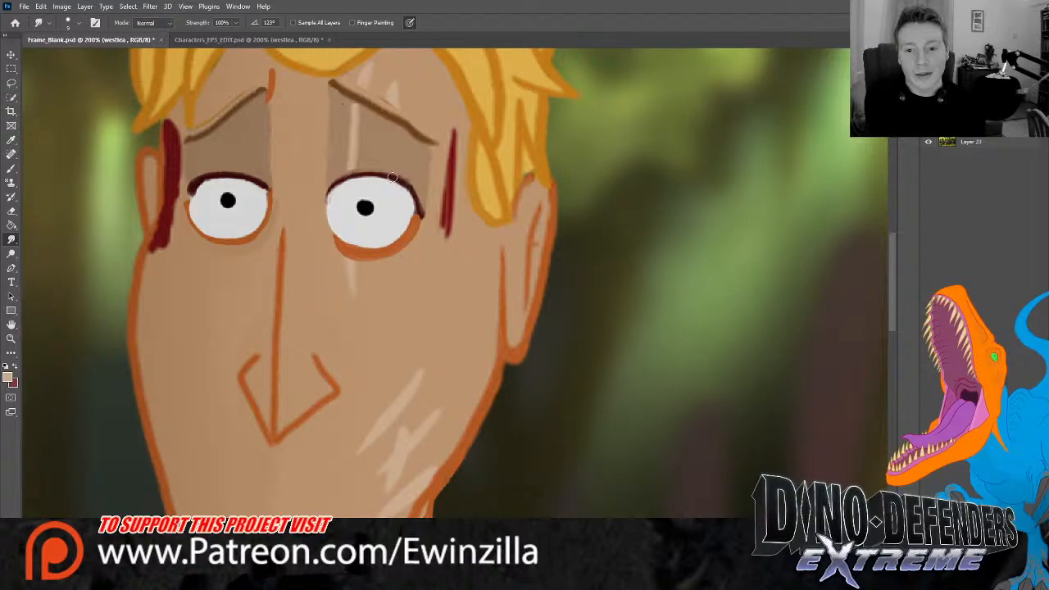
pyautogui.moveTo(393, 178); pyautogui.dragTo(419, 214)
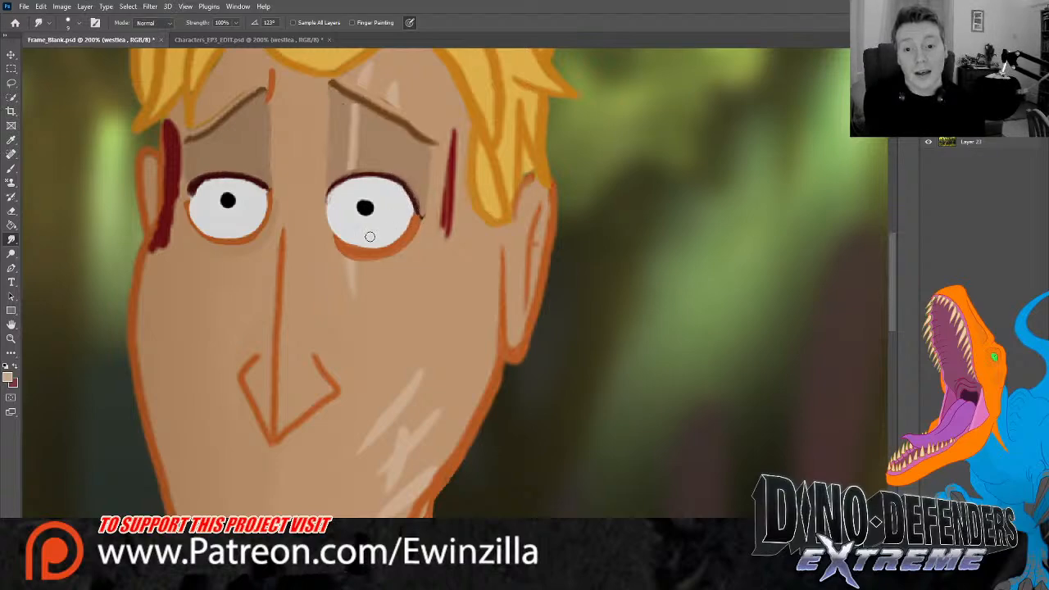
pyautogui.moveTo(352, 243); pyautogui.dragTo(409, 214)
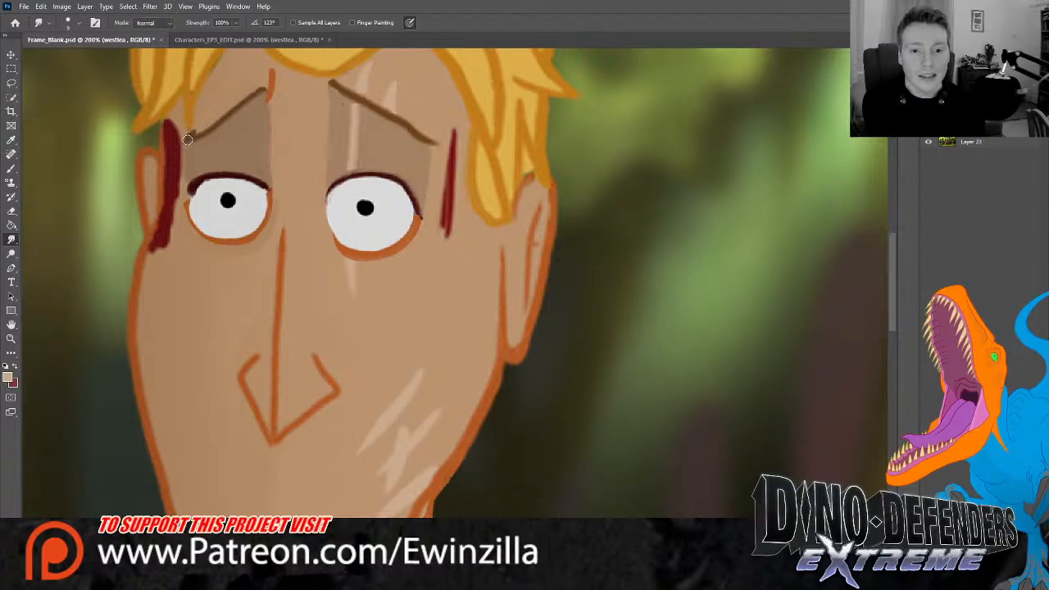
# Smudge along both eyebrows to straighten and smooth their slanted brown lines
pyautogui.moveTo(195, 136); pyautogui.dragTo(266, 89)
pyautogui.moveTo(199, 137)
pyautogui.mouseDown()
pyautogui.moveTo(260, 92)
pyautogui.moveTo(209, 109)
pyautogui.moveTo(200, 122)
pyautogui.moveTo(261, 87)
pyautogui.moveTo(193, 133)
pyautogui.moveTo(271, 90)
pyautogui.mouseUp()
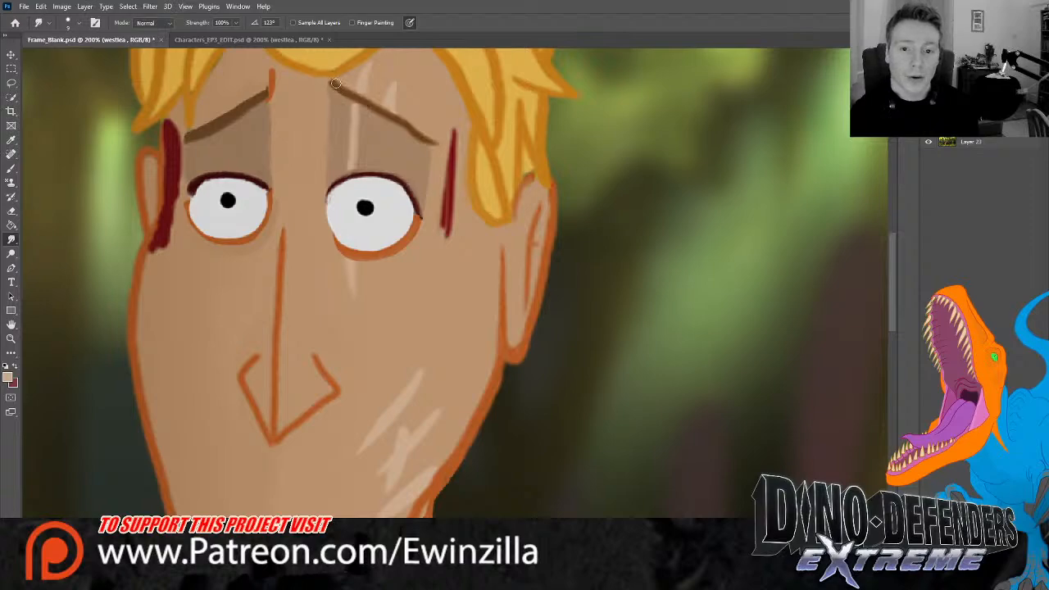
pyautogui.moveTo(337, 85)
pyautogui.mouseDown()
pyautogui.moveTo(433, 150)
pyautogui.moveTo(417, 119)
pyautogui.mouseUp()
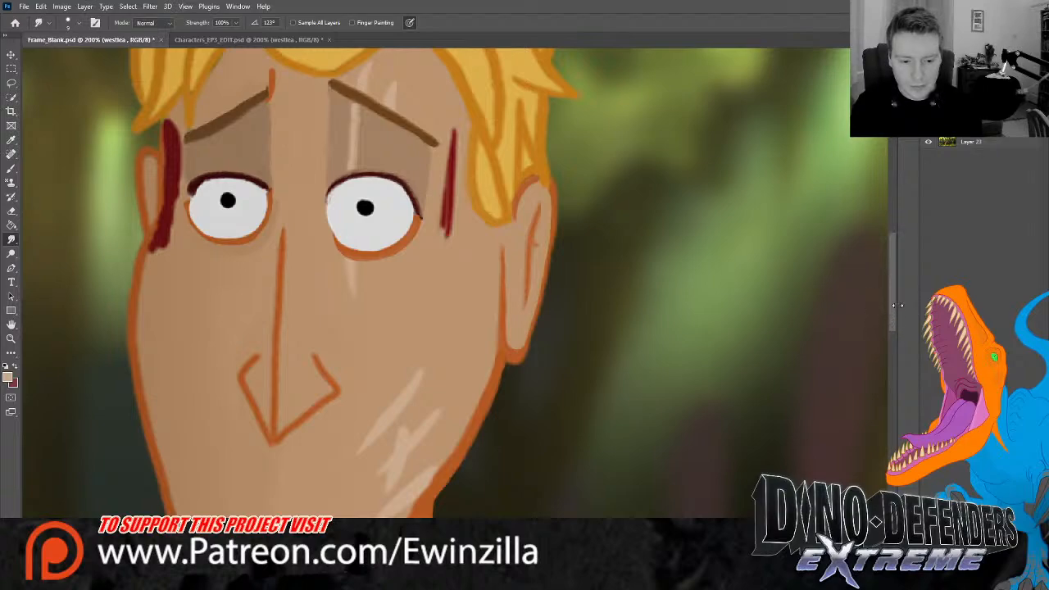
# Smudge the orange neck outline up to the jaw to join the two lines cleanly
pyautogui.scroll(-5, 873, 344)
pyautogui.scroll(-2, 871, 348)
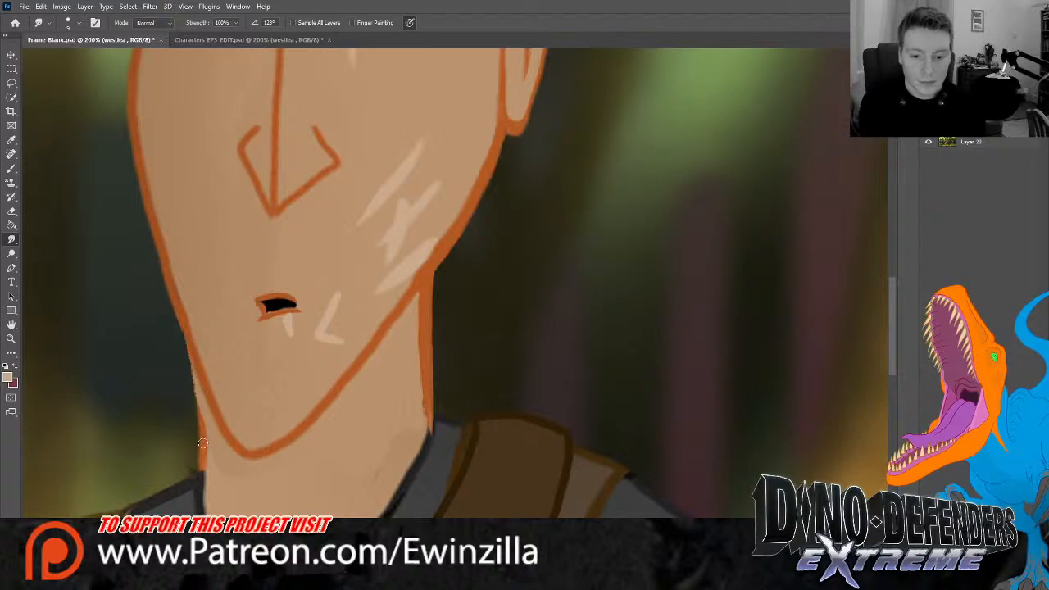
pyautogui.moveTo(204, 449); pyautogui.dragTo(192, 353)
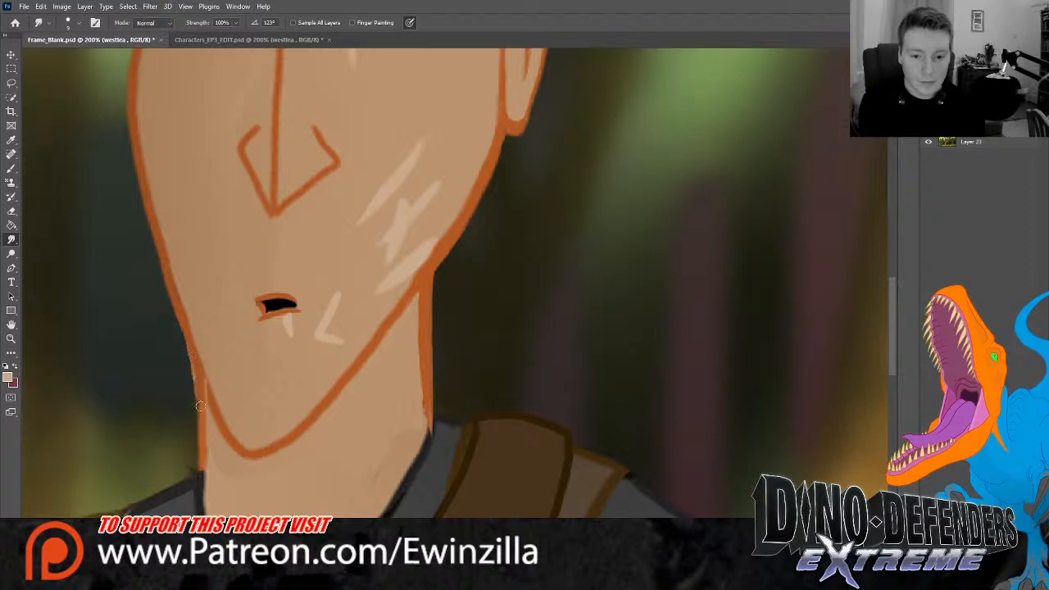
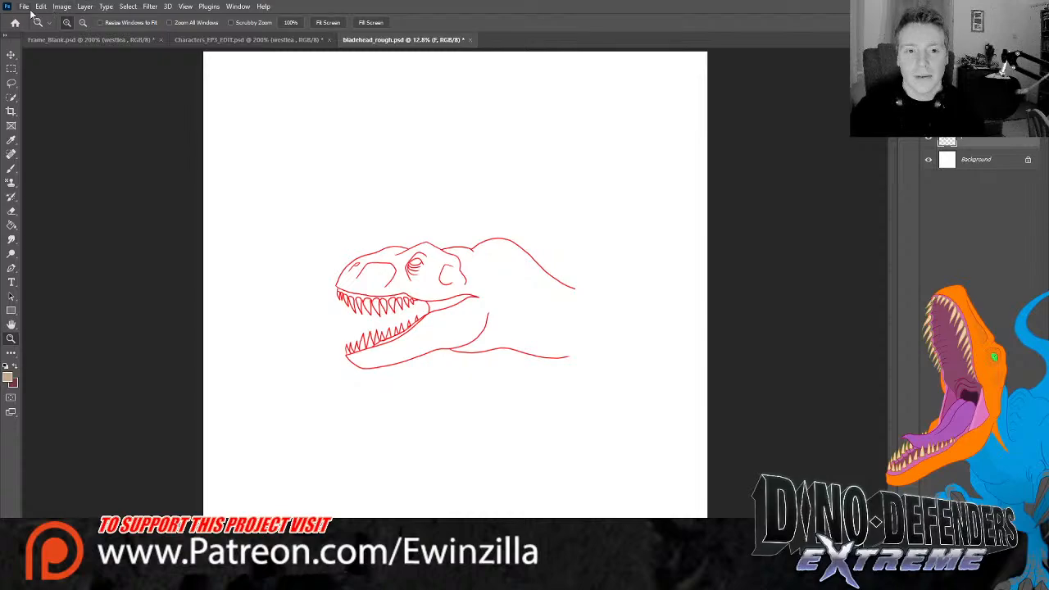
# Save the dinosaur sketch bladehead_rough.psd and close it
pyautogui.hotkey('ctrl', 's')
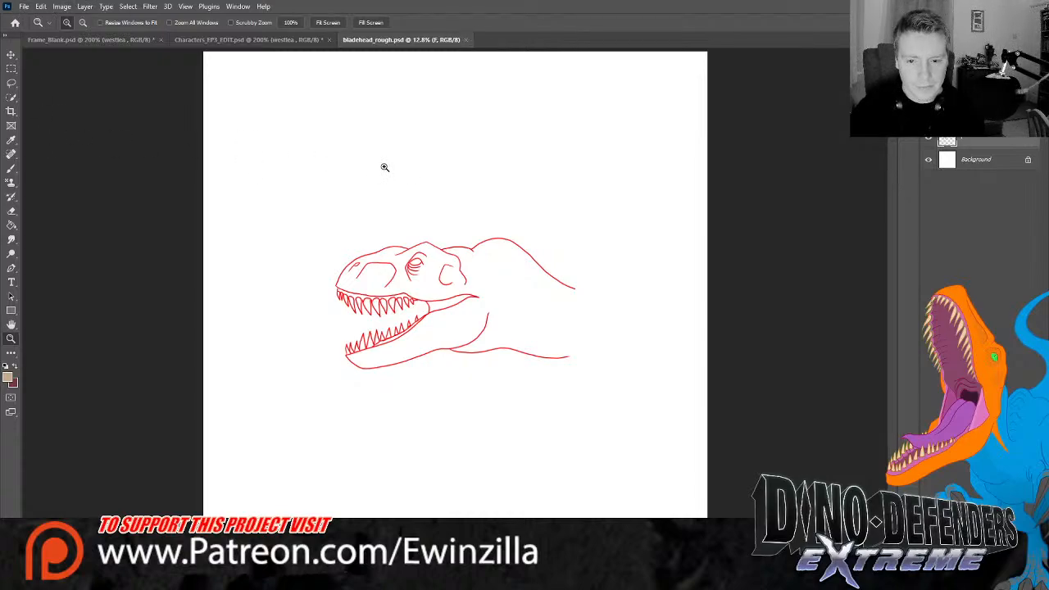
pyautogui.click(466, 39)
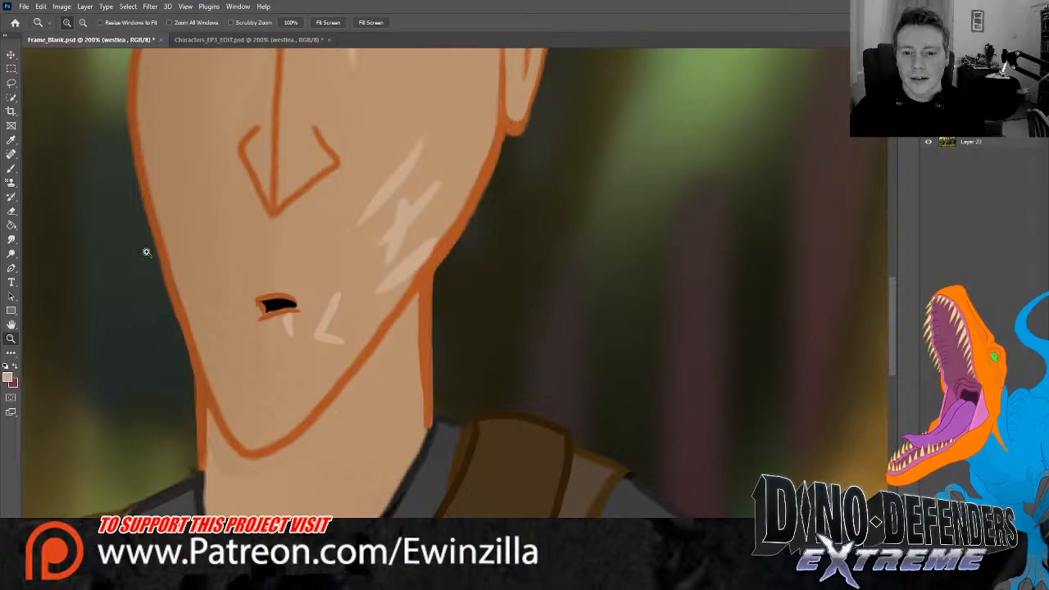
# Paint small pale-blue sweat drops on the forehead, temples and cheek with the Brush at 4% opacity
pyautogui.click(336, 24)
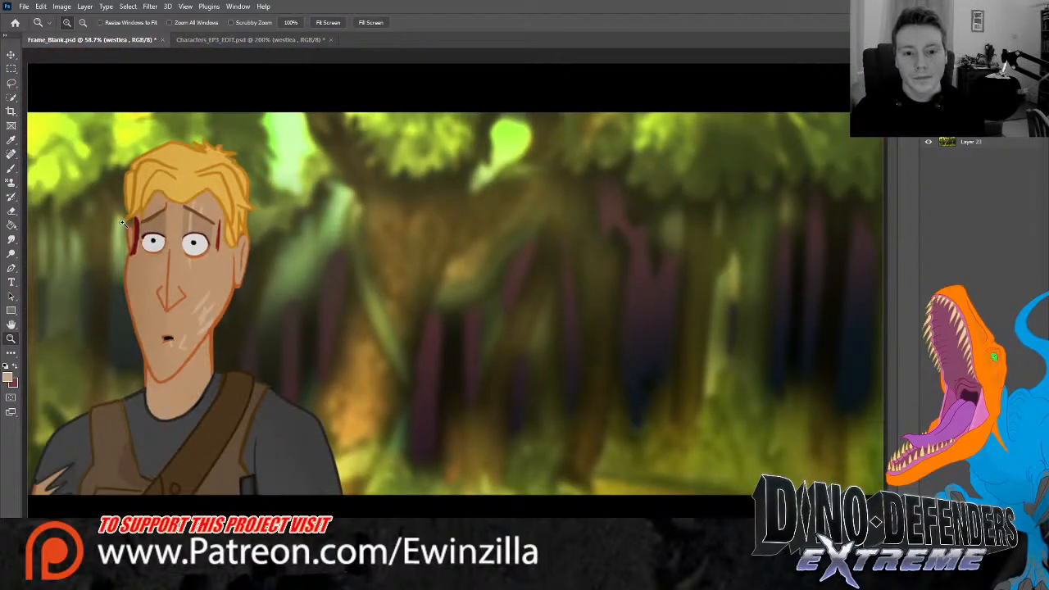
pyautogui.click(121, 223)
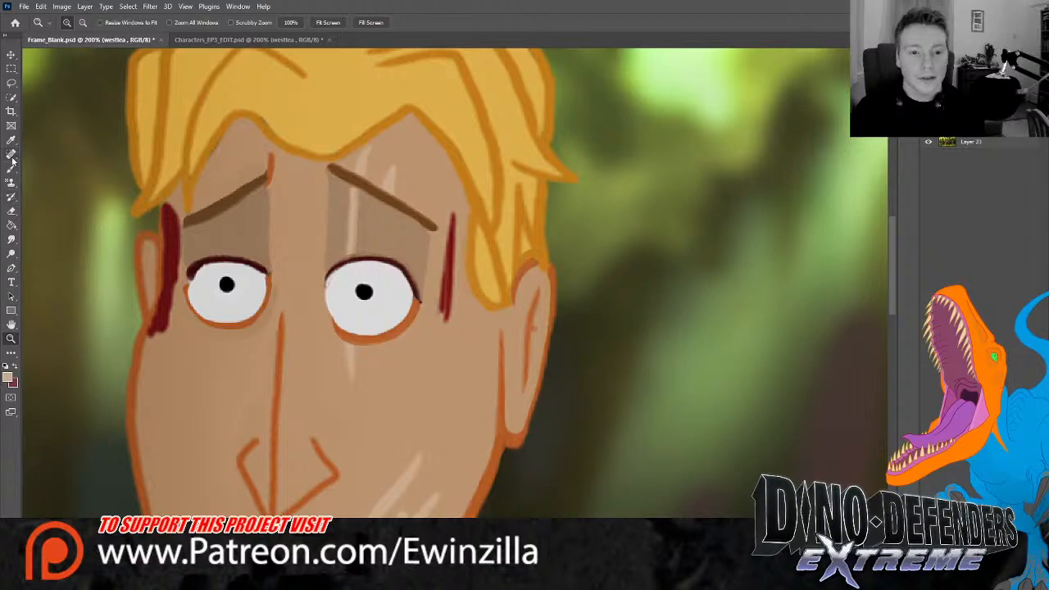
pyautogui.click(12, 169)
pyautogui.press('i')
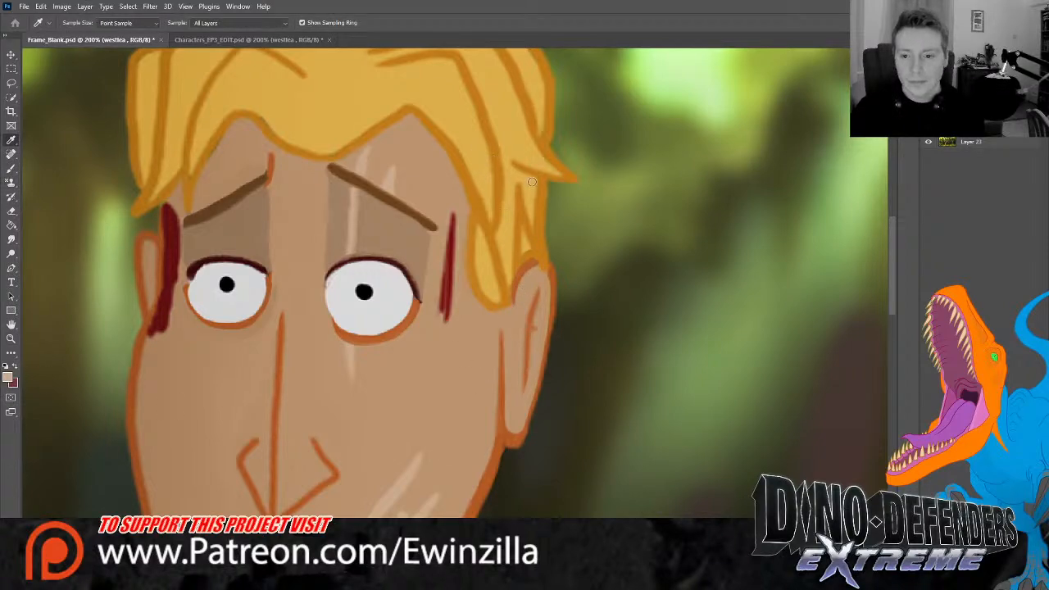
pyautogui.click(12, 168)
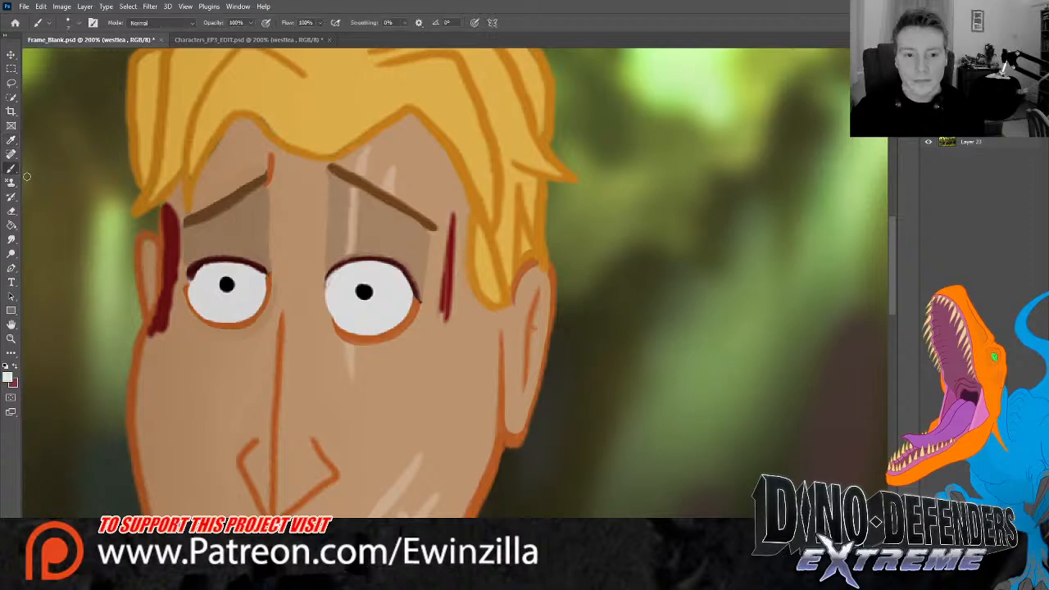
pyautogui.press('1')
pyautogui.press('5')
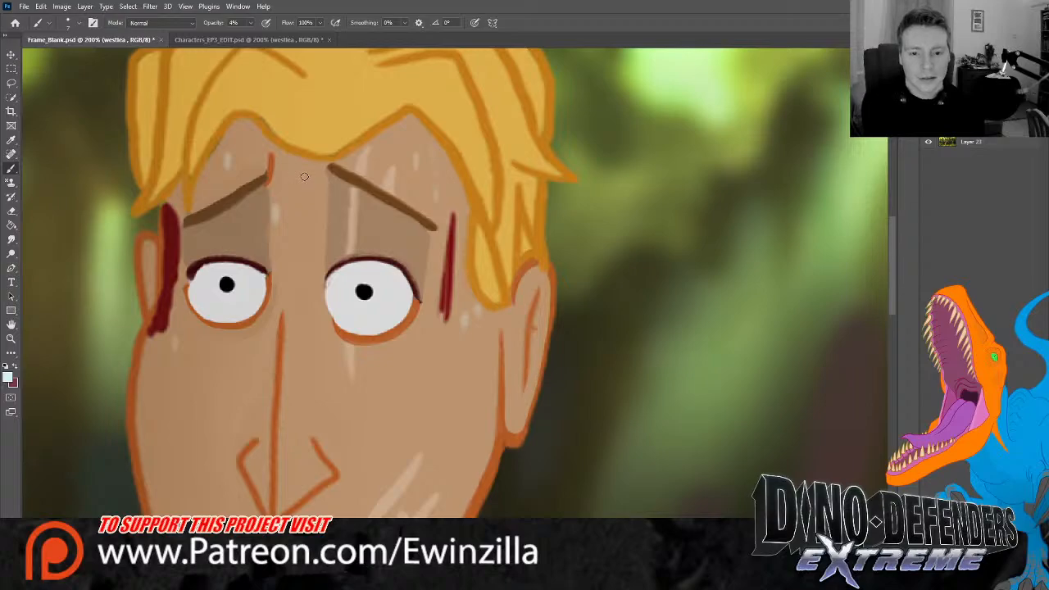
# Paint a small white highlight dot on each pupil with the Brush at 100% opacity
pyautogui.click(11, 338)
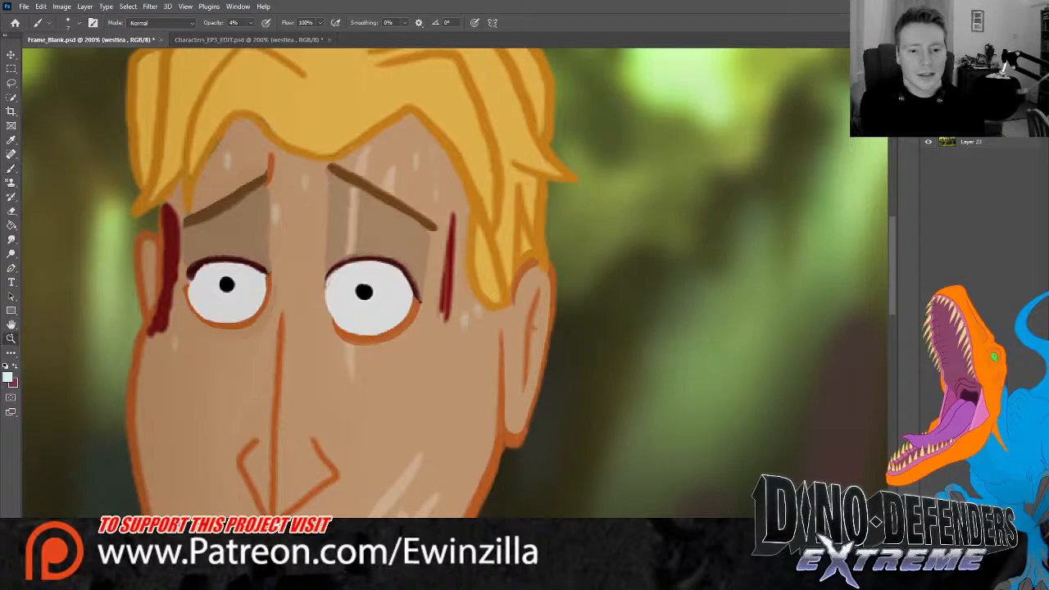
pyautogui.click(328, 22)
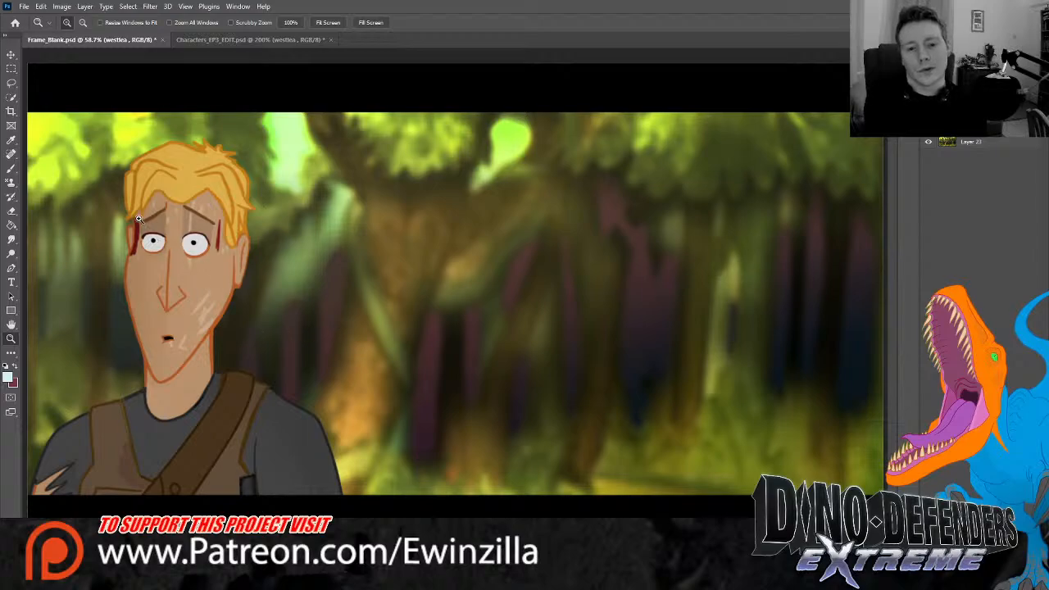
pyautogui.moveTo(141, 221); pyautogui.dragTo(141, 223)
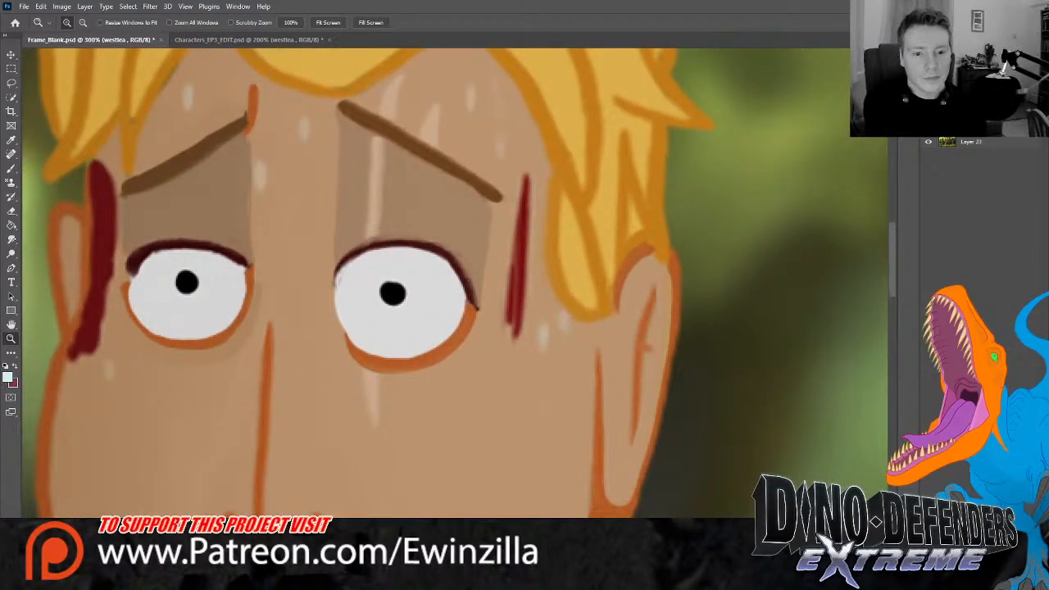
pyautogui.click(10, 239)
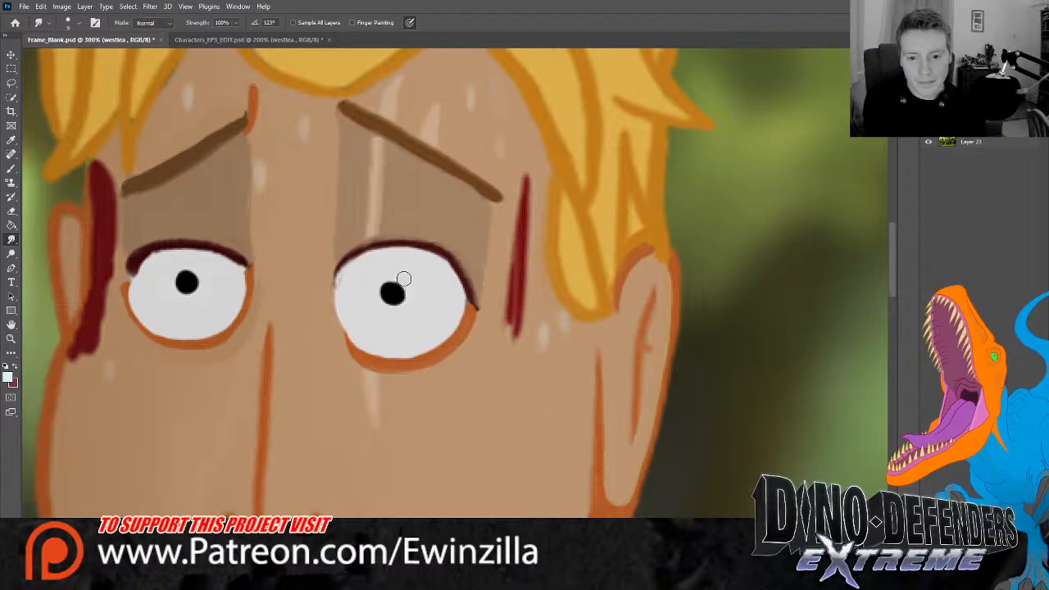
pyautogui.press('b')
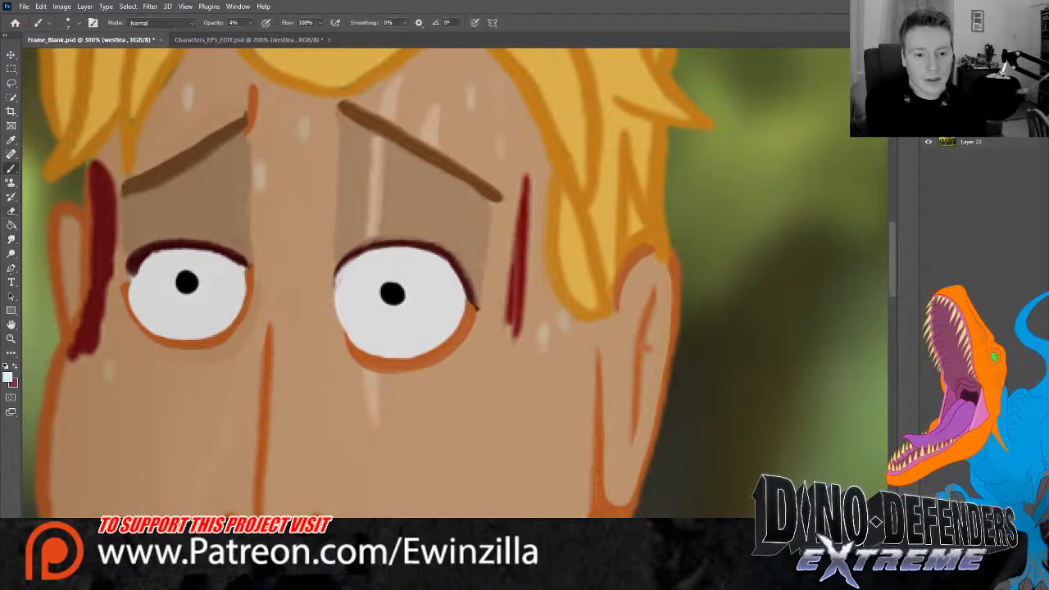
pyautogui.press('i')
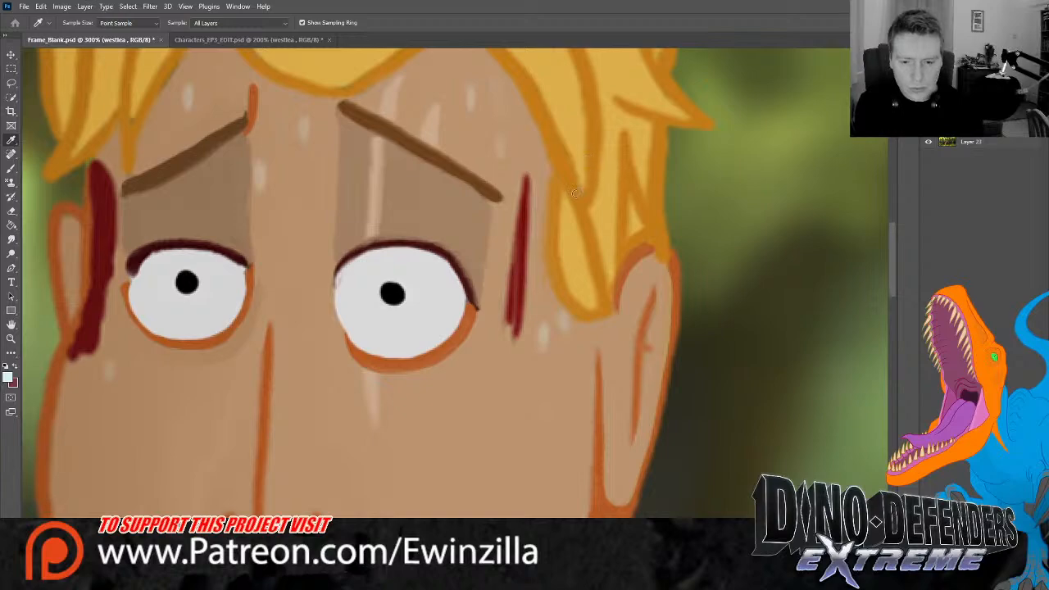
pyautogui.press('b')
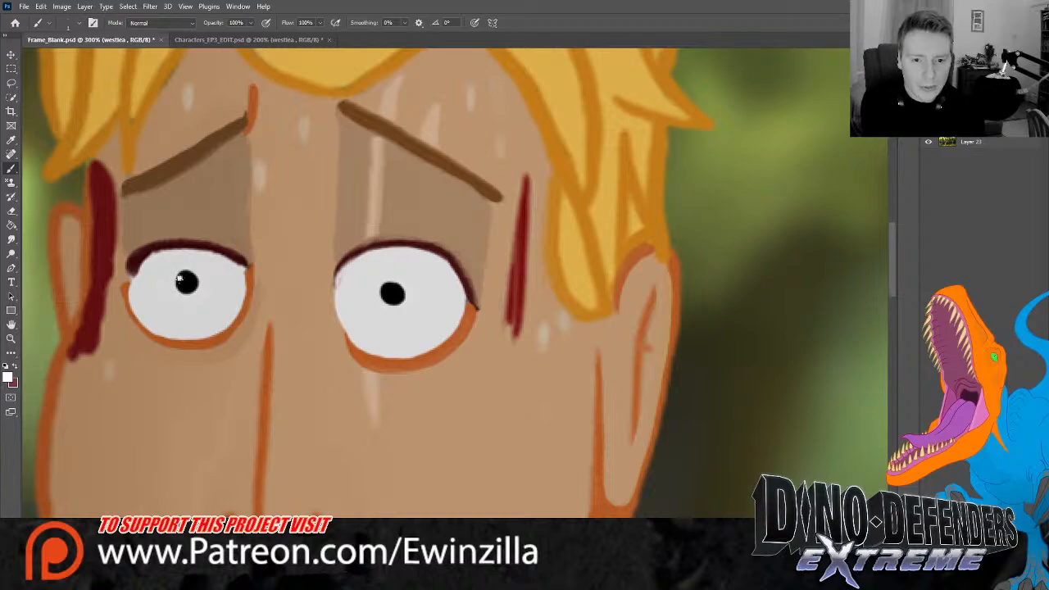
pyautogui.click(385, 291)
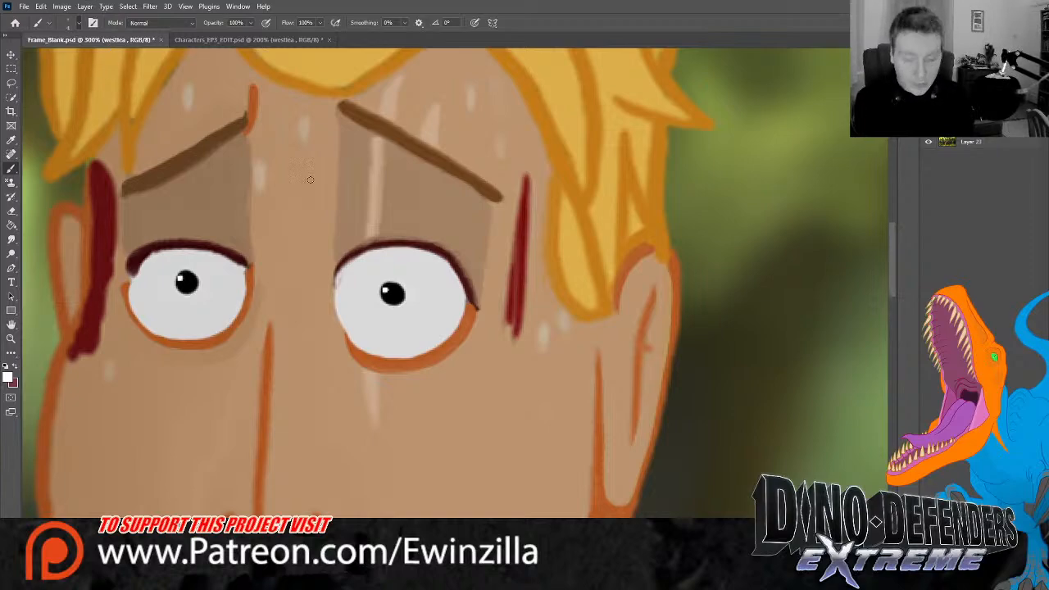
# Paint a curved white highlight along the upper-left edge of the left eyeball, undoing the strokes that miss the rim
pyautogui.moveTo(197, 248); pyautogui.dragTo(125, 287)
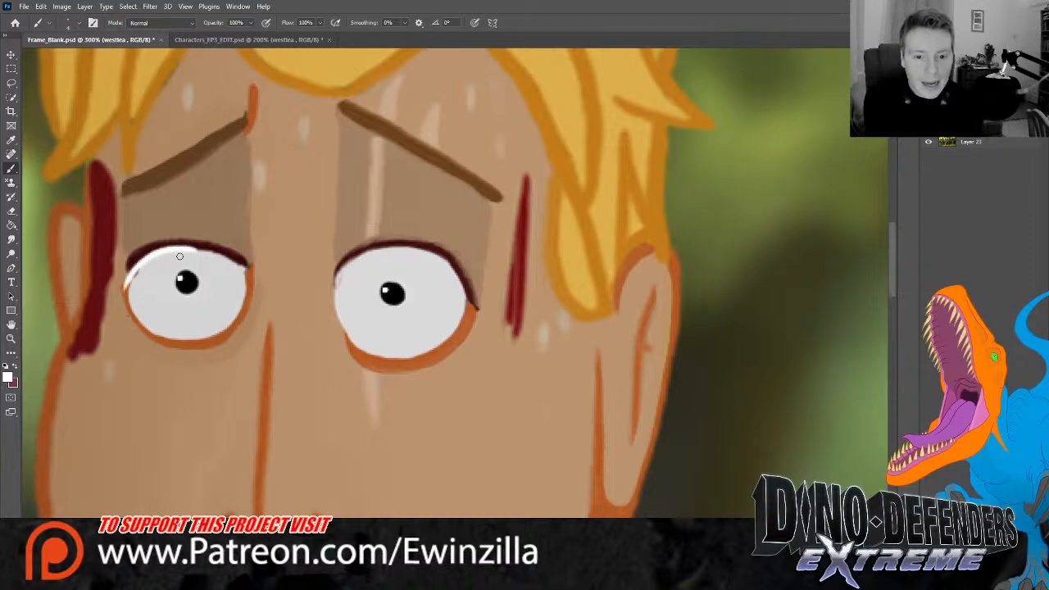
pyautogui.hotkey('ctrl', 'z')
pyautogui.moveTo(178, 252)
pyautogui.mouseDown()
pyautogui.moveTo(134, 299)
pyautogui.moveTo(141, 323)
pyautogui.mouseUp()
pyautogui.hotkey('ctrl', 'z')
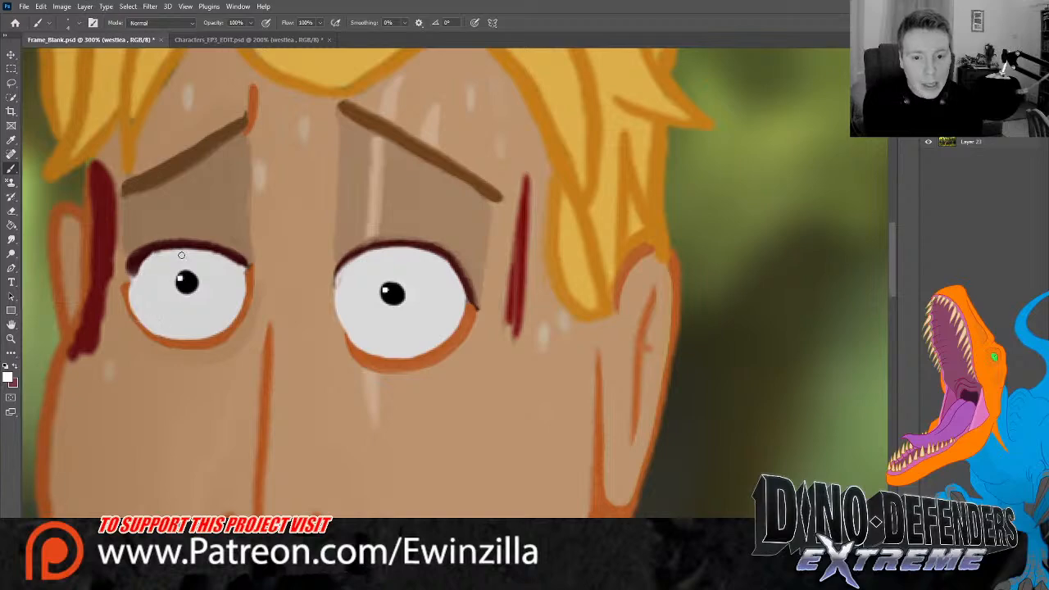
pyautogui.moveTo(179, 254); pyautogui.dragTo(143, 319)
pyautogui.moveTo(180, 248)
pyautogui.mouseDown()
pyautogui.moveTo(140, 267)
pyautogui.moveTo(152, 309)
pyautogui.mouseUp()
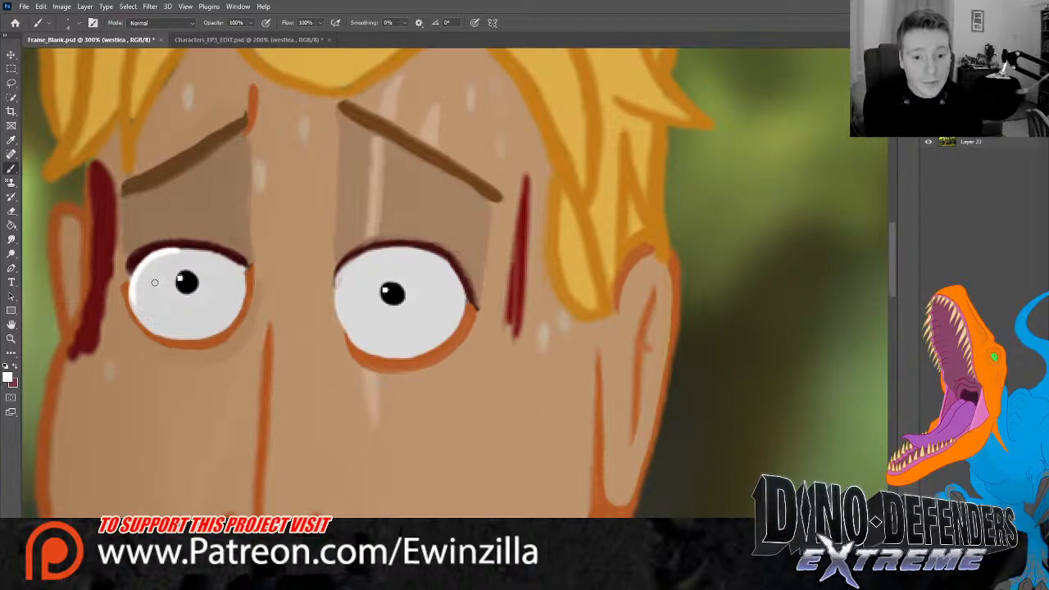
# Paint a matching white highlight along the upper-left rim of the right eyeball, redoing the stroke until it follows the curve
pyautogui.moveTo(386, 251)
pyautogui.mouseDown()
pyautogui.moveTo(338, 303)
pyautogui.moveTo(346, 318)
pyautogui.moveTo(333, 308)
pyautogui.moveTo(343, 330)
pyautogui.mouseUp()
pyautogui.hotkey('ctrl', 'z')
pyautogui.hotkey('ctrl', 'z')
pyautogui.moveTo(385, 251); pyautogui.dragTo(344, 332)
pyautogui.hotkey('ctrl', 'z')
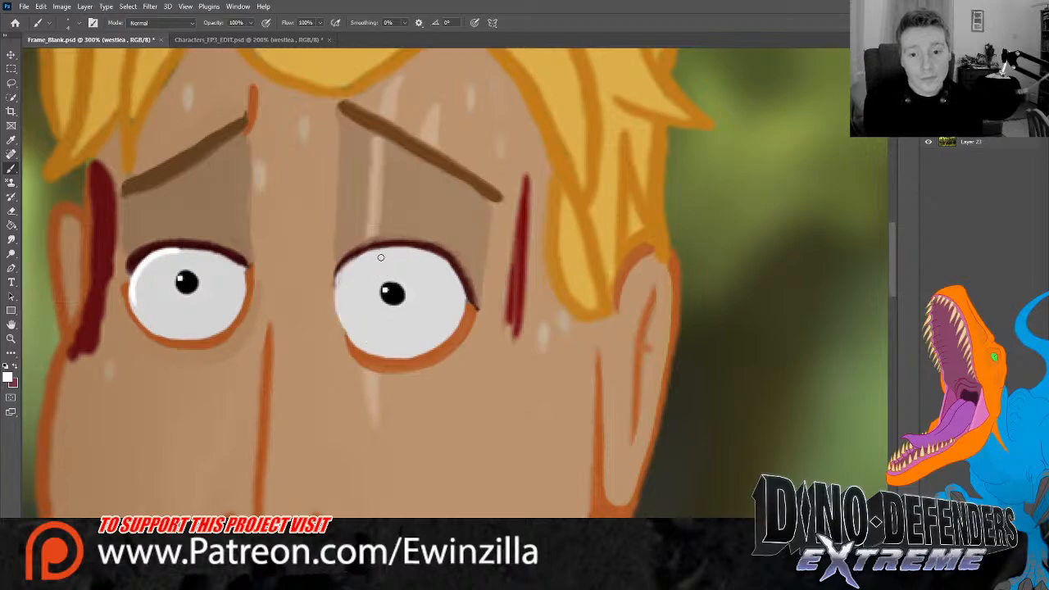
pyautogui.moveTo(382, 251); pyautogui.dragTo(344, 333)
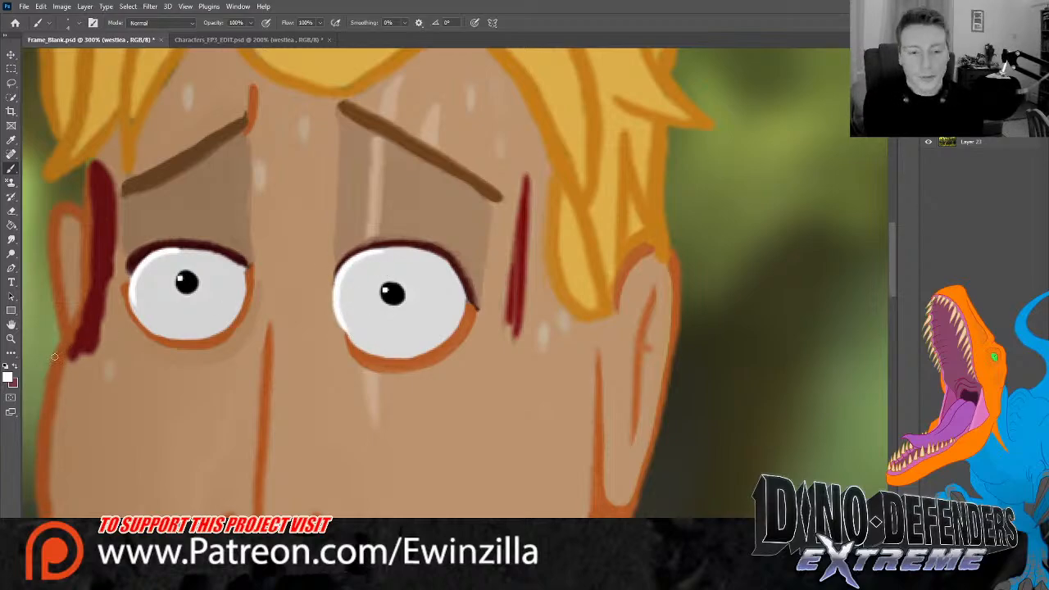
pyautogui.press('z')
pyautogui.hotkey('ctrl', '0')
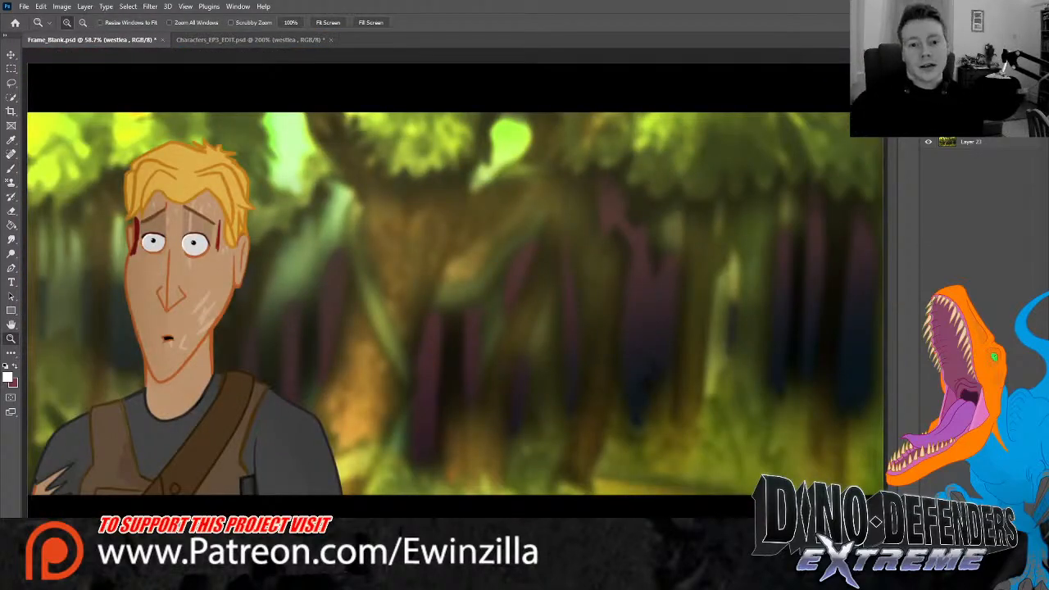
# Smudge along the dark upper lid line of the left eye at 100% strength to smooth it out to both corners
pyautogui.click(135, 231)
pyautogui.click(135, 231)
pyautogui.hotkey('ctrl', '0')
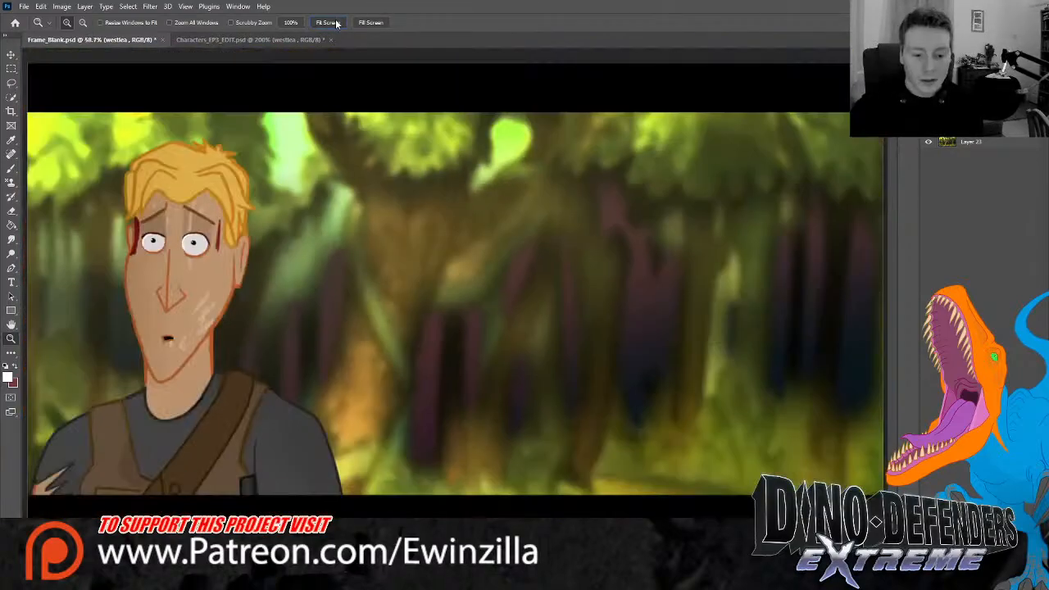
pyautogui.click(82, 305)
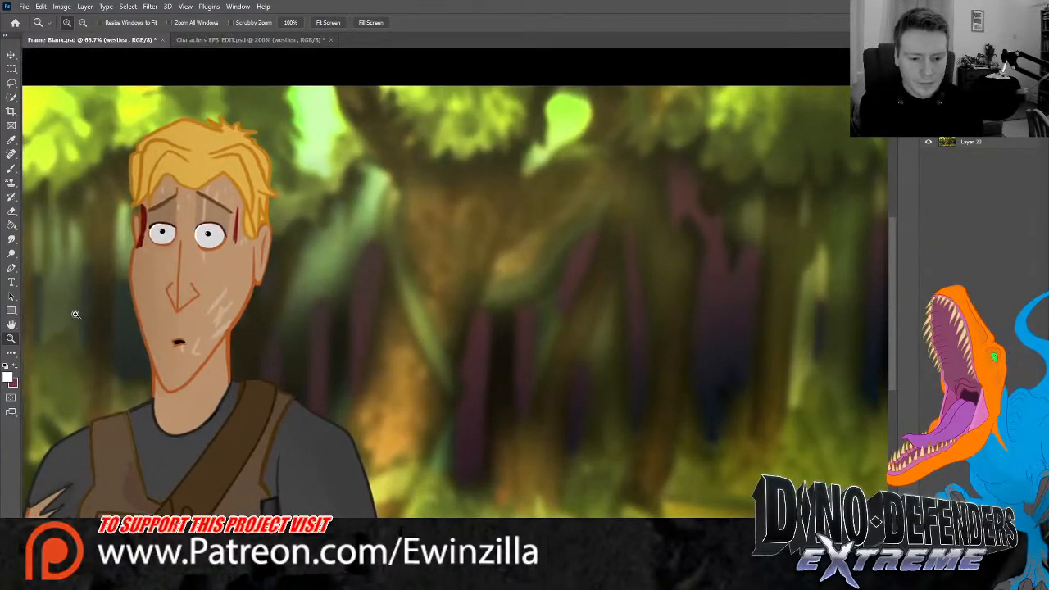
pyautogui.click(77, 305)
pyautogui.click(72, 316)
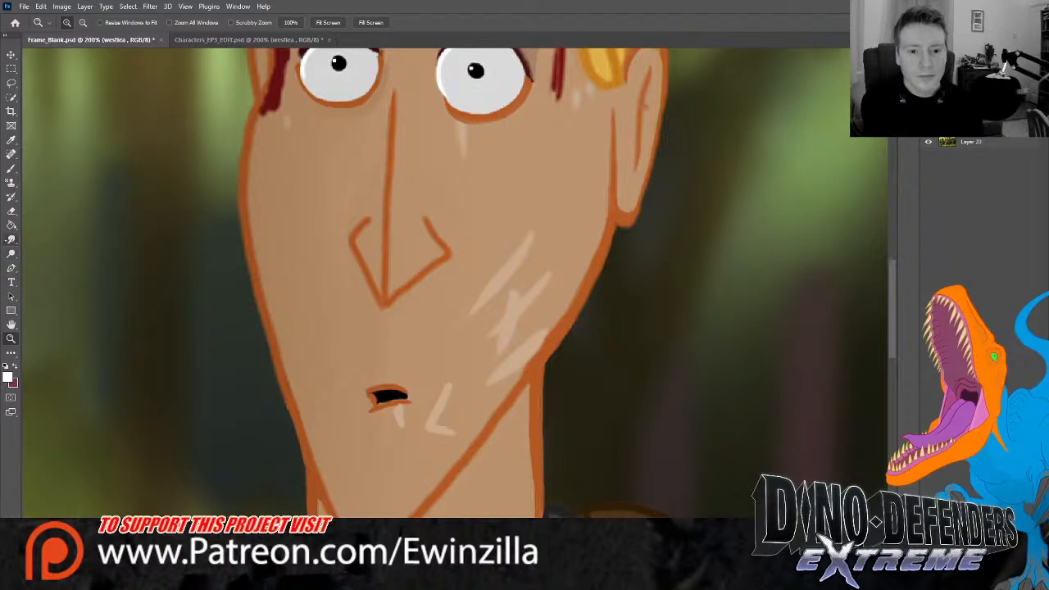
pyautogui.press('r')
pyautogui.scroll(3, 357, 205)
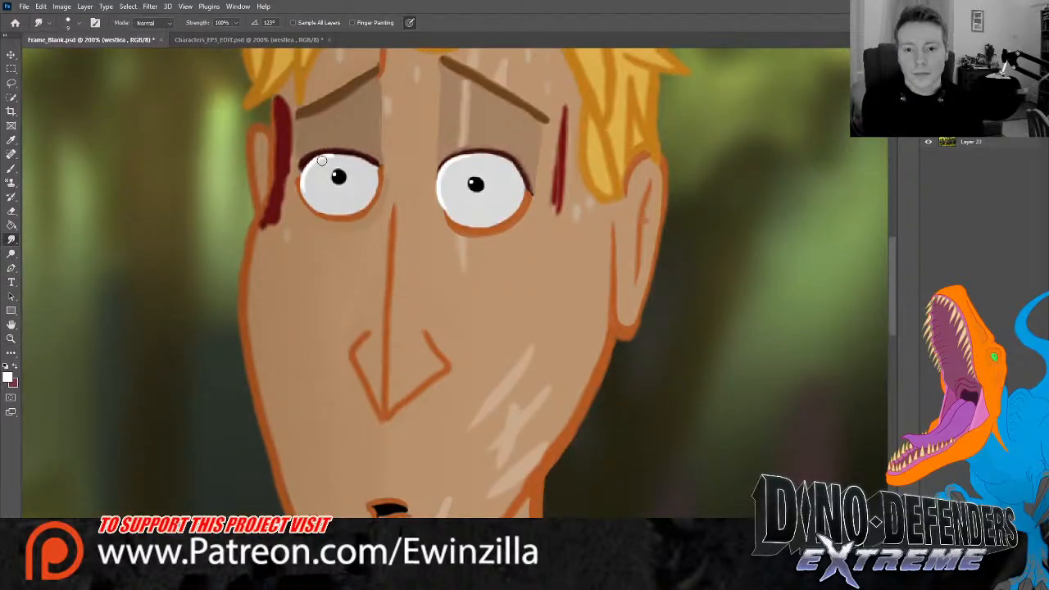
pyautogui.moveTo(313, 156)
pyautogui.mouseDown()
pyautogui.moveTo(354, 153)
pyautogui.moveTo(388, 166)
pyautogui.mouseUp()
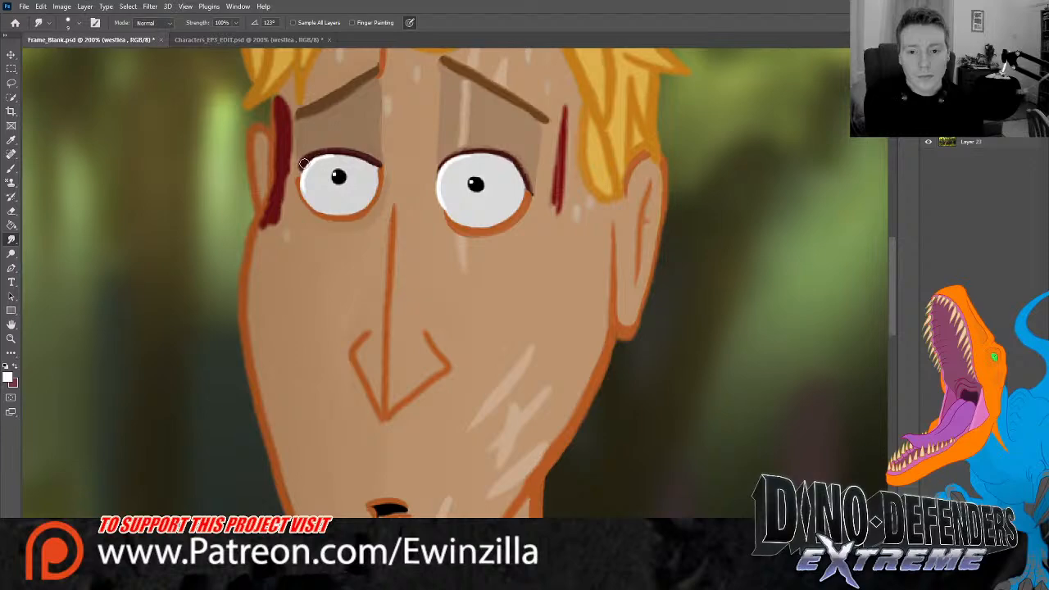
pyautogui.moveTo(301, 160)
pyautogui.mouseDown()
pyautogui.moveTo(336, 154)
pyautogui.moveTo(386, 167)
pyautogui.mouseUp()
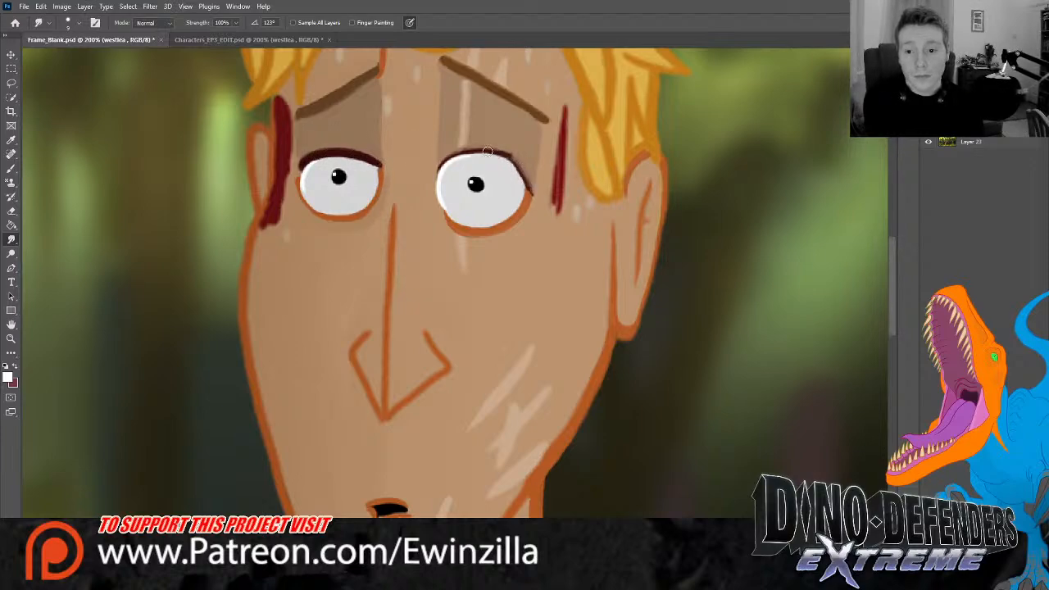
# Smudge the dark upper lid line of the right eye with a finer tip to even its curve against the white
pyautogui.moveTo(438, 169)
pyautogui.mouseDown()
pyautogui.moveTo(456, 156)
pyautogui.moveTo(504, 154)
pyautogui.mouseUp()
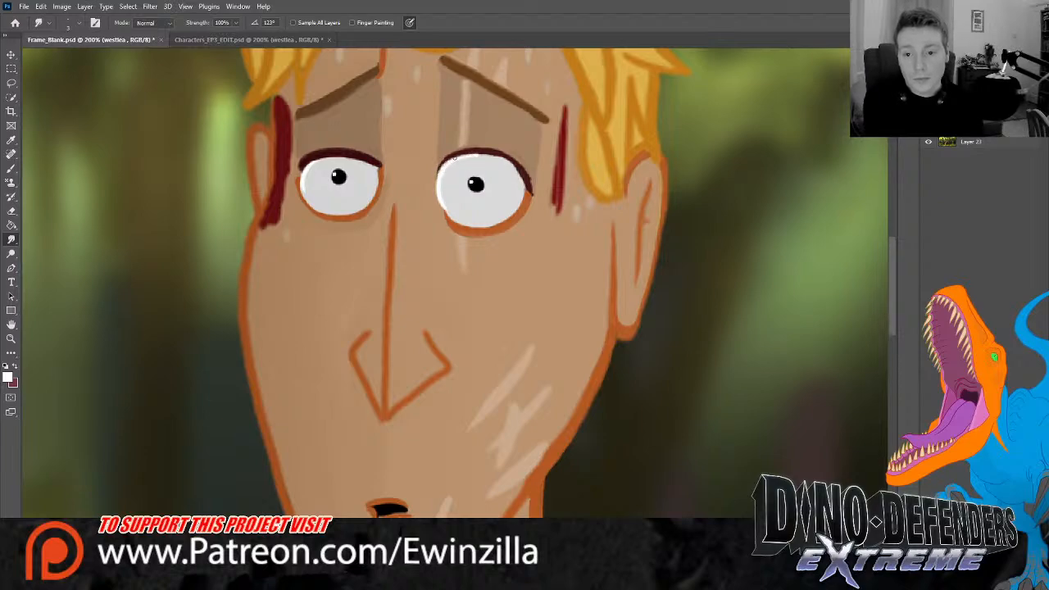
pyautogui.moveTo(478, 154)
pyautogui.mouseDown()
pyautogui.moveTo(497, 156)
pyautogui.moveTo(474, 153)
pyautogui.mouseUp()
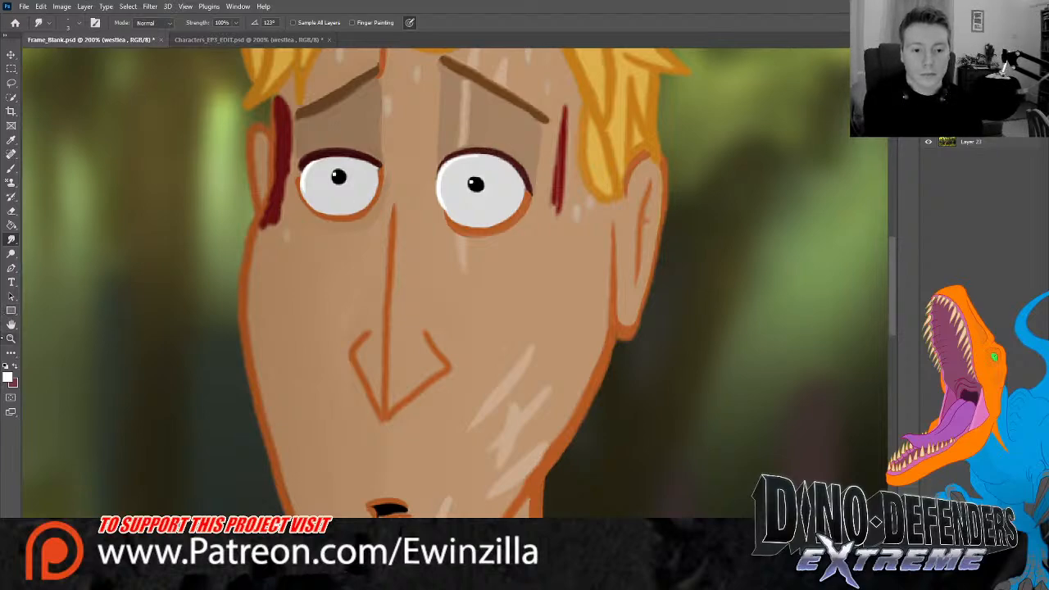
pyautogui.click(11, 338)
pyautogui.click(11, 239)
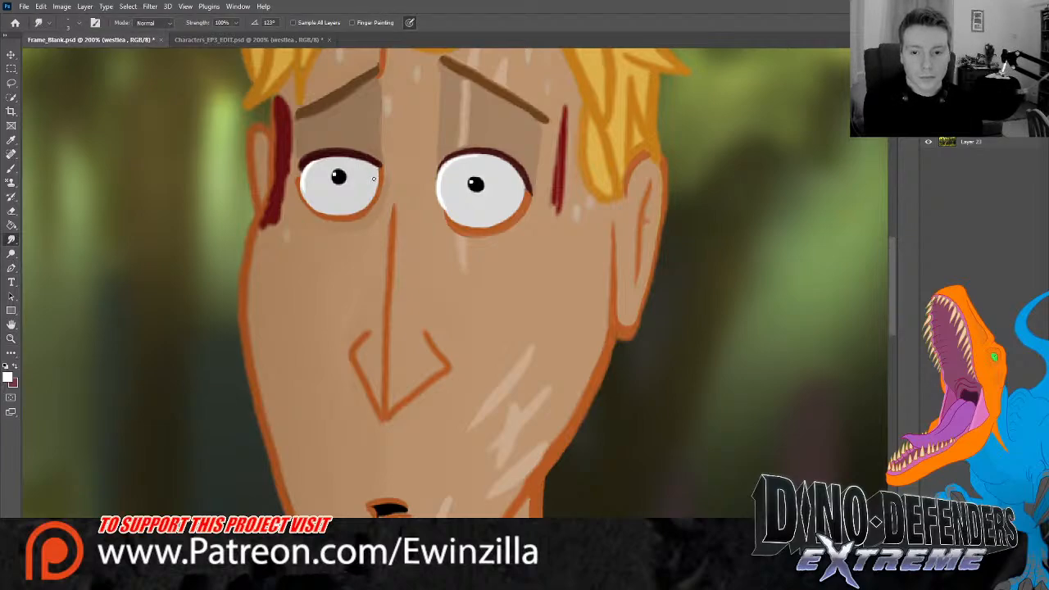
pyautogui.click(11, 338)
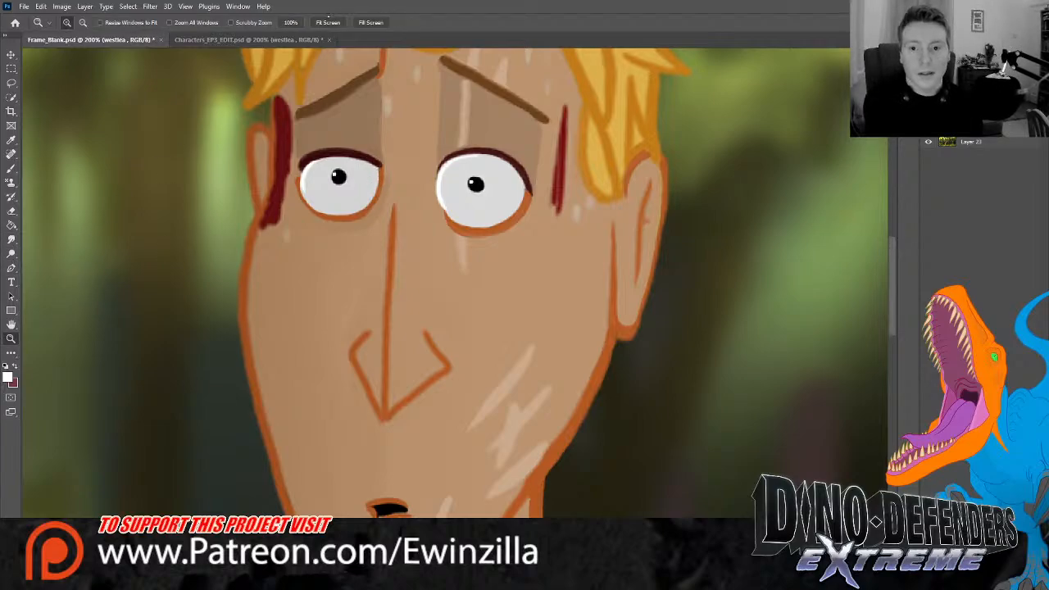
pyautogui.click(328, 22)
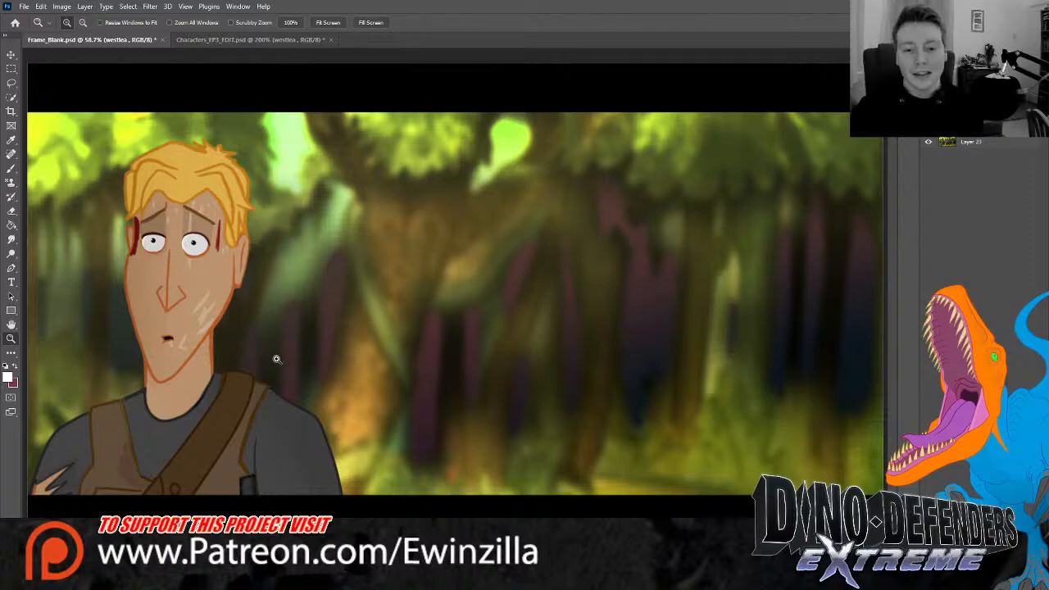
# Switch to Characters_EP3_EDIT.psd and look over the character sheet, closing in on the black-haired woman's drawings
pyautogui.click(300, 40)
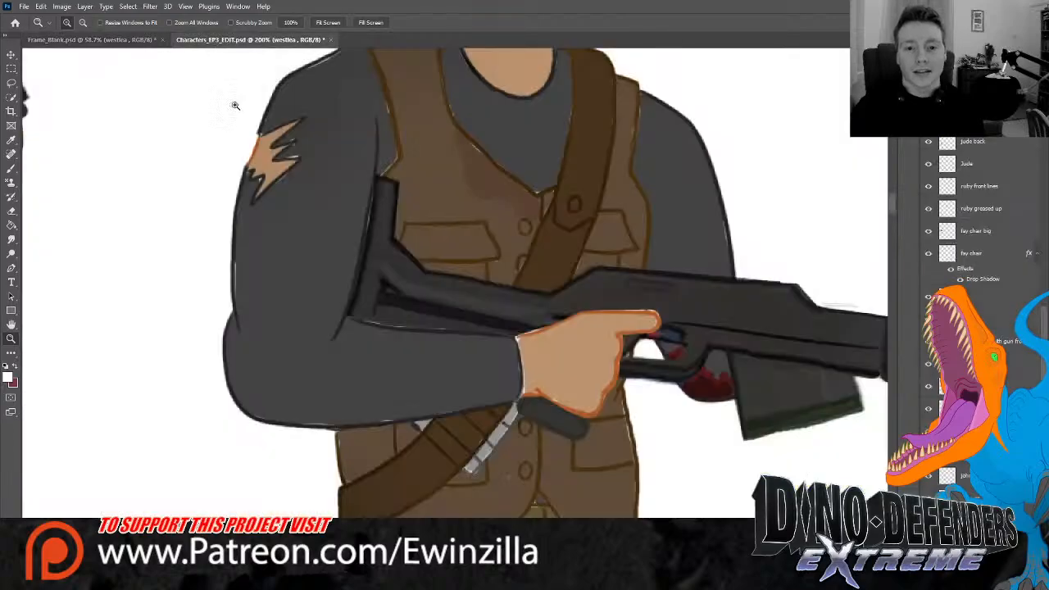
pyautogui.click(328, 22)
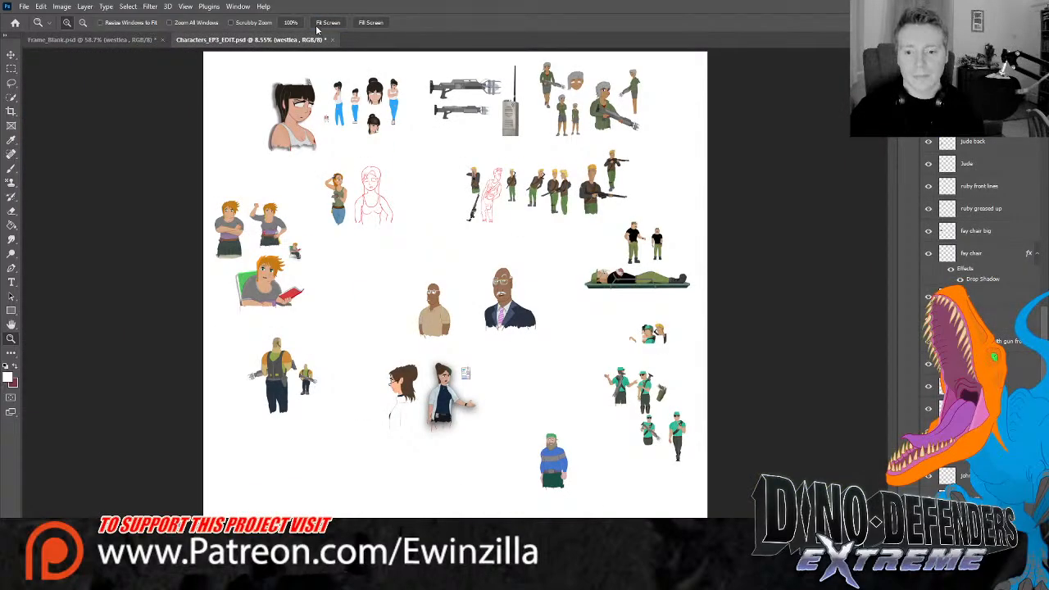
pyautogui.click(639, 287)
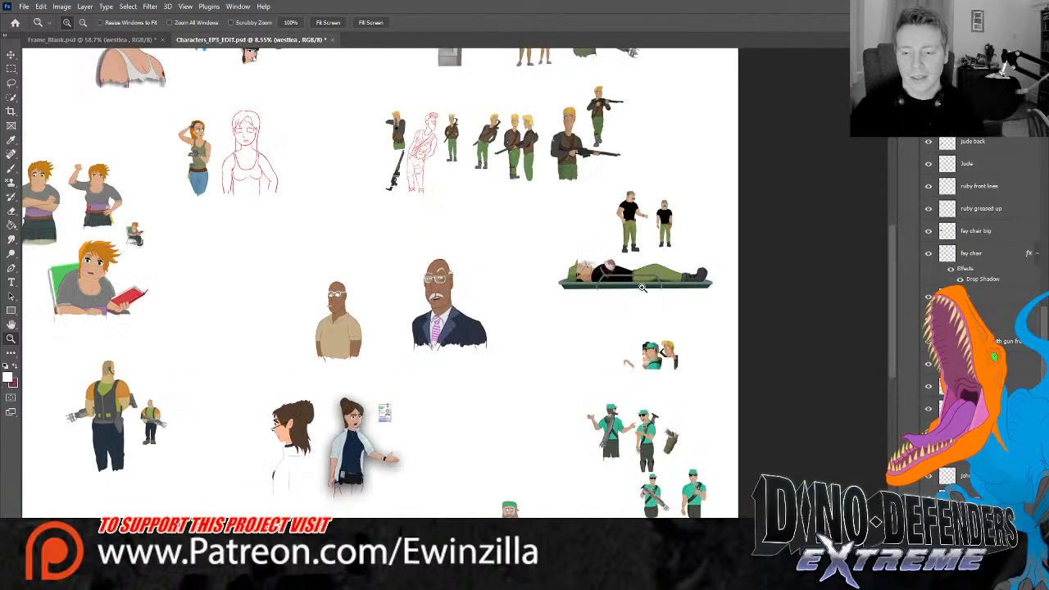
pyautogui.moveTo(579, 242); pyautogui.dragTo(545, 259)
pyautogui.click(328, 22)
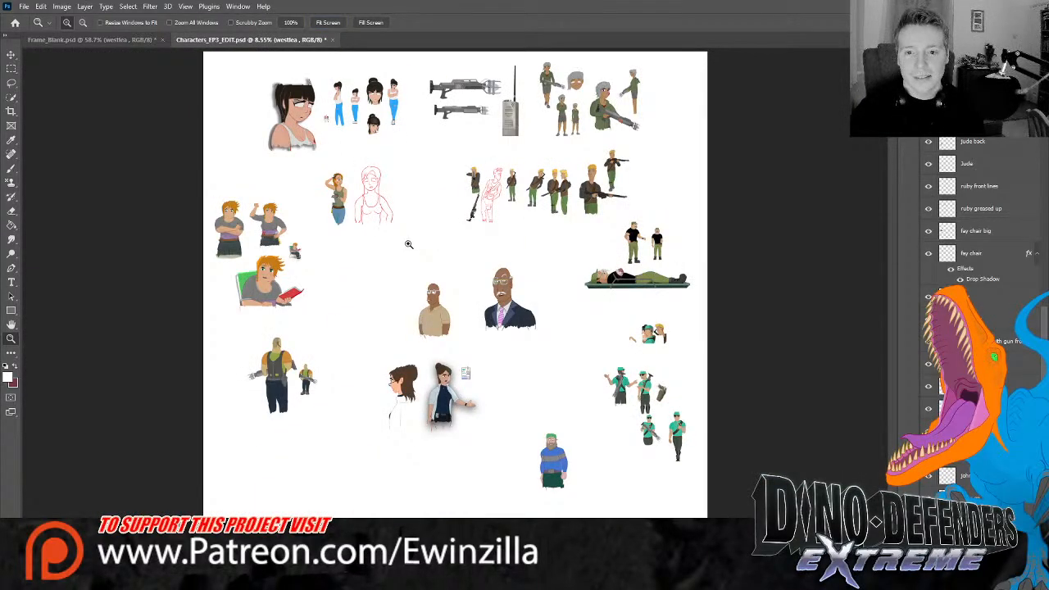
pyautogui.moveTo(347, 80); pyautogui.dragTo(347, 80)
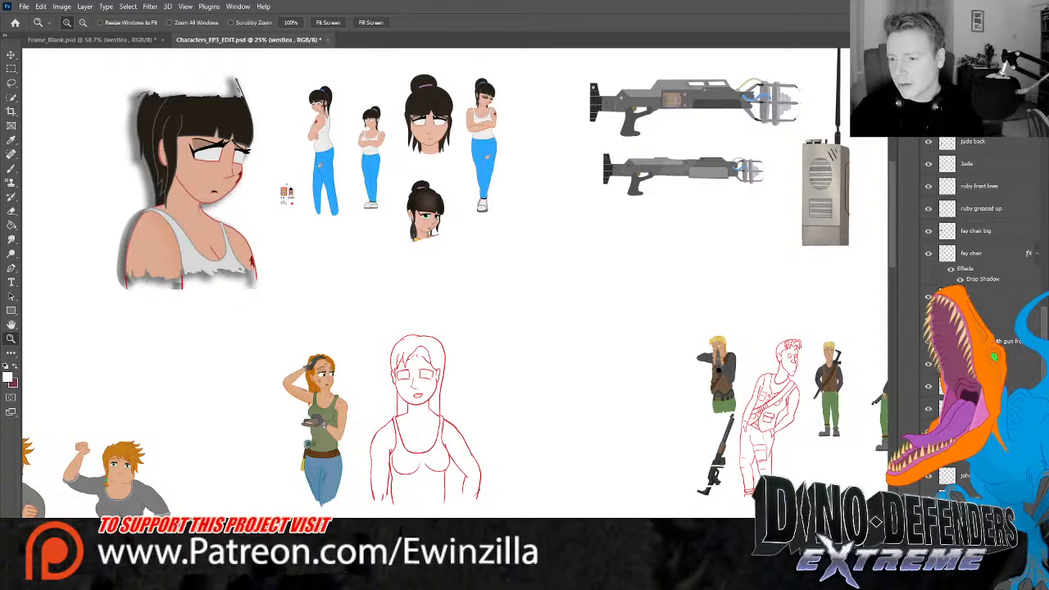
# Select the mia lines layer, toggle its visibility to identify it, and move it up the stack between MIA FRONT and mia head
pyautogui.click(996, 319)
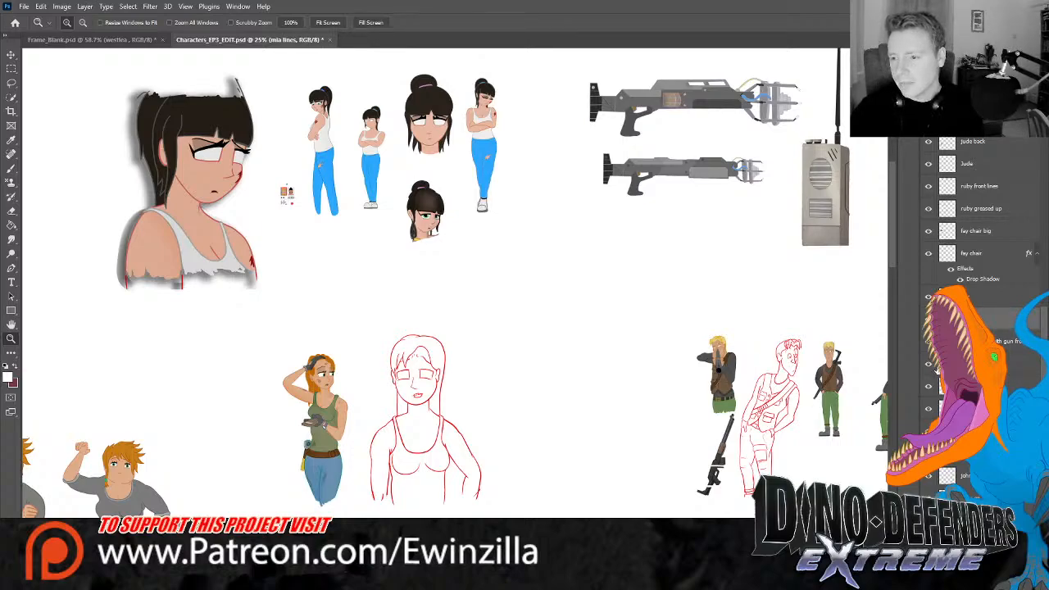
pyautogui.click(925, 320)
pyautogui.click(926, 320)
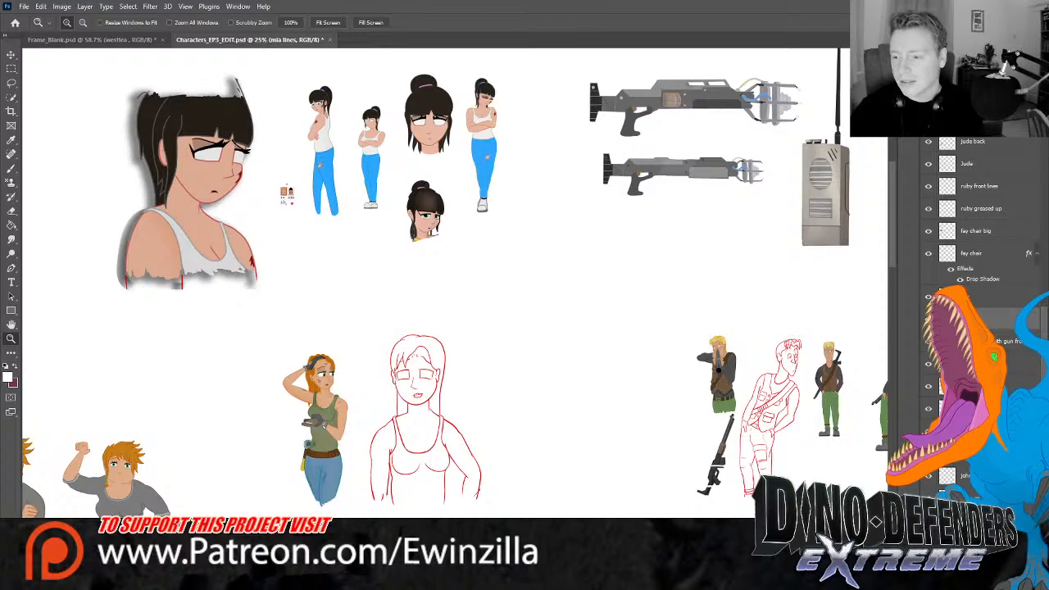
pyautogui.scroll(3, 979, 246)
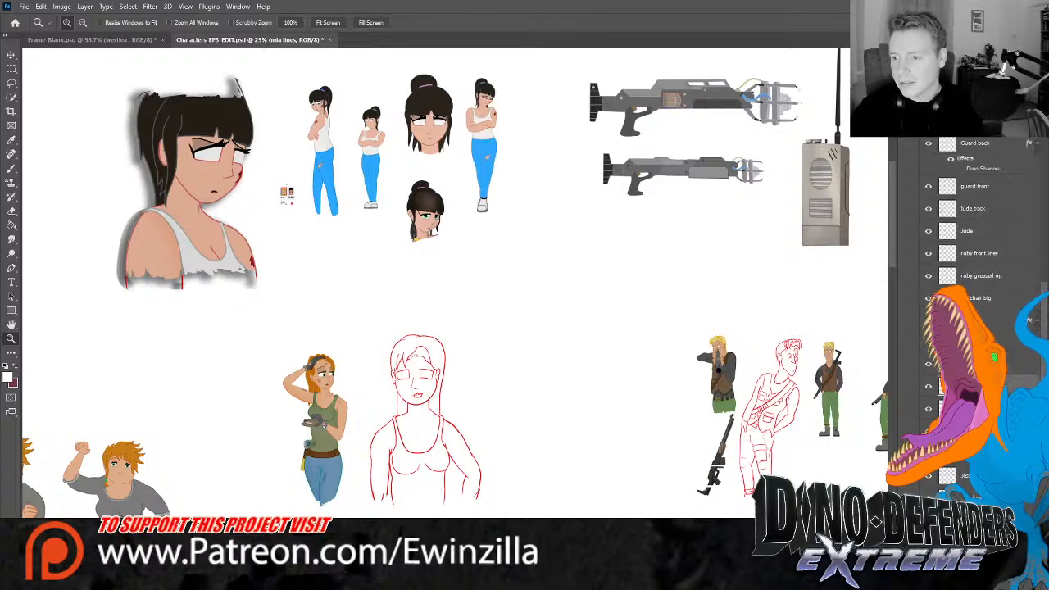
pyautogui.scroll(5, 979, 246)
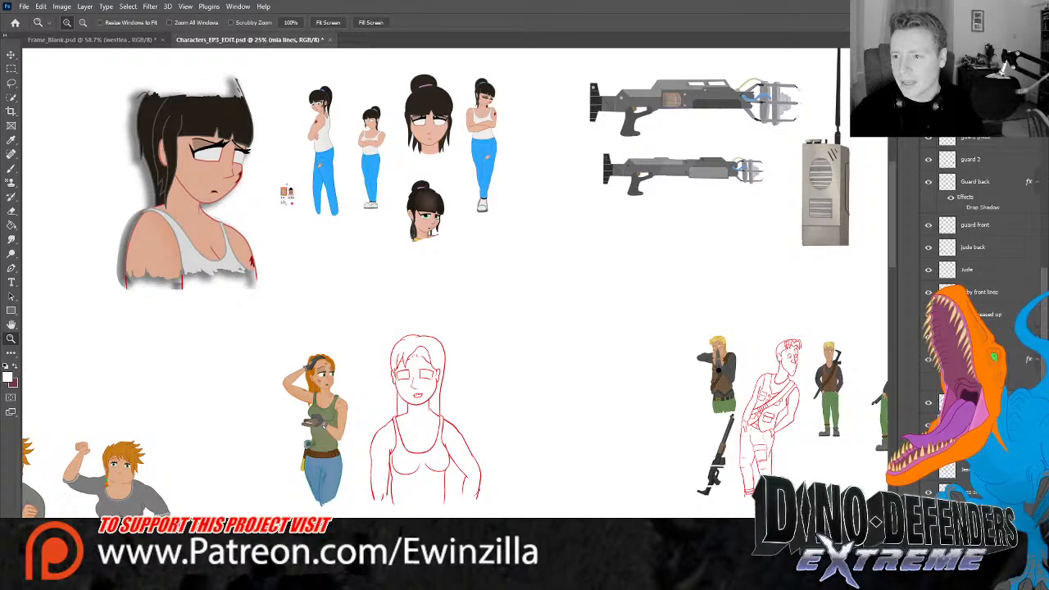
pyautogui.moveTo(993, 131); pyautogui.dragTo(992, 205)
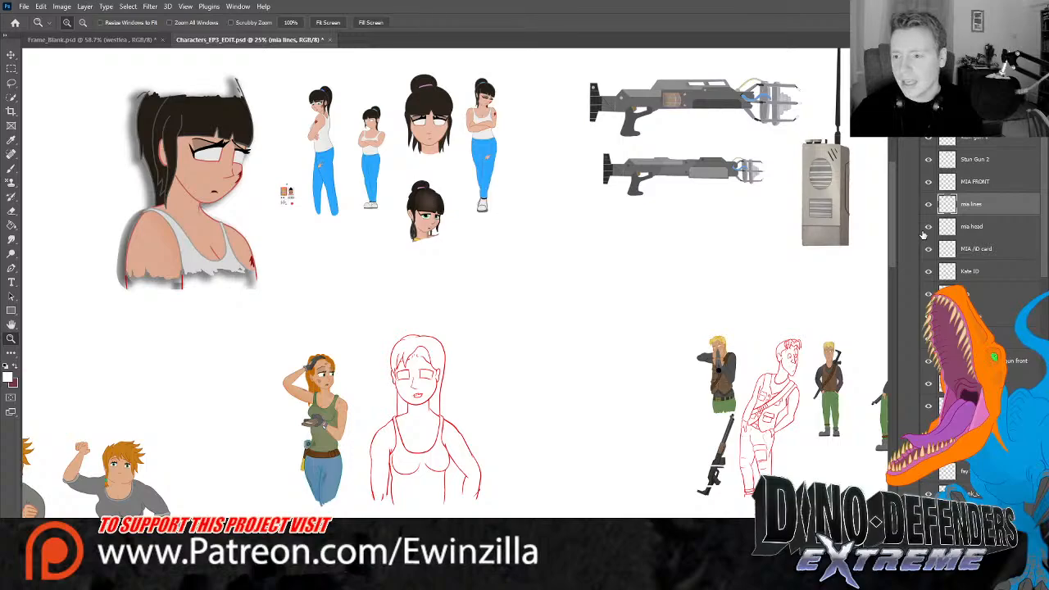
# Toggle the MIA FRONT layer to identify it, select it together with mia lines, and copy both into Frame_Blank.psd
pyautogui.click(929, 182)
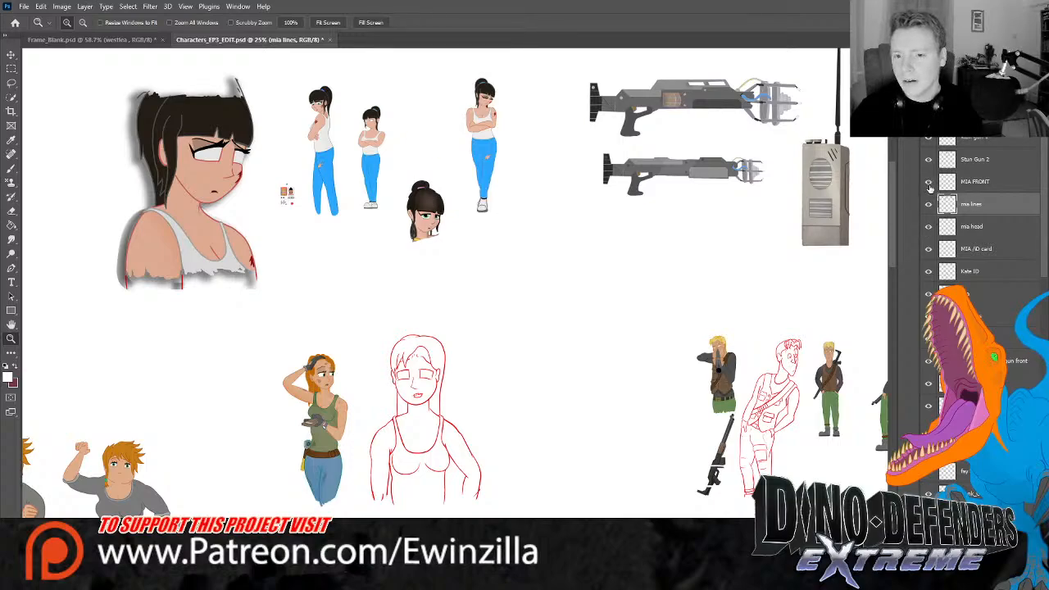
pyautogui.click(929, 182)
pyautogui.keyDown('shift'); pyautogui.click(984, 181); pyautogui.keyUp('shift')
pyautogui.press('v')
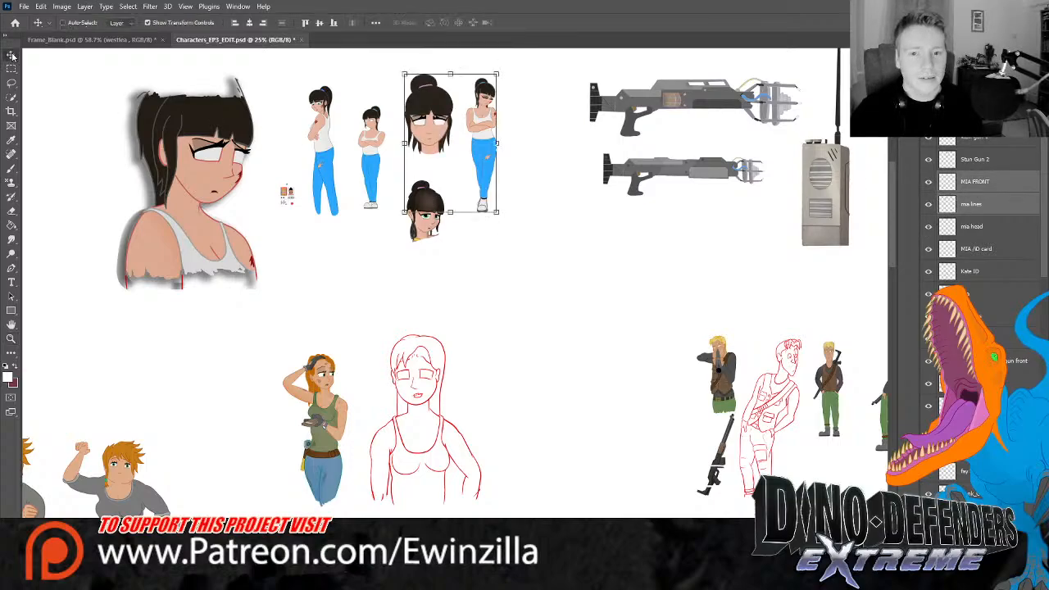
pyautogui.moveTo(448, 113)
pyautogui.mouseDown()
pyautogui.moveTo(150, 43)
pyautogui.moveTo(505, 357)
pyautogui.moveTo(495, 316)
pyautogui.mouseUp()
pyautogui.moveTo(522, 278); pyautogui.dragTo(494, 302)
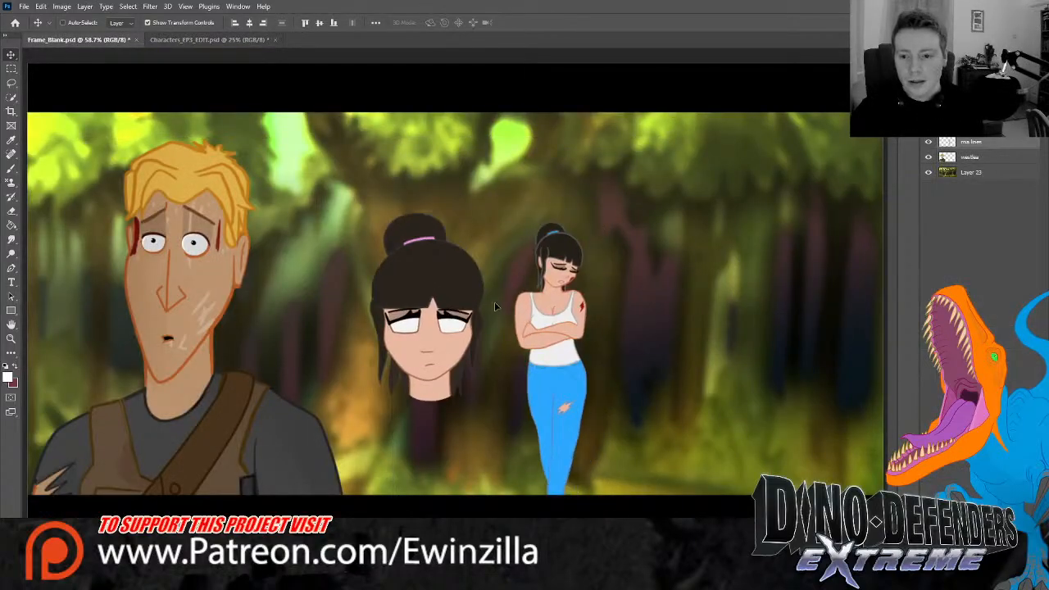
# Enlarge the full-body mia lines figure to about 414% and move it to the right of the front-facing head
pyautogui.click(11, 85)
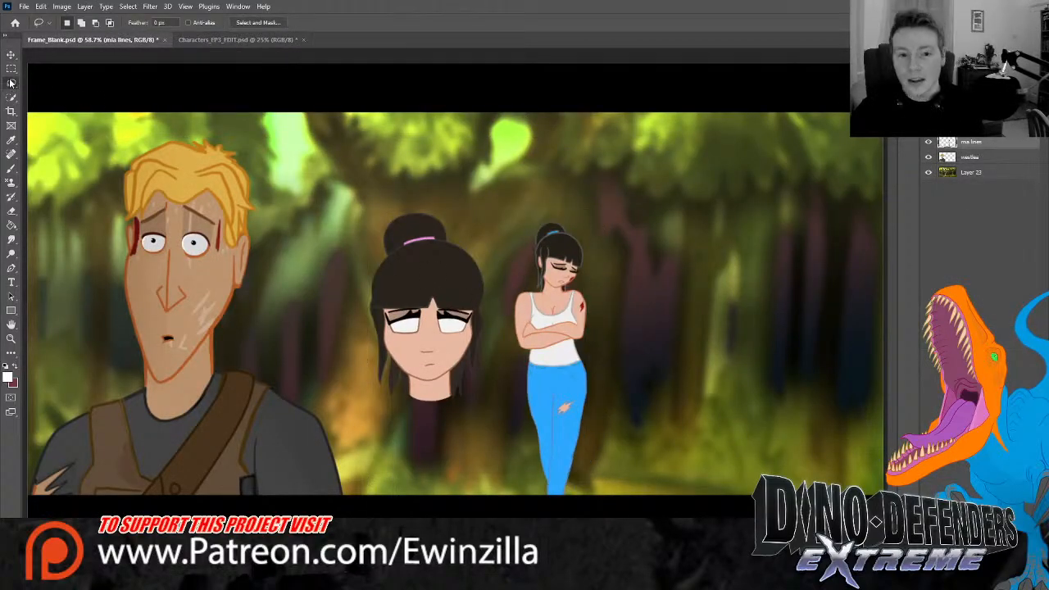
pyautogui.click(12, 54)
pyautogui.moveTo(587, 221); pyautogui.dragTo(649, 17)
pyautogui.moveTo(633, 123); pyautogui.dragTo(609, 555)
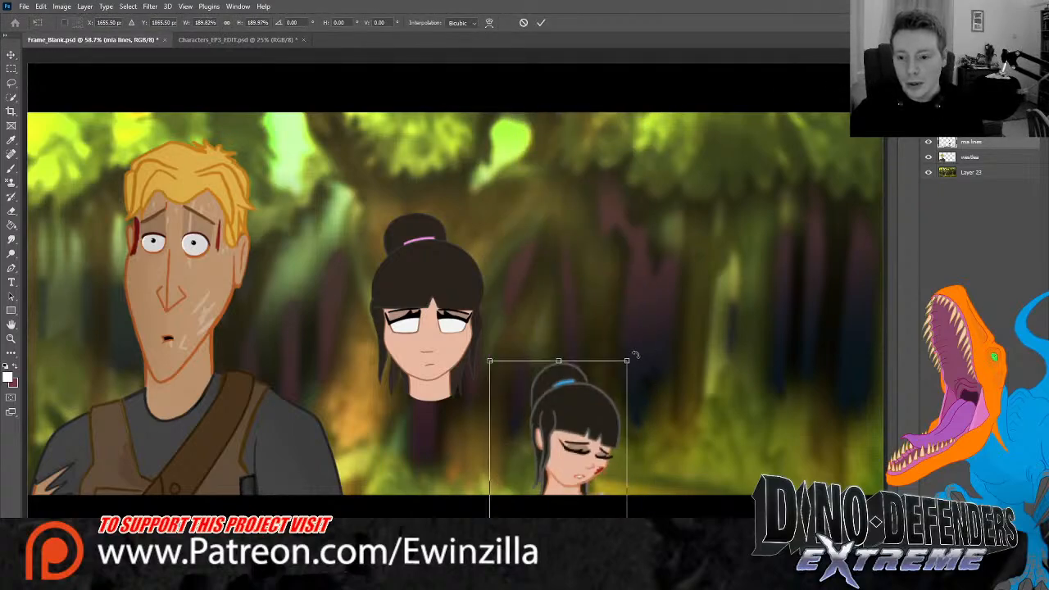
pyautogui.moveTo(629, 362); pyautogui.dragTo(960, 25)
pyautogui.moveTo(631, 161); pyautogui.dragTo(769, 428)
pyautogui.moveTo(630, 207); pyautogui.dragTo(270, 66)
pyautogui.moveTo(648, 164); pyautogui.dragTo(661, 382)
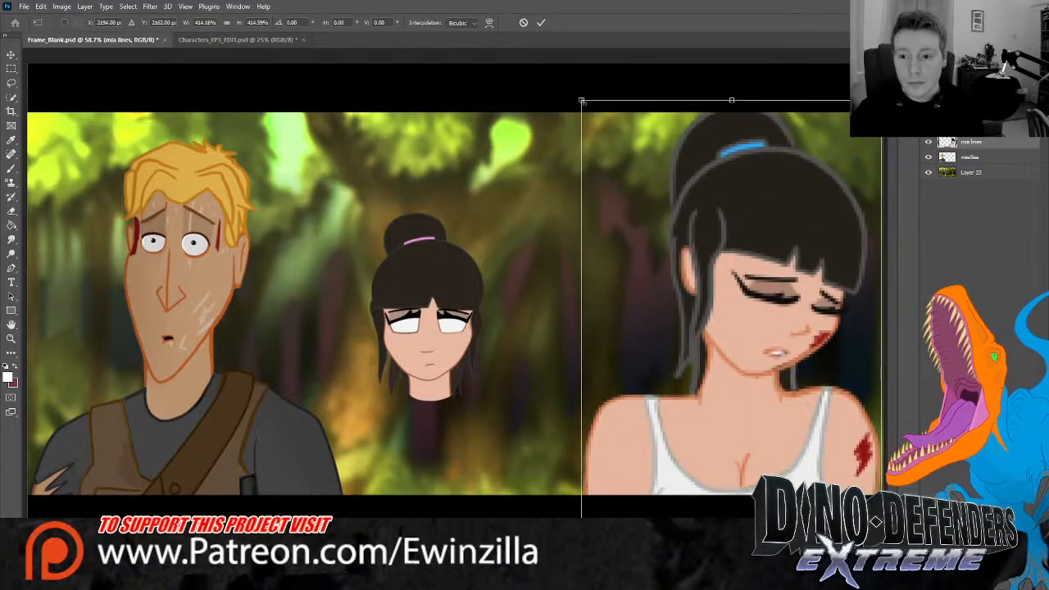
# Scale the mia lines figure down to about 362% and place it at the frame's right edge, cropped at the chest
pyautogui.moveTo(731, 100); pyautogui.dragTo(740, 170)
pyautogui.moveTo(678, 310); pyautogui.dragTo(682, 256)
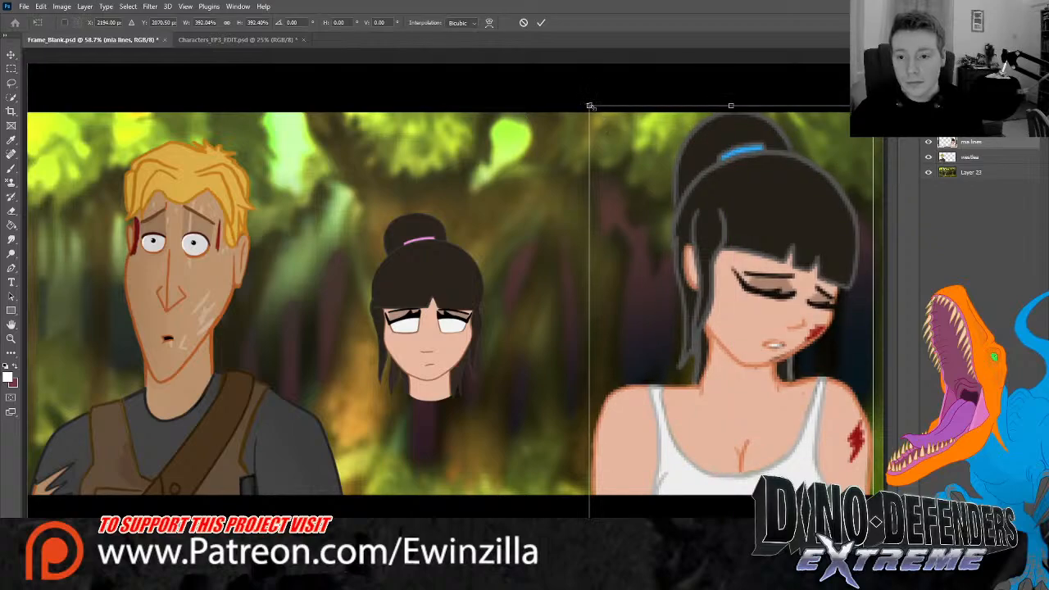
pyautogui.moveTo(590, 106); pyautogui.dragTo(613, 202)
pyautogui.moveTo(674, 277); pyautogui.dragTo(676, 233)
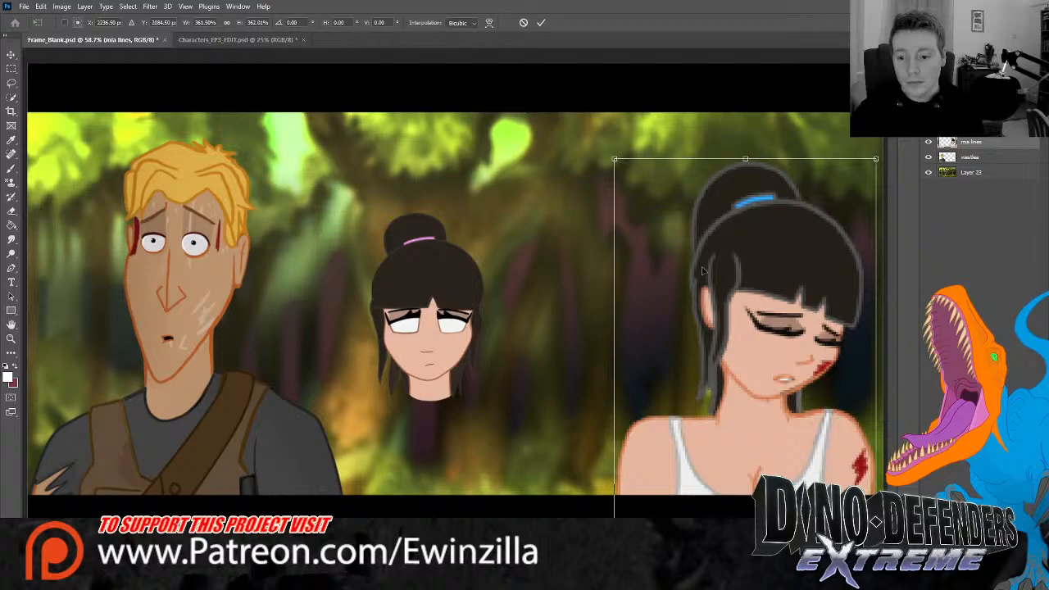
pyautogui.moveTo(702, 270); pyautogui.dragTo(698, 267)
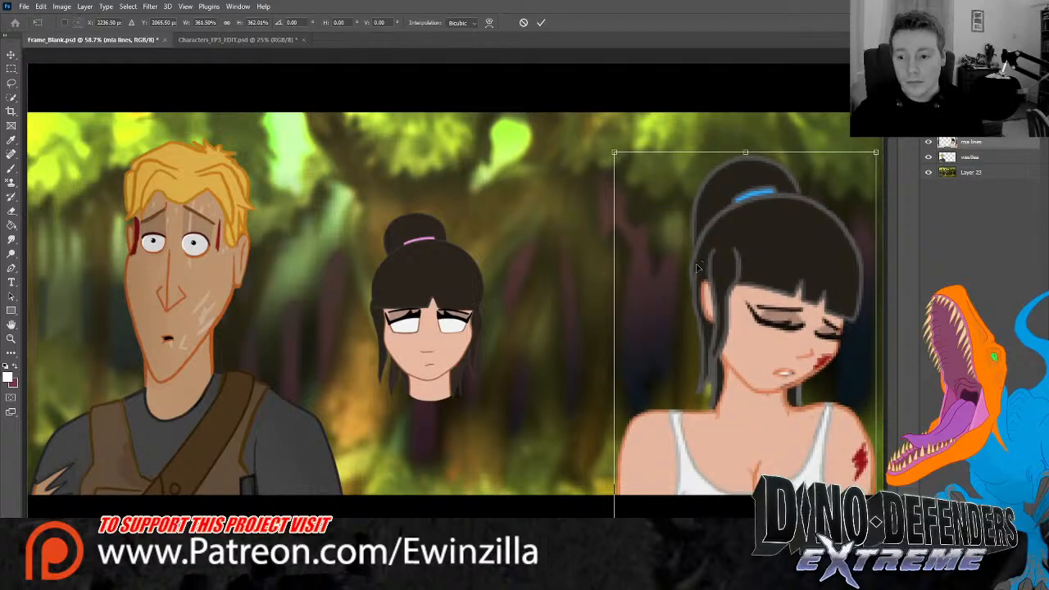
pyautogui.click(18, 240)
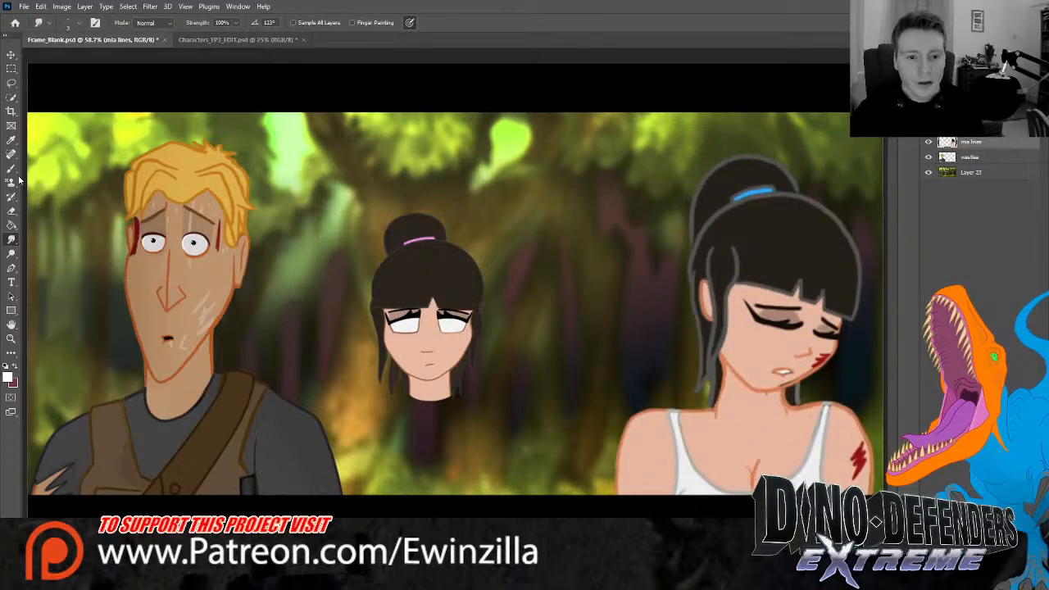
# Sample the blue of the figure's hair tie and fill the pink hair tie on the MIA FRONT head with it
pyautogui.click(11, 139)
pyautogui.click(760, 193)
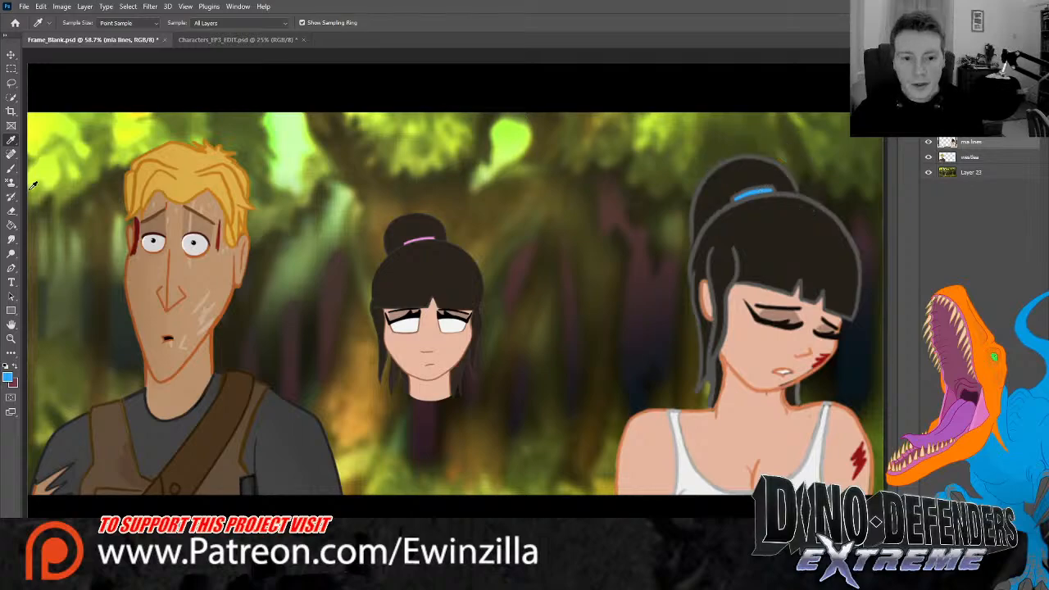
pyautogui.click(11, 226)
pyautogui.click(999, 127)
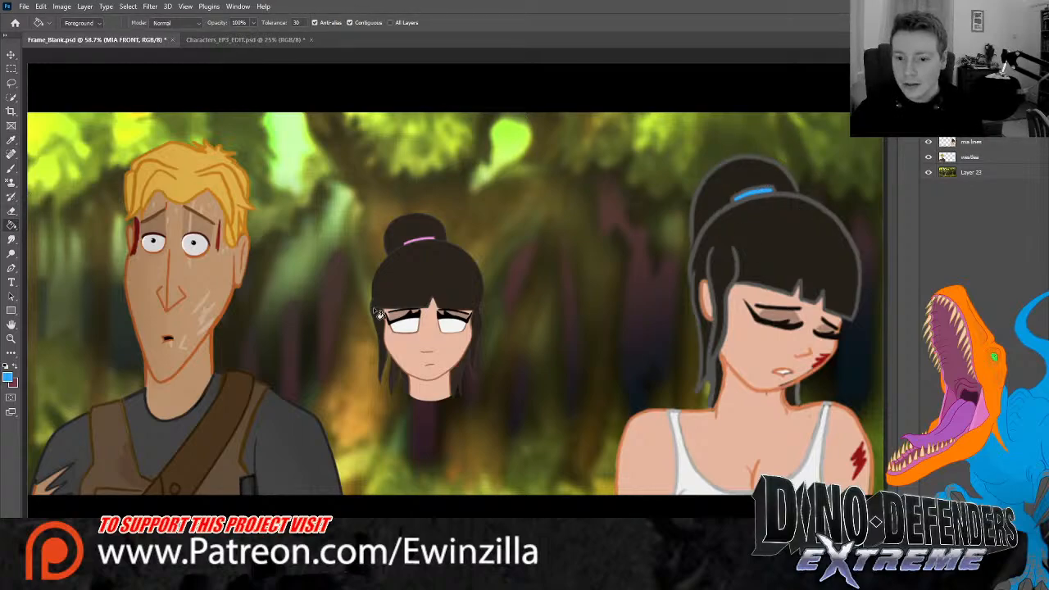
pyautogui.click(426, 242)
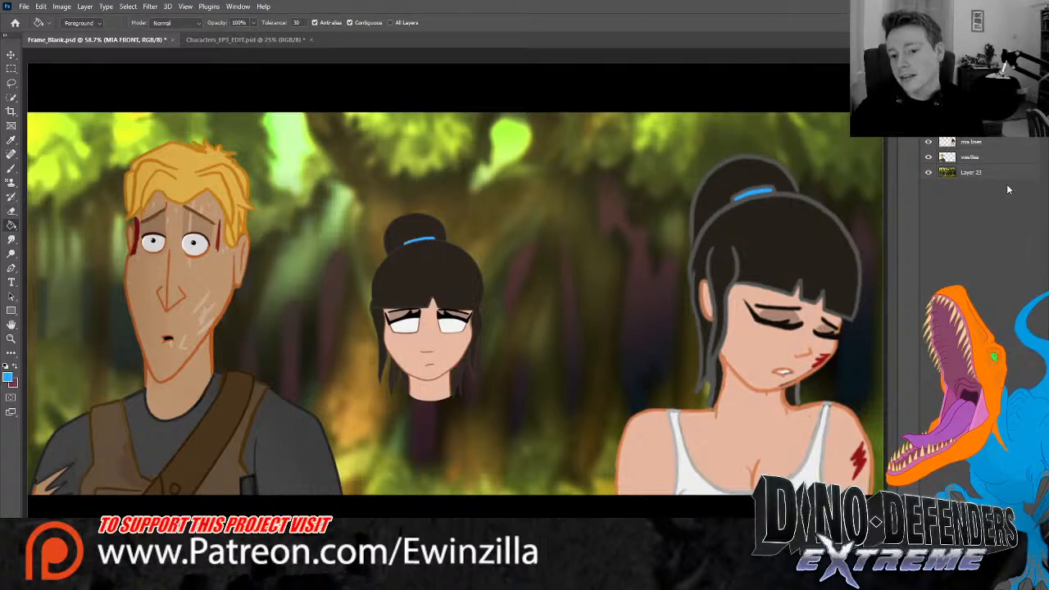
# Lasso the tilted head on the mia lines layer along the jaw and delete it, keeping the neck and body
pyautogui.click(973, 144)
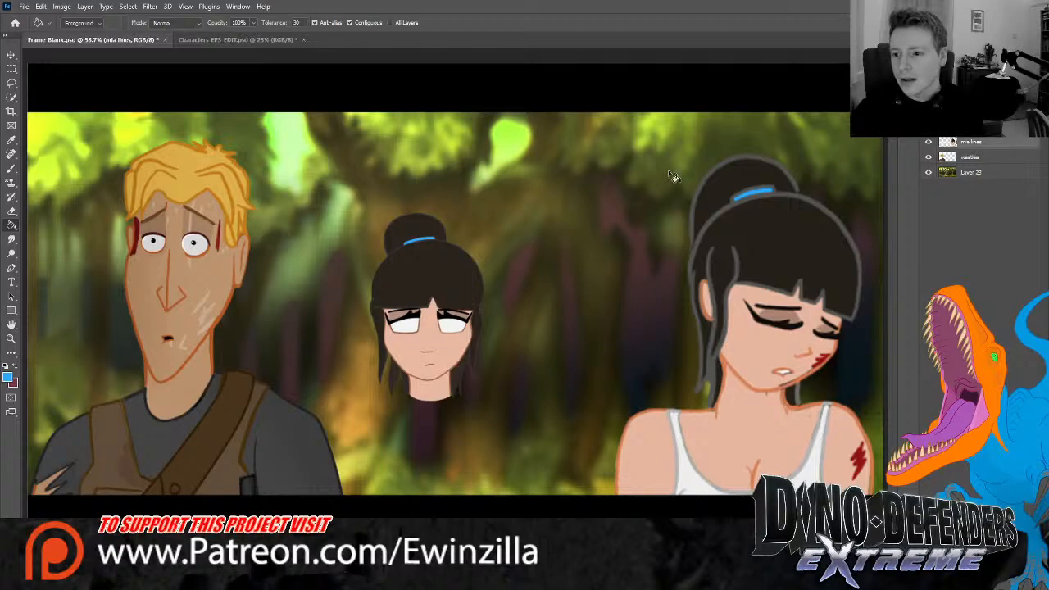
pyautogui.click(12, 83)
pyautogui.moveTo(783, 400)
pyautogui.mouseDown()
pyautogui.moveTo(824, 387)
pyautogui.moveTo(795, 407)
pyautogui.moveTo(746, 390)
pyautogui.moveTo(724, 367)
pyautogui.moveTo(717, 408)
pyautogui.moveTo(697, 413)
pyautogui.moveTo(671, 164)
pyautogui.moveTo(912, 318)
pyautogui.moveTo(819, 386)
pyautogui.mouseUp()
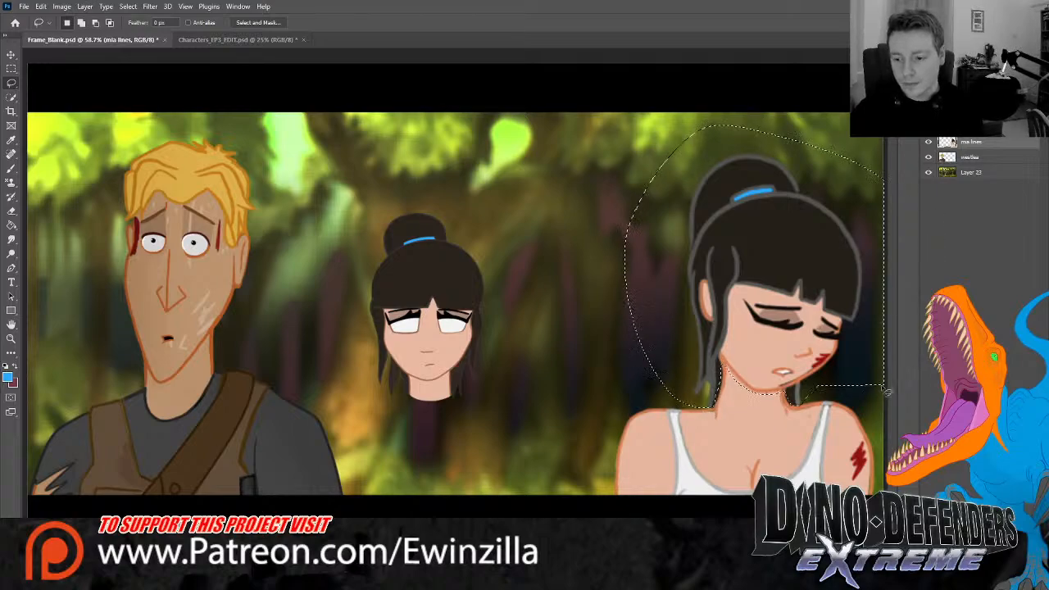
pyautogui.press('Delete')
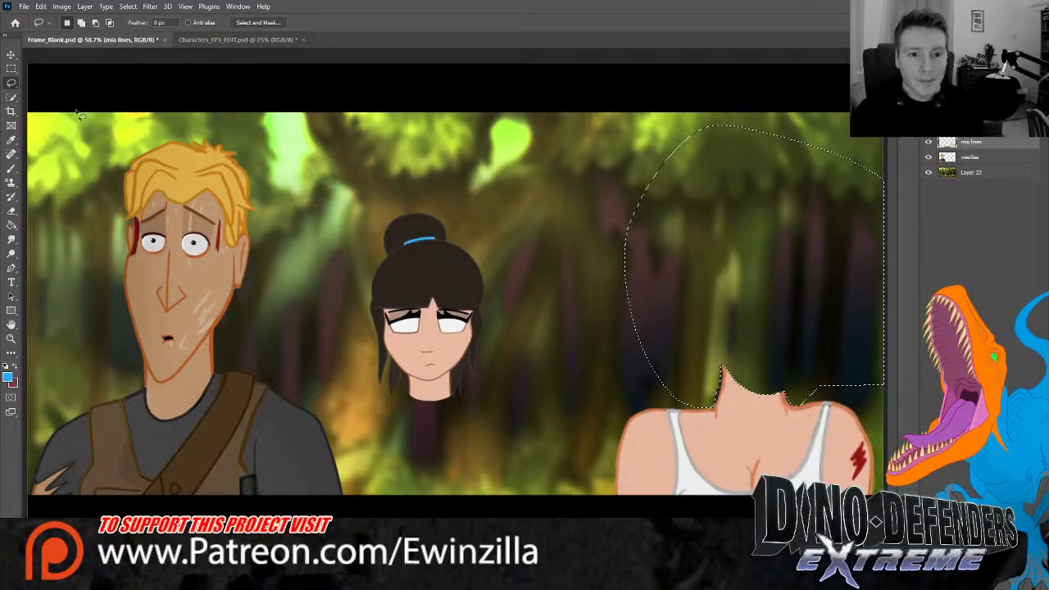
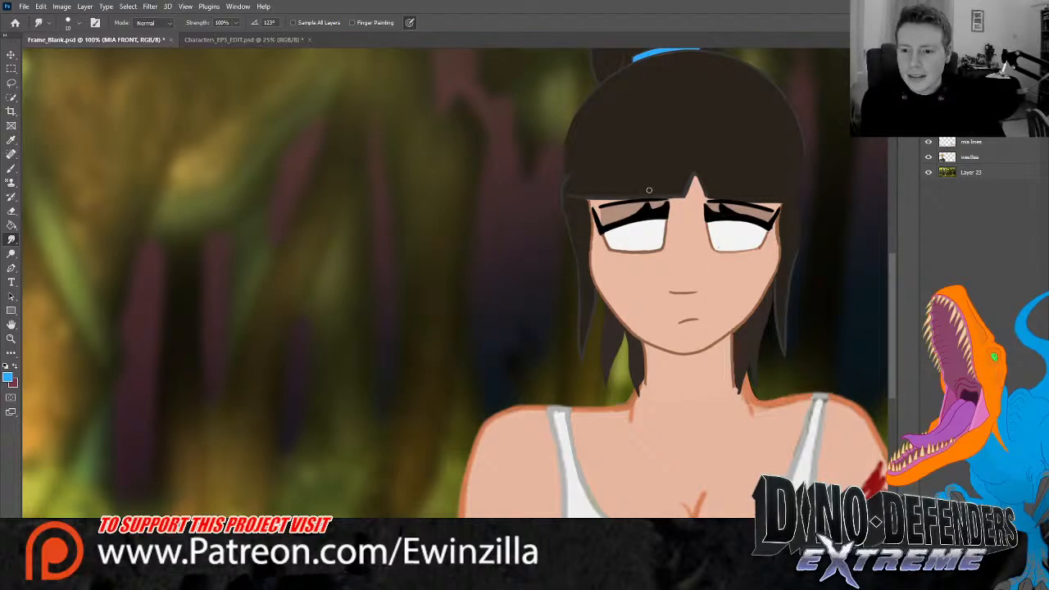
# Smudge a small pointed notch into the fringe above the left eye at 100% strength and blend the dark streaks around it
pyautogui.moveTo(608, 199)
pyautogui.mouseDown()
pyautogui.moveTo(645, 197)
pyautogui.moveTo(651, 180)
pyautogui.moveTo(654, 197)
pyautogui.mouseUp()
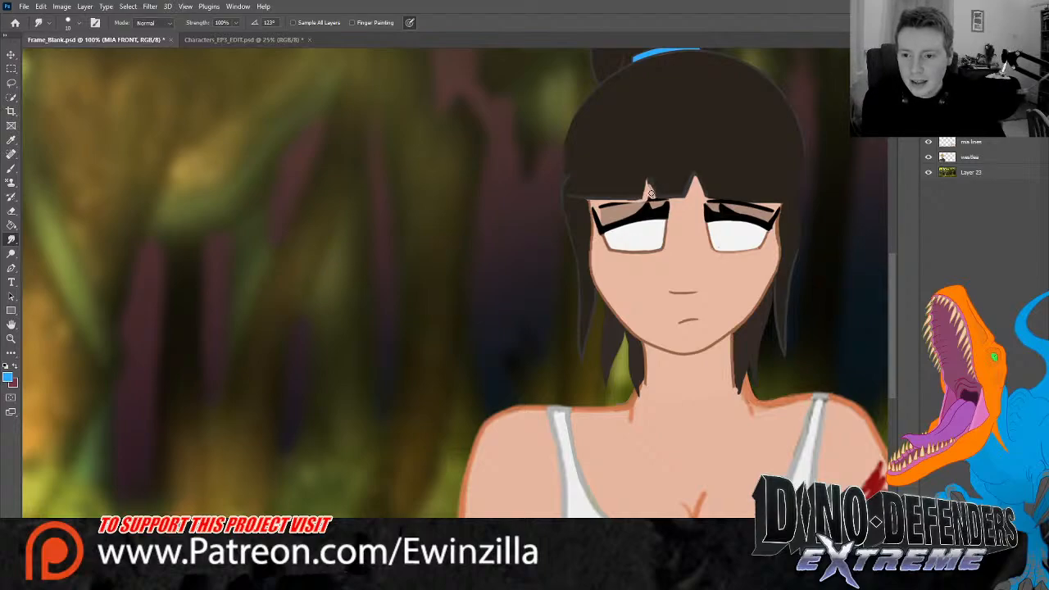
pyautogui.moveTo(651, 190); pyautogui.dragTo(648, 177)
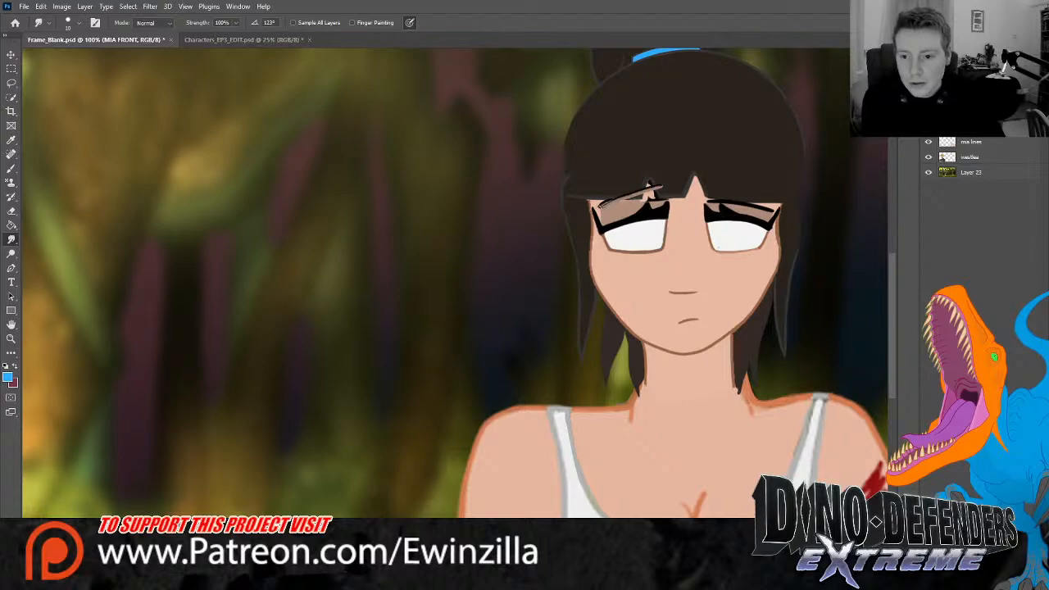
pyautogui.moveTo(602, 205); pyautogui.dragTo(666, 184)
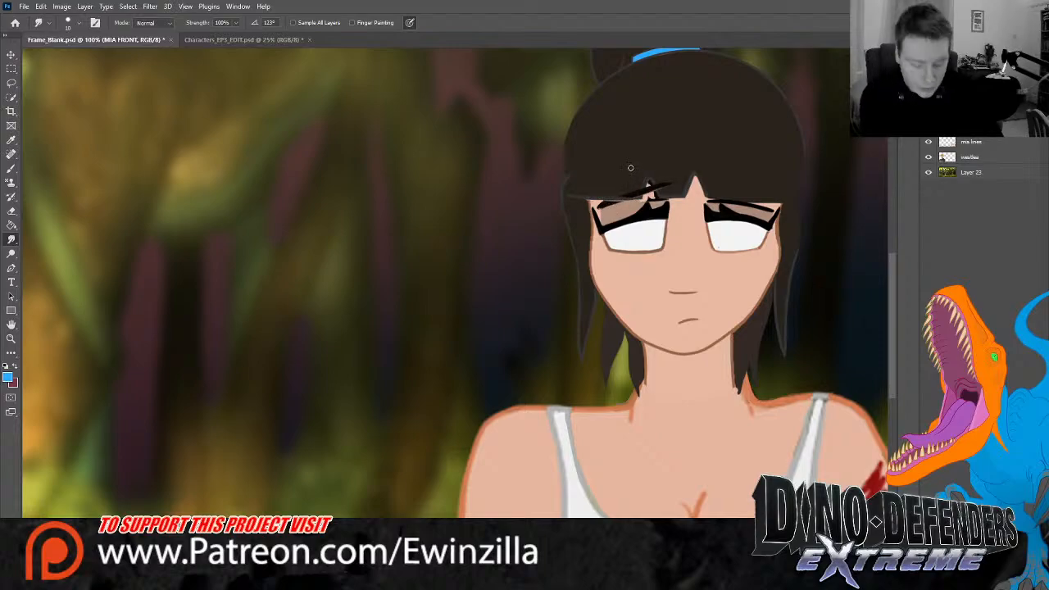
pyautogui.moveTo(605, 196)
pyautogui.mouseDown()
pyautogui.moveTo(643, 187)
pyautogui.moveTo(639, 197)
pyautogui.moveTo(637, 181)
pyautogui.moveTo(661, 189)
pyautogui.mouseUp()
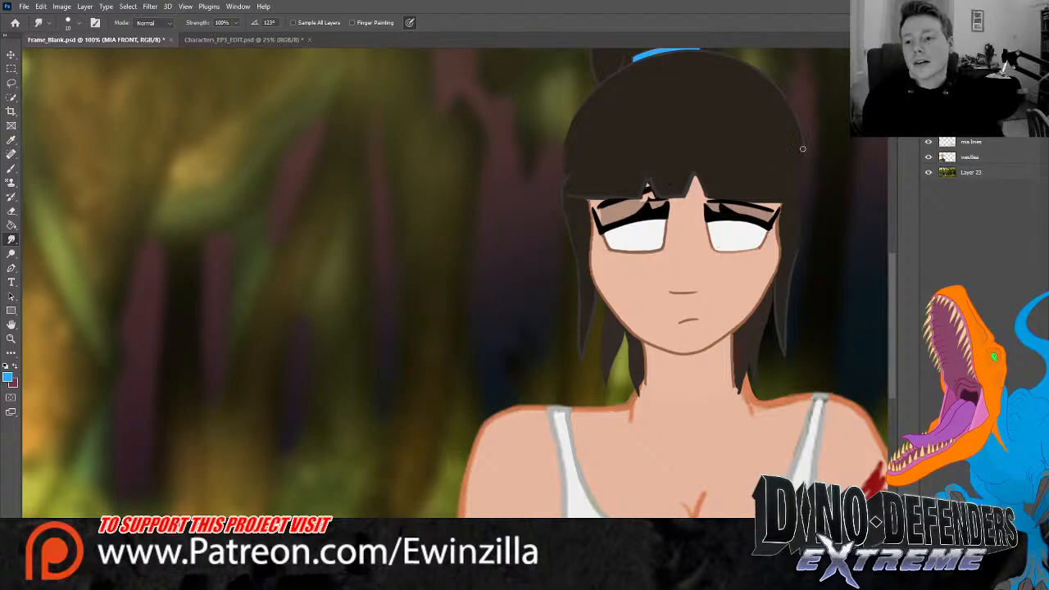
# Smudge a pointed tuft outward from the hair's right edge at fringe level, redoing the first stroke
pyautogui.moveTo(804, 140); pyautogui.dragTo(820, 174)
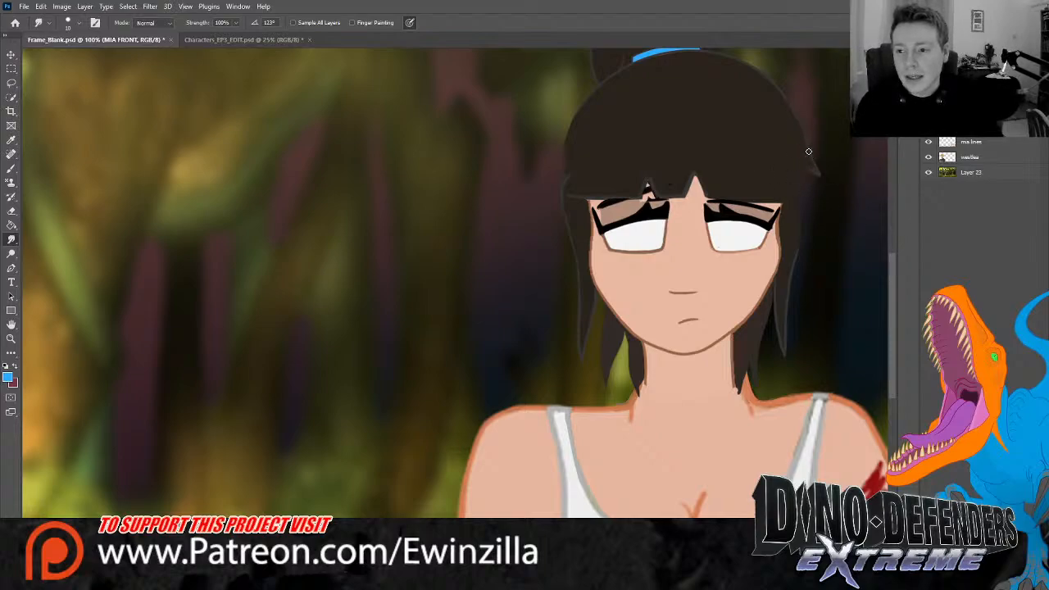
pyautogui.hotkey('ctrl', 'z')
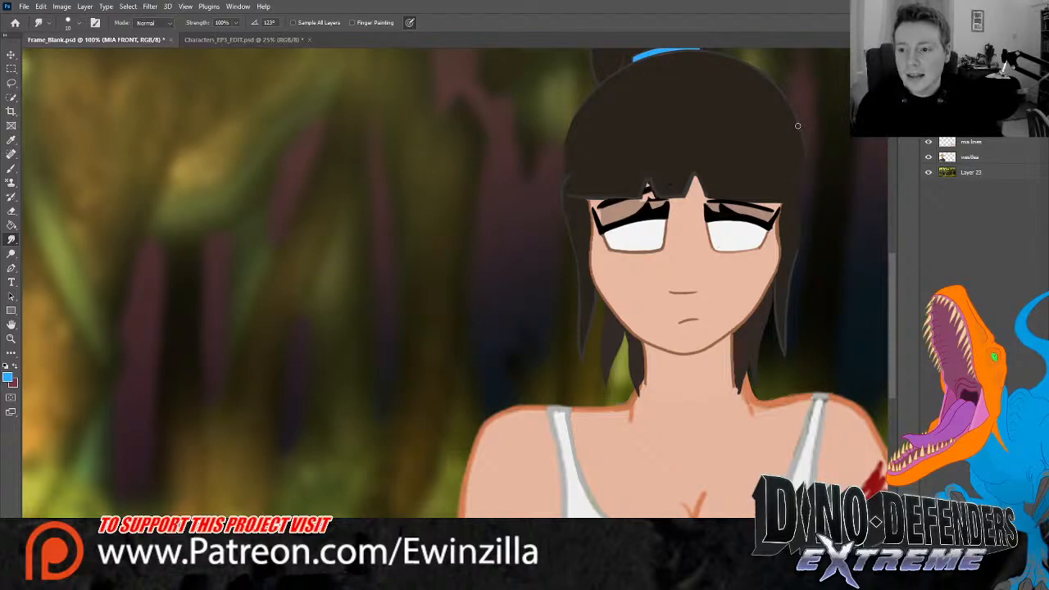
pyautogui.moveTo(798, 125); pyautogui.dragTo(816, 185)
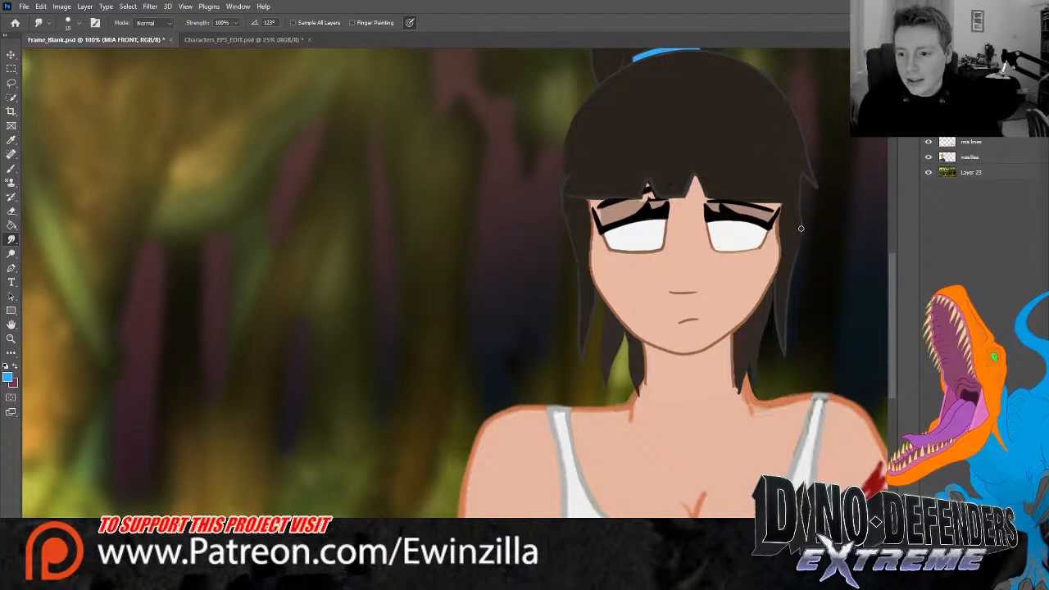
pyautogui.moveTo(801, 229)
pyautogui.mouseDown()
pyautogui.moveTo(785, 215)
pyautogui.moveTo(794, 156)
pyautogui.mouseUp()
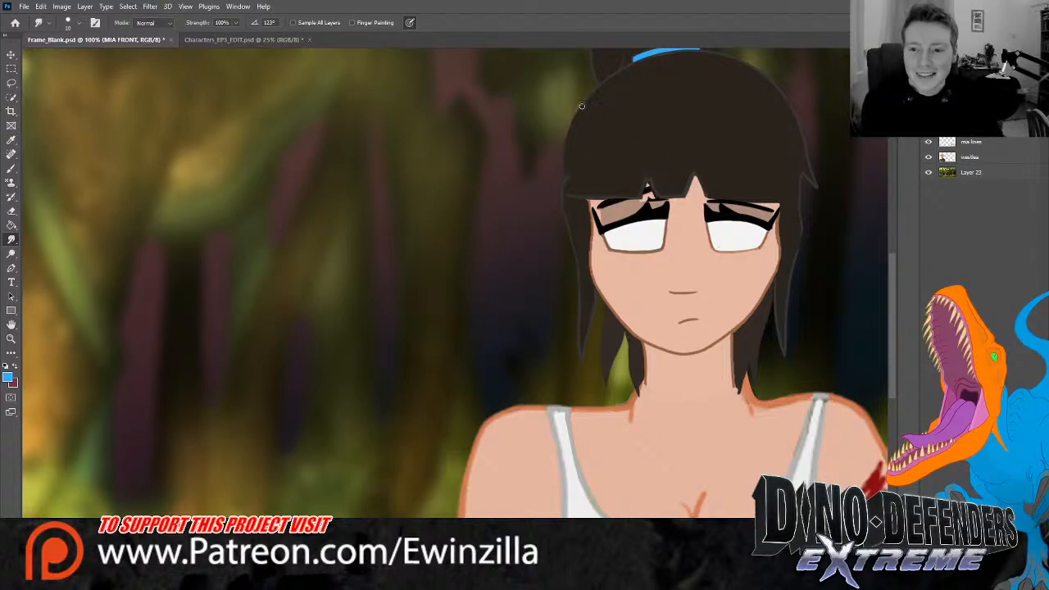
# Smudge spiky tips into the hair's left side and pull the locks beside the neck down over the shoulders
pyautogui.moveTo(587, 100); pyautogui.dragTo(558, 161)
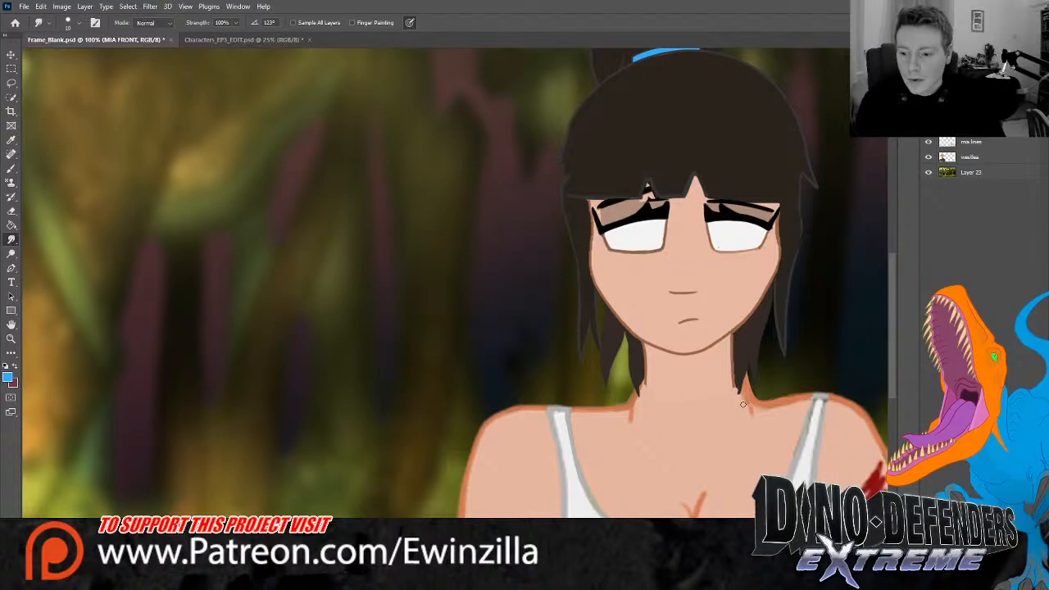
pyautogui.moveTo(738, 367)
pyautogui.mouseDown()
pyautogui.moveTo(745, 435)
pyautogui.moveTo(746, 399)
pyautogui.moveTo(751, 428)
pyautogui.mouseUp()
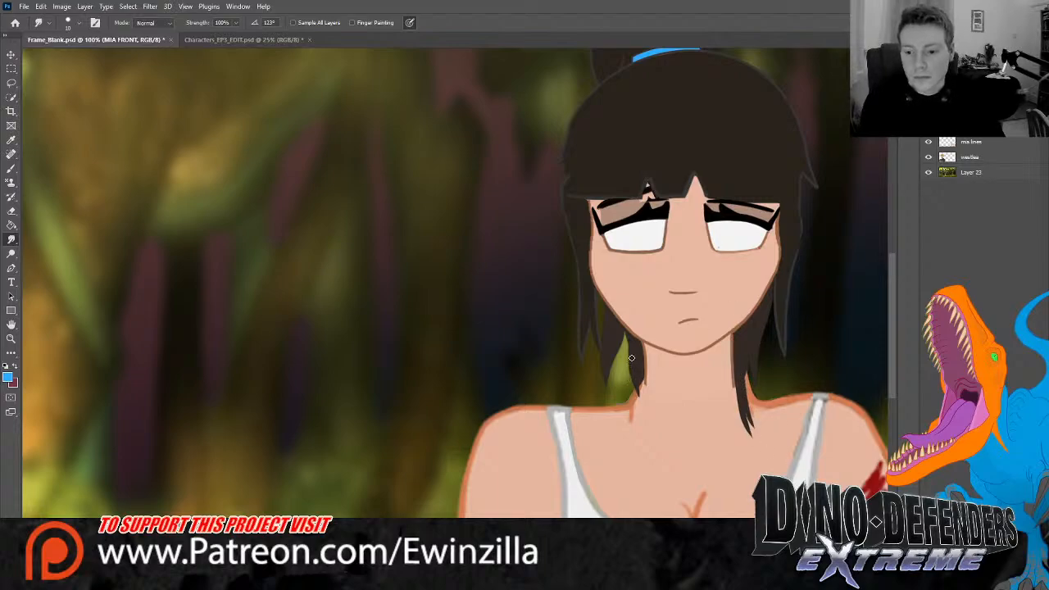
pyautogui.moveTo(632, 361); pyautogui.dragTo(631, 414)
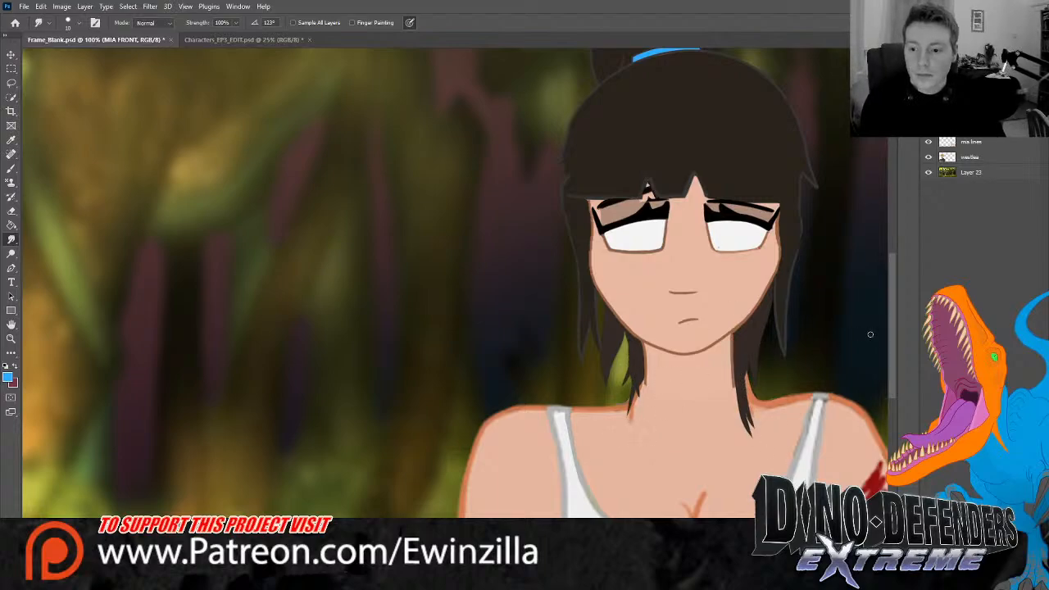
# Smudge the black upper lid lines of both eyes to thicken them over the brown eyelids
pyautogui.moveTo(894, 346); pyautogui.dragTo(893, 326)
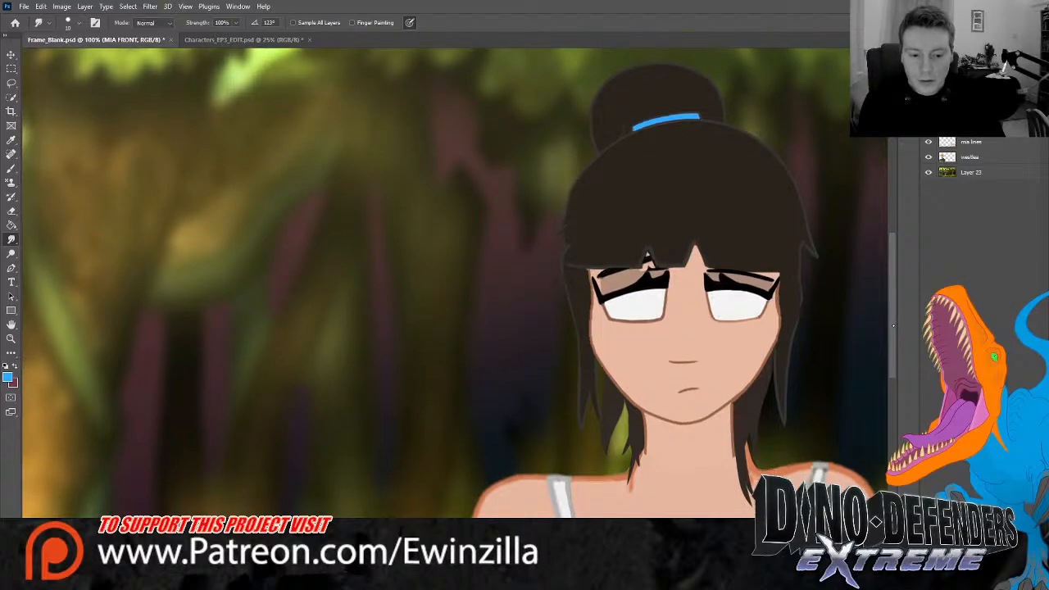
pyautogui.moveTo(894, 325); pyautogui.dragTo(894, 330)
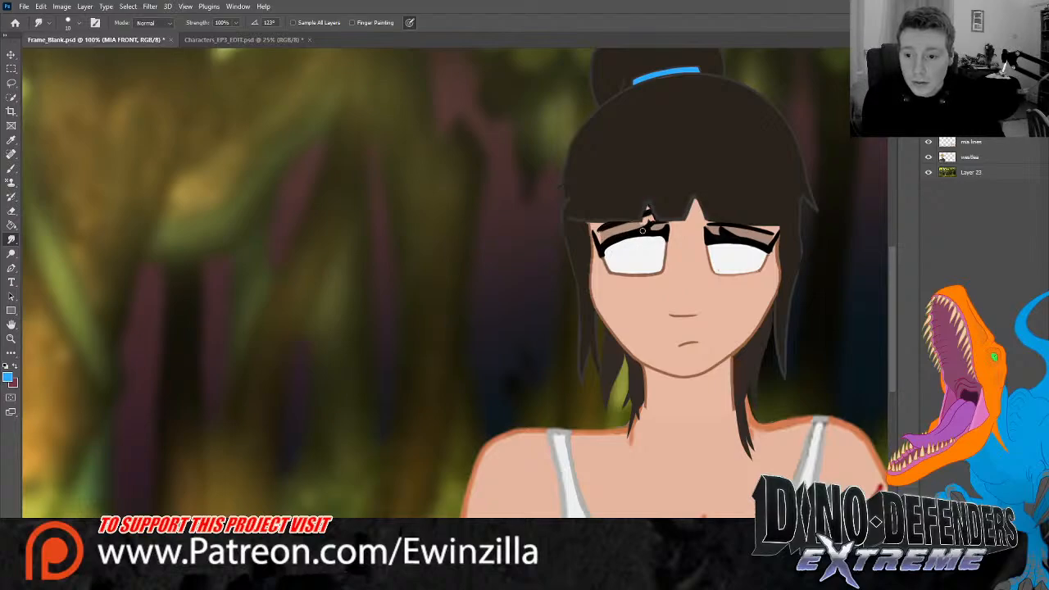
pyautogui.moveTo(655, 229); pyautogui.dragTo(624, 234)
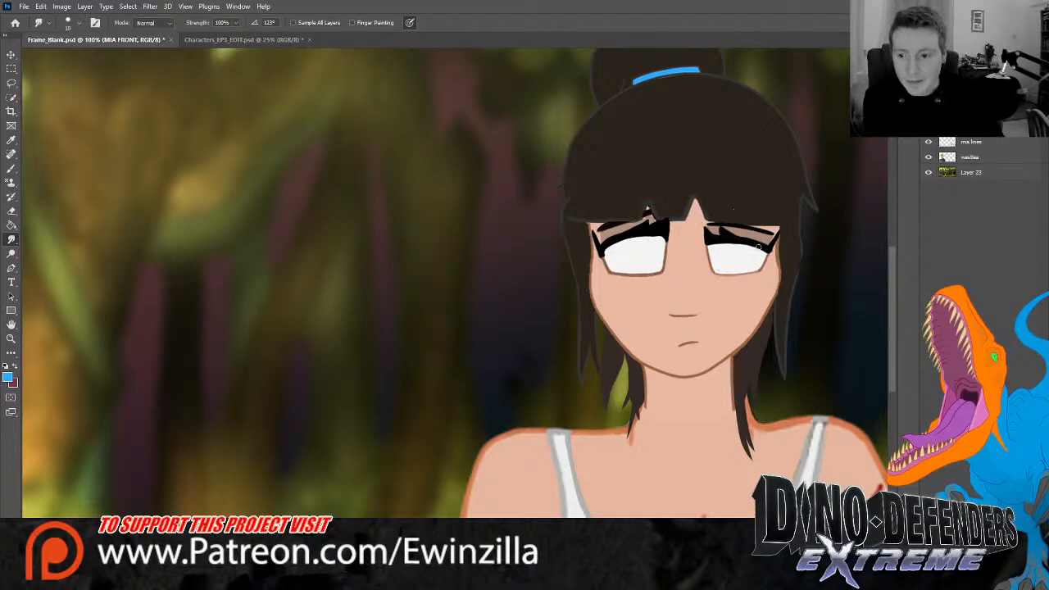
pyautogui.moveTo(766, 246)
pyautogui.mouseDown()
pyautogui.moveTo(709, 226)
pyautogui.moveTo(758, 244)
pyautogui.moveTo(712, 230)
pyautogui.moveTo(756, 243)
pyautogui.moveTo(714, 230)
pyautogui.moveTo(759, 256)
pyautogui.mouseUp()
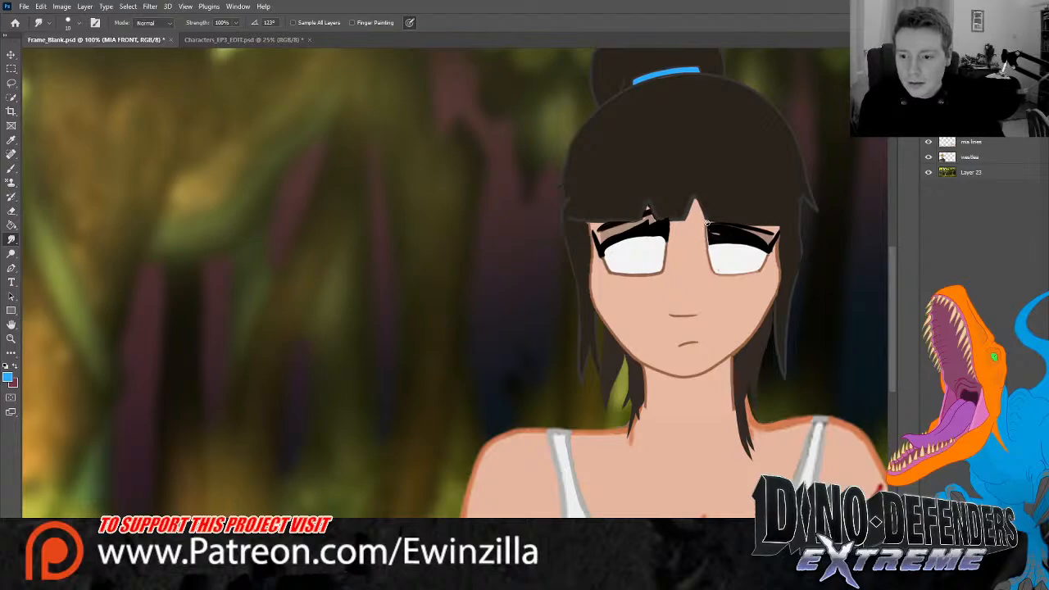
pyautogui.moveTo(712, 250)
pyautogui.mouseDown()
pyautogui.moveTo(712, 234)
pyautogui.moveTo(756, 244)
pyautogui.moveTo(715, 241)
pyautogui.moveTo(747, 244)
pyautogui.moveTo(720, 225)
pyautogui.moveTo(755, 237)
pyautogui.moveTo(747, 227)
pyautogui.mouseUp()
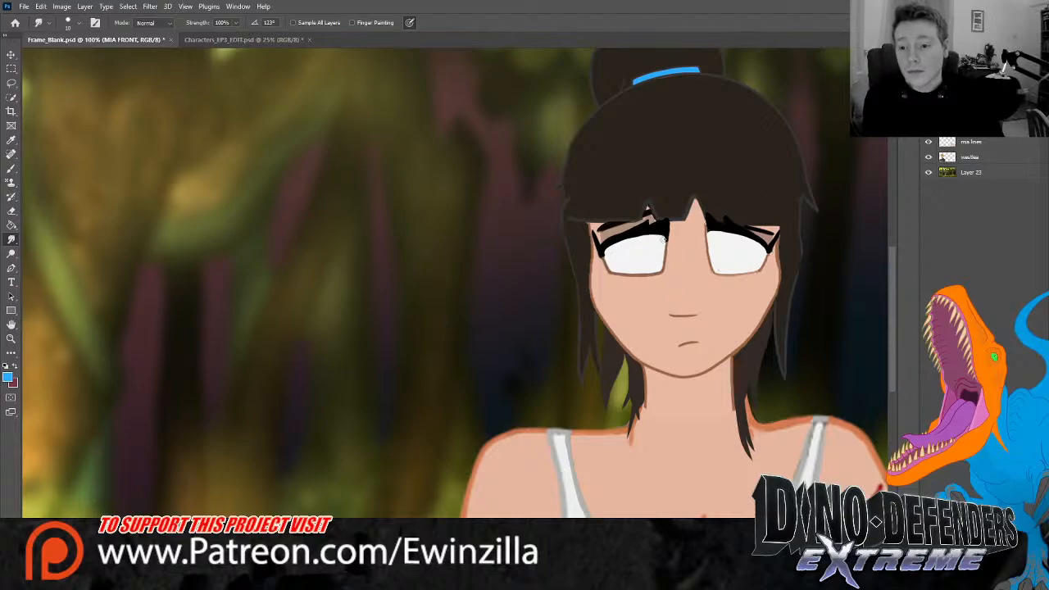
# Smudge away the woman's old mouth line and brush a small parted-mouth outline in the brown sampled from her nose line
pyautogui.moveTo(667, 347); pyautogui.dragTo(730, 342)
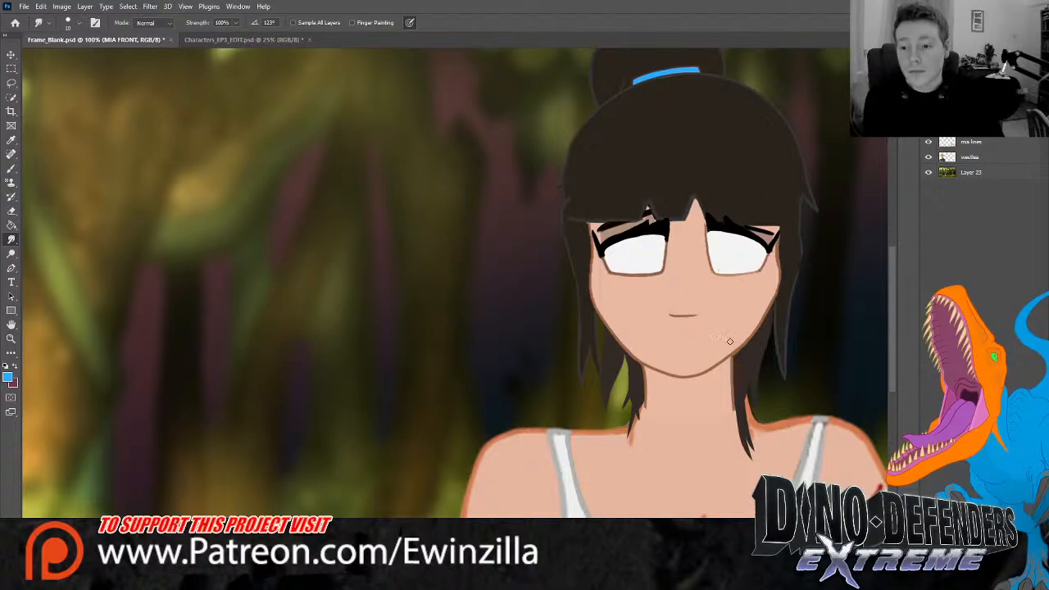
pyautogui.click(11, 139)
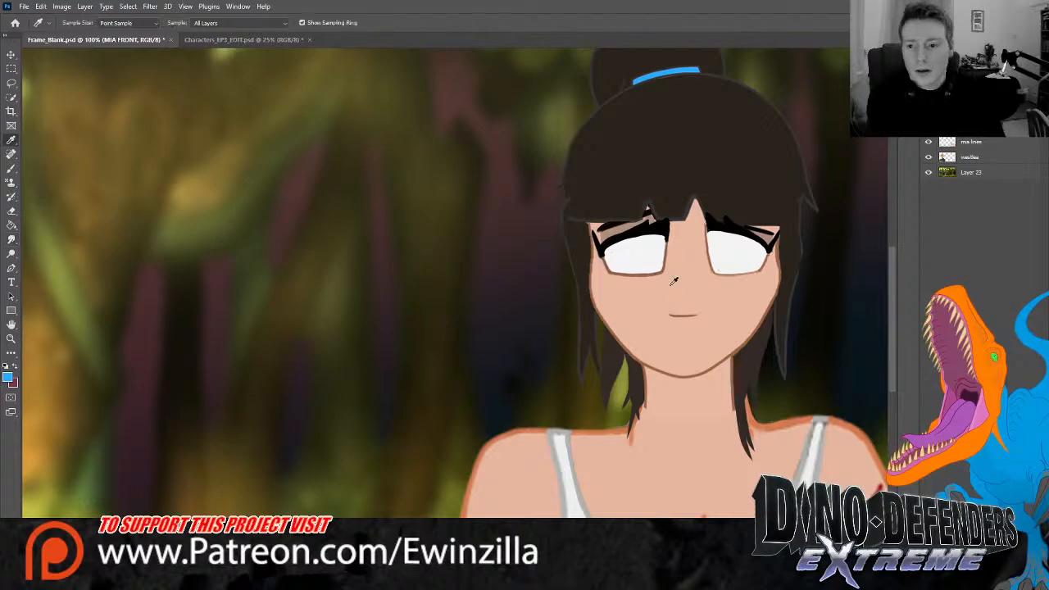
pyautogui.click(687, 310)
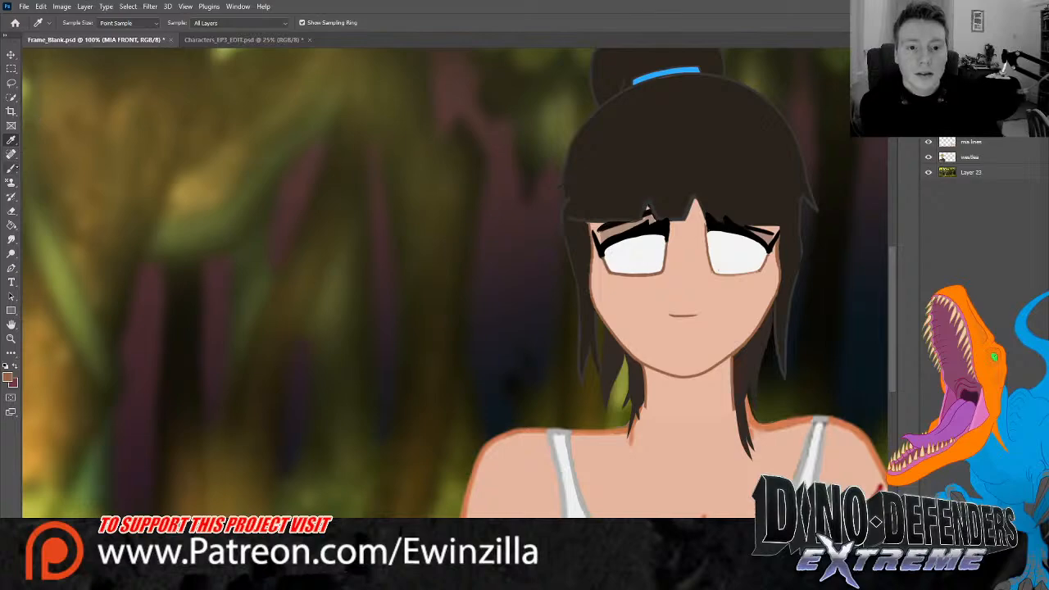
pyautogui.press('b')
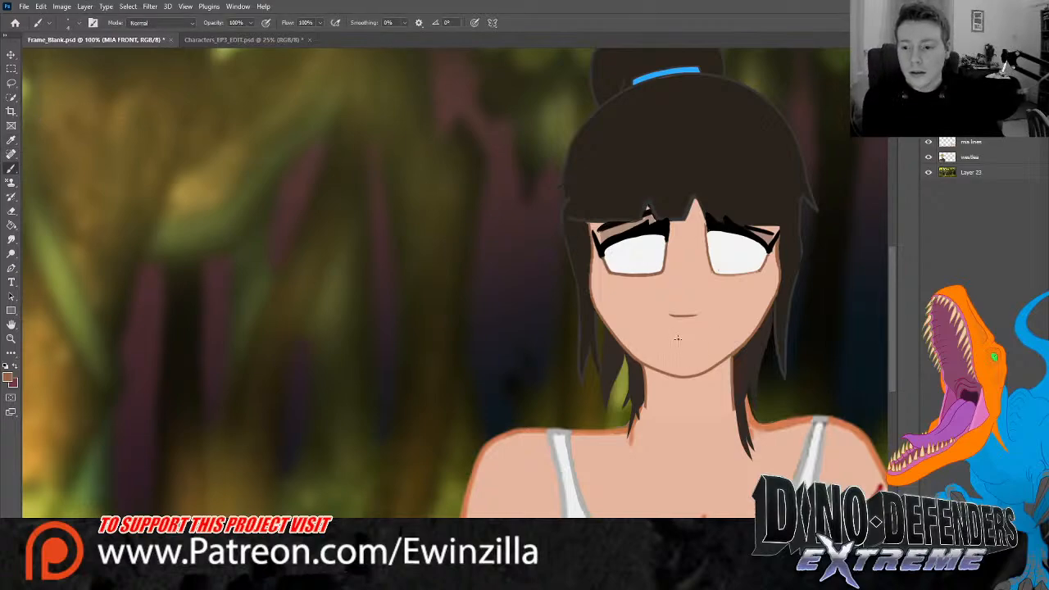
pyautogui.moveTo(676, 344)
pyautogui.mouseDown()
pyautogui.moveTo(697, 351)
pyautogui.moveTo(671, 356)
pyautogui.mouseUp()
pyautogui.hotkey('ctrl', 'z')
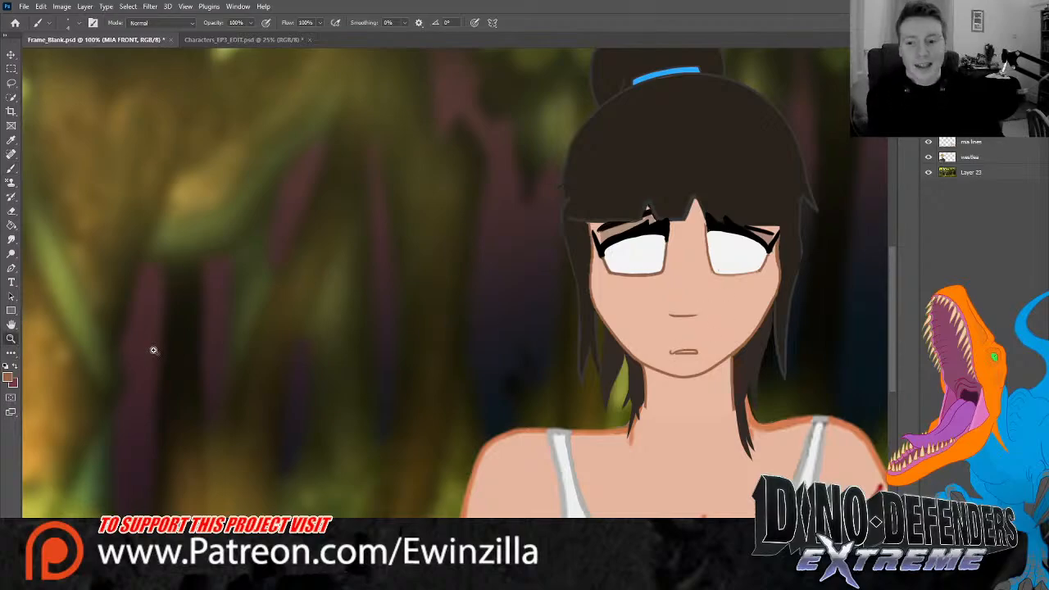
# Fill the inside of the woman's small mouth outline with black using the Brush
pyautogui.press('z')
pyautogui.click(718, 360)
pyautogui.click(719, 361)
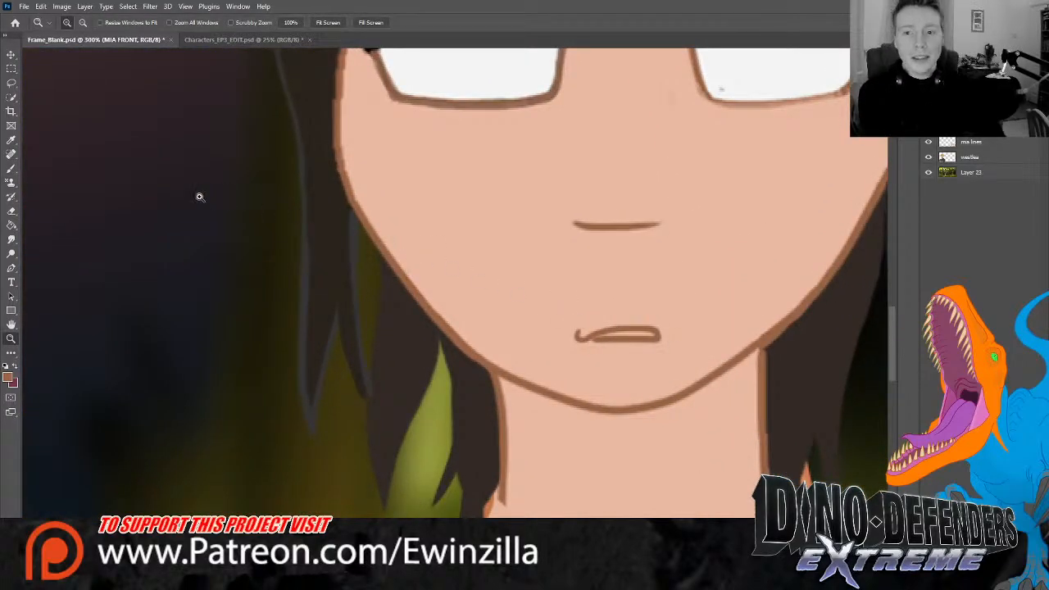
pyautogui.click(11, 238)
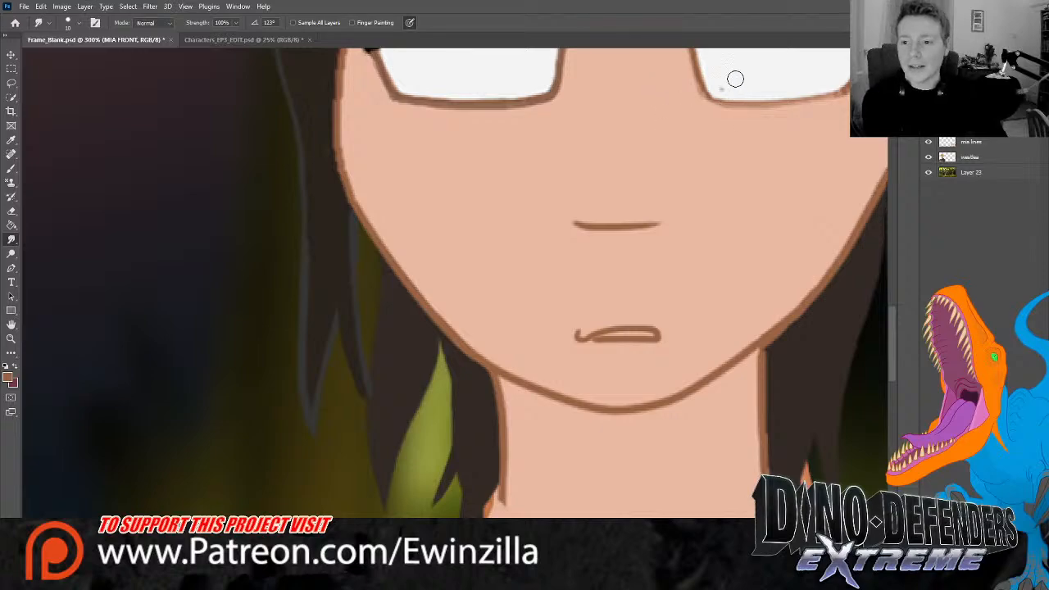
pyautogui.click(11, 168)
pyautogui.click(8, 379)
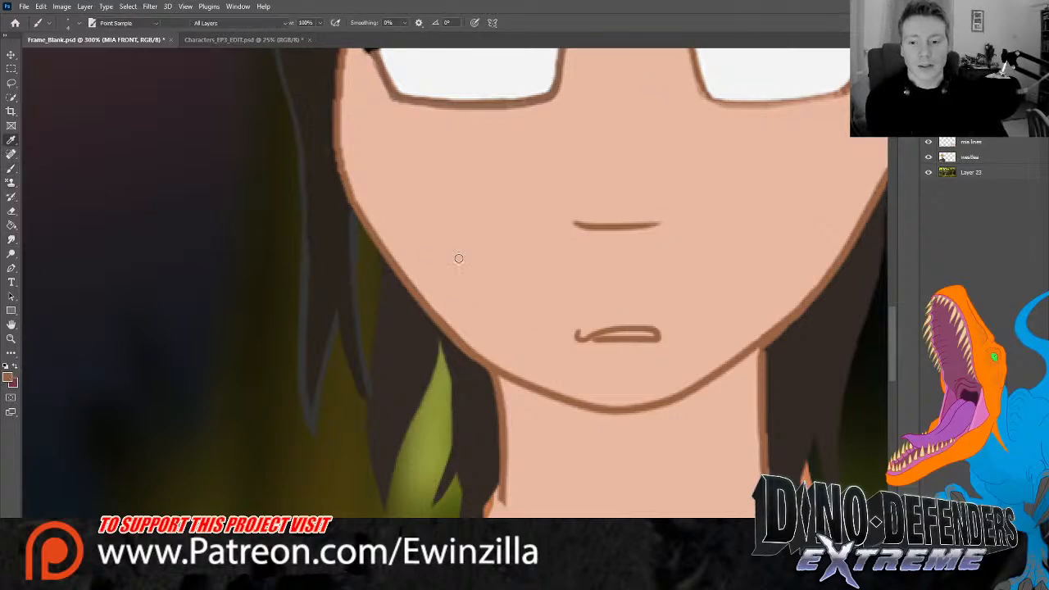
pyautogui.click(382, 313)
pyautogui.click(686, 141)
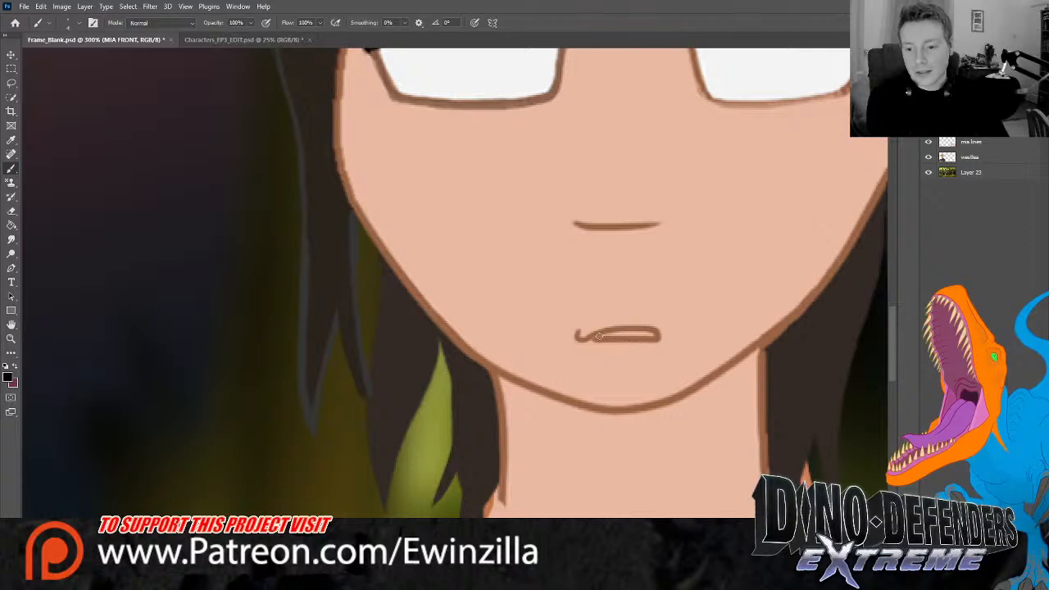
pyautogui.moveTo(598, 336); pyautogui.dragTo(624, 334)
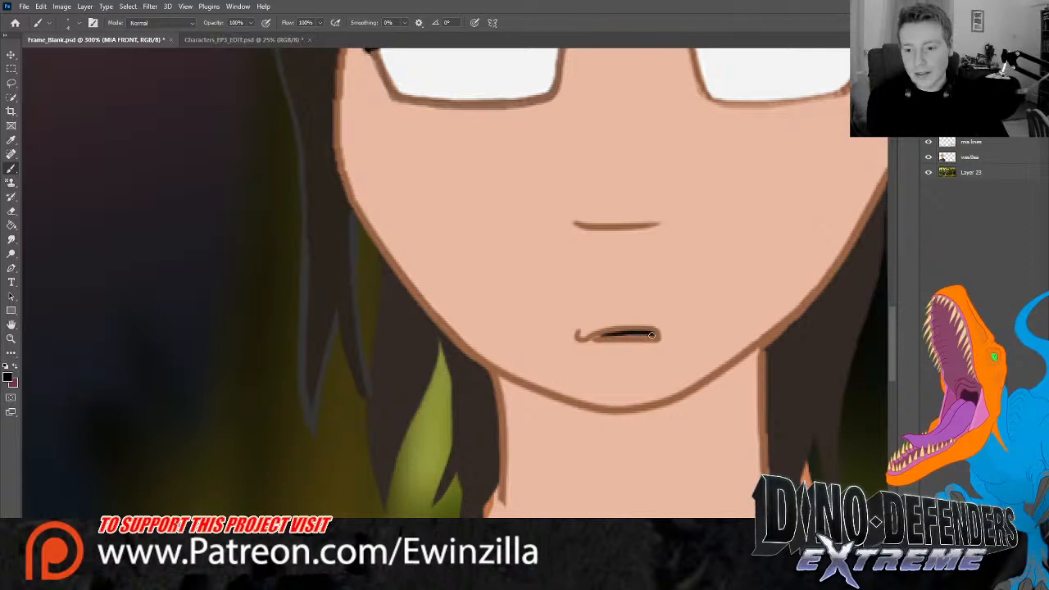
pyautogui.moveTo(652, 335)
pyautogui.mouseDown()
pyautogui.moveTo(597, 336)
pyautogui.moveTo(633, 335)
pyautogui.mouseUp()
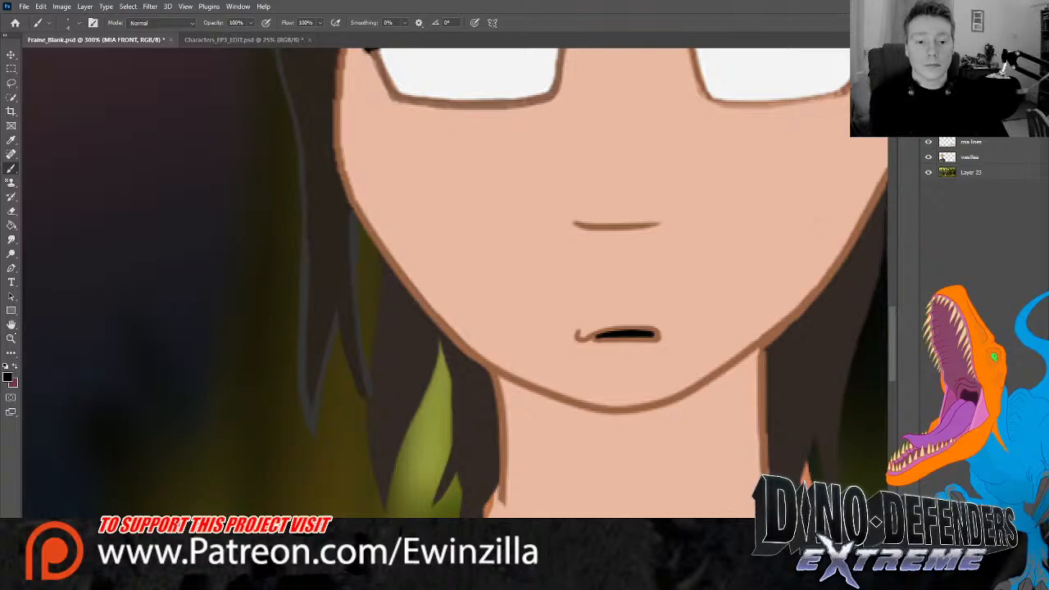
# Smudge the brown lower lid line of the woman's left-hand eye upward and clean the old line beneath it
pyautogui.click(12, 338)
pyautogui.click(328, 23)
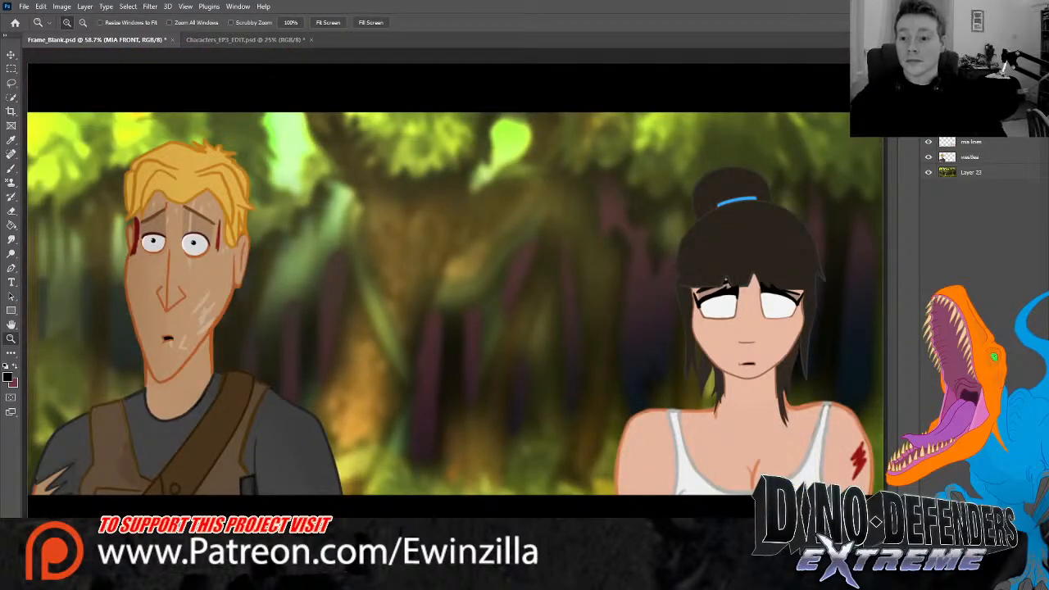
pyautogui.click(836, 322)
pyautogui.click(836, 322)
pyautogui.click(836, 323)
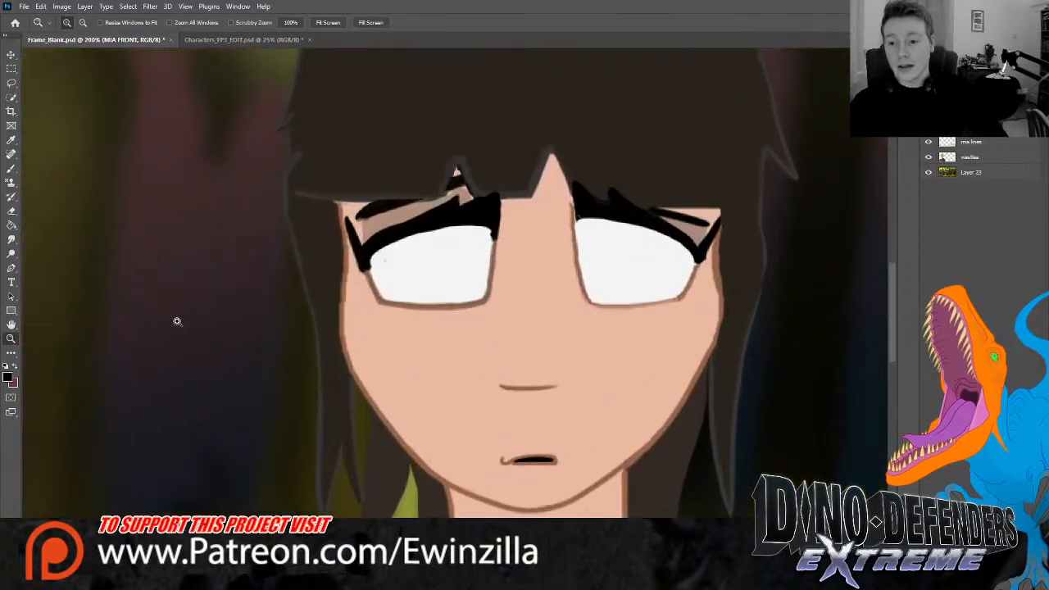
pyautogui.click(11, 241)
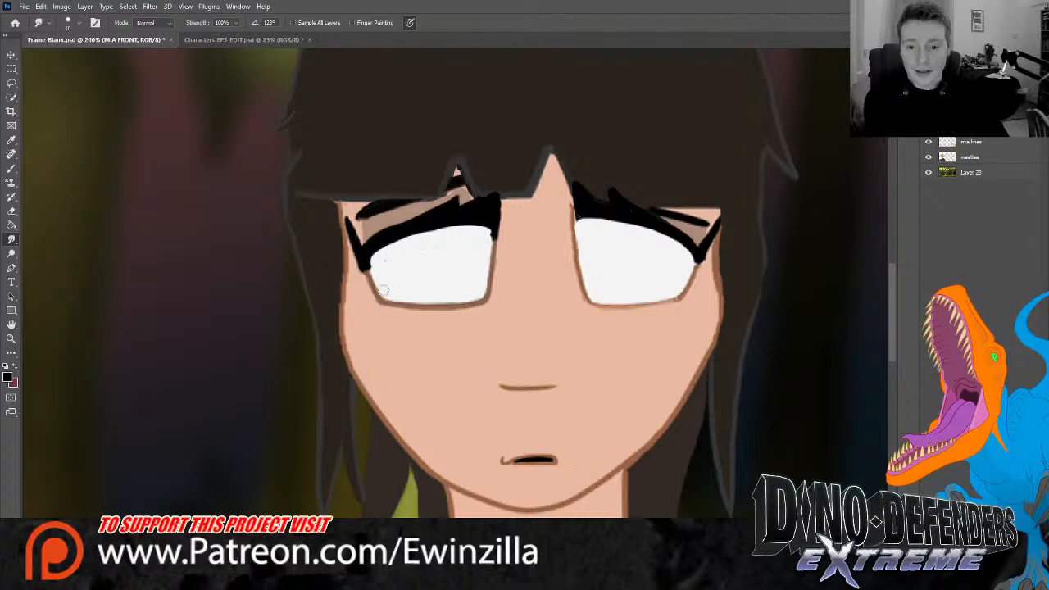
pyautogui.moveTo(373, 284); pyautogui.dragTo(492, 296)
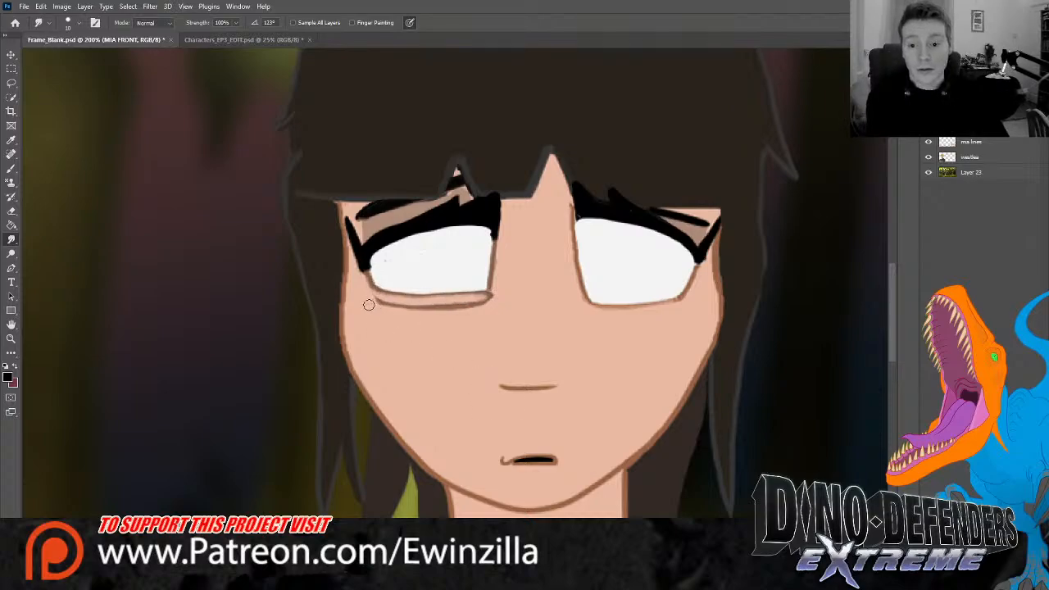
pyautogui.moveTo(374, 300); pyautogui.dragTo(494, 299)
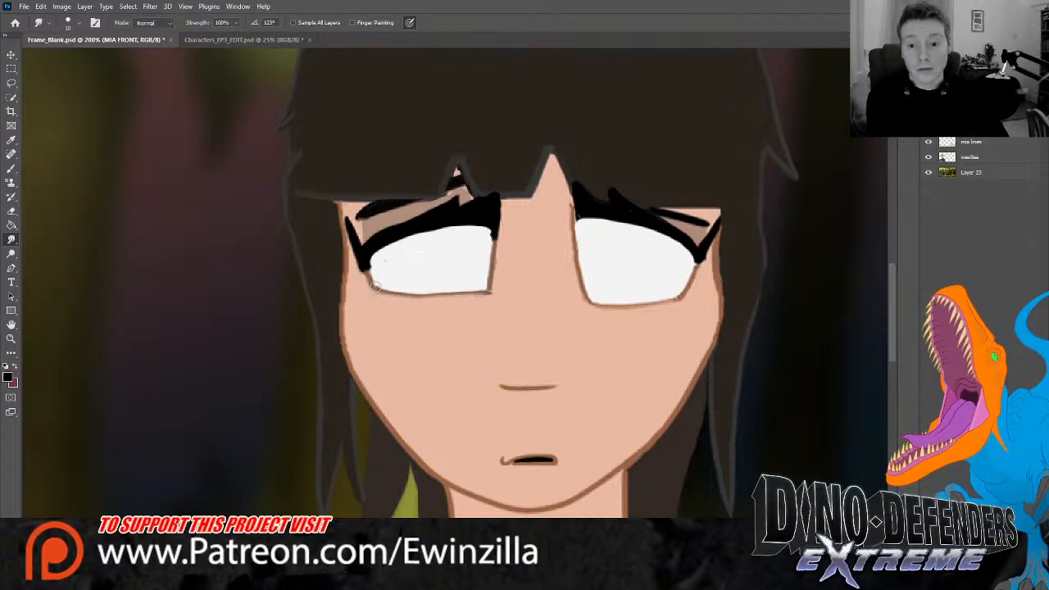
pyautogui.moveTo(376, 287); pyautogui.dragTo(490, 292)
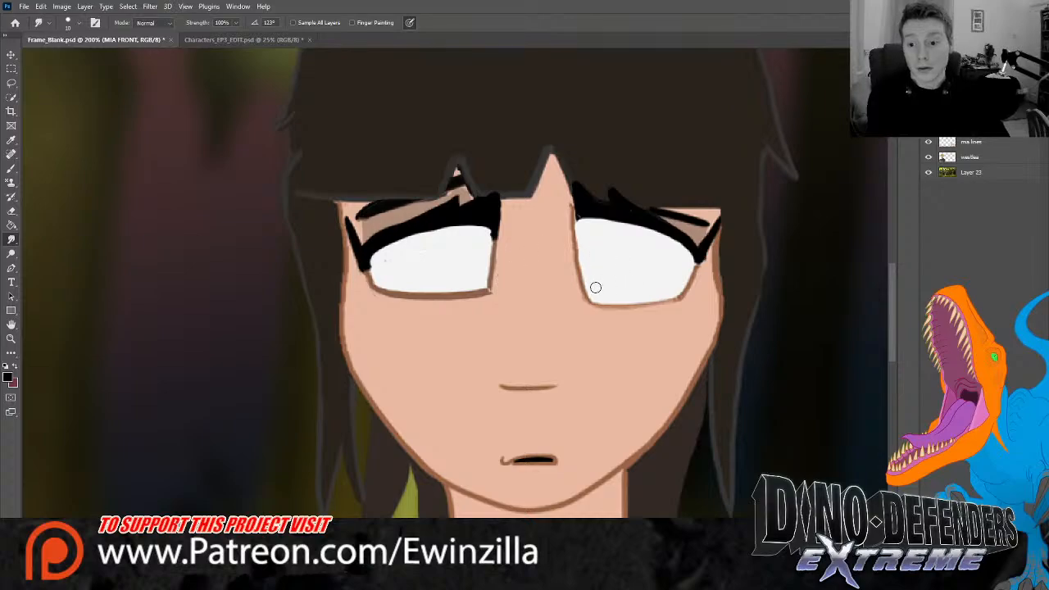
# Smudge the lower lid of the woman's right-hand eye upward with a rounded outer corner and tidy its inner edge
pyautogui.moveTo(689, 281)
pyautogui.mouseDown()
pyautogui.moveTo(677, 297)
pyautogui.moveTo(580, 294)
pyautogui.moveTo(677, 292)
pyautogui.mouseUp()
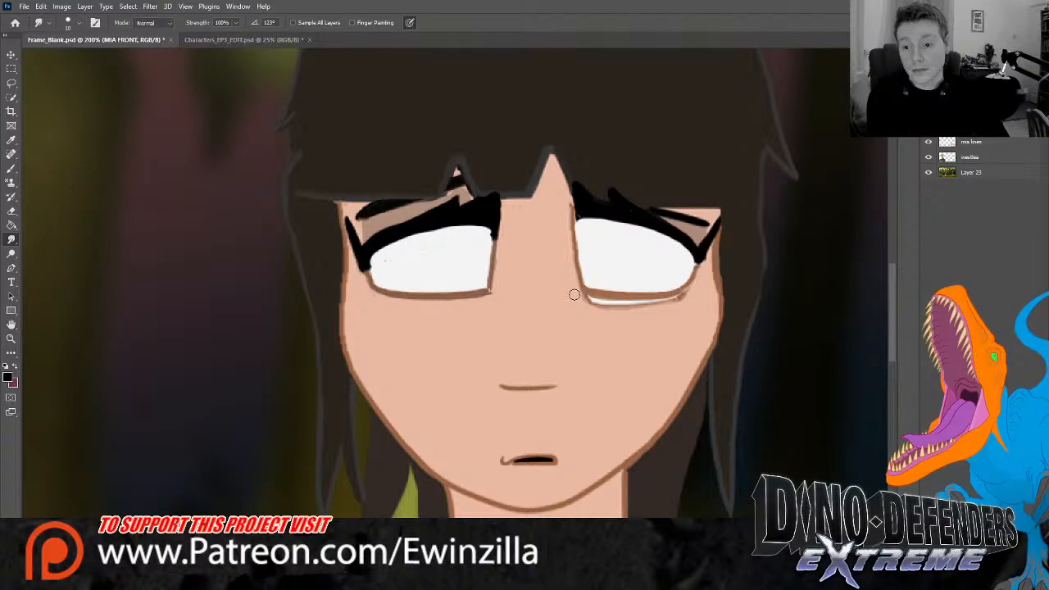
pyautogui.moveTo(574, 294)
pyautogui.mouseDown()
pyautogui.moveTo(675, 300)
pyautogui.moveTo(706, 280)
pyautogui.moveTo(680, 295)
pyautogui.mouseUp()
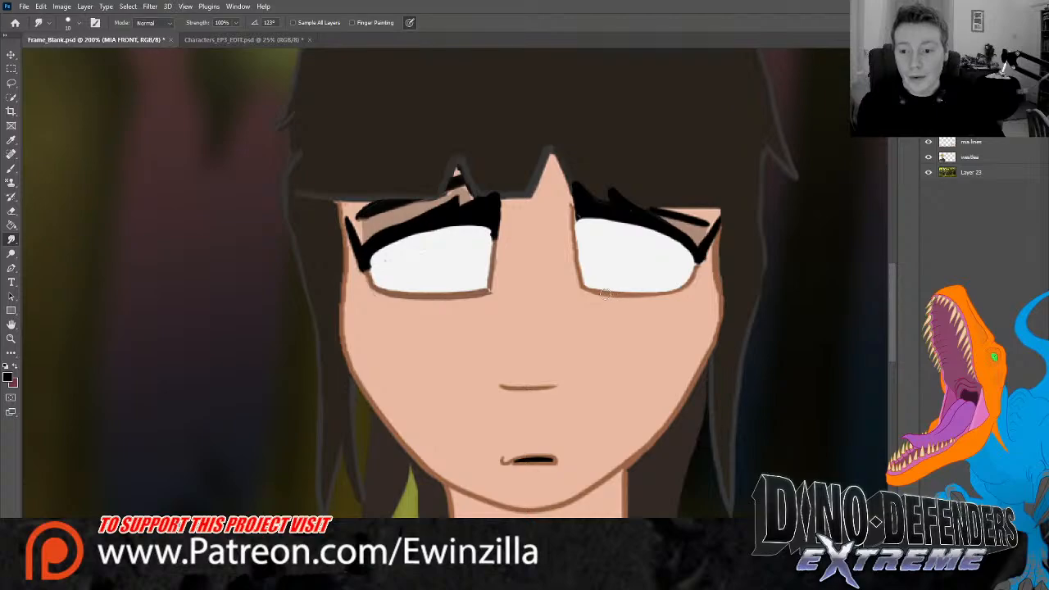
pyautogui.moveTo(584, 287)
pyautogui.mouseDown()
pyautogui.moveTo(570, 206)
pyautogui.moveTo(592, 296)
pyautogui.mouseUp()
pyautogui.moveTo(565, 208); pyautogui.dragTo(583, 303)
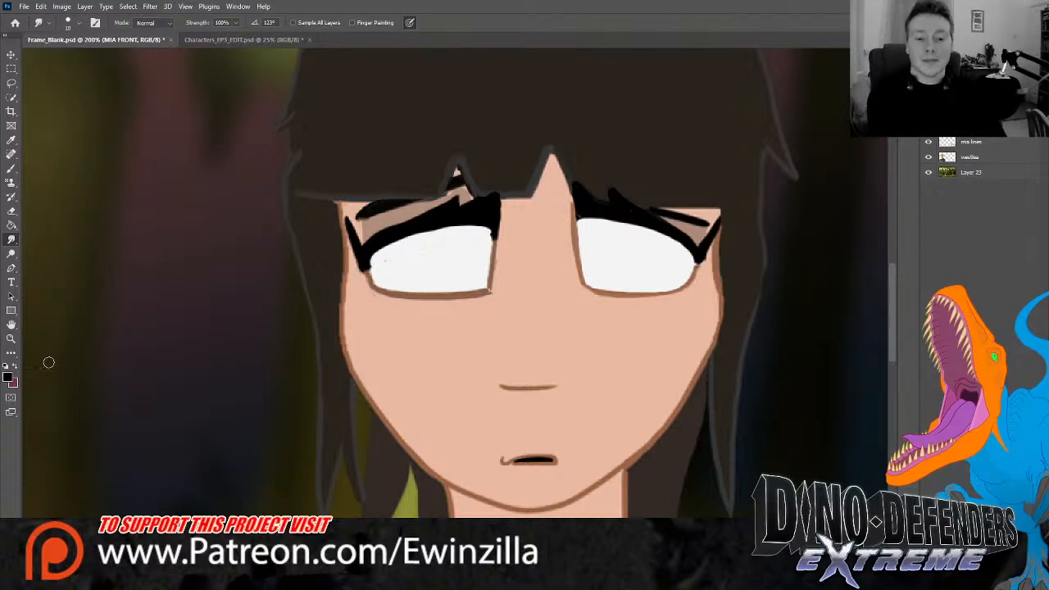
# Sample the green iris colour from the small green-eyed head in Characters_EP3_EDIT.psd and return to Frame_Blank.psd
pyautogui.click(11, 337)
pyautogui.click(328, 23)
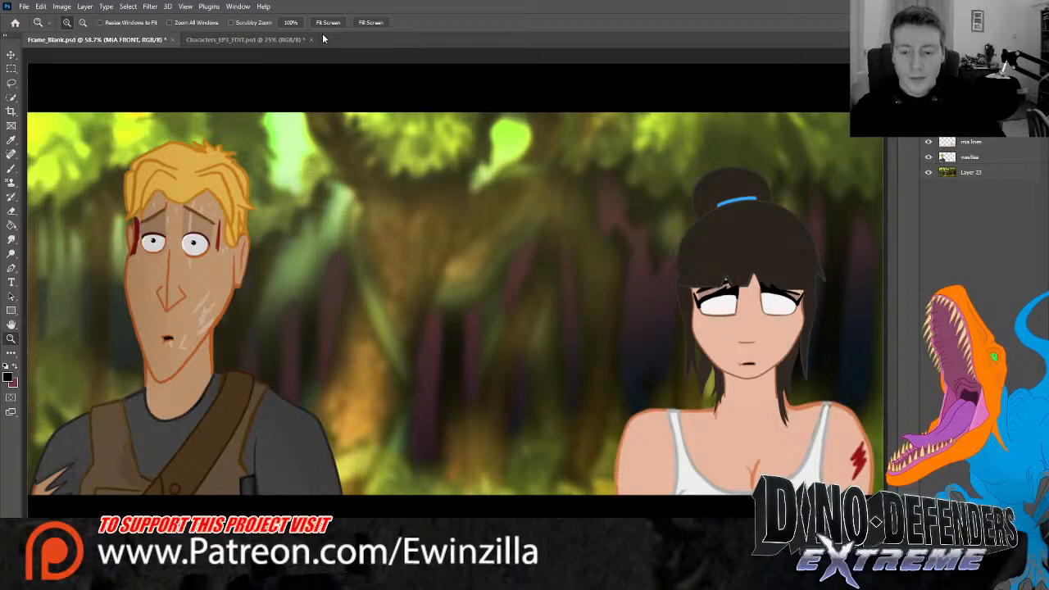
pyautogui.click(230, 40)
pyautogui.click(449, 229)
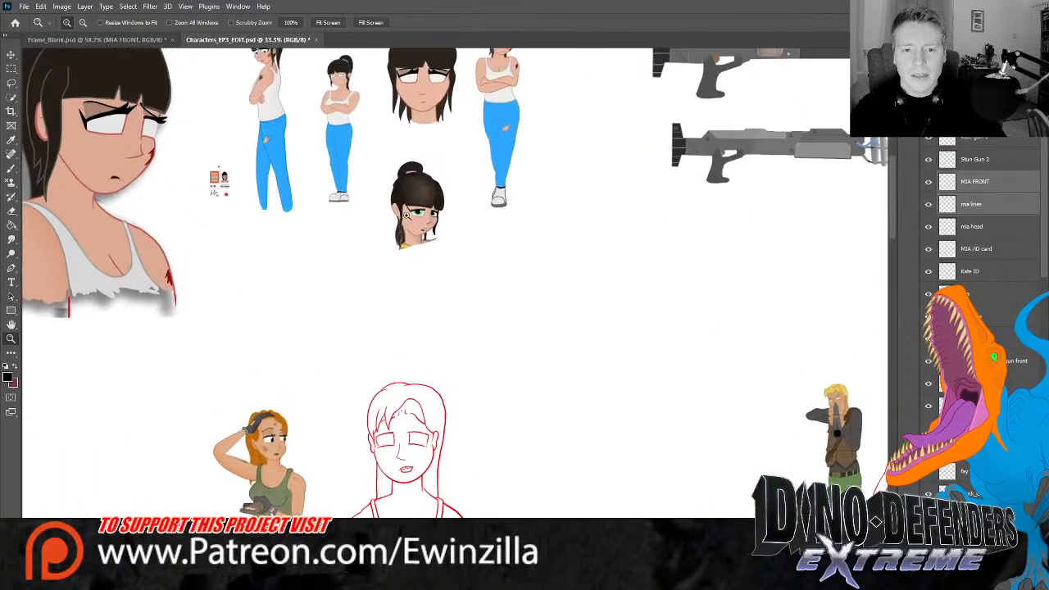
pyautogui.press('i')
pyautogui.click(415, 211)
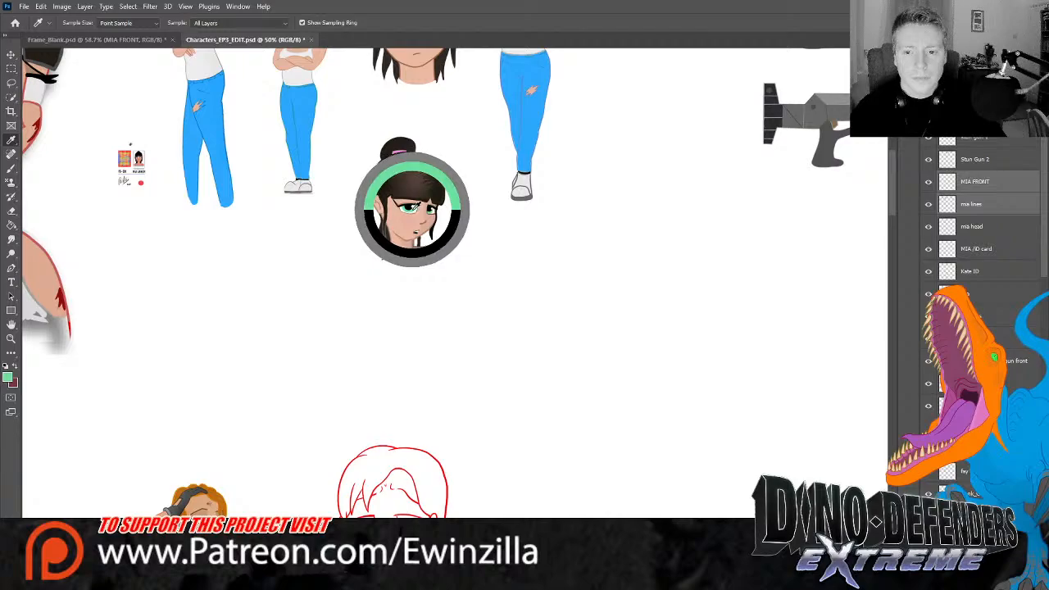
pyautogui.click(121, 43)
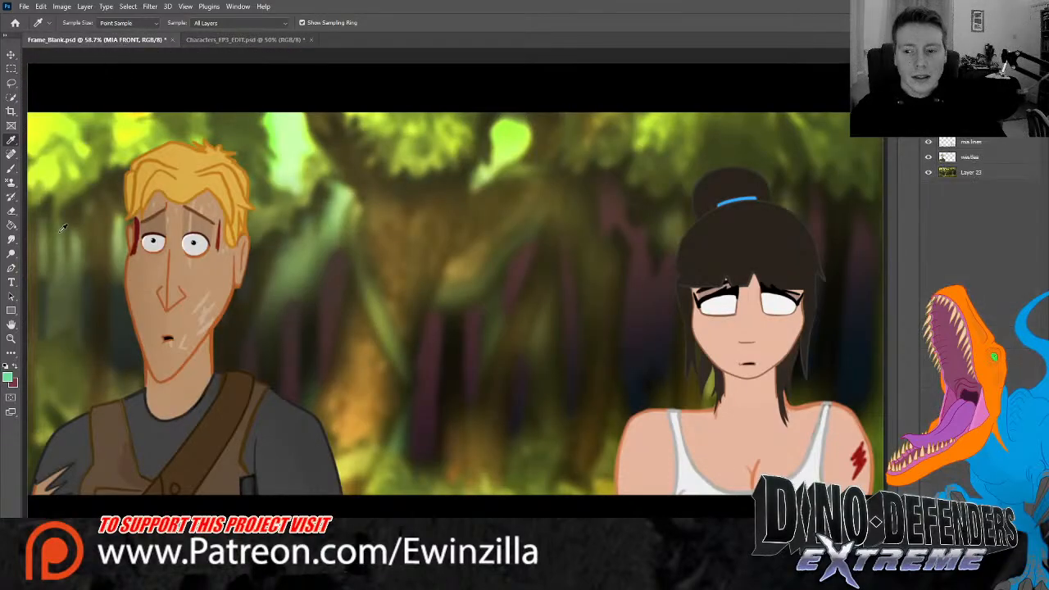
# Smudge the black outer lash corners of both of the woman's eyes up to the fringe
pyautogui.click(12, 337)
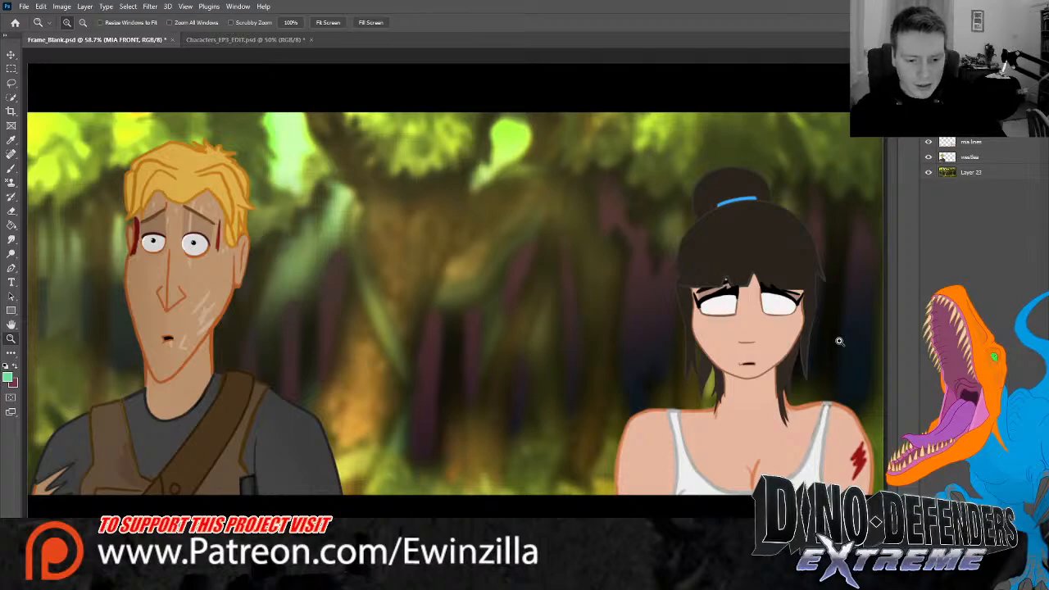
pyautogui.moveTo(859, 310); pyautogui.dragTo(734, 463)
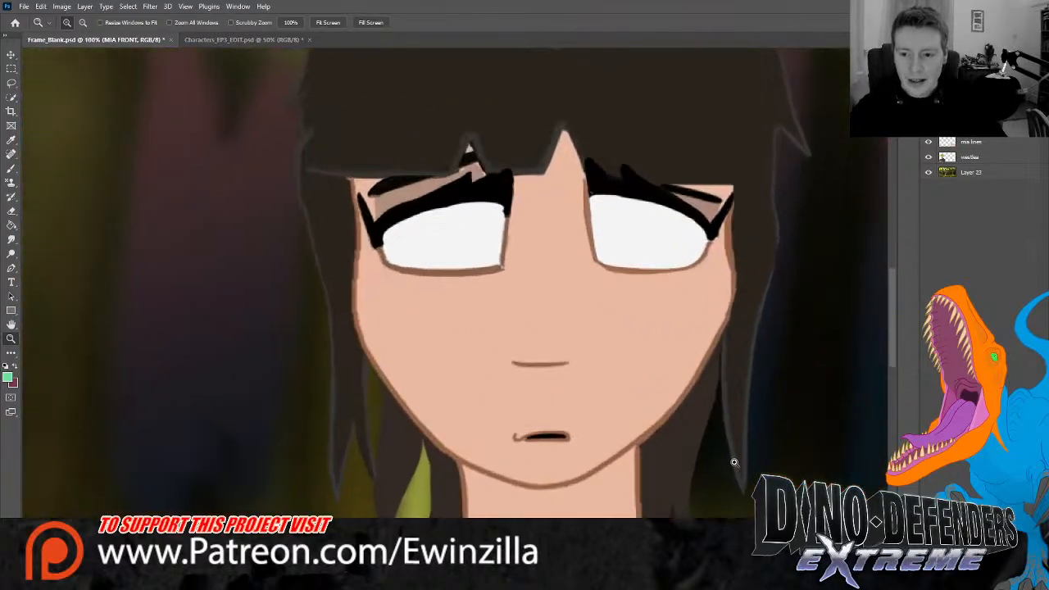
pyautogui.click(11, 239)
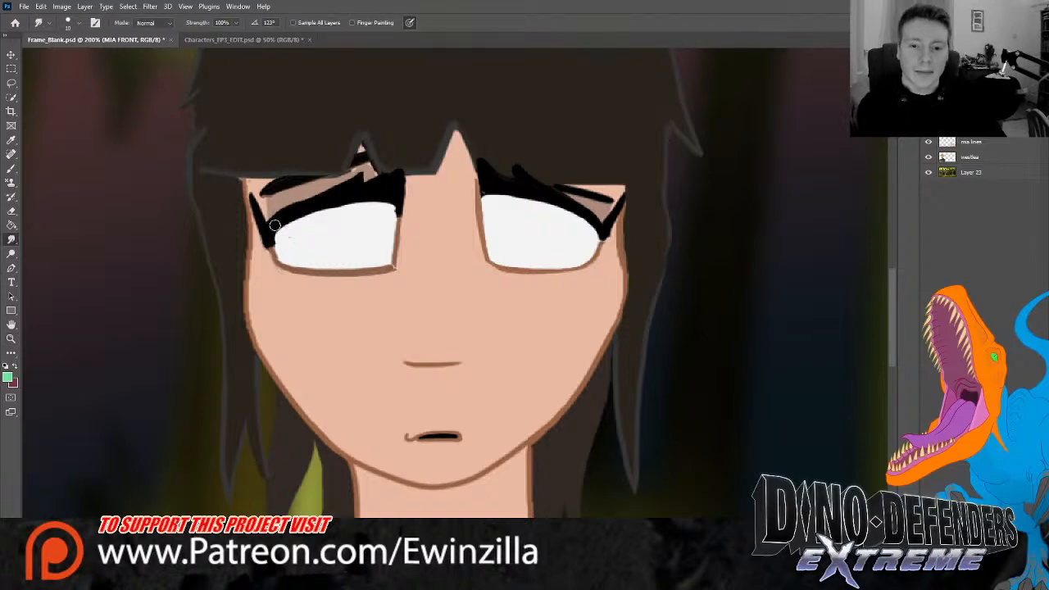
pyautogui.moveTo(263, 222)
pyautogui.mouseDown()
pyautogui.moveTo(248, 187)
pyautogui.moveTo(273, 229)
pyautogui.moveTo(252, 181)
pyautogui.mouseUp()
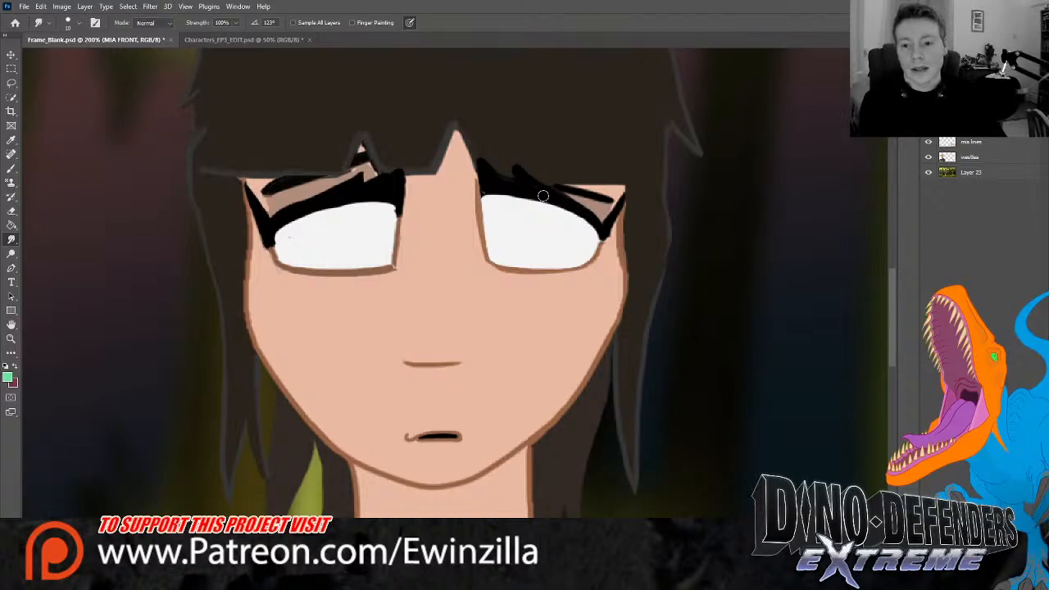
pyautogui.moveTo(546, 194)
pyautogui.mouseDown()
pyautogui.moveTo(601, 228)
pyautogui.moveTo(623, 197)
pyautogui.moveTo(606, 237)
pyautogui.moveTo(623, 193)
pyautogui.mouseUp()
pyautogui.moveTo(605, 229); pyautogui.dragTo(633, 174)
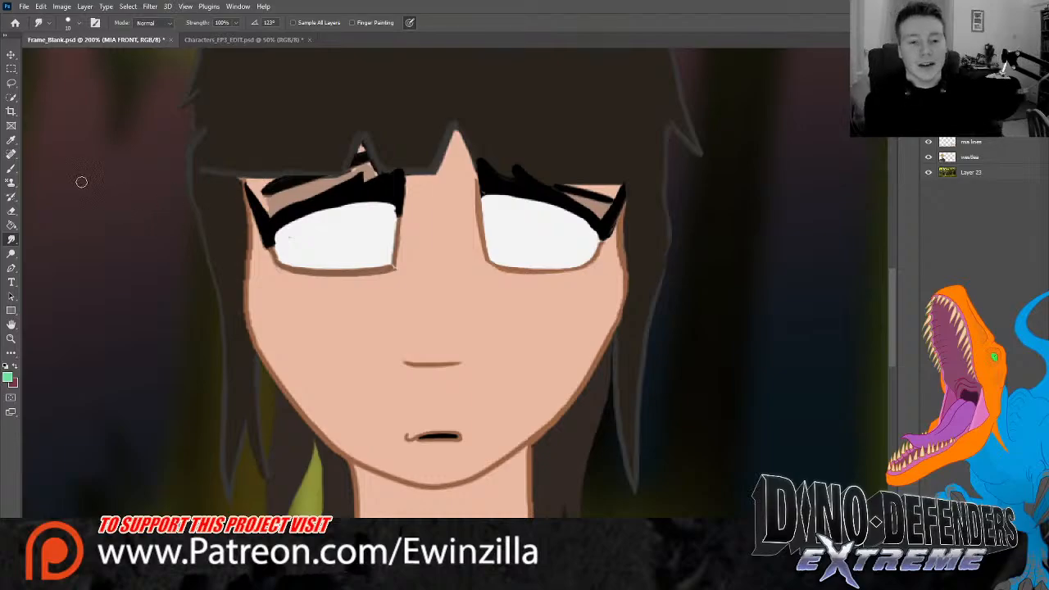
pyautogui.press('b')
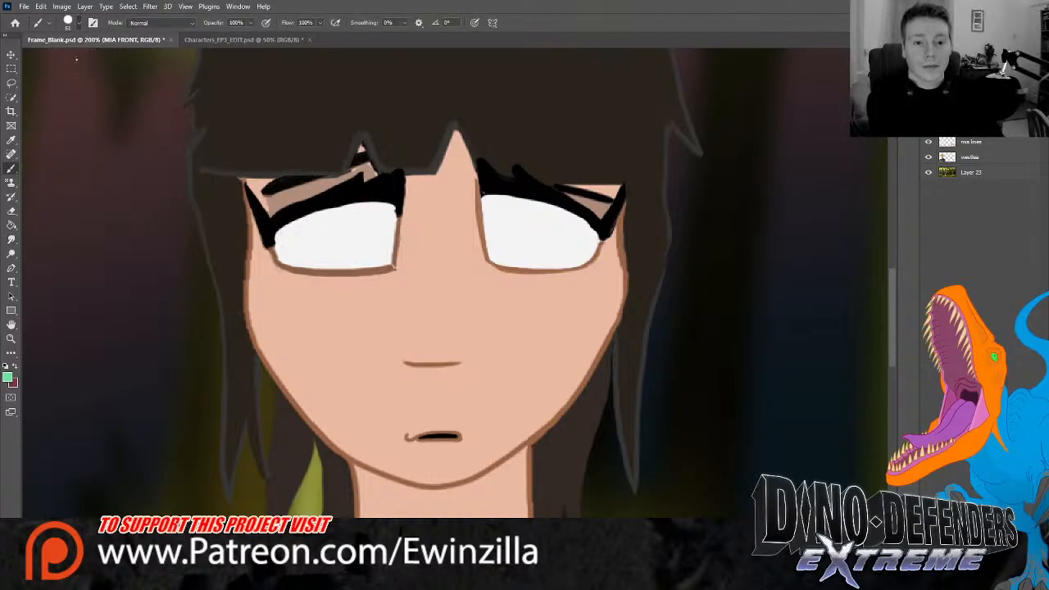
pyautogui.click(338, 231)
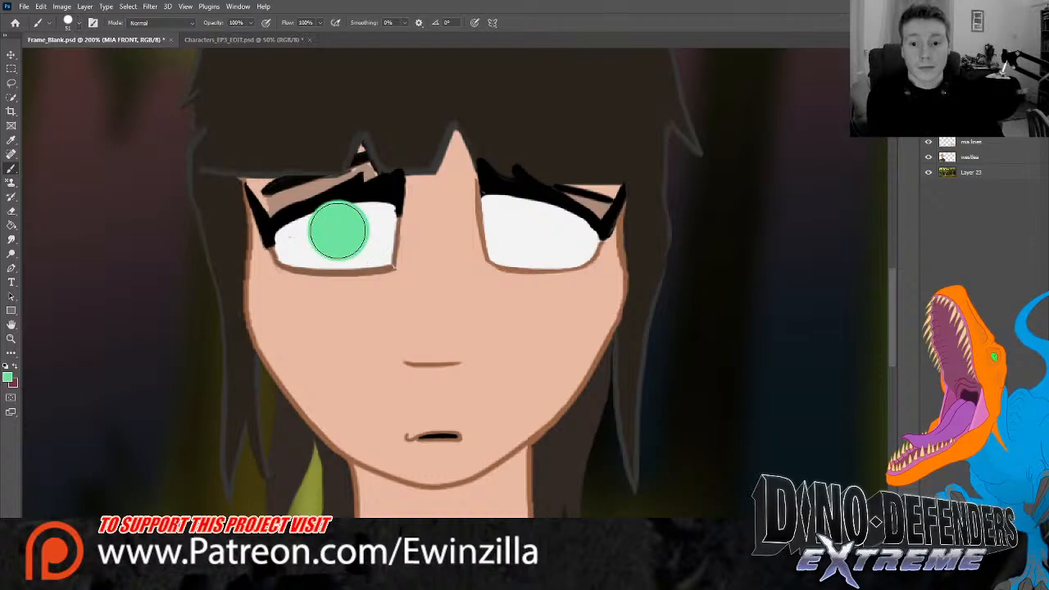
pyautogui.click(527, 225)
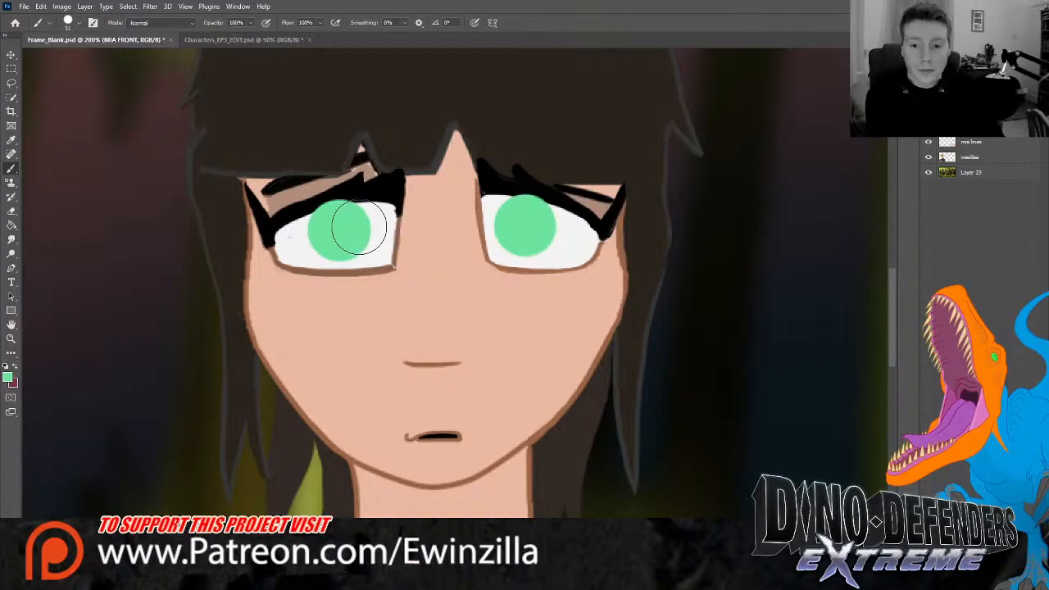
pyautogui.press('s')
pyautogui.press('a')
pyautogui.hotkey('ctrl', 'z')
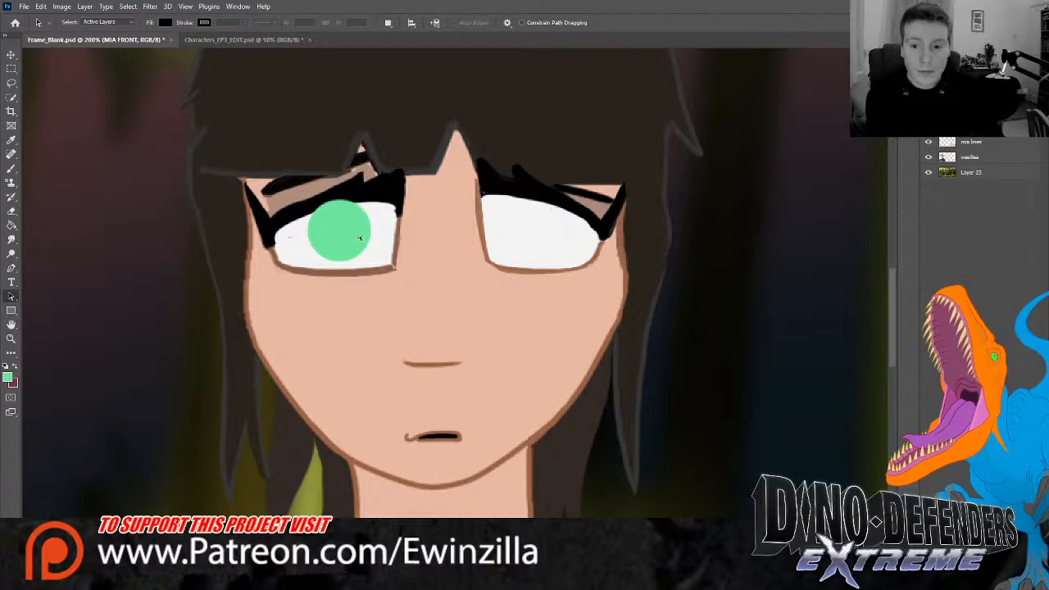
pyautogui.hotkey('ctrl', 'z')
# Paint a solid round green iris in the white of each of the woman's eyes with the Brush tool
pyautogui.press('b')
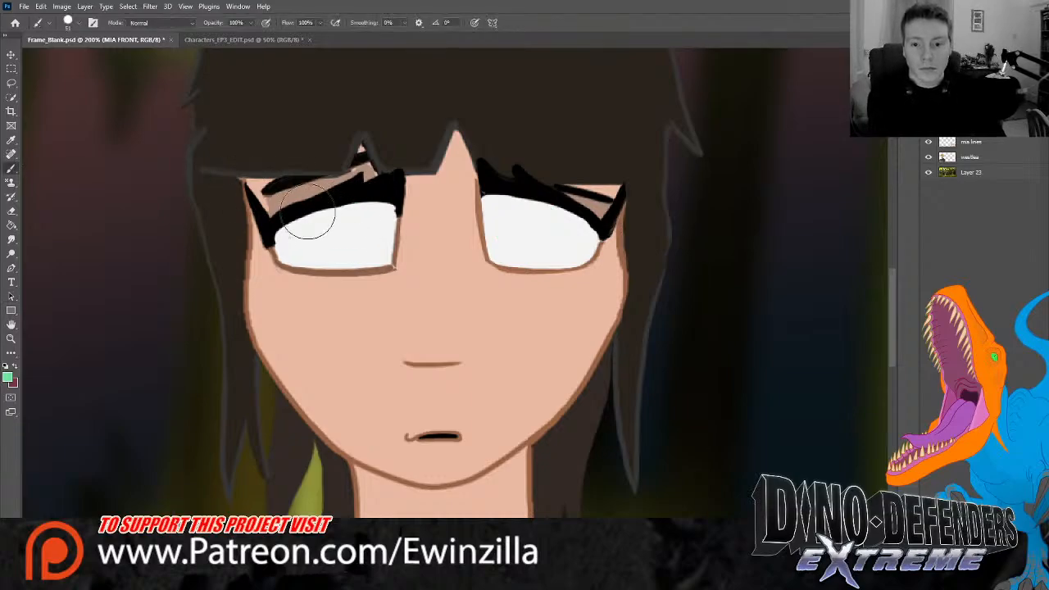
pyautogui.click(352, 227)
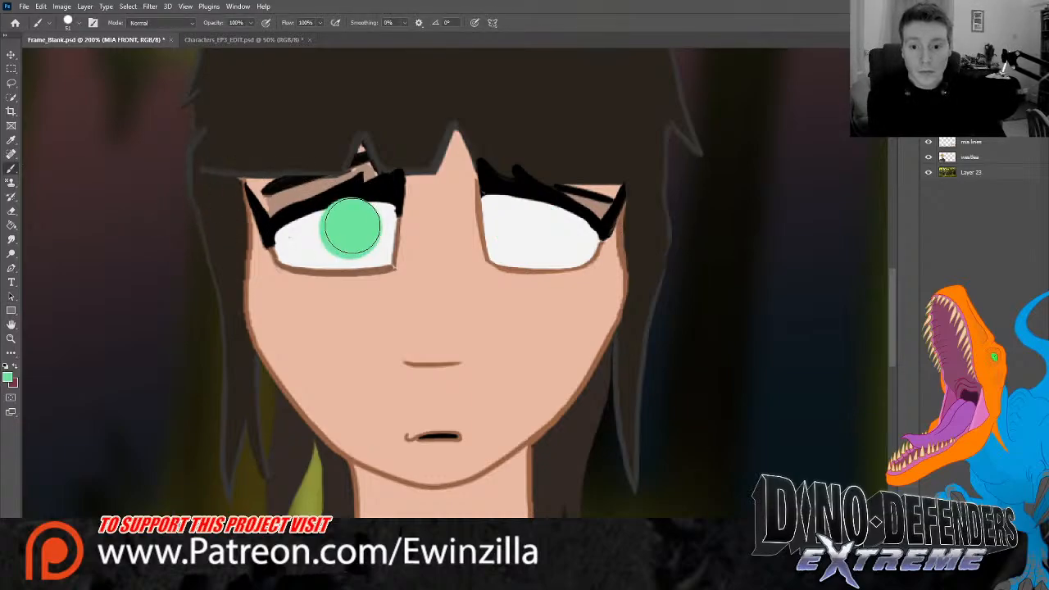
pyautogui.moveTo(515, 225); pyautogui.dragTo(530, 227)
pyautogui.hotkey('ctrl', 'z')
pyautogui.hotkey('ctrl', 'z')
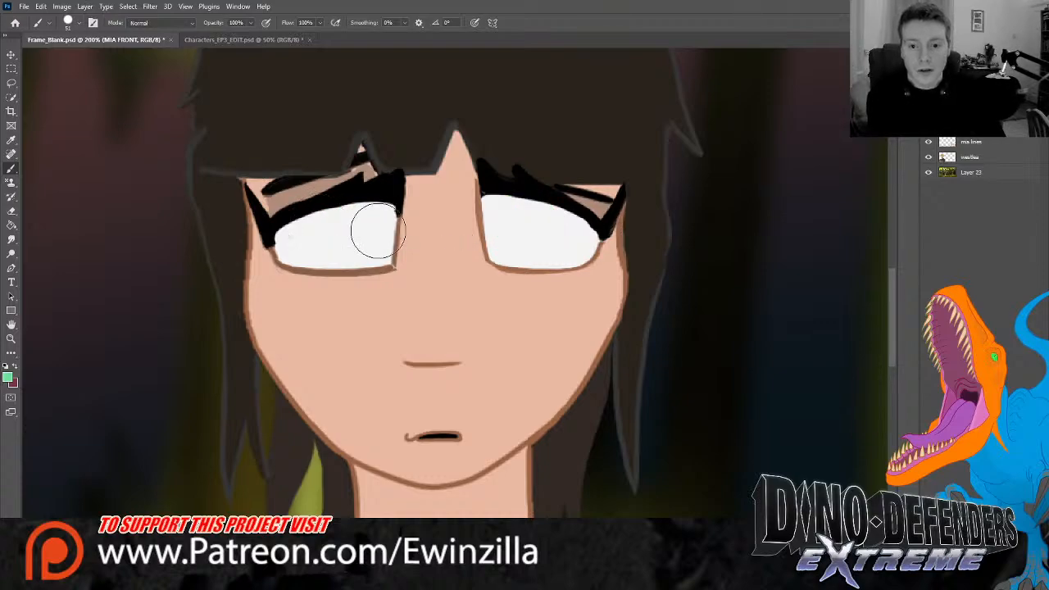
pyautogui.click(341, 228)
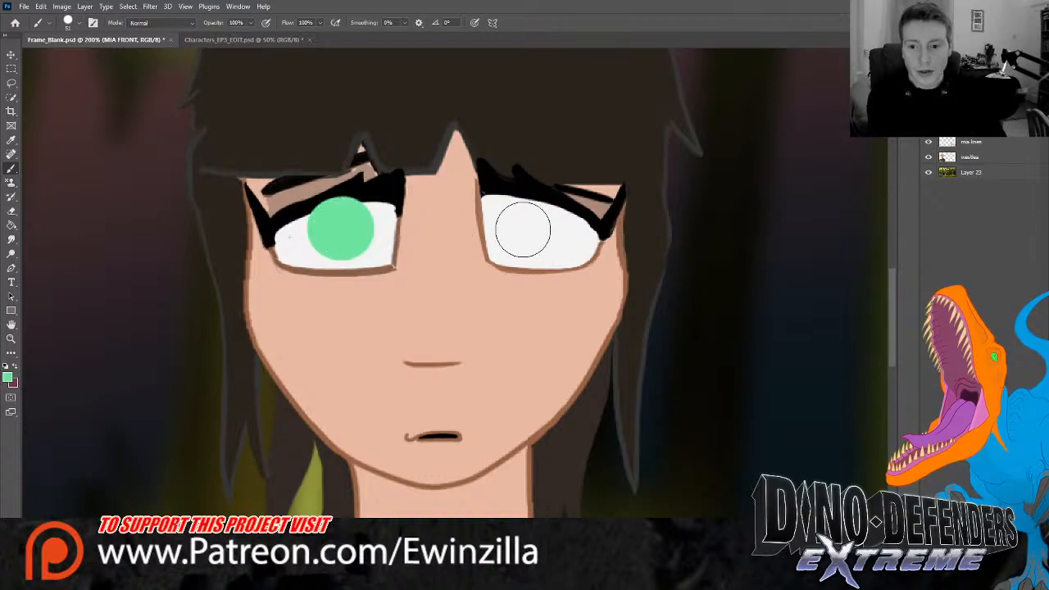
pyautogui.moveTo(520, 227); pyautogui.dragTo(538, 229)
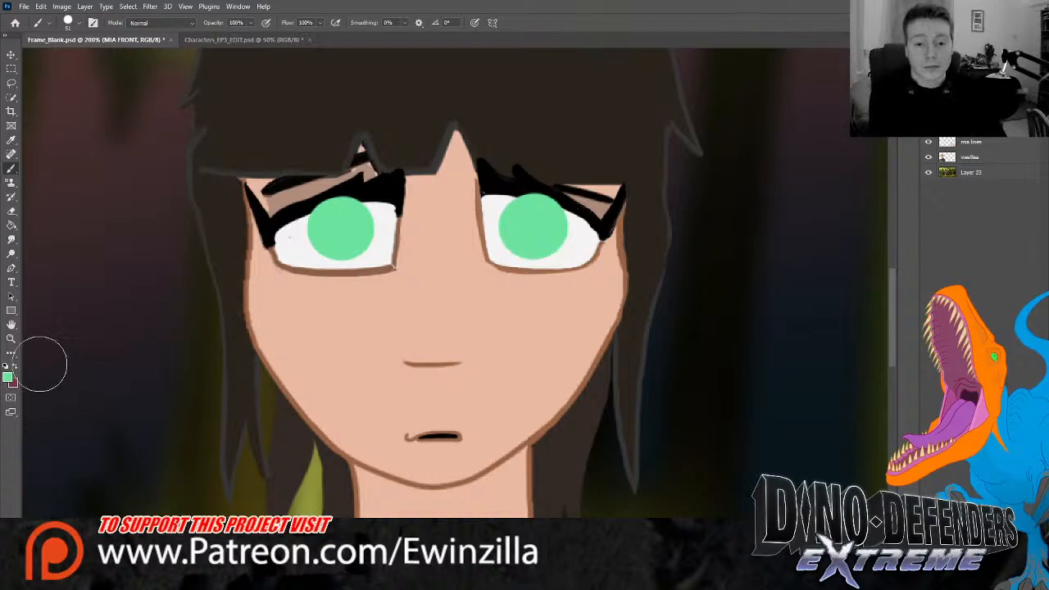
# Sample black and paint a smaller round pupil inside each of the woman's green irises
pyautogui.press('i')
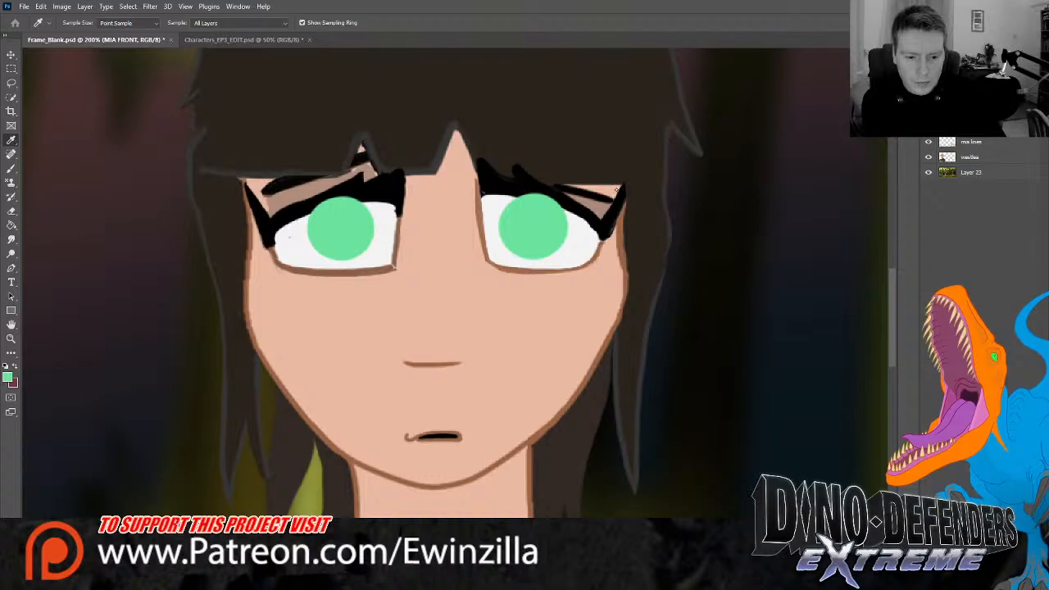
pyautogui.click(687, 140)
pyautogui.press('b')
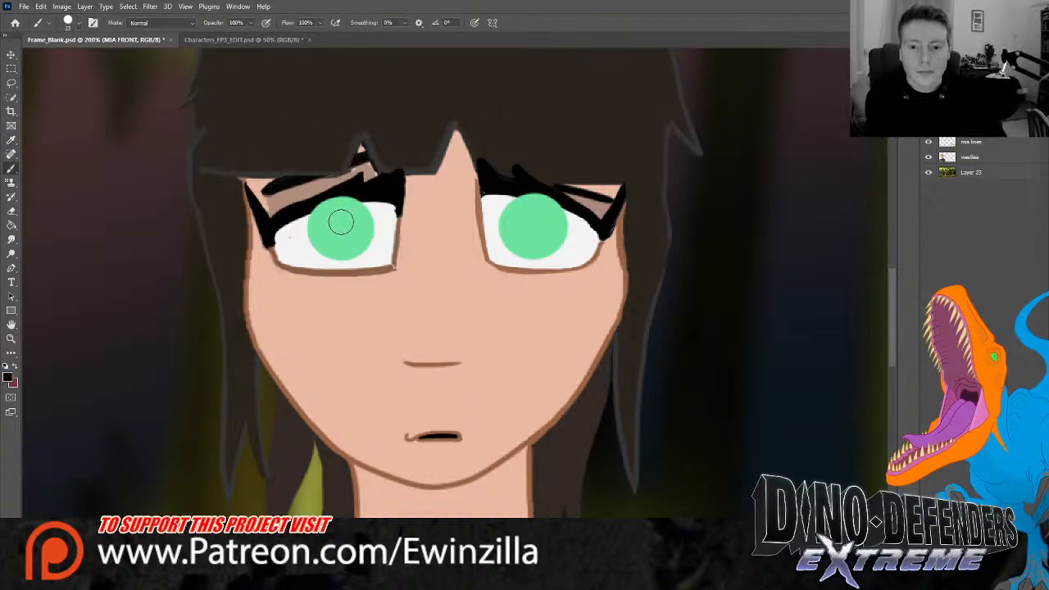
pyautogui.moveTo(340, 222); pyautogui.dragTo(339, 224)
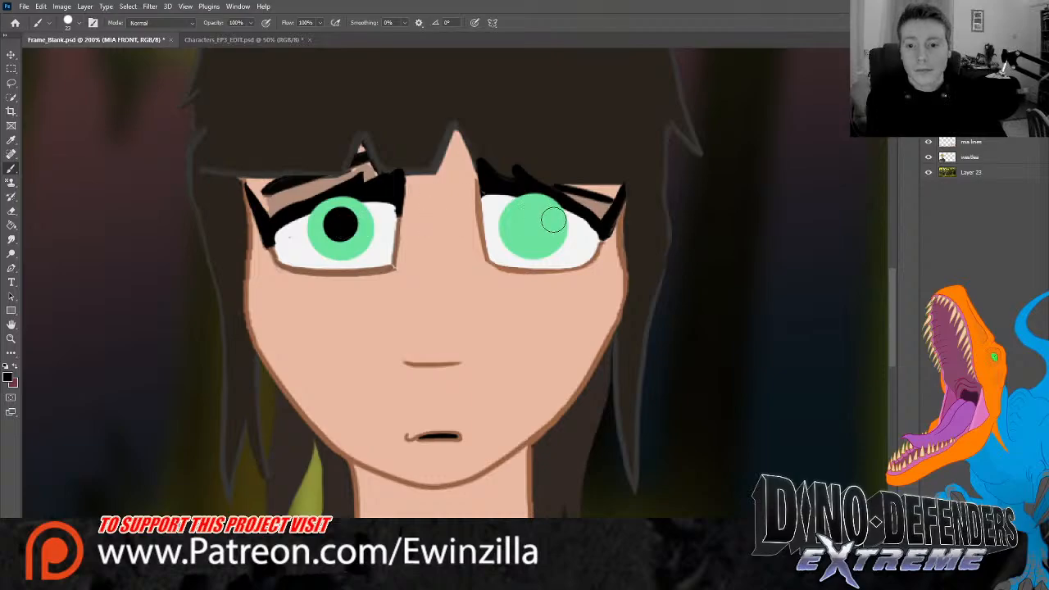
pyautogui.moveTo(529, 218); pyautogui.dragTo(533, 220)
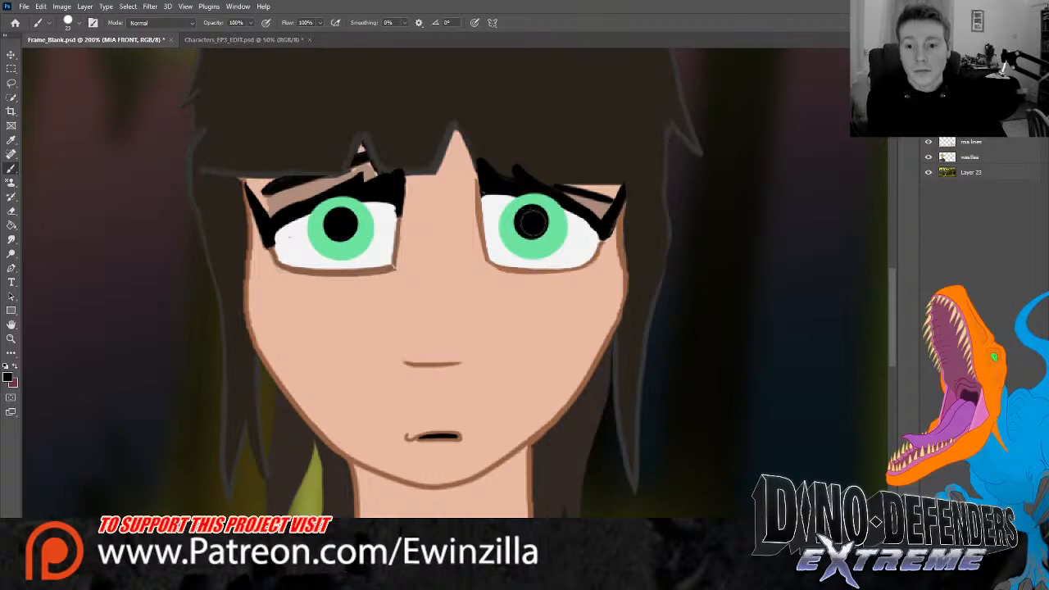
# Smudge the upper edges of the woman's eye whites up into the black lids to round them and thin the left-hand lid
pyautogui.click(11, 240)
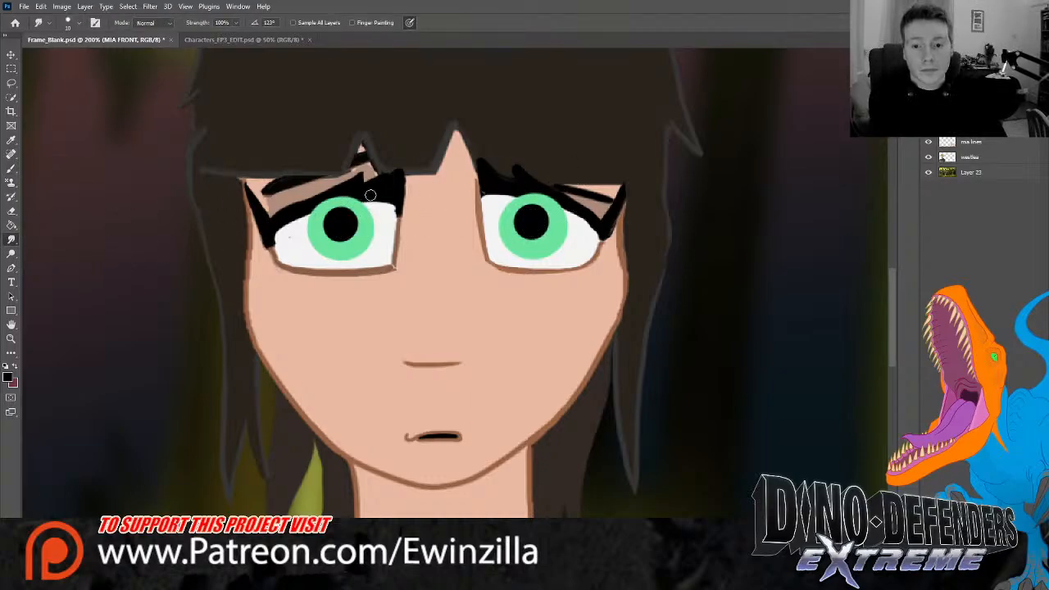
pyautogui.moveTo(310, 206)
pyautogui.mouseDown()
pyautogui.moveTo(278, 239)
pyautogui.moveTo(323, 201)
pyautogui.mouseUp()
pyautogui.moveTo(389, 212); pyautogui.dragTo(358, 197)
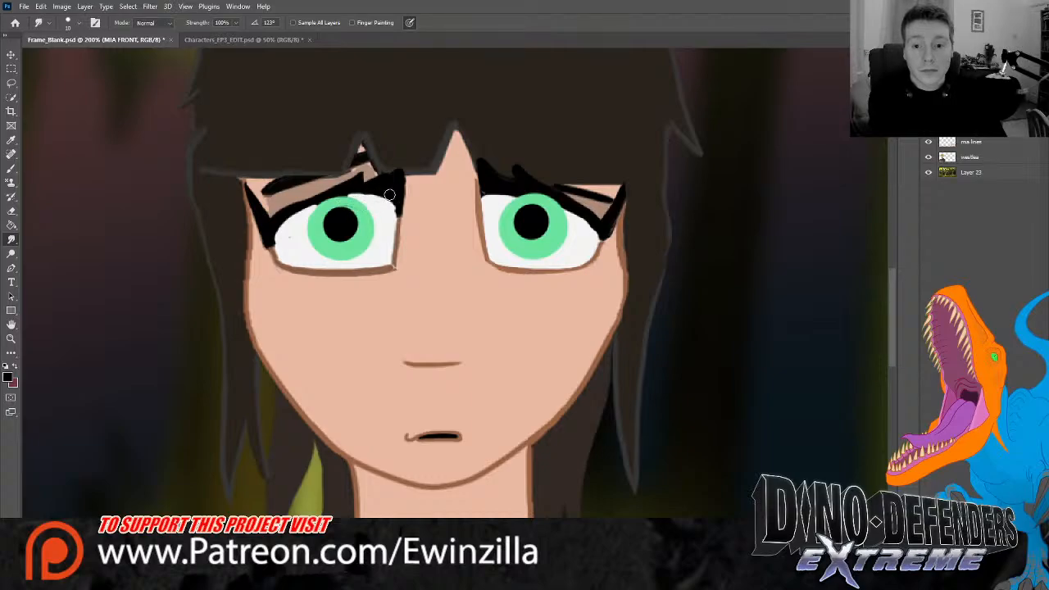
pyautogui.moveTo(390, 195); pyautogui.dragTo(359, 192)
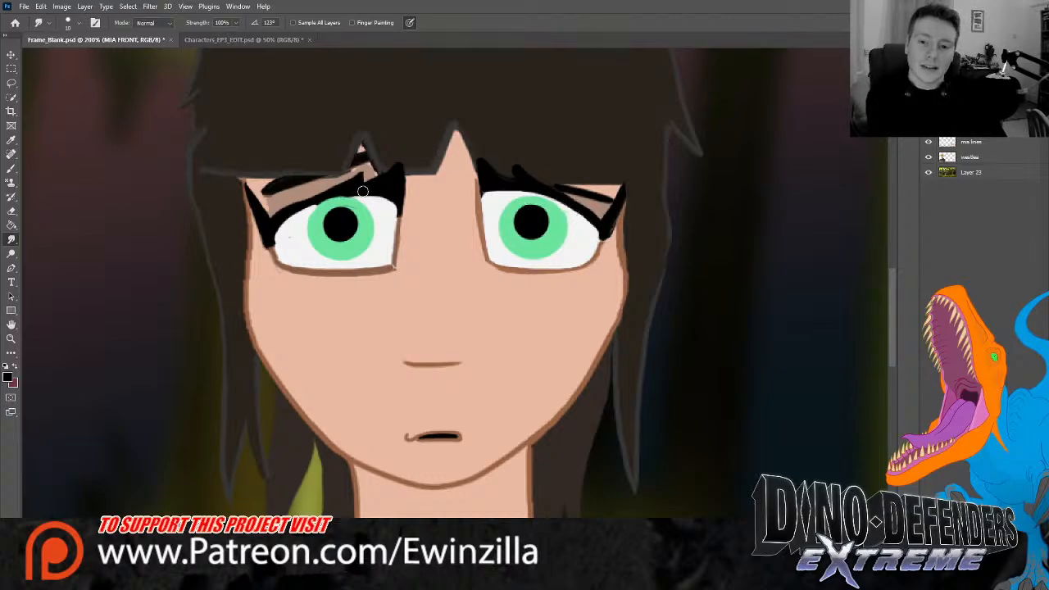
pyautogui.moveTo(301, 213)
pyautogui.mouseDown()
pyautogui.moveTo(374, 192)
pyautogui.moveTo(330, 197)
pyautogui.moveTo(381, 202)
pyautogui.moveTo(341, 201)
pyautogui.mouseUp()
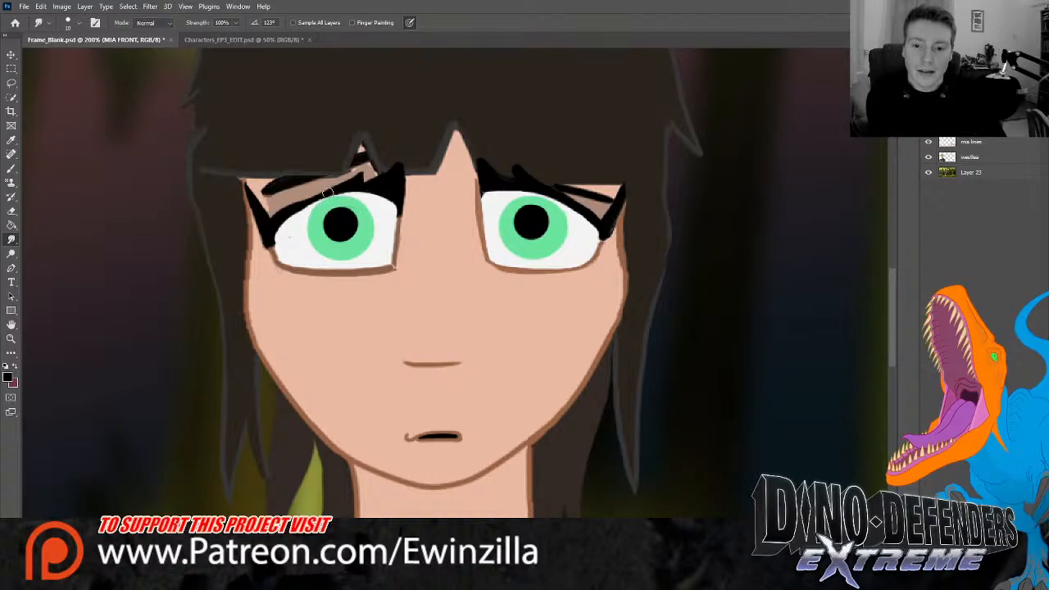
pyautogui.moveTo(327, 192)
pyautogui.mouseDown()
pyautogui.moveTo(270, 221)
pyautogui.moveTo(368, 188)
pyautogui.mouseUp()
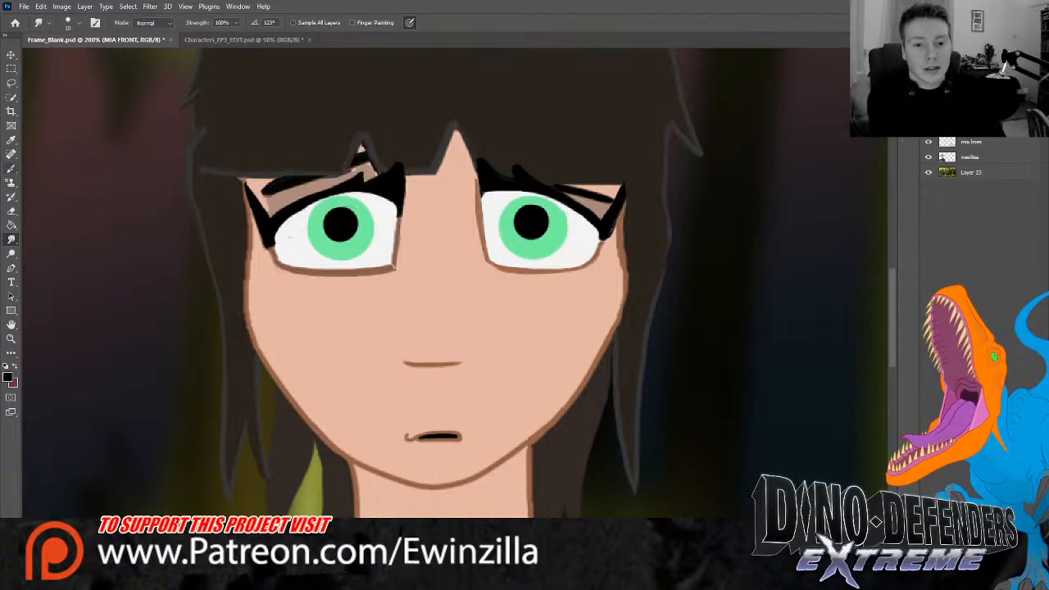
# Brush a soft pinkish-red blush over both of the woman's cheeks at 4% opacity
pyautogui.click(10, 168)
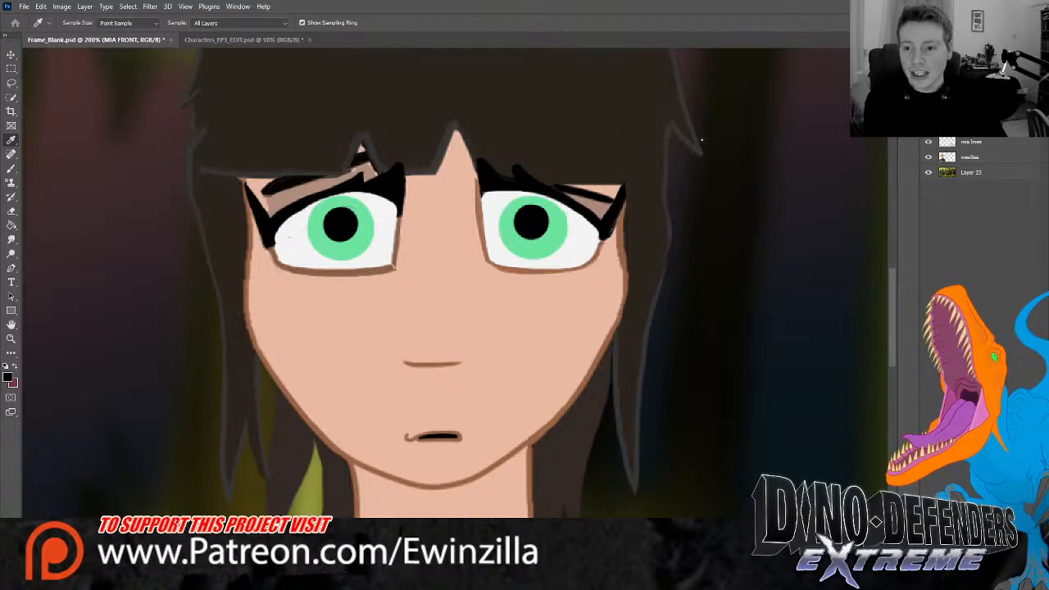
pyautogui.press('b')
pyautogui.press('x')
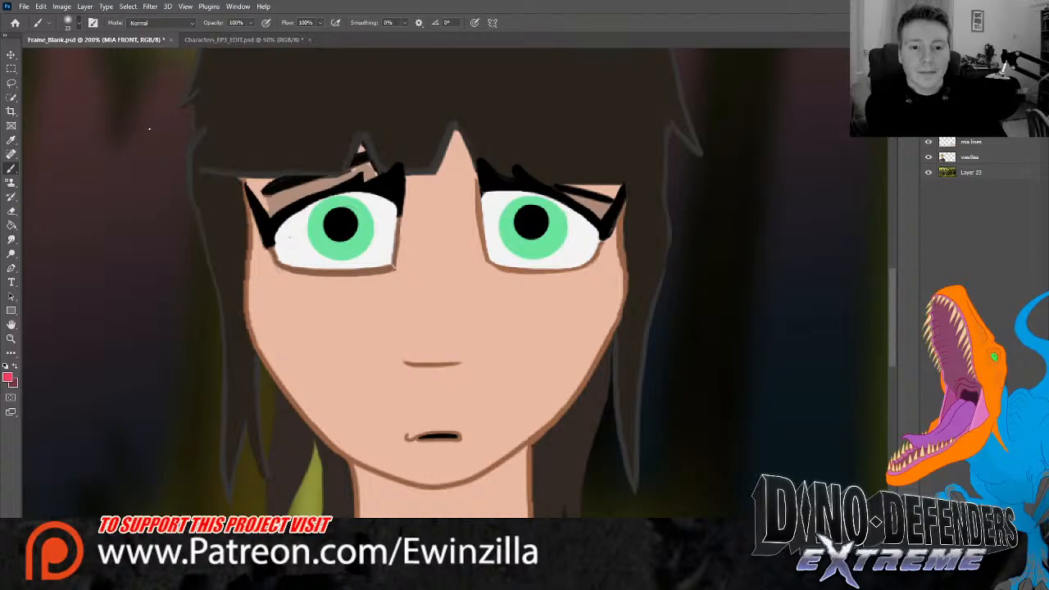
pyautogui.moveTo(149, 64); pyautogui.dragTo(193, 64)
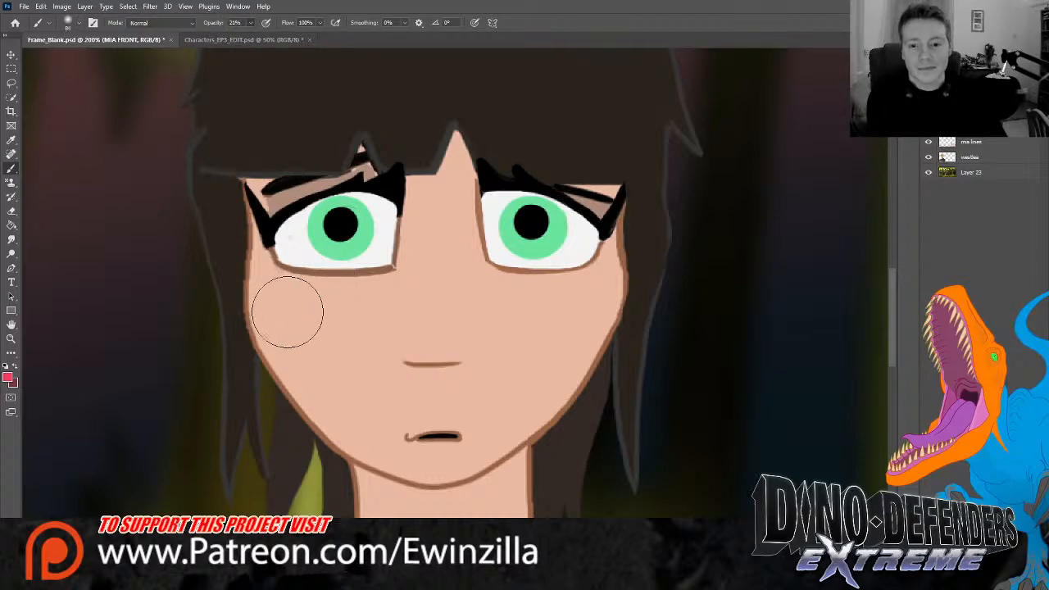
pyautogui.moveTo(282, 305)
pyautogui.mouseDown()
pyautogui.moveTo(319, 328)
pyautogui.moveTo(304, 328)
pyautogui.mouseUp()
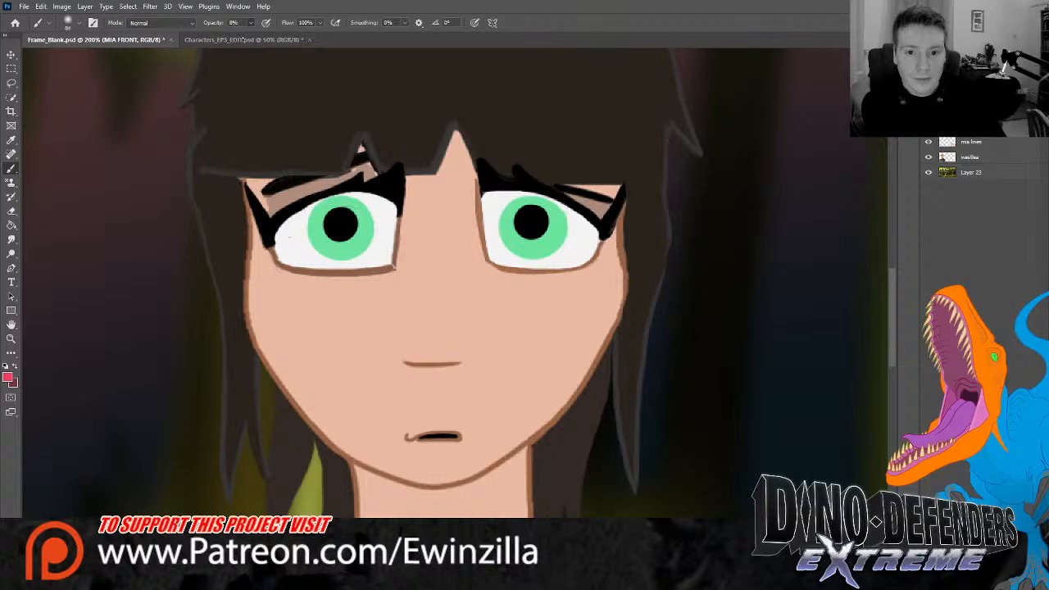
pyautogui.press('0')
pyautogui.press('4')
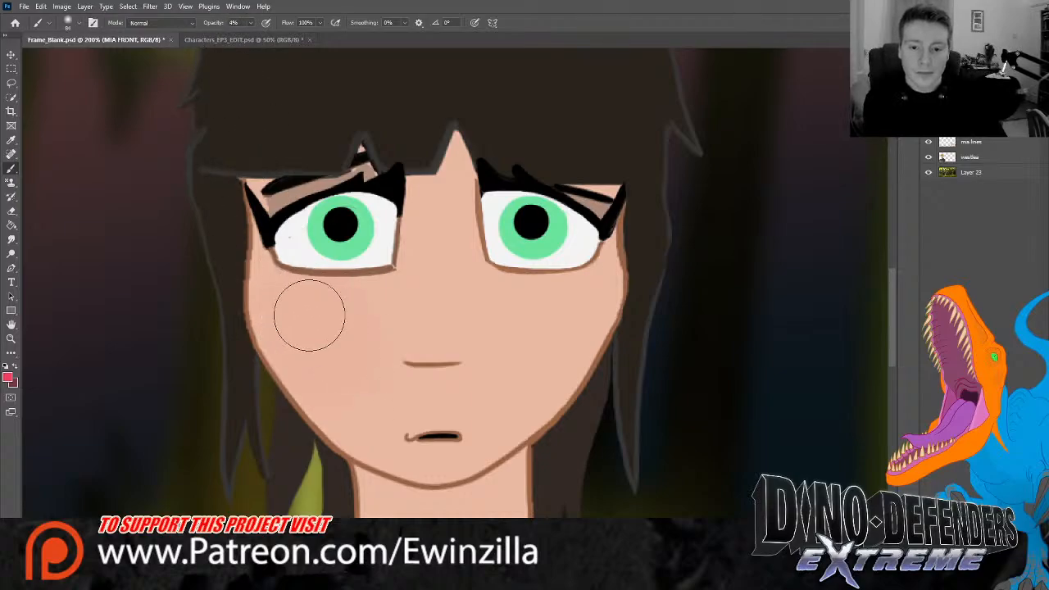
pyautogui.moveTo(310, 315)
pyautogui.mouseDown()
pyautogui.moveTo(344, 377)
pyautogui.moveTo(308, 297)
pyautogui.moveTo(331, 315)
pyautogui.moveTo(296, 357)
pyautogui.mouseUp()
pyautogui.moveTo(546, 313)
pyautogui.mouseDown()
pyautogui.moveTo(599, 299)
pyautogui.moveTo(583, 302)
pyautogui.moveTo(578, 321)
pyautogui.moveTo(450, 302)
pyautogui.moveTo(525, 301)
pyautogui.moveTo(423, 294)
pyautogui.moveTo(634, 291)
pyautogui.moveTo(635, 256)
pyautogui.mouseUp()
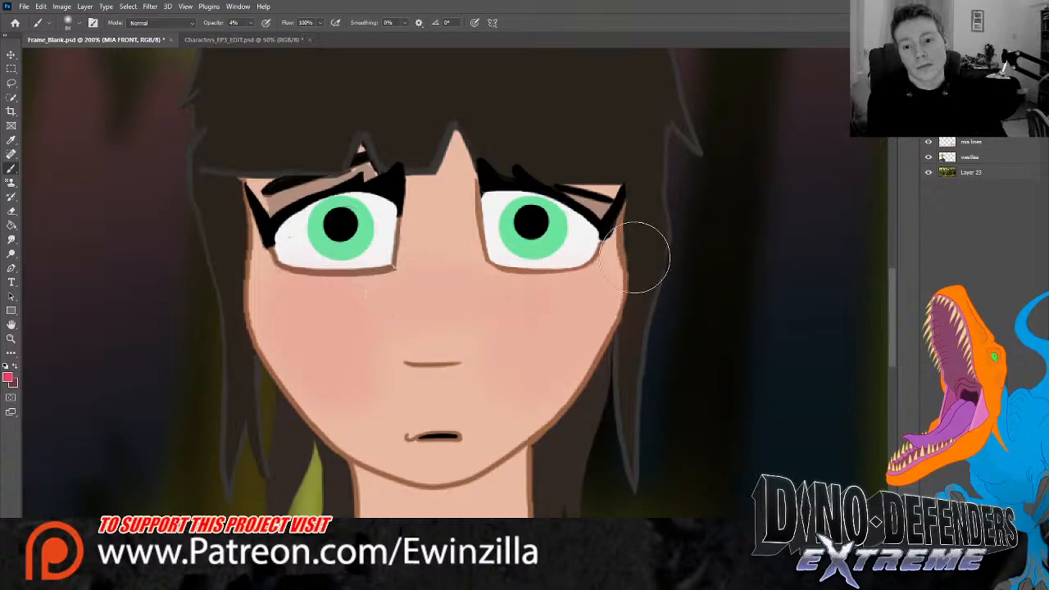
# Smudge the ends of the woman's nose line upward and burn a soft midtone shadow beside the nose bridge at 21% exposure
pyautogui.click(11, 239)
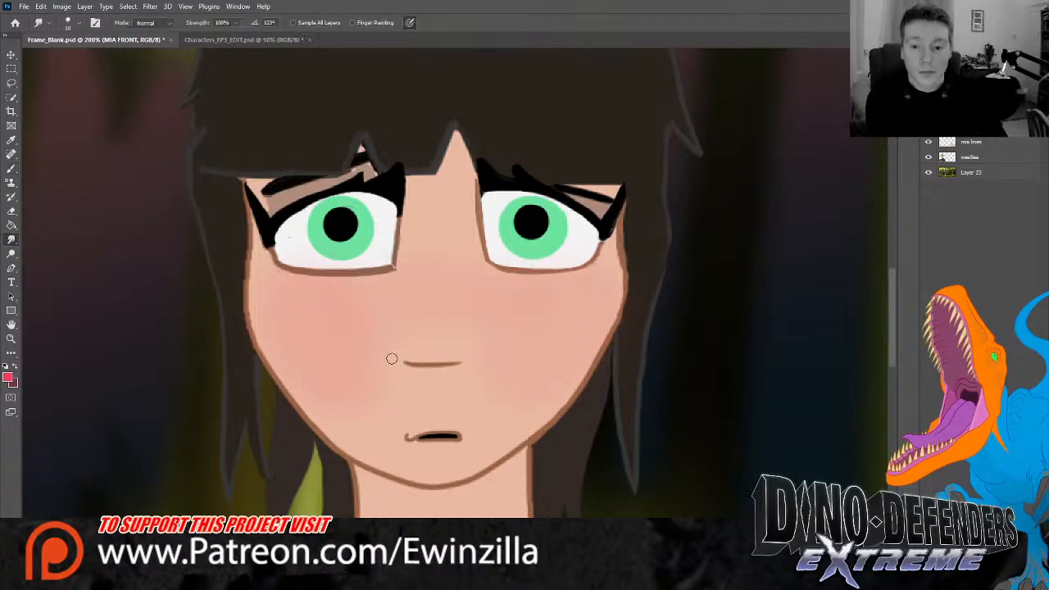
pyautogui.moveTo(411, 363)
pyautogui.mouseDown()
pyautogui.moveTo(420, 319)
pyautogui.moveTo(414, 340)
pyautogui.moveTo(399, 342)
pyautogui.moveTo(405, 369)
pyautogui.moveTo(416, 338)
pyautogui.moveTo(467, 357)
pyautogui.mouseUp()
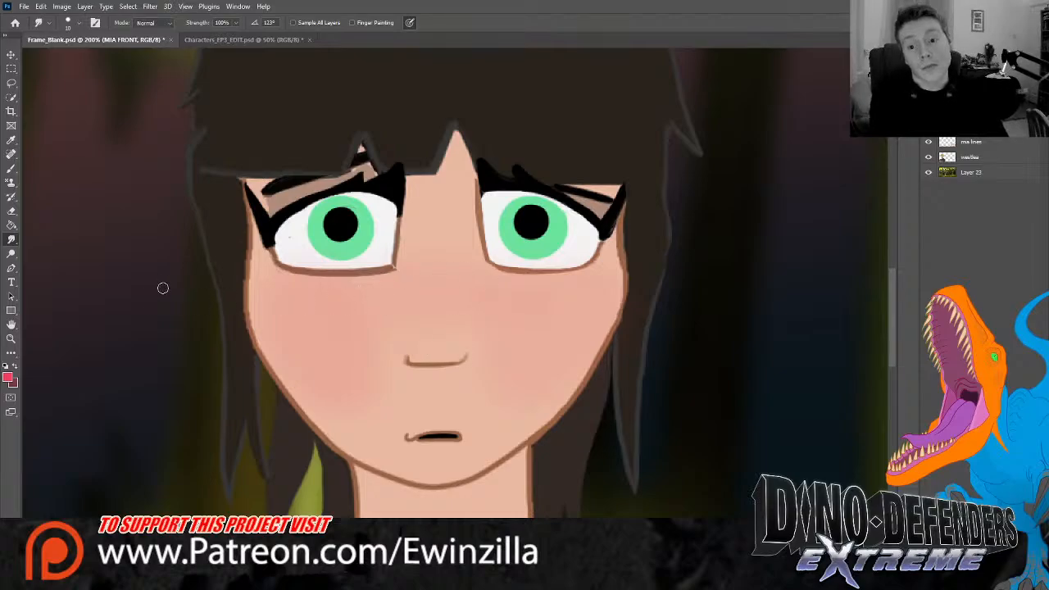
pyautogui.click(11, 253)
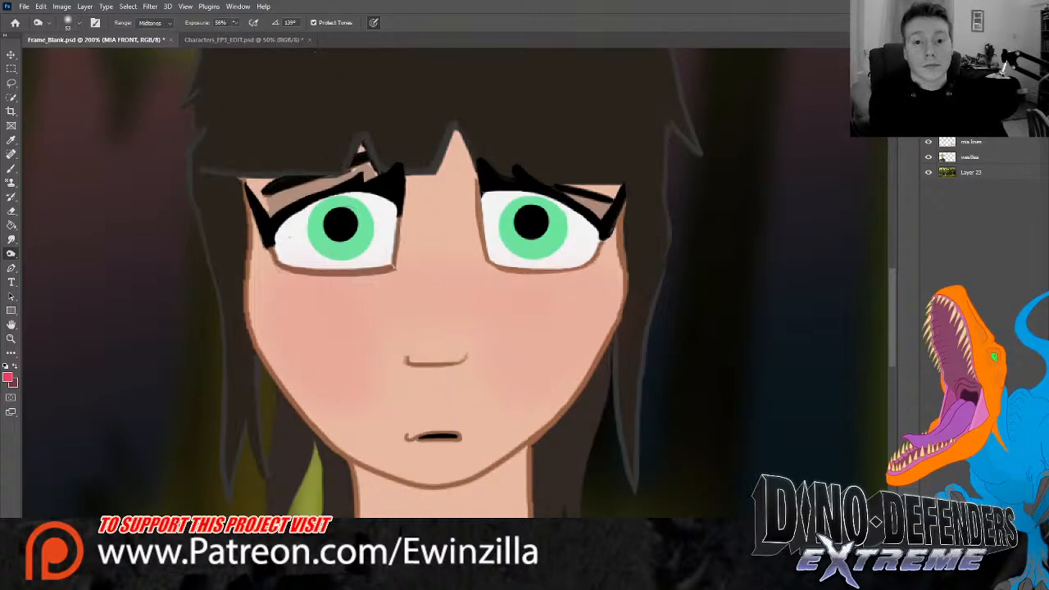
pyautogui.moveTo(220, 35); pyautogui.dragTo(203, 35)
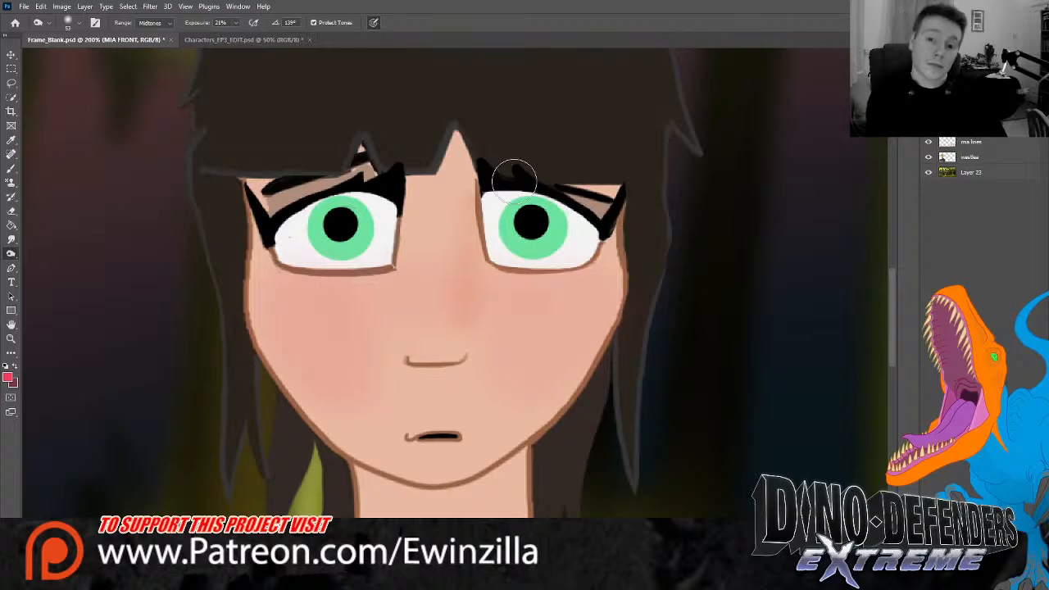
# Play the EP4_F_X17 clip to examine the woman's face and scratches, and close it to return to Frame_Blank.psd
pyautogui.click(10, 337)
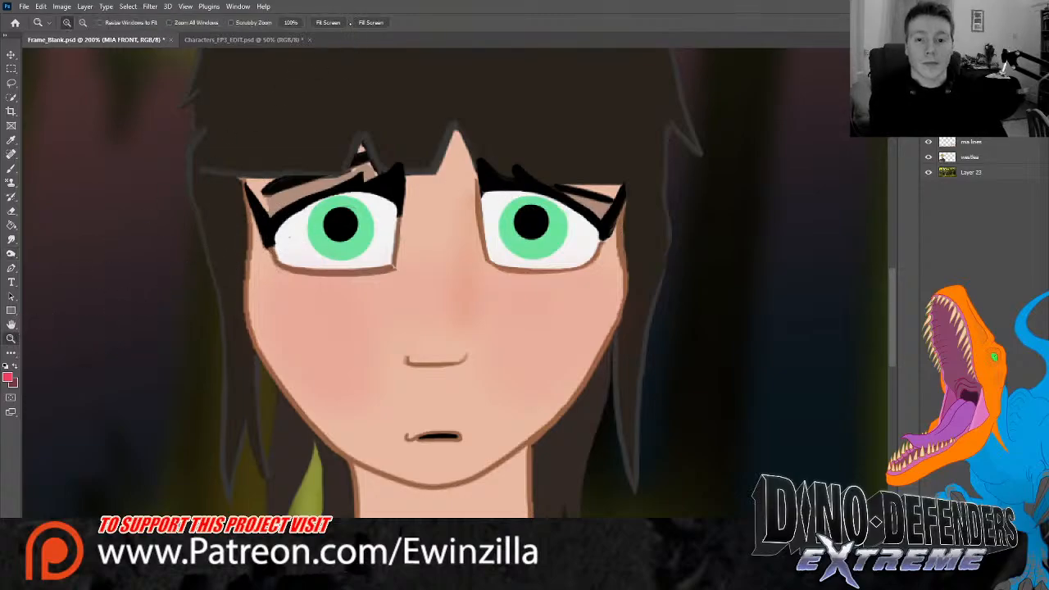
pyautogui.click(336, 23)
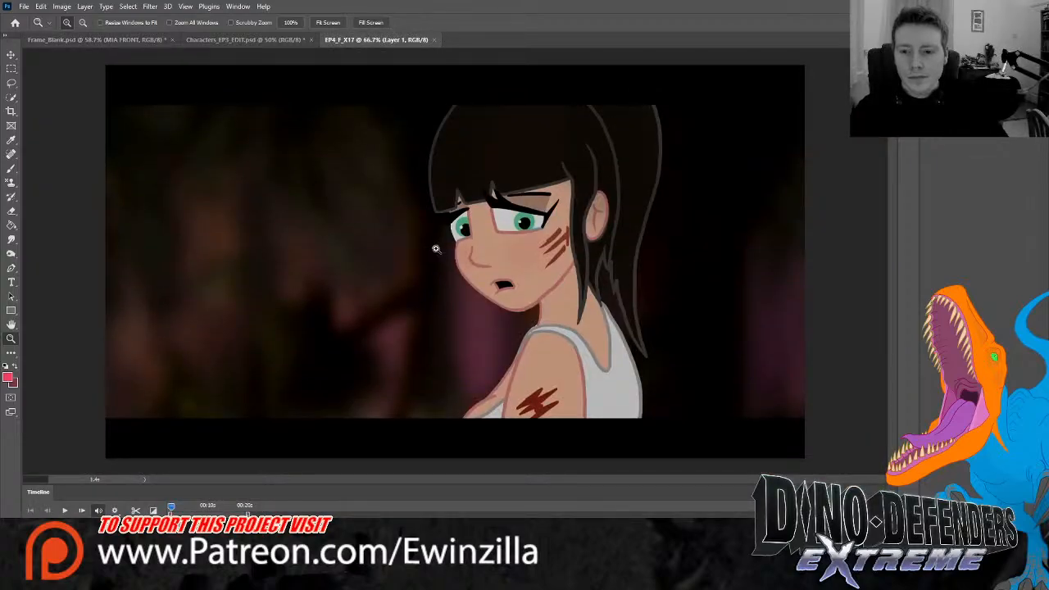
pyautogui.press('space')
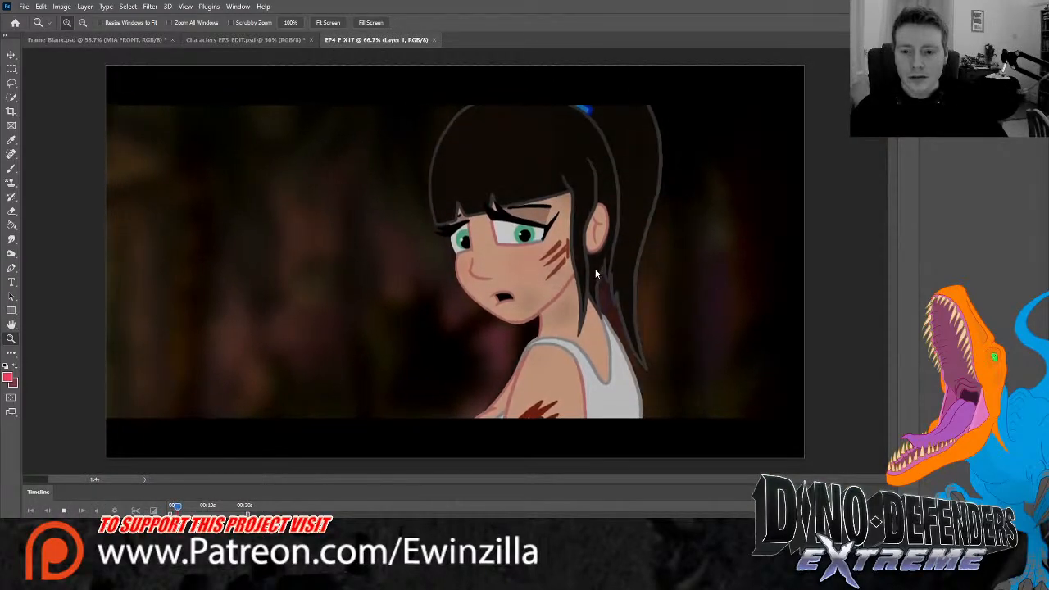
pyautogui.press('space')
pyautogui.doubleClick(47, 495)
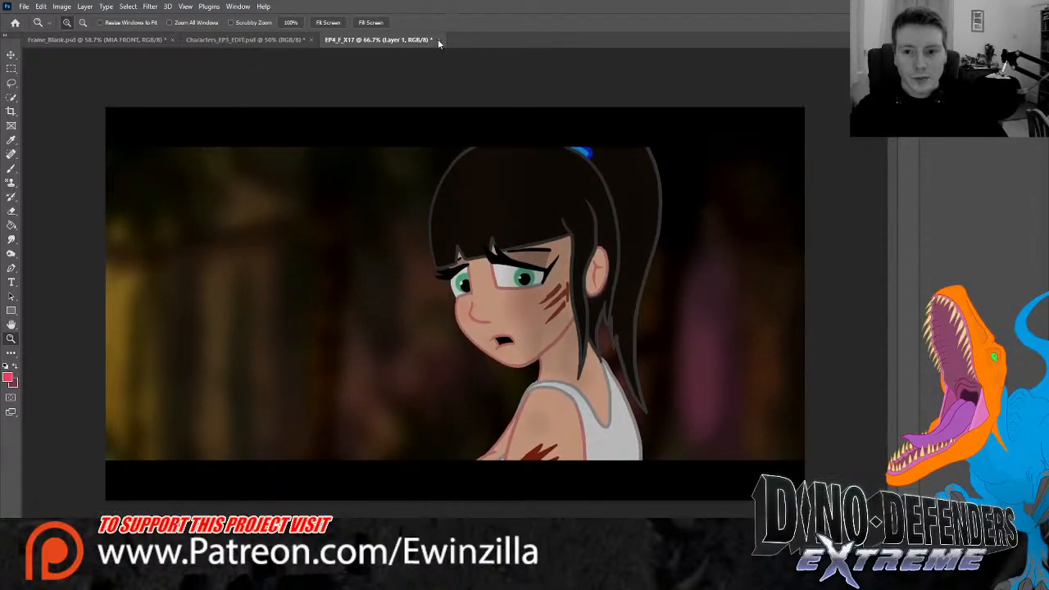
pyautogui.hotkey('ctrl', 'w')
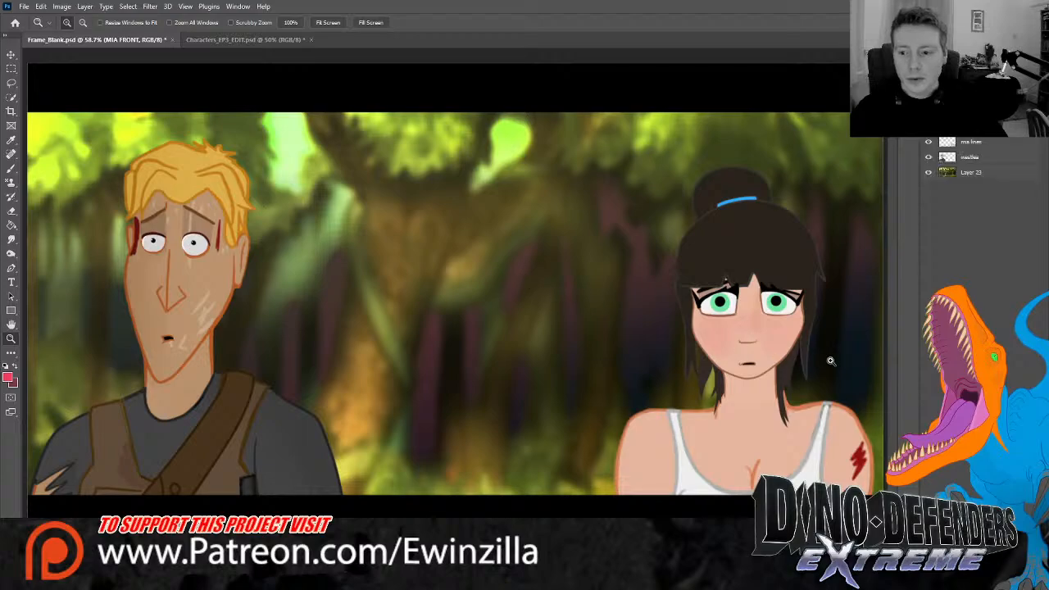
# Sample the dark red of the arm scratch on the side-view woman in Characters_EP3_EDIT.psd and return to Frame_Blank.psd
pyautogui.scroll(15, 861, 332)
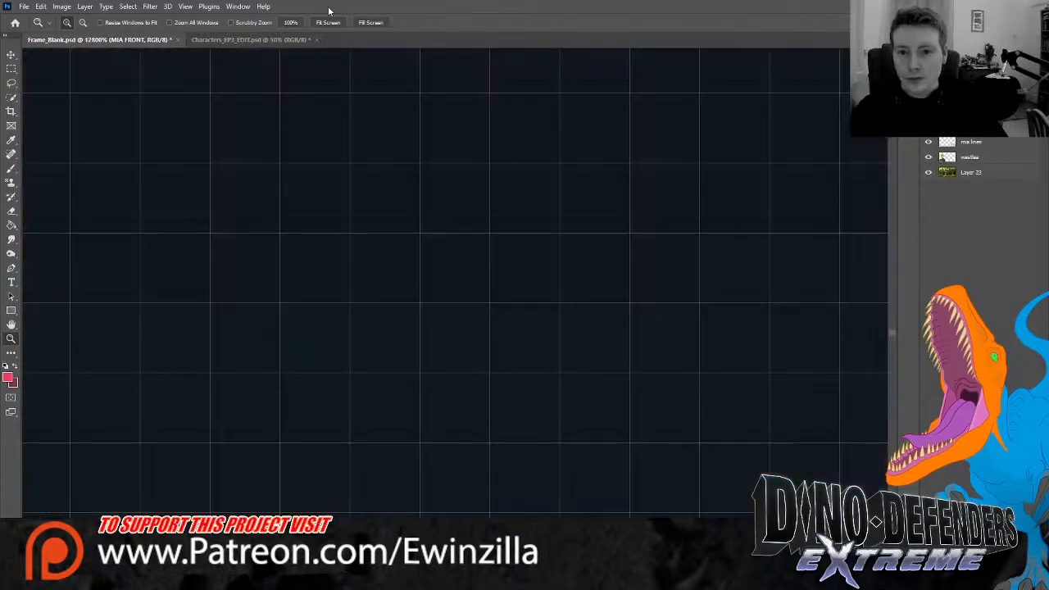
pyautogui.click(326, 22)
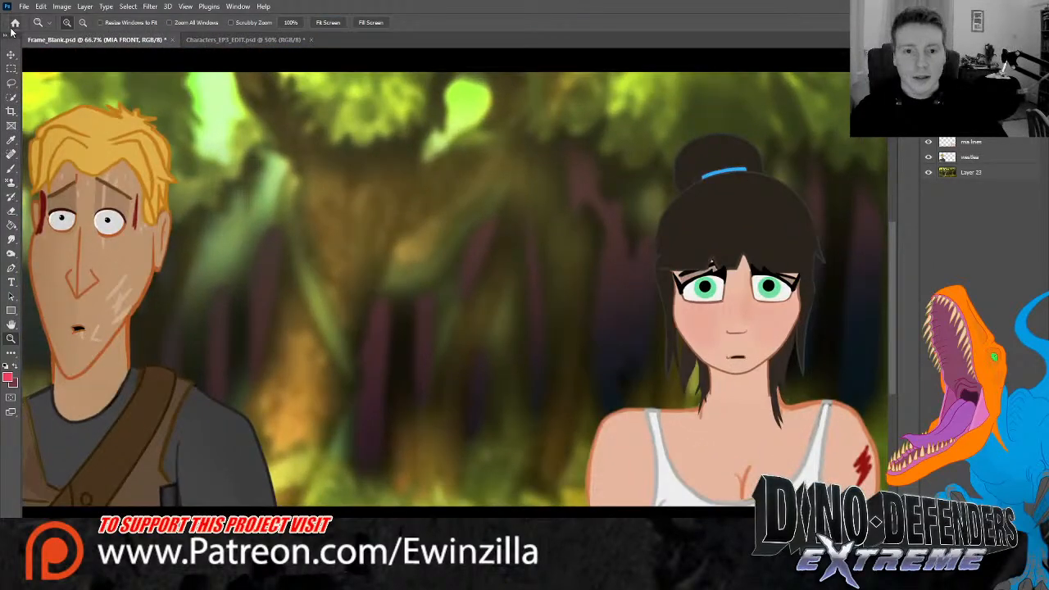
pyautogui.click(246, 39)
pyautogui.scroll(3, 361, 344)
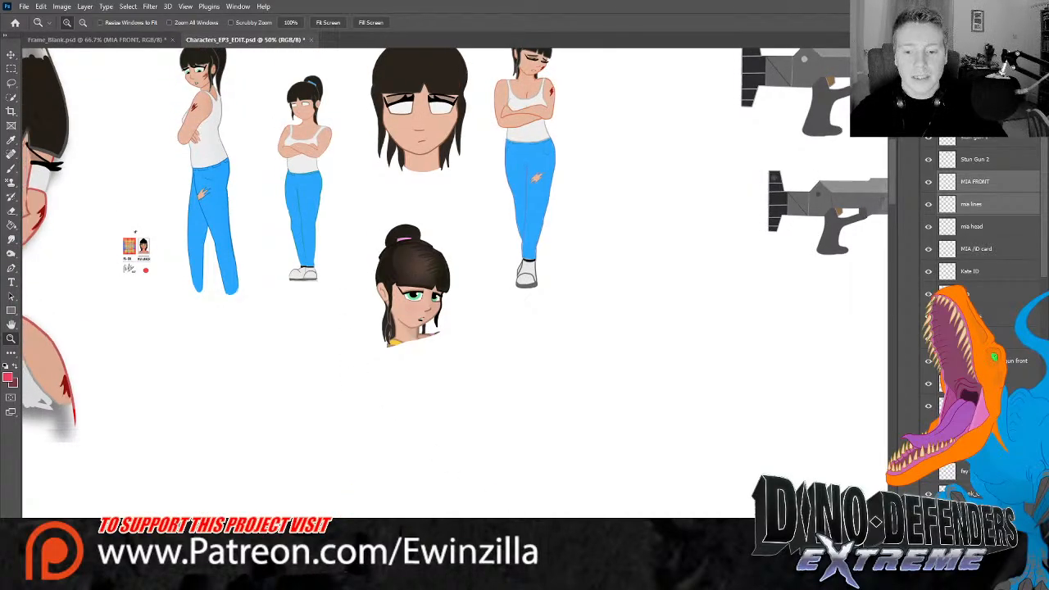
pyautogui.hscroll(-5, 435, 279)
pyautogui.scroll(2, 434, 279)
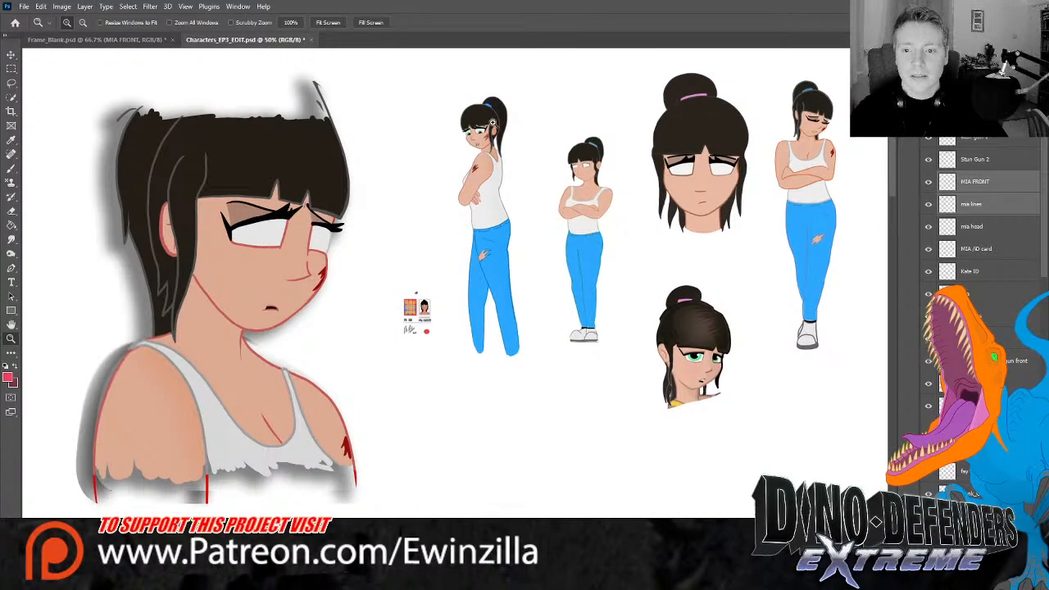
pyautogui.scroll(4, 496, 123)
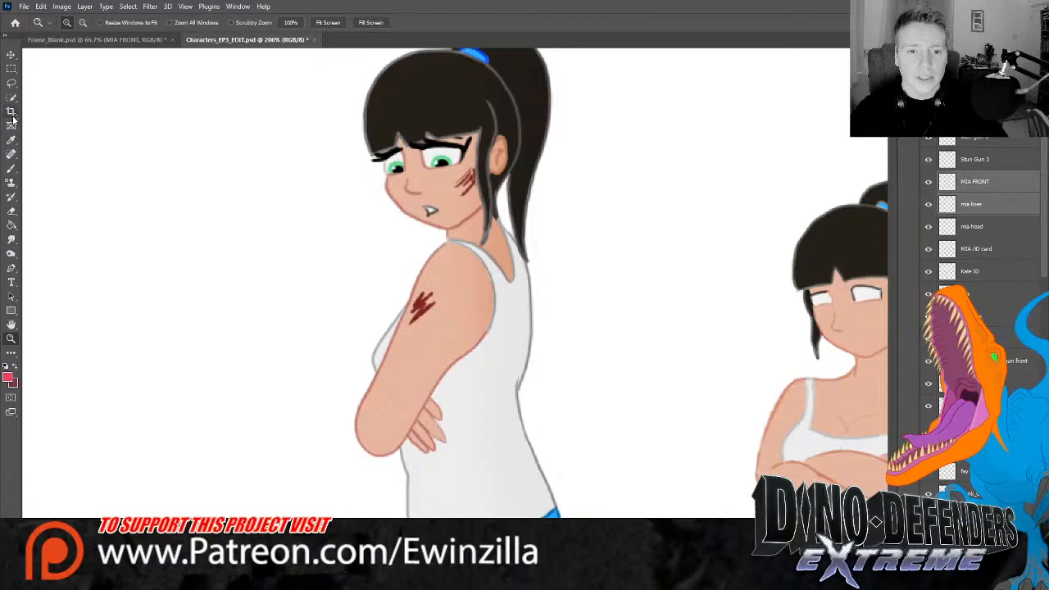
pyautogui.click(11, 140)
pyautogui.click(424, 301)
pyautogui.click(99, 39)
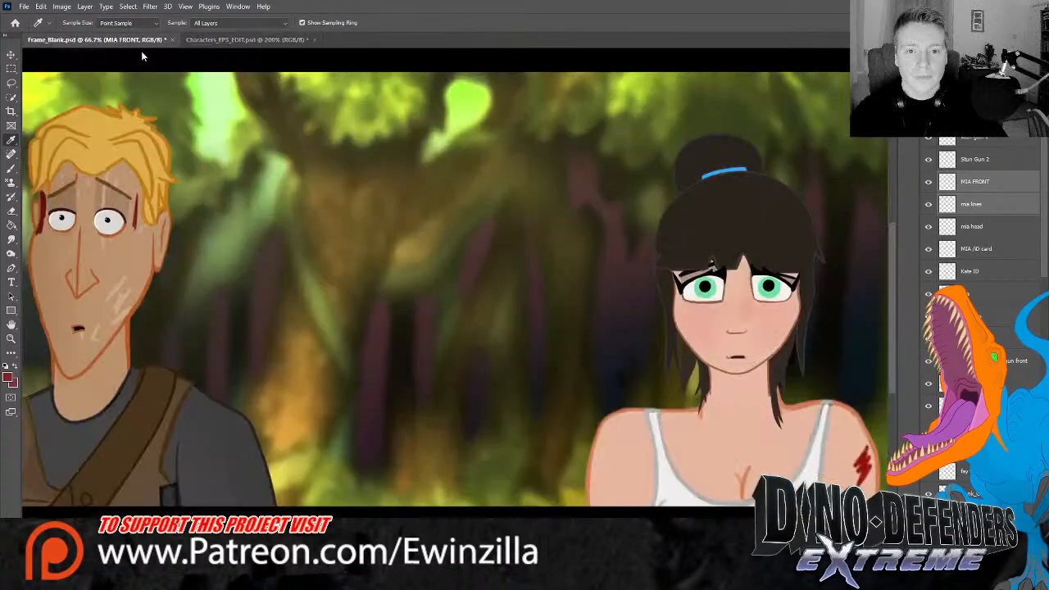
# Switch to the Brush tool with the sampled dark red for painting on the woman in Frame_Blank.psd
pyautogui.click(11, 338)
pyautogui.click(861, 294)
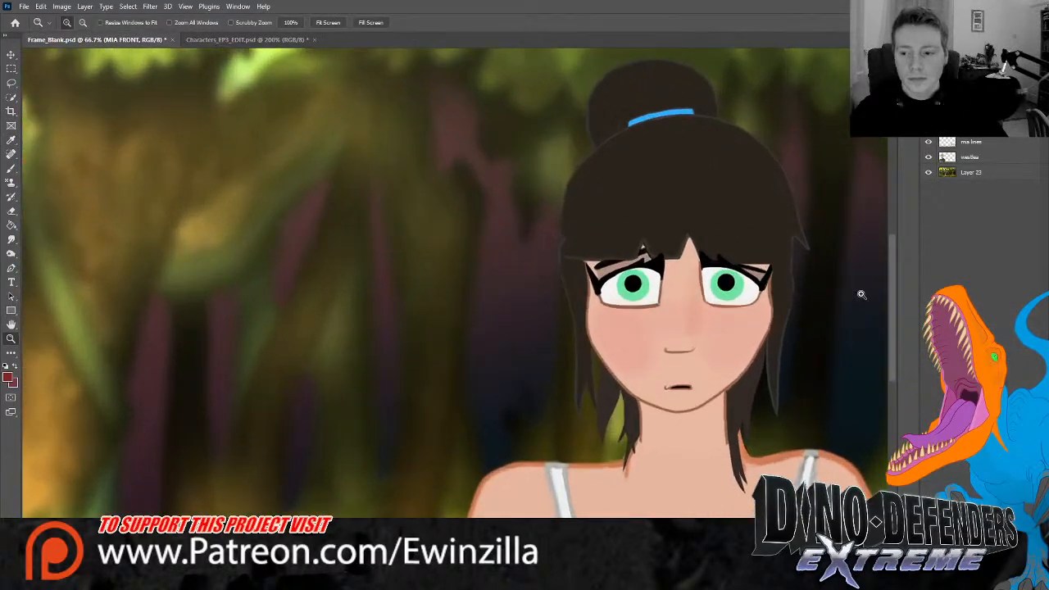
pyautogui.moveTo(619, 563); pyautogui.dragTo(674, 564)
pyautogui.scroll(-3, 674, 492)
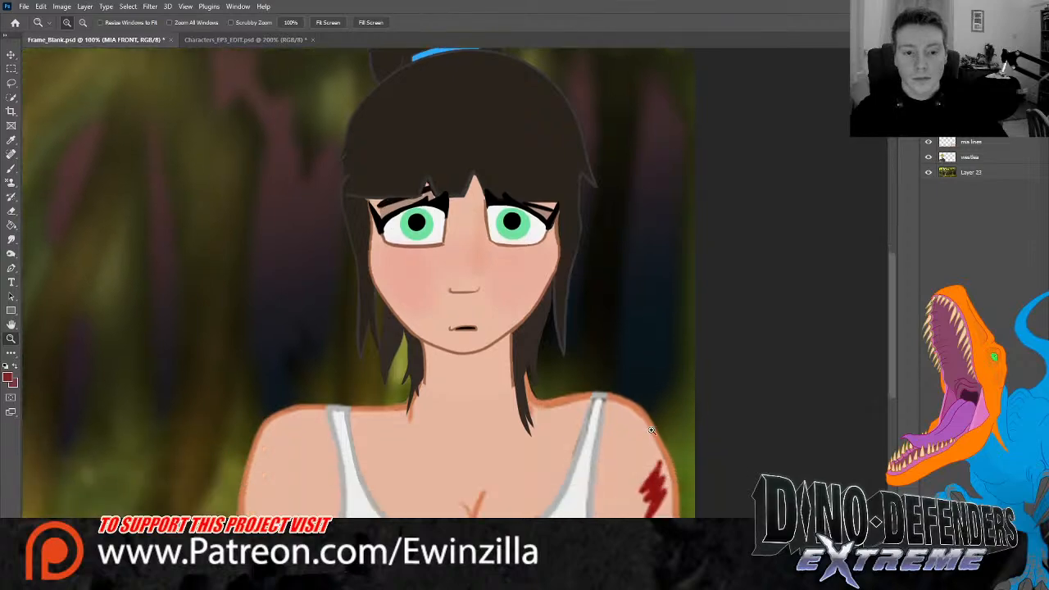
pyautogui.click(11, 169)
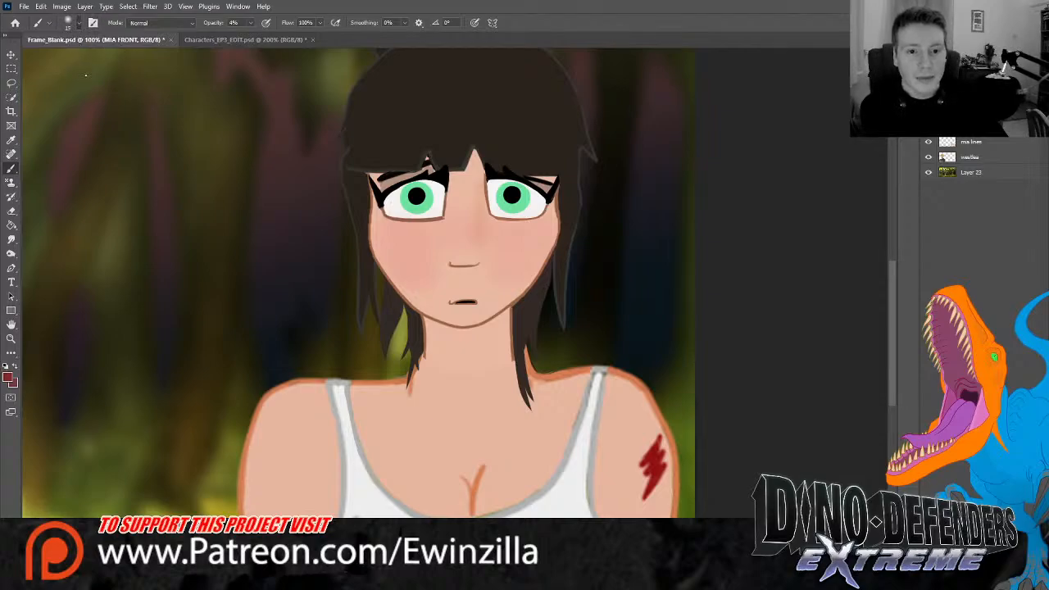
# Extend the red wound on the woman's upper arm with a 100% opacity brush stroke and smudge its edges
pyautogui.press(']')
pyautogui.press(']')
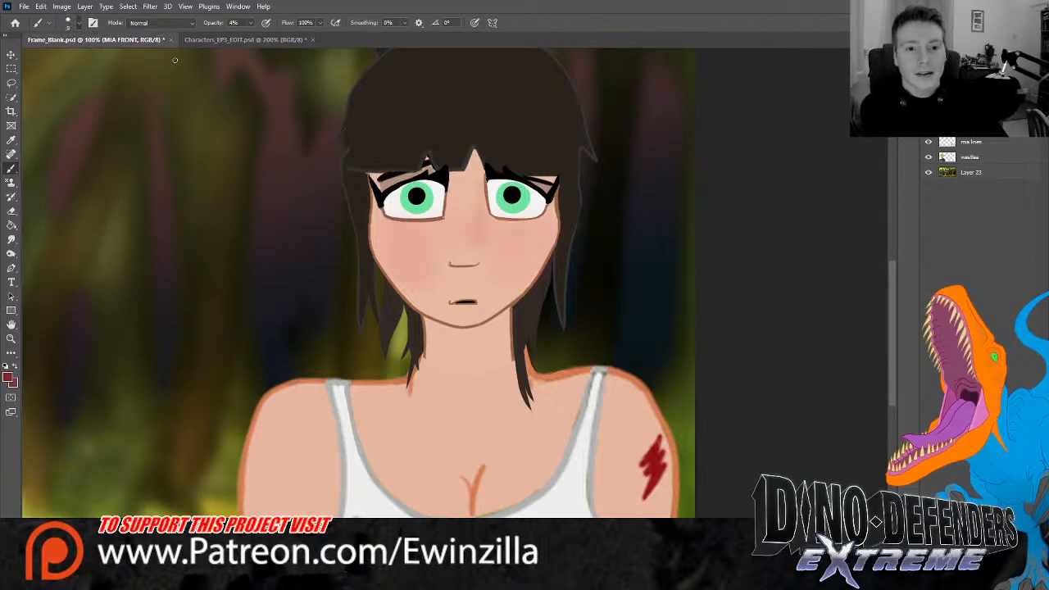
pyautogui.press('[')
pyautogui.press('[')
pyautogui.press('[')
pyautogui.press('0')
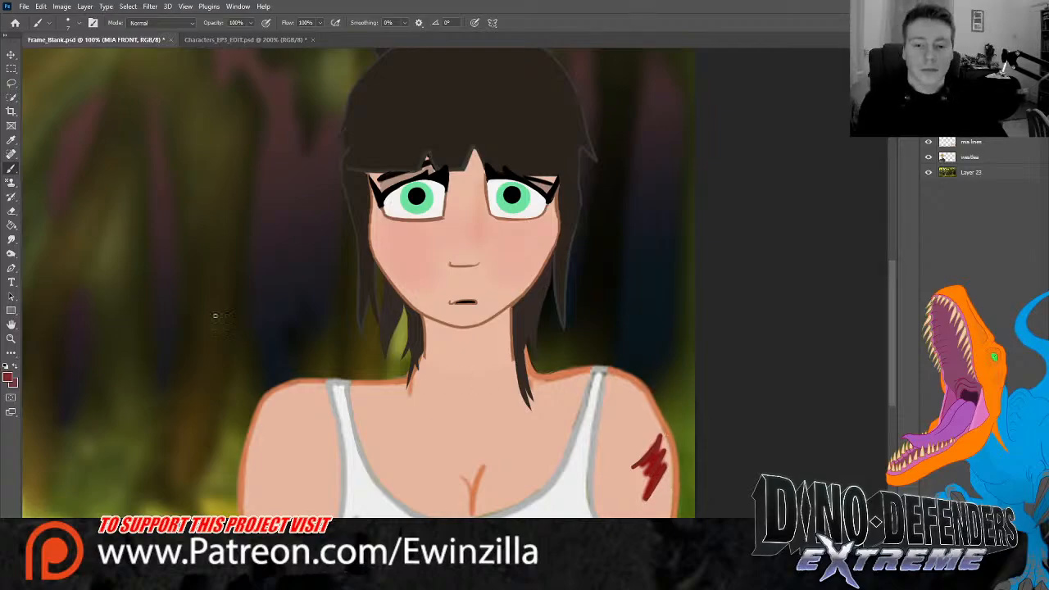
pyautogui.press('r')
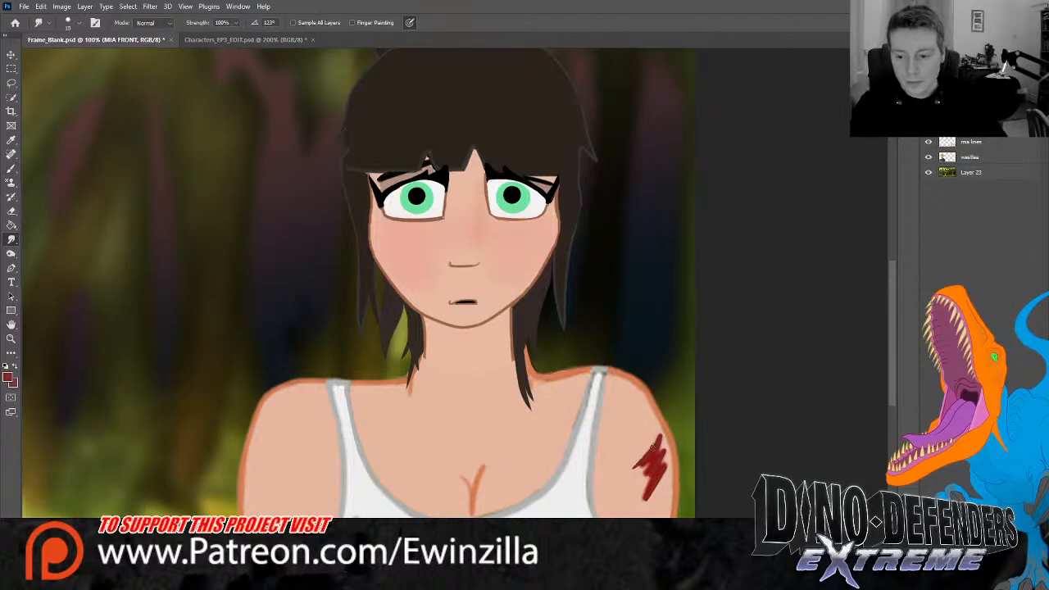
pyautogui.moveTo(653, 446)
pyautogui.mouseDown()
pyautogui.moveTo(663, 484)
pyautogui.moveTo(648, 502)
pyautogui.mouseUp()
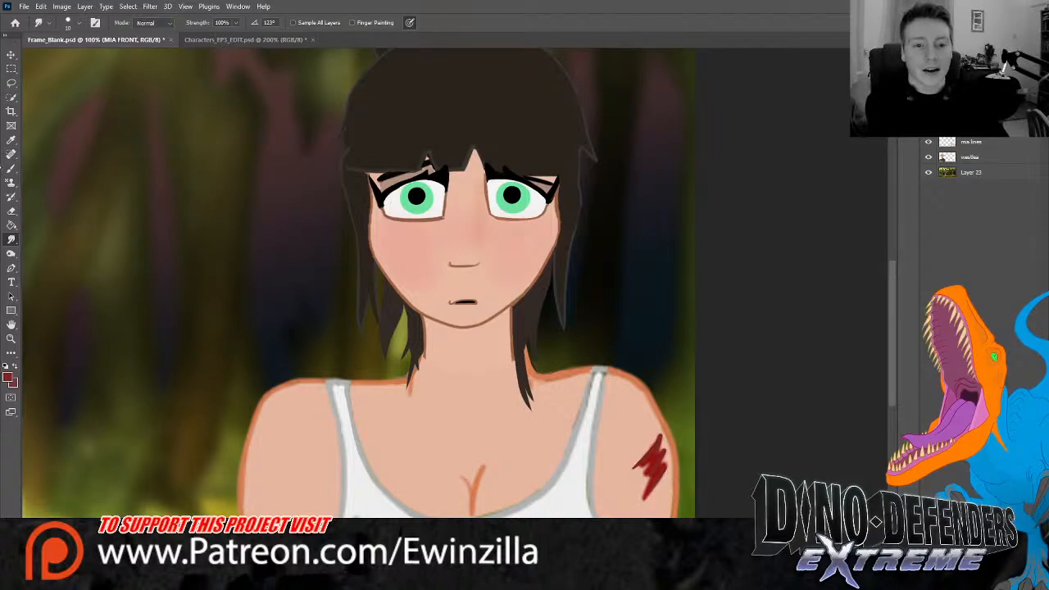
# Paint dark red hatched scratches on the woman's cheek, on the same side as the arm wound, and clean up their outer edge
pyautogui.click(12, 168)
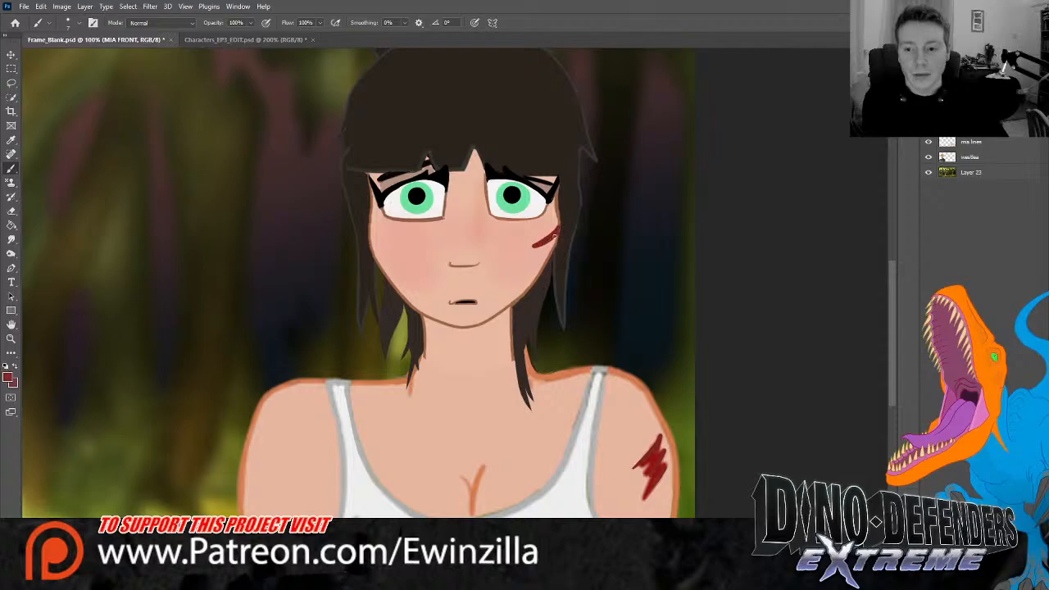
pyautogui.moveTo(558, 227); pyautogui.dragTo(553, 237)
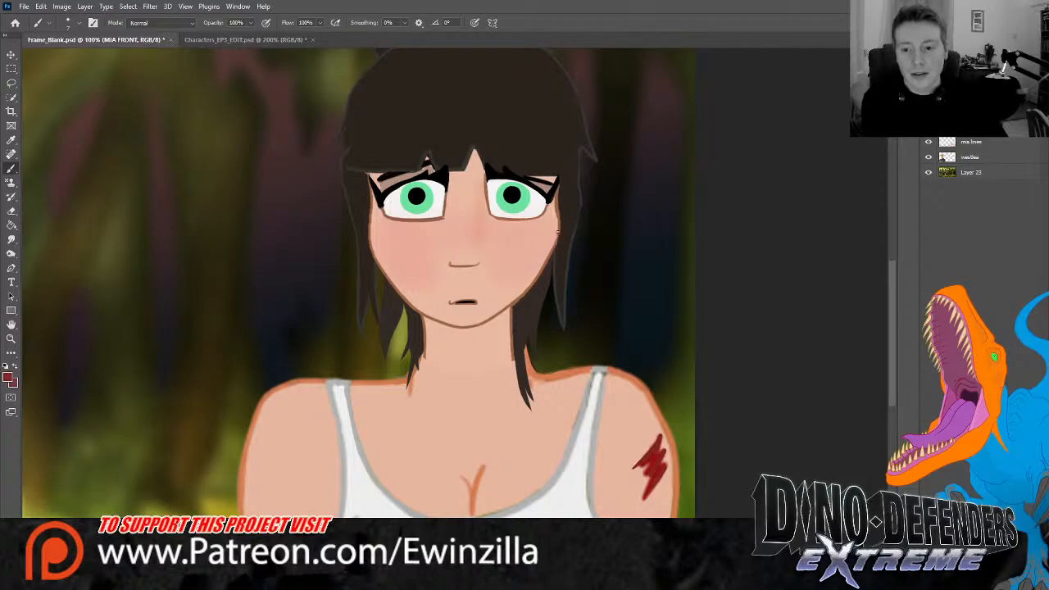
pyautogui.moveTo(524, 254); pyautogui.dragTo(558, 238)
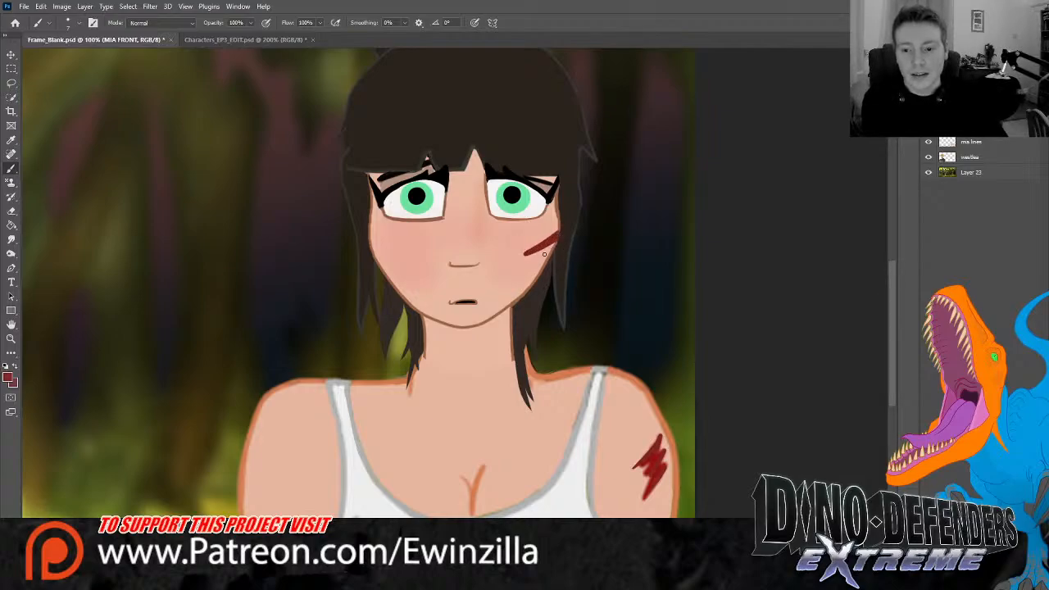
pyautogui.moveTo(553, 241); pyautogui.dragTo(535, 255)
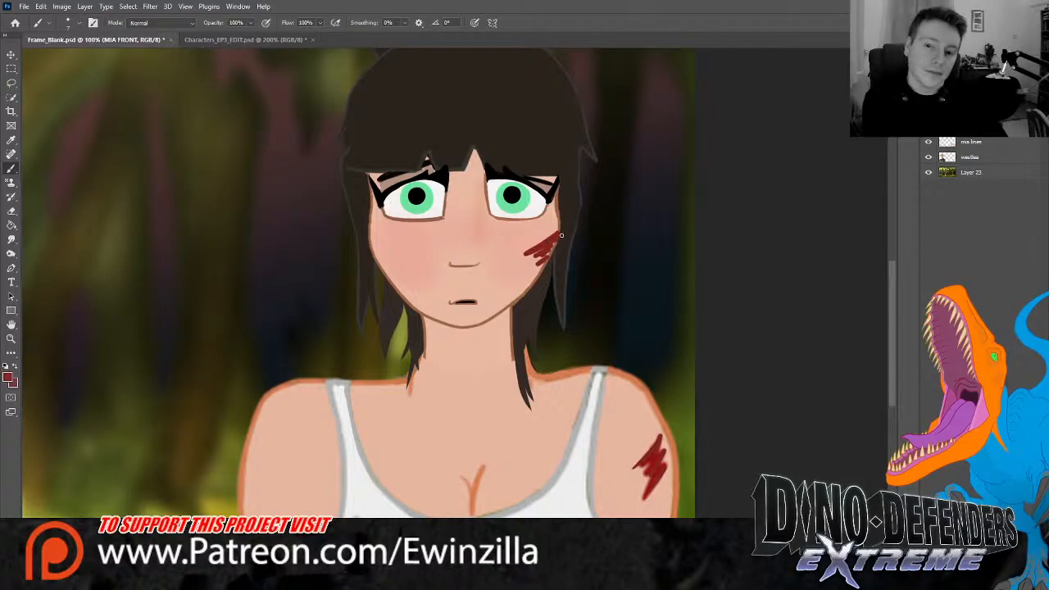
pyautogui.press('r')
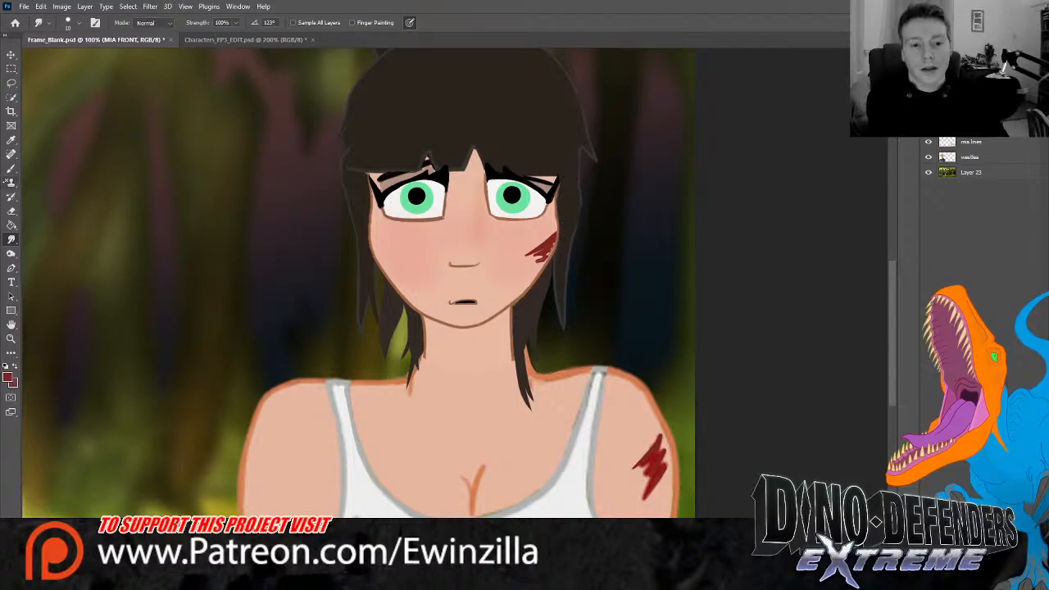
pyautogui.click(11, 168)
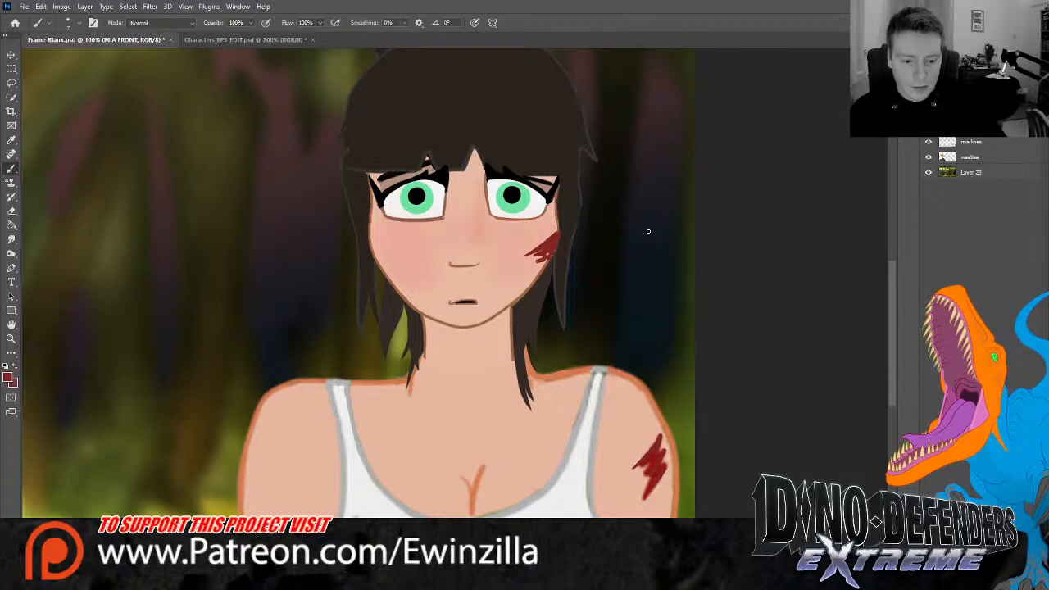
# Paint a large and a small white highlight at the pupil edge in both of the woman's eyes
pyautogui.click(11, 338)
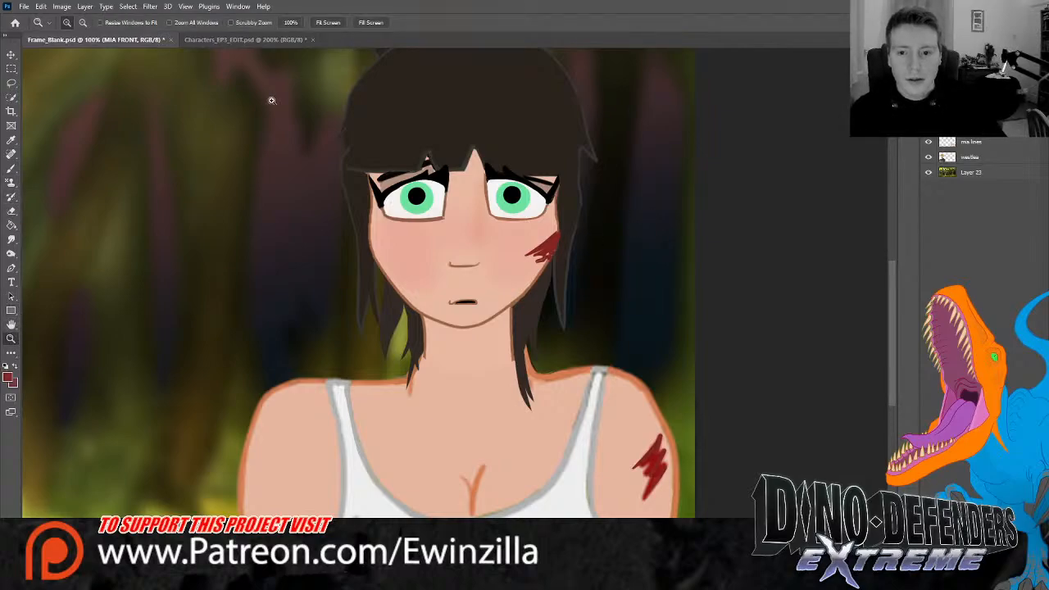
pyautogui.click(12, 139)
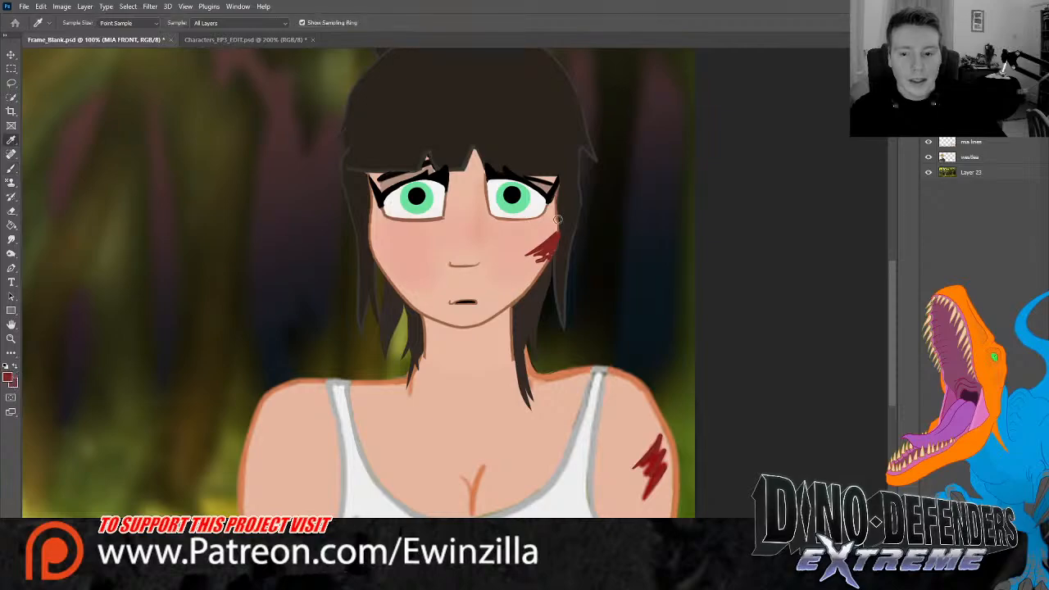
pyautogui.press('b')
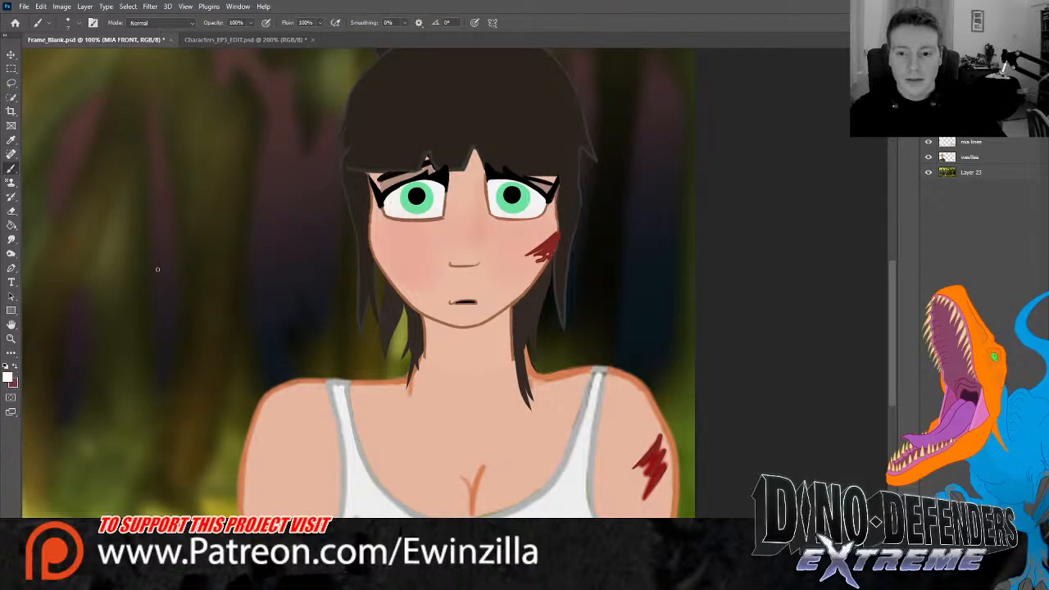
pyautogui.click(10, 337)
pyautogui.click(537, 195)
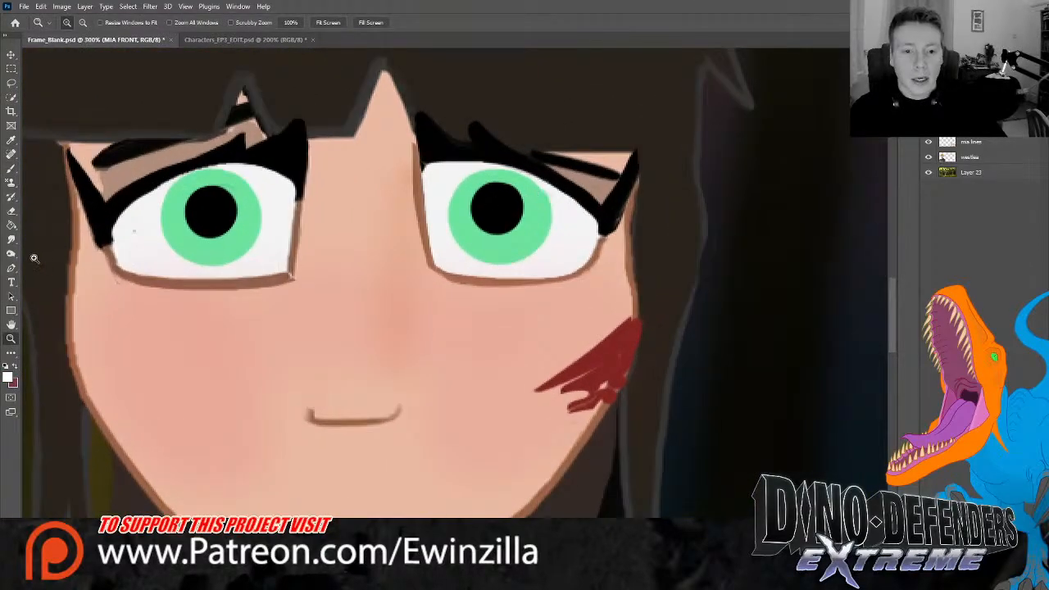
pyautogui.click(11, 239)
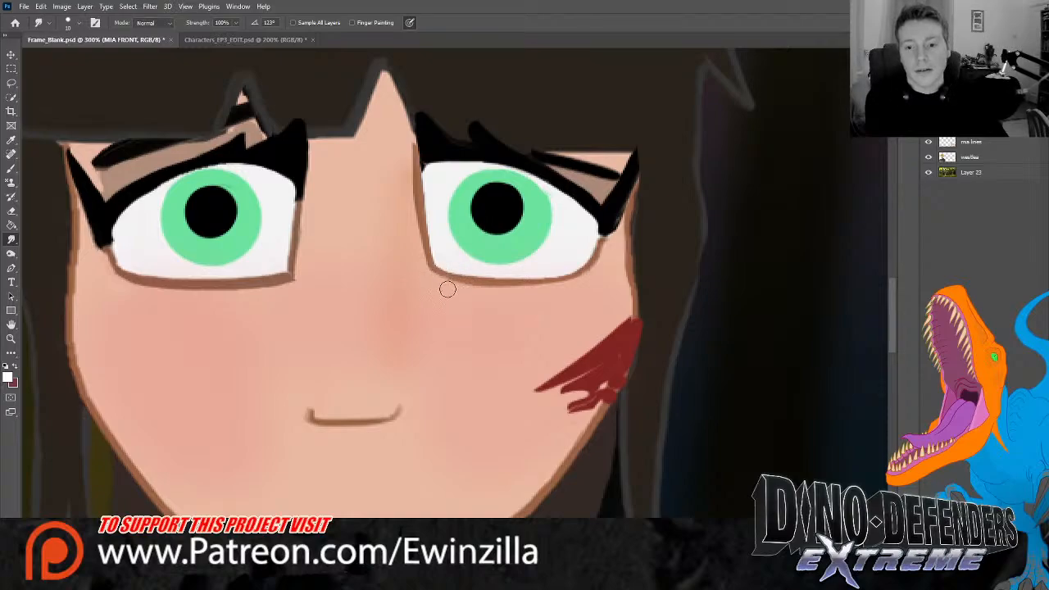
pyautogui.press('b')
pyautogui.moveTo(187, 207)
pyautogui.mouseDown()
pyautogui.moveTo(191, 197)
pyautogui.moveTo(188, 215)
pyautogui.mouseUp()
pyautogui.click(189, 219)
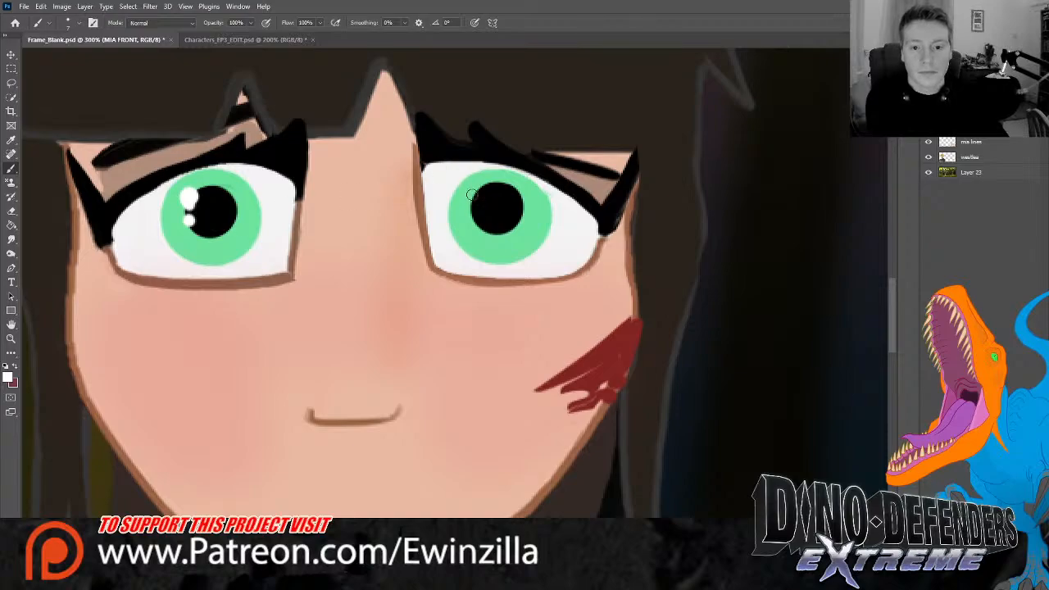
pyautogui.moveTo(474, 197); pyautogui.dragTo(478, 197)
pyautogui.click(475, 218)
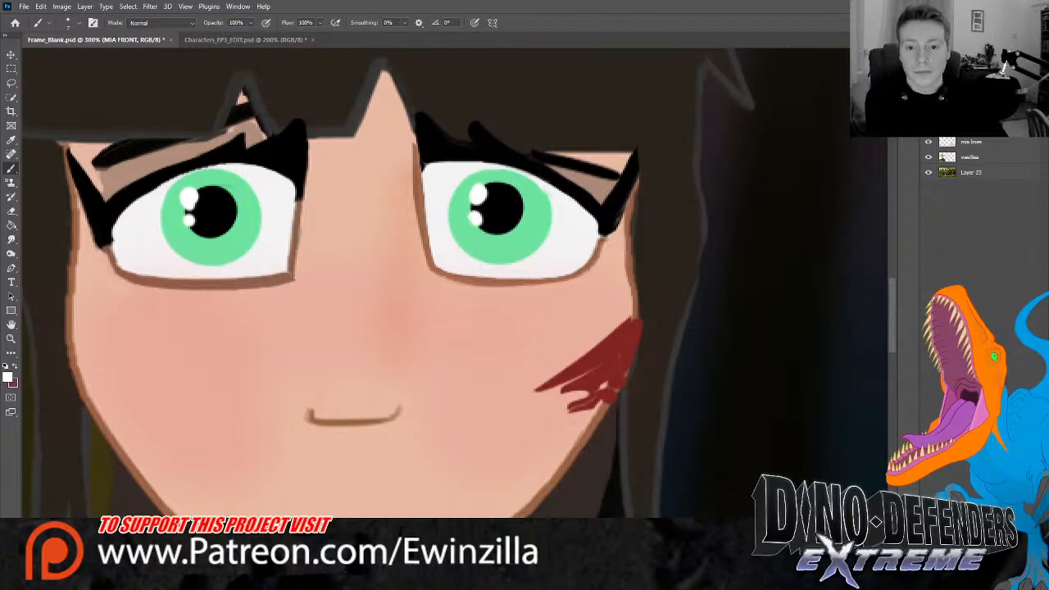
# Dab white sweat drops at 22% opacity on the woman's forehead, nose bridge and temple
pyautogui.press('i')
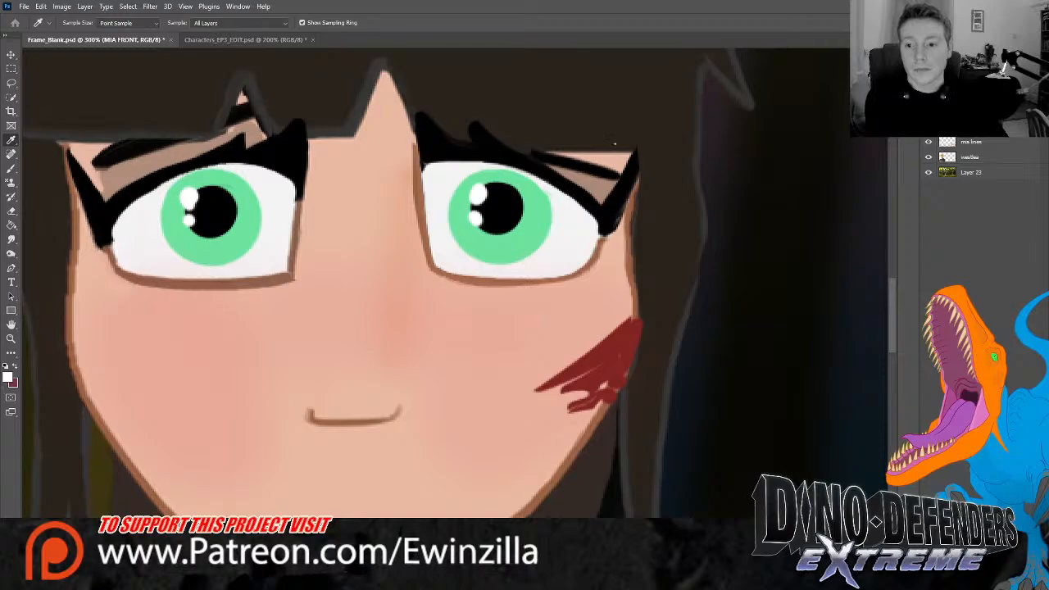
pyautogui.press('b')
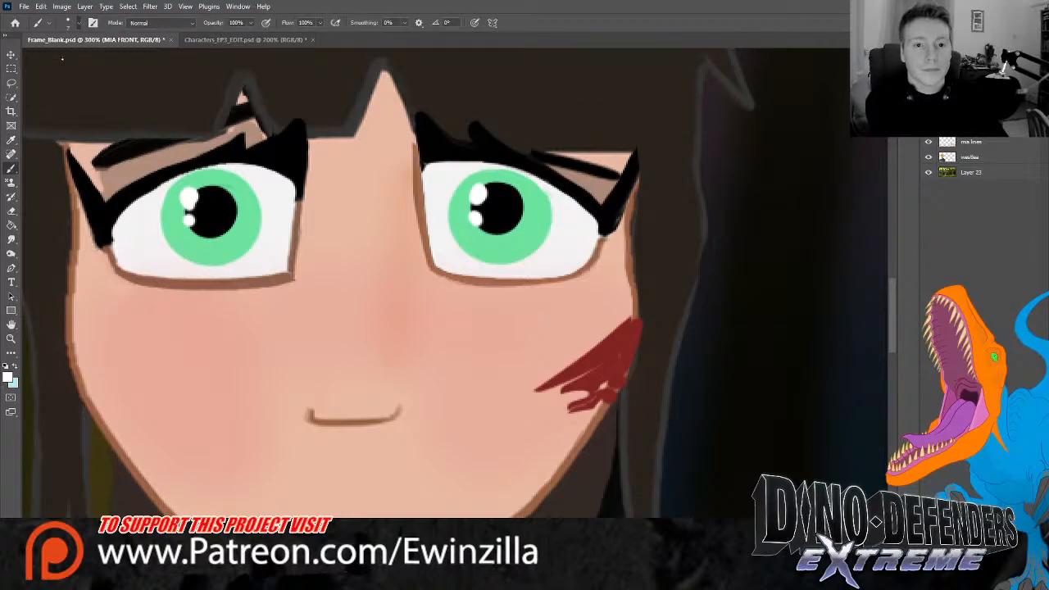
pyautogui.press('2')
pyautogui.press('2')
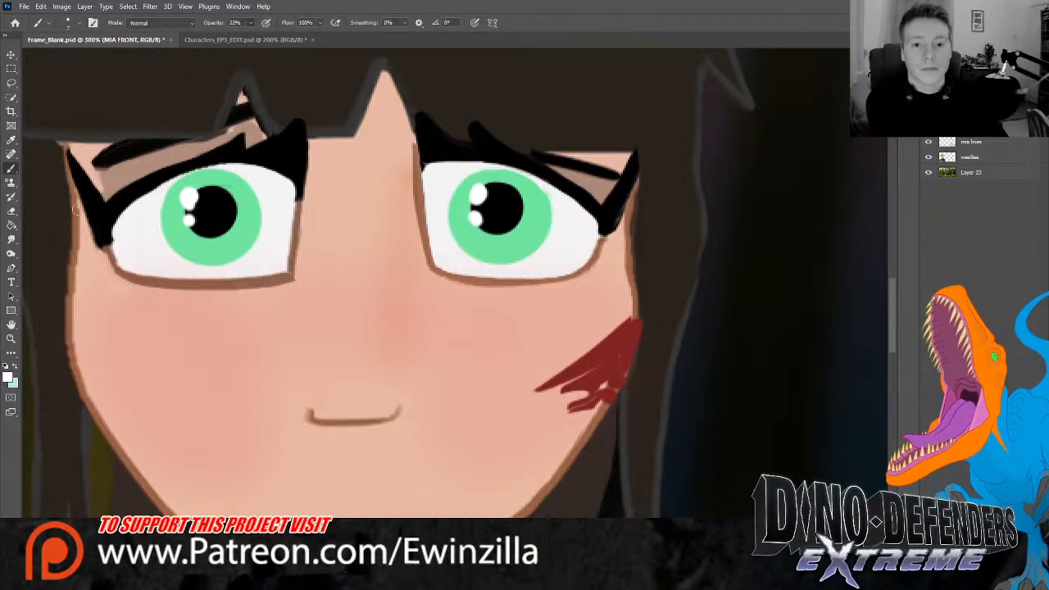
pyautogui.moveTo(84, 237)
pyautogui.mouseDown()
pyautogui.moveTo(102, 297)
pyautogui.moveTo(157, 281)
pyautogui.mouseUp()
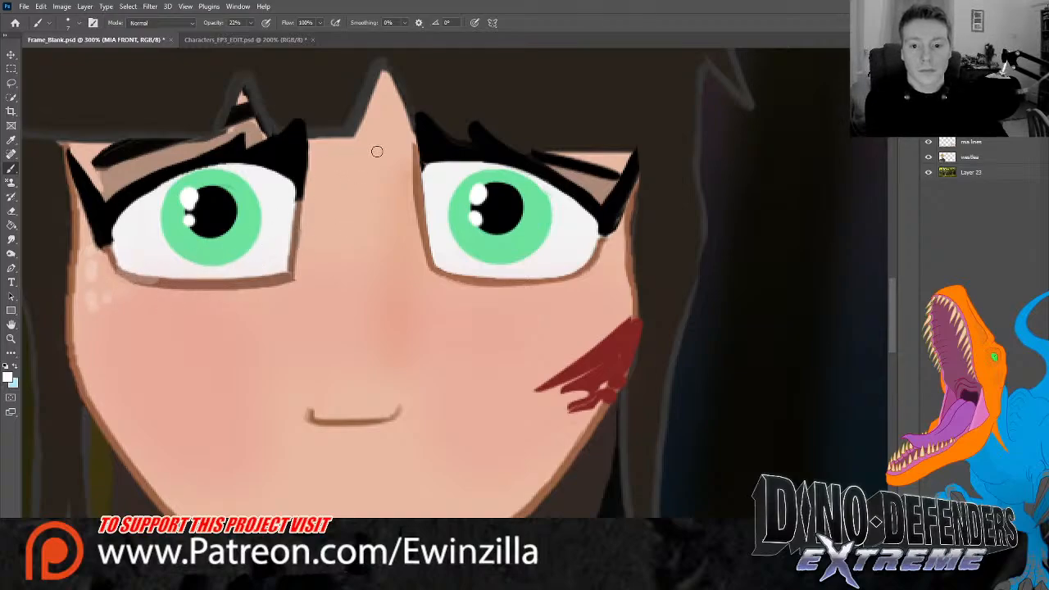
pyautogui.click(392, 130)
pyautogui.click(392, 164)
pyautogui.click(338, 161)
pyautogui.click(349, 193)
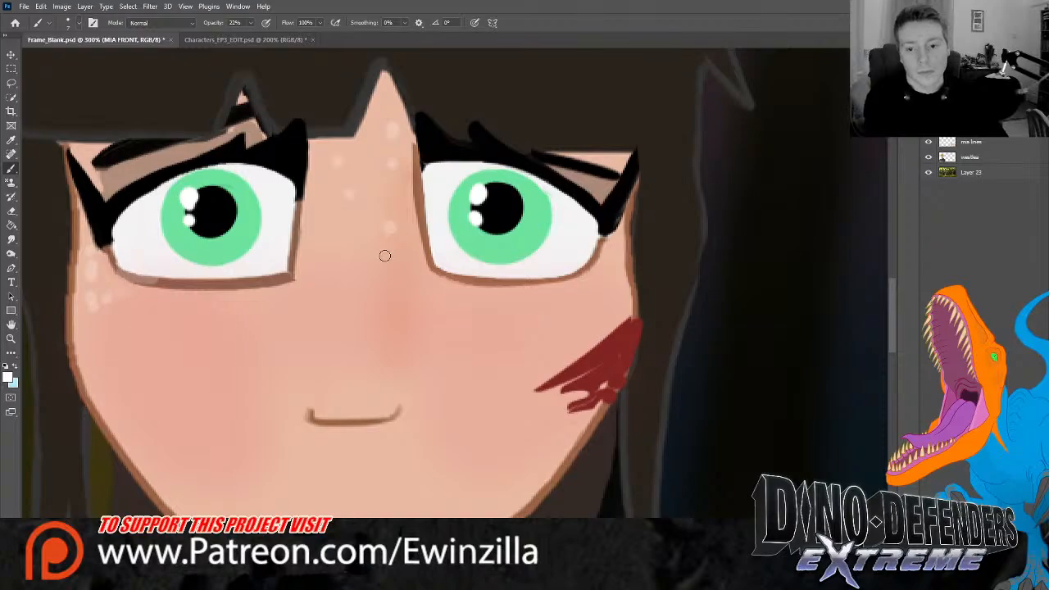
# Smudge the sweat drops into the woman's skin and show the whole frame
pyautogui.click(11, 239)
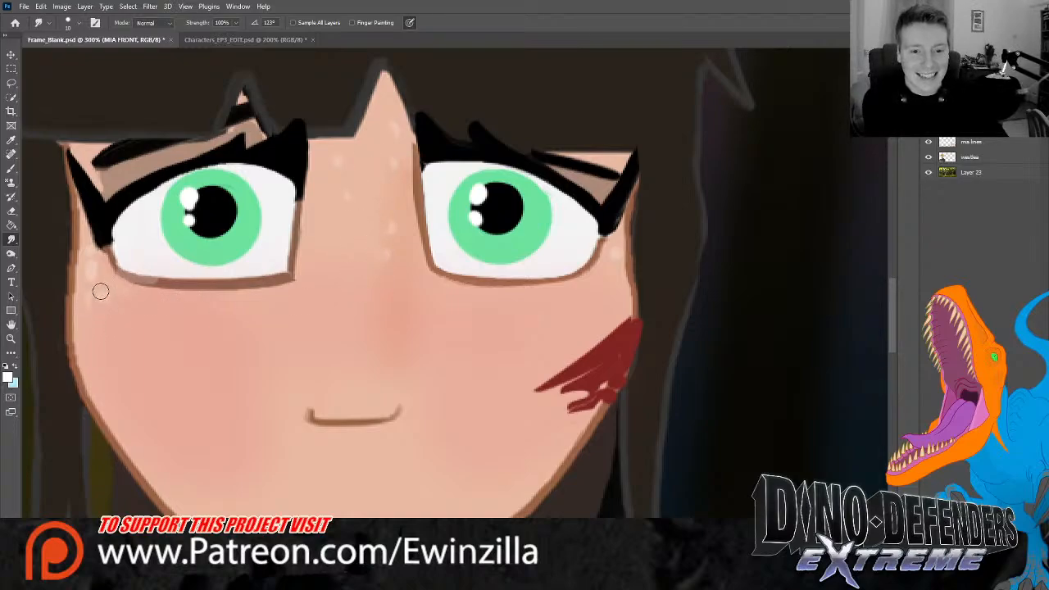
pyautogui.press('z')
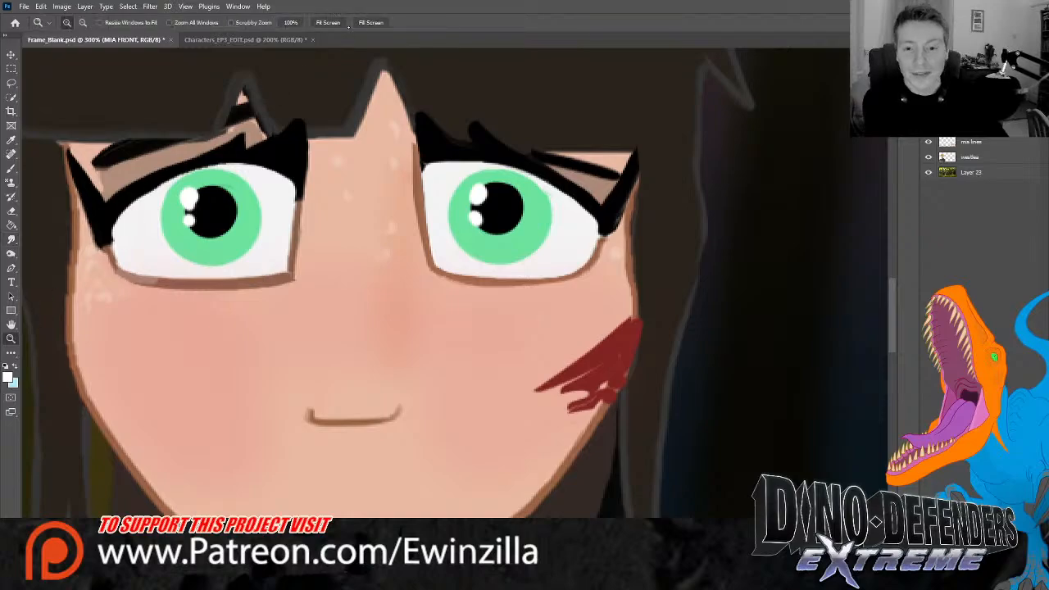
pyautogui.hotkey('ctrl', '0')
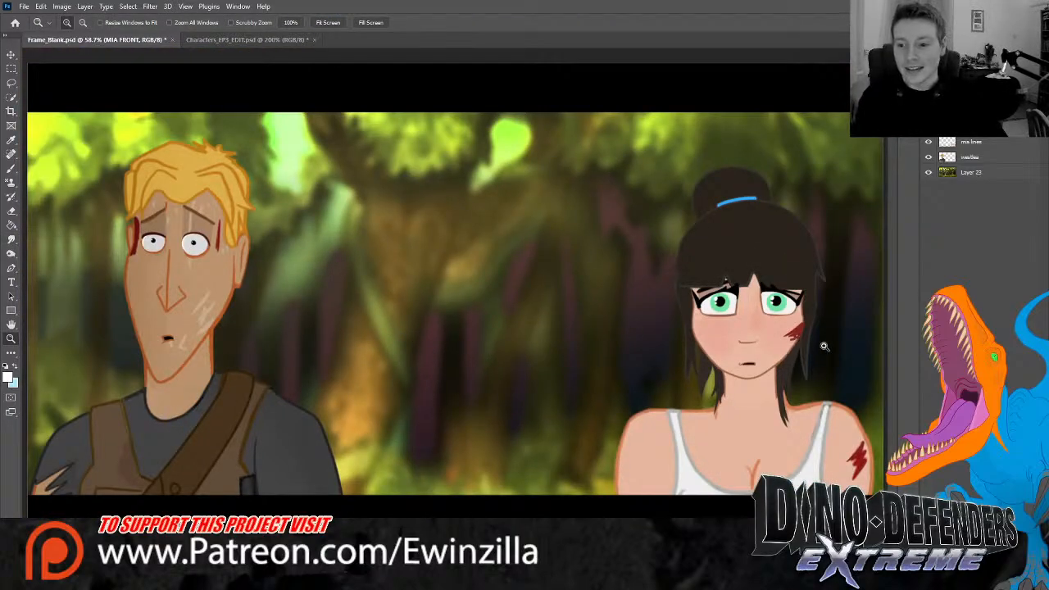
# Set up the Dodge tool on the blond man's layer with the Highlights range, 61% exposure and a 464 px brush
pyautogui.click(10, 239)
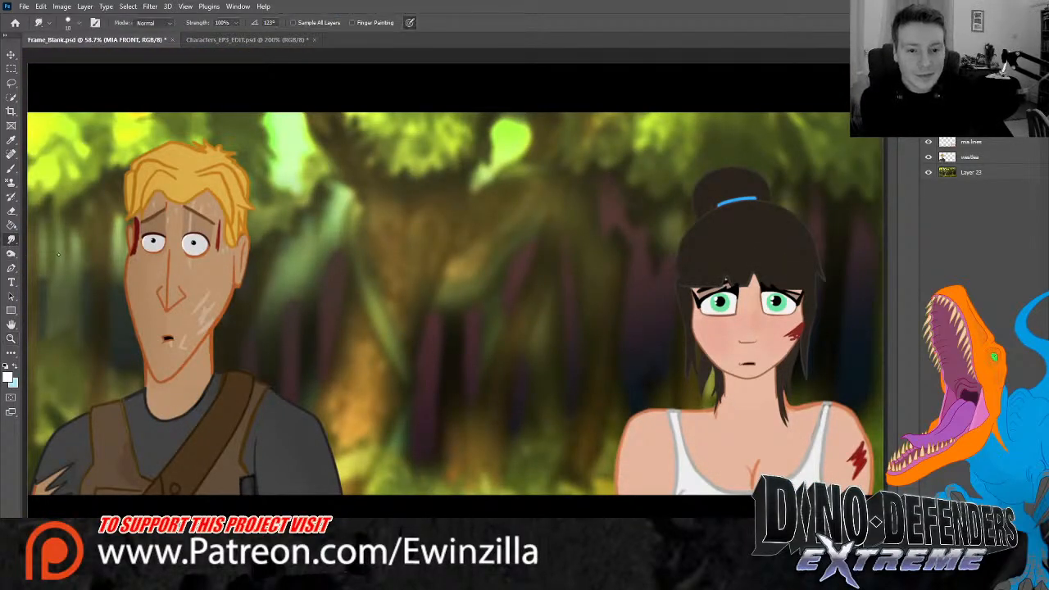
pyautogui.click(41, 251)
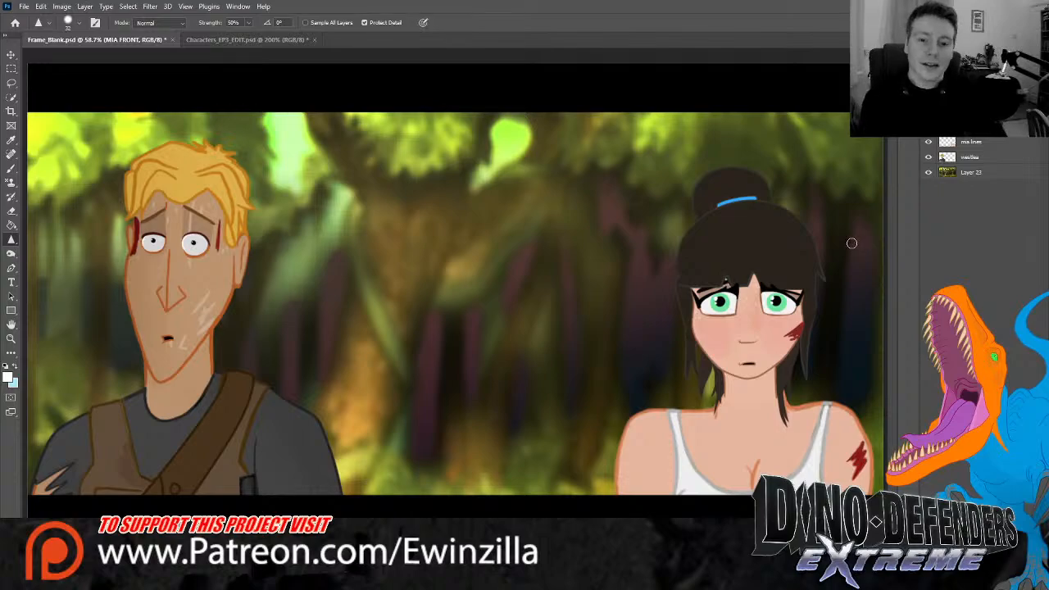
pyautogui.click(971, 156)
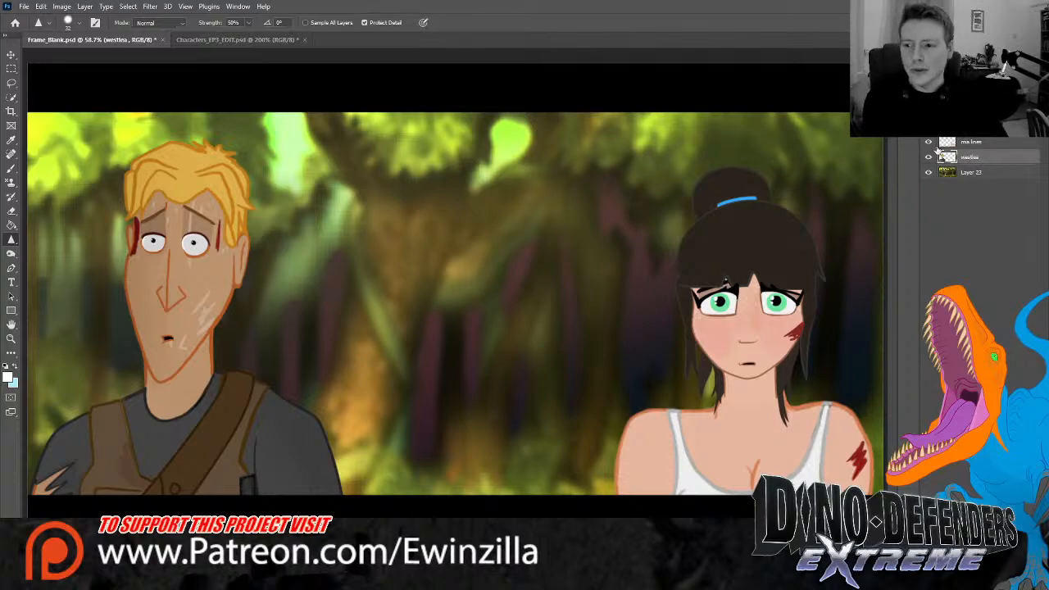
pyautogui.press('o')
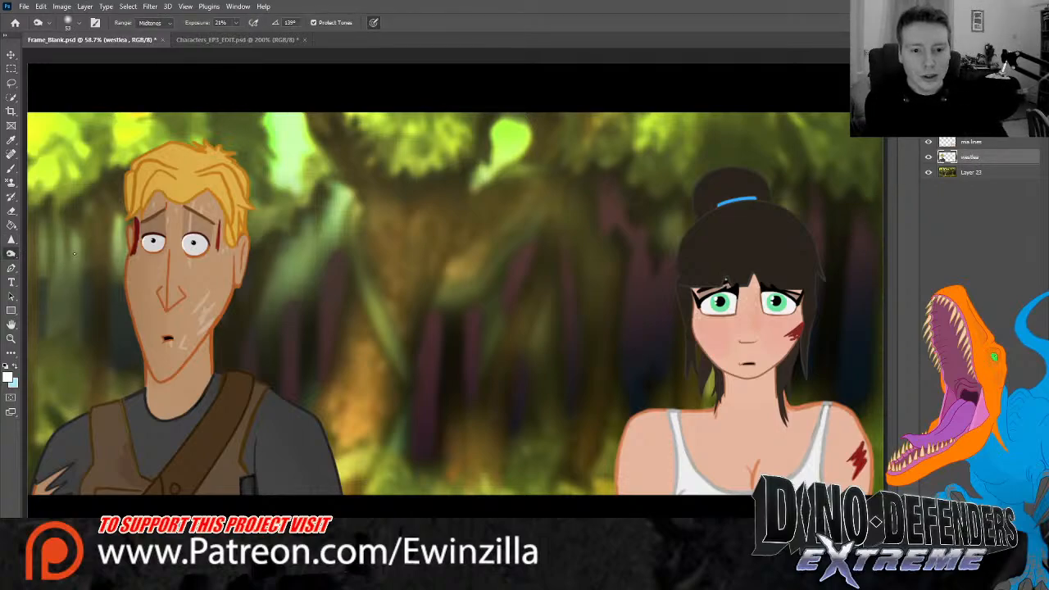
pyautogui.hotkey('alt', 'shift', 'h')
pyautogui.press('6')
pyautogui.press('1')
pyautogui.press(']')
pyautogui.press(']')
pyautogui.press(']')
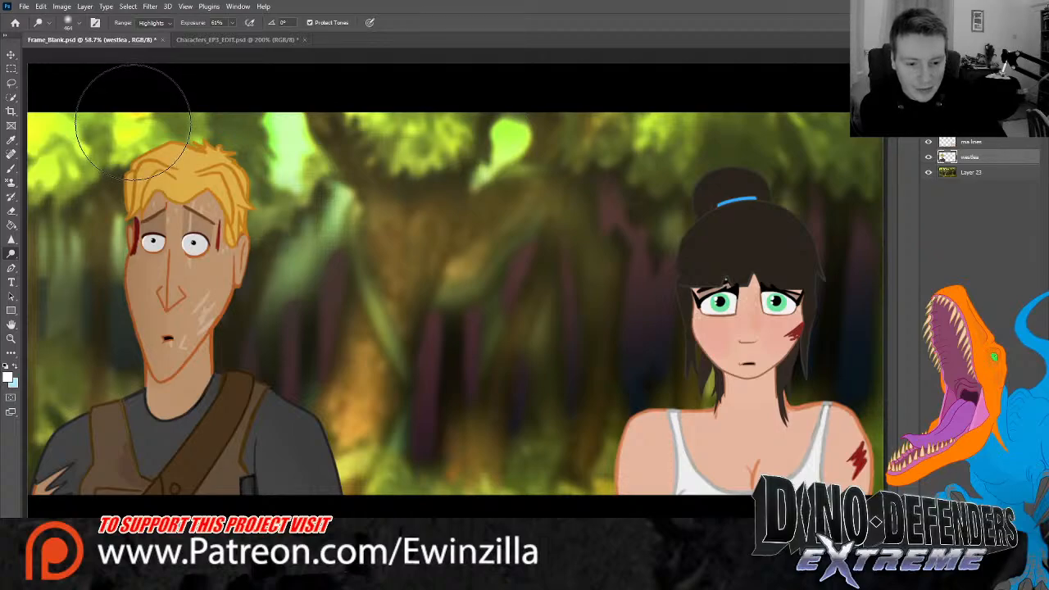
# Try lightening the blond man's hair, face and body with Dodge at 61% and 25% exposure, undoing each pass
pyautogui.moveTo(131, 123)
pyautogui.mouseDown()
pyautogui.moveTo(148, 152)
pyautogui.moveTo(97, 261)
pyautogui.moveTo(66, 467)
pyautogui.mouseUp()
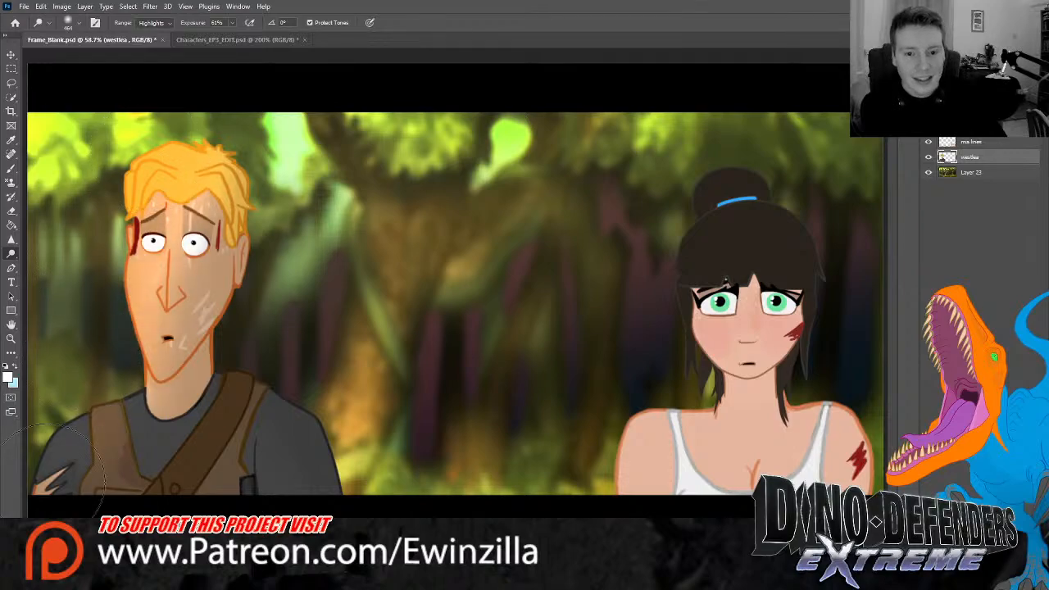
pyautogui.hotkey('ctrl', 'z')
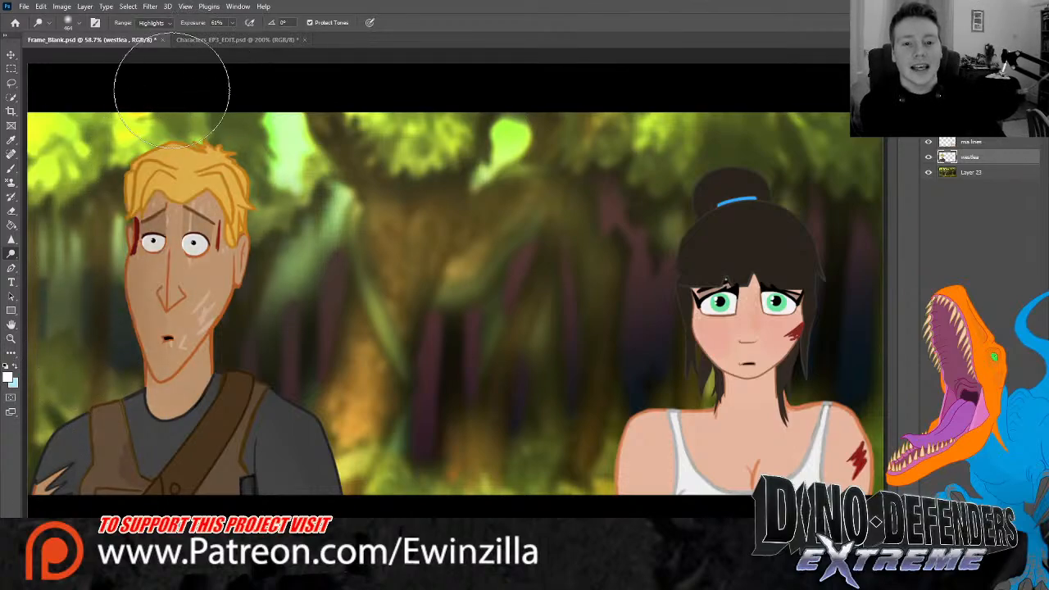
pyautogui.moveTo(173, 90)
pyautogui.mouseDown()
pyautogui.moveTo(93, 235)
pyautogui.moveTo(49, 476)
pyautogui.mouseUp()
pyautogui.hotkey('ctrl', 'z')
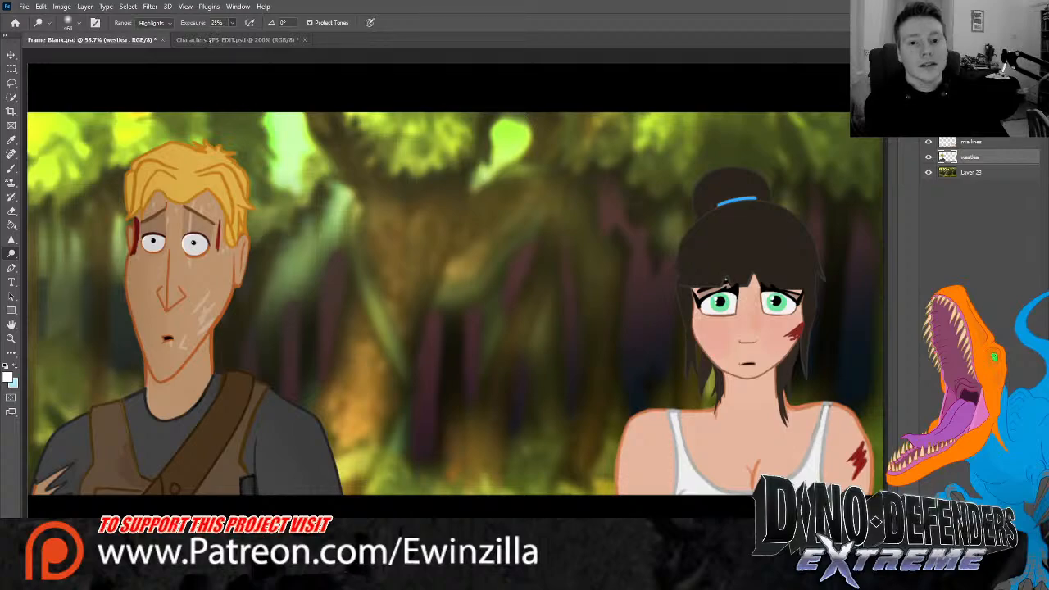
pyautogui.moveTo(181, 135); pyautogui.dragTo(161, 369)
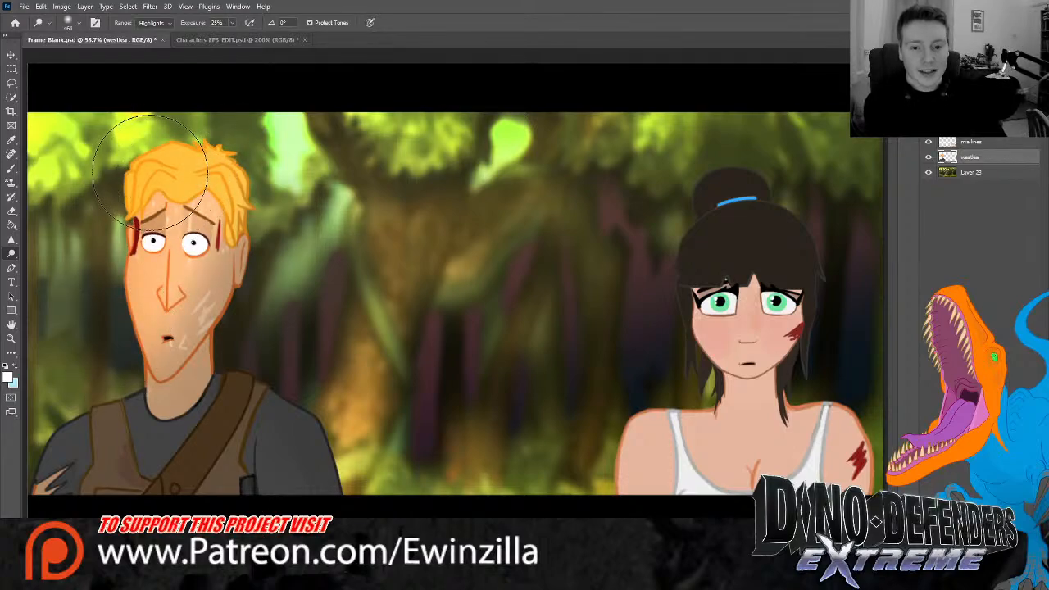
pyautogui.hotkey('ctrl', 'z')
# Lighten the blond man's hair, face and body with the Dodge tool at 8% exposure
pyautogui.moveTo(223, 40); pyautogui.dragTo(213, 39)
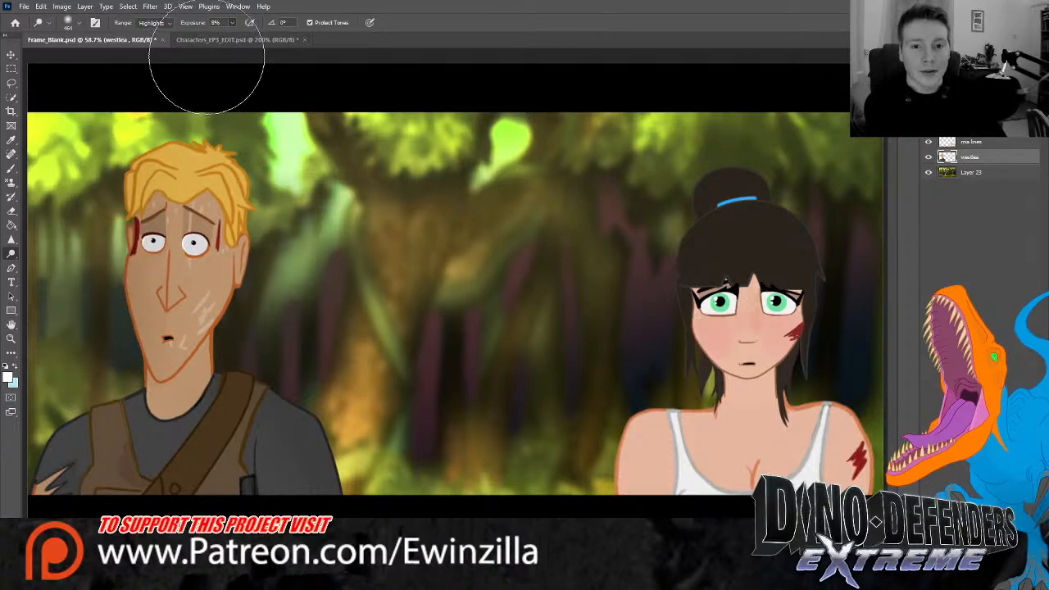
pyautogui.moveTo(168, 143)
pyautogui.mouseDown()
pyautogui.moveTo(114, 390)
pyautogui.moveTo(61, 492)
pyautogui.mouseUp()
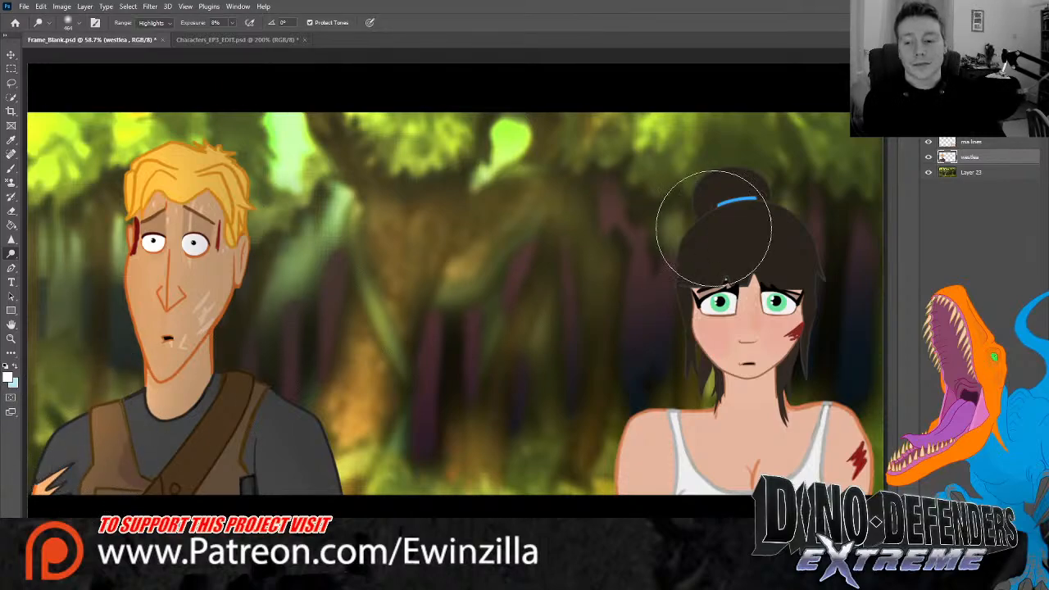
# Merge the dark-haired woman's "mia lines" layer with her MIA FRONT layer
pyautogui.click(972, 144)
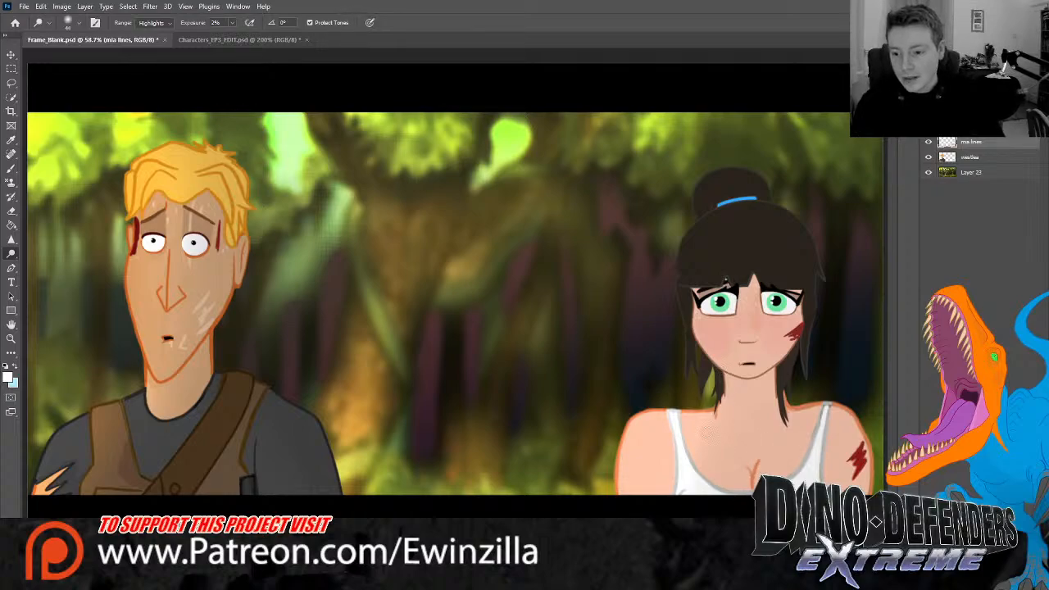
pyautogui.click(966, 132)
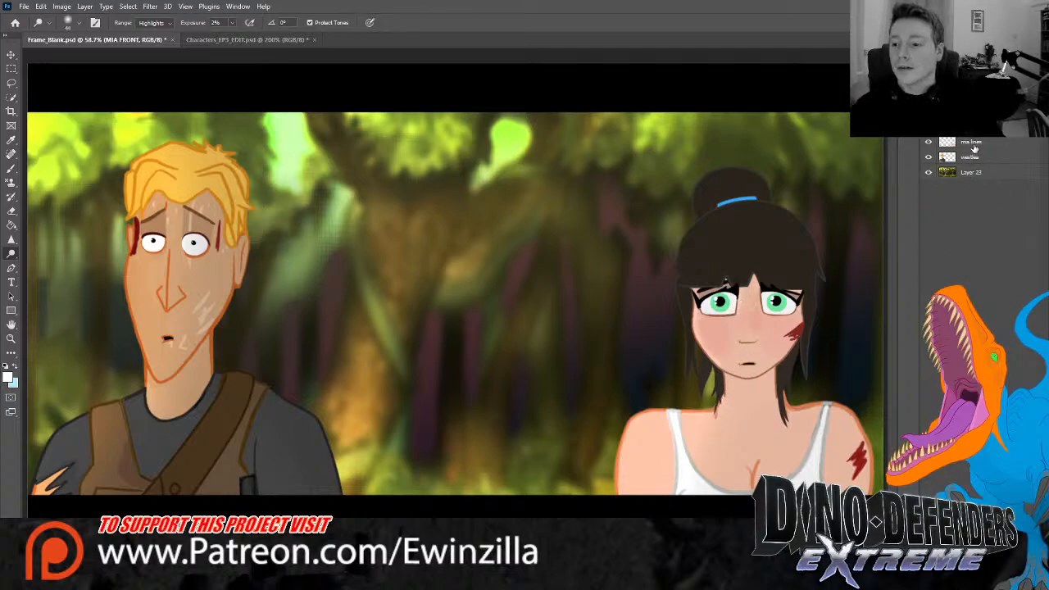
pyautogui.click(980, 197)
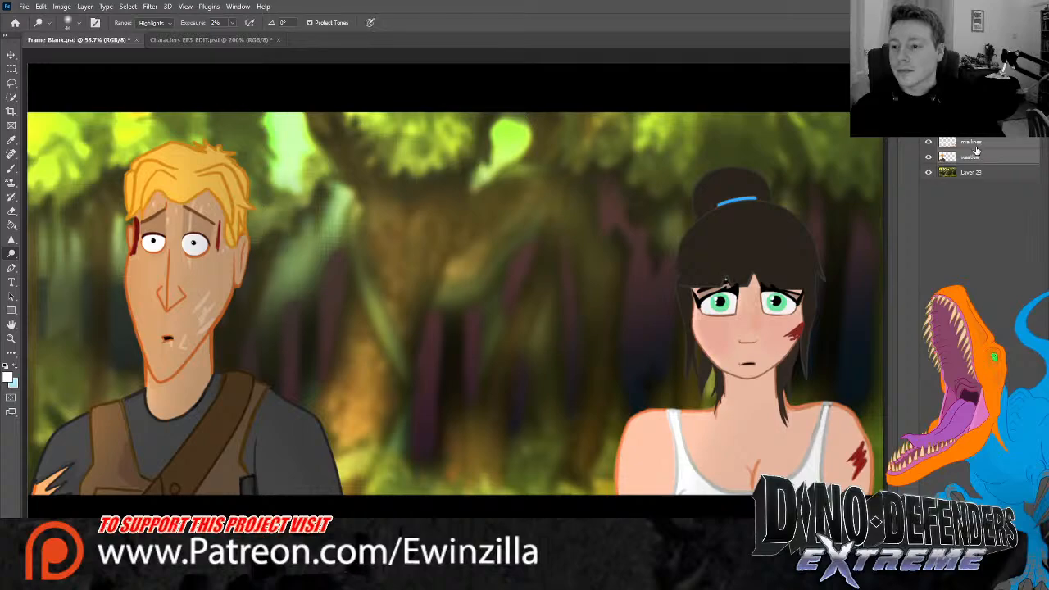
pyautogui.click(975, 146)
pyautogui.keyDown('shift'); pyautogui.click(975, 111); pyautogui.keyUp('shift')
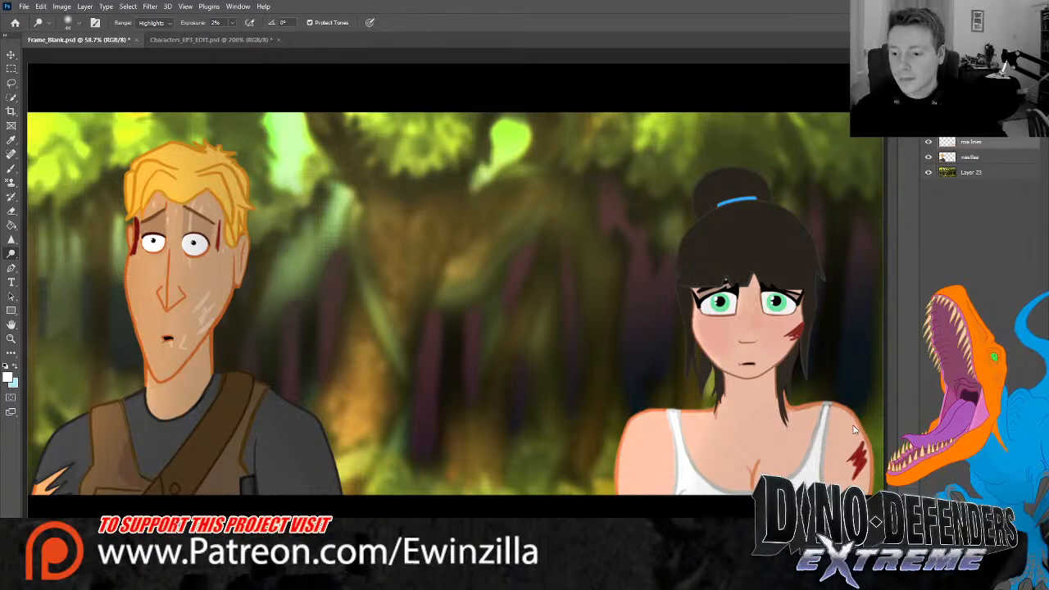
pyautogui.hotkey('ctrl', 'e')
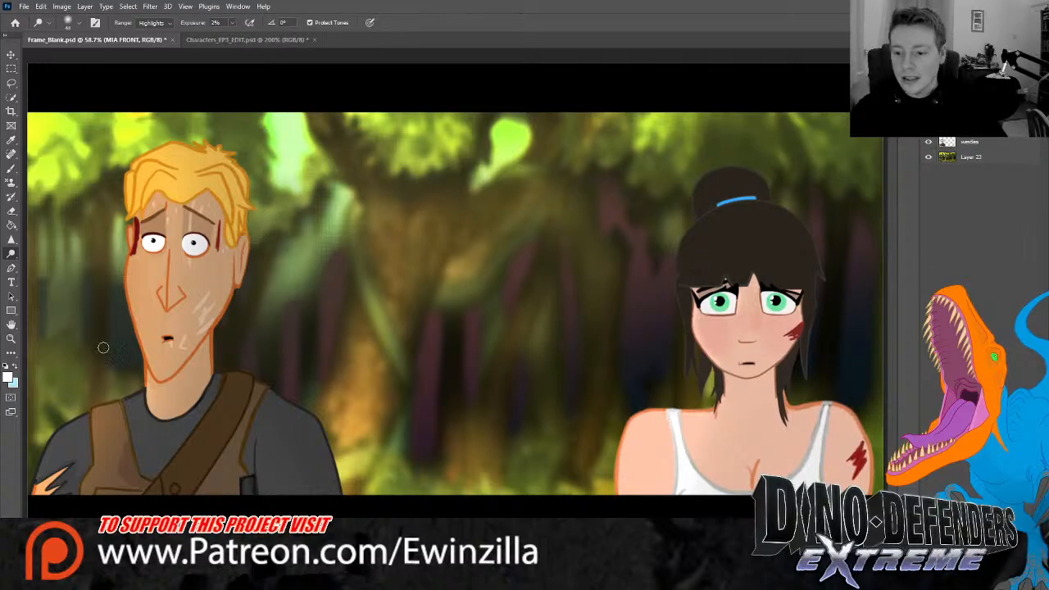
# Switch to the Smudge tool and save the frame document
pyautogui.click(11, 240)
pyautogui.hotkey('shift', 'r')
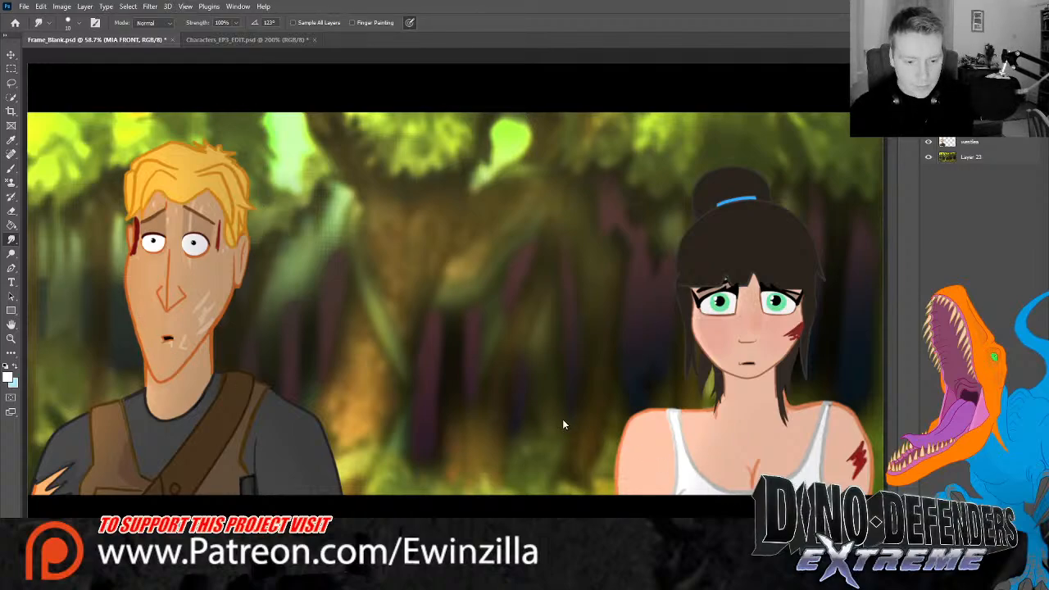
pyautogui.hotkey('ctrl', 's')
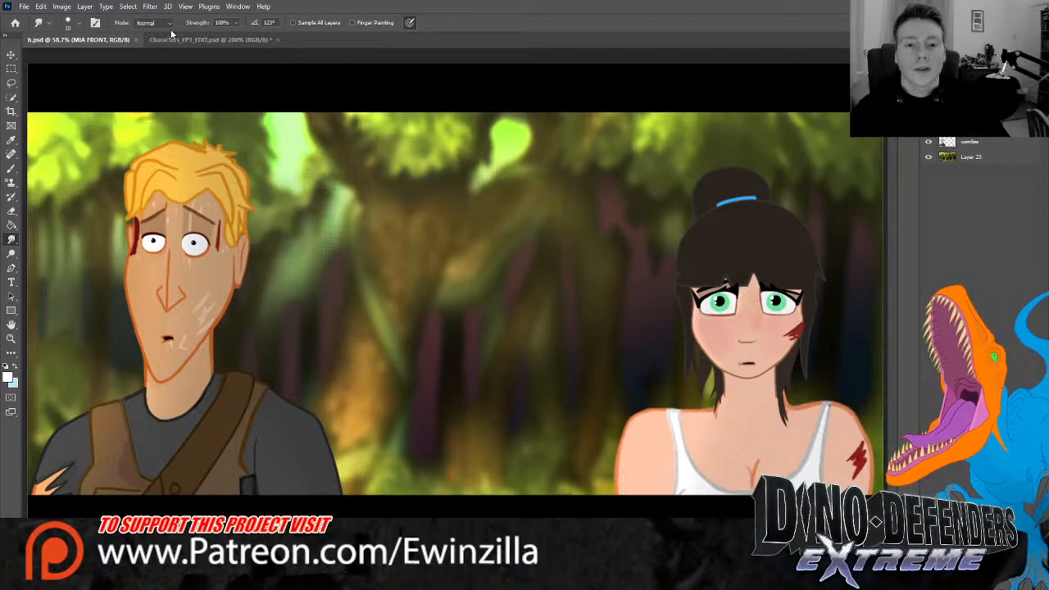
# Show Characters_EP3_EDIT.psd and zoom in on the drawings of the grey-haired woman in the green jacket
pyautogui.click(177, 39)
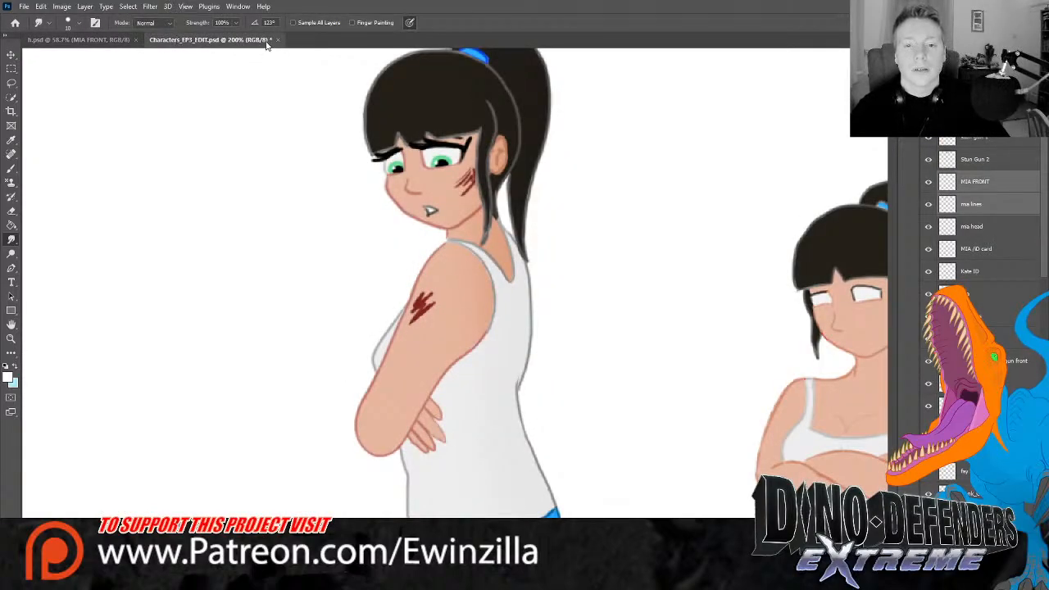
pyautogui.click(11, 338)
pyautogui.click(328, 22)
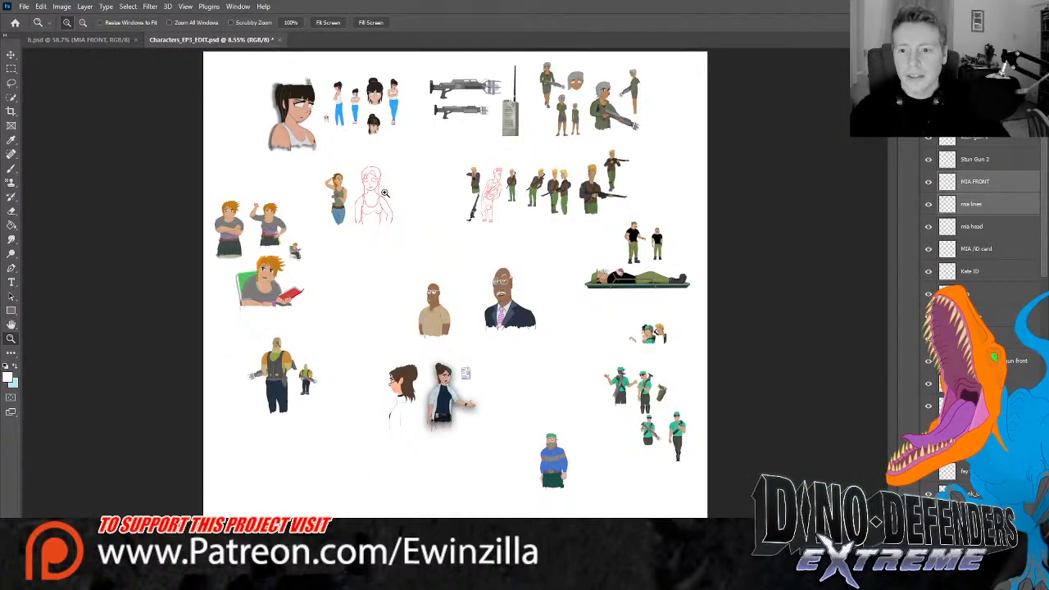
pyautogui.click(603, 79)
pyautogui.click(608, 68)
pyautogui.click(564, 65)
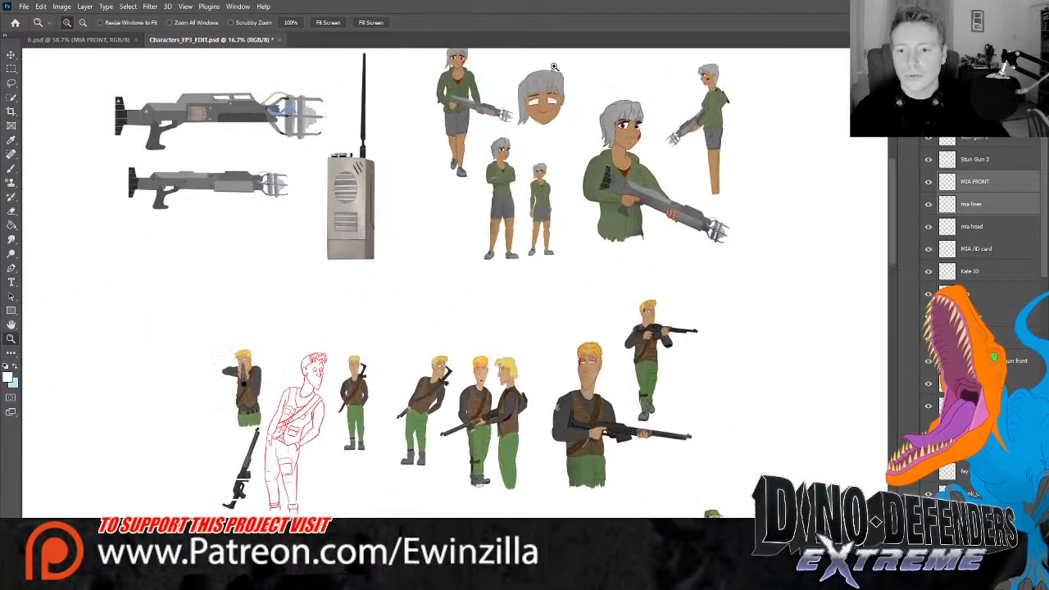
pyautogui.click(550, 67)
pyautogui.click(549, 67)
pyautogui.scroll(1, 532, 207)
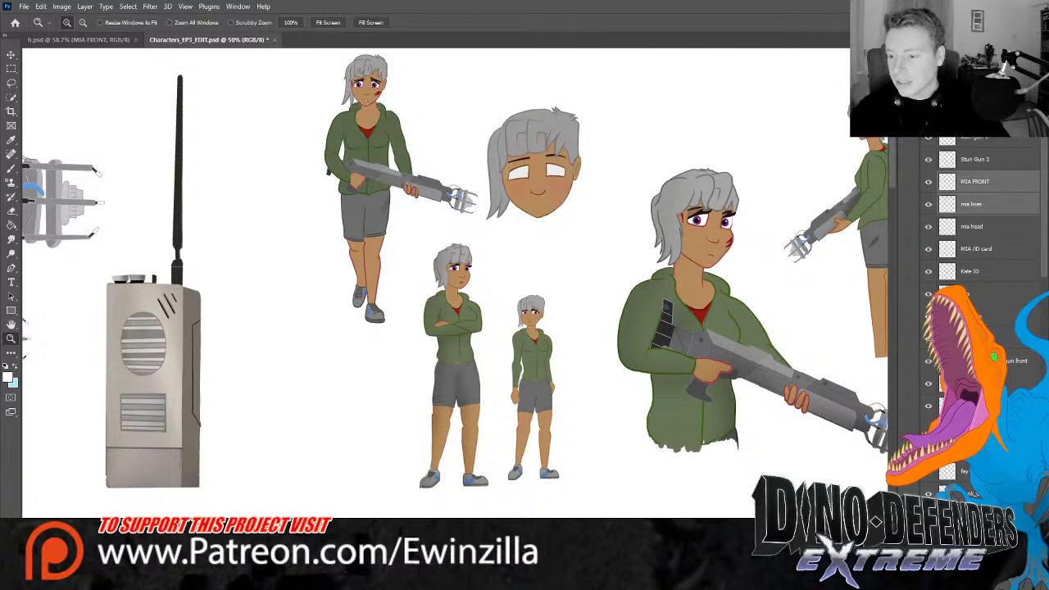
# Find and select the "jess walking with gun front" layer together with the "jess head blank" layer
pyautogui.scroll(-5, 984, 230)
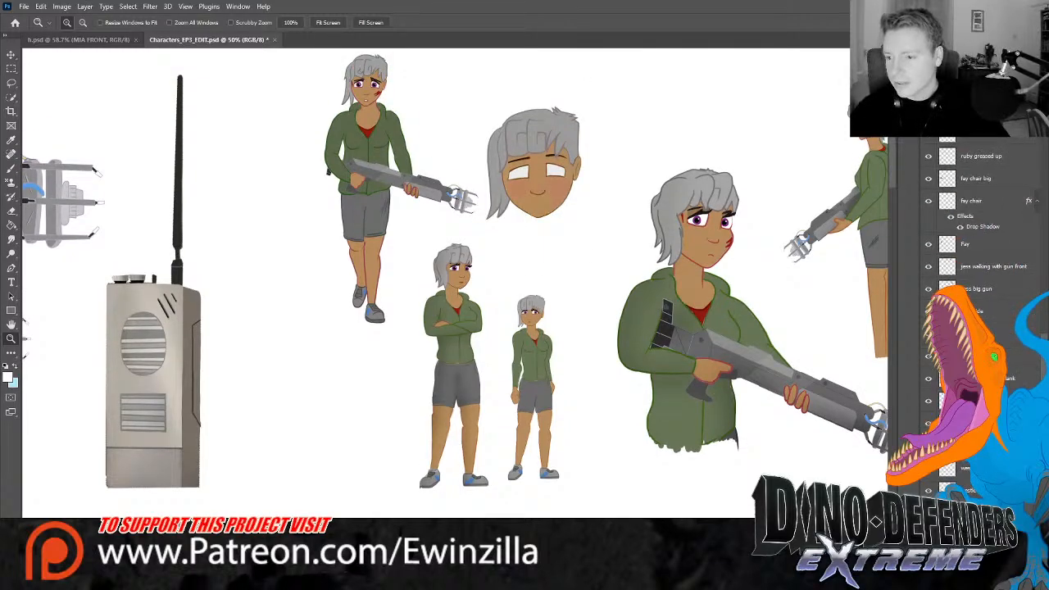
pyautogui.click(1016, 379)
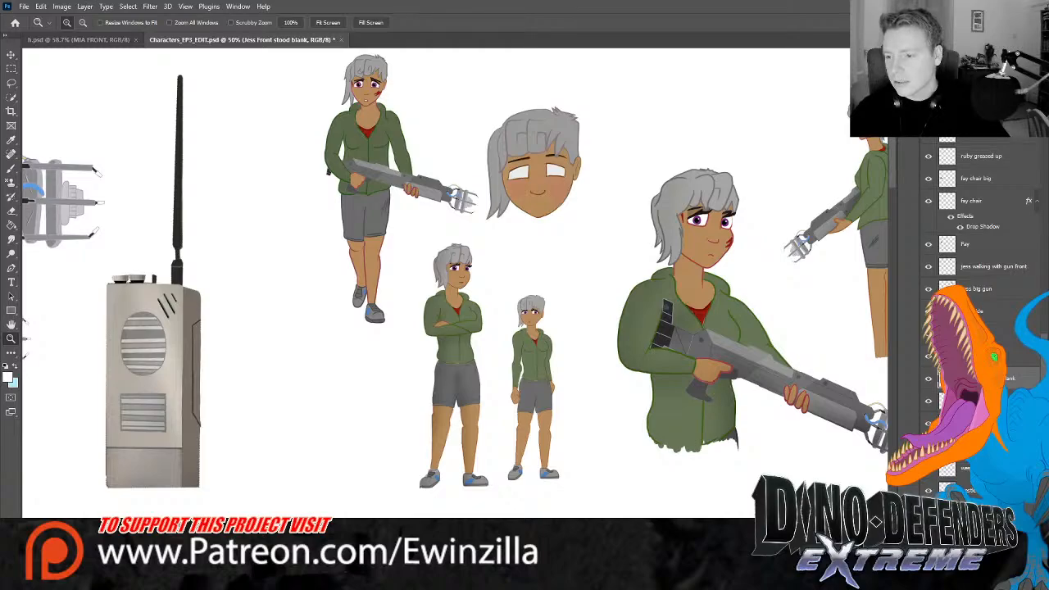
pyautogui.click(929, 268)
pyautogui.click(930, 268)
pyautogui.click(978, 267)
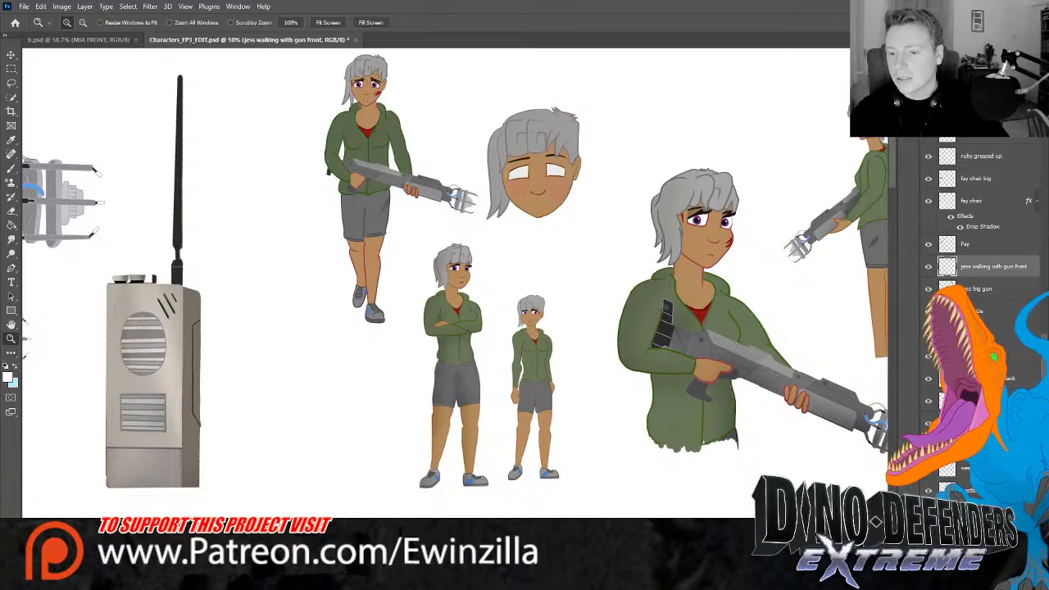
pyautogui.click(930, 357)
pyautogui.click(930, 357)
pyautogui.keyDown('ctrl'); pyautogui.click(983, 357); pyautogui.keyUp('ctrl')
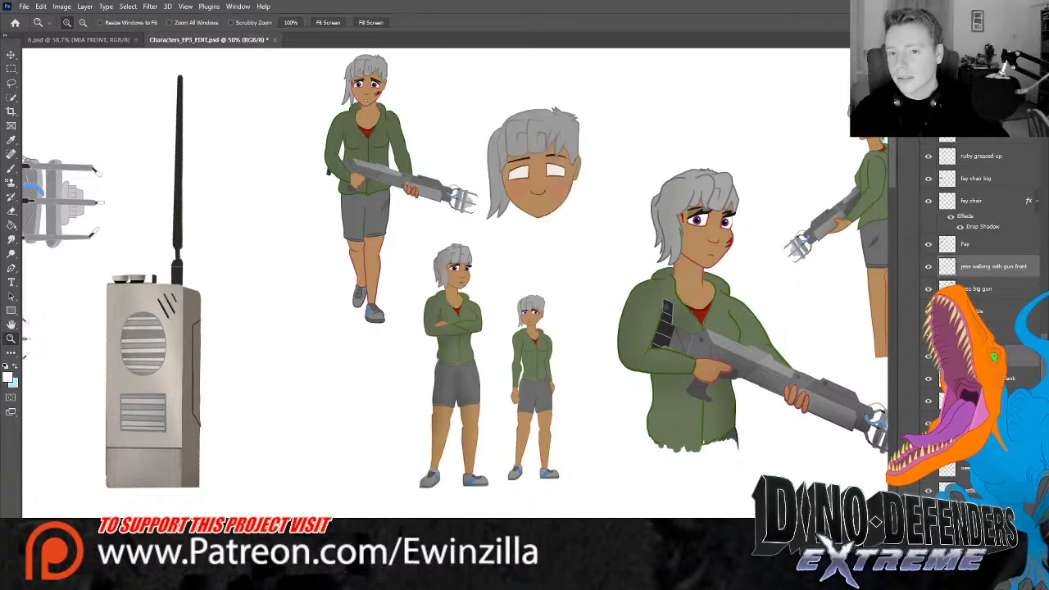
# Copy both grey-haired woman layers into the frame, place them low between the two characters, and close the characters document
pyautogui.click(11, 55)
pyautogui.moveTo(136, 69); pyautogui.dragTo(98, 41)
pyautogui.moveTo(400, 314); pyautogui.dragTo(401, 315)
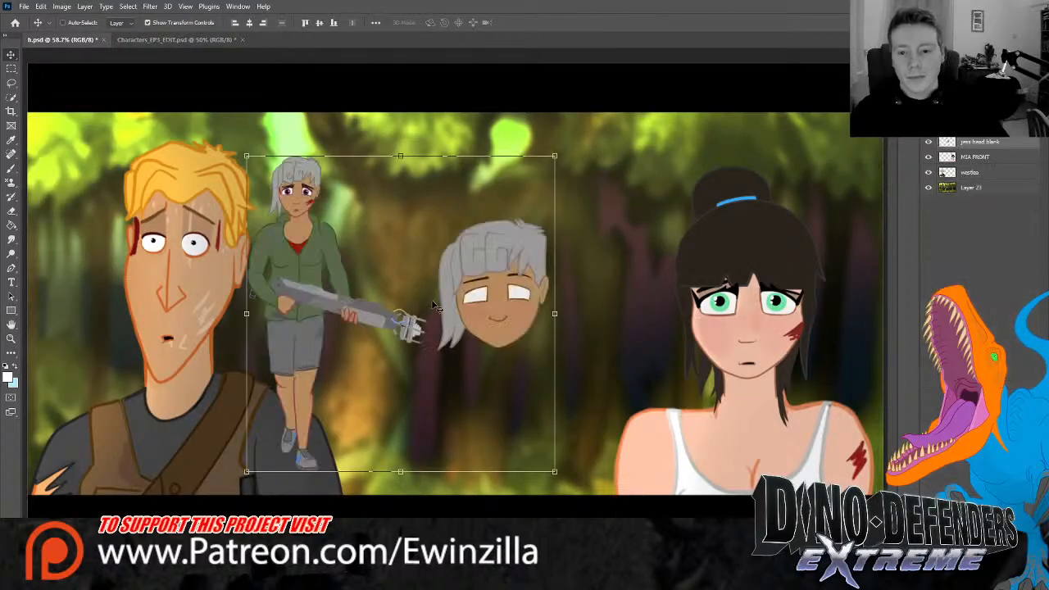
pyautogui.moveTo(410, 265); pyautogui.dragTo(430, 412)
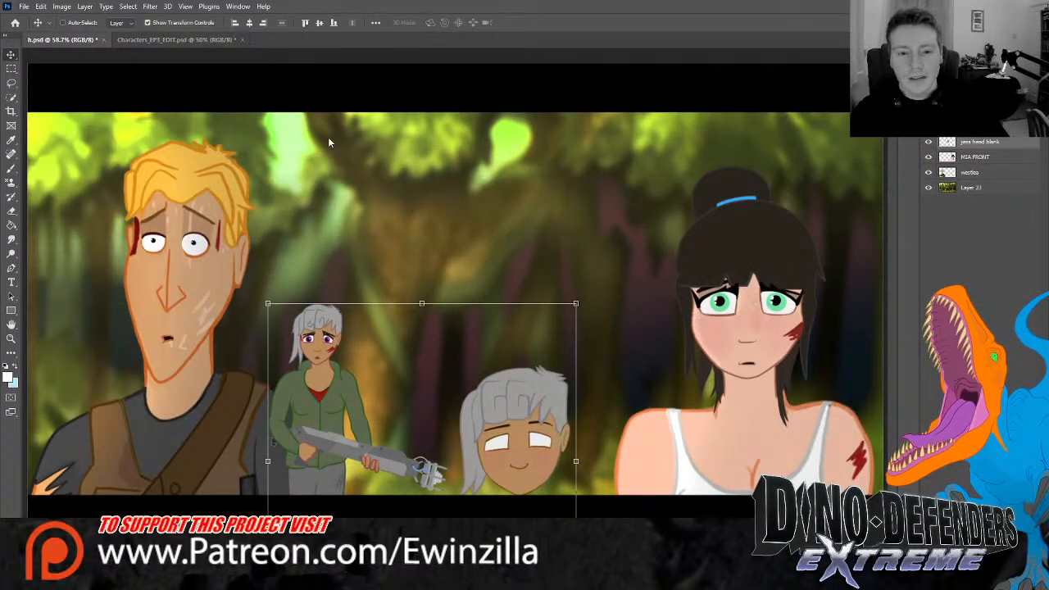
pyautogui.click(178, 40)
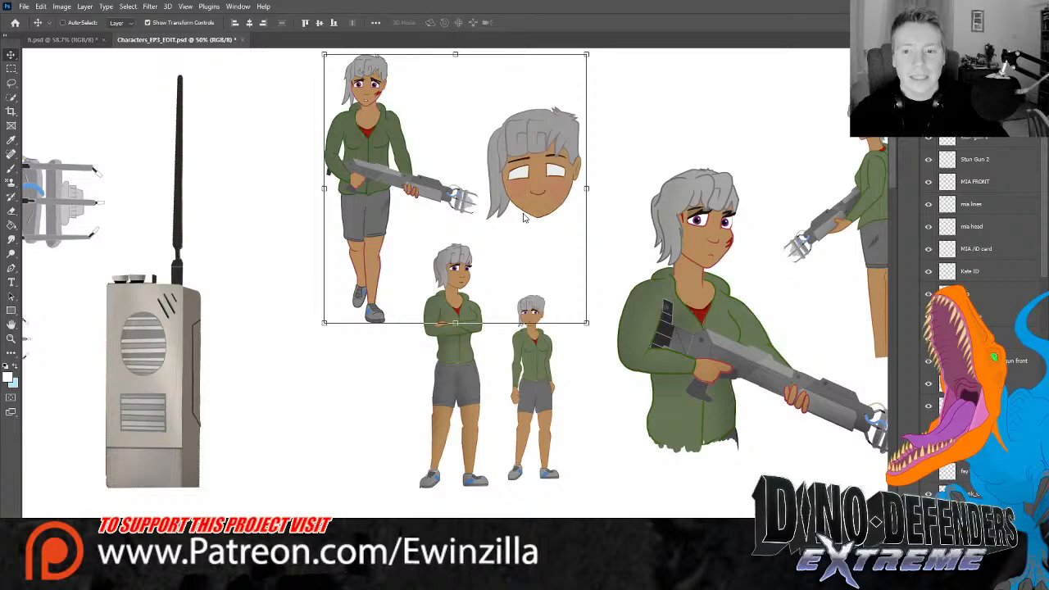
pyautogui.hotkey('ctrl', 'w')
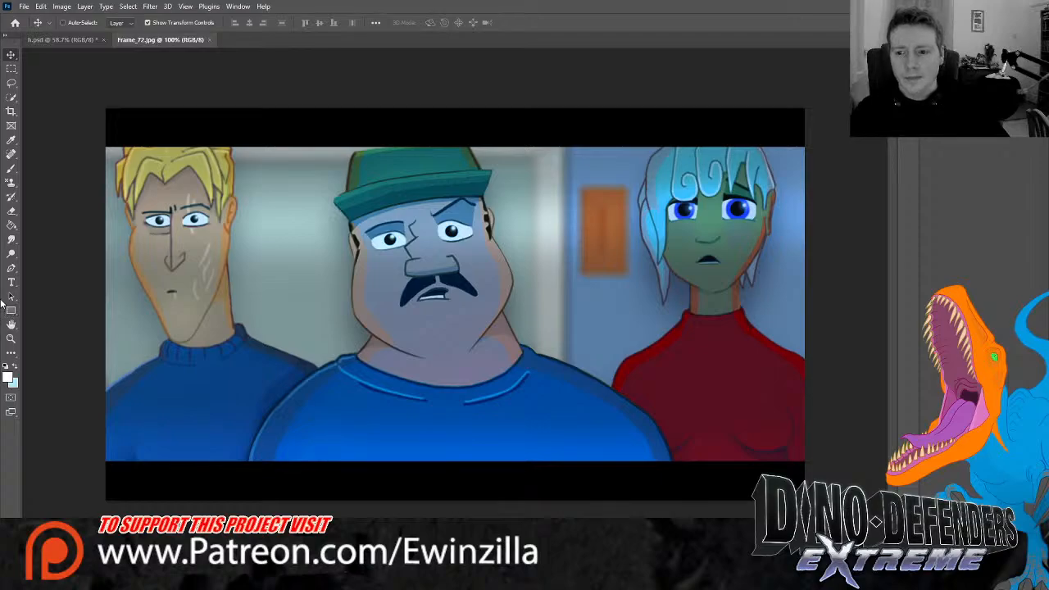
# Compare the current forest frame with the older three-character frame in Frame_72.jpg
pyautogui.click(11, 68)
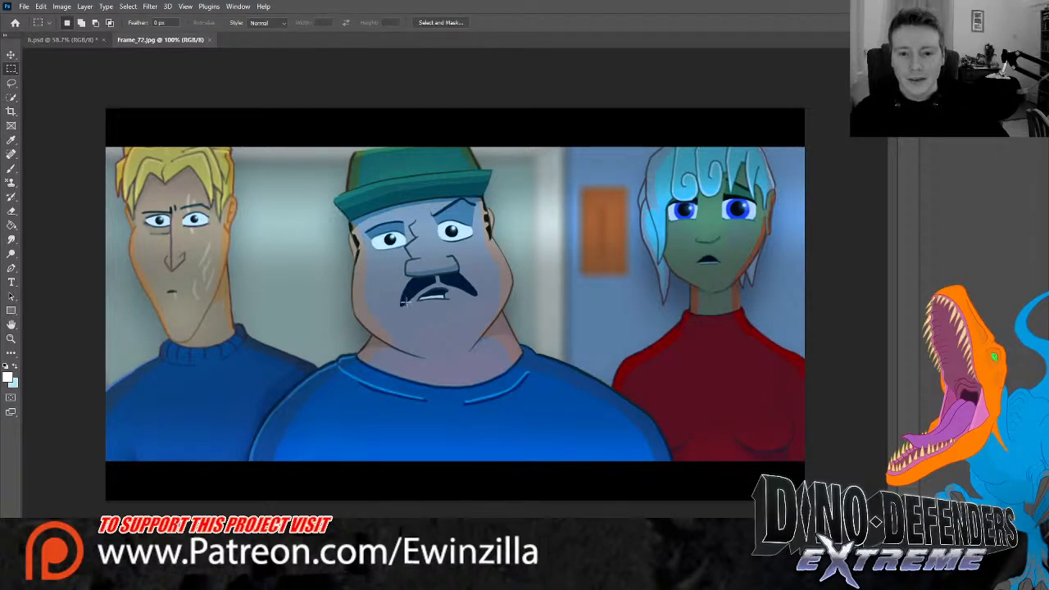
pyautogui.click(11, 339)
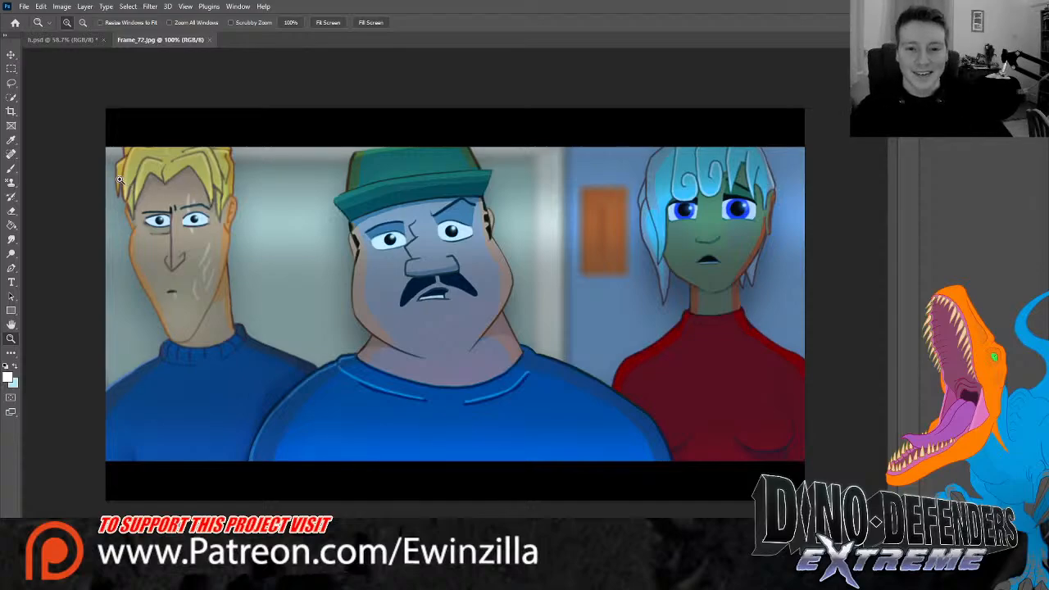
pyautogui.click(67, 38)
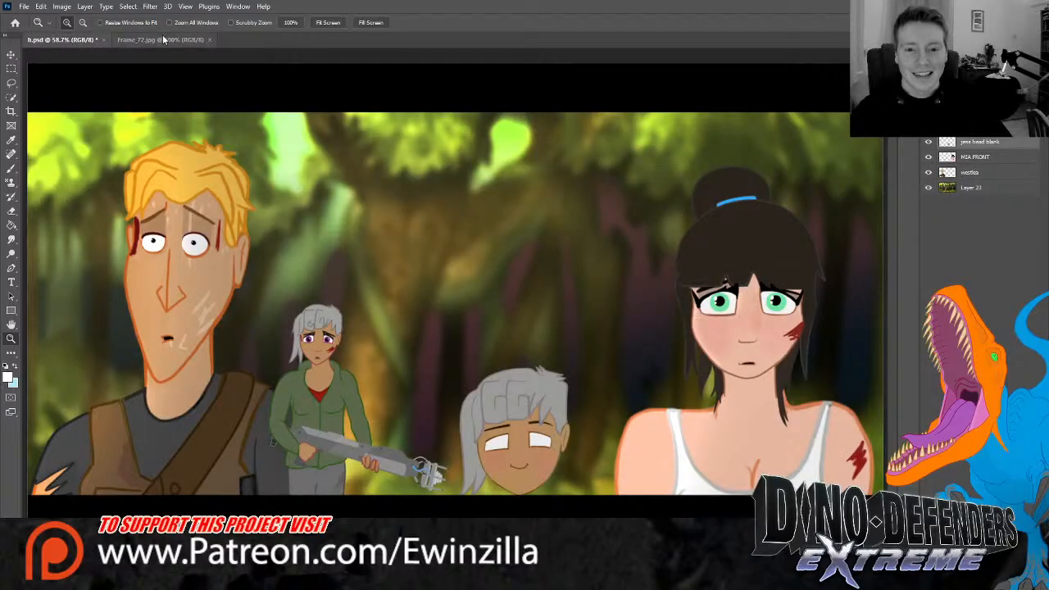
pyautogui.click(164, 40)
pyautogui.click(54, 43)
pyautogui.click(166, 39)
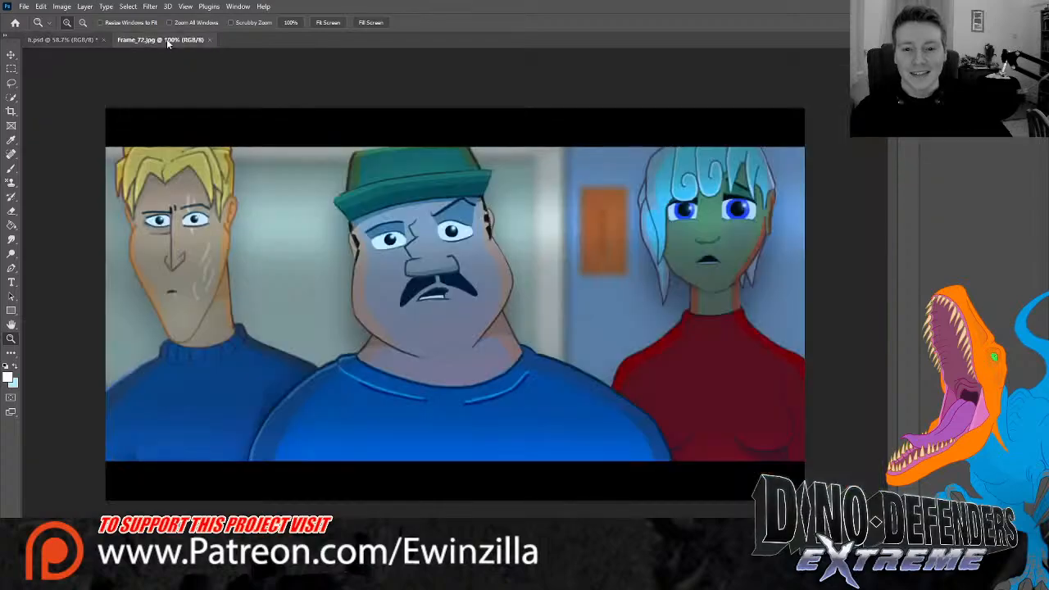
# Copy a rectangular area around the blue-haired woman in Frame_72.jpg and paste it into the forest frame
pyautogui.click(12, 69)
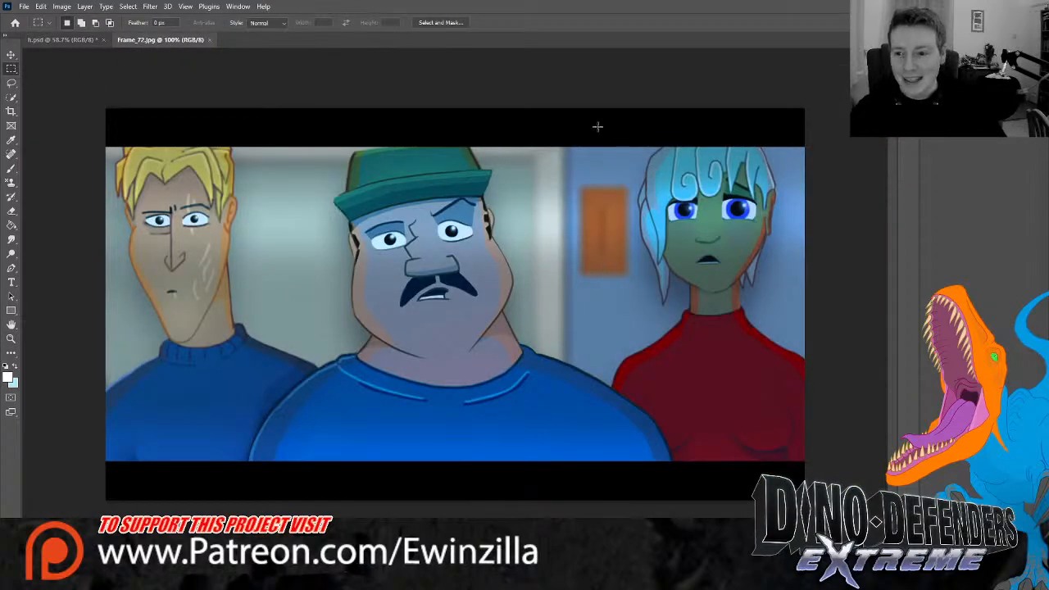
pyautogui.moveTo(598, 115); pyautogui.dragTo(834, 363)
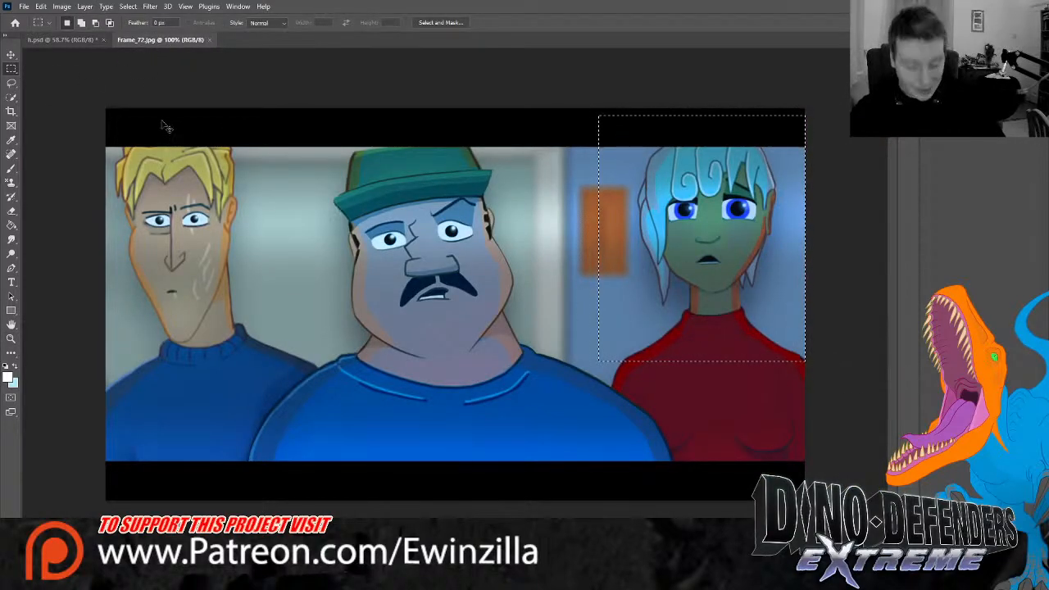
pyautogui.hotkey('ctrl', 'c')
pyautogui.click(72, 40)
pyautogui.hotkey('ctrl', 'v')
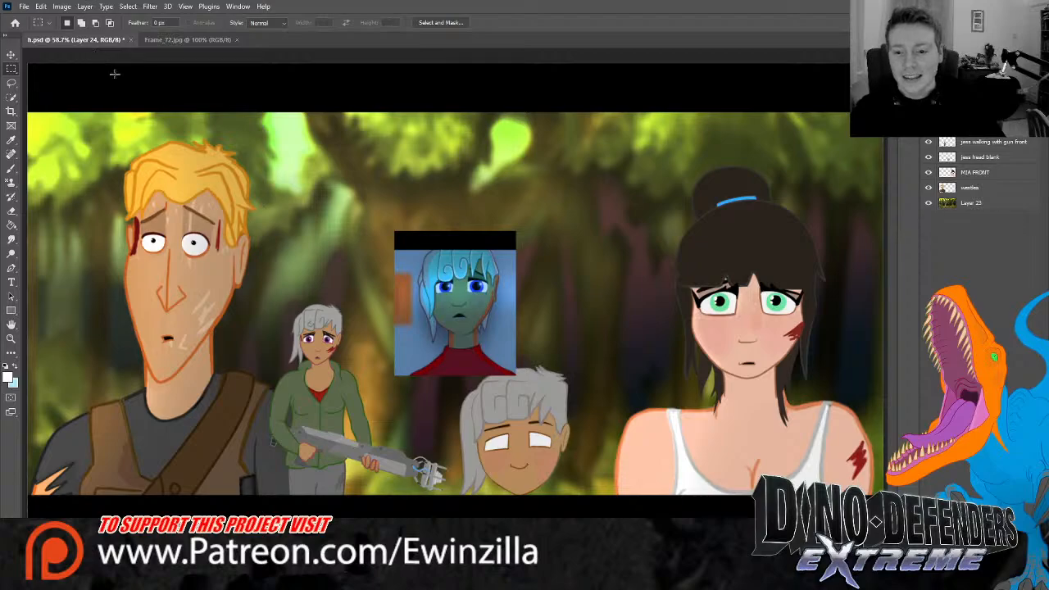
pyautogui.click(11, 55)
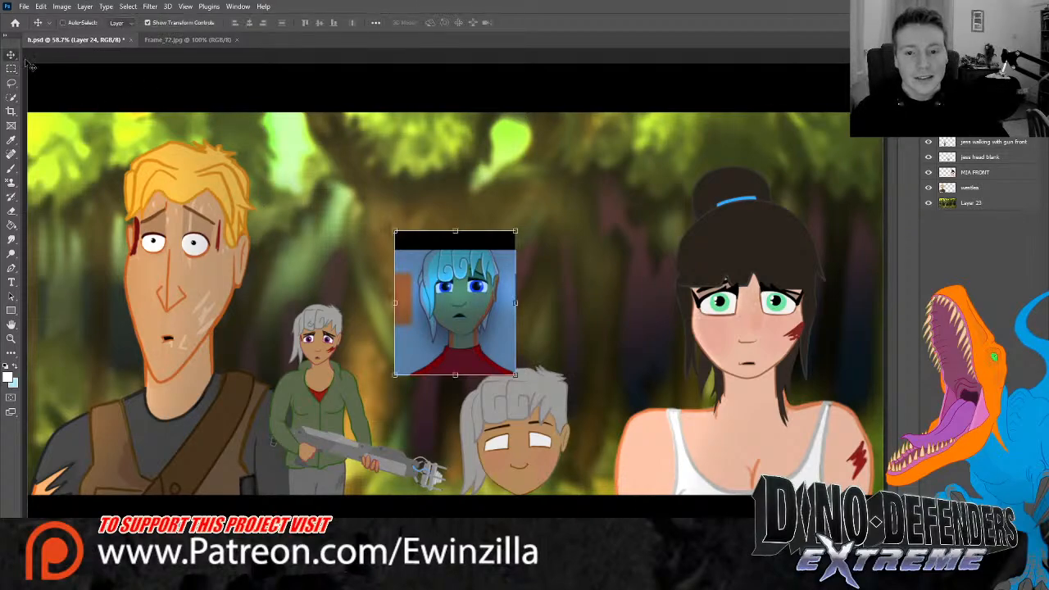
pyautogui.moveTo(514, 231); pyautogui.dragTo(628, 97)
pyautogui.moveTo(588, 185); pyautogui.dragTo(513, 202)
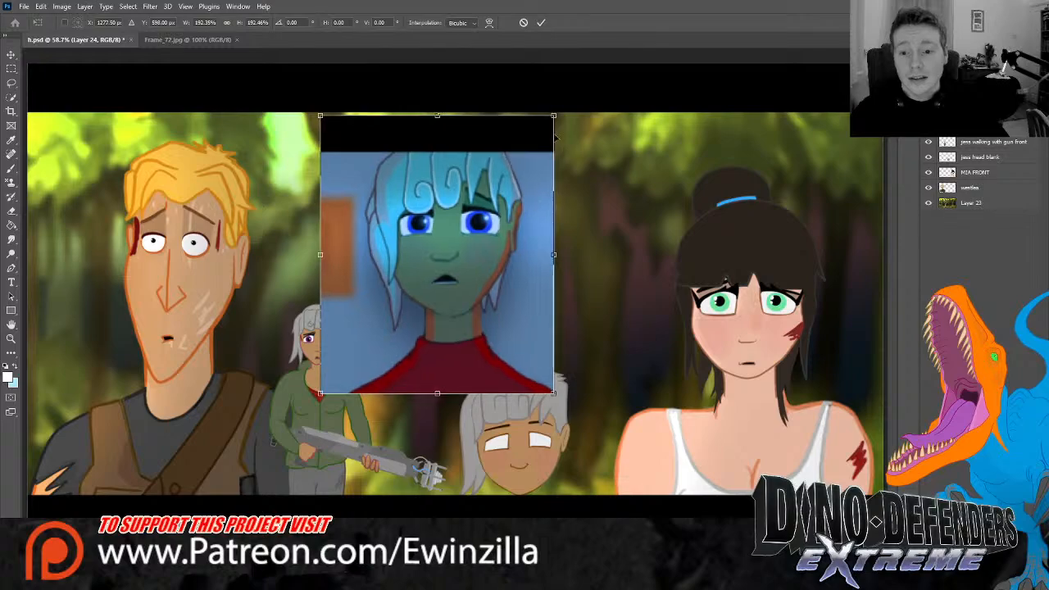
pyautogui.moveTo(552, 116); pyautogui.dragTo(551, 171)
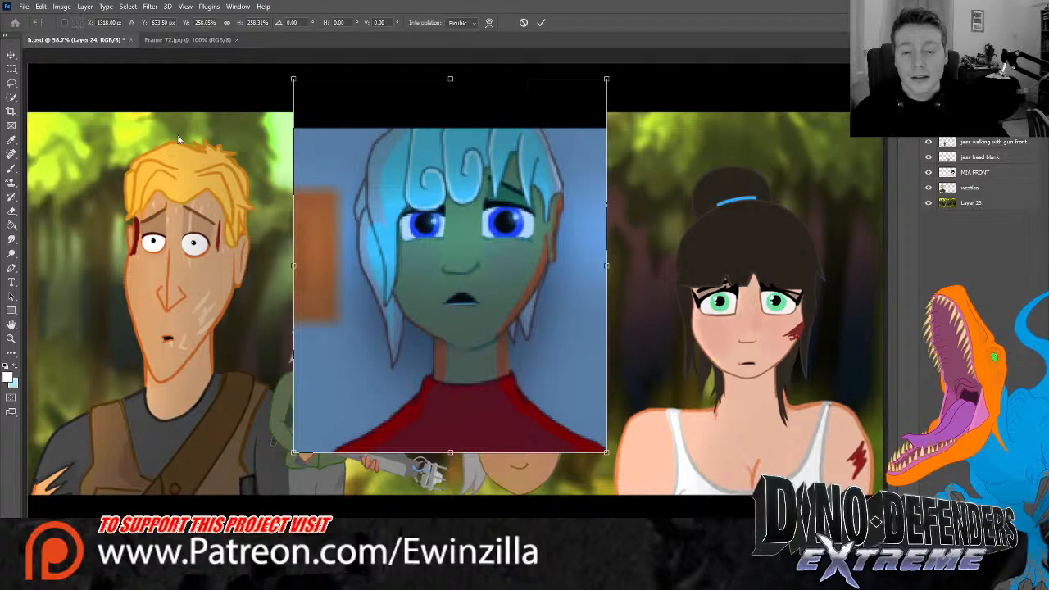
pyautogui.click(172, 41)
pyautogui.click(81, 39)
pyautogui.click(188, 39)
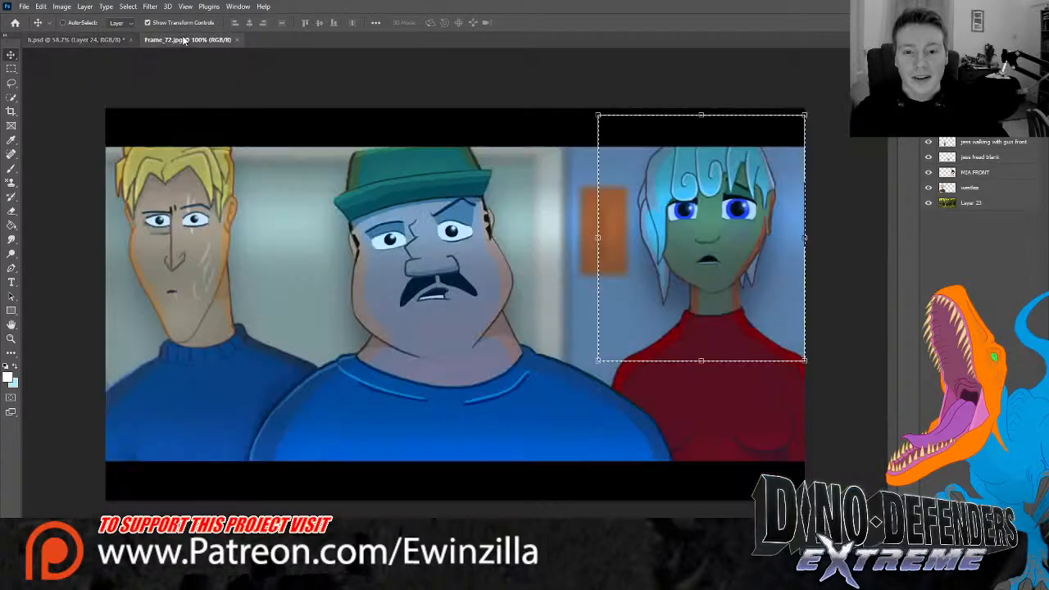
pyautogui.click(90, 40)
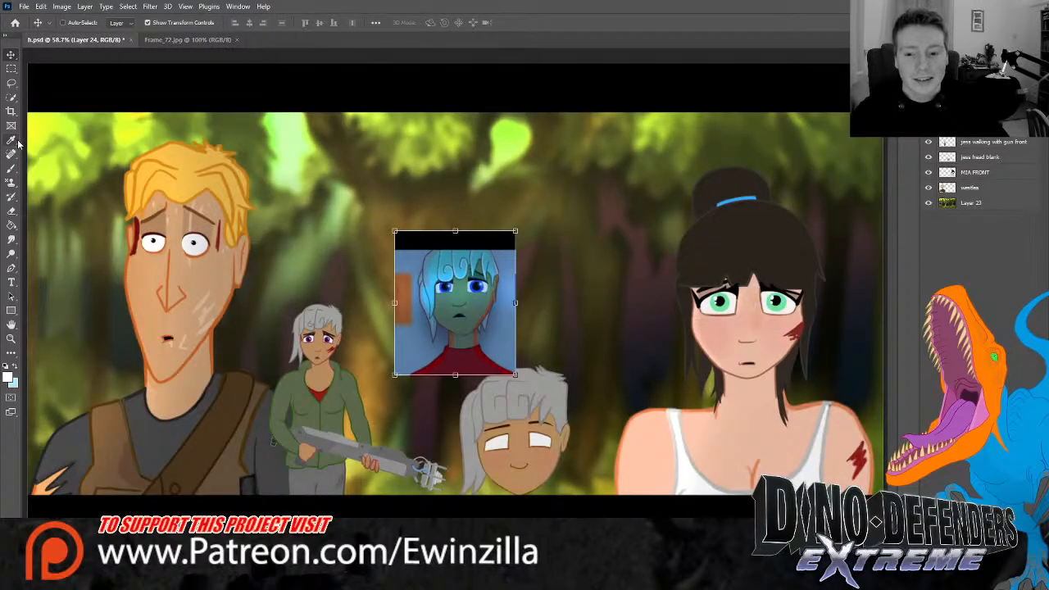
# Enlarge the pasted blue-haired woman reference to about 248% and centre it between the two injured characters
pyautogui.moveTo(514, 231); pyautogui.dragTo(693, 47)
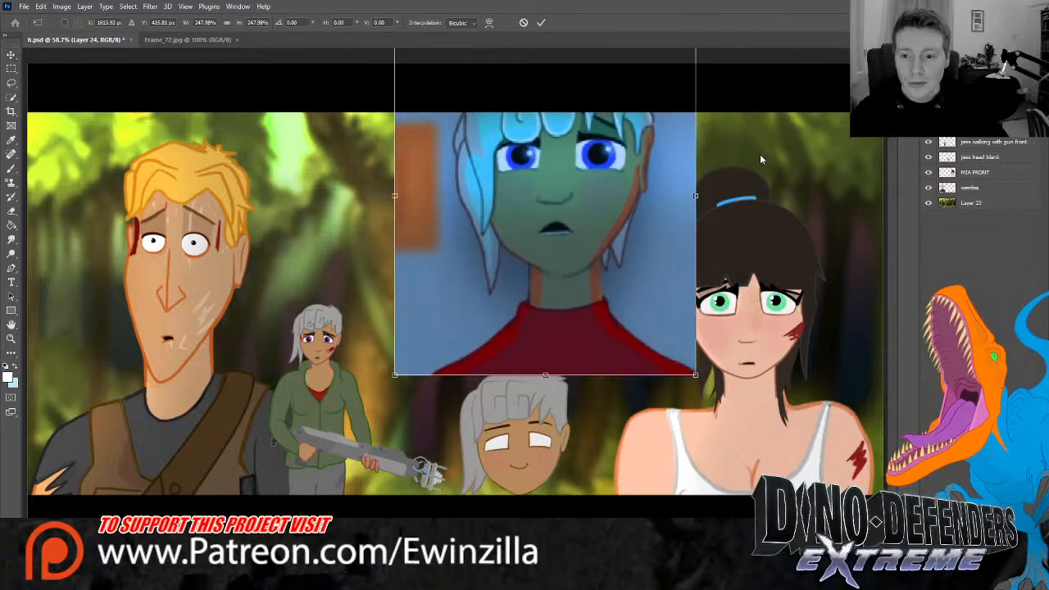
pyautogui.moveTo(645, 182); pyautogui.dragTo(561, 211)
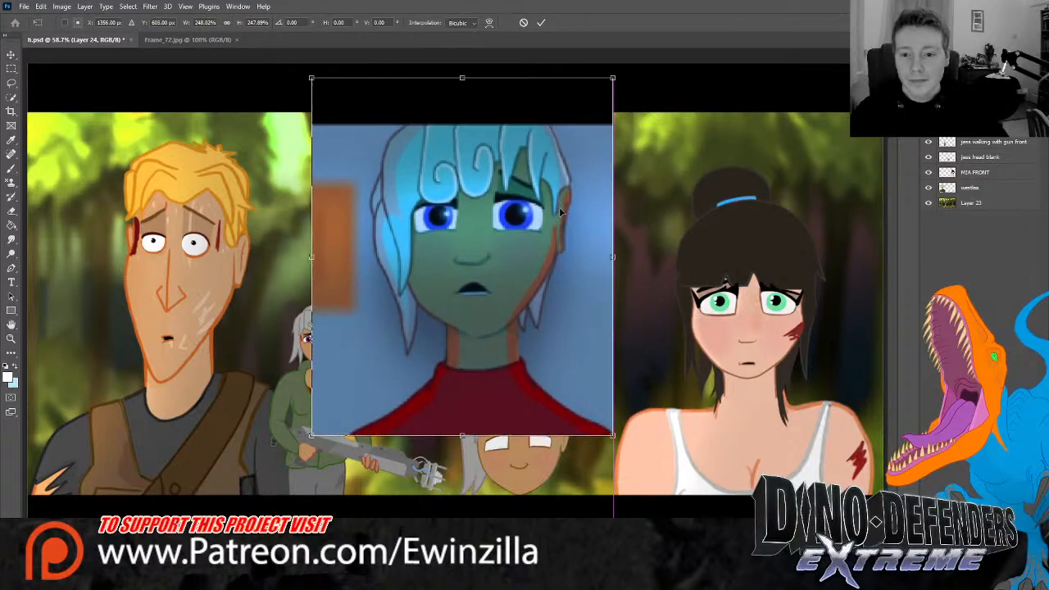
pyautogui.press('m')
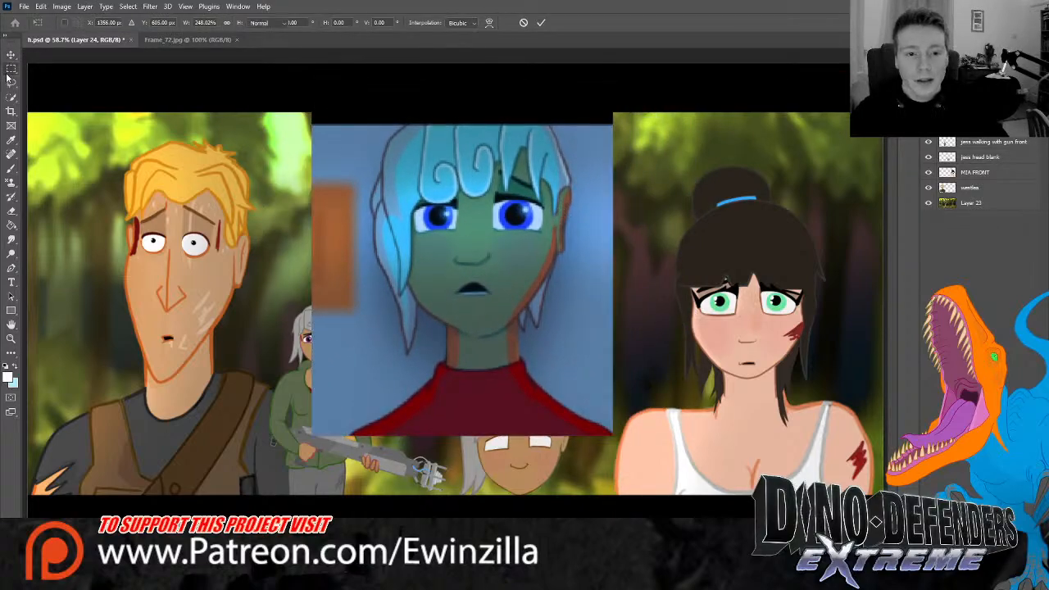
# Raise the "jess walking with gun front" layer above the reference, enlarge it to about 464%, and align the woman over the reference head and shoulders
pyautogui.click(978, 145)
pyautogui.hotkey('ctrl', ']')
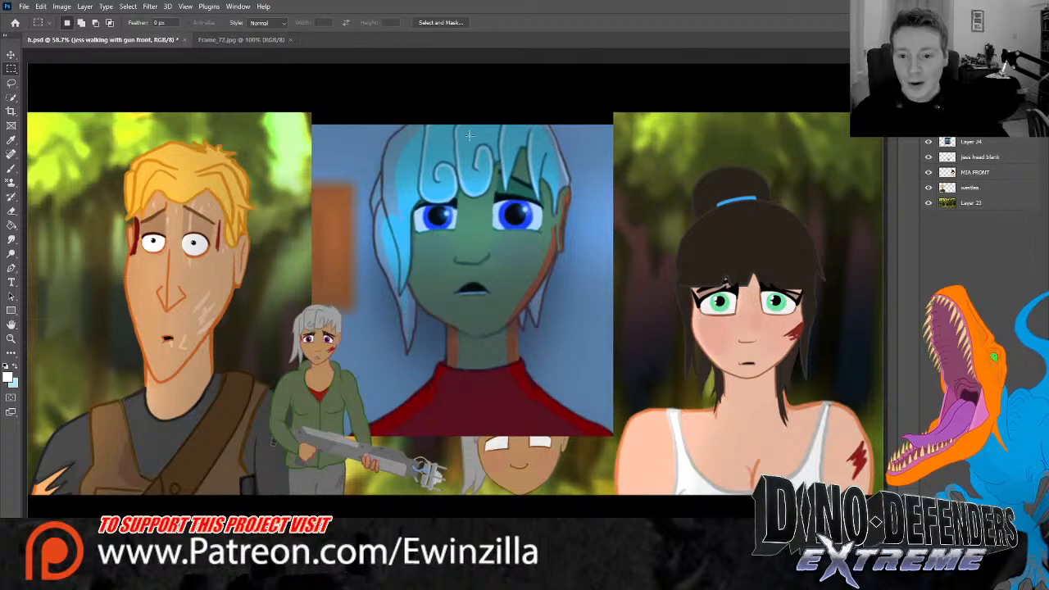
pyautogui.click(11, 54)
pyautogui.moveTo(450, 302); pyautogui.dragTo(721, 74)
pyautogui.moveTo(533, 94); pyautogui.dragTo(465, 498)
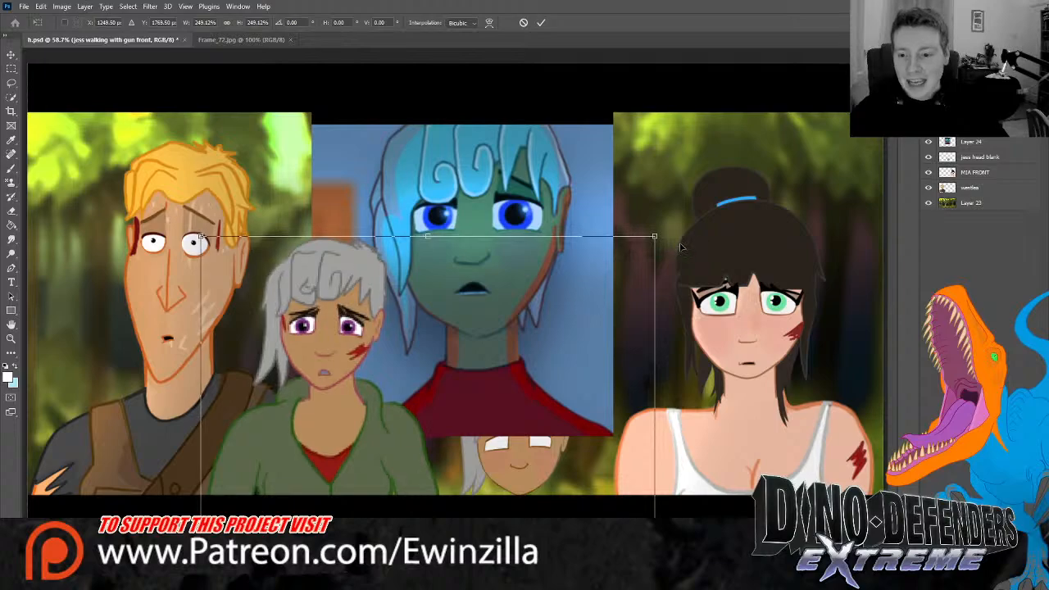
pyautogui.moveTo(657, 237); pyautogui.dragTo(796, 2)
pyautogui.moveTo(517, 133); pyautogui.dragTo(559, 335)
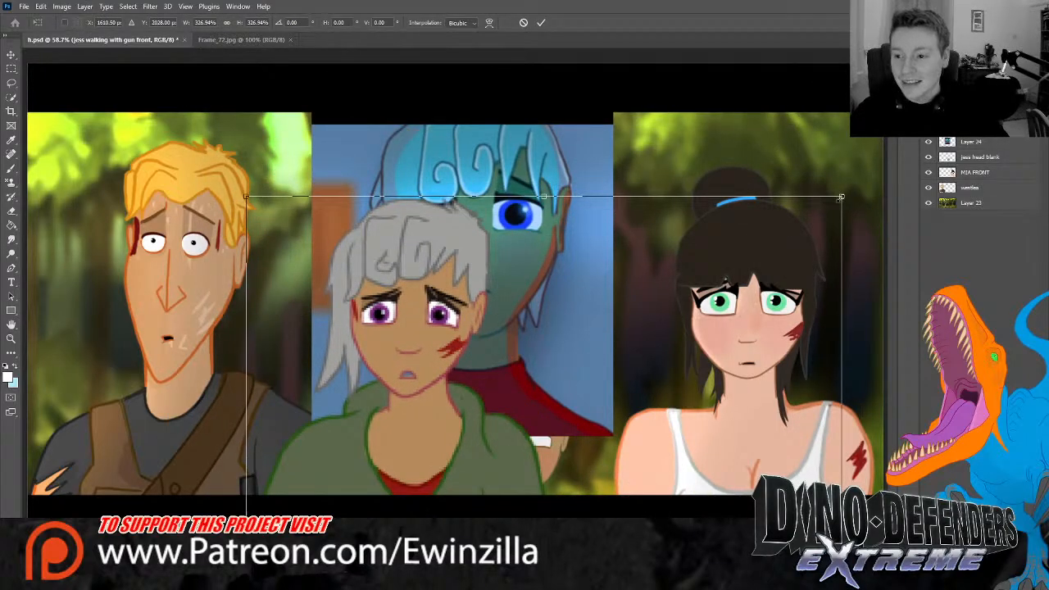
pyautogui.moveTo(842, 197); pyautogui.dragTo(954, 49)
pyautogui.moveTo(514, 92); pyautogui.dragTo(223, 240)
pyautogui.moveTo(680, 182); pyautogui.dragTo(822, 3)
pyautogui.moveTo(304, 128); pyautogui.dragTo(581, 278)
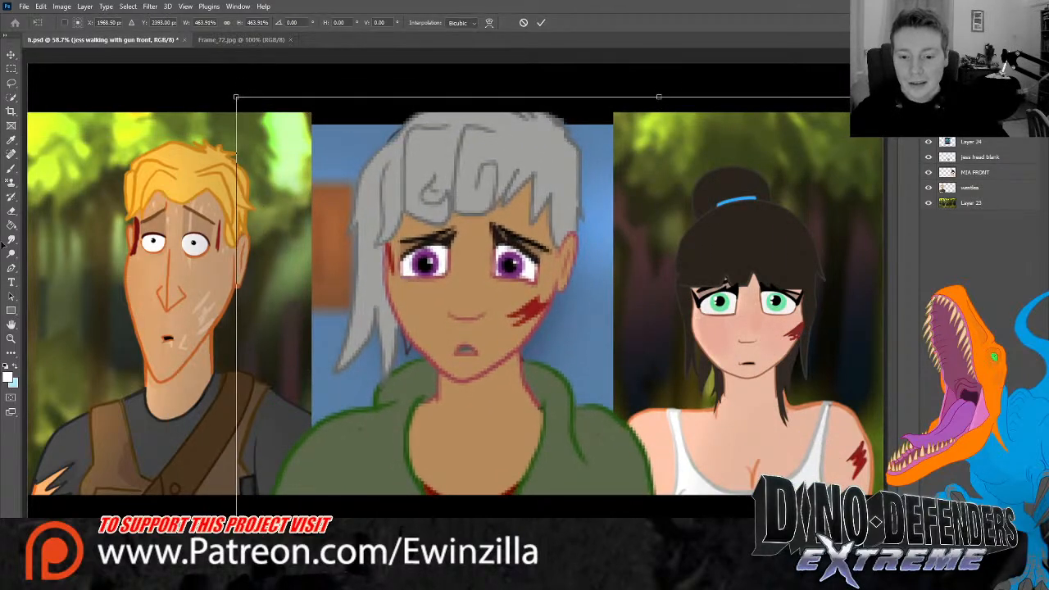
pyautogui.click(11, 239)
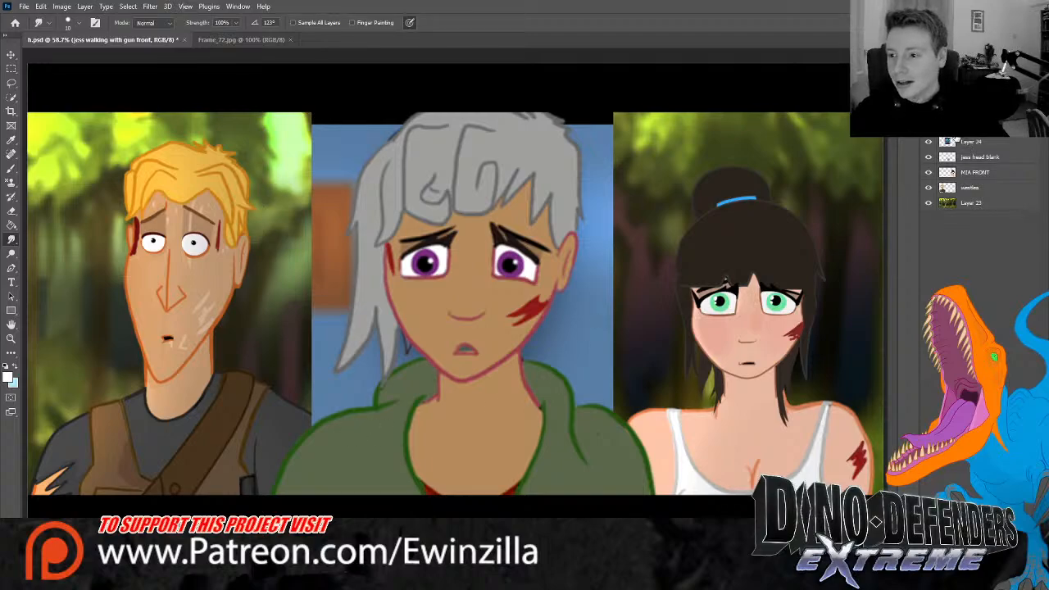
# Bring the "jess head blank" layer above the reference, try the head over the reference face, and delete the layer
pyautogui.click(948, 161)
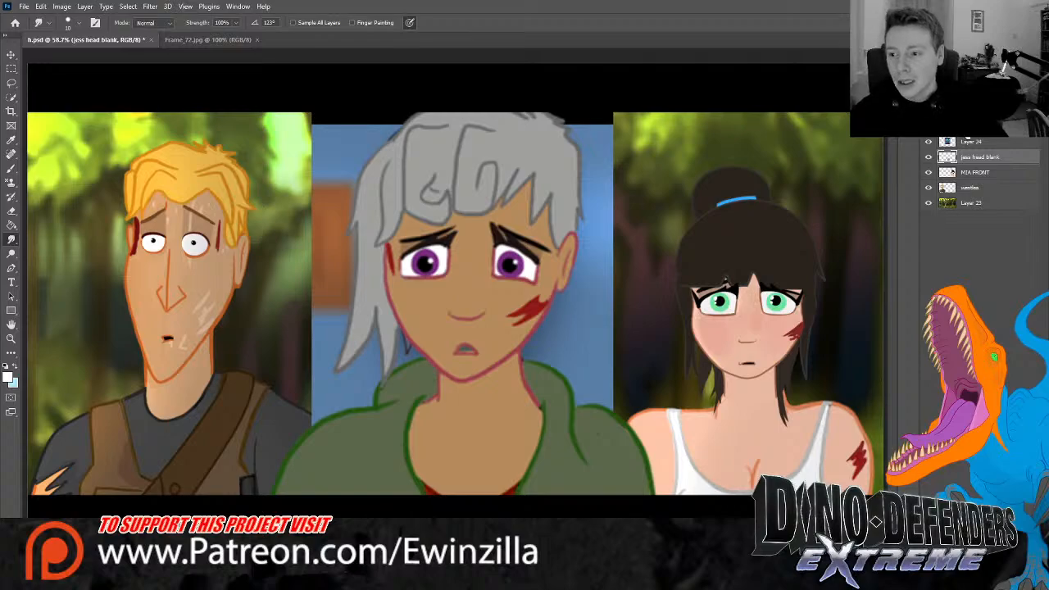
pyautogui.moveTo(949, 159); pyautogui.dragTo(942, 141)
pyautogui.press('v')
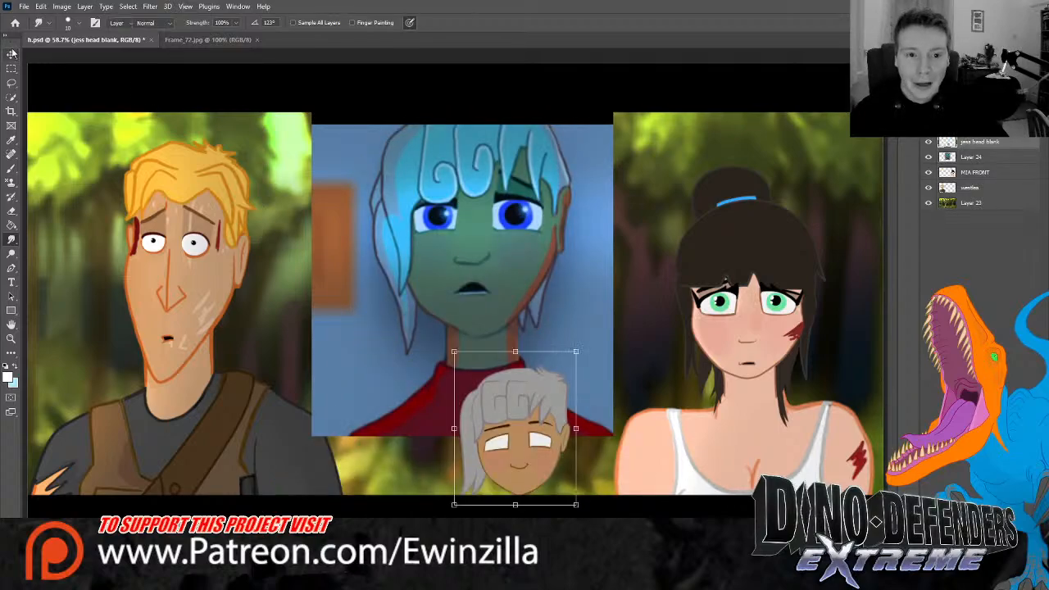
pyautogui.moveTo(504, 419)
pyautogui.mouseDown()
pyautogui.moveTo(525, 327)
pyautogui.moveTo(452, 226)
pyautogui.mouseUp()
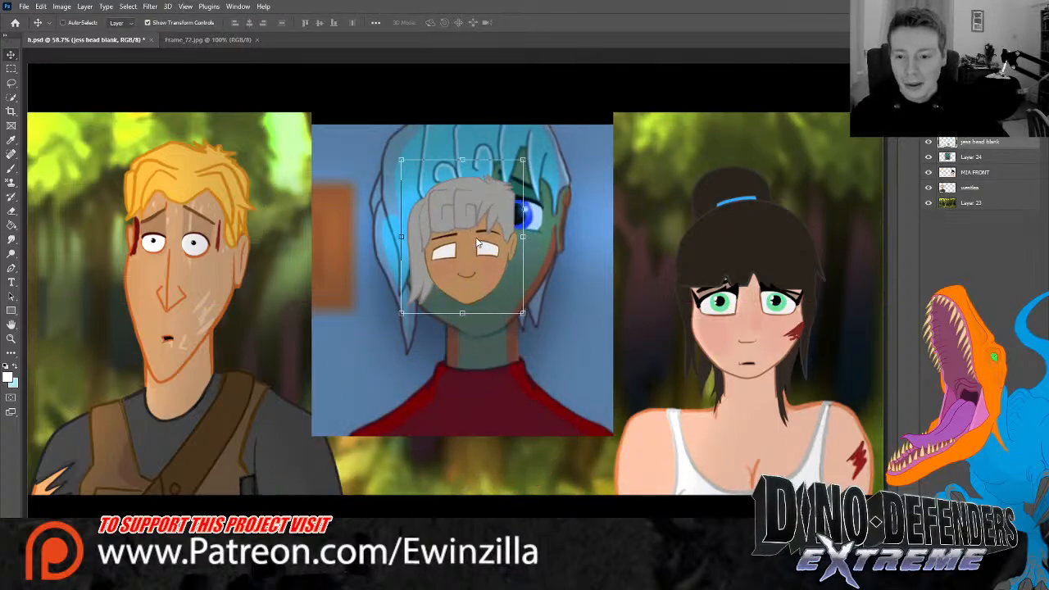
pyautogui.press('Delete')
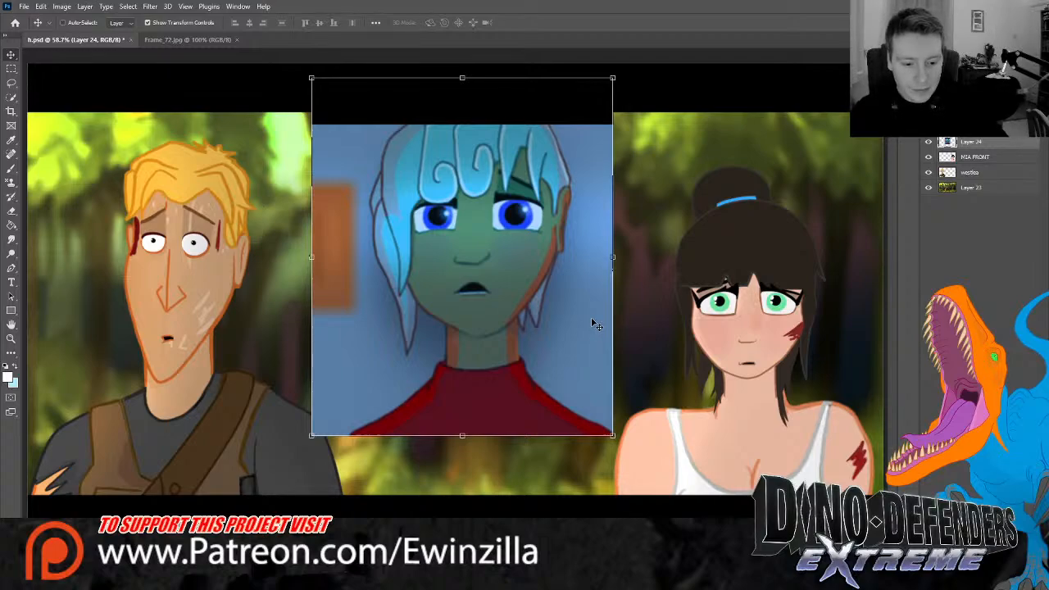
# Toggle the character layers' visibility to compare the enlarged grey-haired woman with the blue-haired reference beneath her
pyautogui.click(929, 156)
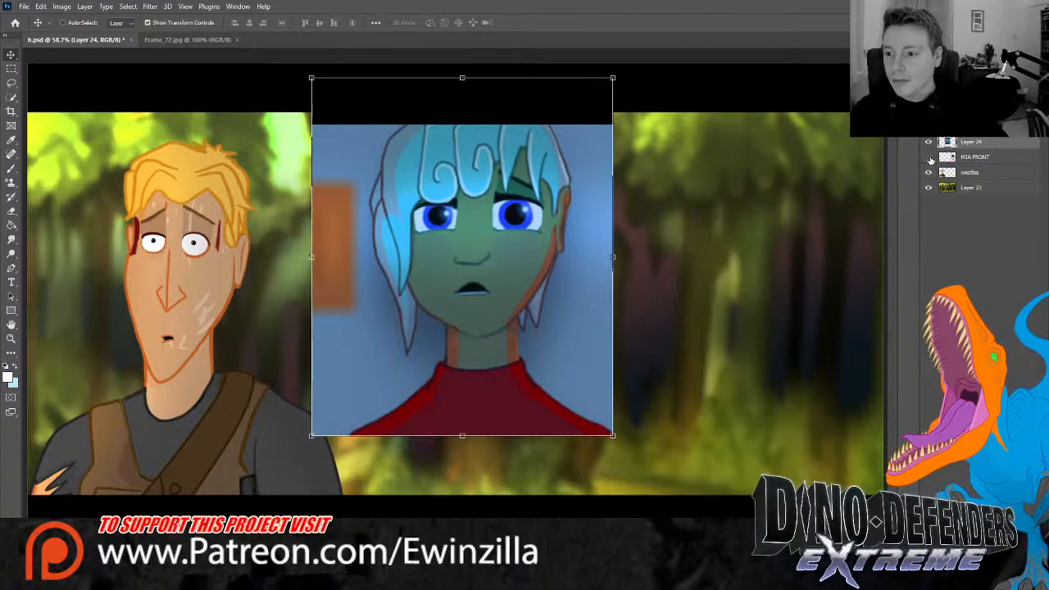
pyautogui.click(929, 156)
pyautogui.click(929, 127)
pyautogui.click(929, 127)
pyautogui.click(929, 127)
pyautogui.click(929, 127)
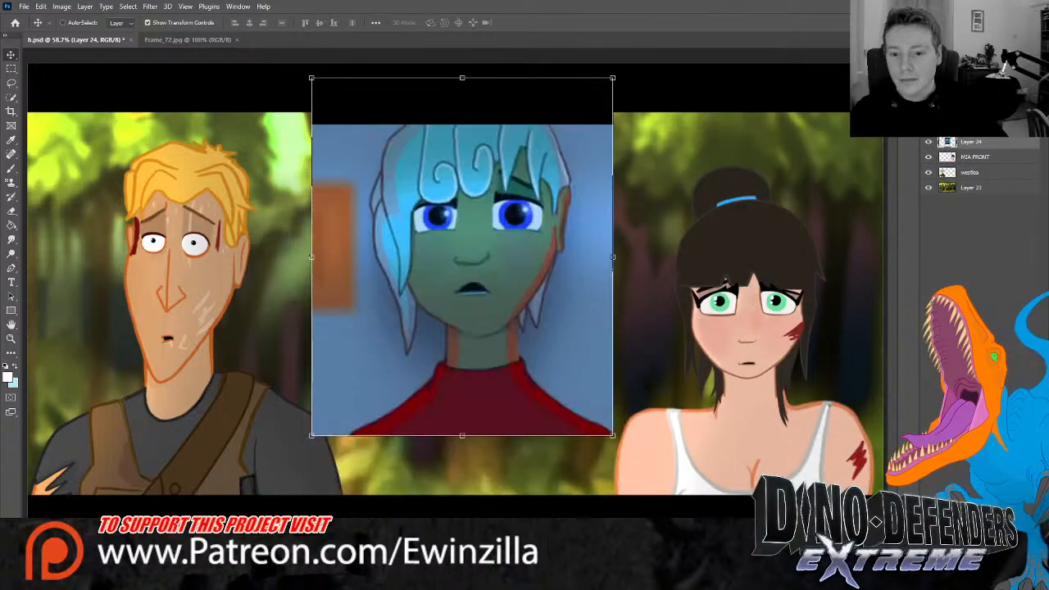
pyautogui.click(929, 128)
pyautogui.click(929, 127)
pyautogui.click(929, 127)
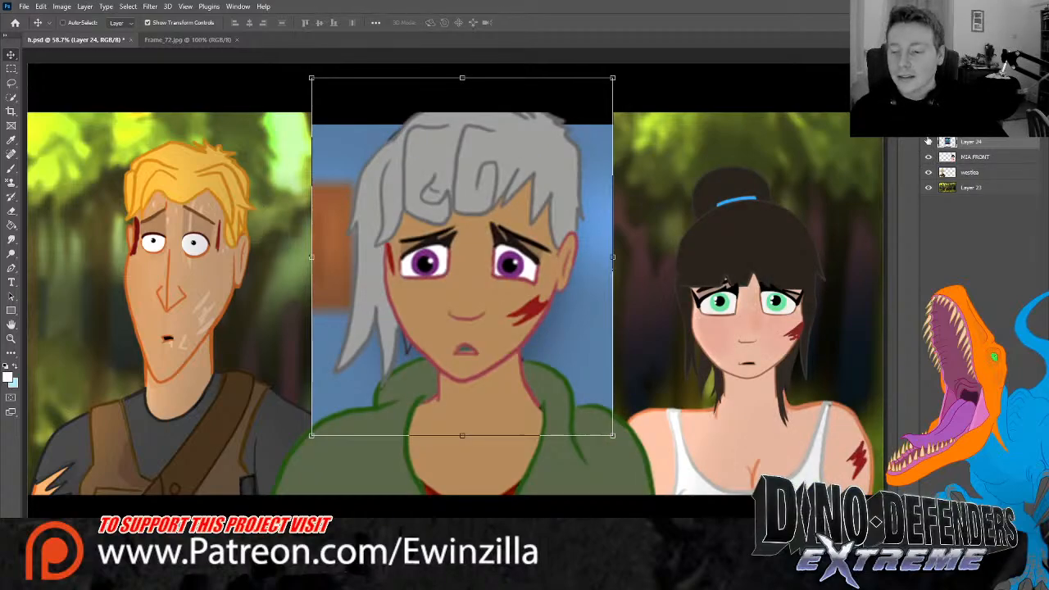
# Outline the grey-haired woman's head freehand and delete it from the "jess walking with gun front" layer, leaving the neck and body
pyautogui.click(959, 128)
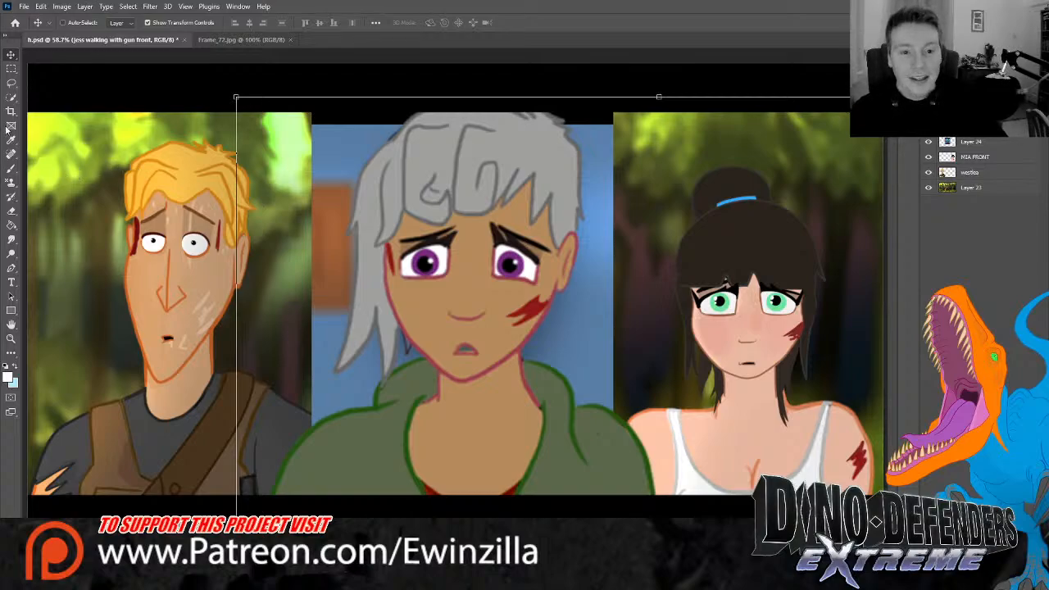
pyautogui.click(11, 83)
pyautogui.moveTo(566, 334)
pyautogui.mouseDown()
pyautogui.moveTo(467, 391)
pyautogui.moveTo(410, 356)
pyautogui.moveTo(382, 394)
pyautogui.moveTo(376, 379)
pyautogui.moveTo(328, 392)
pyautogui.moveTo(294, 252)
pyautogui.moveTo(323, 143)
pyautogui.moveTo(418, 52)
pyautogui.moveTo(611, 79)
pyautogui.moveTo(633, 289)
pyautogui.mouseUp()
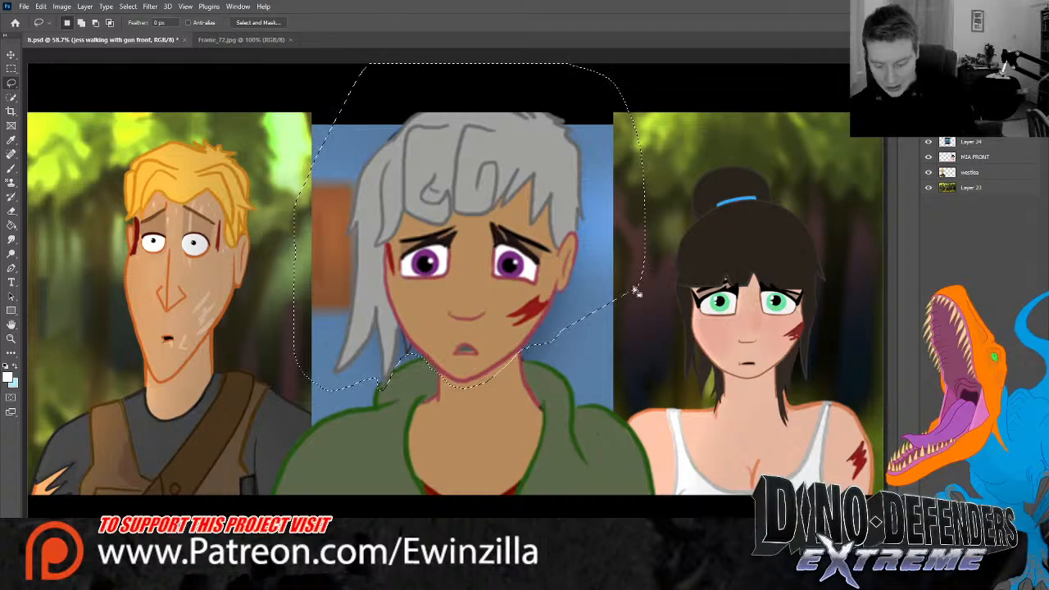
pyautogui.press('Delete')
# Clear the selection in Frame_72.jpg, examine the whole three-character frame fitted to the window, and close it
pyautogui.click(10, 68)
pyautogui.click(271, 41)
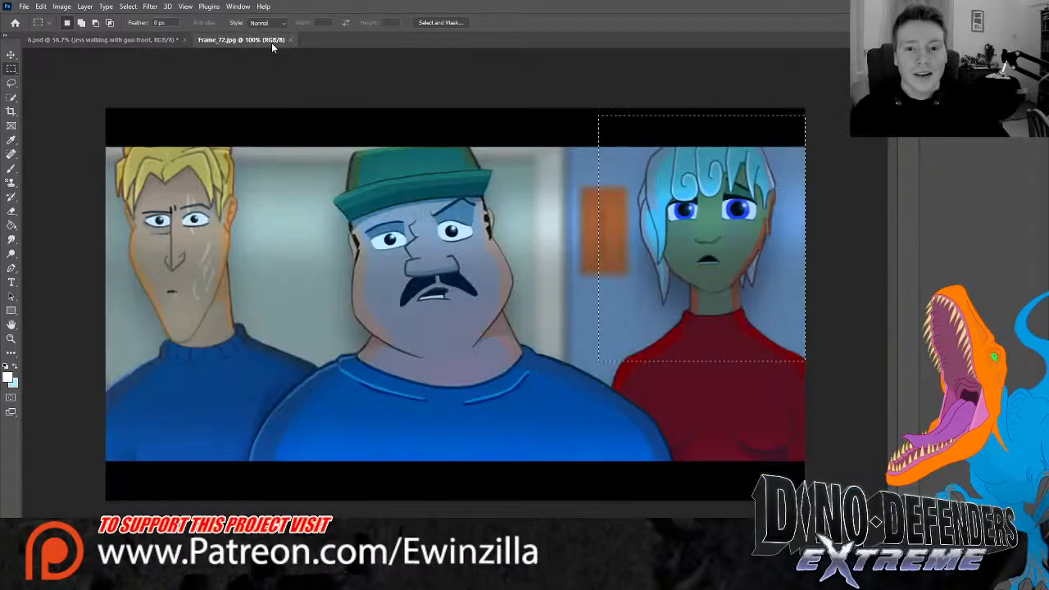
pyautogui.click(113, 102)
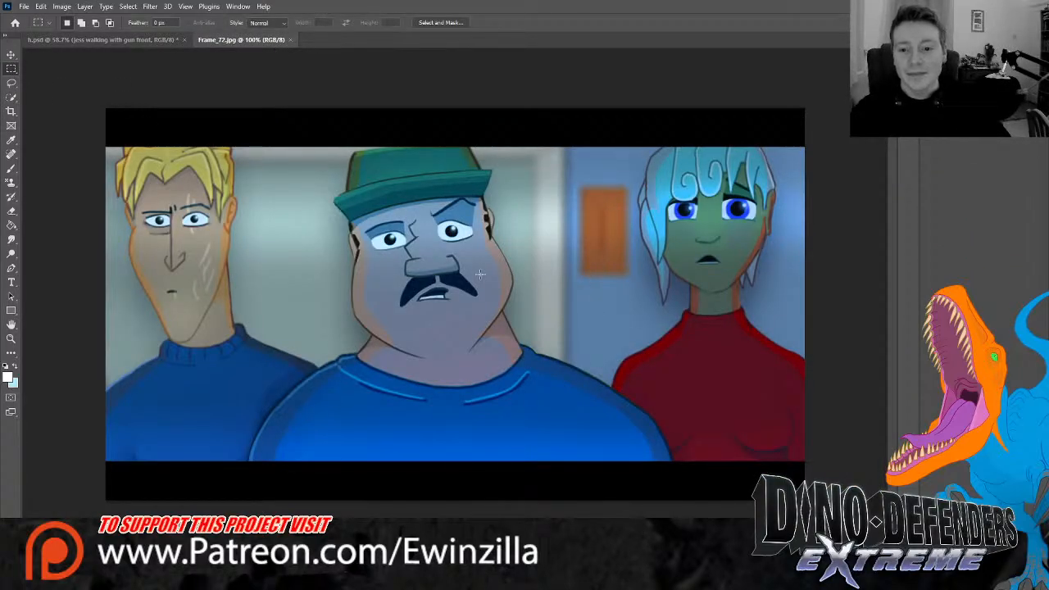
pyautogui.click(11, 339)
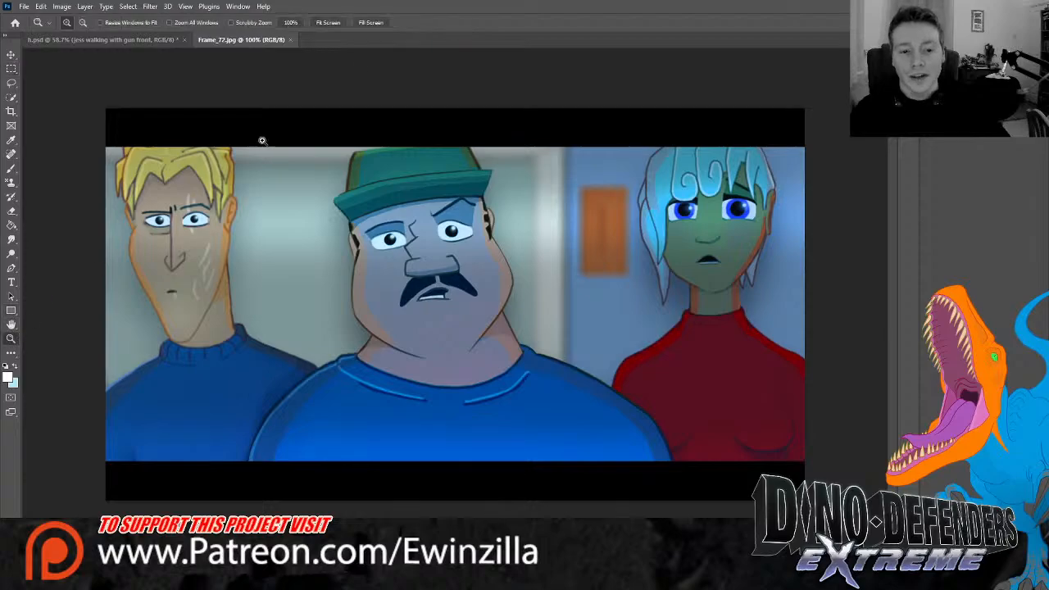
pyautogui.click(328, 22)
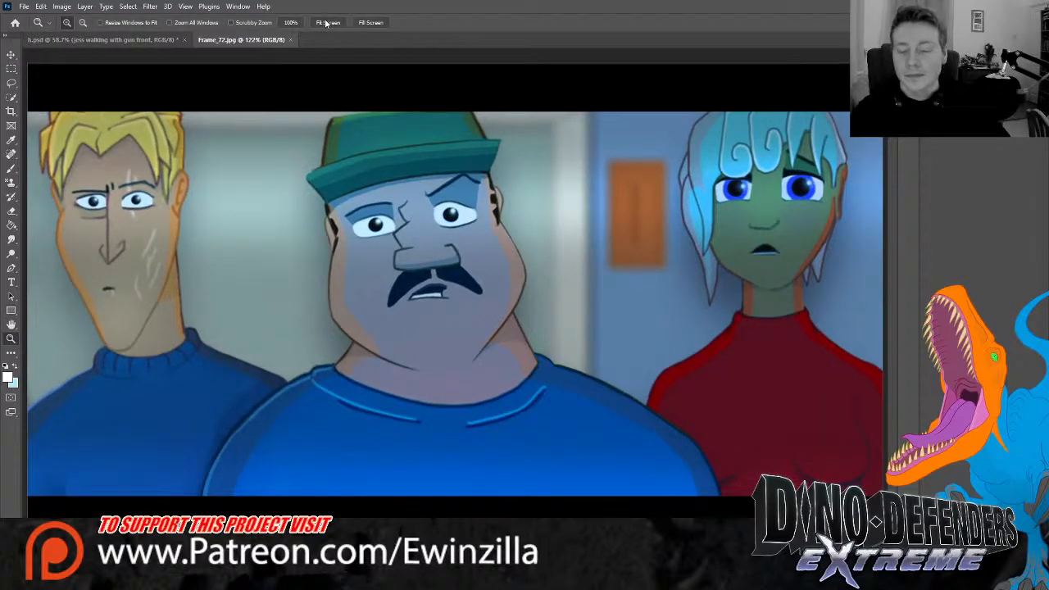
pyautogui.click(290, 39)
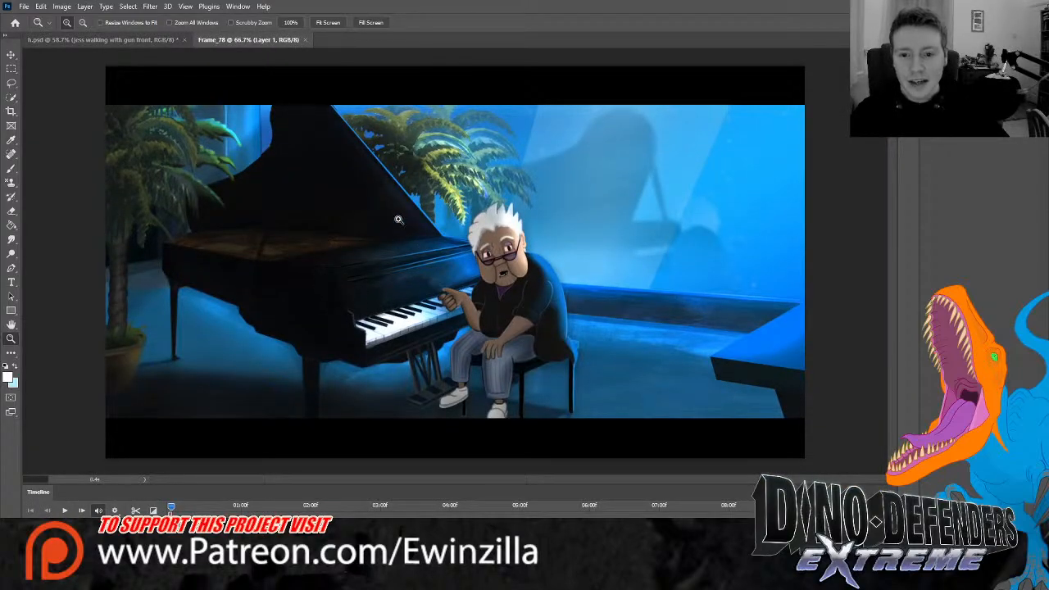
# View the whole Frame_78 piano scene, play its video, and scrub back to about the 3-second mark
pyautogui.click(430, 125)
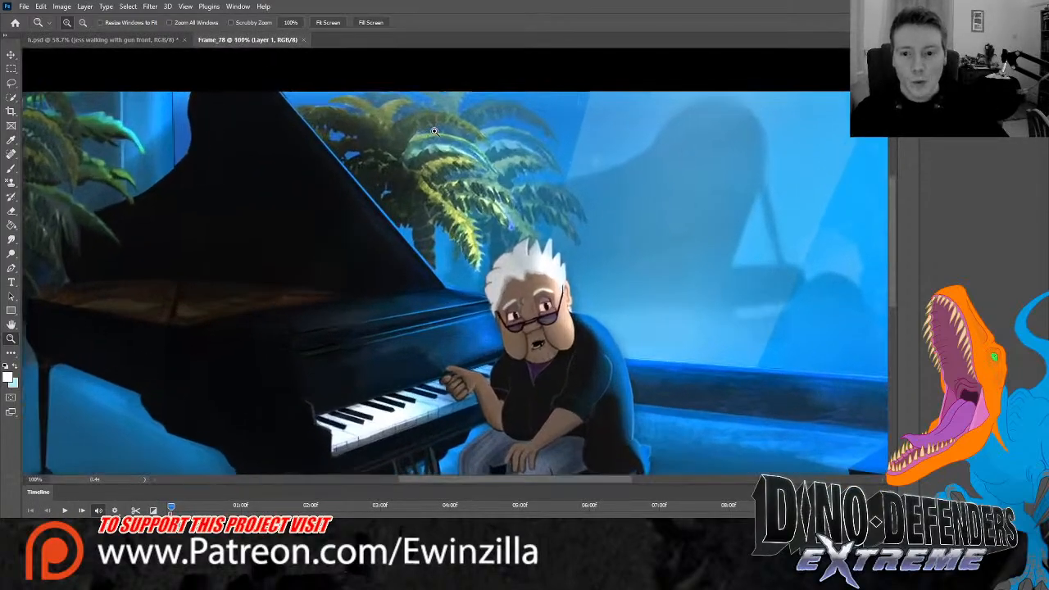
pyautogui.click(430, 125)
pyautogui.click(328, 22)
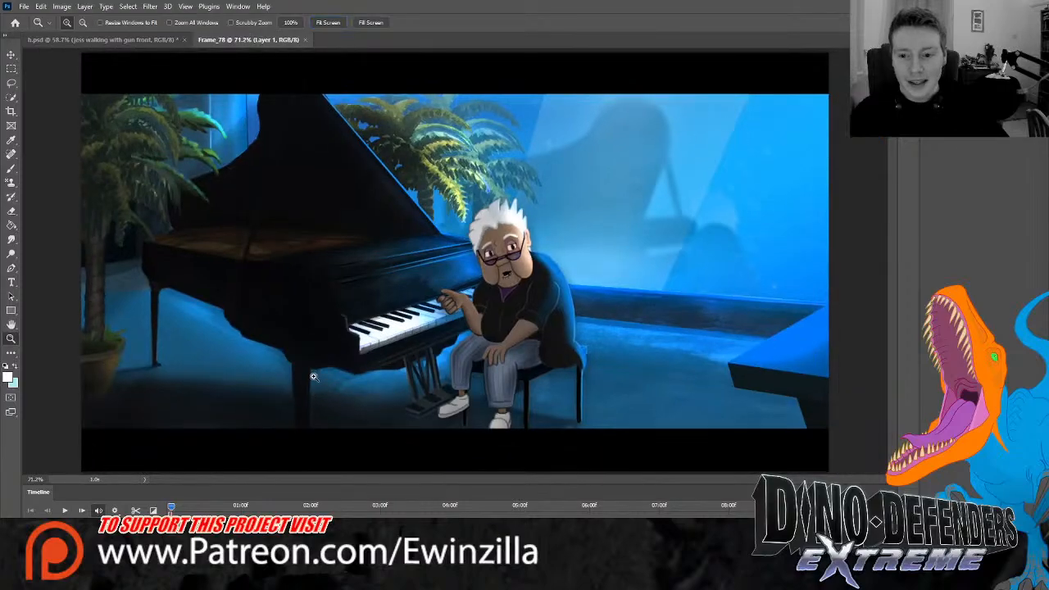
pyautogui.click(66, 511)
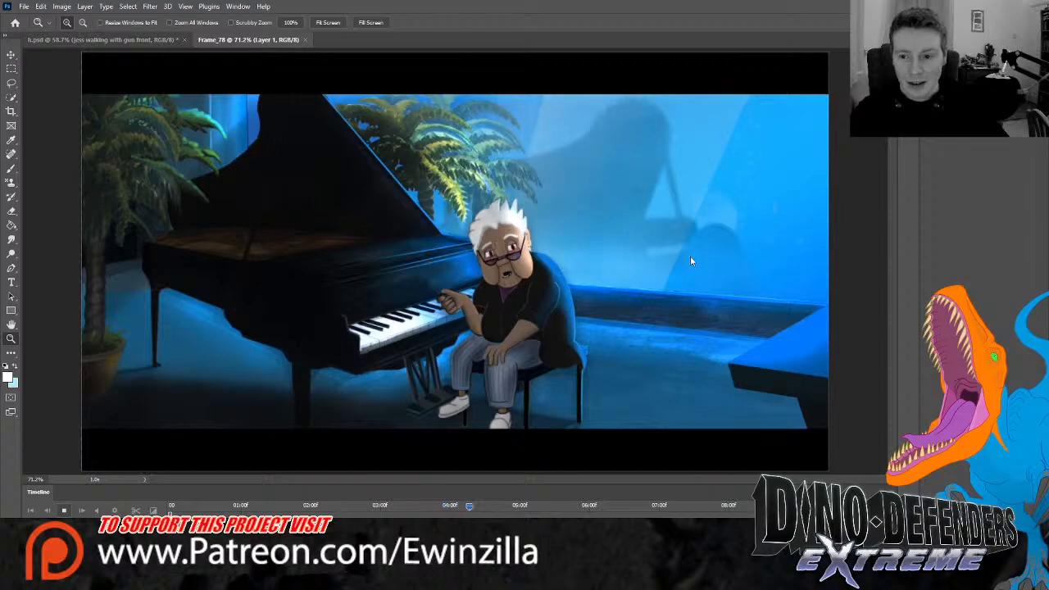
pyautogui.click(416, 506)
pyautogui.moveTo(403, 514); pyautogui.dragTo(373, 507)
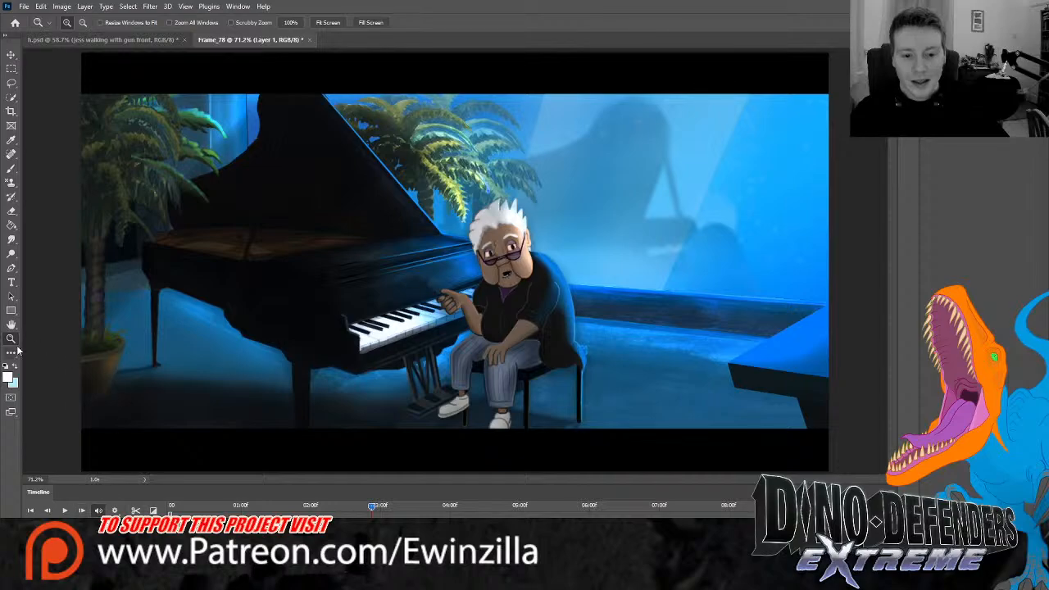
# Examine the piano, seated man and potted palm in Frame_78 close up, close that video, and collapse the timeline
pyautogui.click(417, 332)
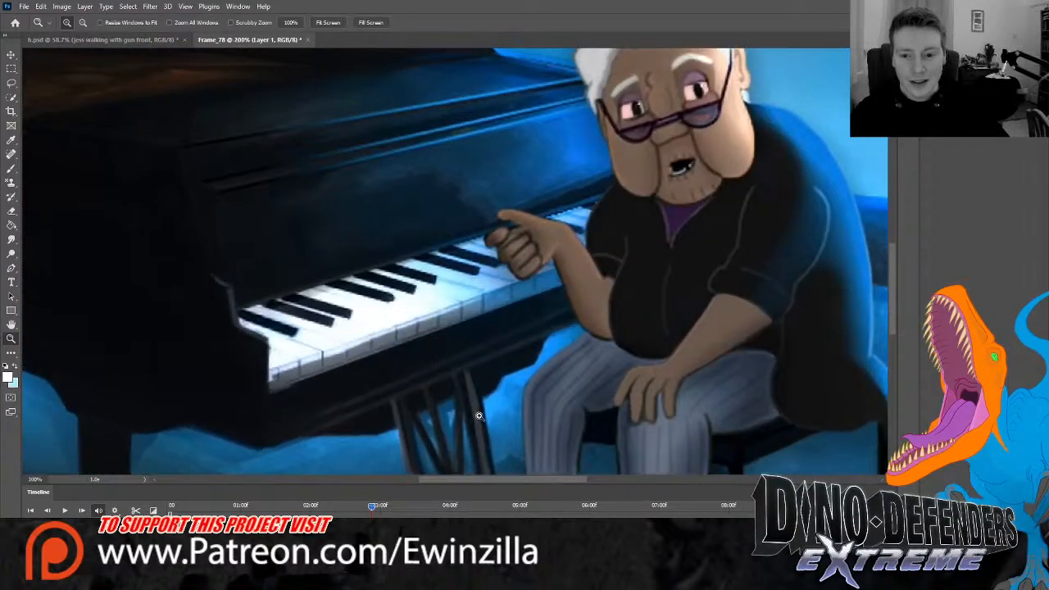
pyautogui.scroll(2, 476, 415)
pyautogui.click(330, 23)
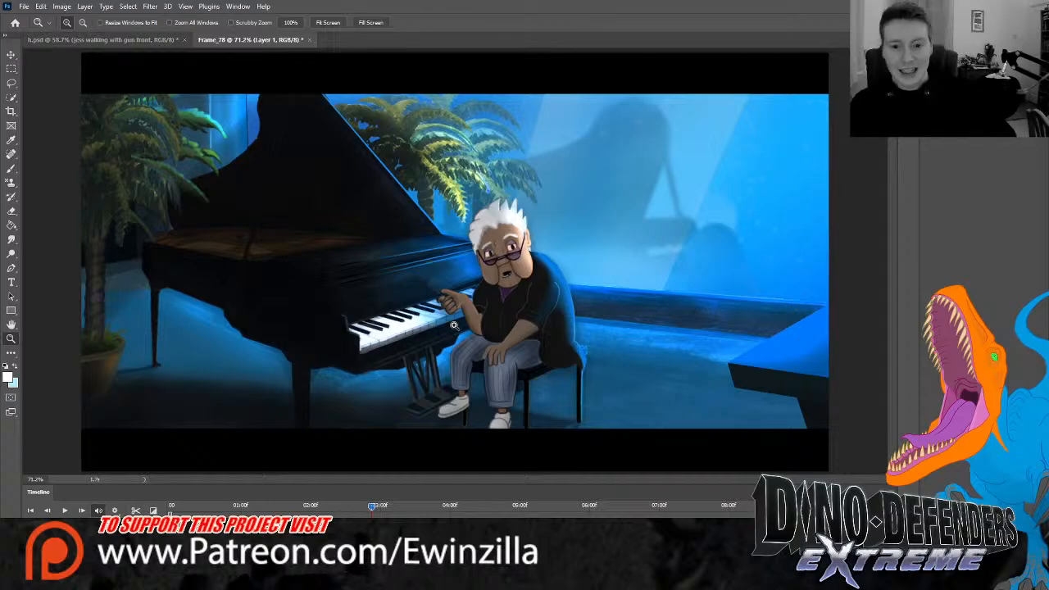
pyautogui.click(131, 221)
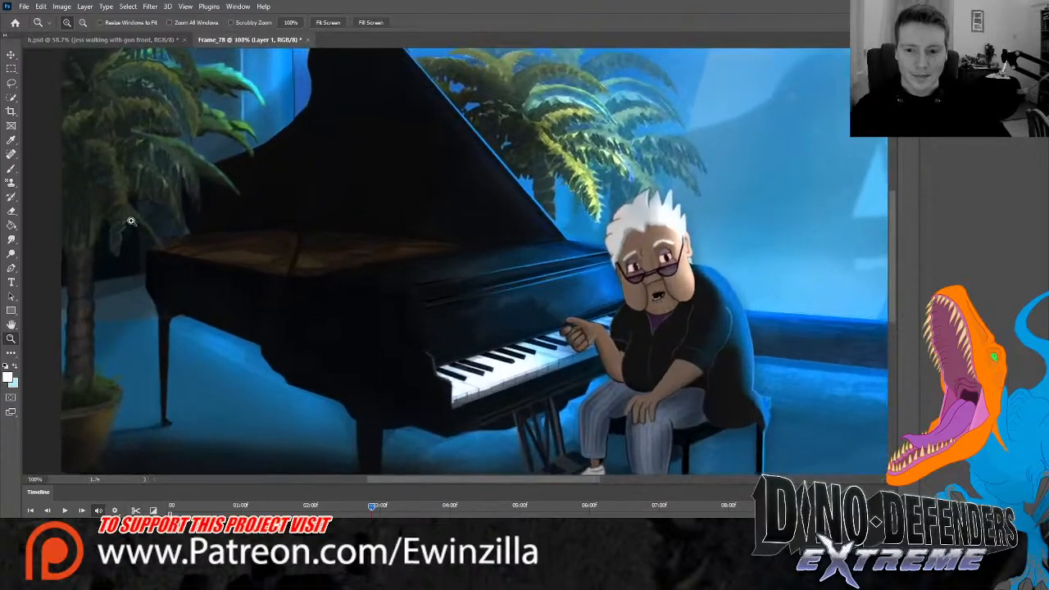
pyautogui.click(329, 23)
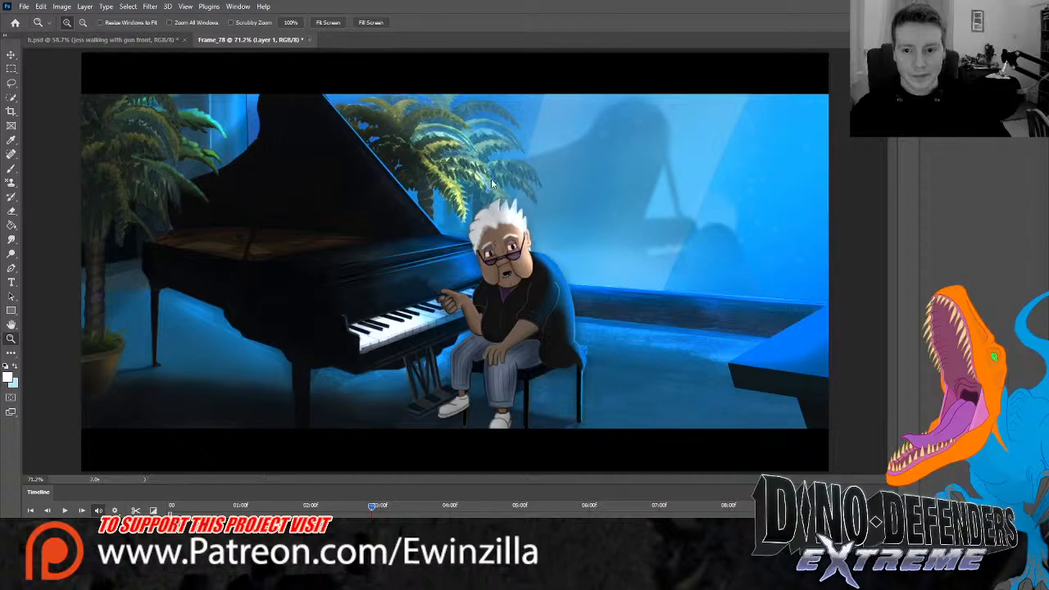
pyautogui.click(310, 40)
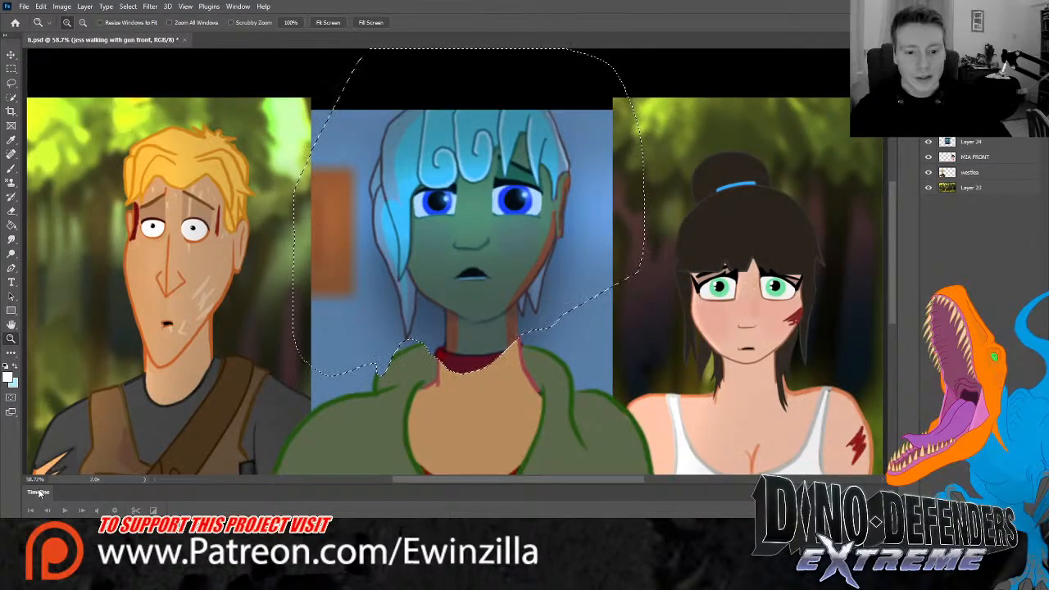
pyautogui.doubleClick(86, 493)
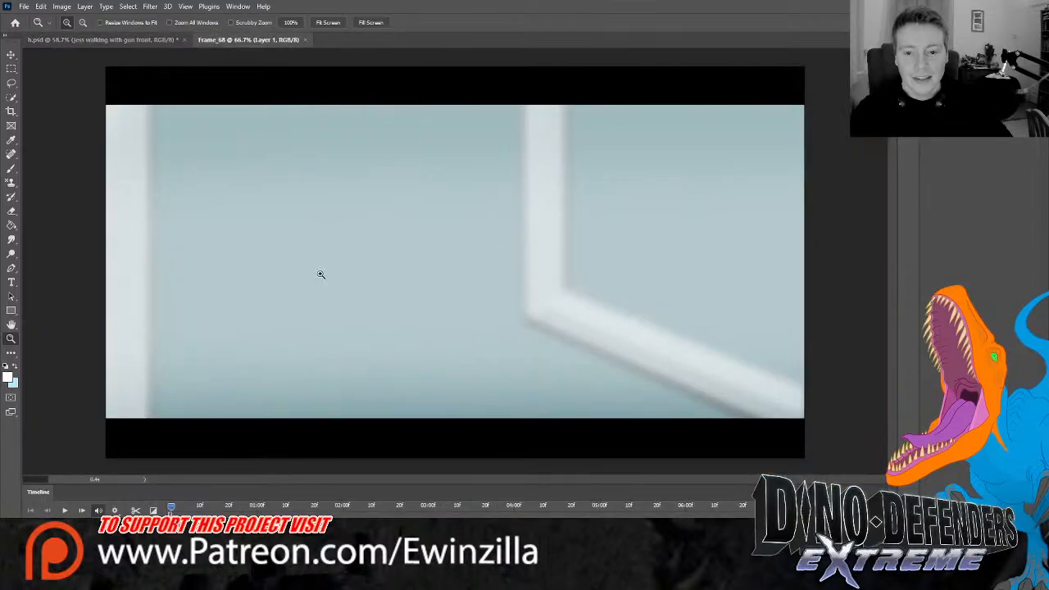
# Scrub Frame_68 to about the 3-second mark and examine the piano player and the planted columns in the office close up
pyautogui.moveTo(208, 507); pyautogui.dragTo(432, 506)
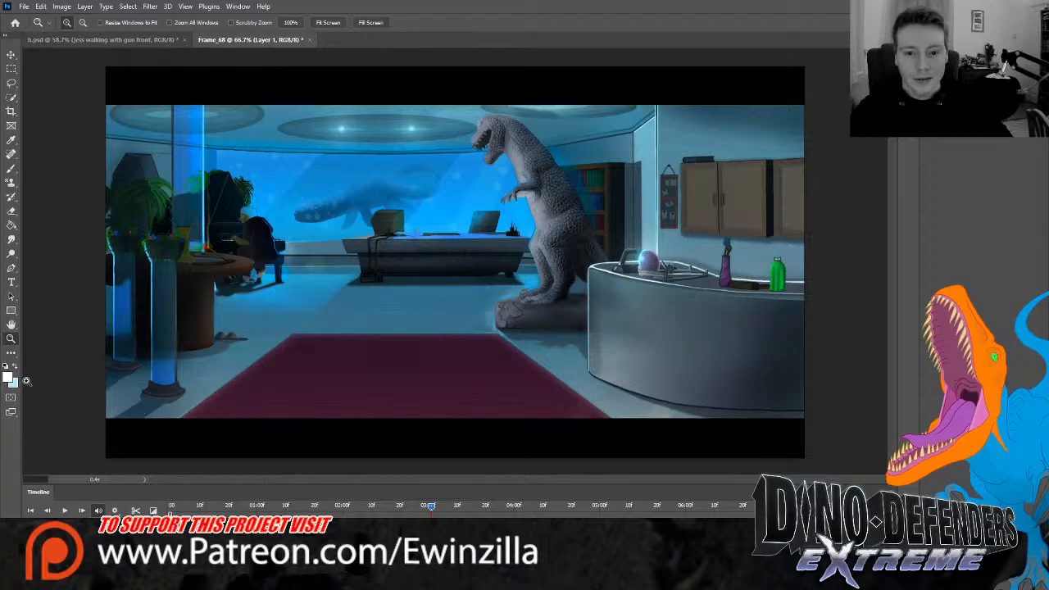
pyautogui.click(139, 333)
pyautogui.click(140, 334)
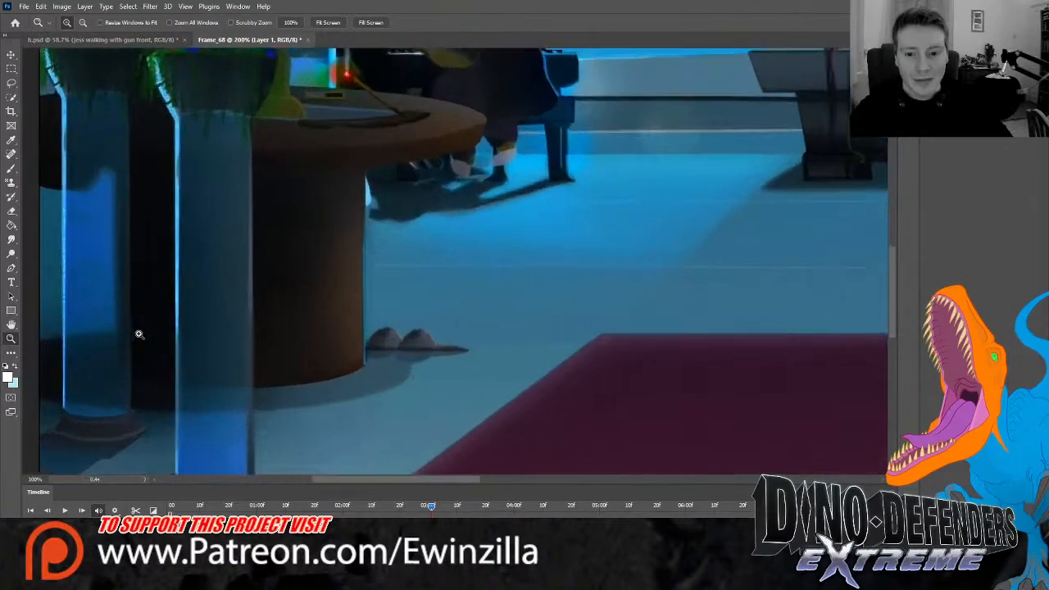
pyautogui.scroll(5, 140, 334)
pyautogui.scroll(3, 139, 334)
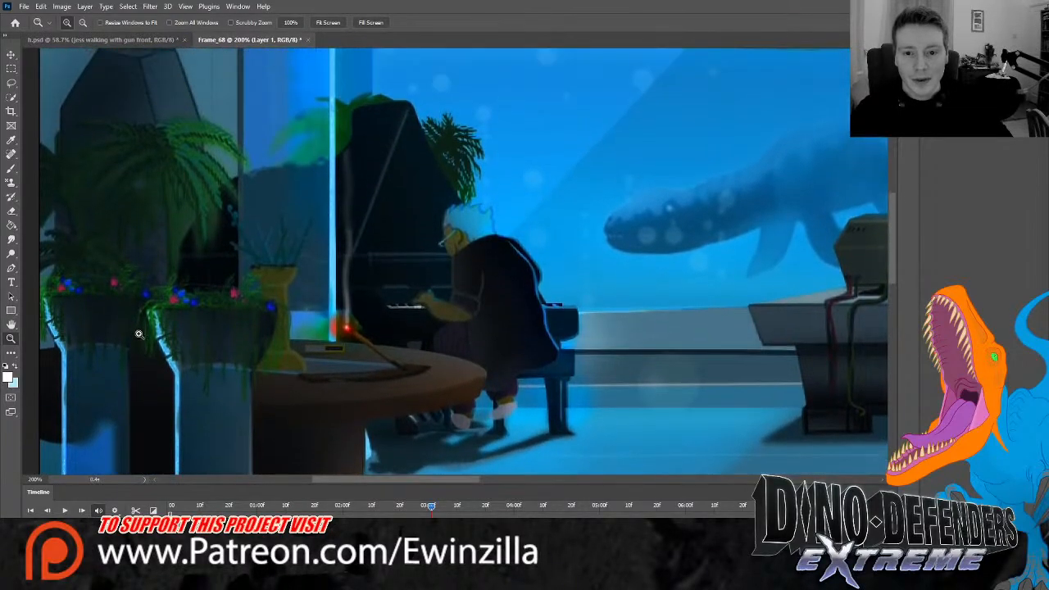
# Examine the dinosaur statue, bookcase and counter with the egg in Frame_68, advancing to about 3 seconds 20 frames, fit the view, and close the video
pyautogui.moveTo(355, 482); pyautogui.dragTo(558, 492)
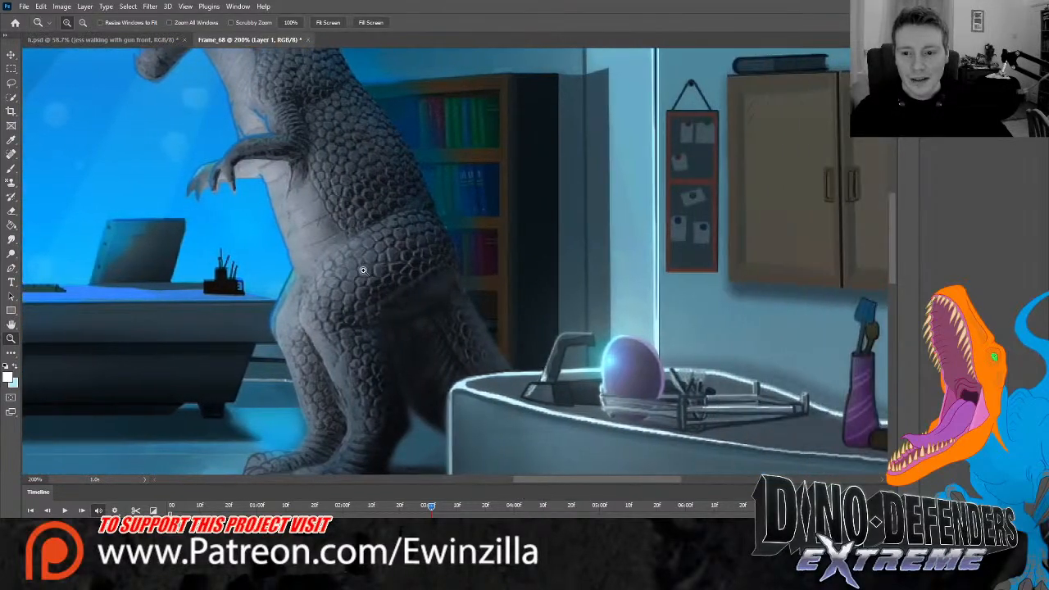
pyautogui.scroll(4, 267, 164)
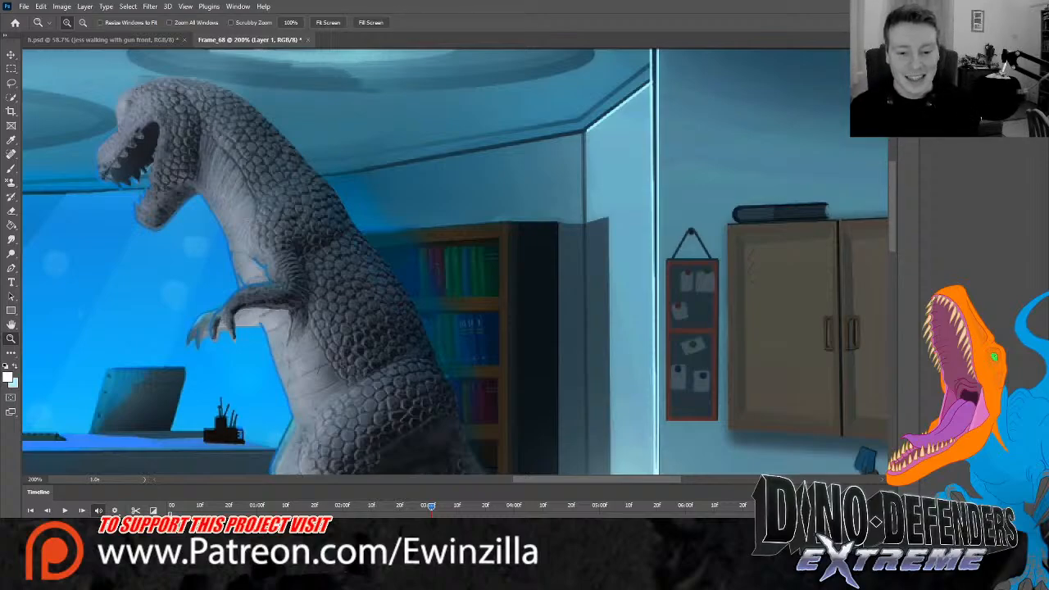
pyautogui.moveTo(429, 508); pyautogui.dragTo(485, 508)
pyautogui.scroll(-6, 471, 378)
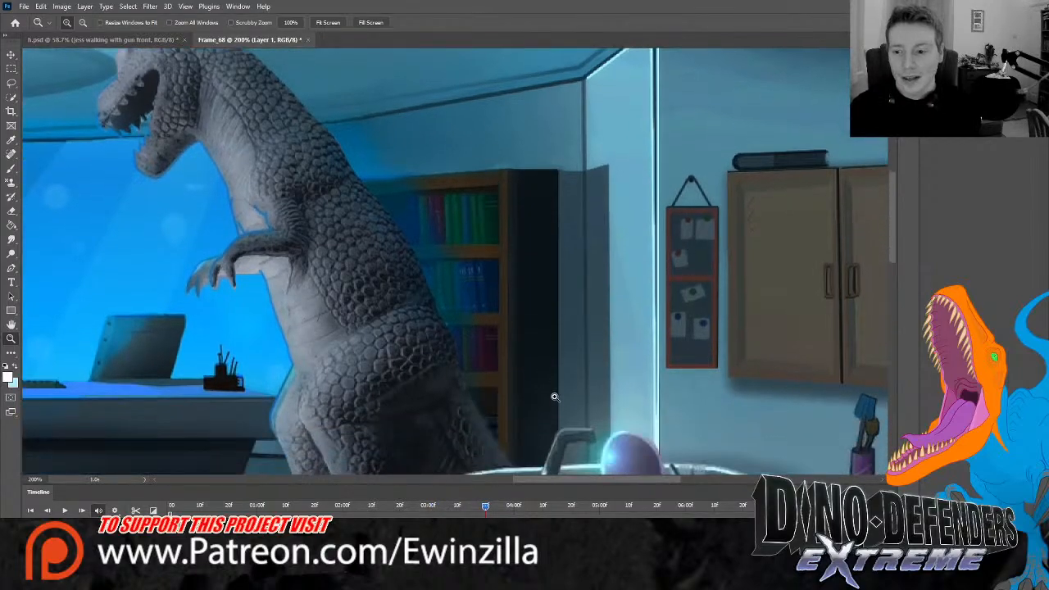
pyautogui.hscroll(5, 515, 484)
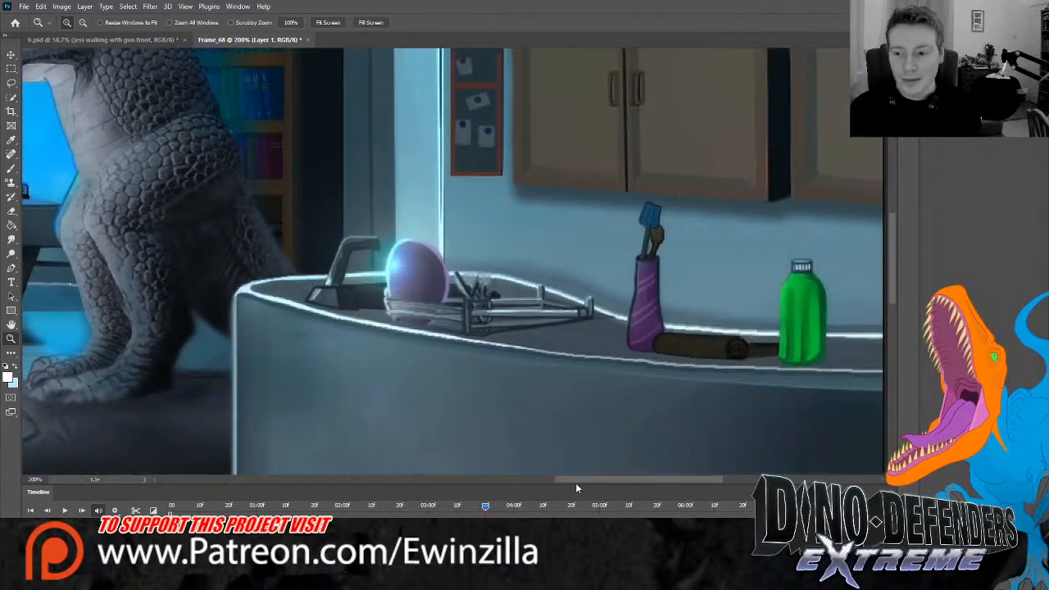
pyautogui.click(330, 24)
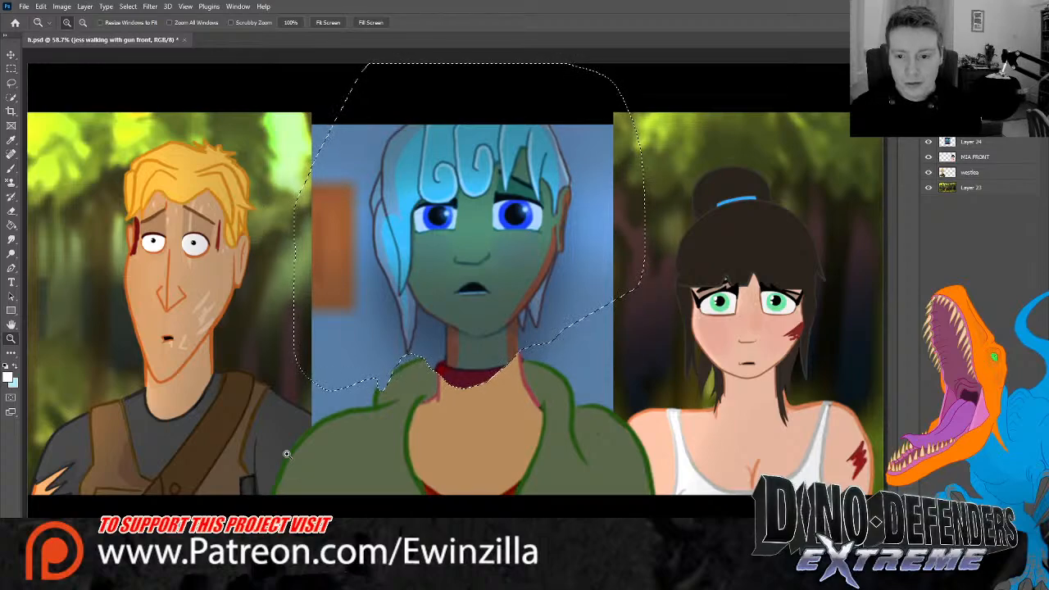
# Enlarge the blue-lit reference head on Layer 24 to about 112%, align its neck with the green-jacketed body, and clear the selection
pyautogui.click(971, 142)
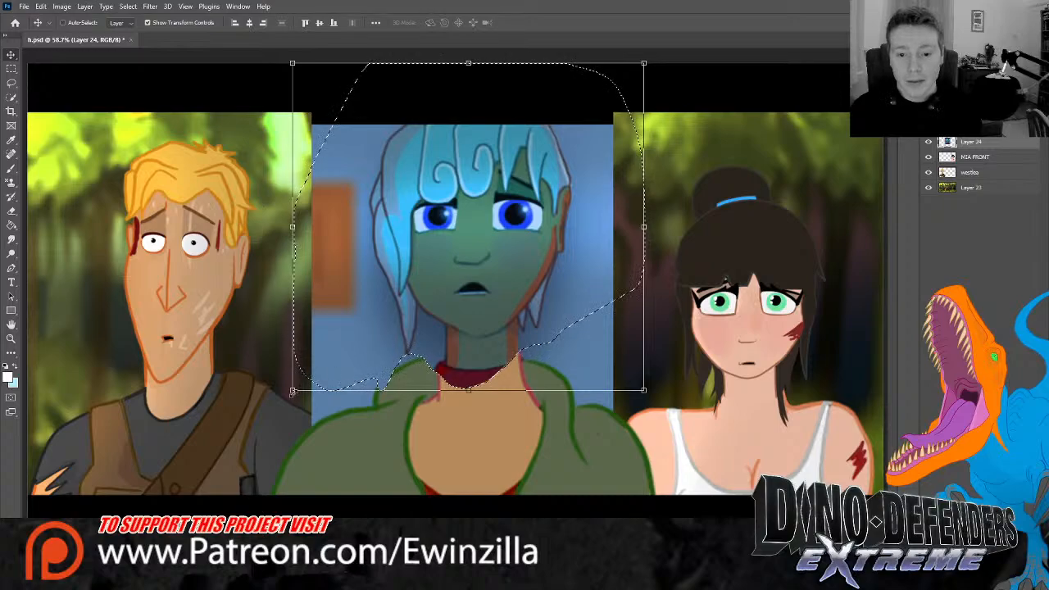
pyautogui.hotkey('ctrl', 't')
pyautogui.moveTo(292, 390); pyautogui.dragTo(260, 417)
pyautogui.moveTo(358, 378); pyautogui.dragTo(373, 368)
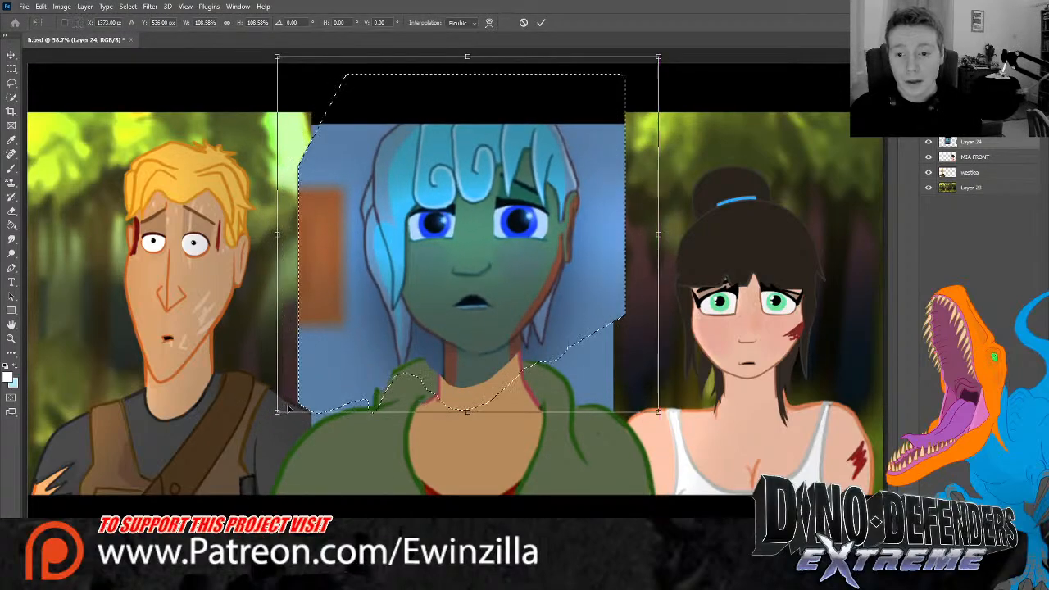
pyautogui.moveTo(277, 410); pyautogui.dragTo(290, 386)
pyautogui.press('Return')
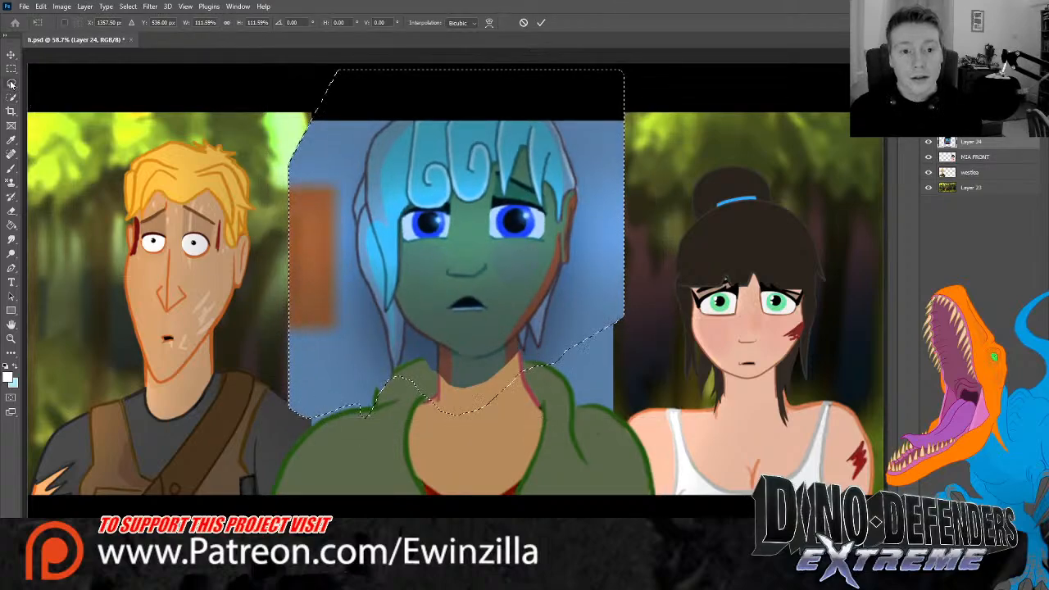
pyautogui.hotkey('ctrl', 'd')
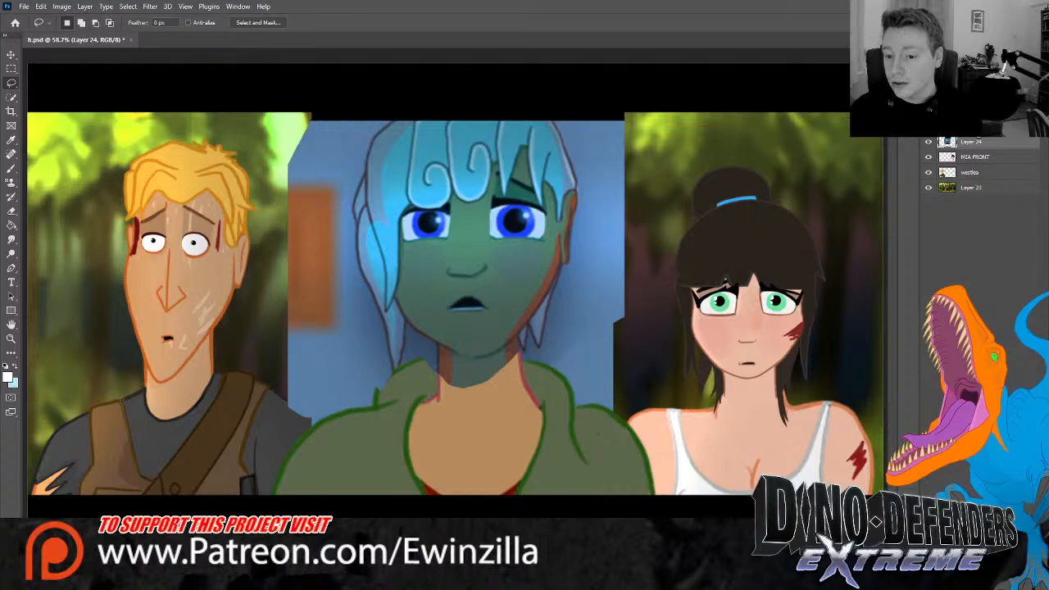
# Merge the reference head into the body layer below it and hide the blond man's and the dark-haired woman's layers
pyautogui.click(975, 238)
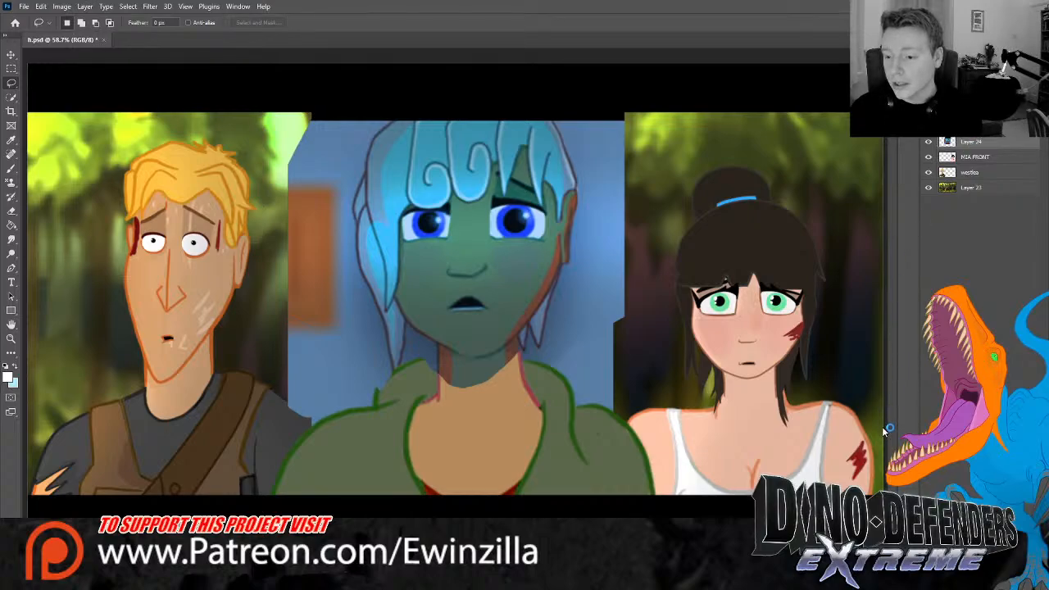
pyautogui.hotkey('ctrl', 'e')
pyautogui.click(929, 141)
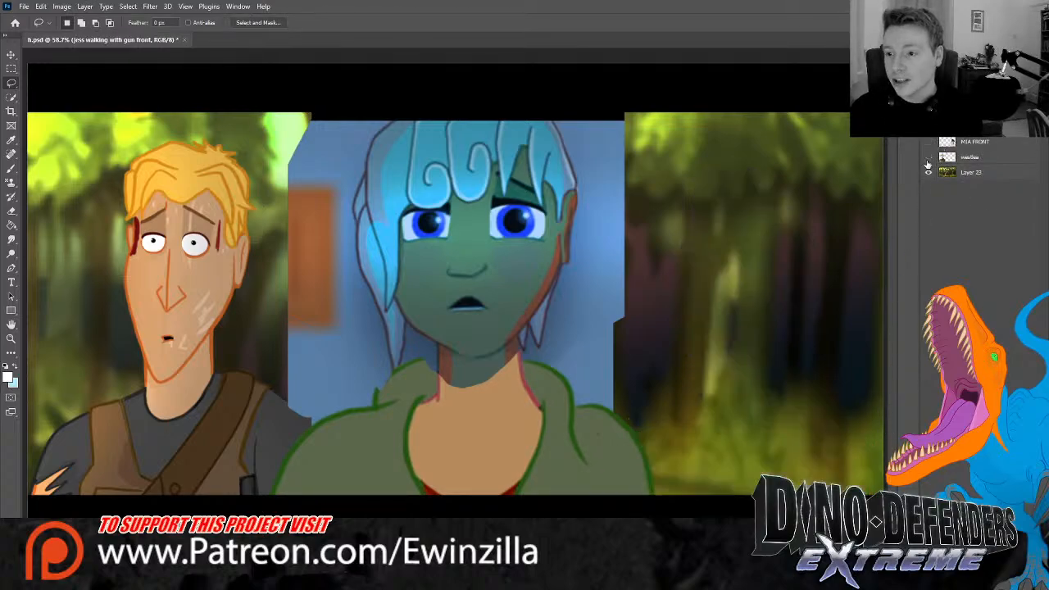
pyautogui.click(929, 157)
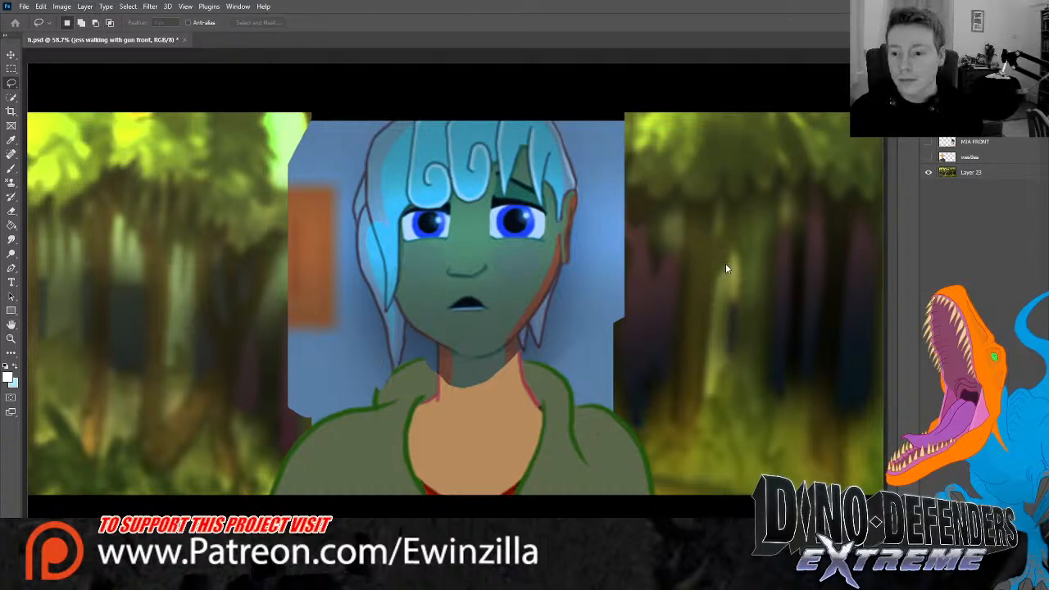
# Add a new empty layer above the artwork and set up a red brush at 100% opacity for tracing the head
pyautogui.hotkey('ctrl', 'shift', 'alt', 'n')
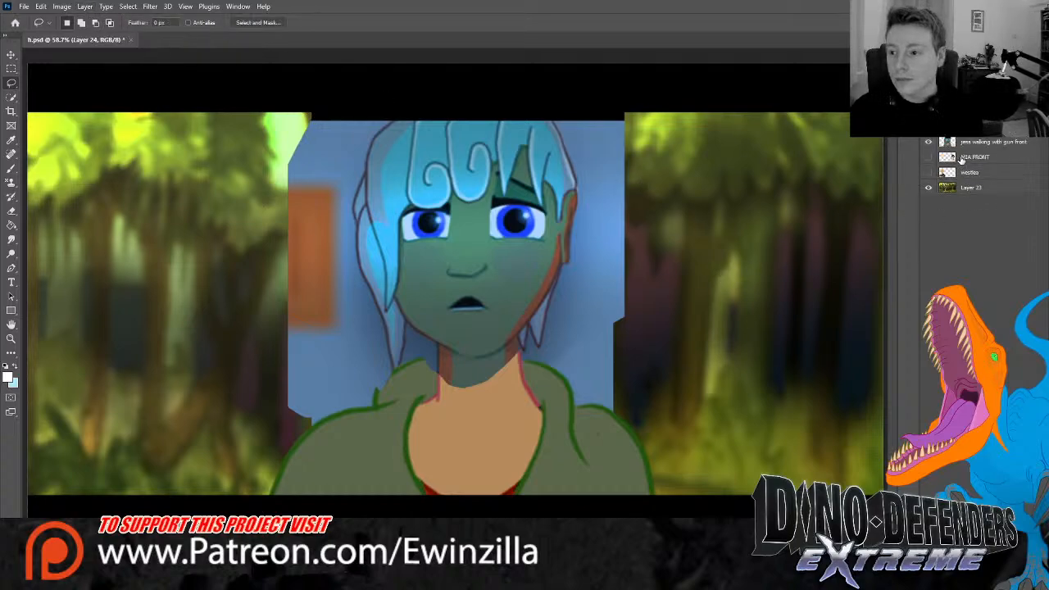
pyautogui.click(11, 169)
pyautogui.click(8, 376)
pyautogui.click(582, 156)
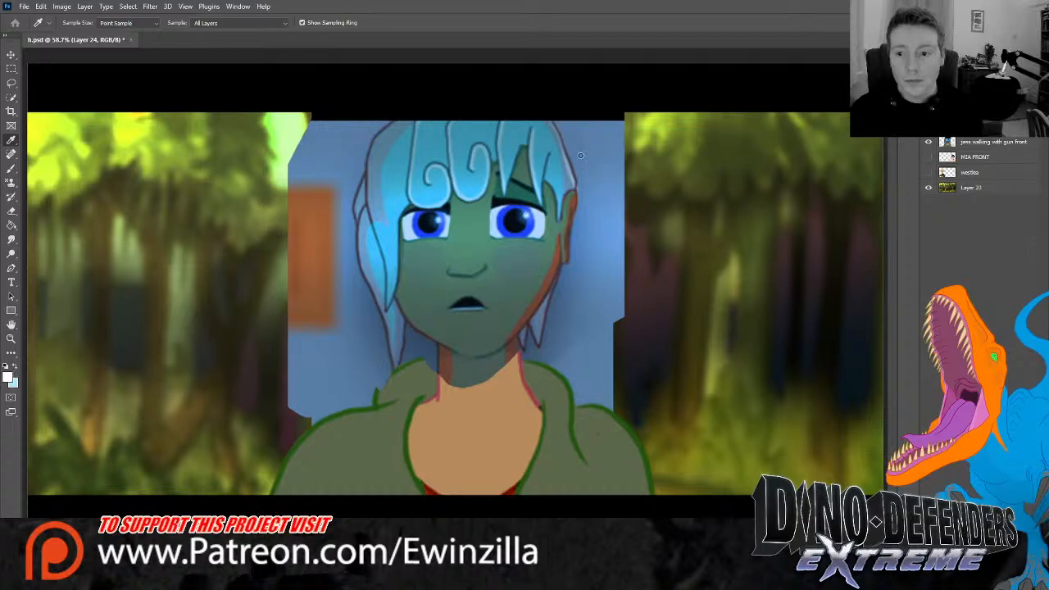
pyautogui.click(695, 127)
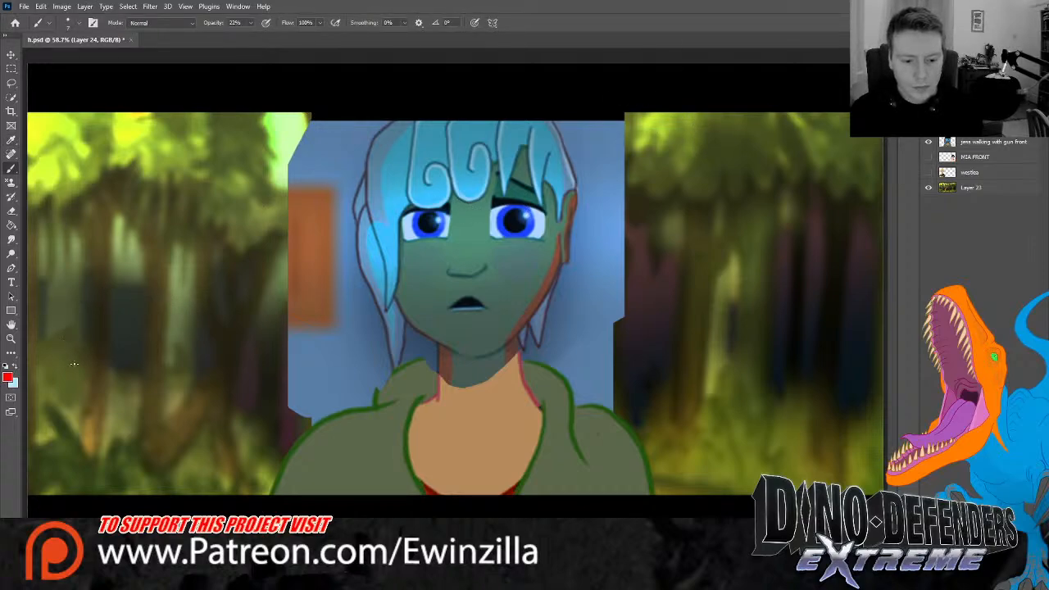
pyautogui.click(11, 339)
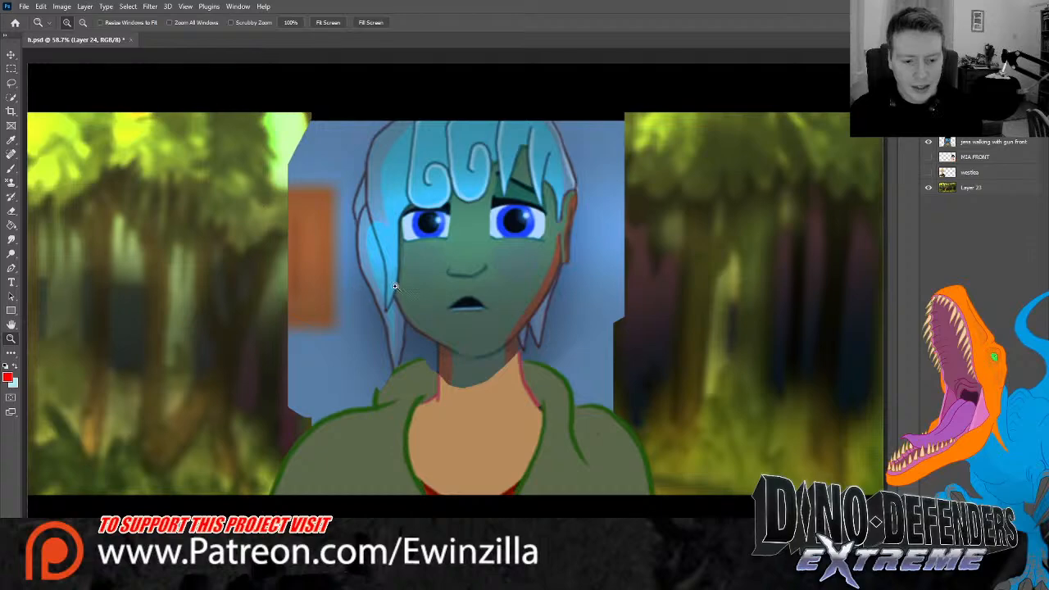
pyautogui.click(436, 120)
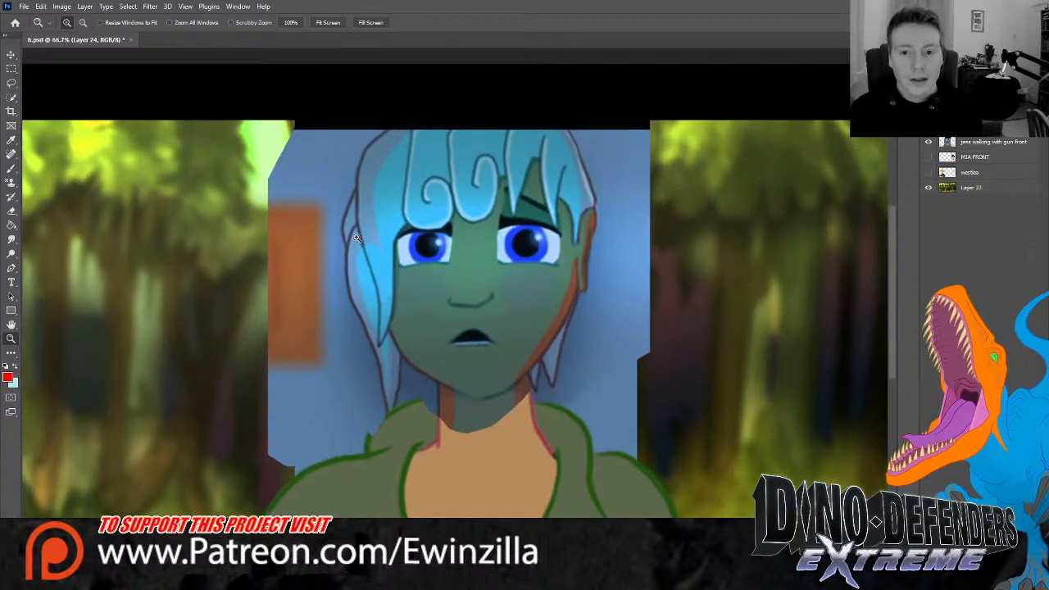
pyautogui.click(11, 168)
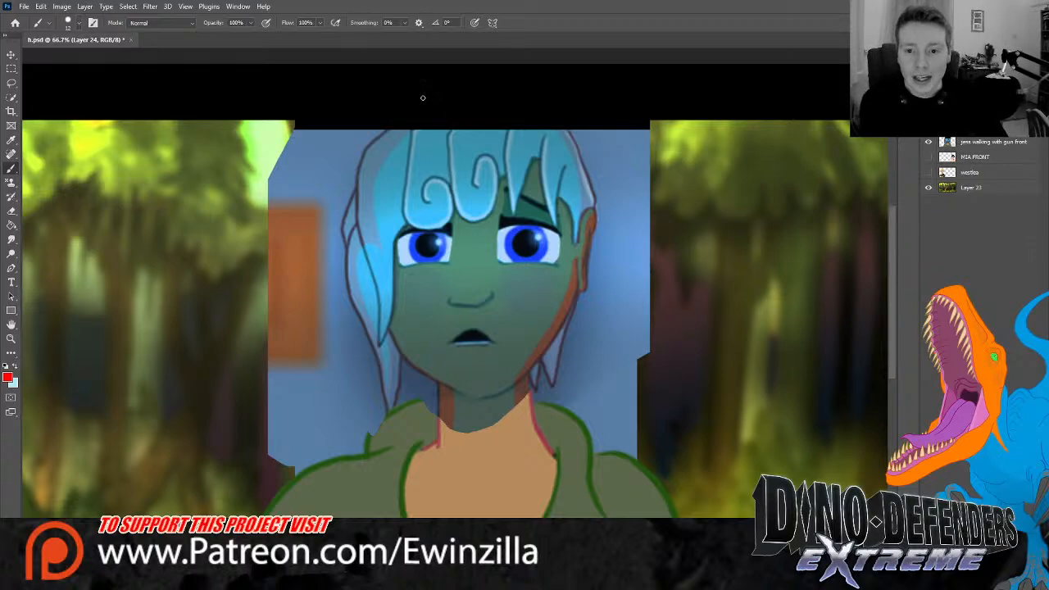
pyautogui.moveTo(410, 122); pyautogui.dragTo(403, 190)
pyautogui.hotkey('ctrl', 'z')
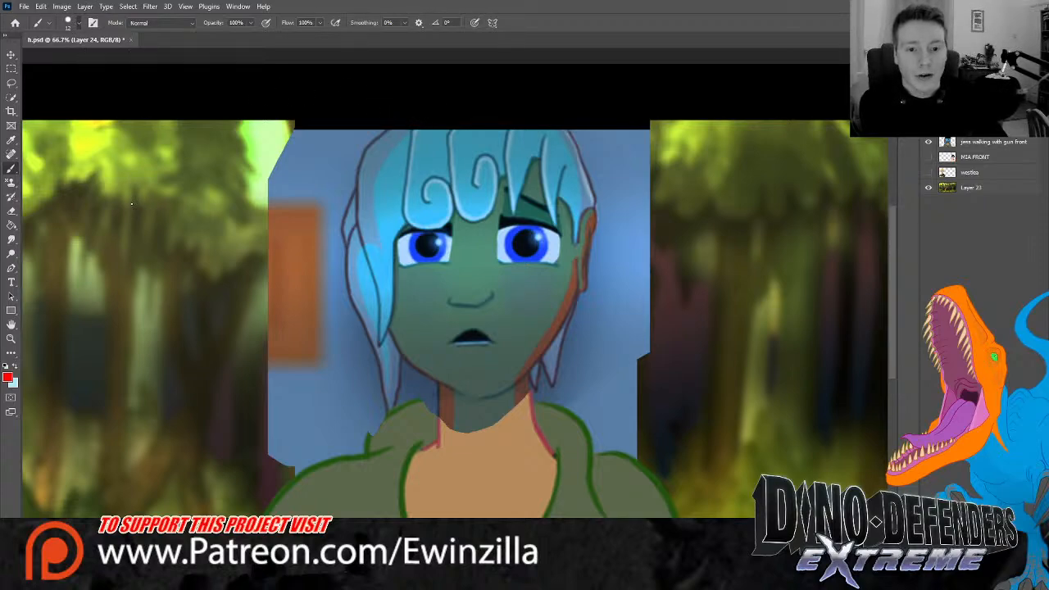
pyautogui.moveTo(163, 189); pyautogui.dragTo(215, 144)
pyautogui.hotkey('ctrl', 'z')
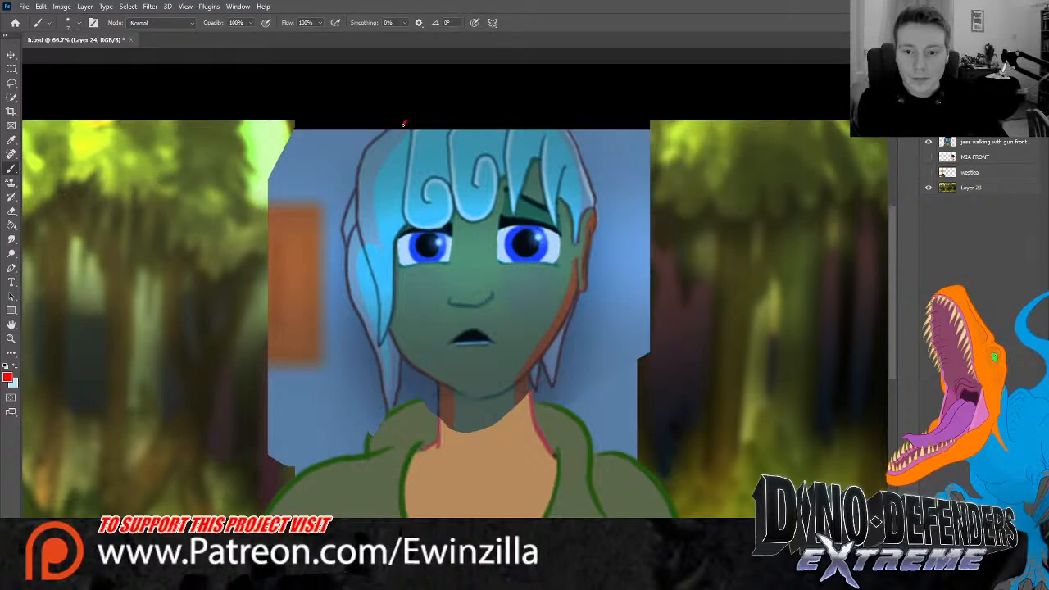
pyautogui.moveTo(404, 124)
pyautogui.mouseDown()
pyautogui.moveTo(392, 205)
pyautogui.moveTo(406, 225)
pyautogui.moveTo(449, 205)
pyautogui.mouseUp()
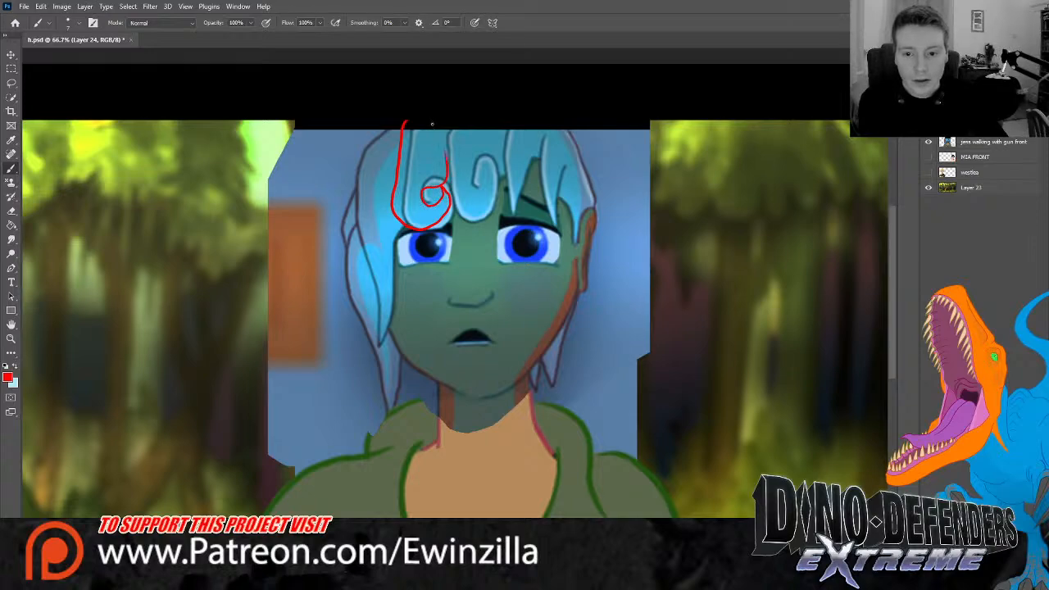
pyautogui.hotkey('ctrl', 'z')
pyautogui.moveTo(415, 119); pyautogui.dragTo(410, 164)
pyautogui.hotkey('ctrl', 'z')
pyautogui.moveTo(403, 122)
pyautogui.mouseDown()
pyautogui.moveTo(393, 197)
pyautogui.moveTo(406, 222)
pyautogui.moveTo(432, 227)
pyautogui.moveTo(449, 210)
pyautogui.moveTo(427, 196)
pyautogui.mouseUp()
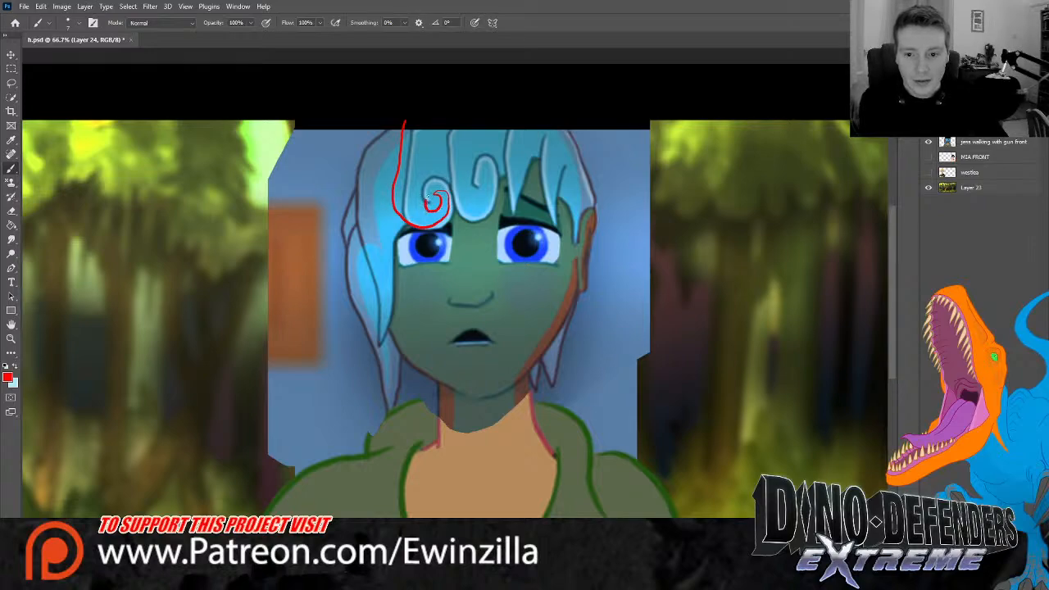
pyautogui.hotkey('ctrl', 'z')
# Trace the two curled locks of the fringe above the eyes in red, redoing the second lock's outline
pyautogui.moveTo(413, 119)
pyautogui.mouseDown()
pyautogui.moveTo(401, 149)
pyautogui.moveTo(408, 221)
pyautogui.moveTo(450, 191)
pyautogui.moveTo(426, 206)
pyautogui.moveTo(441, 187)
pyautogui.mouseUp()
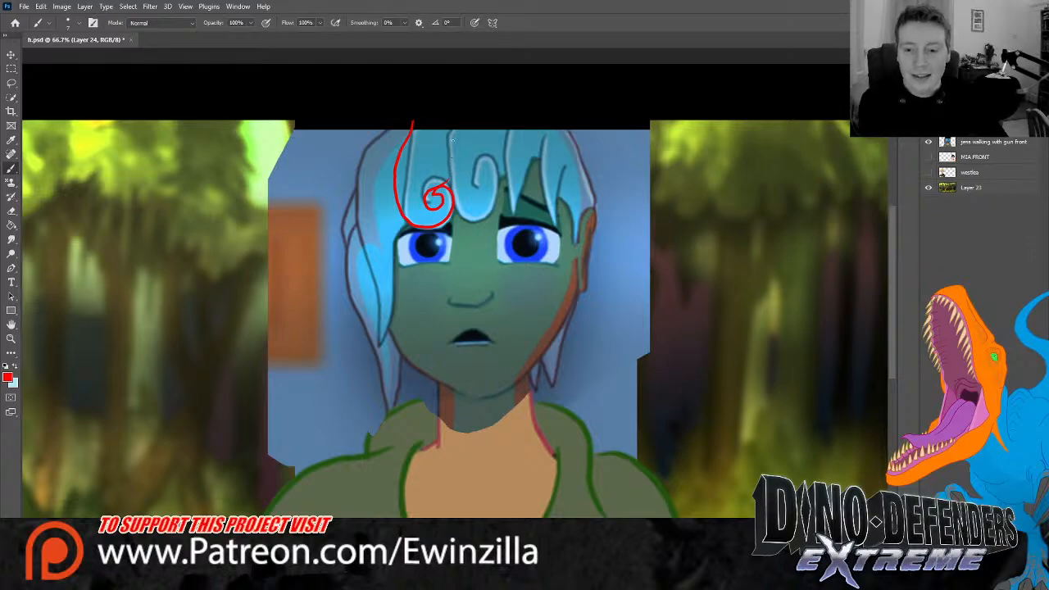
pyautogui.moveTo(452, 119)
pyautogui.mouseDown()
pyautogui.moveTo(453, 205)
pyautogui.moveTo(497, 211)
pyautogui.moveTo(490, 154)
pyautogui.moveTo(479, 197)
pyautogui.moveTo(469, 162)
pyautogui.moveTo(452, 154)
pyautogui.moveTo(456, 211)
pyautogui.moveTo(497, 218)
pyautogui.moveTo(500, 155)
pyautogui.moveTo(474, 157)
pyautogui.moveTo(484, 166)
pyautogui.mouseUp()
pyautogui.hotkey('ctrl', 'z')
pyautogui.hotkey('ctrl', 'z')
pyautogui.moveTo(452, 119)
pyautogui.mouseDown()
pyautogui.moveTo(462, 214)
pyautogui.moveTo(496, 195)
pyautogui.moveTo(477, 156)
pyautogui.moveTo(479, 194)
pyautogui.mouseUp()
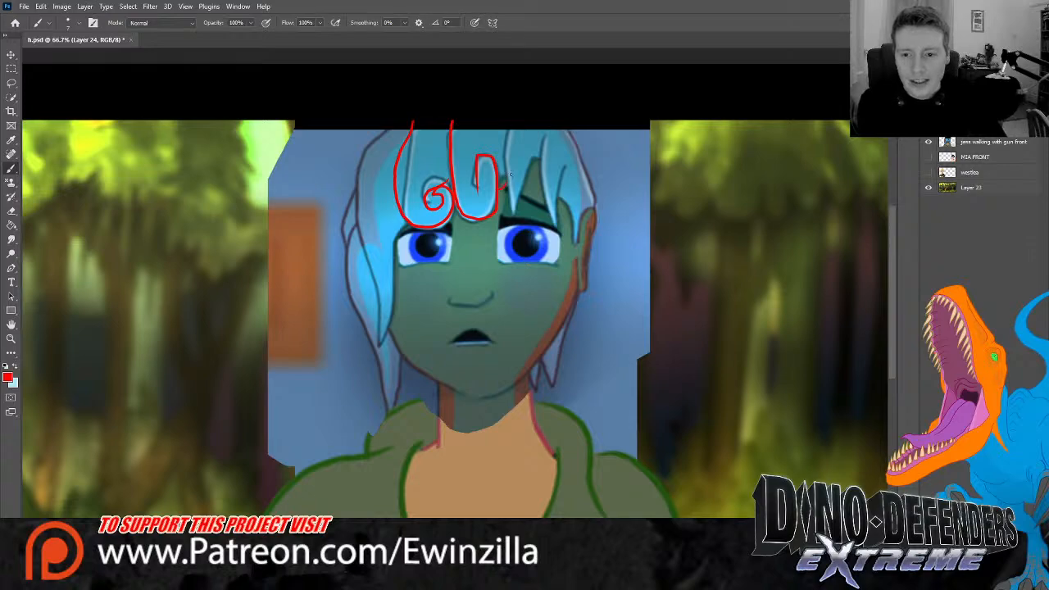
# Trace the fringe's jagged strands from the second curl across to the ear, and outline the ear in red
pyautogui.moveTo(515, 130); pyautogui.dragTo(515, 219)
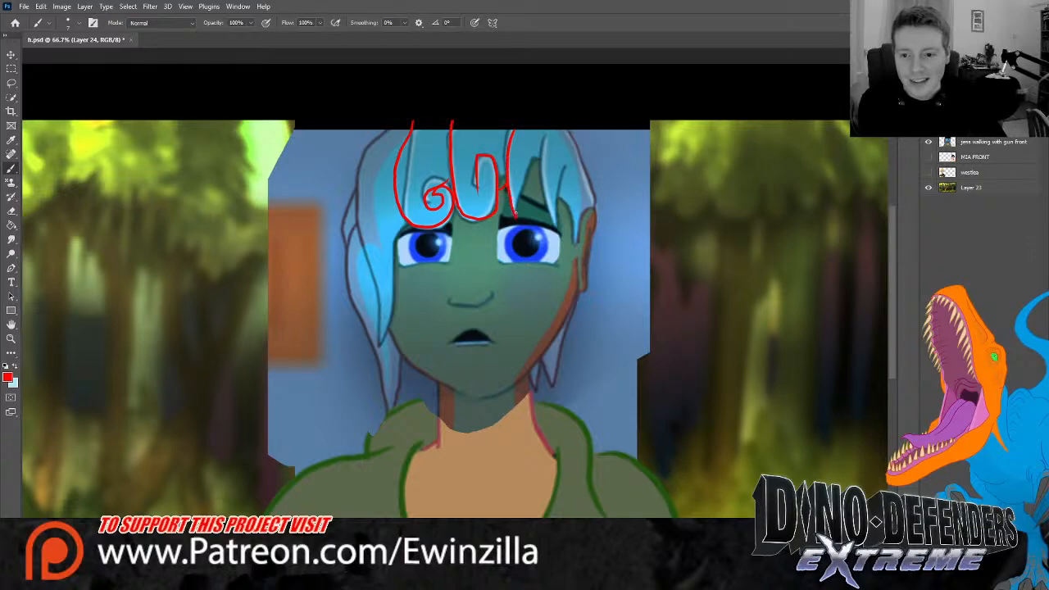
pyautogui.hotkey('ctrl', 'z')
pyautogui.moveTo(508, 170)
pyautogui.mouseDown()
pyautogui.moveTo(515, 213)
pyautogui.moveTo(528, 174)
pyautogui.moveTo(546, 221)
pyautogui.moveTo(561, 193)
pyautogui.moveTo(574, 239)
pyautogui.mouseUp()
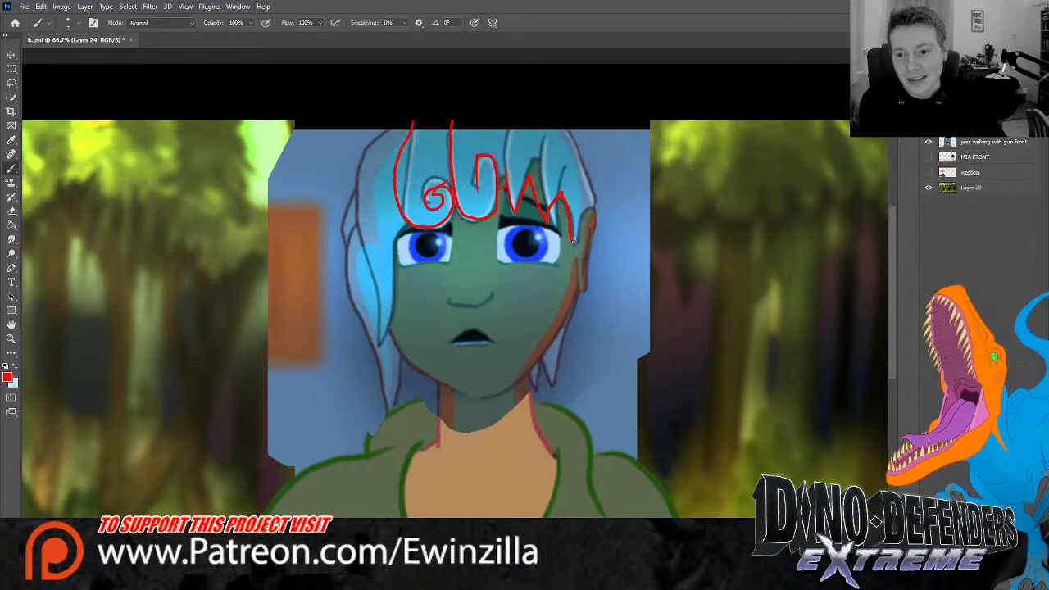
pyautogui.hotkey('ctrl', 'z')
pyautogui.hotkey('ctrl', 'z')
pyautogui.hotkey('ctrl', 'z')
pyautogui.moveTo(510, 167)
pyautogui.mouseDown()
pyautogui.moveTo(521, 205)
pyautogui.moveTo(533, 186)
pyautogui.moveTo(552, 219)
pyautogui.moveTo(564, 200)
pyautogui.moveTo(575, 245)
pyautogui.moveTo(579, 220)
pyautogui.moveTo(595, 210)
pyautogui.moveTo(578, 294)
pyautogui.mouseUp()
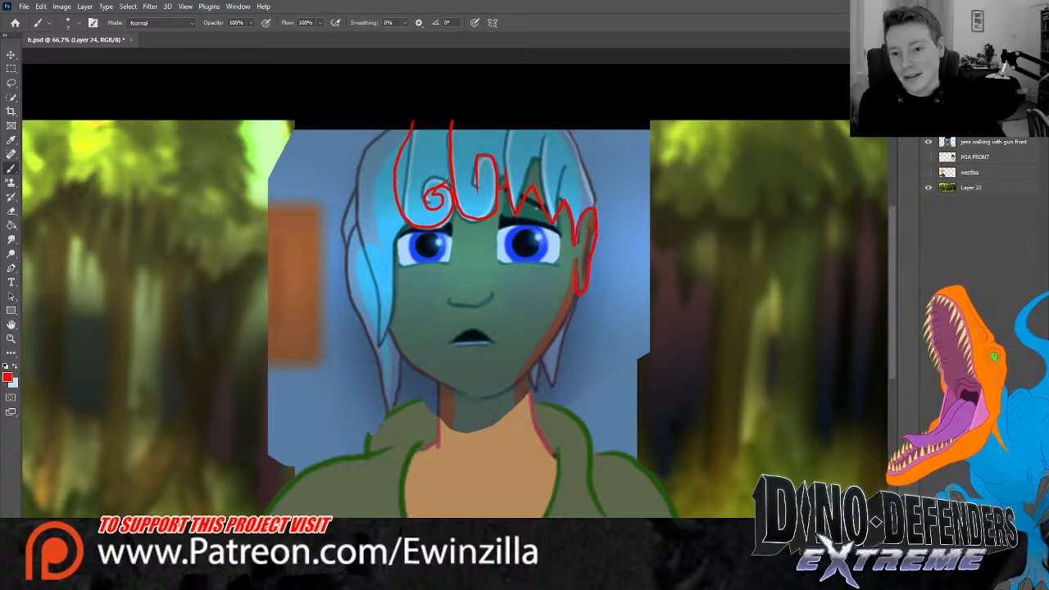
# Reshape the upper edge of the red ear outline with the Smudge tool at 100% strength, and return to the brush
pyautogui.press('r')
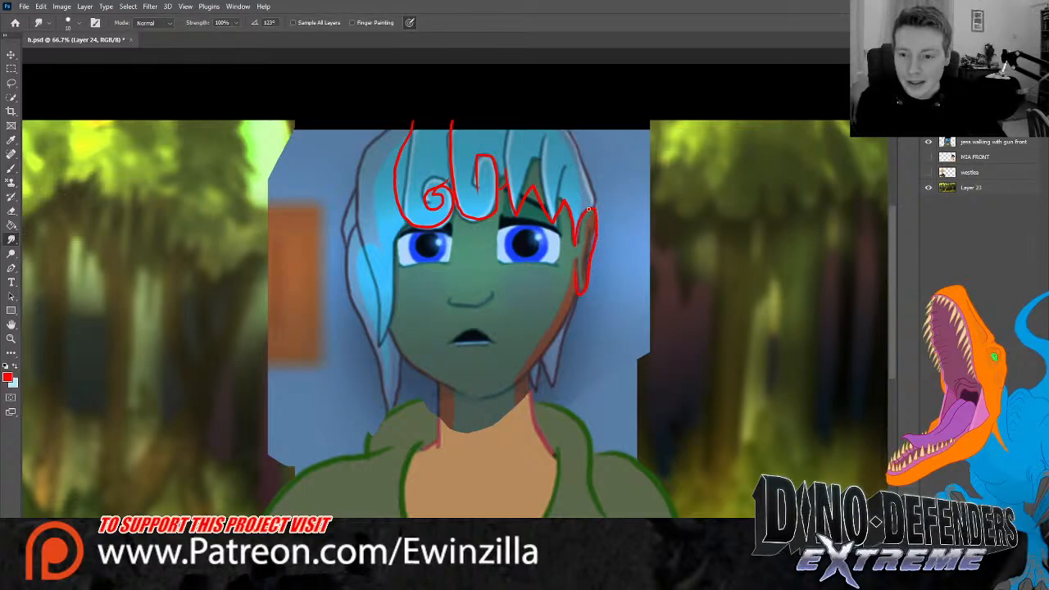
pyautogui.moveTo(588, 210); pyautogui.dragTo(595, 236)
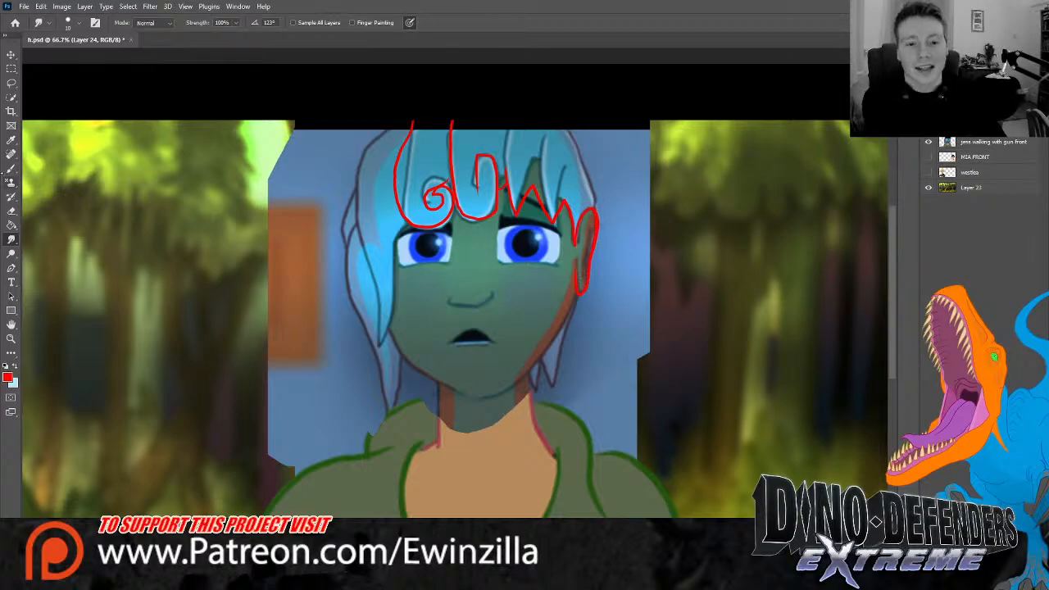
pyautogui.press('b')
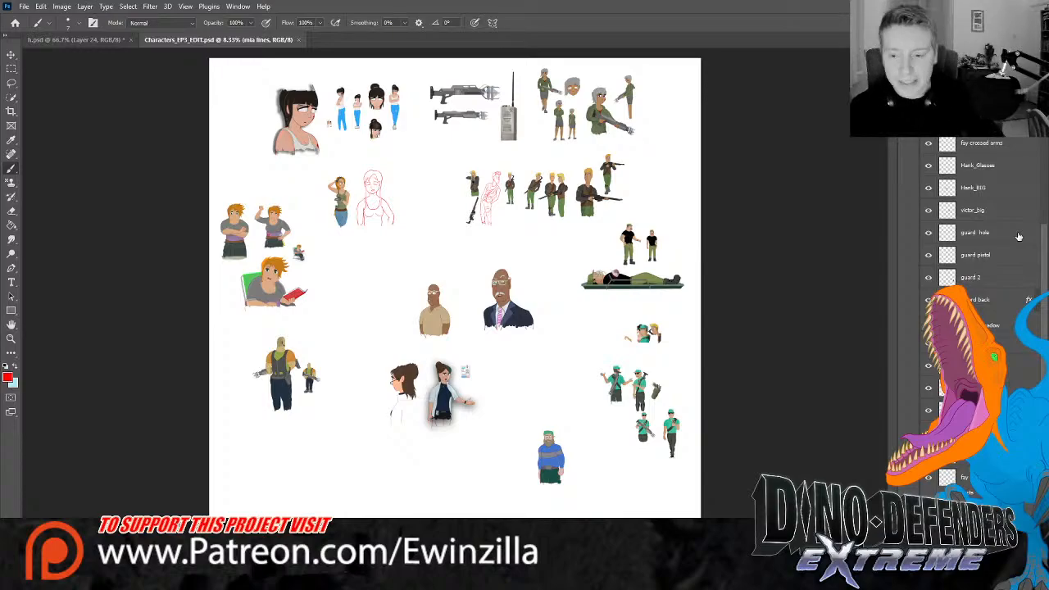
# Look through the character sheet's layers for a front-facing head of the grey-haired woman
pyautogui.scroll(-5, 1019, 237)
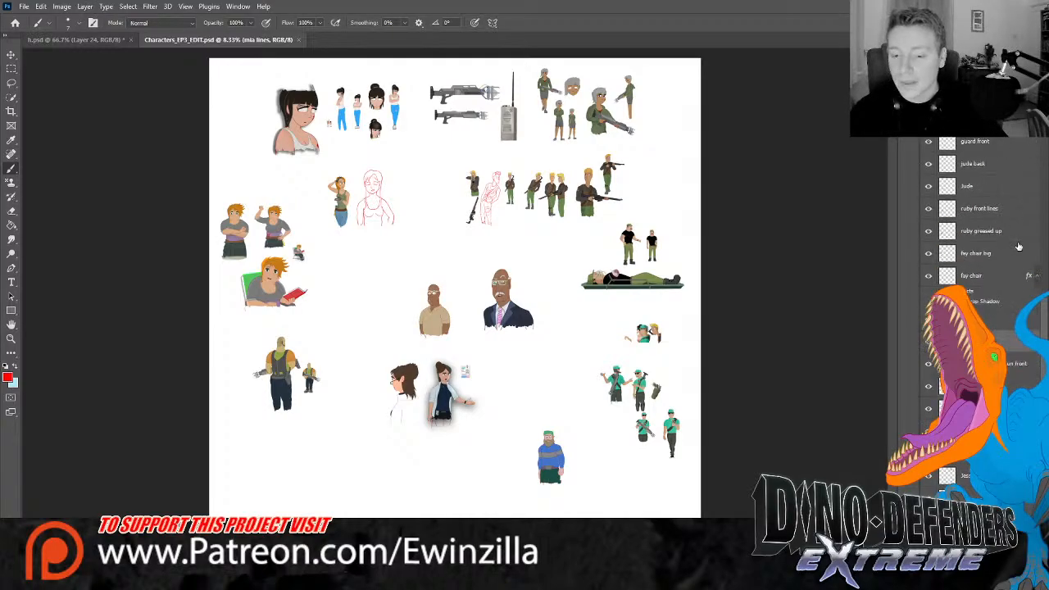
pyautogui.scroll(-5, 984, 238)
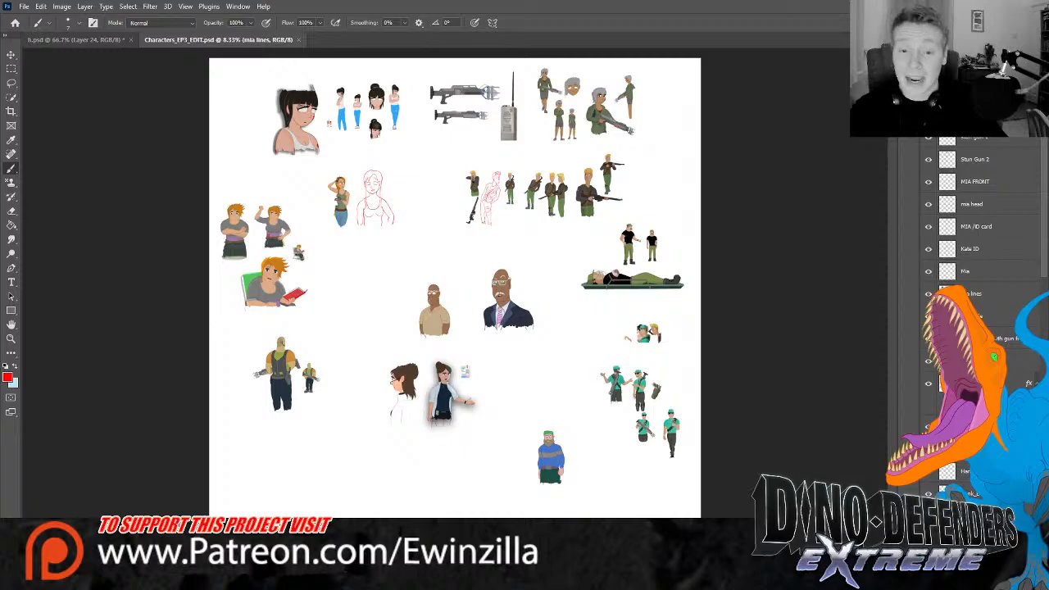
pyautogui.scroll(-2, 976, 213)
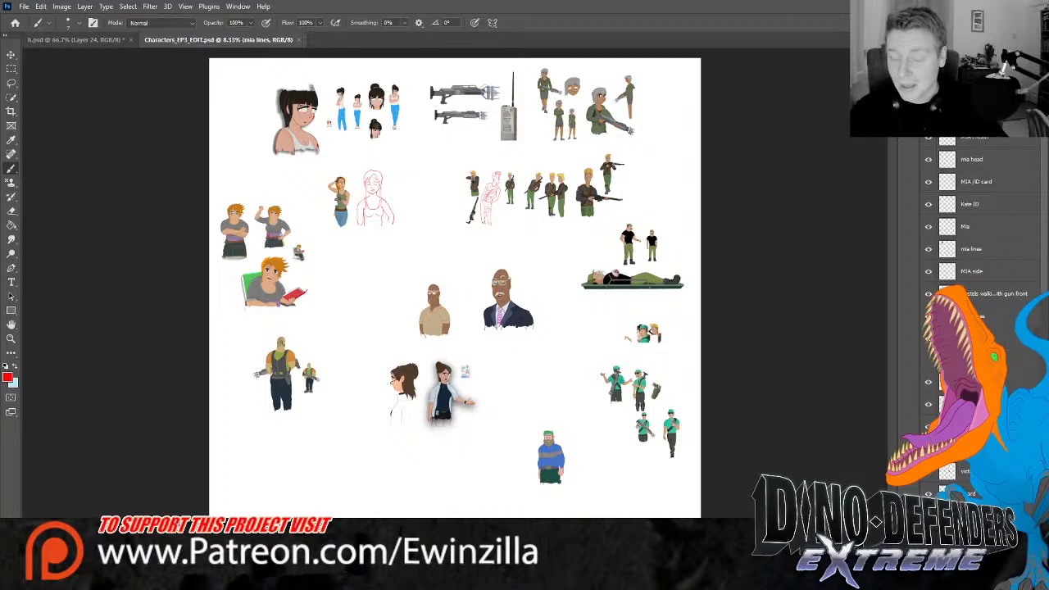
pyautogui.scroll(1, 976, 214)
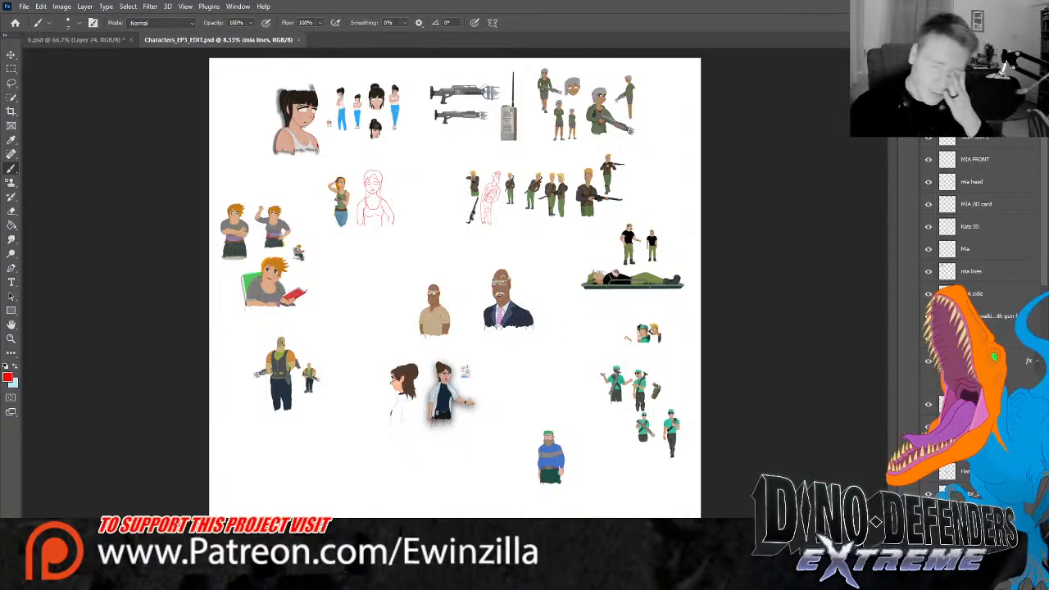
pyautogui.scroll(1, 976, 213)
pyautogui.scroll(5, 976, 213)
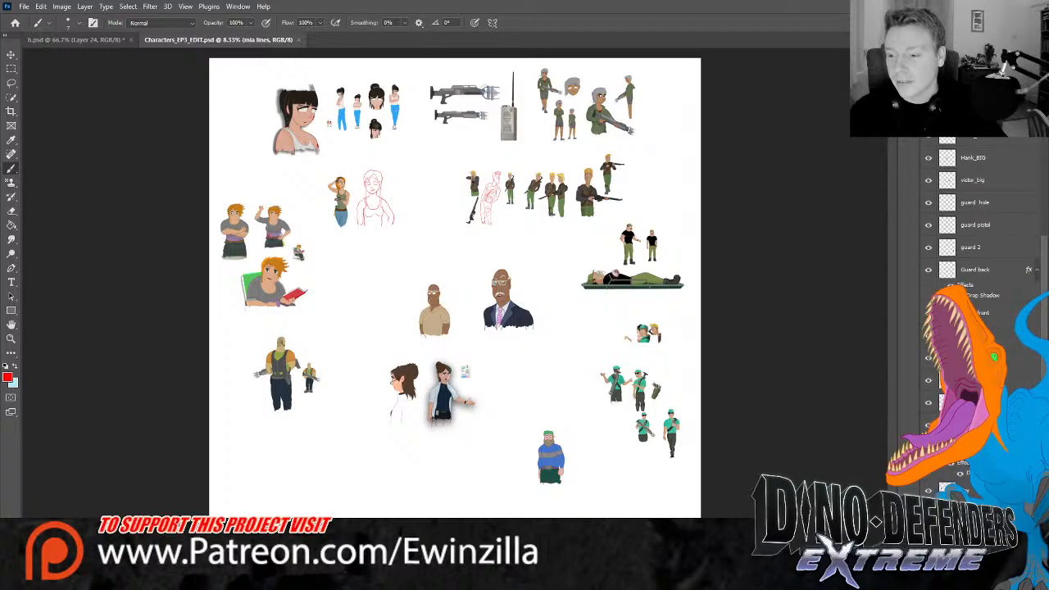
pyautogui.scroll(-3, 975, 213)
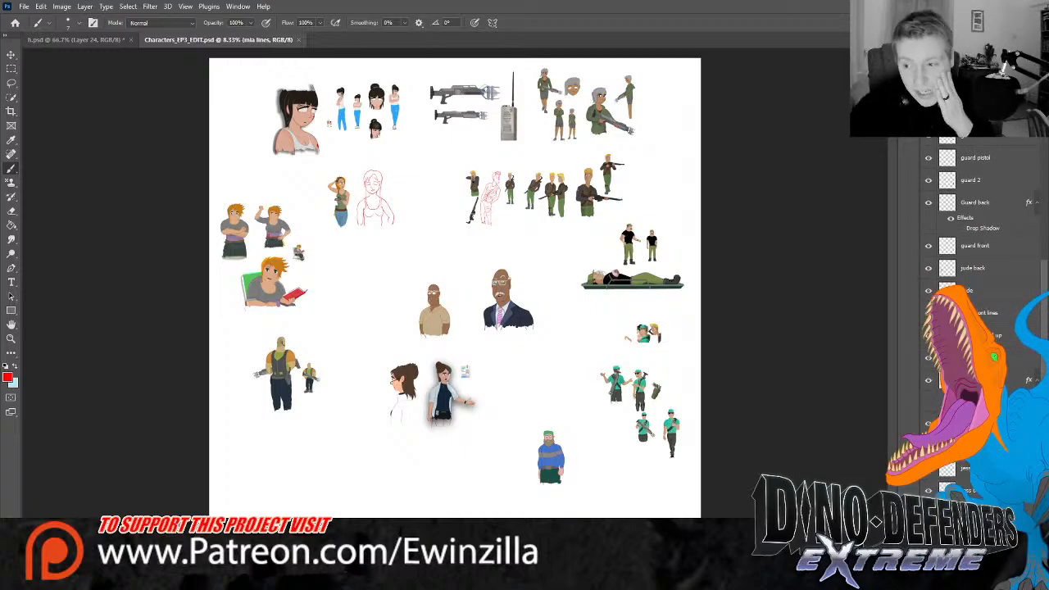
pyautogui.scroll(-3, 976, 311)
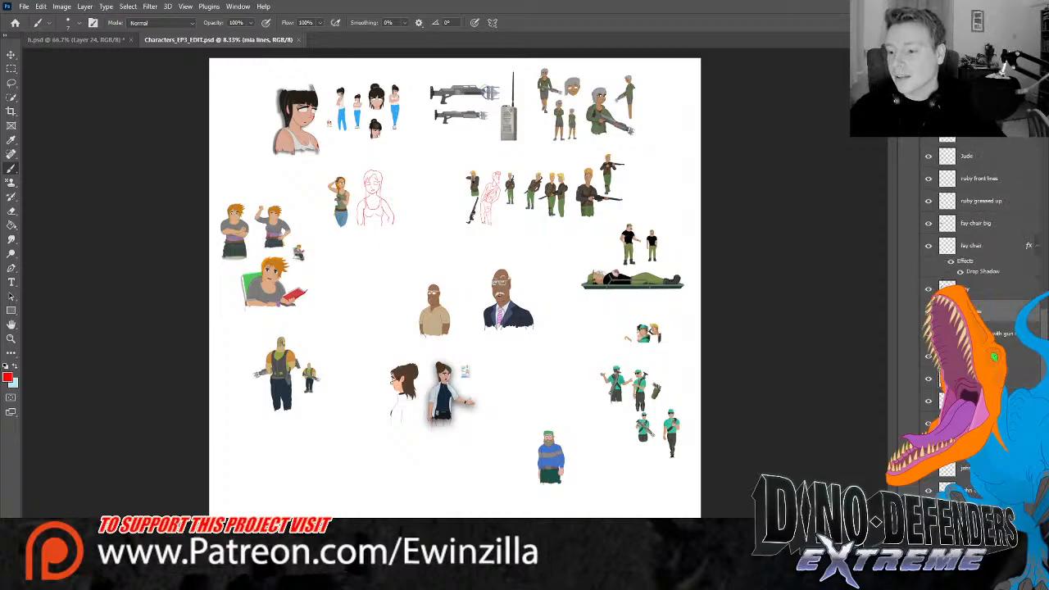
pyautogui.scroll(-5, 975, 311)
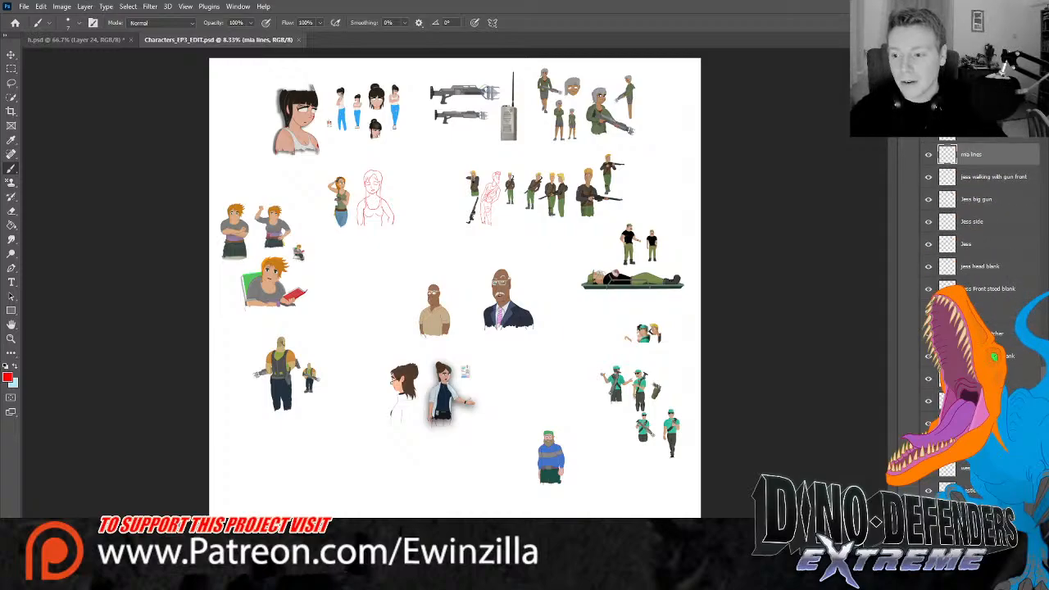
pyautogui.scroll(-2, 976, 312)
pyautogui.scroll(-6, 975, 312)
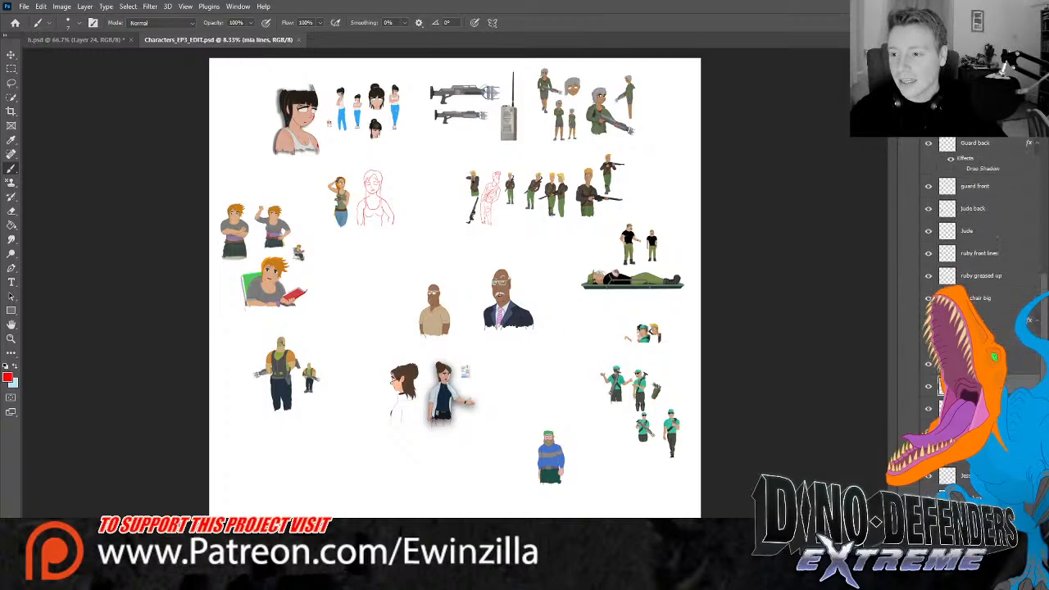
pyautogui.scroll(8, 976, 311)
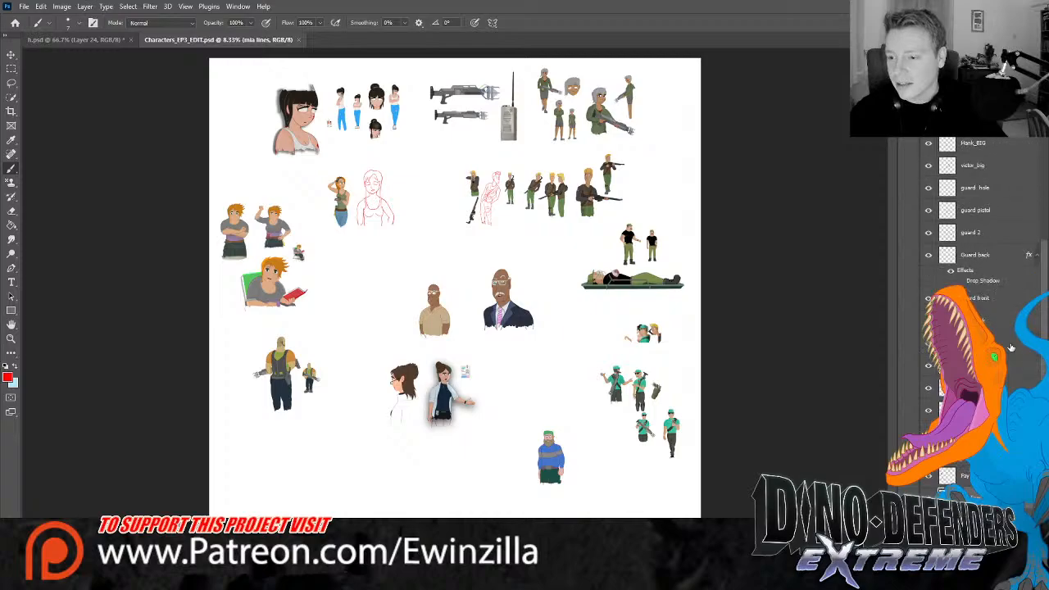
pyautogui.scroll(-8, 1047, 329)
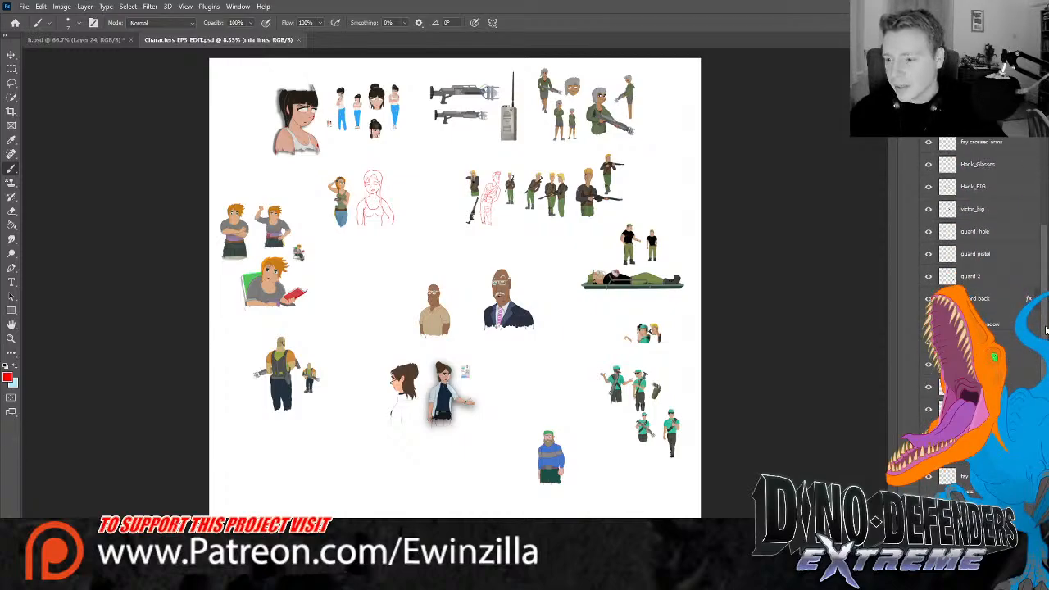
pyautogui.scroll(7, 1046, 330)
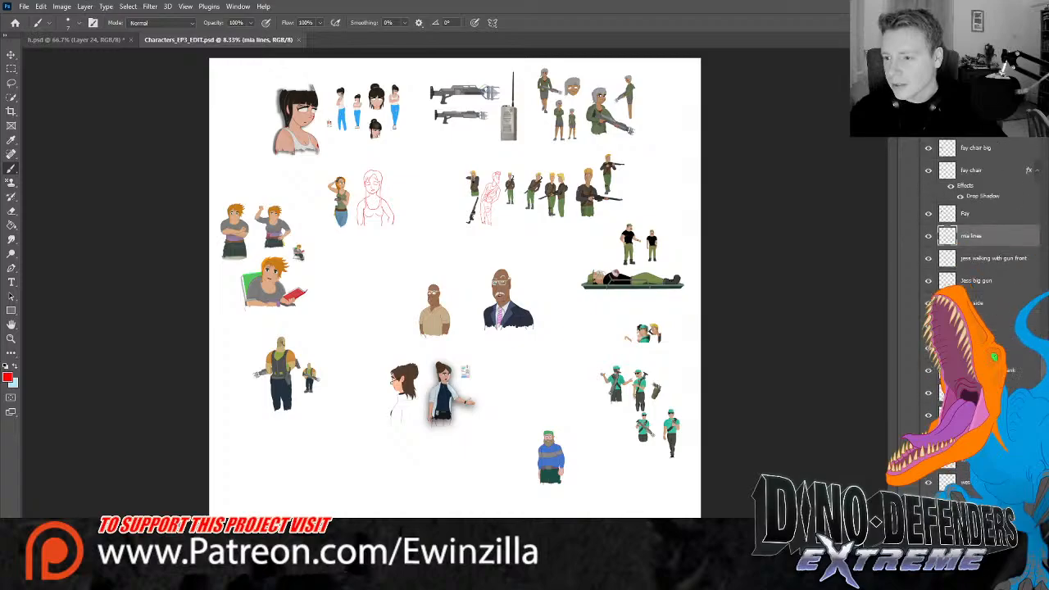
pyautogui.scroll(-1, 984, 246)
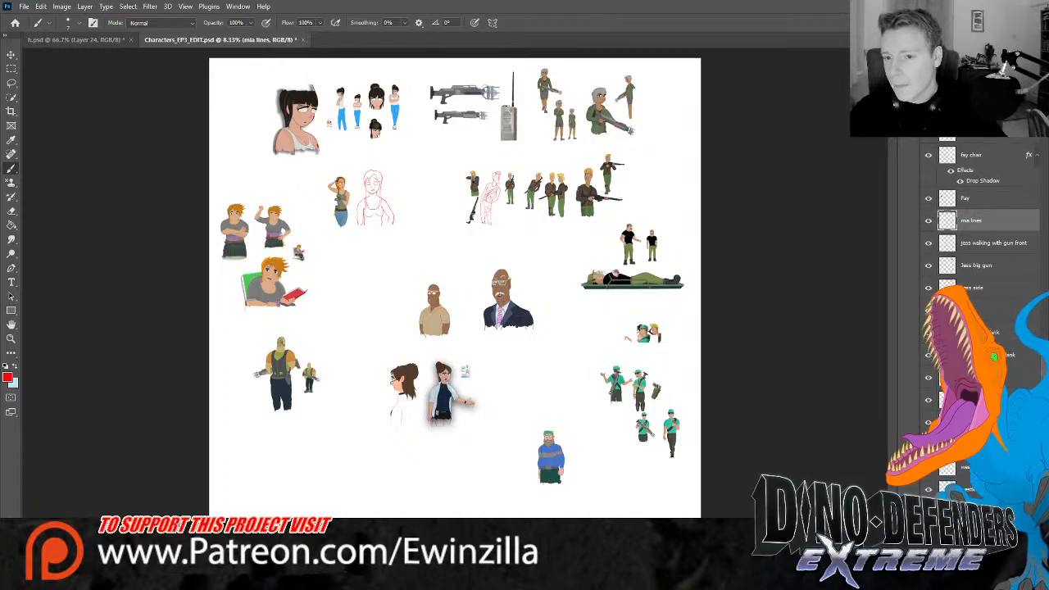
# Copy the grey-haired woman's blank head, the "jess head blank" layer, from the character sheet into the forest scene document
pyautogui.keyDown('ctrl'); pyautogui.click(572, 87); pyautogui.keyUp('ctrl')
pyautogui.click(11, 55)
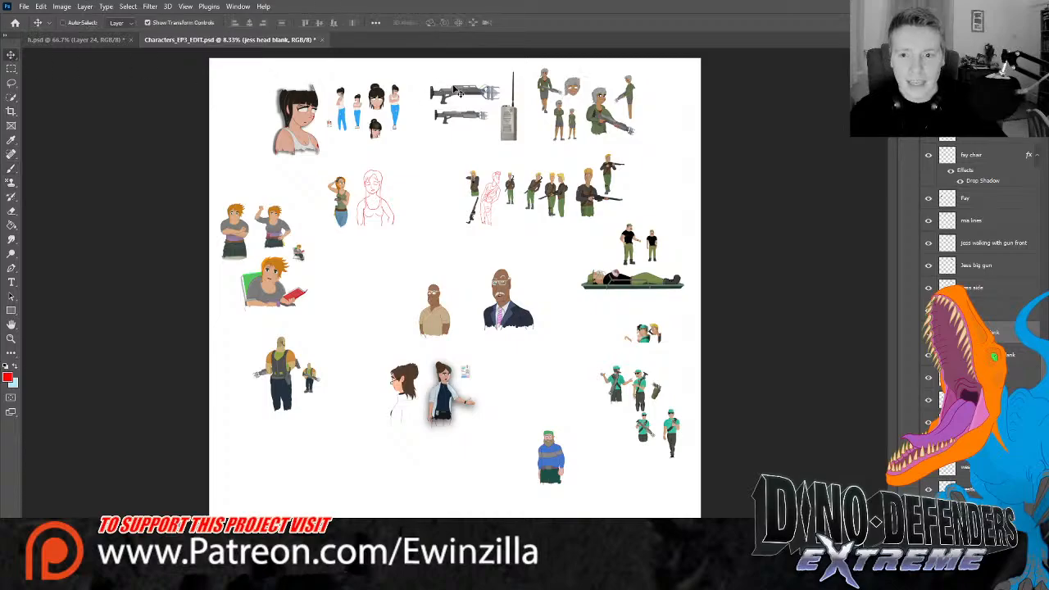
pyautogui.click(114, 41)
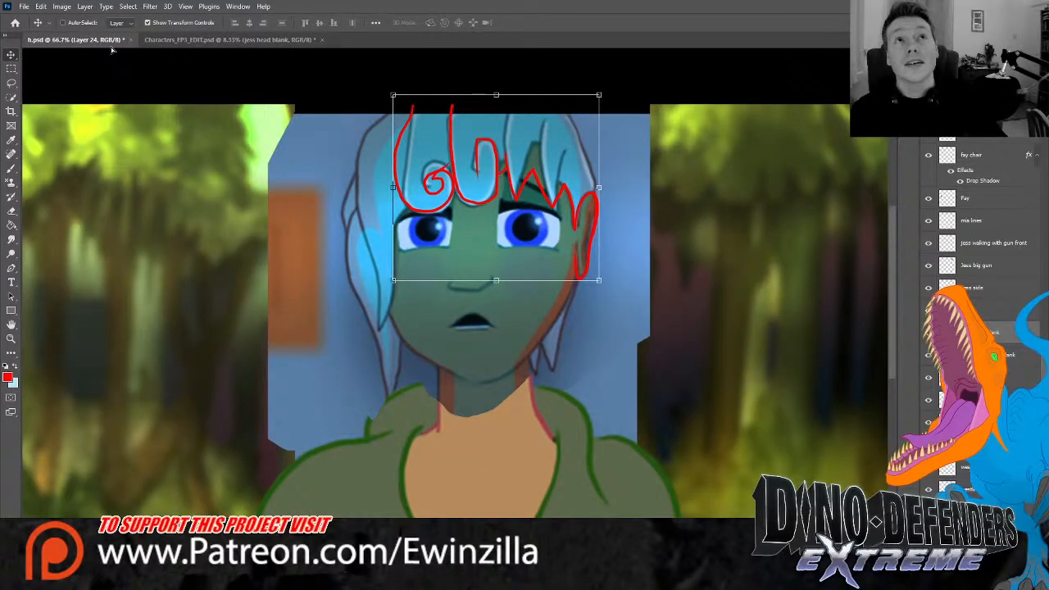
pyautogui.moveTo(113, 49); pyautogui.dragTo(496, 255)
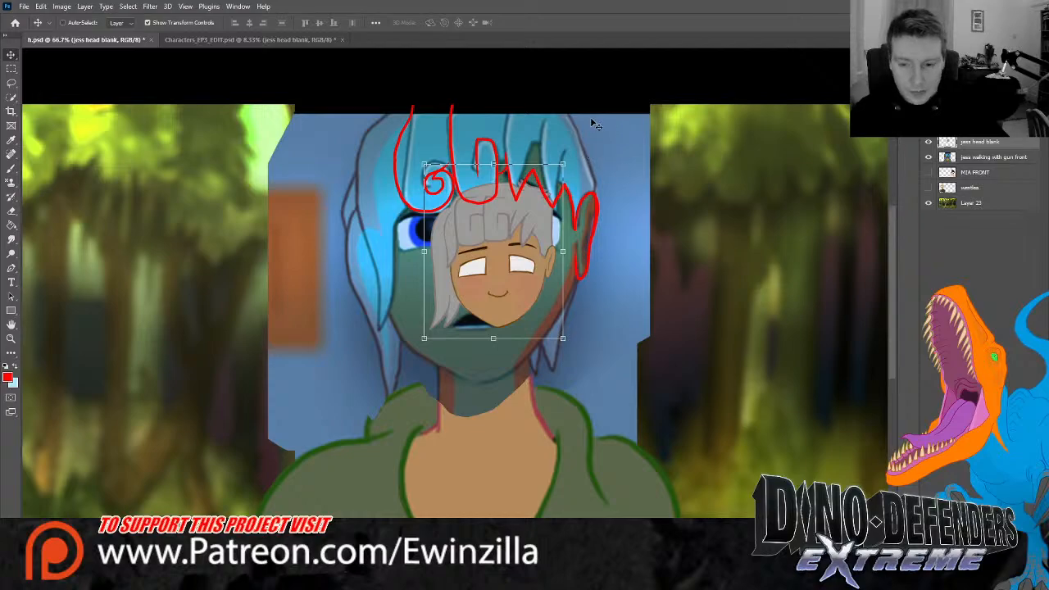
# Enlarge the copied head to about 210% and place it over the blue-haired reference face
pyautogui.moveTo(562, 165); pyautogui.dragTo(626, 84)
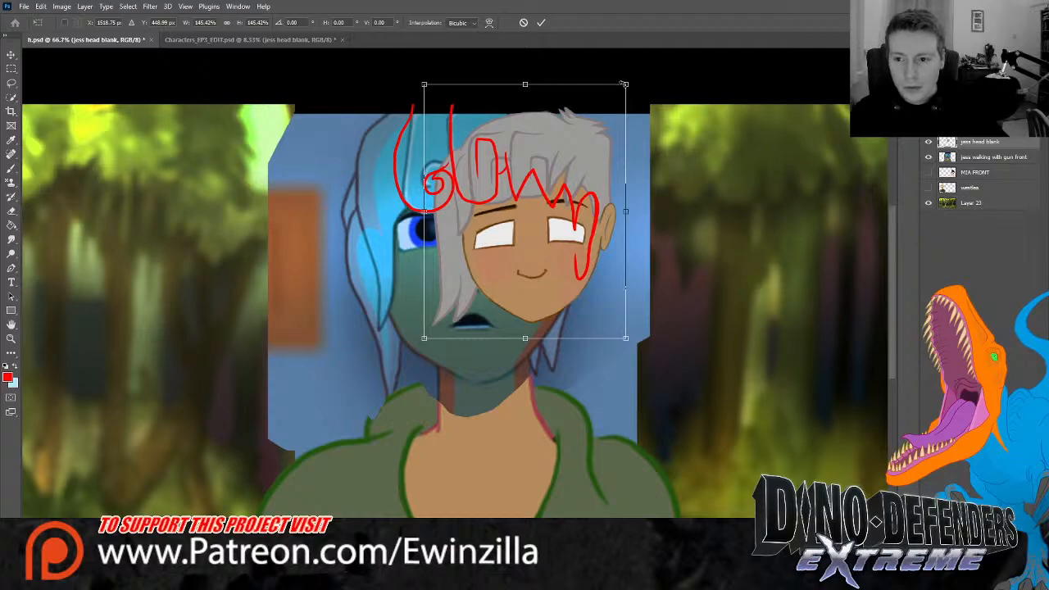
pyautogui.moveTo(626, 84); pyautogui.dragTo(650, 77)
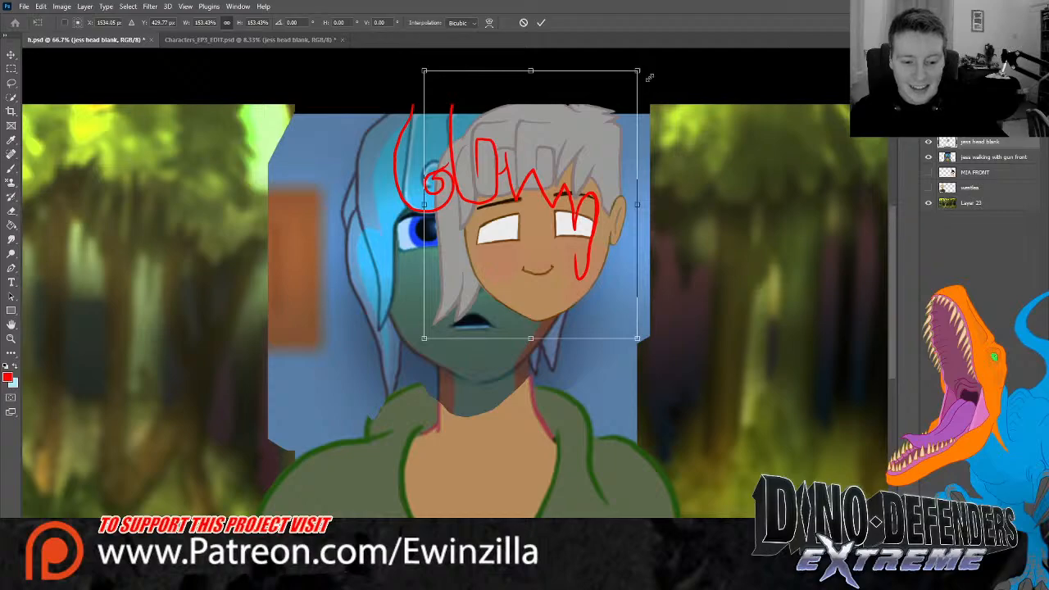
pyautogui.moveTo(649, 77); pyautogui.dragTo(578, 268)
pyautogui.moveTo(892, 153); pyautogui.dragTo(892, 305)
pyautogui.moveTo(570, 165); pyautogui.dragTo(422, 251)
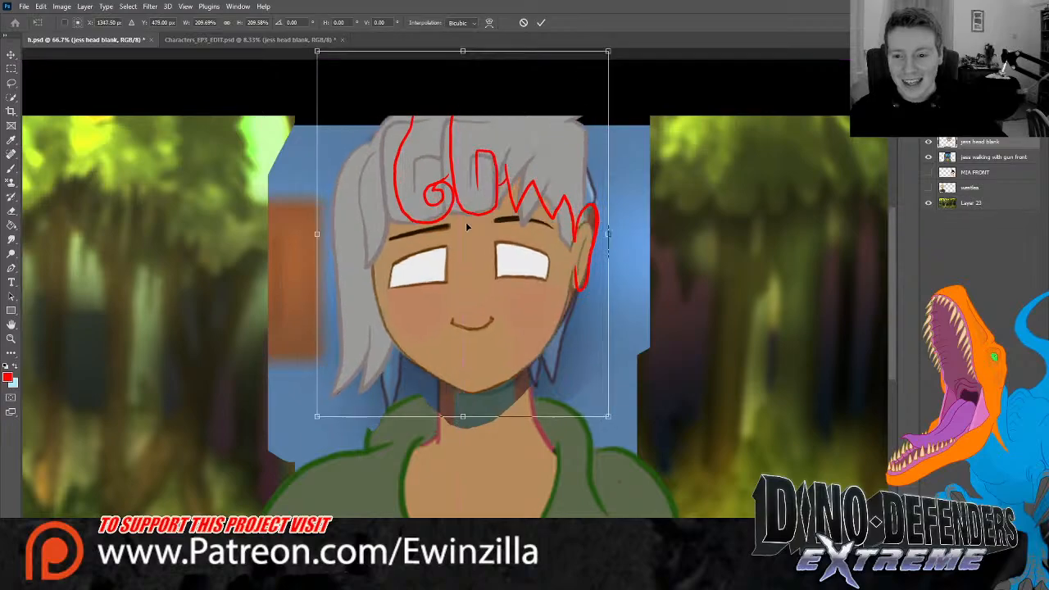
# Fine-tune the copied head's scale to about 211% and nudge it sideways to line up with the red ear outline
pyautogui.moveTo(608, 50)
pyautogui.mouseDown()
pyautogui.moveTo(592, 67)
pyautogui.moveTo(617, 54)
pyautogui.mouseUp()
pyautogui.press('Right')
pyautogui.press('Right')
pyautogui.press('Right')
pyautogui.press('Right')
pyautogui.press('Right')
pyautogui.press('Right')
pyautogui.press('Right')
pyautogui.press('Right')
pyautogui.press('Right')
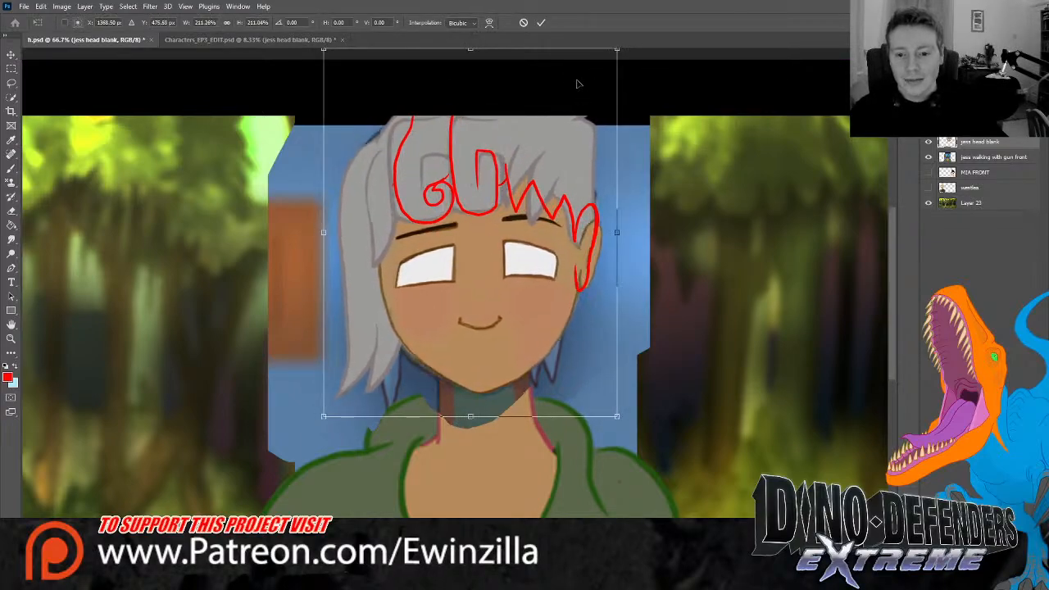
# Rework the spiral inside the first red fringe curl on Layer 24 with the Smudge tool, and return to the brush
pyautogui.click(10, 171)
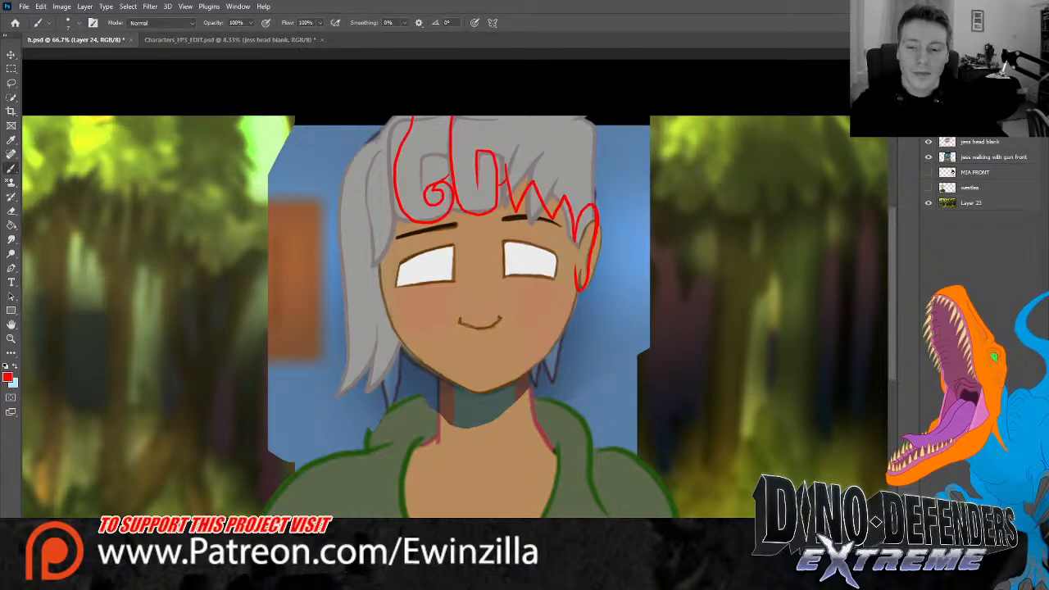
pyautogui.click(10, 239)
pyautogui.moveTo(437, 177)
pyautogui.mouseDown()
pyautogui.moveTo(439, 207)
pyautogui.moveTo(443, 177)
pyautogui.moveTo(448, 187)
pyautogui.moveTo(414, 183)
pyautogui.moveTo(434, 172)
pyautogui.moveTo(410, 201)
pyautogui.moveTo(421, 205)
pyautogui.moveTo(441, 177)
pyautogui.moveTo(420, 205)
pyautogui.moveTo(434, 194)
pyautogui.mouseUp()
pyautogui.click(11, 168)
pyautogui.hotkey('ctrl', 'z')
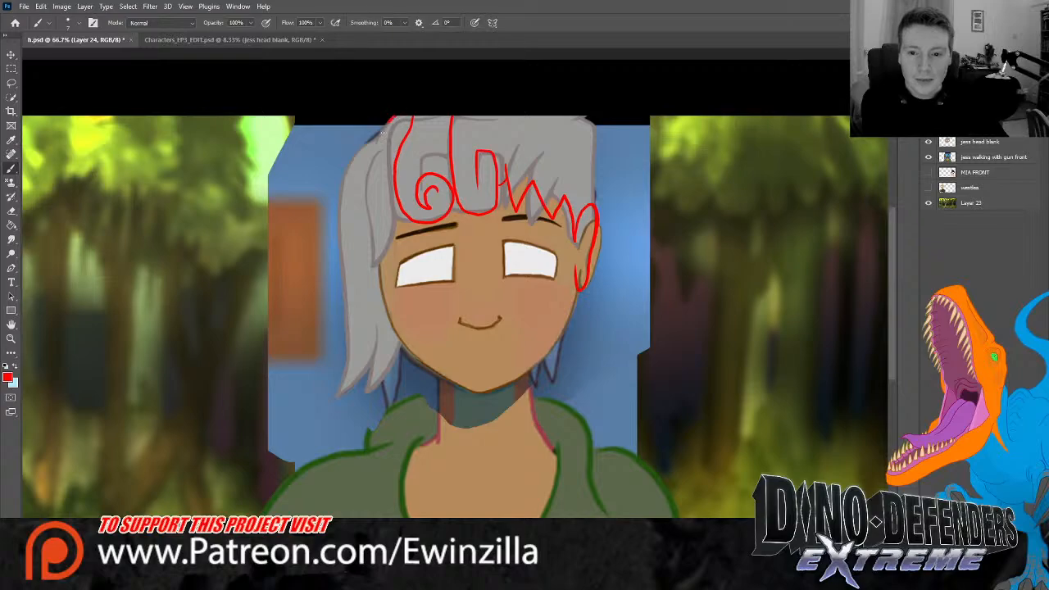
# Trace the side lock and the long jagged hair on the side away from the ear in red, redoing the outer edge
pyautogui.moveTo(382, 132)
pyautogui.mouseDown()
pyautogui.moveTo(366, 198)
pyautogui.moveTo(368, 277)
pyautogui.moveTo(395, 200)
pyautogui.mouseUp()
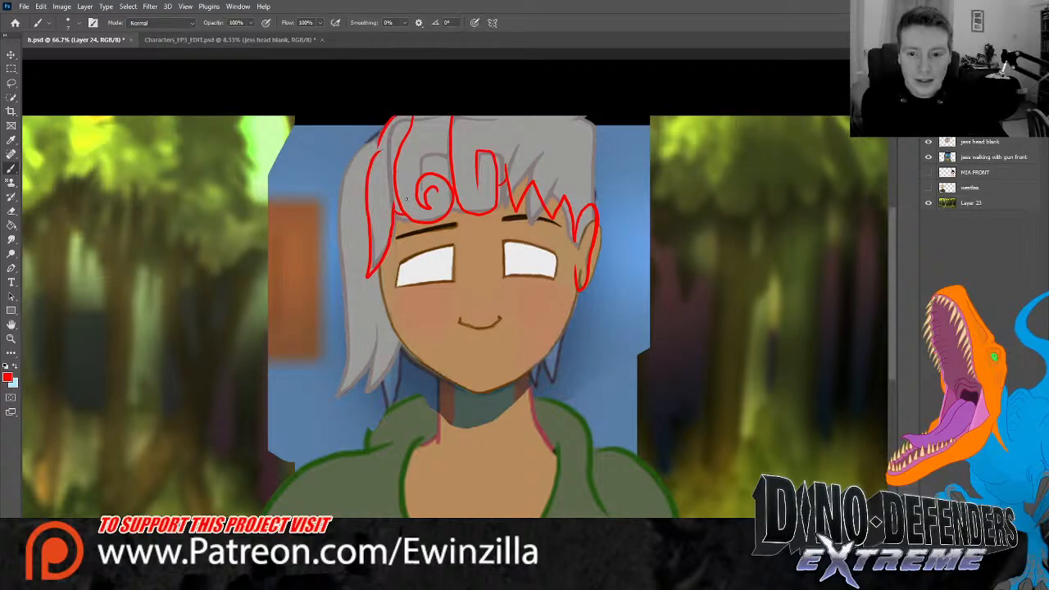
pyautogui.moveTo(381, 133)
pyautogui.mouseDown()
pyautogui.moveTo(360, 152)
pyautogui.moveTo(346, 198)
pyautogui.moveTo(359, 307)
pyautogui.moveTo(347, 366)
pyautogui.mouseUp()
pyautogui.hotkey('ctrl', 'z')
pyautogui.moveTo(381, 131)
pyautogui.mouseDown()
pyautogui.moveTo(345, 196)
pyautogui.moveTo(351, 278)
pyautogui.moveTo(332, 380)
pyautogui.moveTo(346, 372)
pyautogui.moveTo(340, 398)
pyautogui.moveTo(378, 358)
pyautogui.moveTo(376, 396)
pyautogui.moveTo(397, 351)
pyautogui.mouseUp()
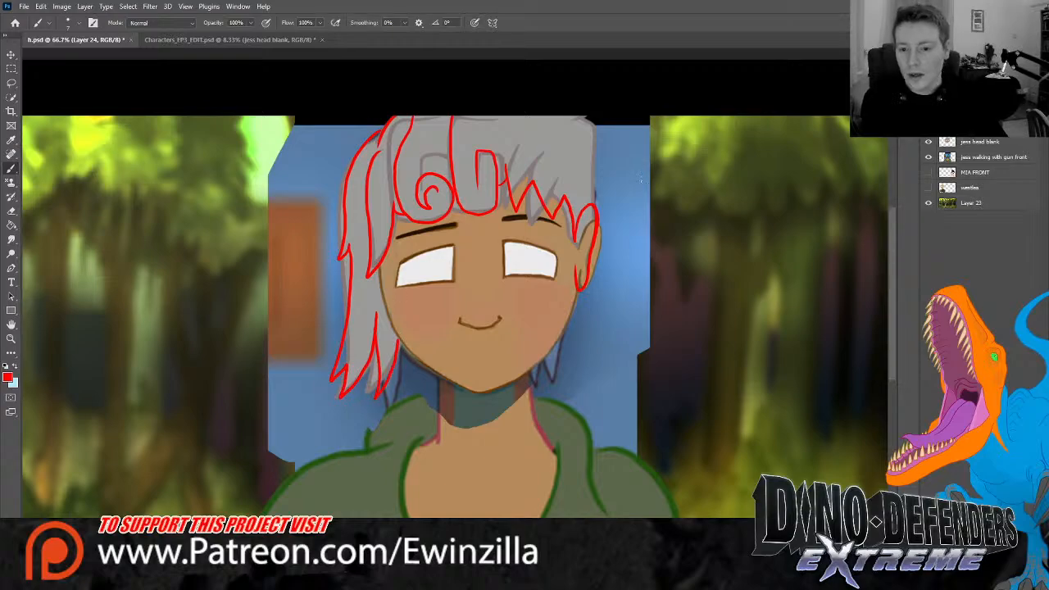
# Delete the copied blank head layer and make the red line layer active again
pyautogui.click(970, 146)
pyautogui.press('Delete')
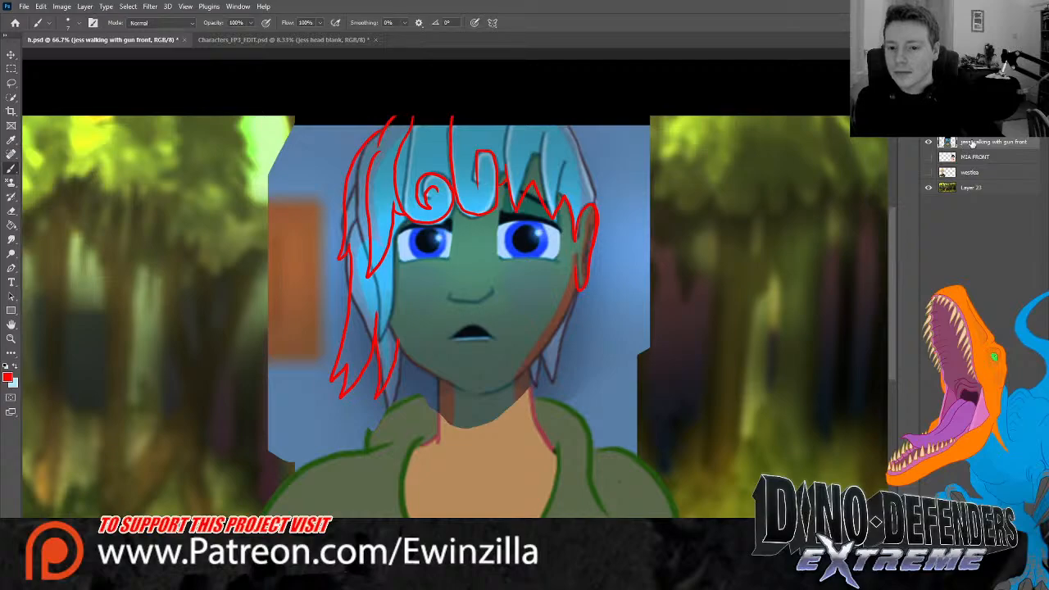
pyautogui.hotkey('alt', ']')
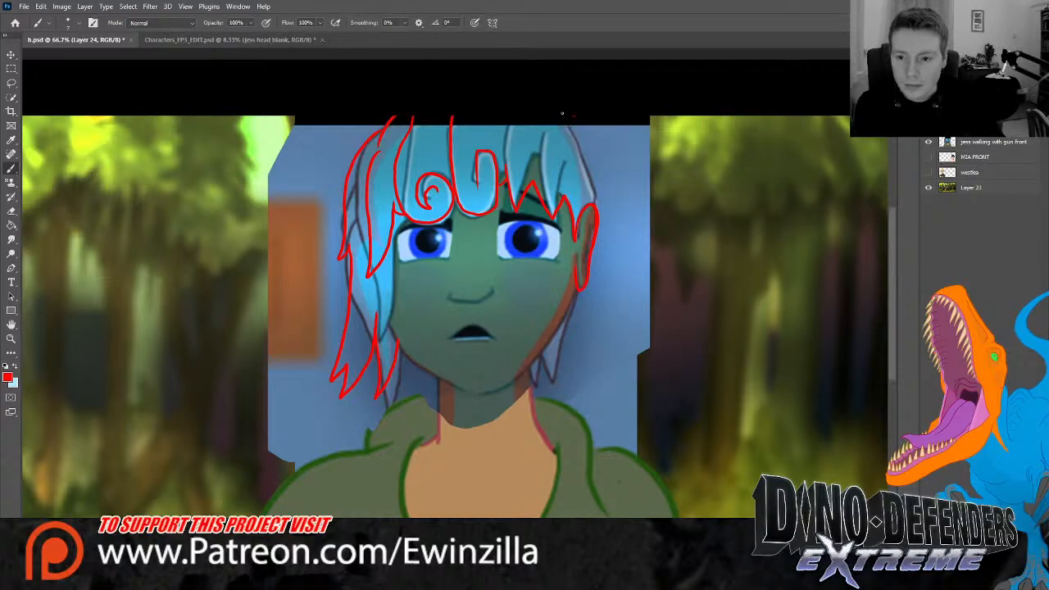
# Trace the hair's outer edge from the crown past the ear and the pointed strands beside the neck in red
pyautogui.moveTo(573, 117); pyautogui.dragTo(597, 178)
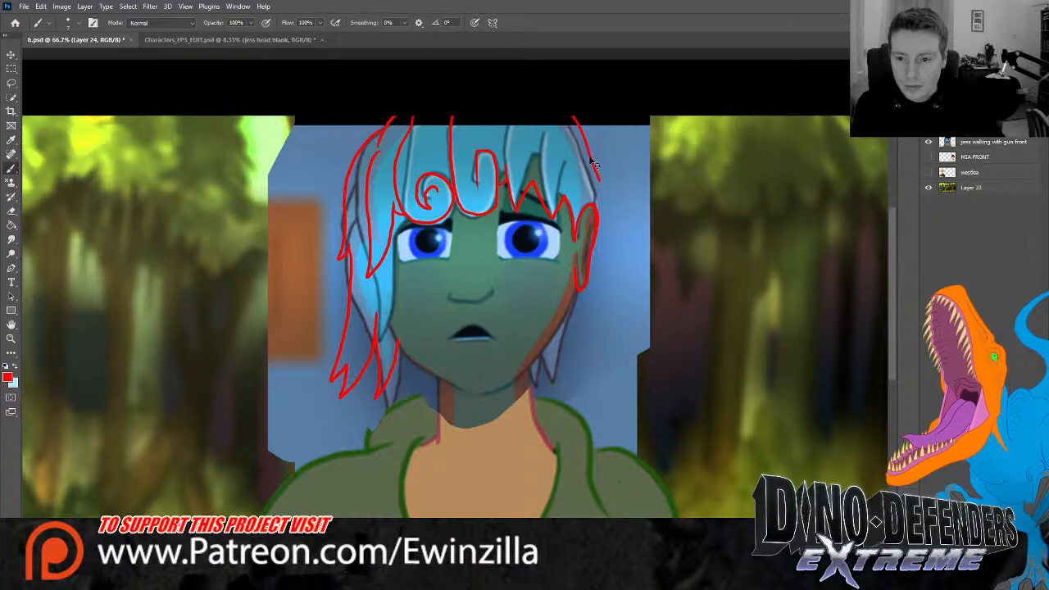
pyautogui.hotkey('ctrl', 'z')
pyautogui.moveTo(574, 118)
pyautogui.mouseDown()
pyautogui.moveTo(604, 192)
pyautogui.moveTo(598, 234)
pyautogui.mouseUp()
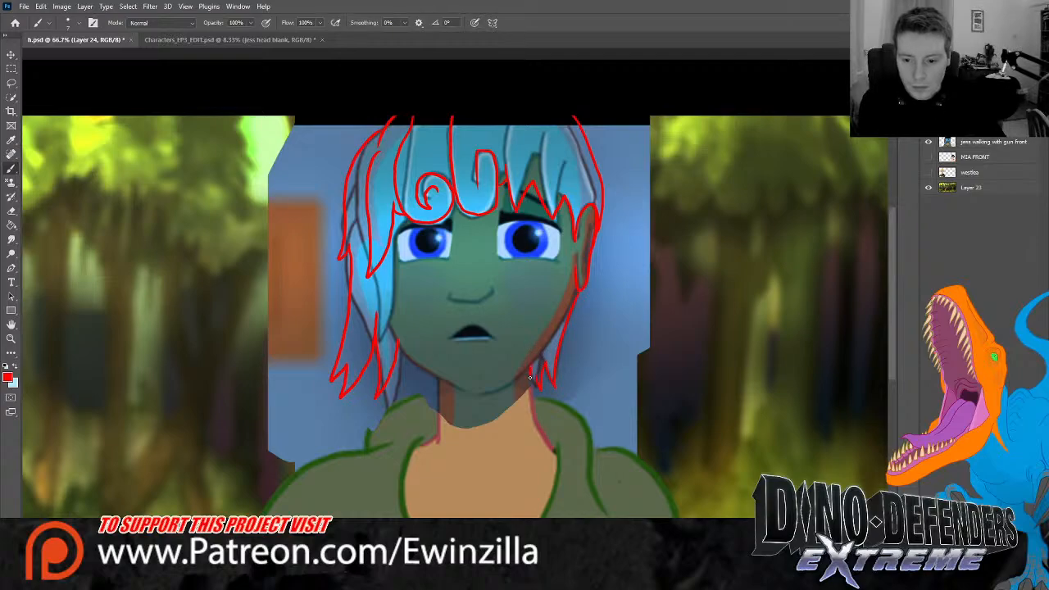
pyautogui.moveTo(530, 378); pyautogui.dragTo(547, 443)
pyautogui.hotkey('ctrl', 'z')
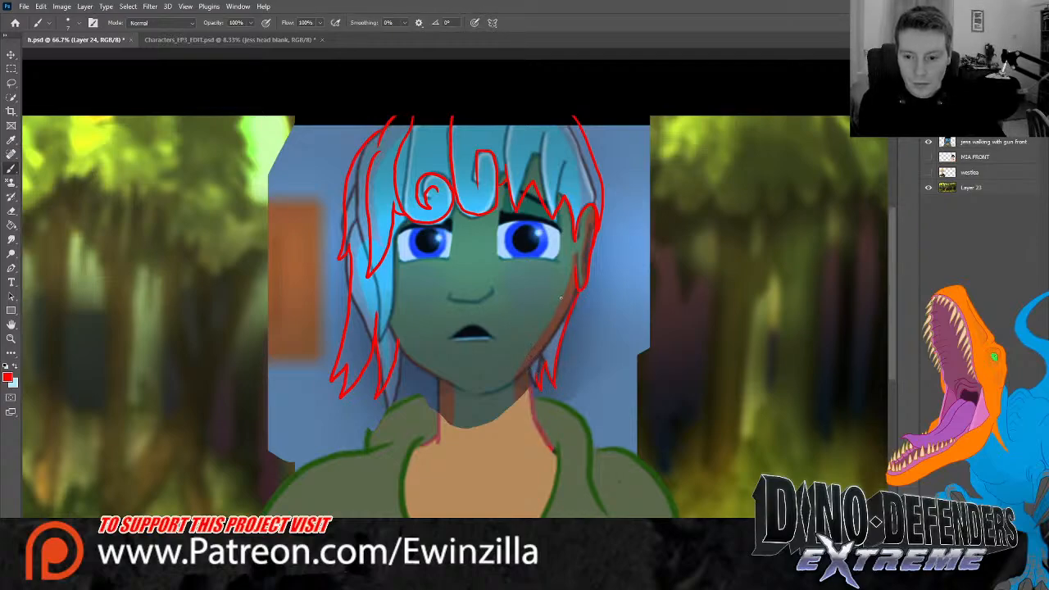
# Trace the jawline in red from the ear to the chin and along the opposite cheek, including the long lock's inner edge
pyautogui.moveTo(571, 258); pyautogui.dragTo(573, 279)
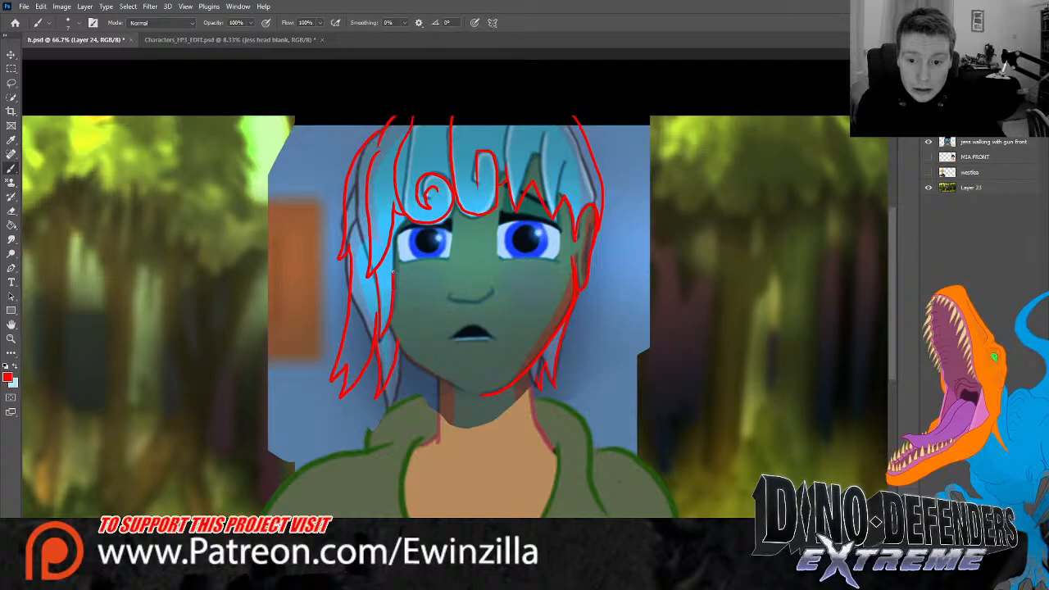
pyautogui.moveTo(393, 272); pyautogui.dragTo(391, 248)
pyautogui.moveTo(400, 346); pyautogui.dragTo(454, 386)
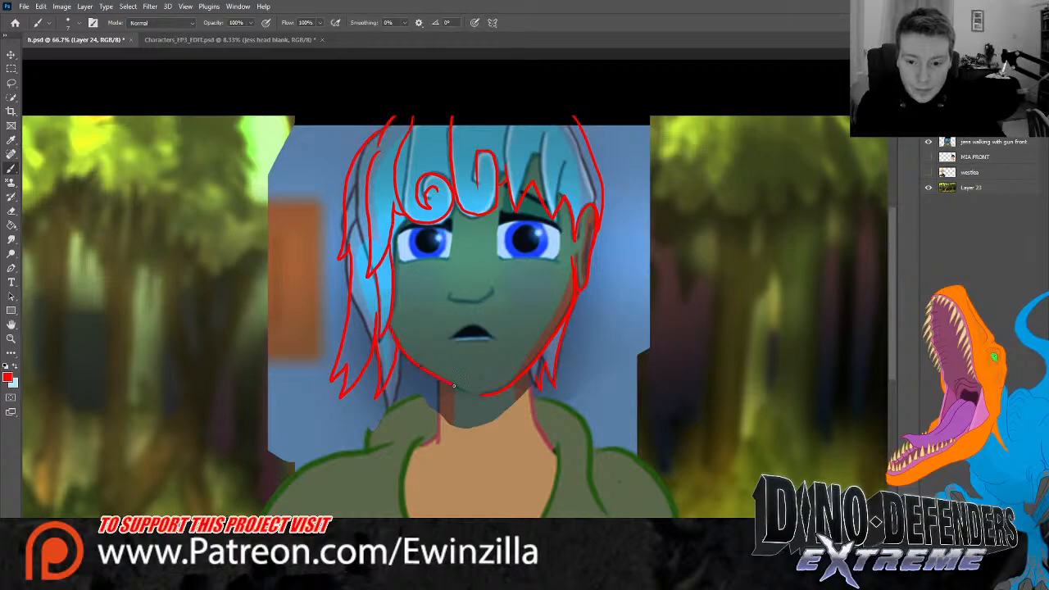
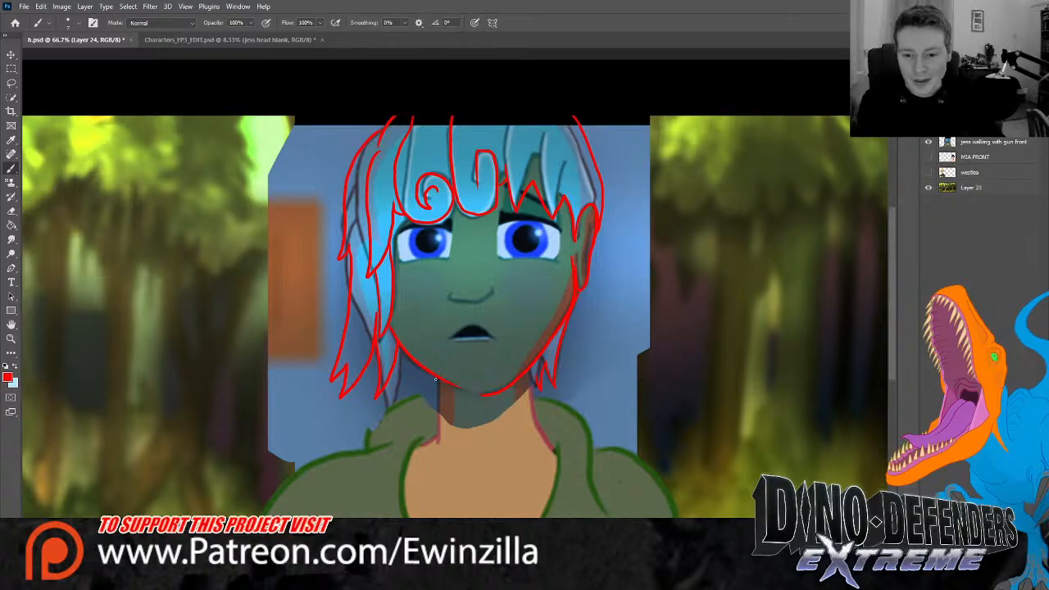
# Draw the neck's edge in red from the jaw opposite the ear down to the hood, redoing the stroke until it fits
pyautogui.moveTo(438, 379); pyautogui.dragTo(435, 459)
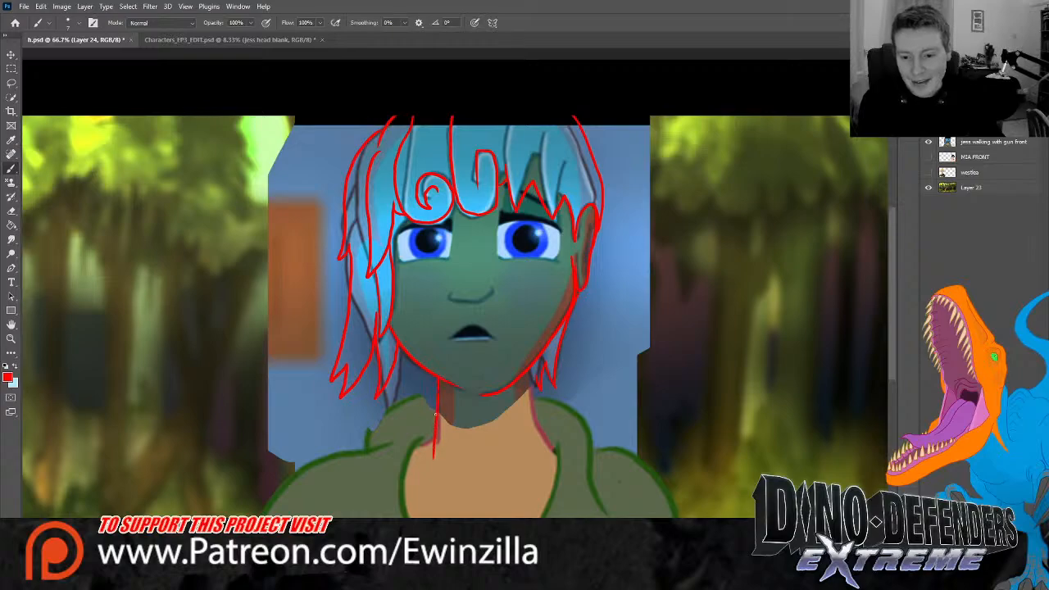
pyautogui.hotkey('ctrl', 'z')
pyautogui.moveTo(439, 378); pyautogui.dragTo(436, 446)
pyautogui.hotkey('ctrl', 'z')
pyautogui.moveTo(438, 379); pyautogui.dragTo(436, 456)
pyautogui.hotkey('ctrl', 'z')
pyautogui.moveTo(438, 379); pyautogui.dragTo(437, 456)
pyautogui.hotkey('ctrl', 'z')
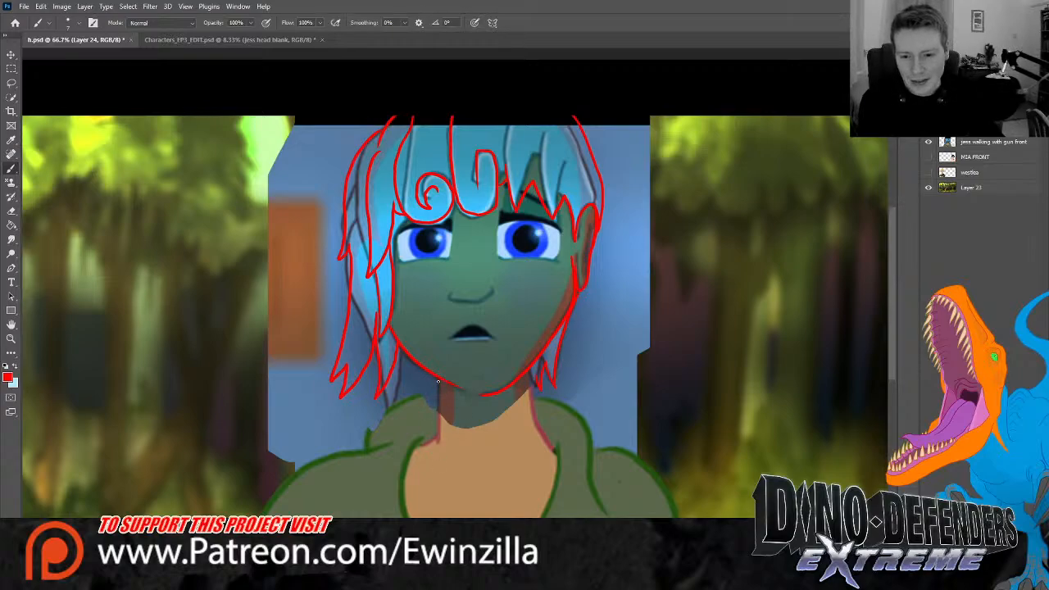
pyautogui.moveTo(437, 378)
pyautogui.mouseDown()
pyautogui.moveTo(437, 449)
pyautogui.moveTo(425, 443)
pyautogui.mouseUp()
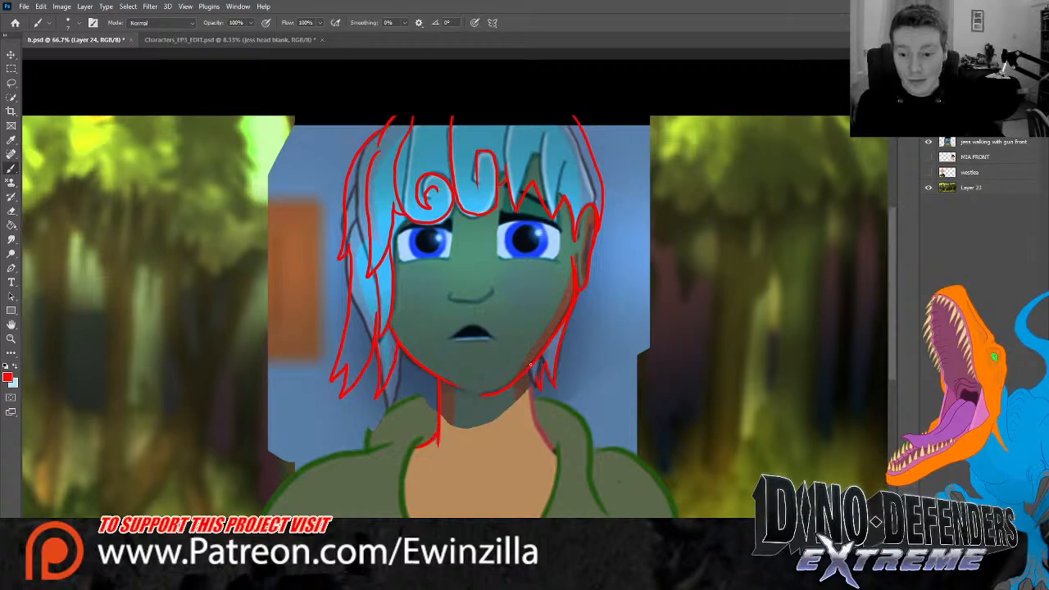
# Draw the remaining edge of the neck in red from the jaw down to the hood opening, redoing the stroke until it fits
pyautogui.moveTo(531, 375); pyautogui.dragTo(553, 450)
pyautogui.hotkey('ctrl', 'z')
pyautogui.moveTo(532, 376); pyautogui.dragTo(557, 457)
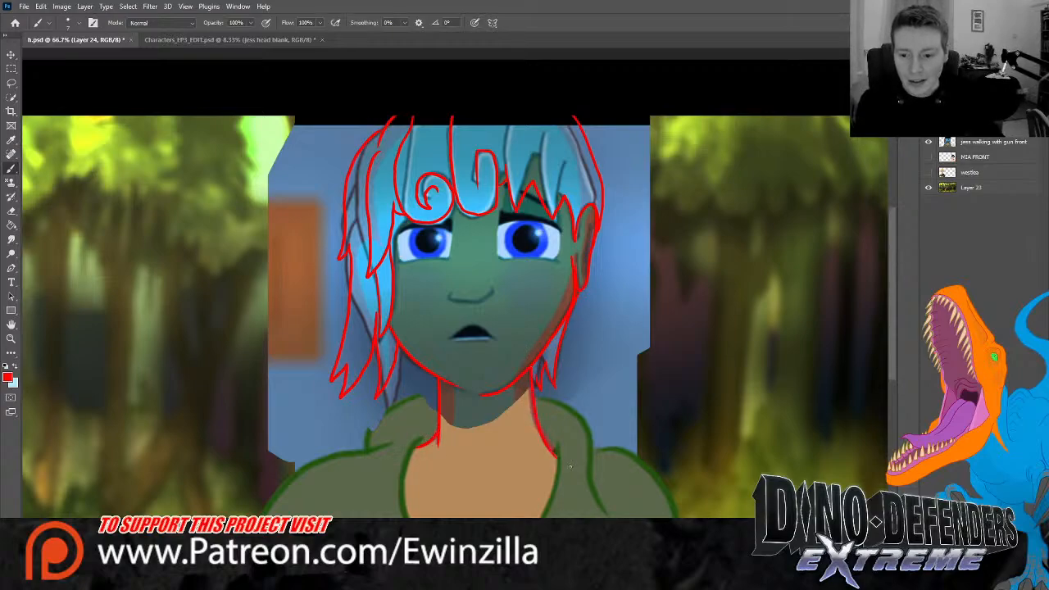
pyautogui.hotkey('ctrl', 'z')
pyautogui.moveTo(531, 377); pyautogui.dragTo(552, 449)
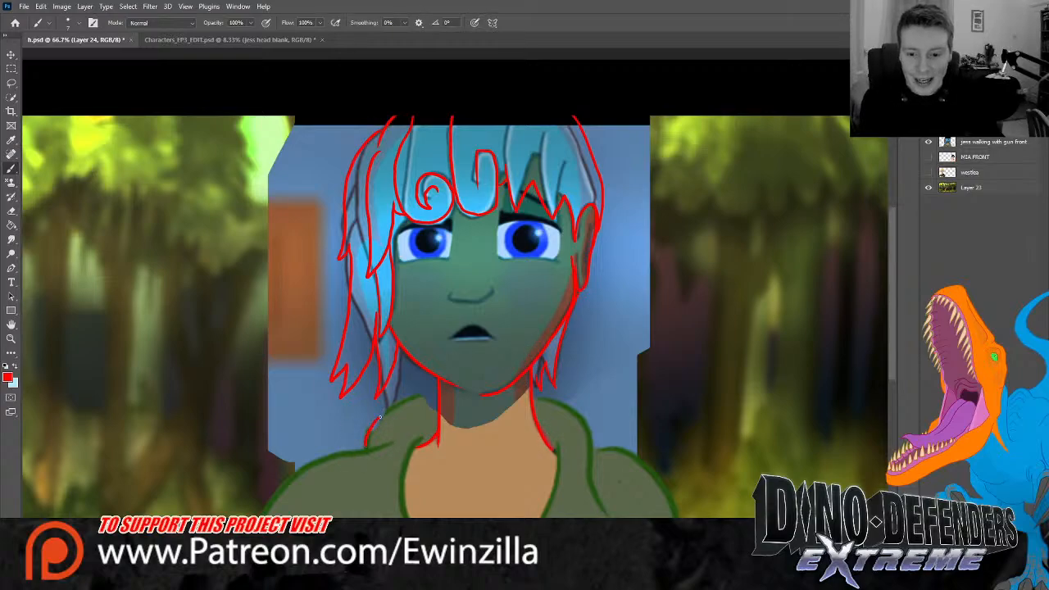
# Trace the hood's outer edge in red on both sides of the neck, continuing down its fold onto the chest opposite the long lock
pyautogui.moveTo(373, 443)
pyautogui.mouseDown()
pyautogui.moveTo(385, 416)
pyautogui.moveTo(435, 401)
pyautogui.mouseUp()
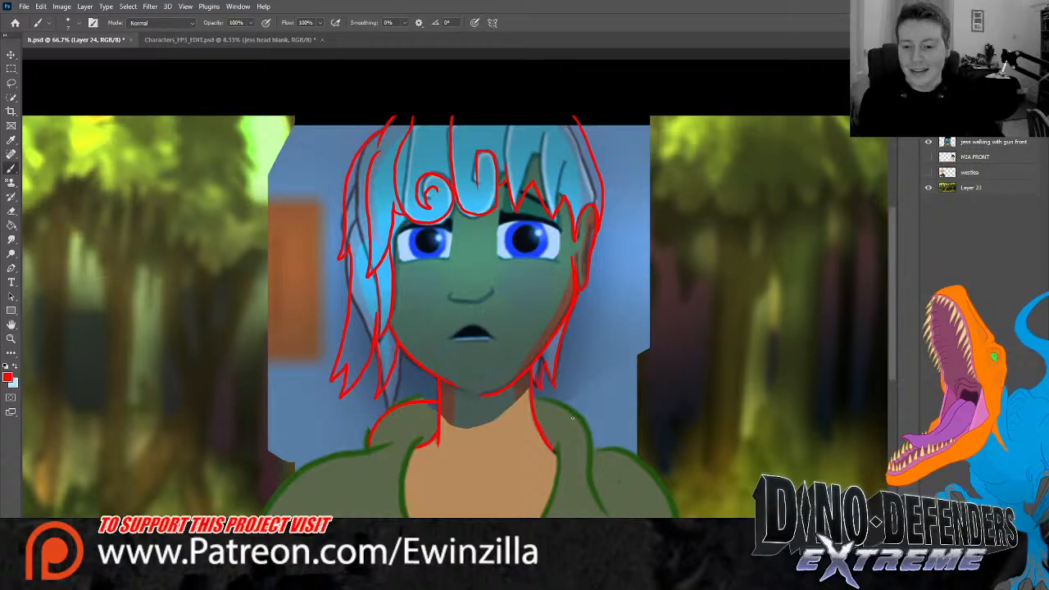
pyautogui.moveTo(533, 401); pyautogui.dragTo(579, 423)
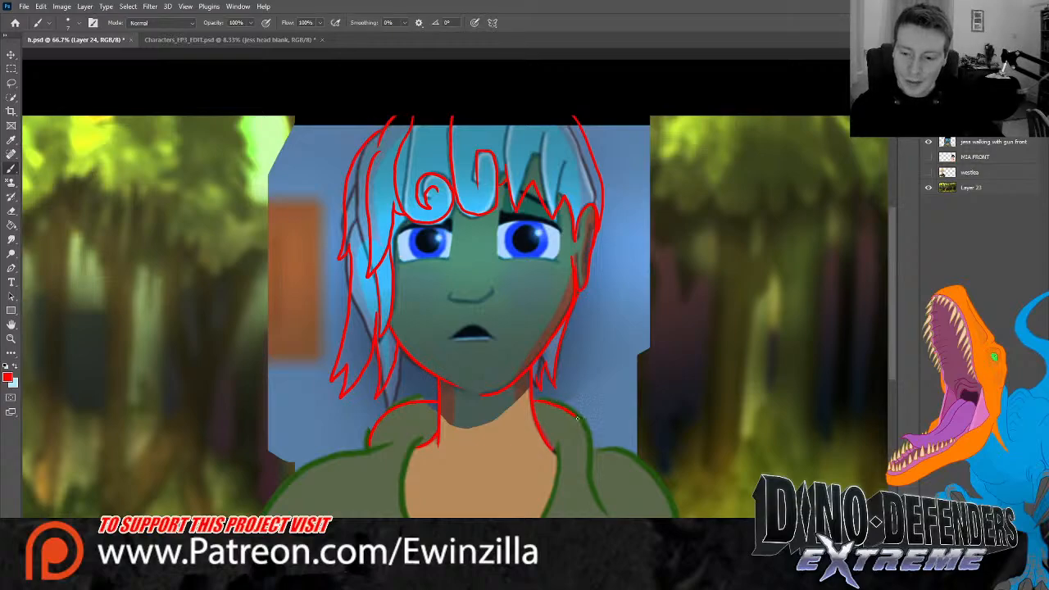
pyautogui.moveTo(579, 423); pyautogui.dragTo(594, 509)
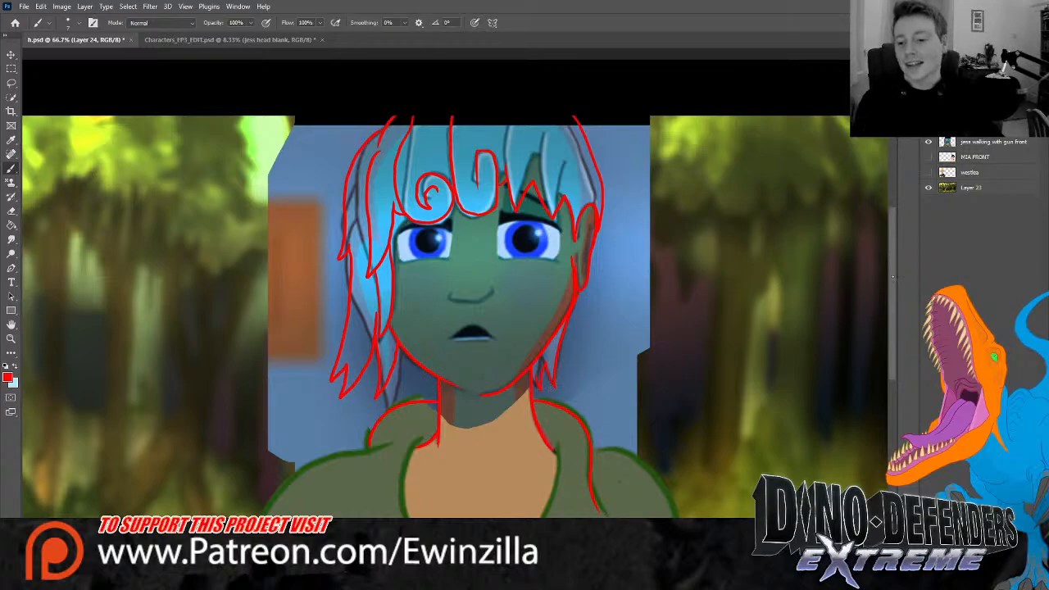
# Trace both sides of the hoodie's neck opening in red from the neck down to the frame's lower edge, redrawing strokes that miss
pyautogui.scroll(-3, 580, 307)
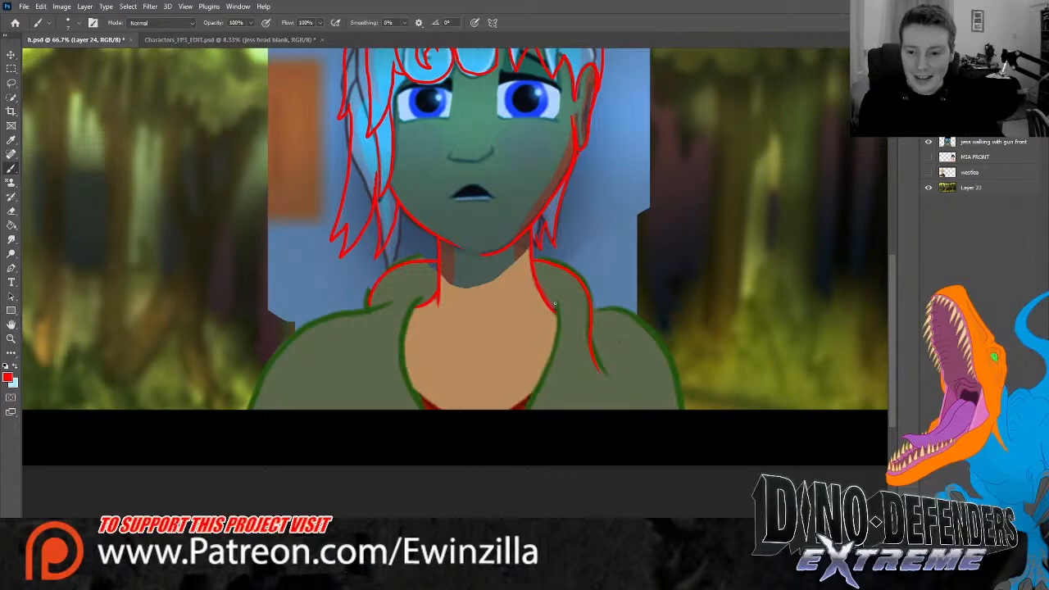
pyautogui.moveTo(559, 315); pyautogui.dragTo(533, 406)
pyautogui.hotkey('ctrl', 'z')
pyautogui.moveTo(559, 313); pyautogui.dragTo(532, 407)
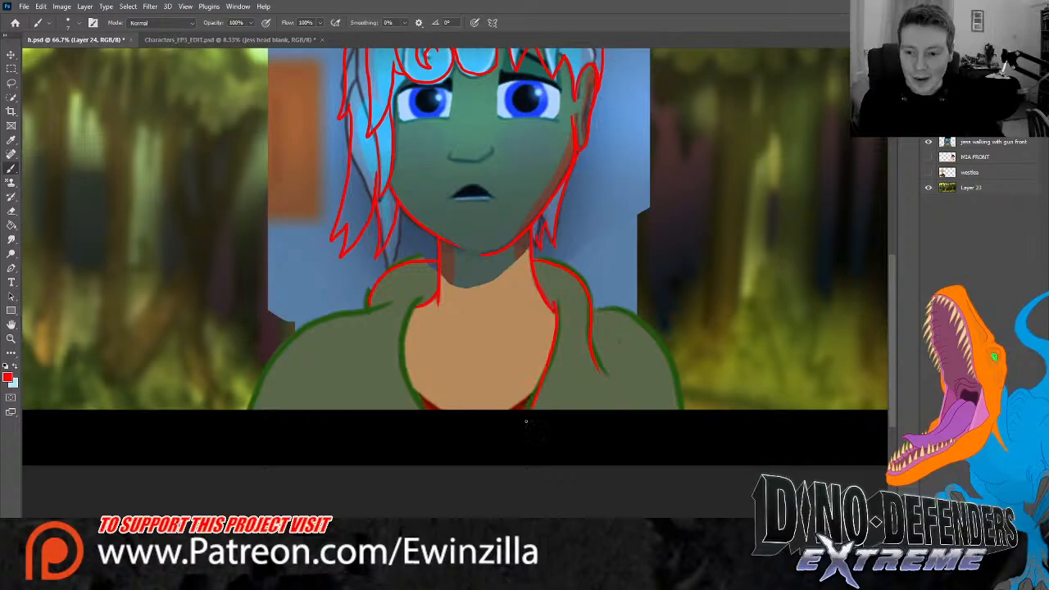
pyautogui.hotkey('ctrl', 'z')
pyautogui.moveTo(557, 304); pyautogui.dragTo(533, 407)
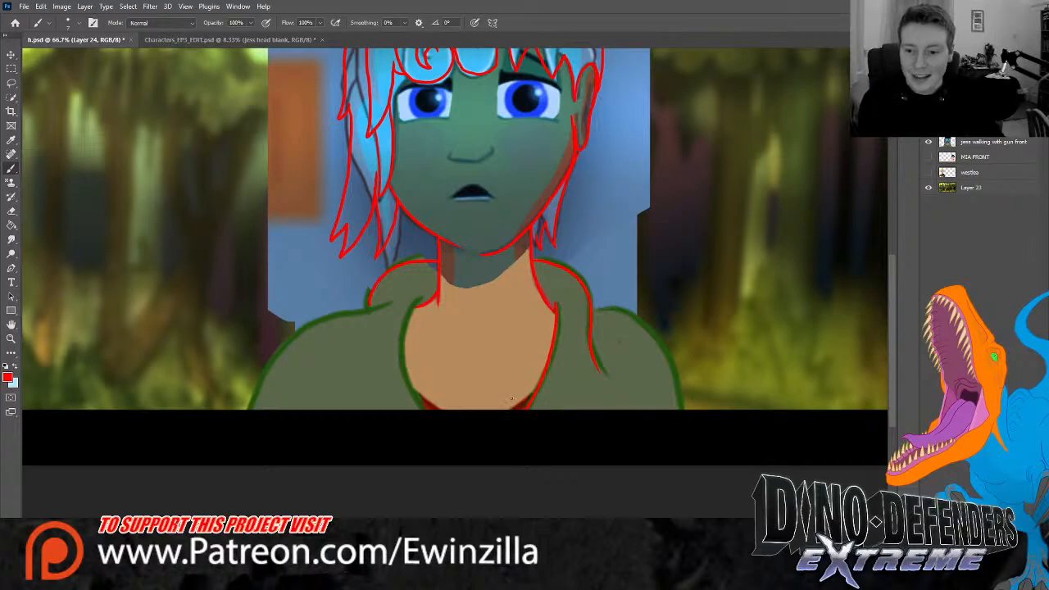
pyautogui.moveTo(420, 300); pyautogui.dragTo(426, 405)
pyautogui.hotkey('ctrl', 'z')
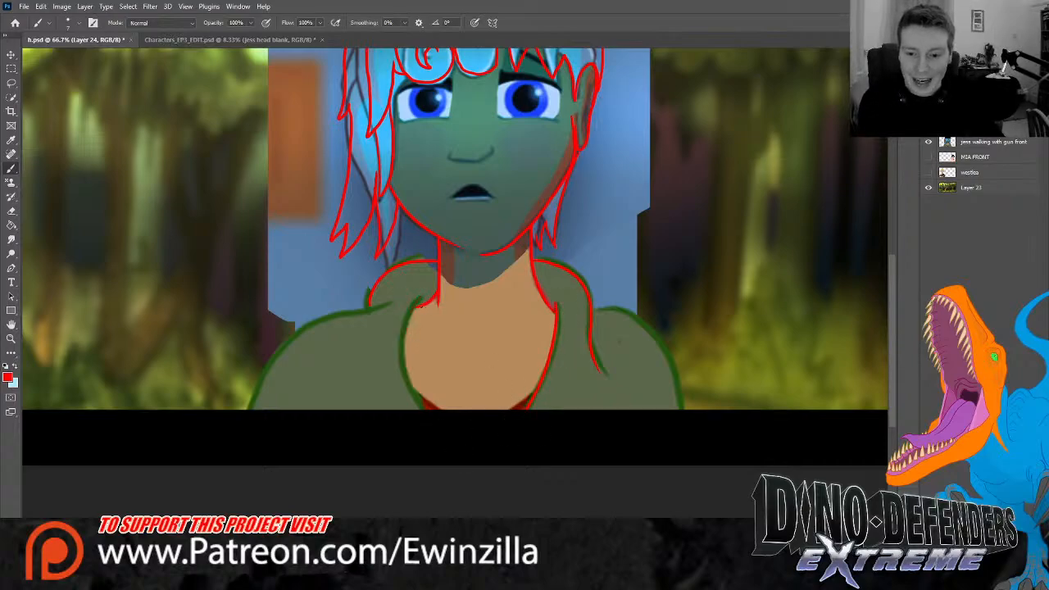
pyautogui.moveTo(418, 301)
pyautogui.mouseDown()
pyautogui.moveTo(410, 328)
pyautogui.moveTo(426, 405)
pyautogui.mouseUp()
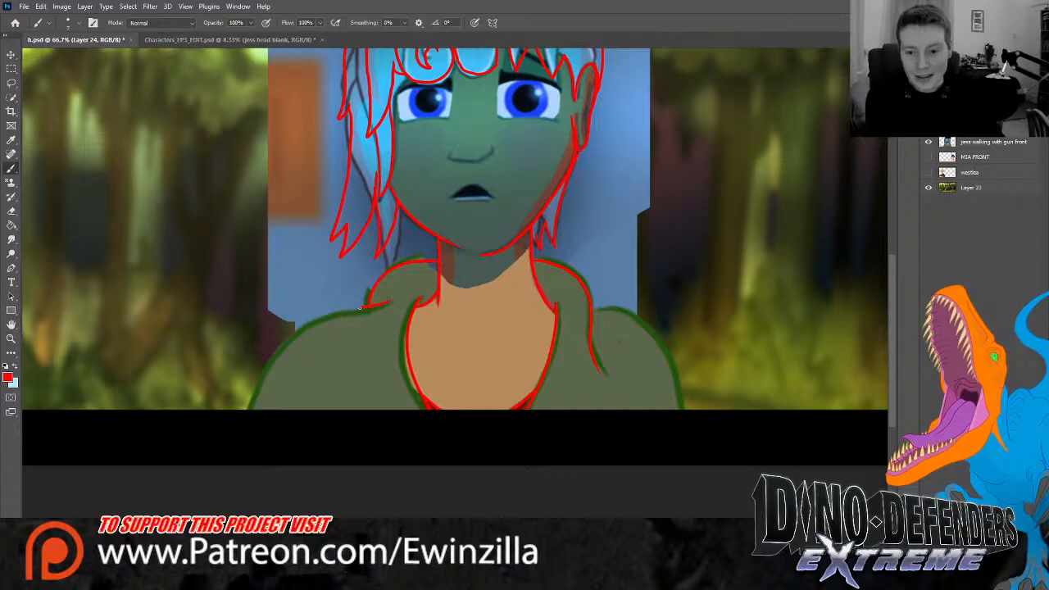
# Trace the shoulder beneath the long hair lock in red from the hood down to the frame's lower edge
pyautogui.moveTo(392, 301)
pyautogui.mouseDown()
pyautogui.moveTo(274, 347)
pyautogui.moveTo(370, 307)
pyautogui.moveTo(313, 323)
pyautogui.moveTo(246, 408)
pyautogui.mouseUp()
pyautogui.hotkey('ctrl', 'z')
pyautogui.hotkey('ctrl', 'z')
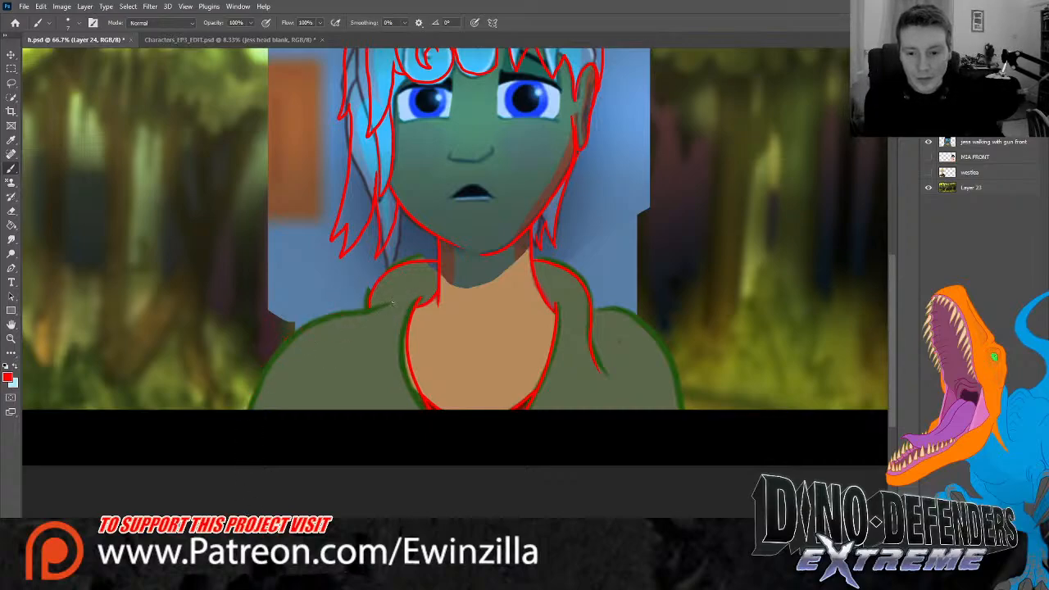
pyautogui.moveTo(394, 301)
pyautogui.mouseDown()
pyautogui.moveTo(341, 311)
pyautogui.moveTo(246, 409)
pyautogui.mouseUp()
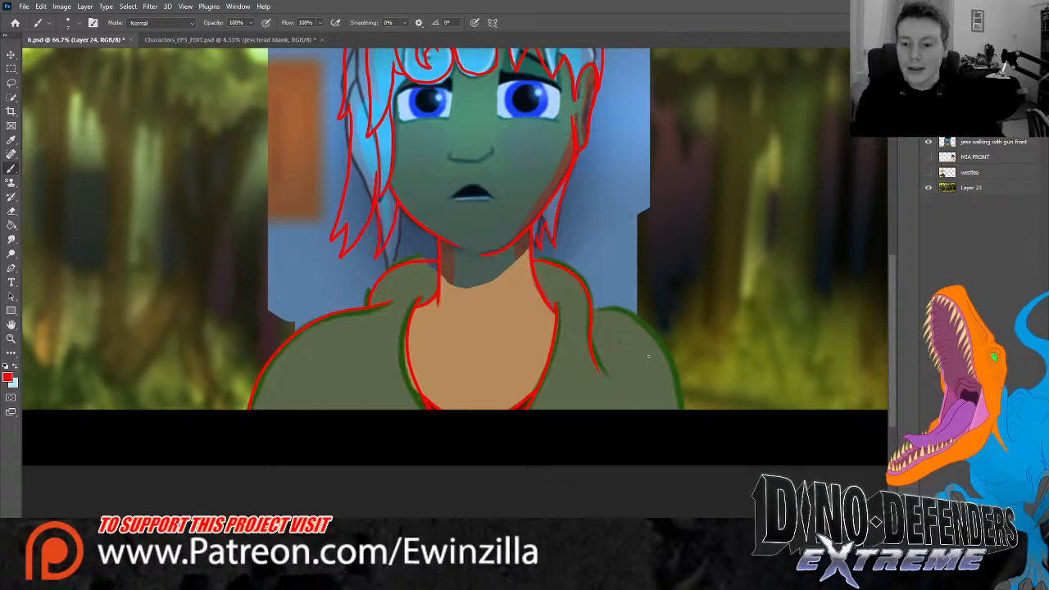
# Trace the opposite shoulder in red from the hood fold to the frame's lower edge, redoing the curve until it follows the green outline
pyautogui.moveTo(592, 308)
pyautogui.mouseDown()
pyautogui.moveTo(646, 329)
pyautogui.moveTo(683, 391)
pyautogui.mouseUp()
pyautogui.hotkey('ctrl', 'z')
pyautogui.hotkey('ctrl', 'z')
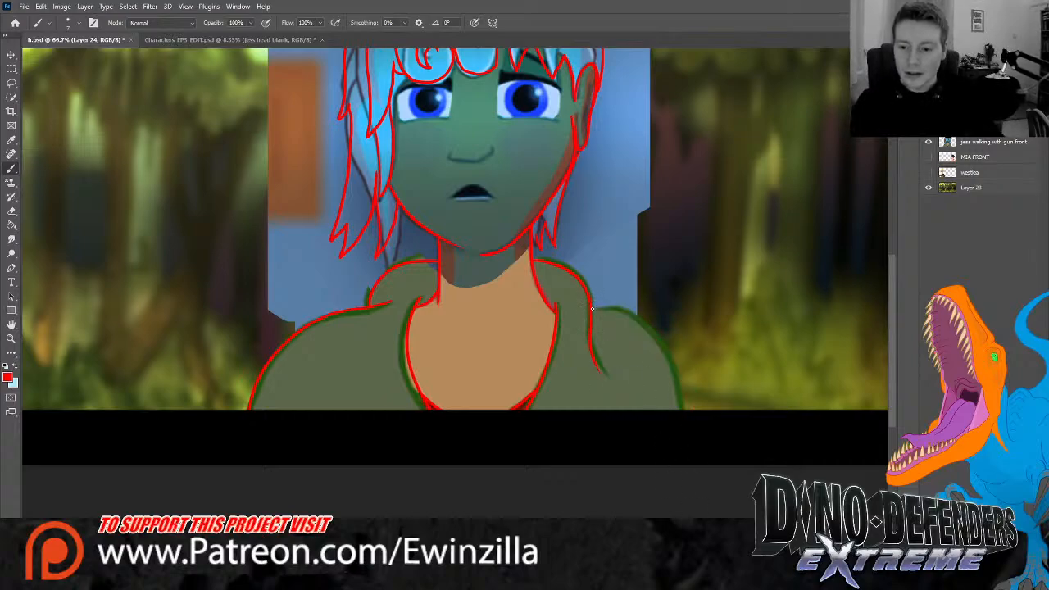
pyautogui.moveTo(592, 307)
pyautogui.mouseDown()
pyautogui.moveTo(619, 307)
pyautogui.moveTo(685, 406)
pyautogui.mouseUp()
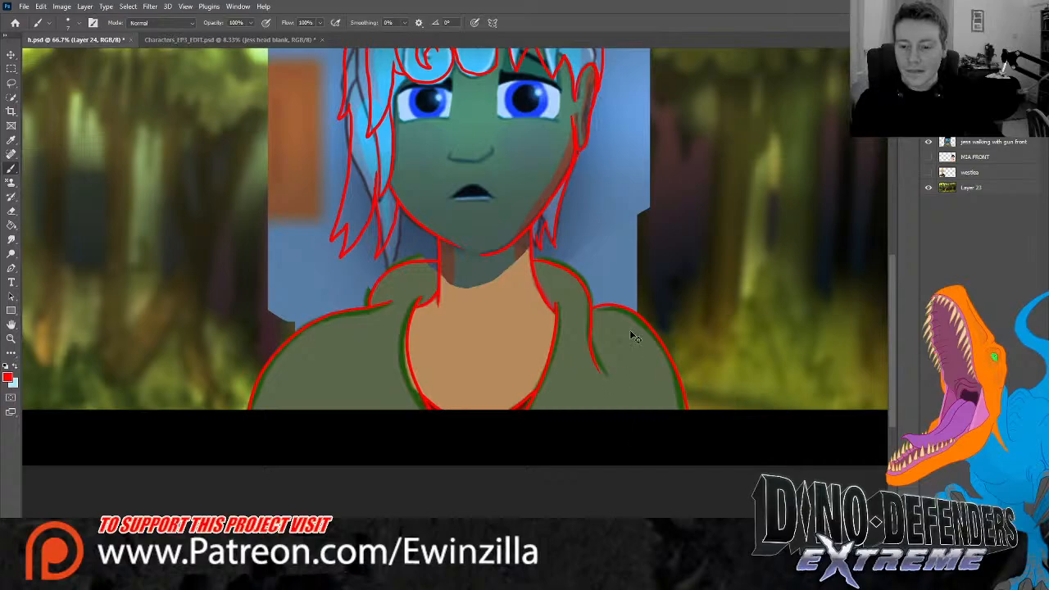
pyautogui.hotkey('ctrl', 'z')
pyautogui.moveTo(592, 307)
pyautogui.mouseDown()
pyautogui.moveTo(645, 318)
pyautogui.moveTo(679, 408)
pyautogui.mouseUp()
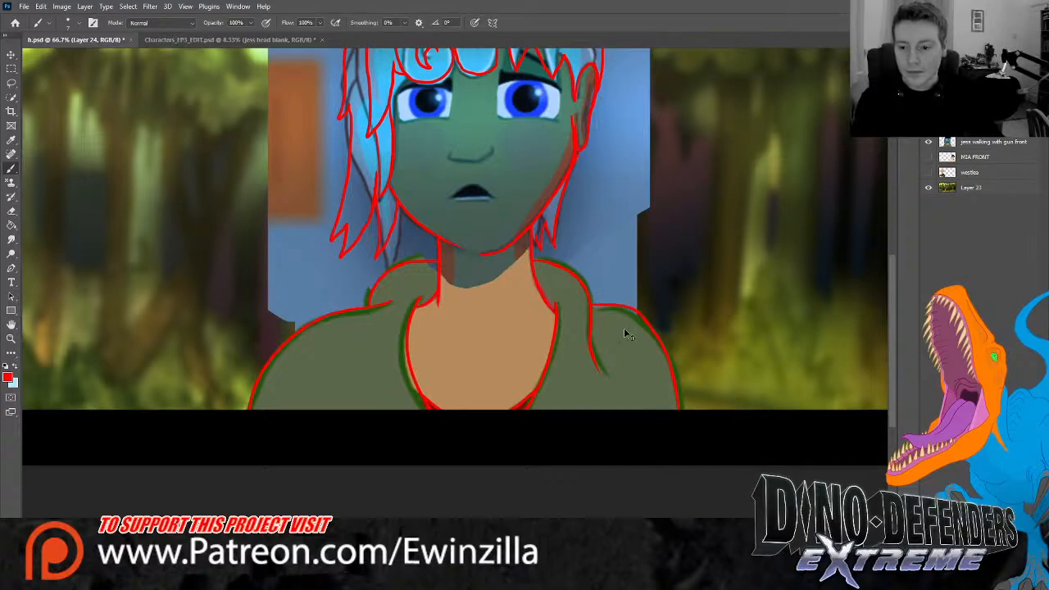
pyautogui.hotkey('ctrl', 'z')
pyautogui.moveTo(592, 306); pyautogui.dragTo(701, 408)
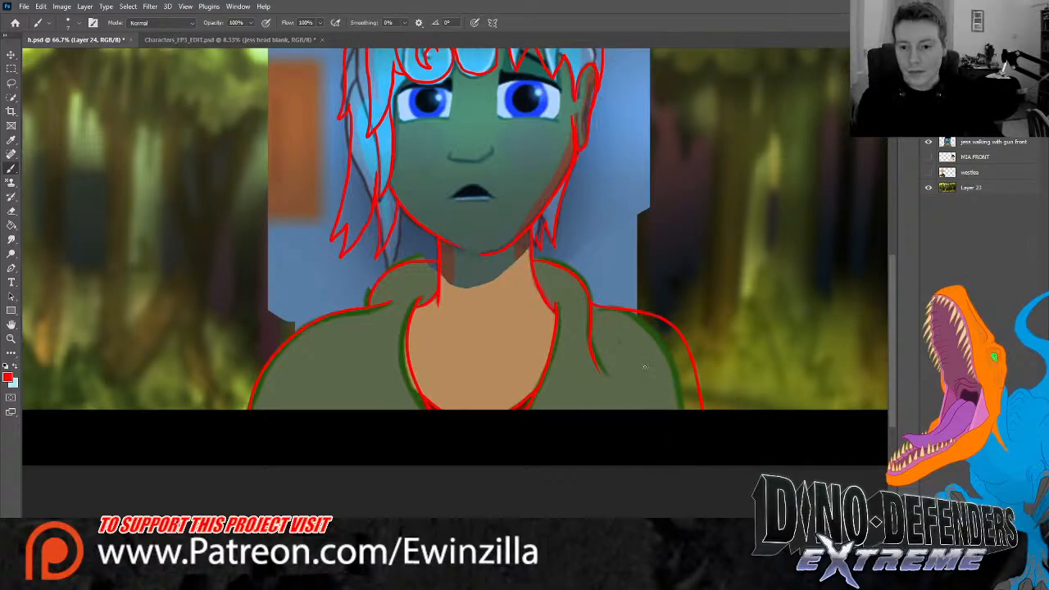
pyautogui.scroll(4, 875, 298)
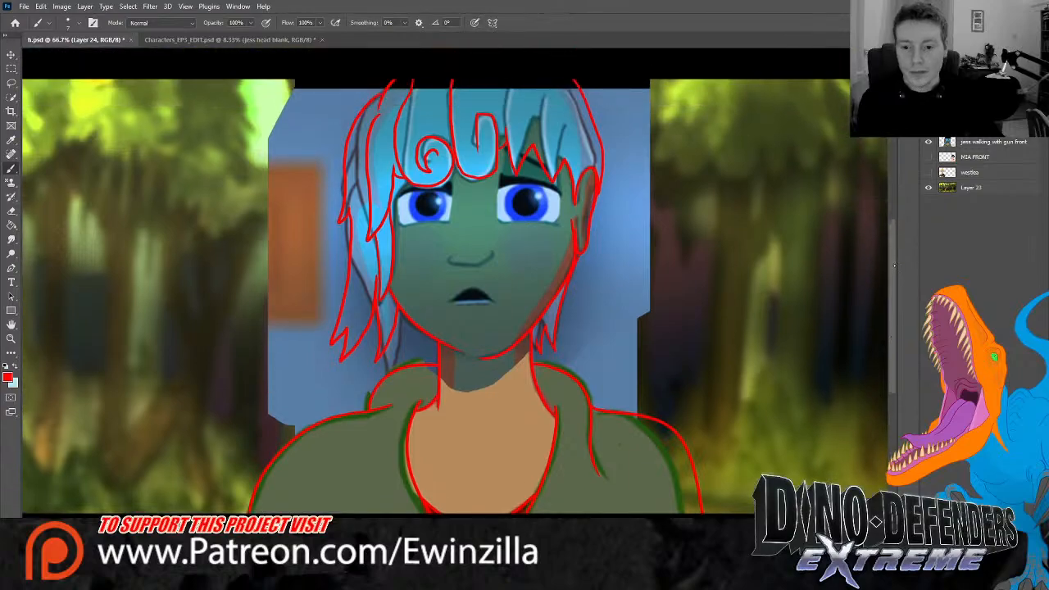
pyautogui.hotkey('ctrl', 'z')
pyautogui.moveTo(655, 430); pyautogui.dragTo(679, 508)
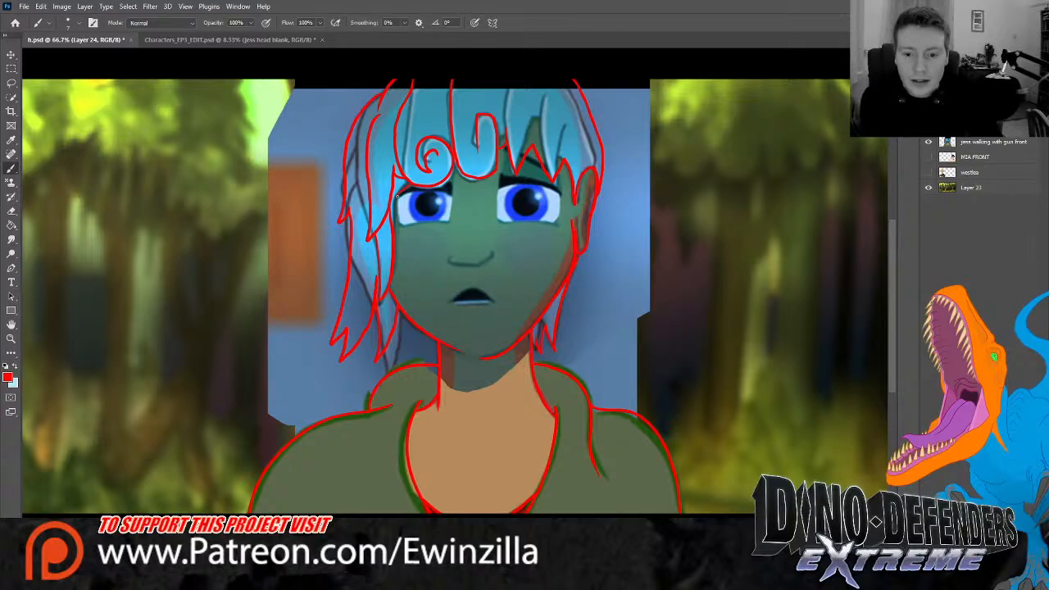
# Outline both eyes in red over the reference face, redoing the first eye's stroke until its shape fits
pyautogui.moveTo(415, 222); pyautogui.dragTo(449, 225)
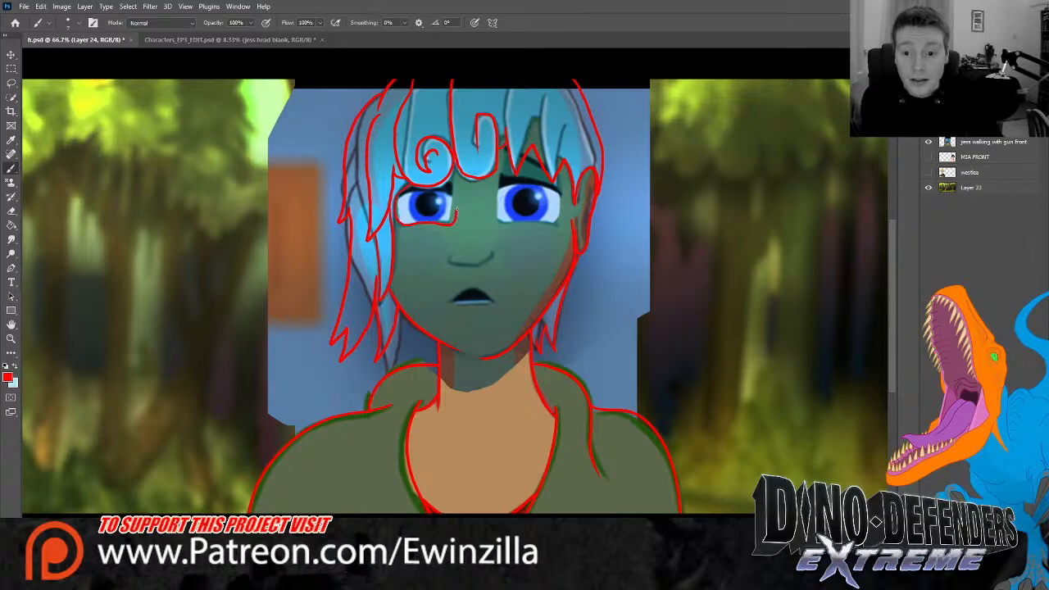
pyautogui.hotkey('ctrl', 'z')
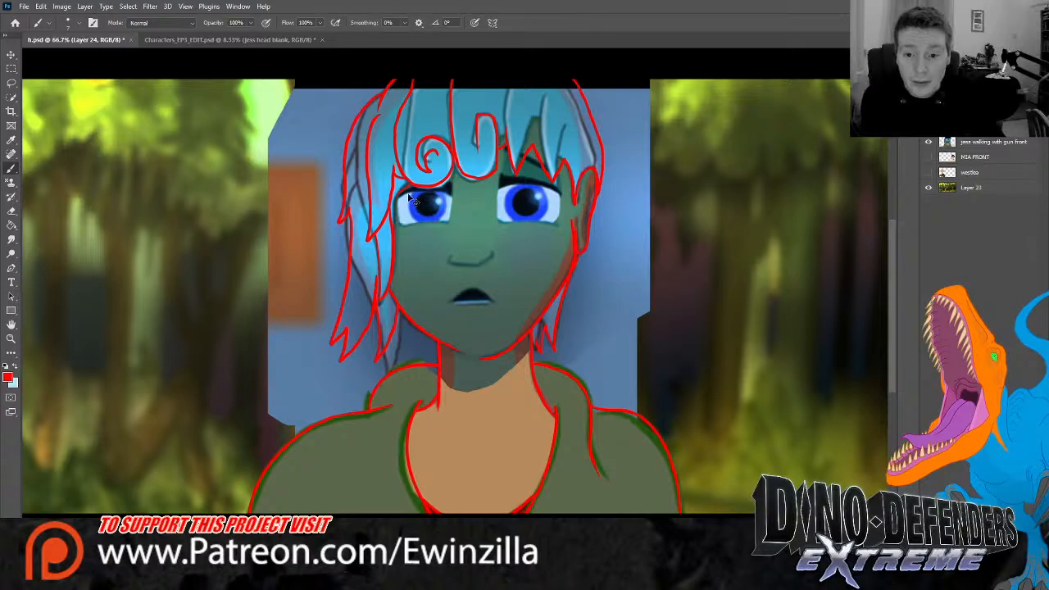
pyautogui.moveTo(395, 226)
pyautogui.mouseDown()
pyautogui.moveTo(451, 223)
pyautogui.moveTo(455, 168)
pyautogui.mouseUp()
pyautogui.hotkey('ctrl', 'z')
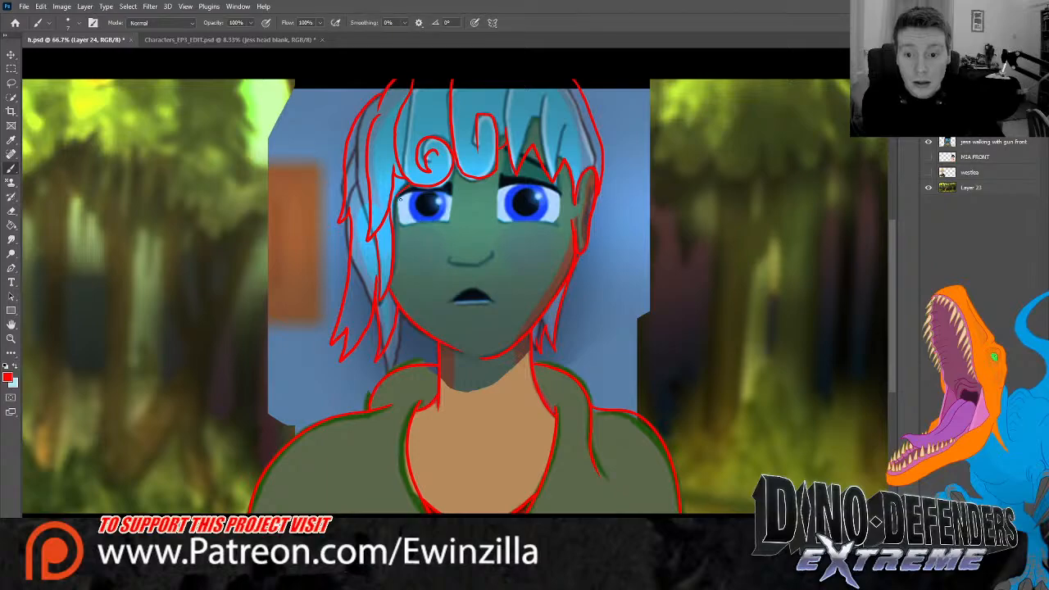
pyautogui.moveTo(394, 199)
pyautogui.mouseDown()
pyautogui.moveTo(416, 230)
pyautogui.moveTo(448, 219)
pyautogui.mouseUp()
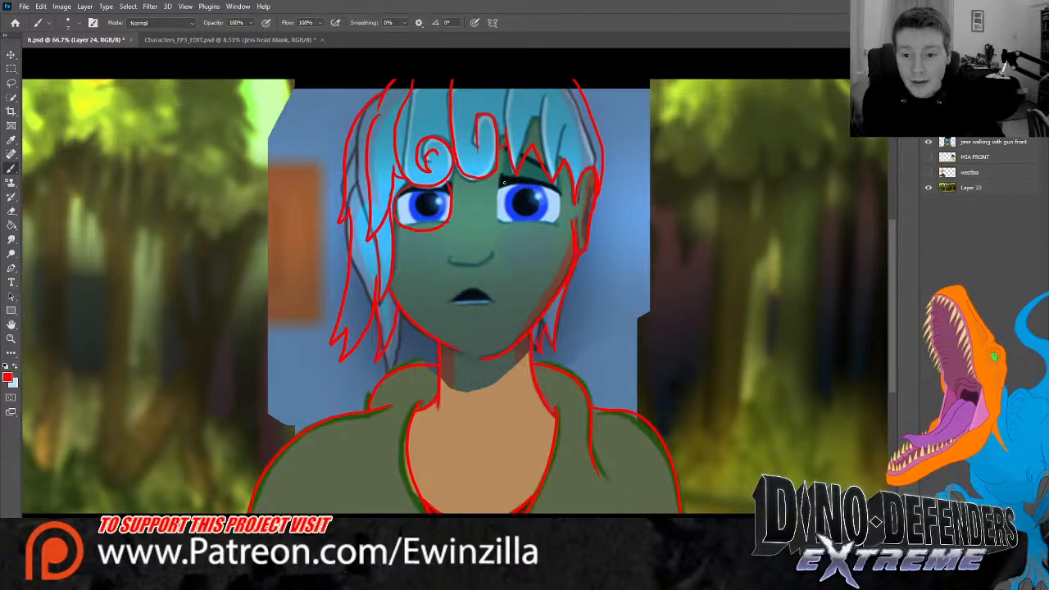
pyautogui.moveTo(503, 182)
pyautogui.mouseDown()
pyautogui.moveTo(496, 205)
pyautogui.moveTo(515, 228)
pyautogui.moveTo(547, 227)
pyautogui.mouseUp()
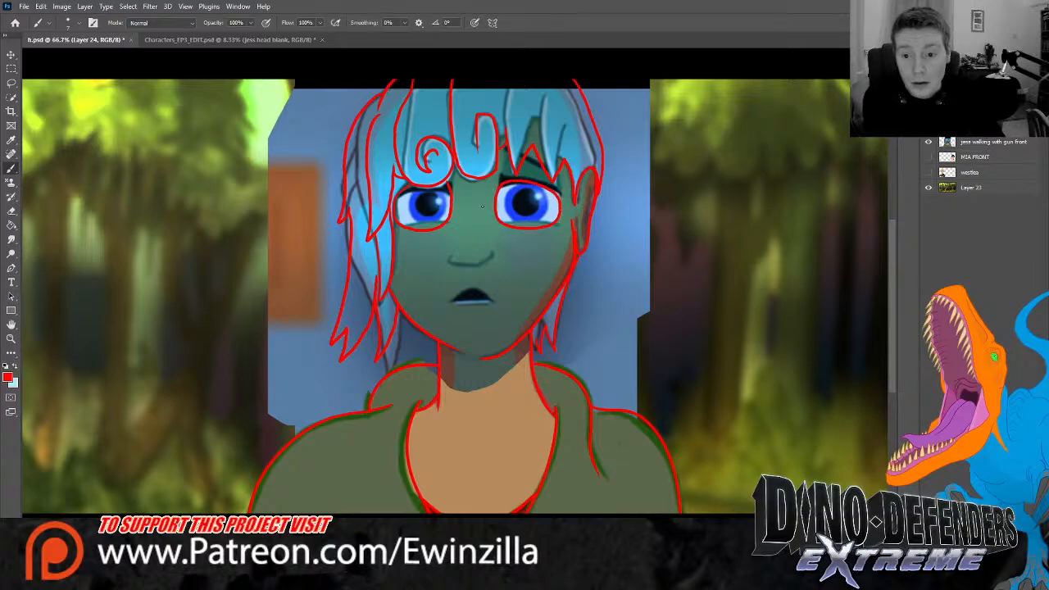
# Trace the underside of the nose in red over the reference face
pyautogui.moveTo(450, 256)
pyautogui.mouseDown()
pyautogui.moveTo(490, 263)
pyautogui.moveTo(476, 265)
pyautogui.mouseUp()
pyautogui.hotkey('ctrl', 'z')
pyautogui.hotkey('ctrl', 'z')
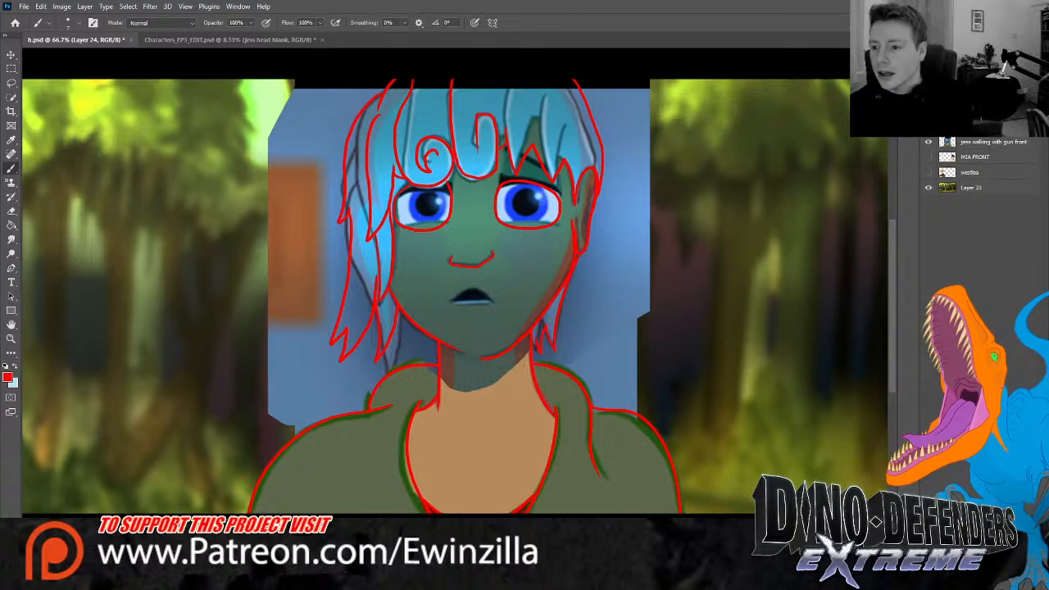
# Replace the enlarged reference with a fresh copy of the "jess walking with gun front" layer from Characters_EP3_EDIT.psd, placed beside the line art
pyautogui.click(994, 143)
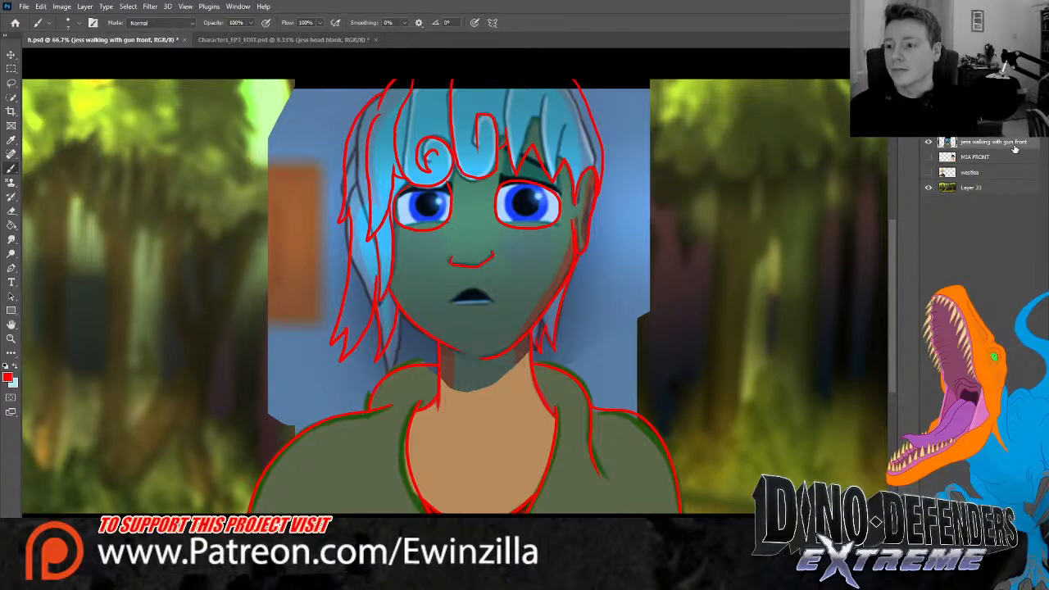
pyautogui.press('Delete')
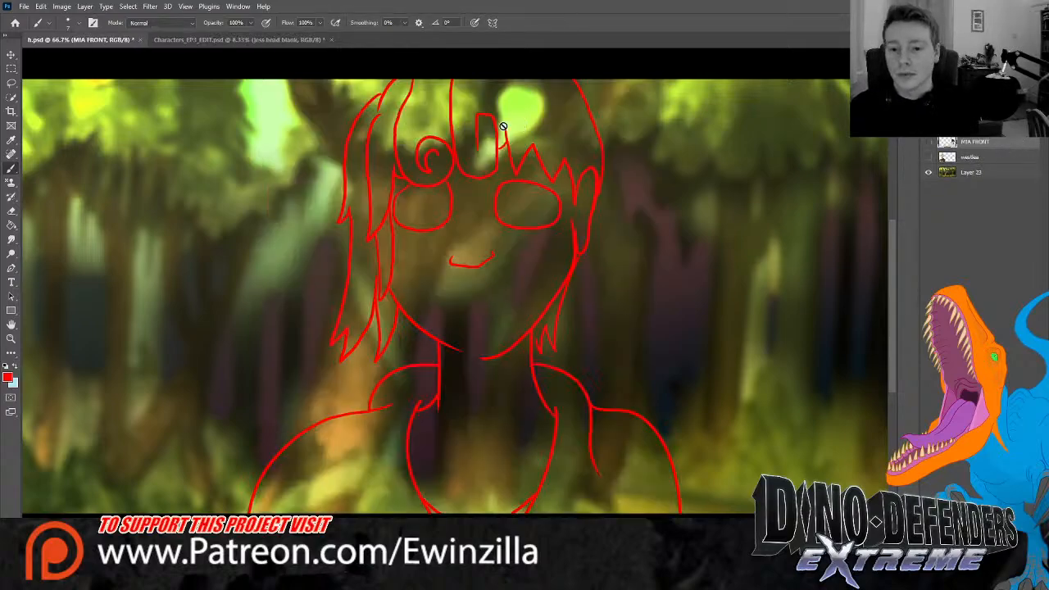
pyautogui.click(237, 40)
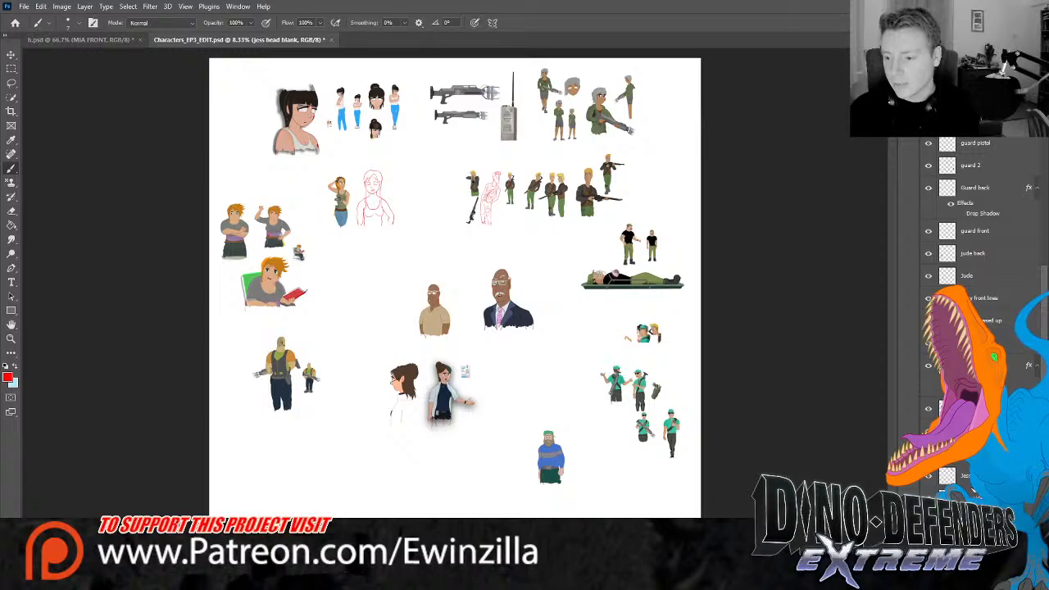
pyautogui.click(971, 431)
pyautogui.click(12, 57)
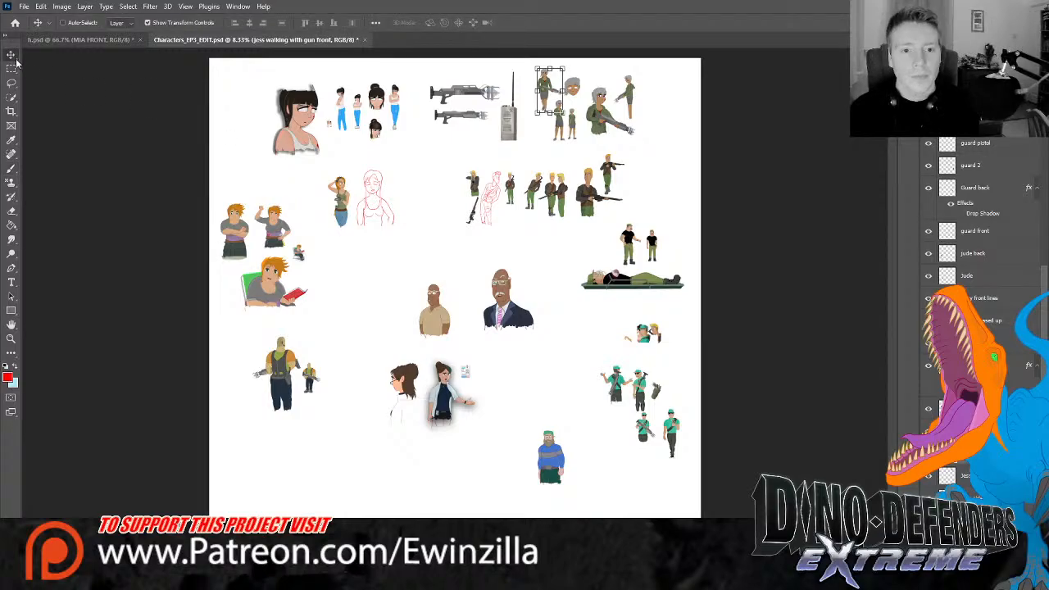
pyautogui.click(84, 45)
pyautogui.moveTo(85, 46); pyautogui.dragTo(172, 304)
# Add a new layer beneath the red lines and sample the reference woman's grey hair colour for the Brush
pyautogui.click(974, 127)
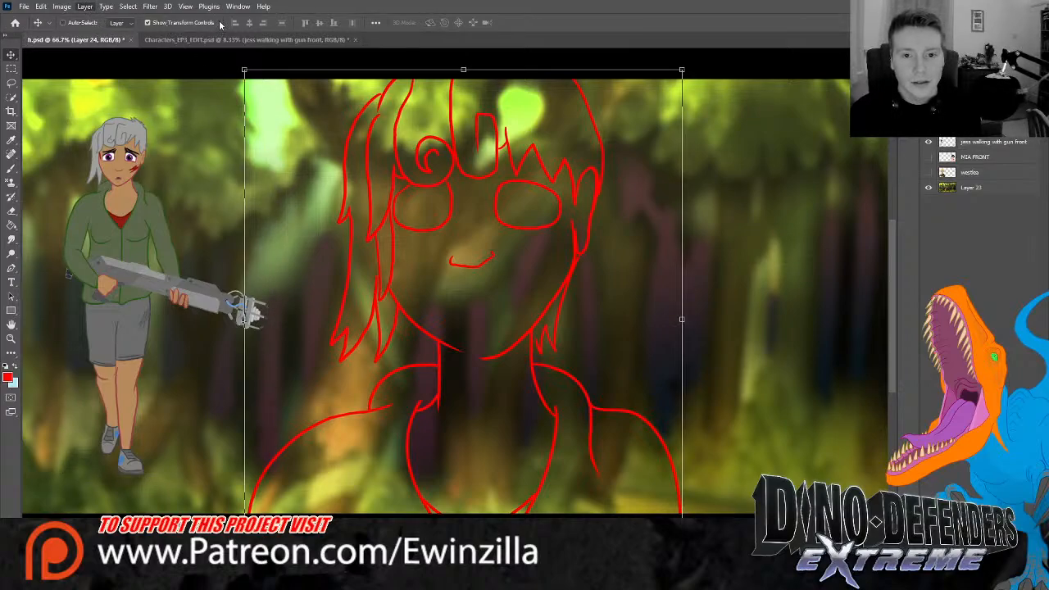
pyautogui.hotkey('ctrl', 'shift', 'alt', 'n')
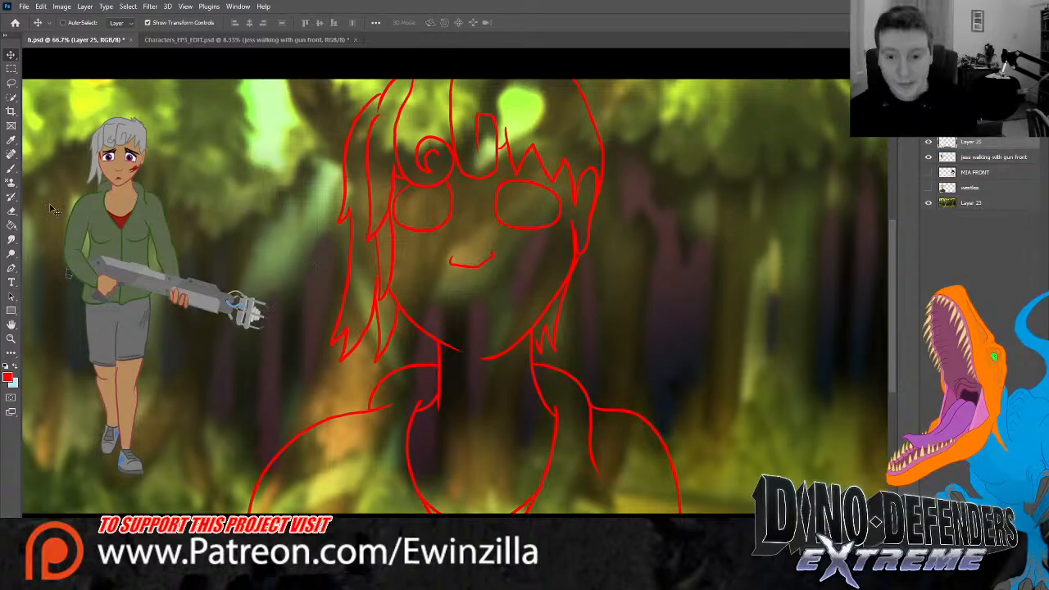
pyautogui.press('i')
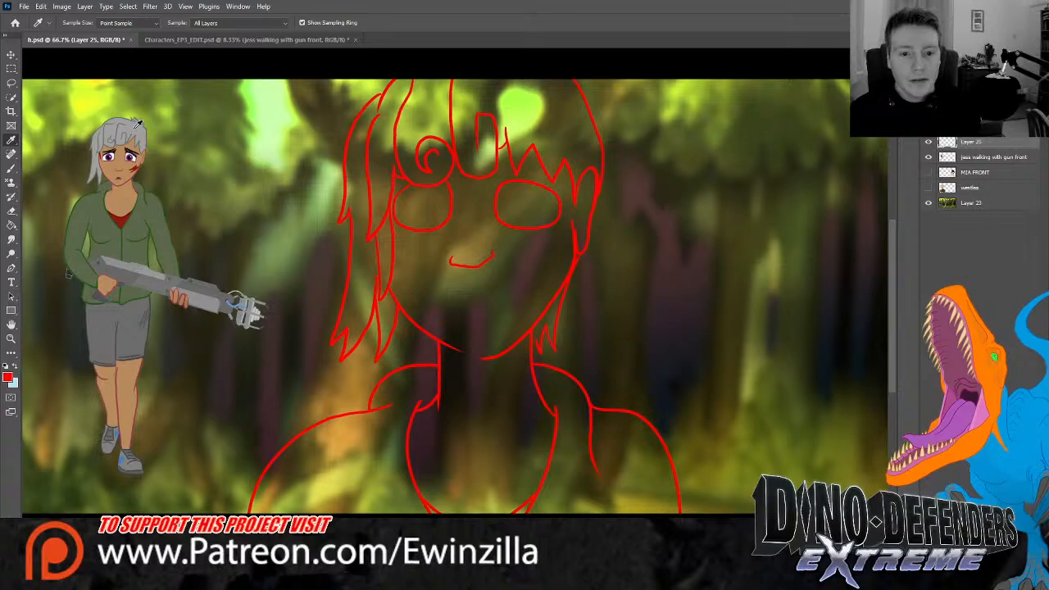
pyautogui.click(138, 125)
pyautogui.click(13, 167)
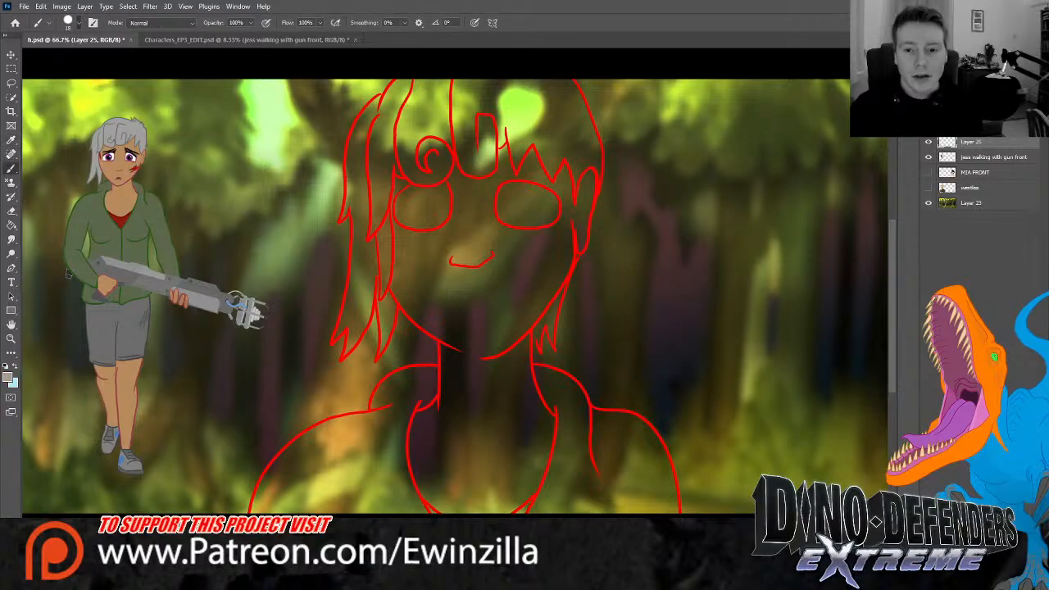
# Paint the long side locks of hair in the sampled grey, keeping within the red outlines
pyautogui.moveTo(374, 147)
pyautogui.mouseDown()
pyautogui.moveTo(391, 94)
pyautogui.moveTo(375, 168)
pyautogui.moveTo(382, 197)
pyautogui.moveTo(389, 178)
pyautogui.moveTo(379, 288)
pyautogui.moveTo(384, 280)
pyautogui.moveTo(392, 305)
pyautogui.moveTo(379, 356)
pyautogui.mouseUp()
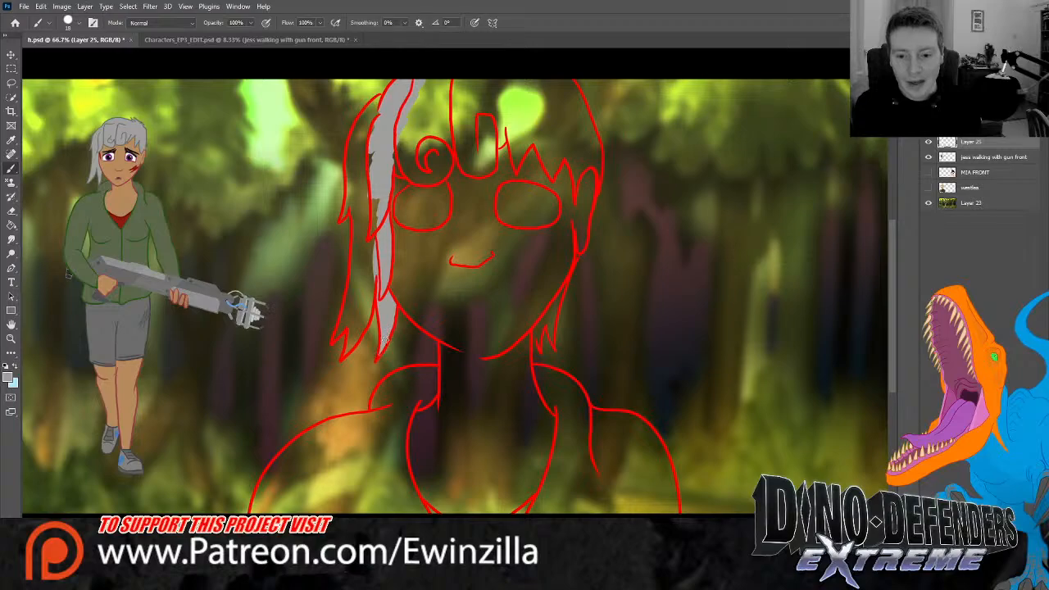
pyautogui.moveTo(376, 274)
pyautogui.mouseDown()
pyautogui.moveTo(367, 308)
pyautogui.moveTo(373, 270)
pyautogui.moveTo(335, 336)
pyautogui.moveTo(355, 310)
pyautogui.moveTo(344, 354)
pyautogui.moveTo(365, 315)
pyautogui.moveTo(351, 328)
pyautogui.moveTo(352, 289)
pyautogui.moveTo(348, 309)
pyautogui.moveTo(369, 293)
pyautogui.moveTo(378, 188)
pyautogui.moveTo(354, 269)
pyautogui.moveTo(350, 204)
pyautogui.moveTo(342, 218)
pyautogui.moveTo(351, 183)
pyautogui.moveTo(355, 229)
pyautogui.moveTo(358, 176)
pyautogui.moveTo(378, 126)
pyautogui.moveTo(349, 183)
pyautogui.moveTo(347, 157)
pyautogui.moveTo(379, 99)
pyautogui.moveTo(363, 139)
pyautogui.mouseUp()
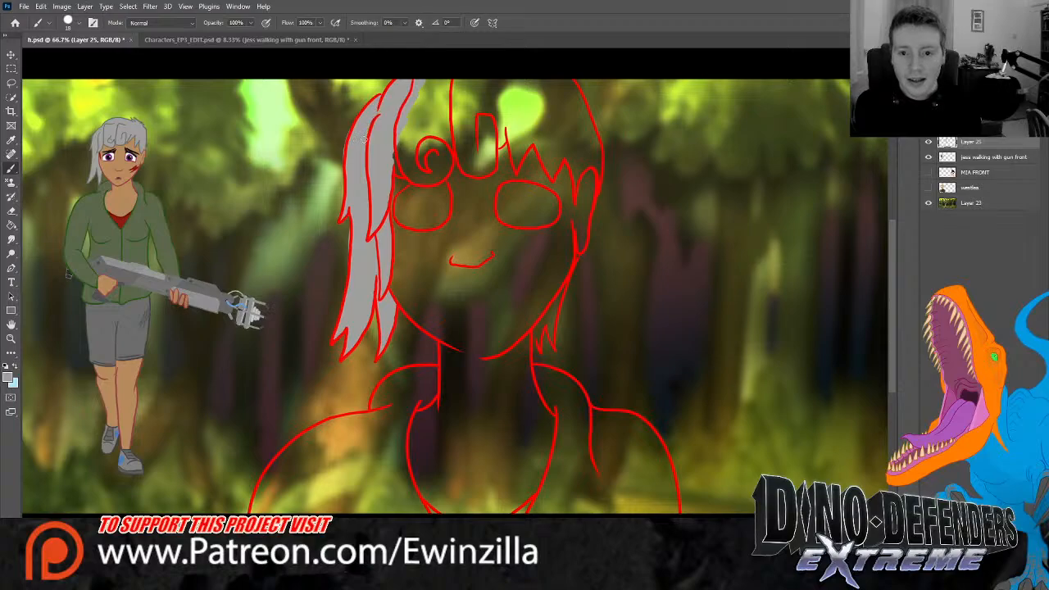
pyautogui.click(10, 239)
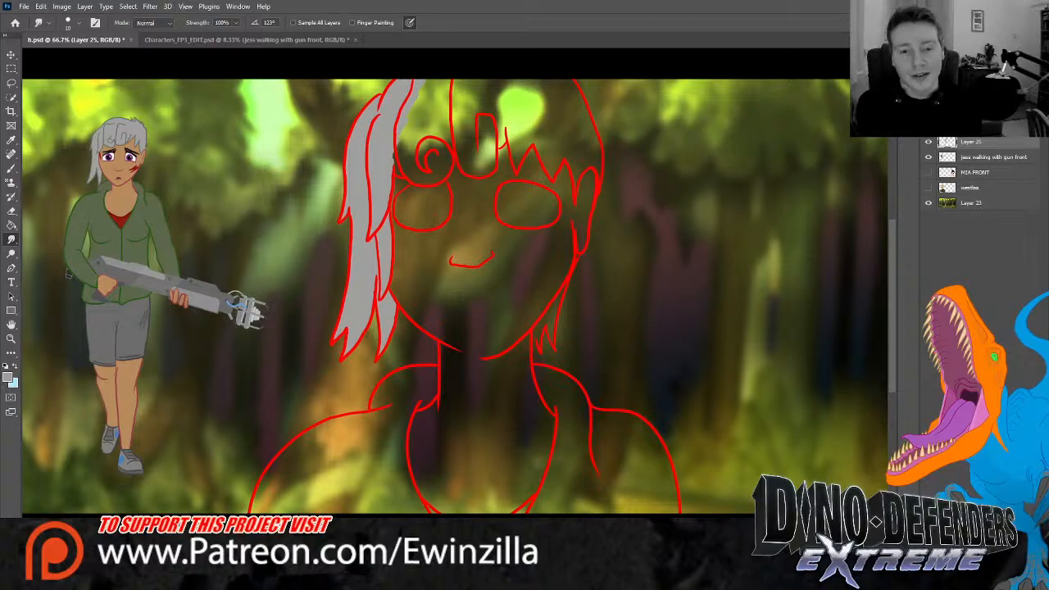
pyautogui.press('b')
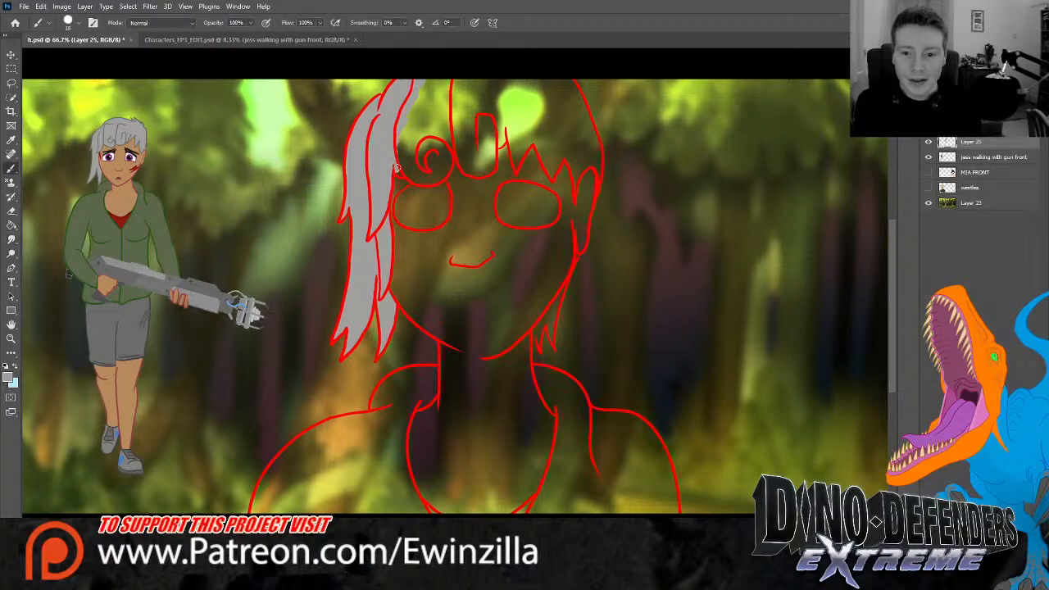
# Fill the forehead curl, jagged fringe and crown of the hair with the same grey
pyautogui.moveTo(397, 168)
pyautogui.mouseDown()
pyautogui.moveTo(443, 174)
pyautogui.moveTo(455, 153)
pyautogui.moveTo(491, 167)
pyautogui.moveTo(492, 146)
pyautogui.moveTo(511, 129)
pyautogui.moveTo(516, 169)
pyautogui.moveTo(509, 136)
pyautogui.mouseUp()
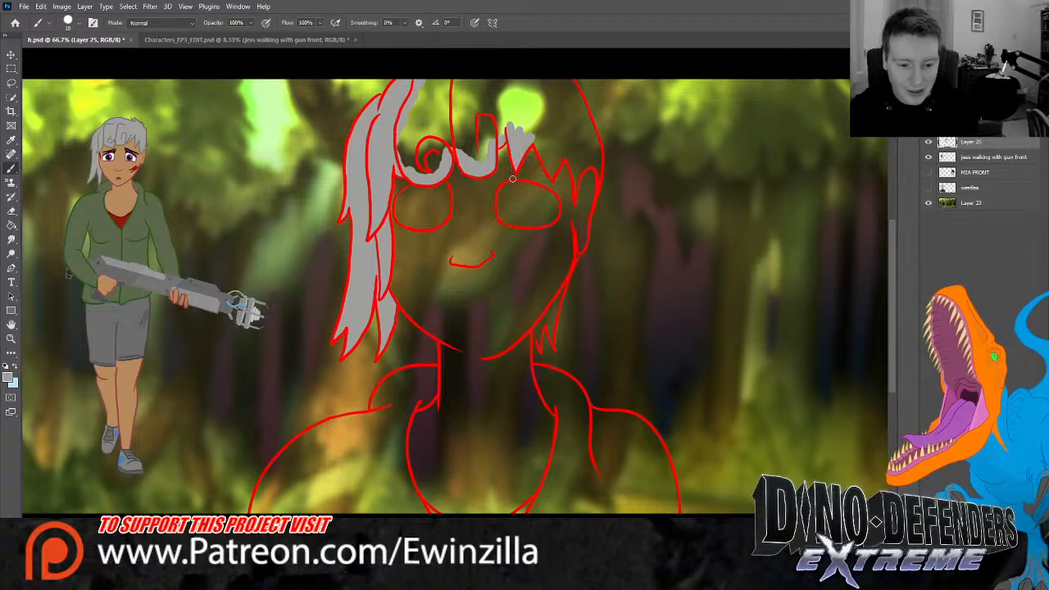
pyautogui.moveTo(540, 145)
pyautogui.mouseDown()
pyautogui.moveTo(551, 172)
pyautogui.moveTo(559, 140)
pyautogui.moveTo(574, 147)
pyautogui.moveTo(575, 198)
pyautogui.moveTo(589, 164)
pyautogui.moveTo(597, 174)
pyautogui.moveTo(599, 152)
pyautogui.moveTo(572, 88)
pyautogui.moveTo(586, 115)
pyautogui.mouseUp()
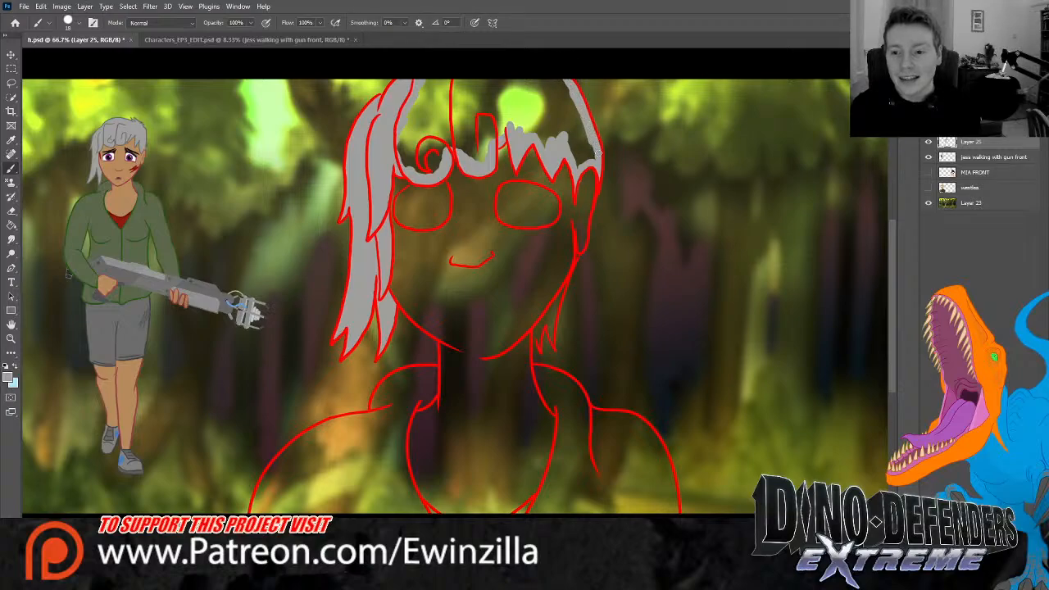
pyautogui.moveTo(599, 153)
pyautogui.mouseDown()
pyautogui.moveTo(572, 141)
pyautogui.moveTo(565, 92)
pyautogui.moveTo(558, 123)
pyautogui.moveTo(543, 64)
pyautogui.moveTo(538, 135)
pyautogui.moveTo(546, 123)
pyautogui.mouseUp()
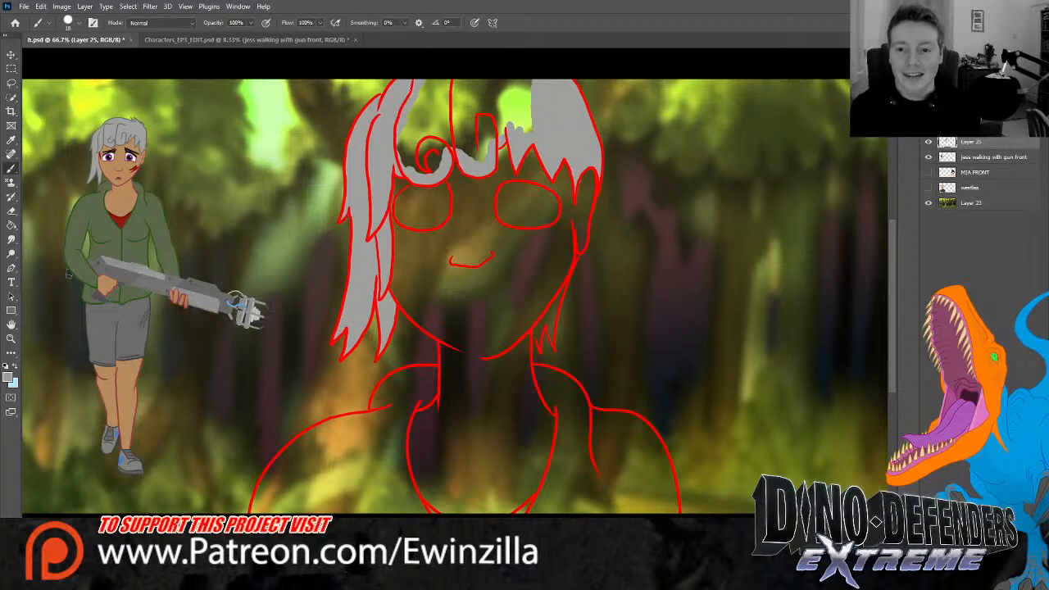
pyautogui.moveTo(394, 137)
pyautogui.mouseDown()
pyautogui.moveTo(411, 162)
pyautogui.moveTo(426, 132)
pyautogui.moveTo(442, 166)
pyautogui.moveTo(461, 107)
pyautogui.moveTo(482, 157)
pyautogui.moveTo(523, 95)
pyautogui.moveTo(506, 130)
pyautogui.moveTo(535, 118)
pyautogui.moveTo(529, 133)
pyautogui.moveTo(494, 119)
pyautogui.moveTo(488, 102)
pyautogui.moveTo(538, 87)
pyautogui.moveTo(530, 76)
pyautogui.moveTo(402, 133)
pyautogui.moveTo(447, 62)
pyautogui.moveTo(461, 70)
pyautogui.moveTo(460, 90)
pyautogui.moveTo(498, 92)
pyautogui.mouseUp()
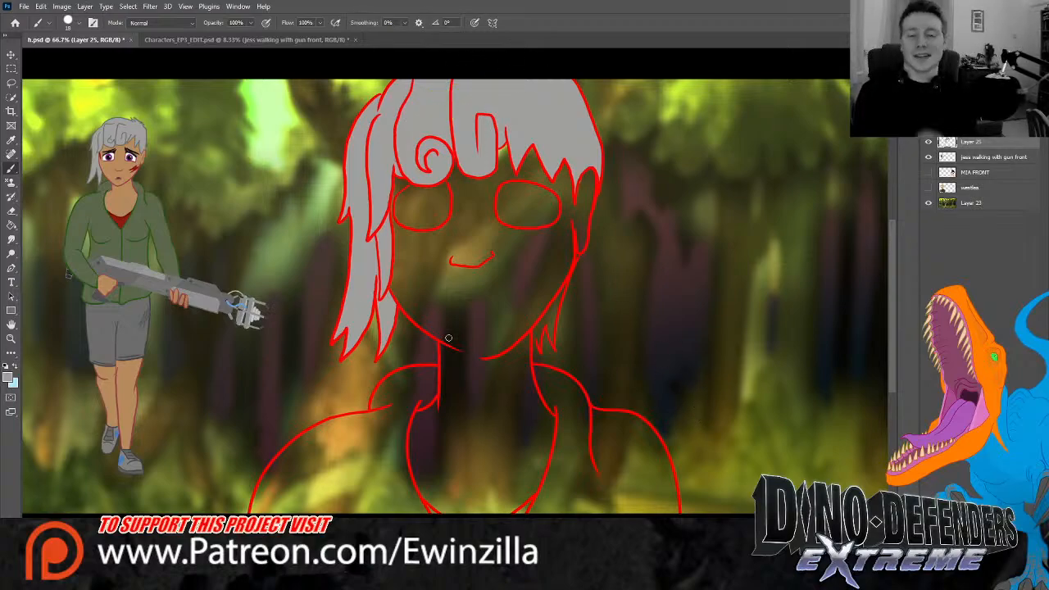
# Sample the reference woman's skin tone and, with a smaller brush, paint inside the cheek and jaw outline on the long-haired side
pyautogui.press('i')
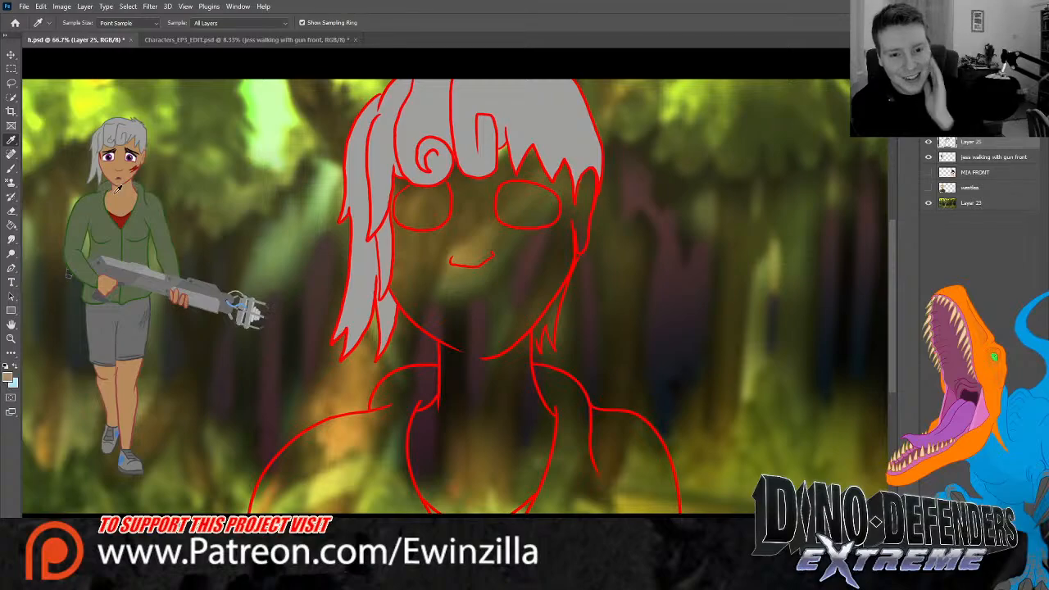
pyautogui.press('b')
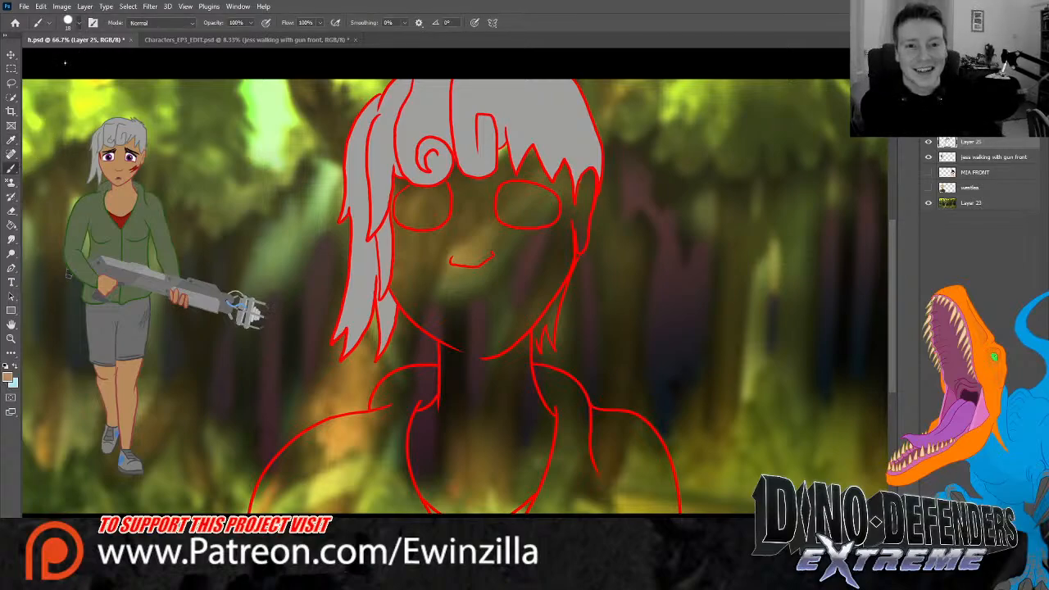
pyautogui.press('[')
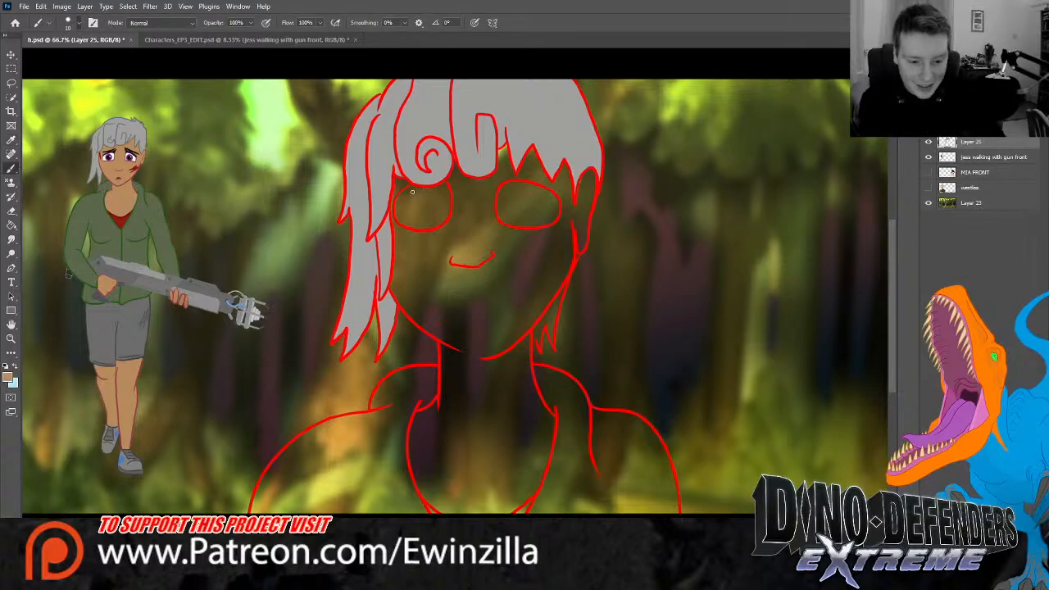
pyautogui.moveTo(397, 181); pyautogui.dragTo(396, 188)
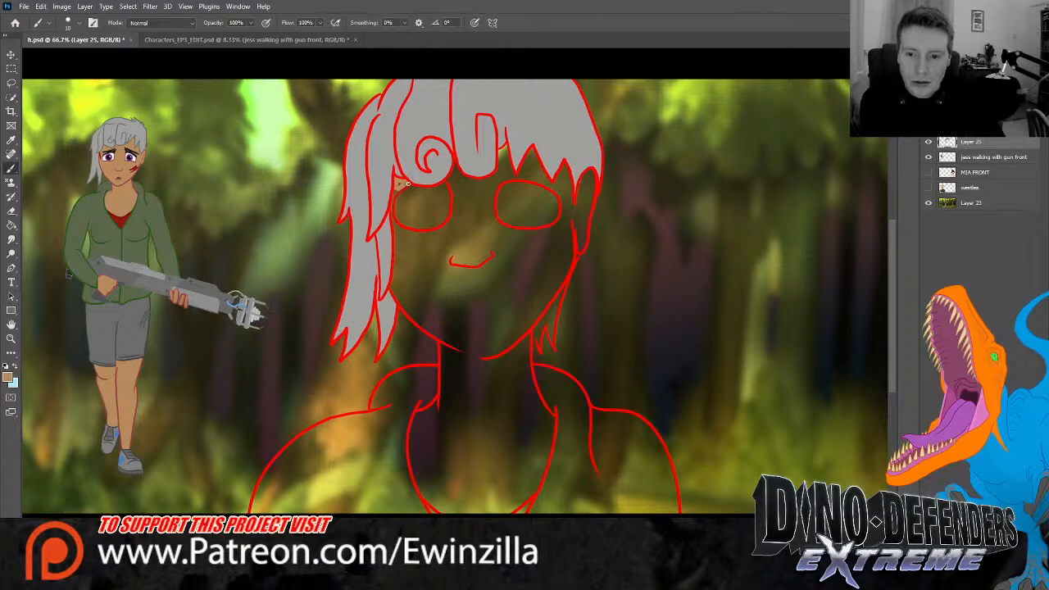
pyautogui.moveTo(407, 184); pyautogui.dragTo(402, 185)
pyautogui.moveTo(395, 228)
pyautogui.mouseDown()
pyautogui.moveTo(391, 285)
pyautogui.moveTo(433, 335)
pyautogui.mouseUp()
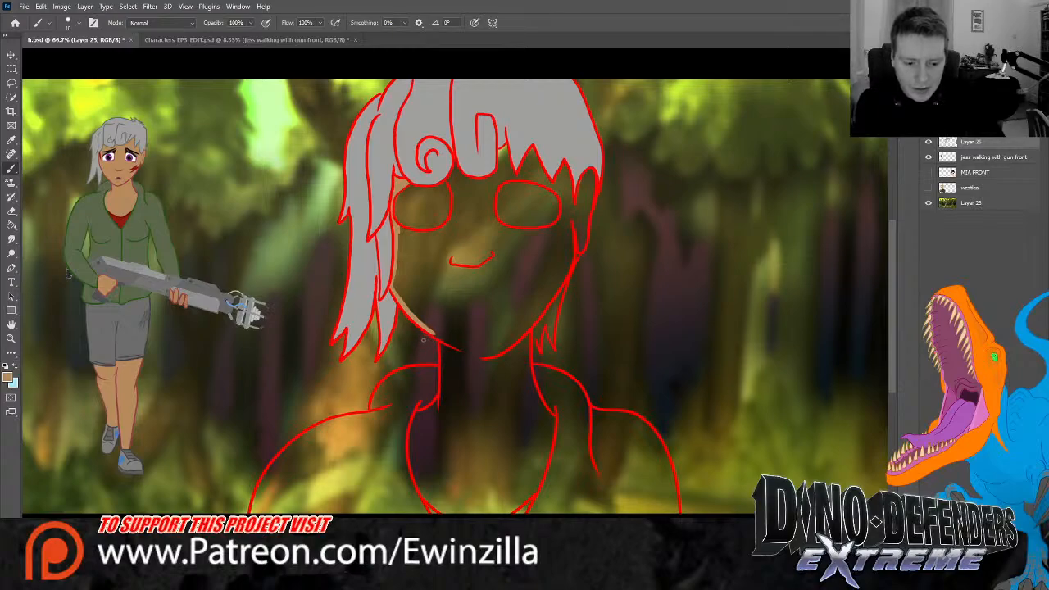
pyautogui.moveTo(441, 334); pyautogui.dragTo(439, 346)
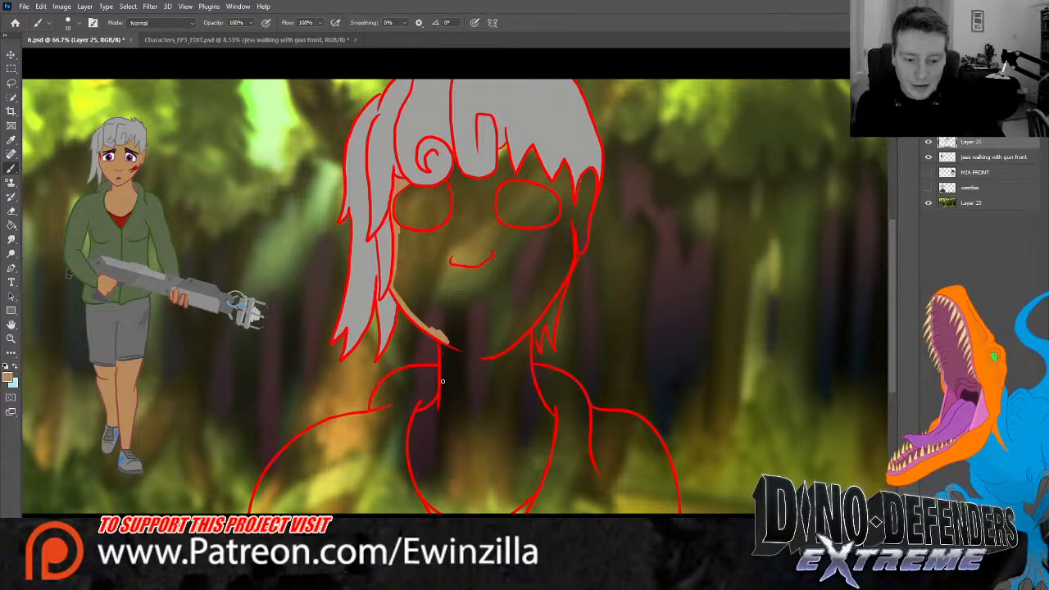
# Paint a skin-tone border along both sides of the neck and the open neckline, and colour the ear
pyautogui.moveTo(449, 383)
pyautogui.mouseDown()
pyautogui.moveTo(443, 361)
pyautogui.moveTo(443, 400)
pyautogui.mouseUp()
pyautogui.moveTo(444, 381)
pyautogui.mouseDown()
pyautogui.moveTo(441, 415)
pyautogui.moveTo(412, 416)
pyautogui.moveTo(434, 416)
pyautogui.moveTo(410, 443)
pyautogui.moveTo(422, 496)
pyautogui.moveTo(432, 505)
pyautogui.moveTo(445, 488)
pyautogui.moveTo(415, 459)
pyautogui.moveTo(424, 478)
pyautogui.moveTo(428, 459)
pyautogui.moveTo(443, 496)
pyautogui.mouseUp()
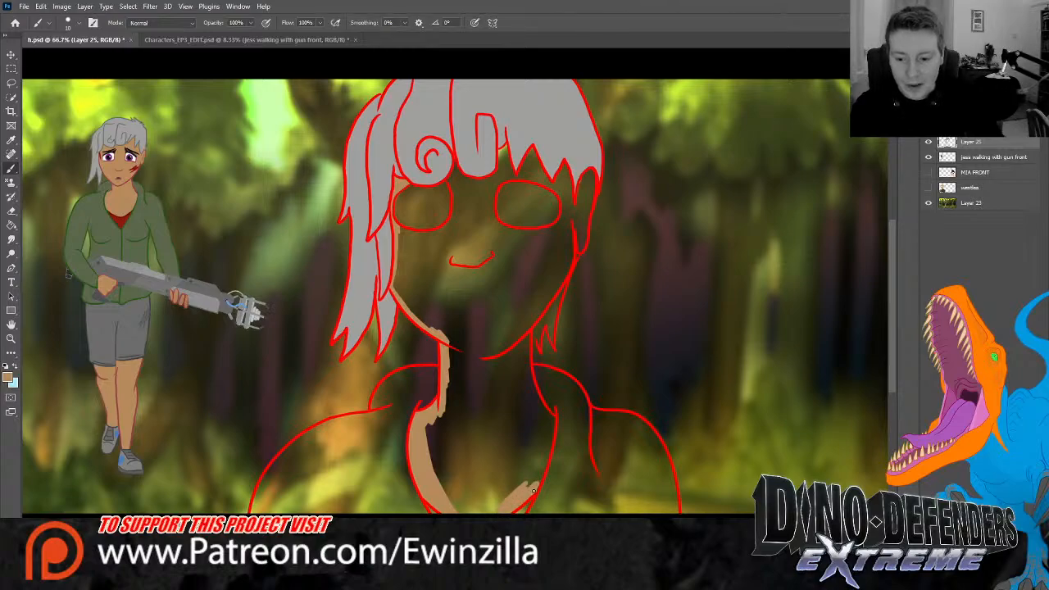
pyautogui.moveTo(526, 489)
pyautogui.mouseDown()
pyautogui.moveTo(551, 437)
pyautogui.moveTo(544, 413)
pyautogui.moveTo(553, 420)
pyautogui.moveTo(529, 334)
pyautogui.mouseUp()
pyautogui.moveTo(572, 228)
pyautogui.mouseDown()
pyautogui.moveTo(574, 246)
pyautogui.moveTo(589, 172)
pyautogui.moveTo(584, 213)
pyautogui.mouseUp()
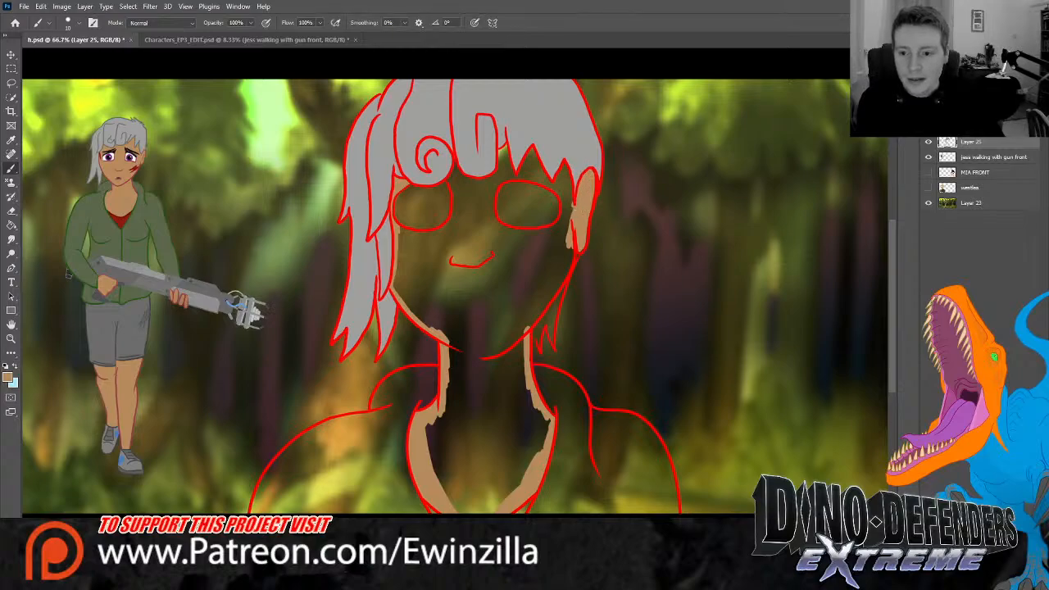
# Paint skin tone beneath the fringe, around both eye outlines, across the brow gap and down the remaining cheek edge
pyautogui.moveTo(494, 180)
pyautogui.mouseDown()
pyautogui.moveTo(558, 189)
pyautogui.moveTo(562, 218)
pyautogui.moveTo(573, 202)
pyautogui.moveTo(566, 182)
pyautogui.mouseUp()
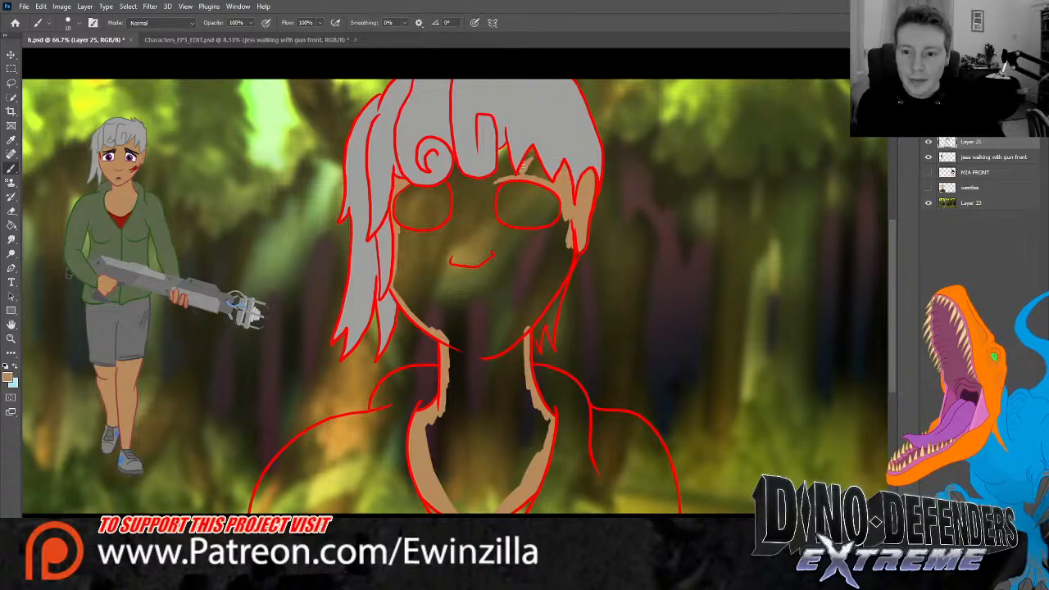
pyautogui.moveTo(533, 154)
pyautogui.mouseDown()
pyautogui.moveTo(547, 180)
pyautogui.moveTo(505, 159)
pyautogui.moveTo(501, 168)
pyautogui.moveTo(500, 149)
pyautogui.mouseUp()
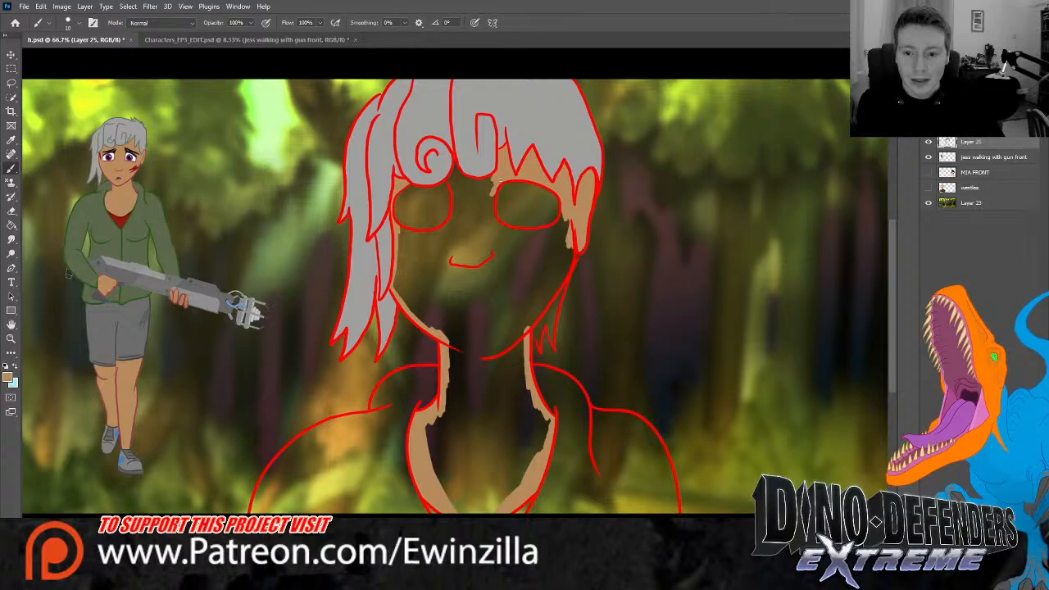
pyautogui.moveTo(493, 182)
pyautogui.mouseDown()
pyautogui.moveTo(495, 227)
pyautogui.moveTo(539, 233)
pyautogui.moveTo(560, 223)
pyautogui.mouseUp()
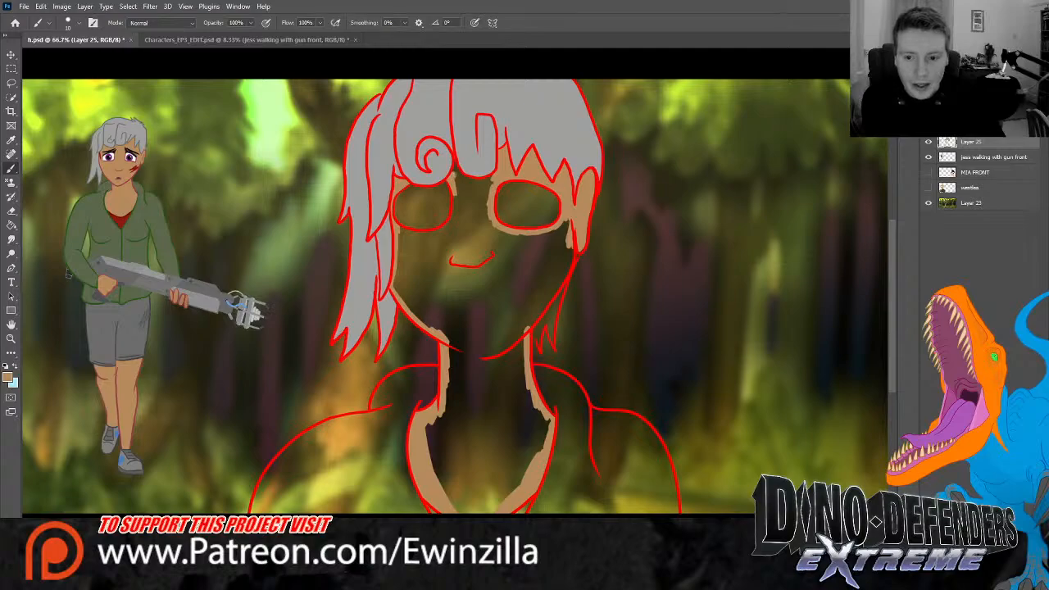
pyautogui.moveTo(450, 182); pyautogui.dragTo(495, 176)
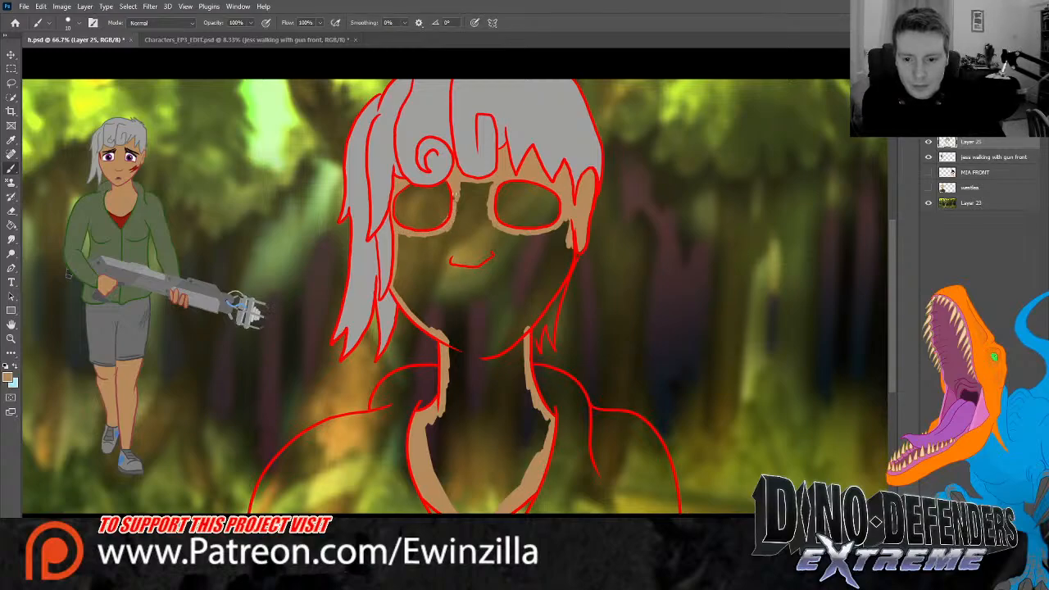
pyautogui.moveTo(570, 246)
pyautogui.mouseDown()
pyautogui.moveTo(565, 275)
pyautogui.moveTo(539, 307)
pyautogui.mouseUp()
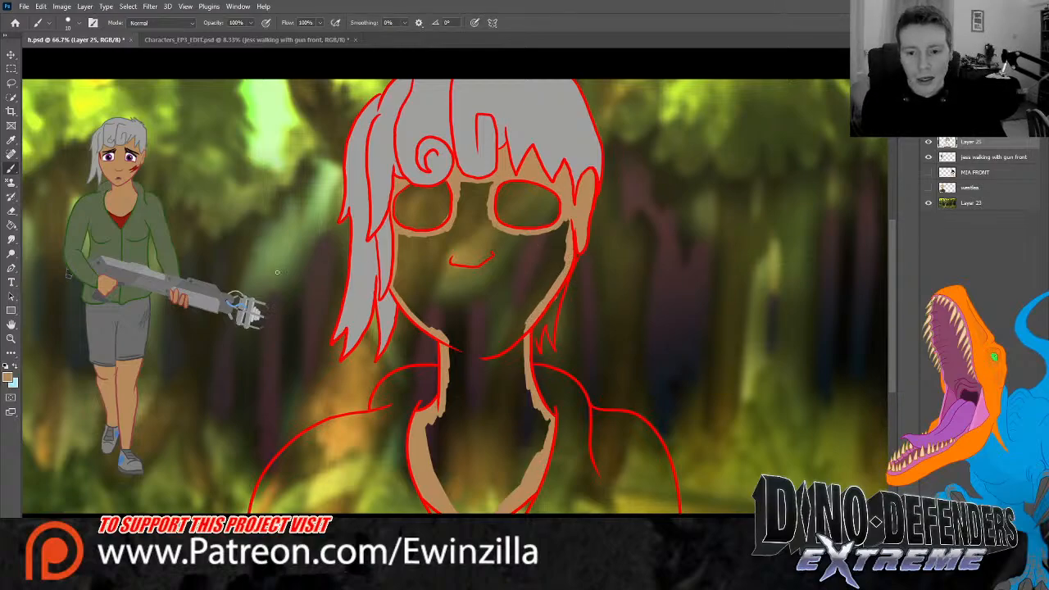
pyautogui.click(11, 238)
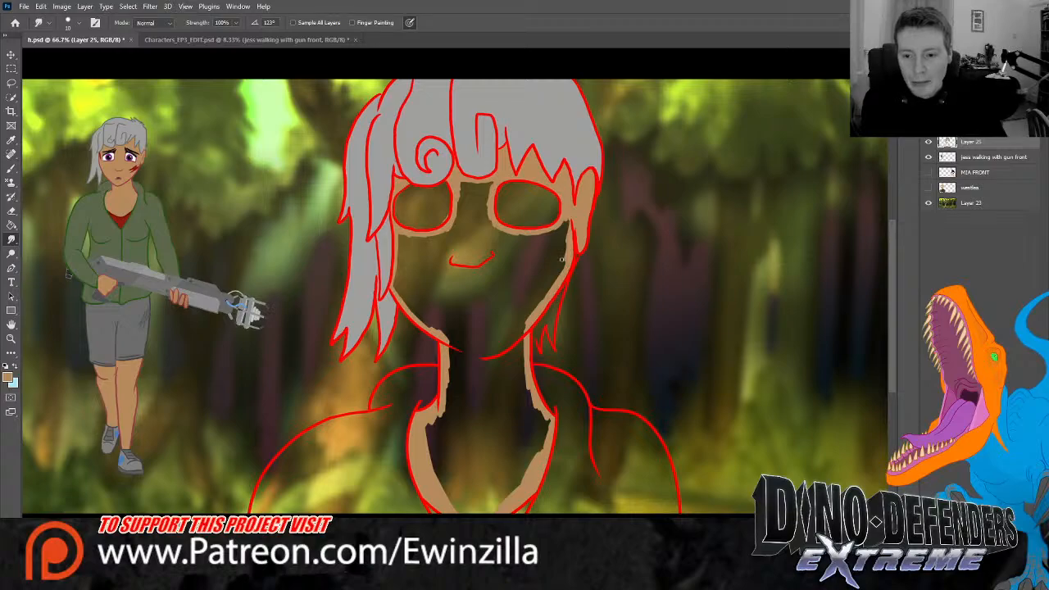
pyautogui.press('g')
pyautogui.click(486, 307)
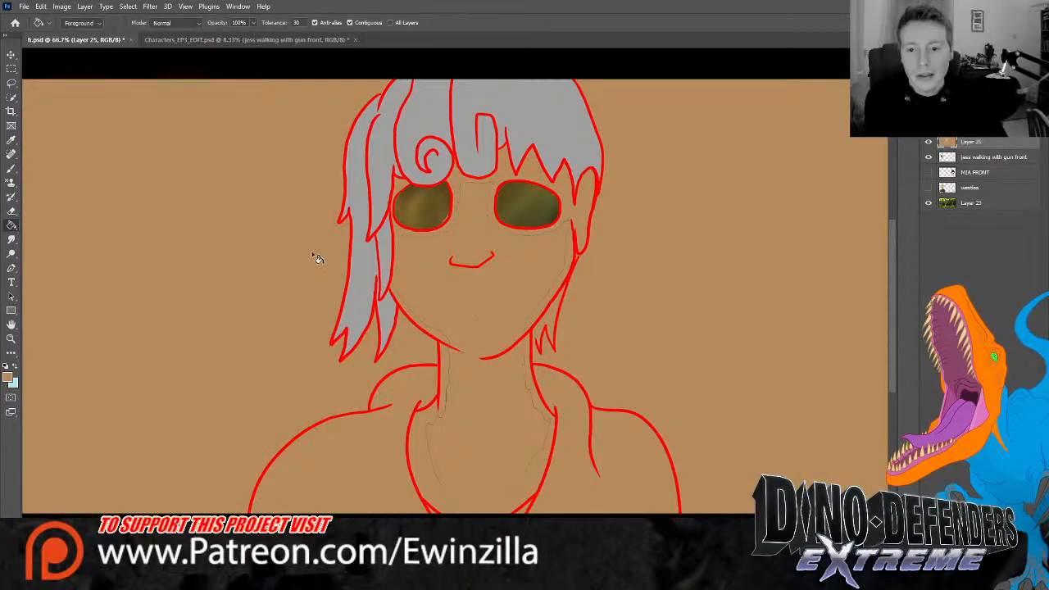
pyautogui.hotkey('ctrl', 'z')
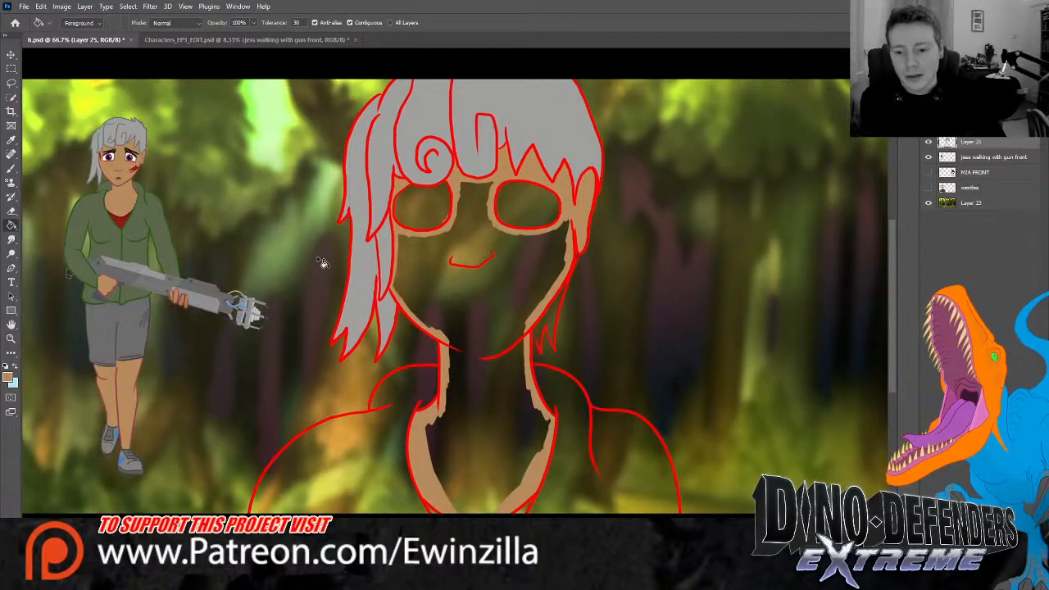
# Close the skin-tone border along the bottom of the neckline and fill the face, neck and chest with Paint Bucket
pyautogui.click(11, 168)
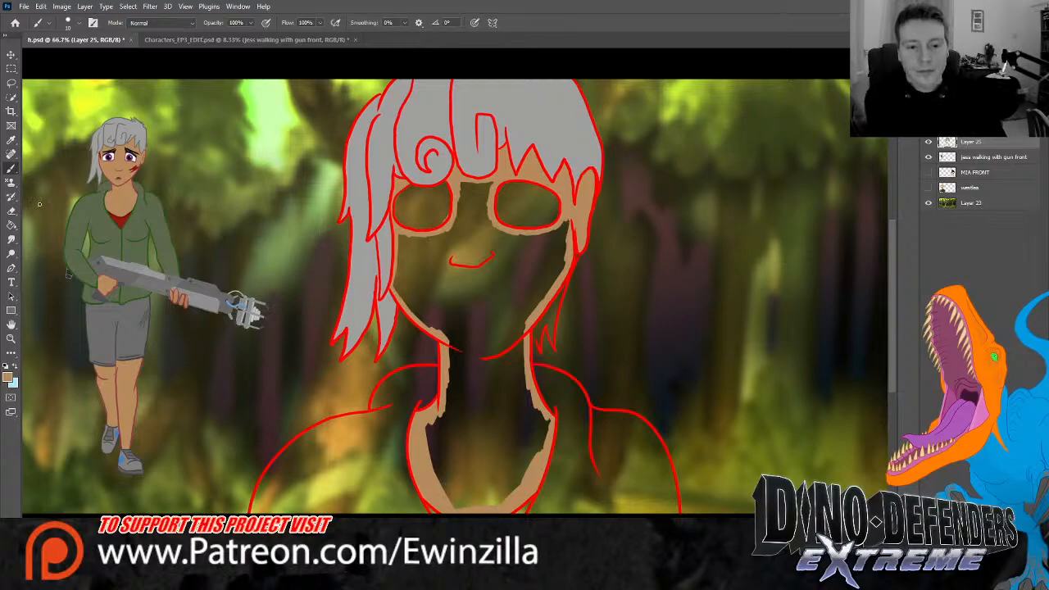
pyautogui.click(11, 225)
pyautogui.click(485, 300)
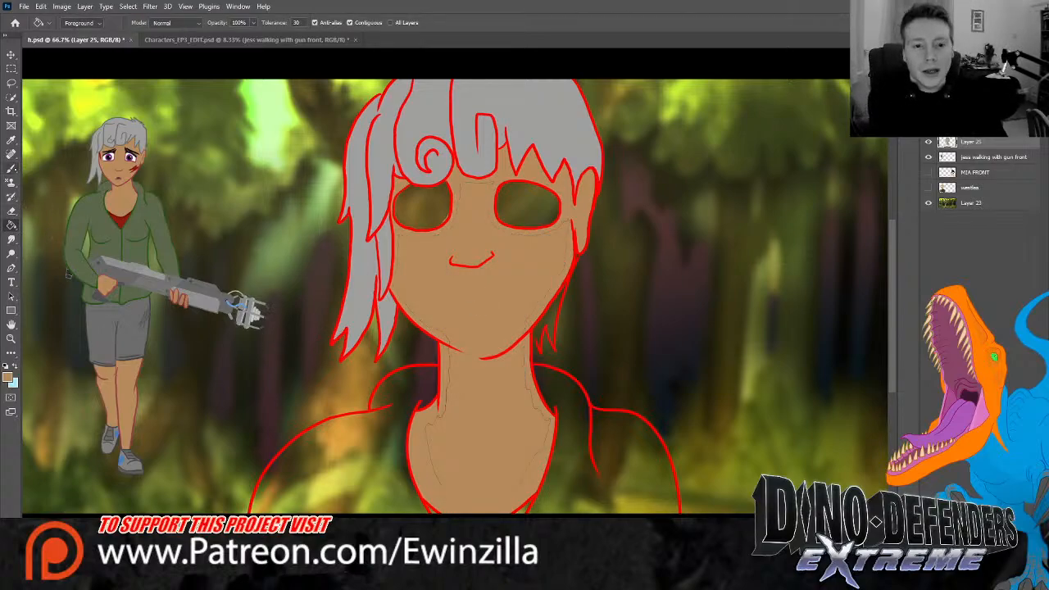
# Paint over the thin seams left in the skin fill on the face and neck with a larger brush
pyautogui.click(11, 168)
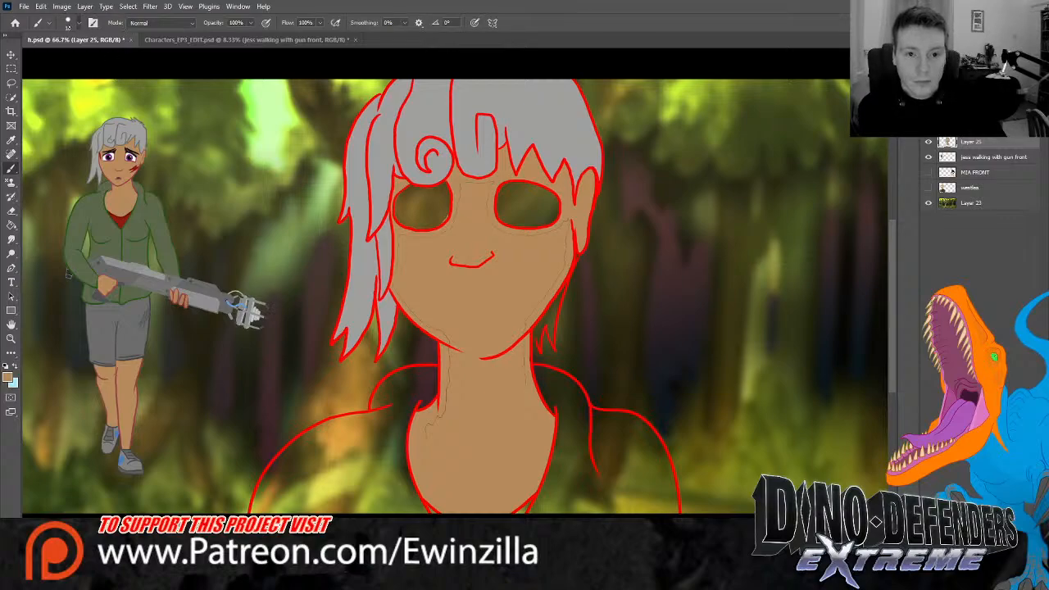
pyautogui.press(']')
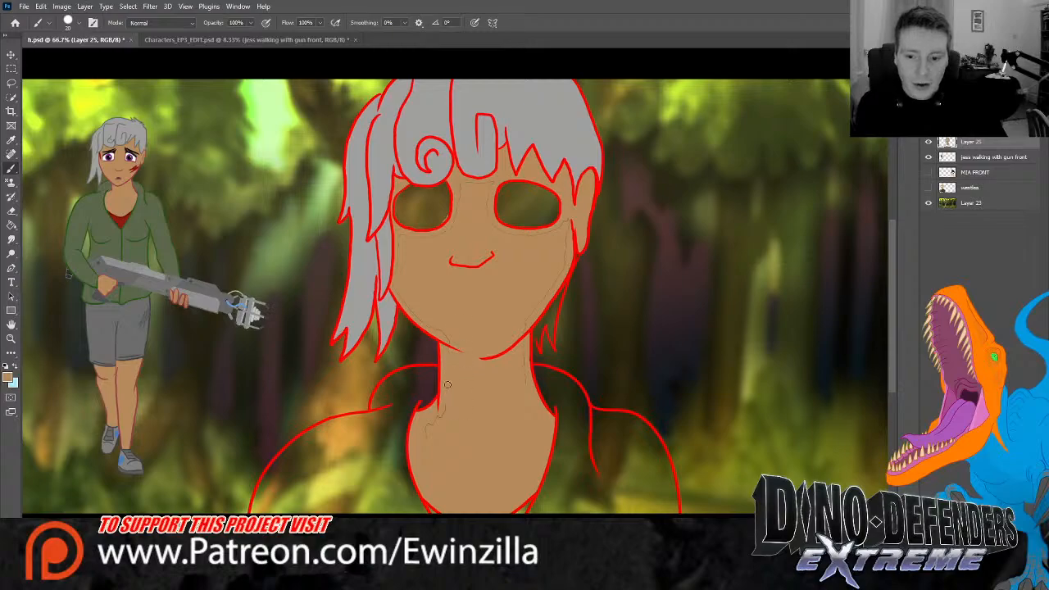
pyautogui.moveTo(445, 410); pyautogui.dragTo(429, 426)
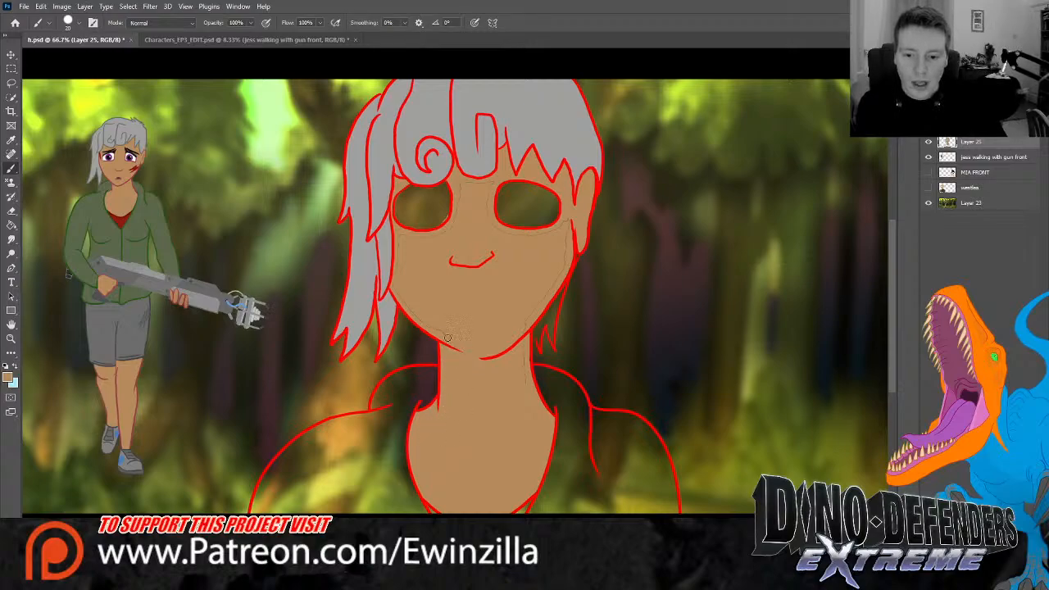
pyautogui.moveTo(448, 338); pyautogui.dragTo(410, 297)
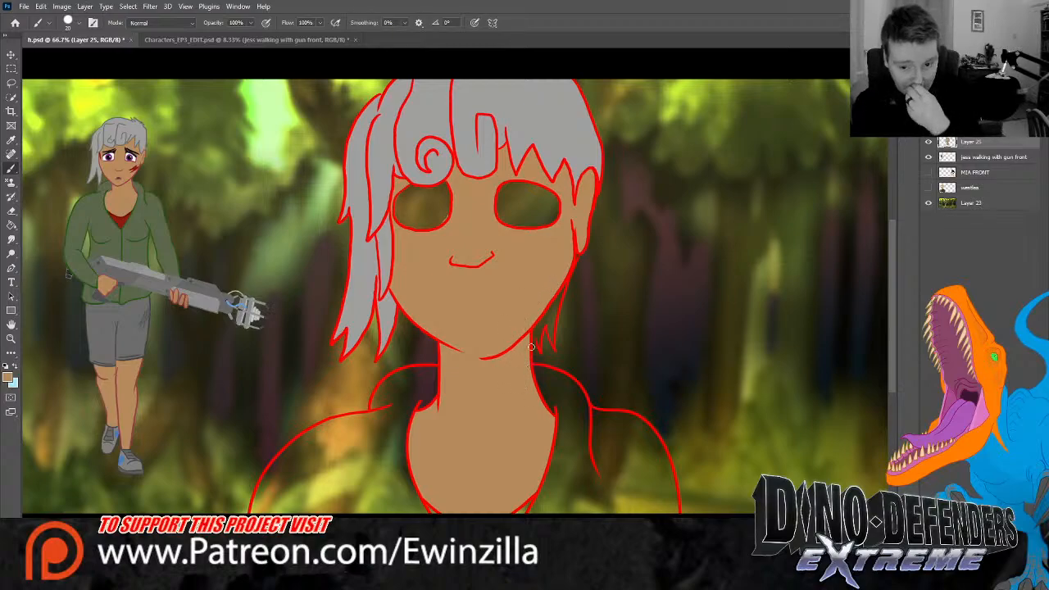
# Sample the white of the reference woman's eye and fill both eye shapes with it
pyautogui.press('i')
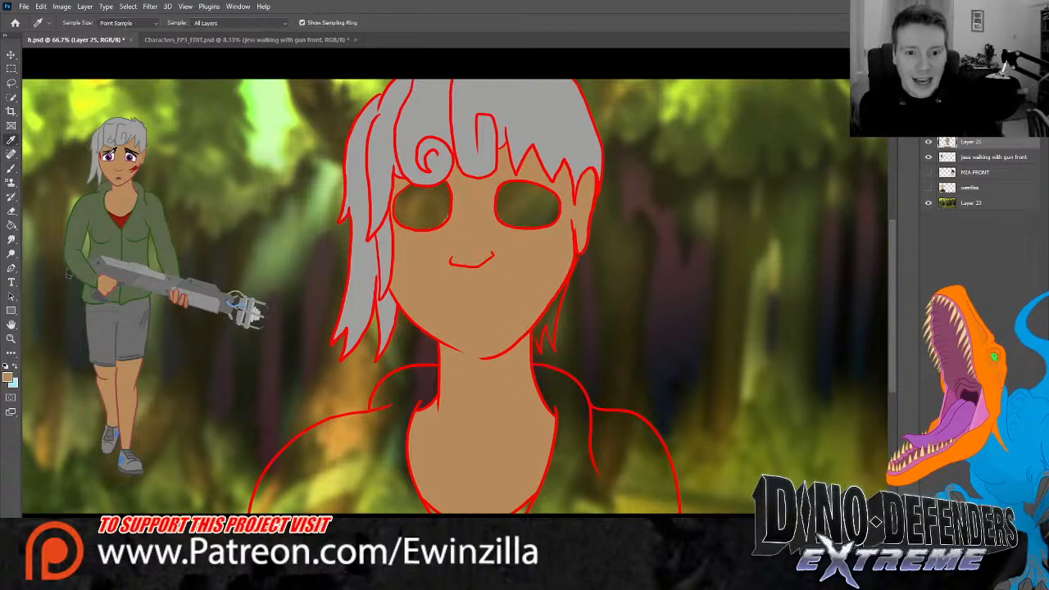
pyautogui.click(138, 155)
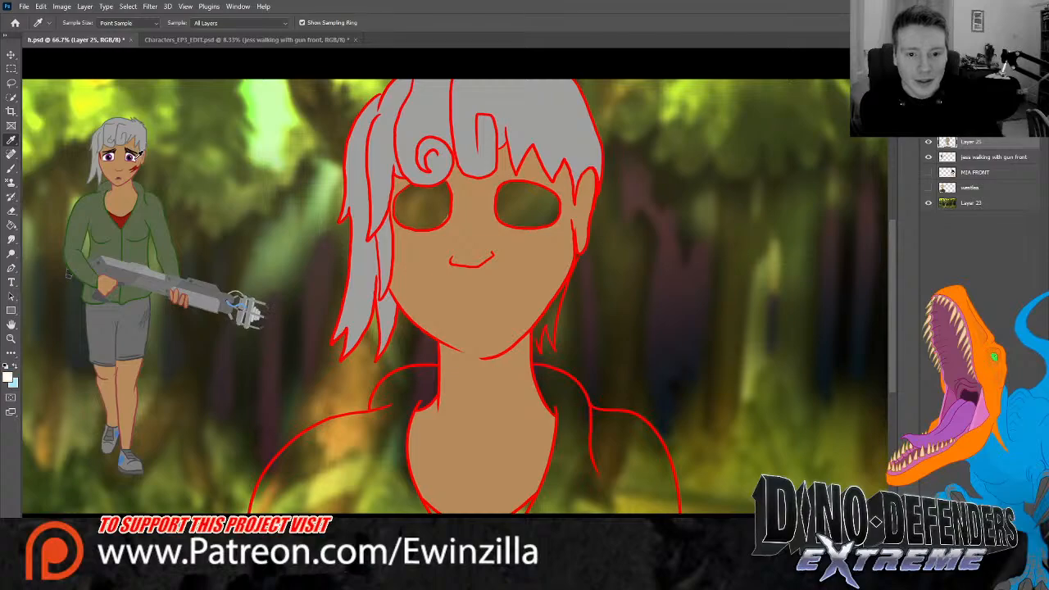
pyautogui.click(12, 168)
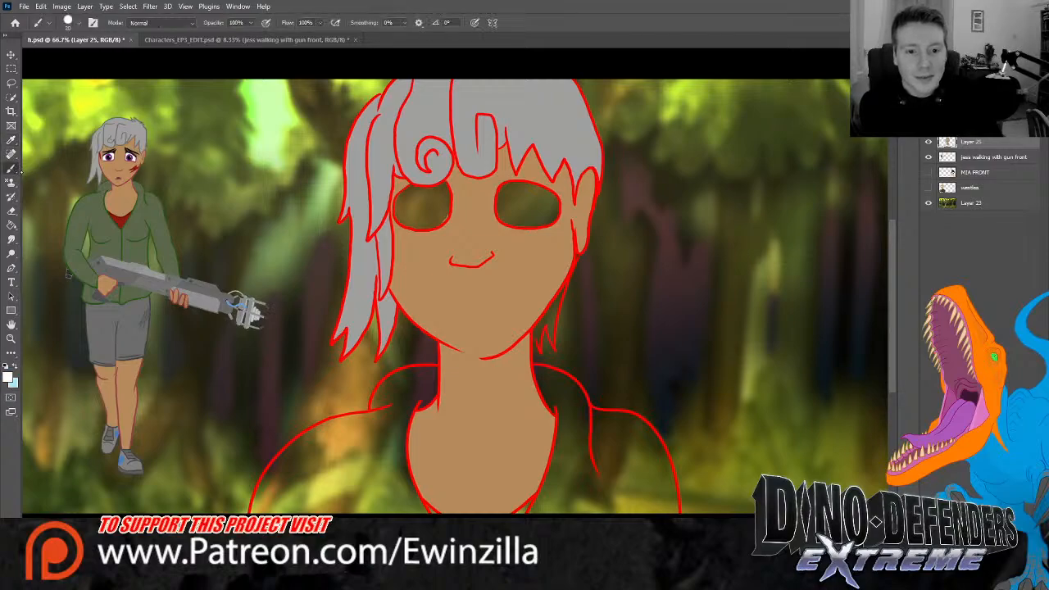
pyautogui.click(11, 224)
pyautogui.click(439, 212)
pyautogui.click(524, 217)
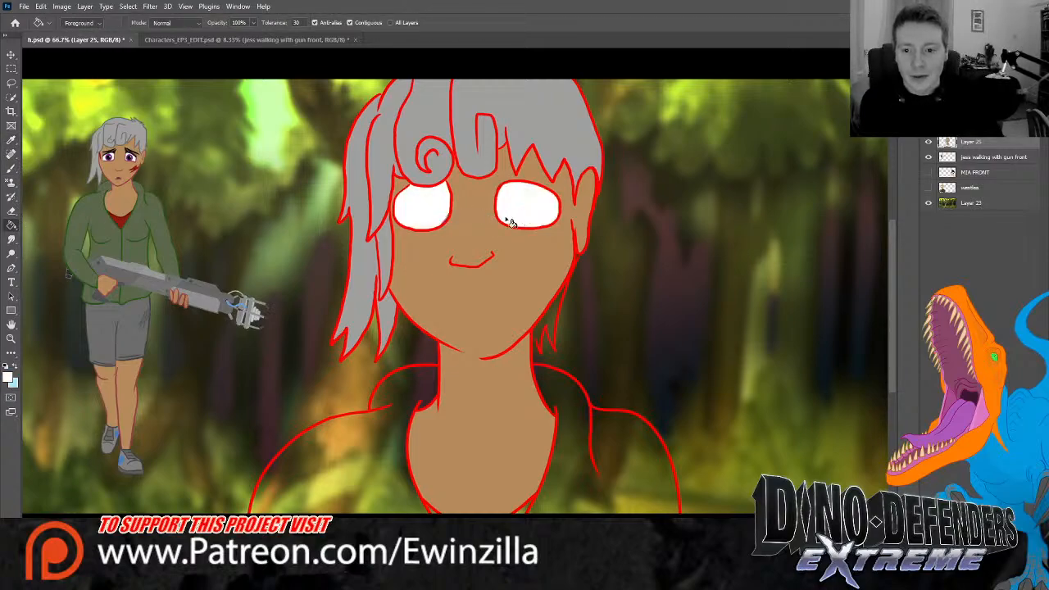
pyautogui.click(12, 239)
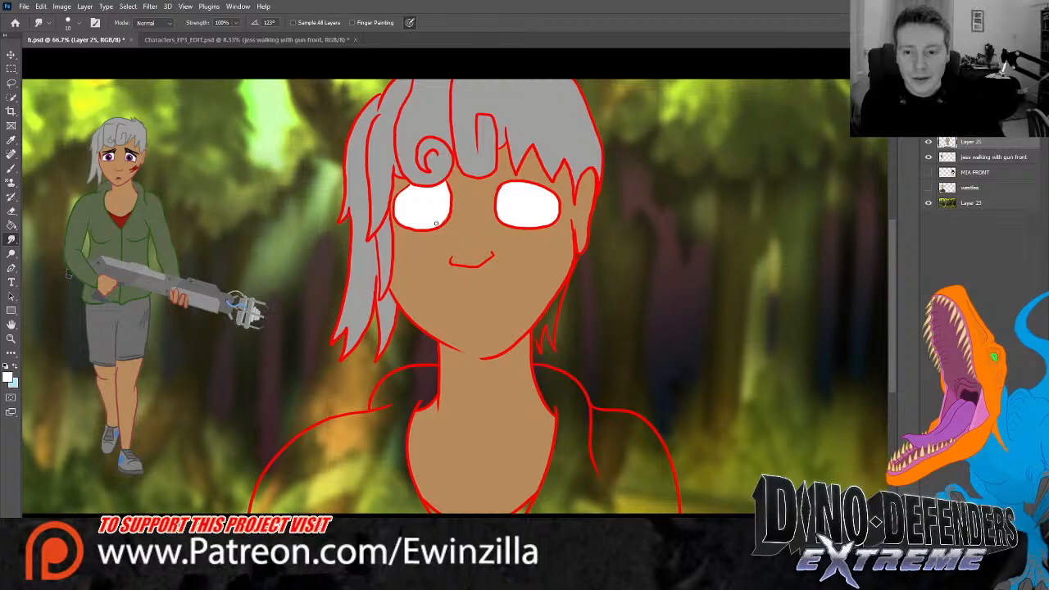
# Smudge the white into the lower corner of one eye, and paint the lock behind the jaw with grey sampled from the hair
pyautogui.moveTo(439, 222); pyautogui.dragTo(445, 220)
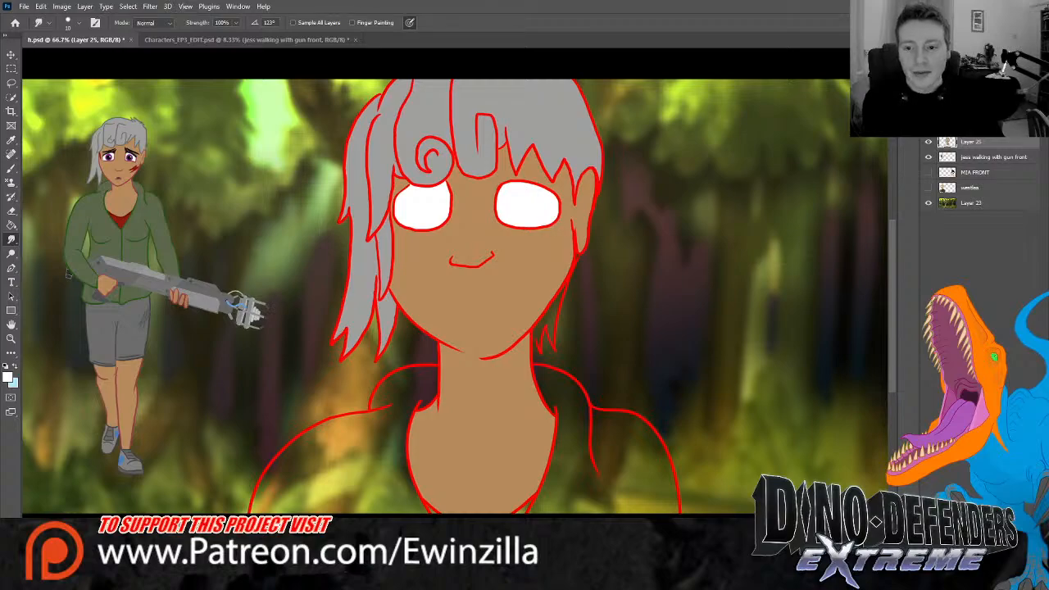
pyautogui.click(11, 140)
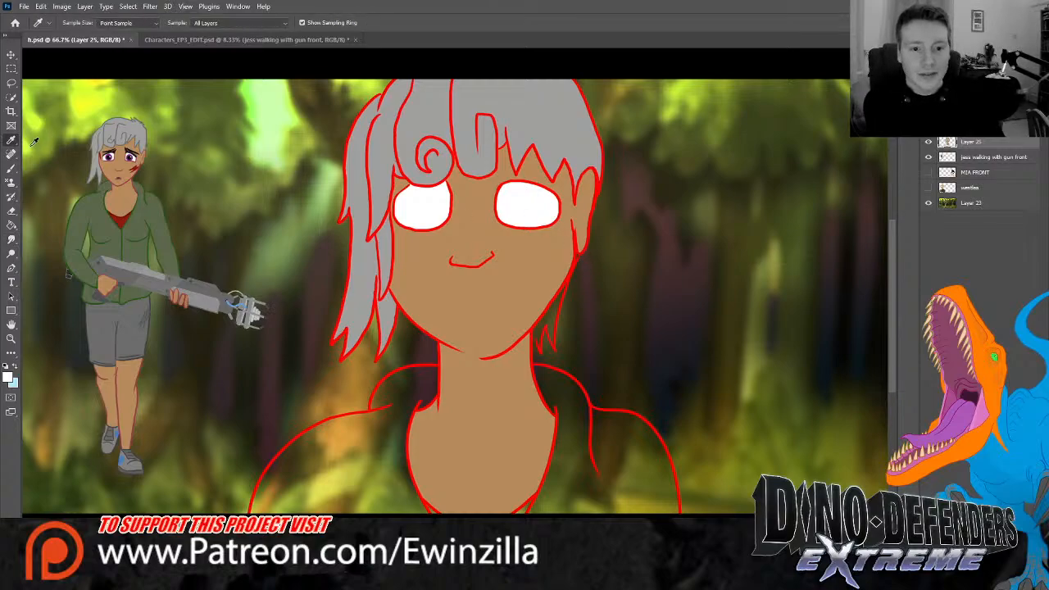
pyautogui.click(427, 108)
pyautogui.press('b')
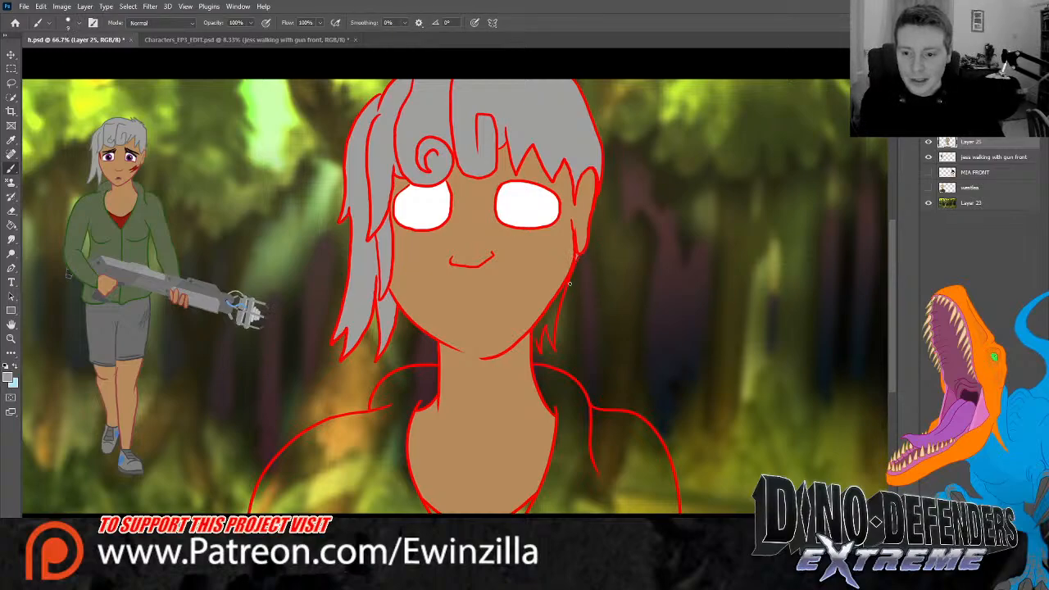
pyautogui.moveTo(566, 284); pyautogui.dragTo(558, 303)
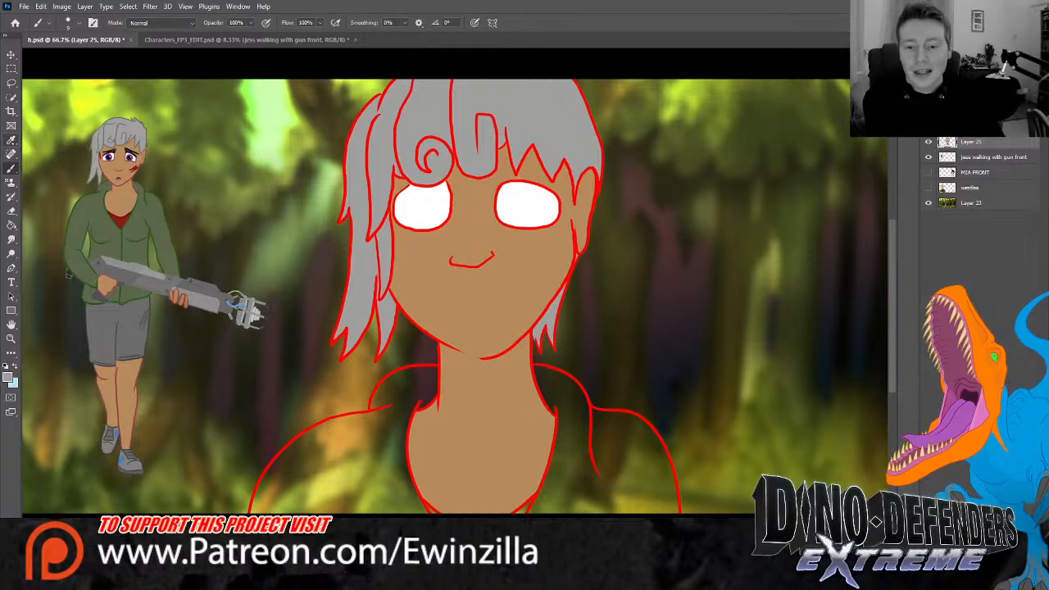
# Sample the green of the reference woman's hoodie and paint the hood, shoulder and chest area below the long hair strands with it
pyautogui.click(10, 140)
pyautogui.click(143, 215)
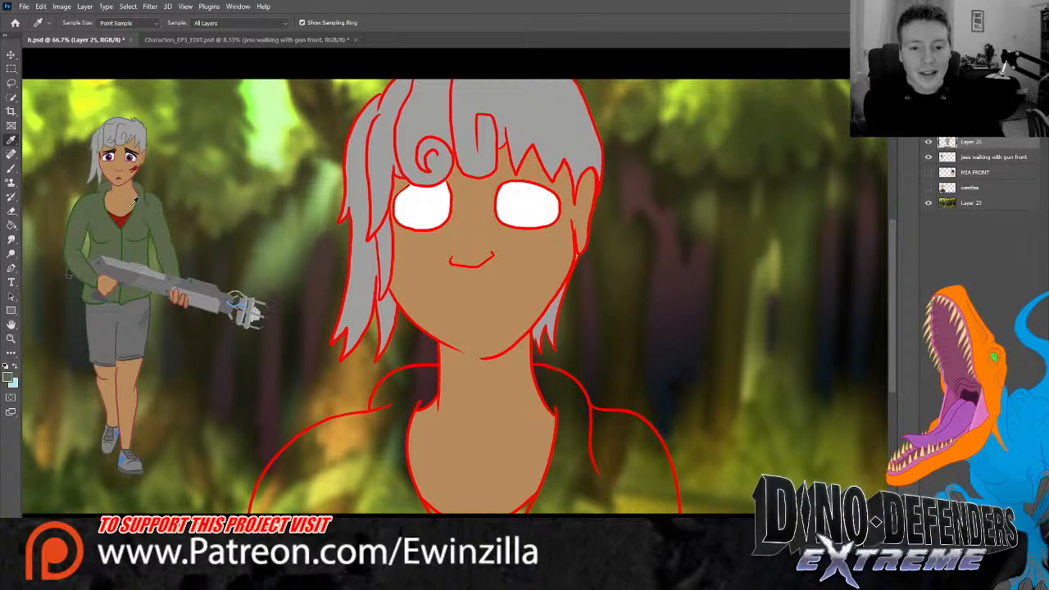
pyautogui.click(11, 167)
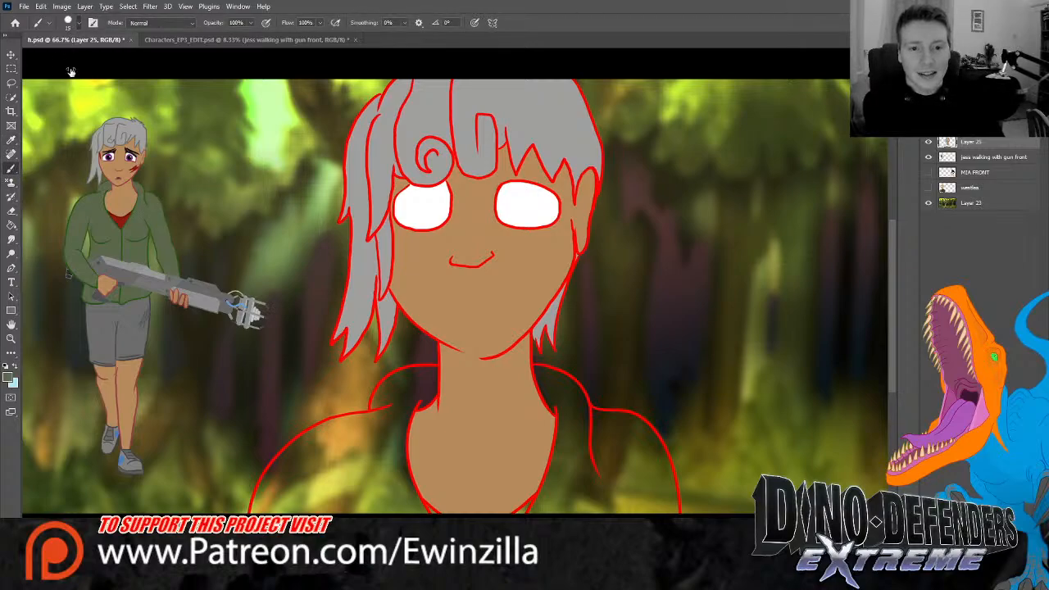
pyautogui.moveTo(371, 410)
pyautogui.mouseDown()
pyautogui.moveTo(402, 374)
pyautogui.moveTo(435, 374)
pyautogui.moveTo(415, 407)
pyautogui.moveTo(432, 397)
pyautogui.moveTo(407, 404)
pyautogui.moveTo(432, 390)
pyautogui.moveTo(416, 406)
pyautogui.moveTo(427, 403)
pyautogui.moveTo(430, 379)
pyautogui.moveTo(390, 400)
pyautogui.moveTo(406, 379)
pyautogui.moveTo(378, 403)
pyautogui.moveTo(408, 368)
pyautogui.moveTo(379, 446)
pyautogui.moveTo(390, 408)
pyautogui.moveTo(398, 439)
pyautogui.moveTo(407, 411)
pyautogui.moveTo(401, 449)
pyautogui.moveTo(422, 514)
pyautogui.mouseUp()
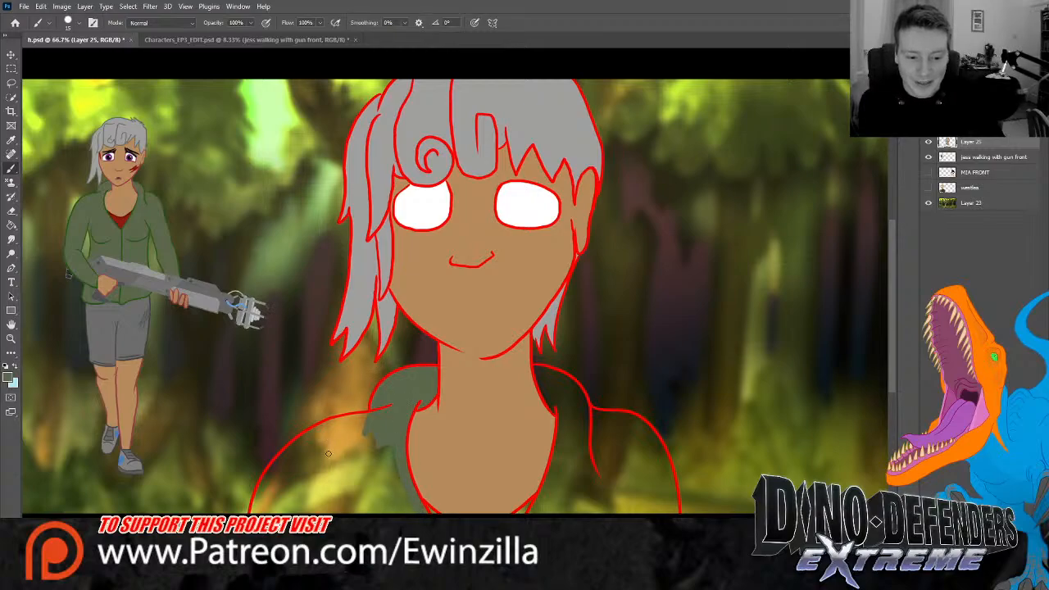
pyautogui.moveTo(275, 482)
pyautogui.mouseDown()
pyautogui.moveTo(256, 510)
pyautogui.moveTo(288, 449)
pyautogui.moveTo(321, 424)
pyautogui.moveTo(373, 415)
pyautogui.moveTo(318, 436)
pyautogui.moveTo(277, 475)
pyautogui.moveTo(316, 451)
pyautogui.moveTo(317, 464)
pyautogui.moveTo(296, 466)
pyautogui.moveTo(343, 440)
pyautogui.moveTo(329, 443)
pyautogui.moveTo(296, 510)
pyautogui.moveTo(336, 472)
pyautogui.mouseUp()
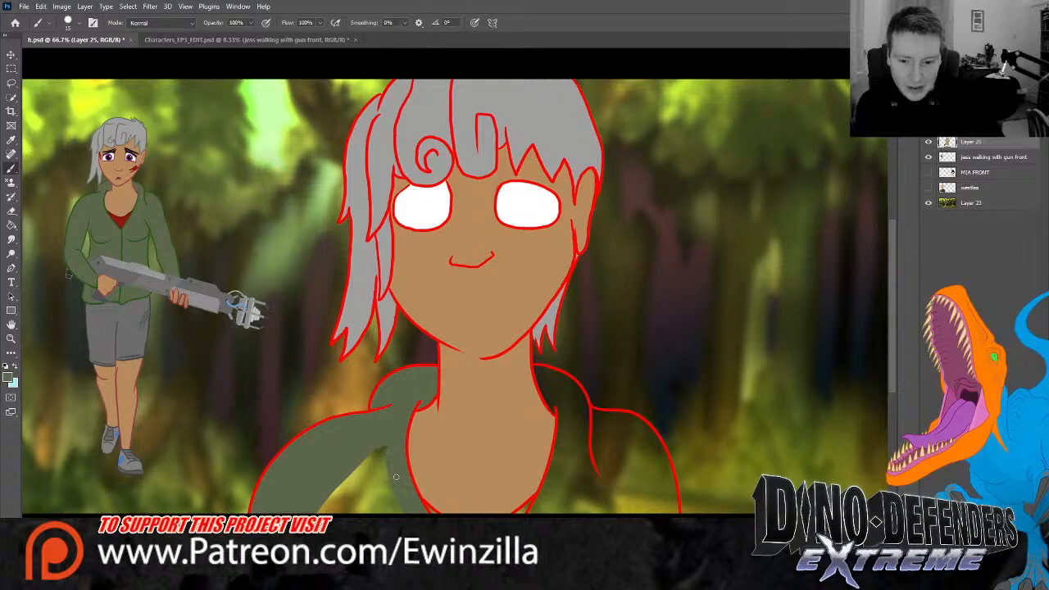
pyautogui.moveTo(400, 501)
pyautogui.mouseDown()
pyautogui.moveTo(378, 434)
pyautogui.moveTo(388, 513)
pyautogui.moveTo(338, 459)
pyautogui.moveTo(343, 515)
pyautogui.moveTo(316, 495)
pyautogui.mouseUp()
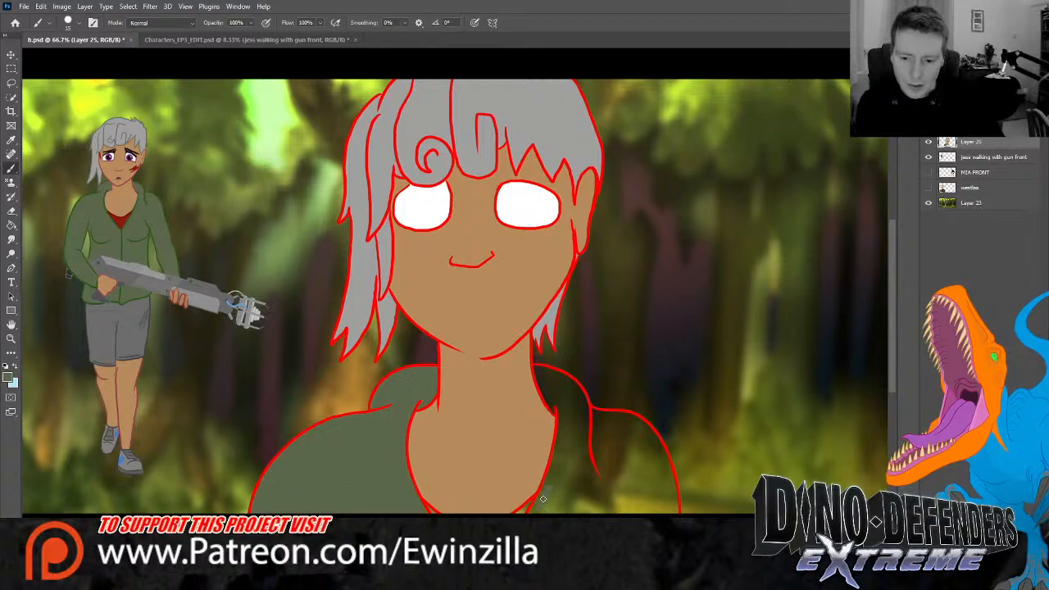
# Paint the other half of the hoodie green, covering the neckline edge, hood, shoulder and the gap between them
pyautogui.moveTo(533, 514)
pyautogui.mouseDown()
pyautogui.moveTo(562, 422)
pyautogui.moveTo(559, 445)
pyautogui.mouseUp()
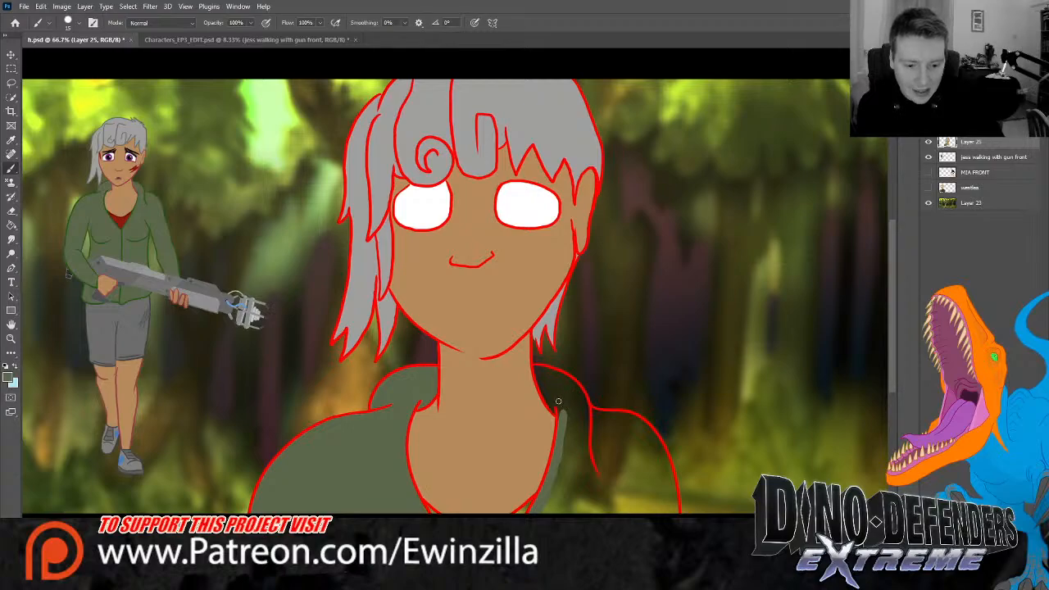
pyautogui.moveTo(563, 408)
pyautogui.mouseDown()
pyautogui.moveTo(562, 423)
pyautogui.moveTo(537, 373)
pyautogui.moveTo(577, 391)
pyautogui.moveTo(587, 434)
pyautogui.mouseUp()
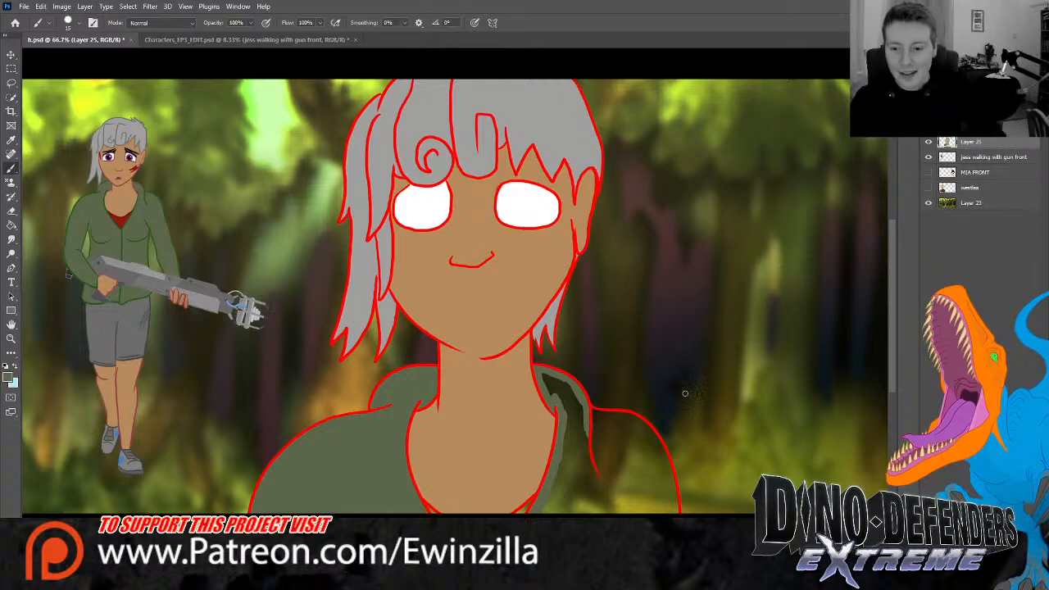
pyautogui.moveTo(590, 412)
pyautogui.mouseDown()
pyautogui.moveTo(655, 436)
pyautogui.moveTo(674, 509)
pyautogui.moveTo(557, 506)
pyautogui.moveTo(601, 505)
pyautogui.moveTo(623, 517)
pyautogui.moveTo(636, 488)
pyautogui.moveTo(648, 514)
pyautogui.moveTo(664, 517)
pyautogui.moveTo(649, 440)
pyautogui.moveTo(657, 451)
pyautogui.moveTo(622, 421)
pyautogui.moveTo(607, 417)
pyautogui.moveTo(597, 429)
pyautogui.moveTo(598, 465)
pyautogui.moveTo(612, 484)
pyautogui.moveTo(621, 466)
pyautogui.moveTo(612, 434)
pyautogui.moveTo(642, 480)
pyautogui.moveTo(640, 441)
pyautogui.moveTo(647, 446)
pyautogui.moveTo(612, 510)
pyautogui.moveTo(588, 485)
pyautogui.mouseUp()
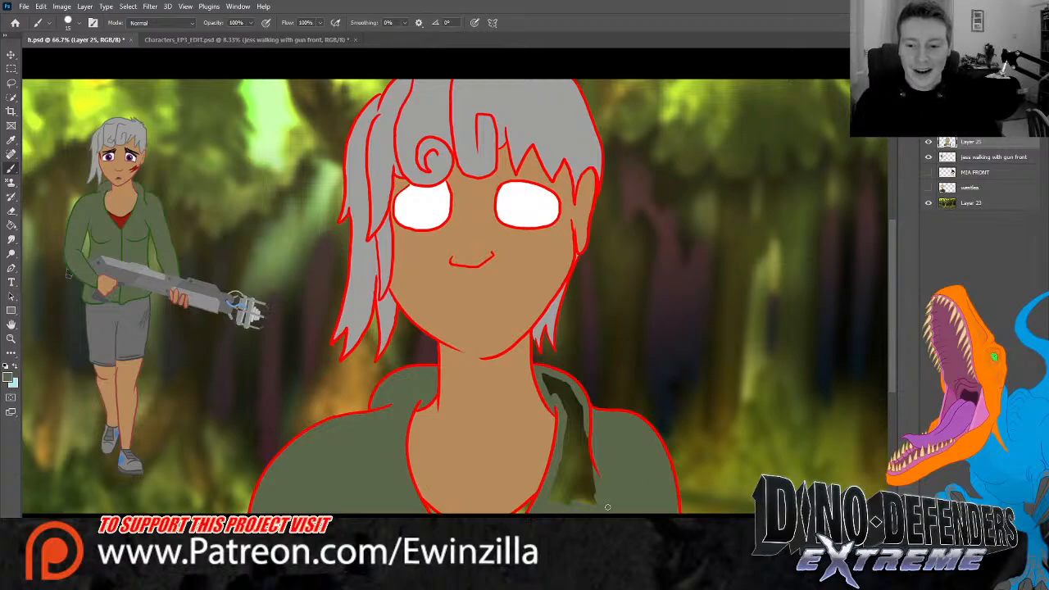
pyautogui.moveTo(607, 507)
pyautogui.mouseDown()
pyautogui.moveTo(608, 482)
pyautogui.moveTo(588, 494)
pyautogui.moveTo(602, 460)
pyautogui.moveTo(577, 490)
pyautogui.moveTo(569, 442)
pyautogui.moveTo(563, 475)
pyautogui.moveTo(569, 410)
pyautogui.moveTo(590, 443)
pyautogui.moveTo(563, 384)
pyautogui.moveTo(548, 379)
pyautogui.moveTo(553, 403)
pyautogui.mouseUp()
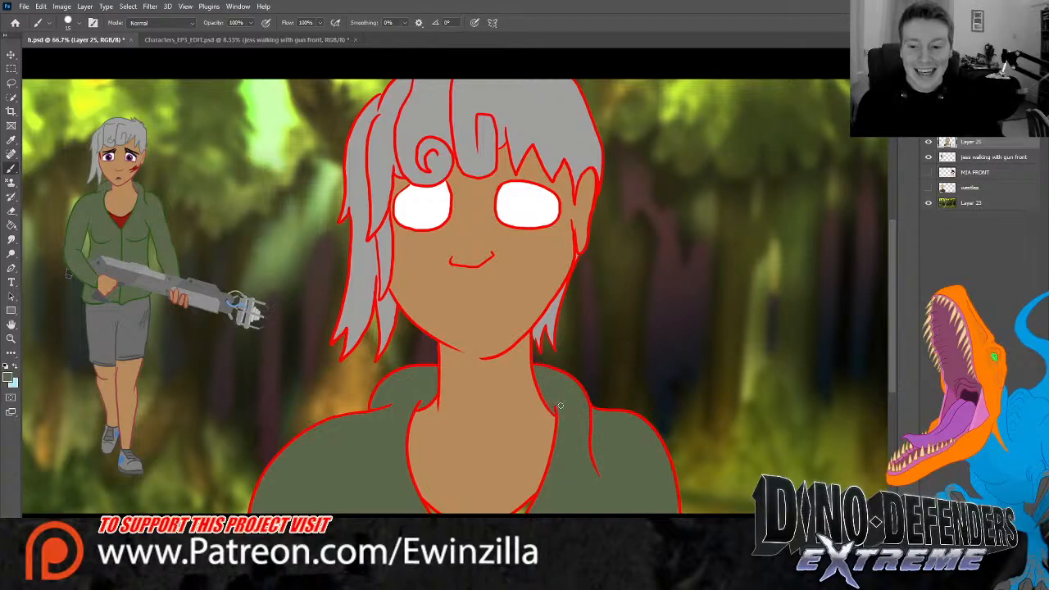
# Sample the dark red of the reference woman's shirt and paint the small shirt slivers at the base of the neckline
pyautogui.click(11, 141)
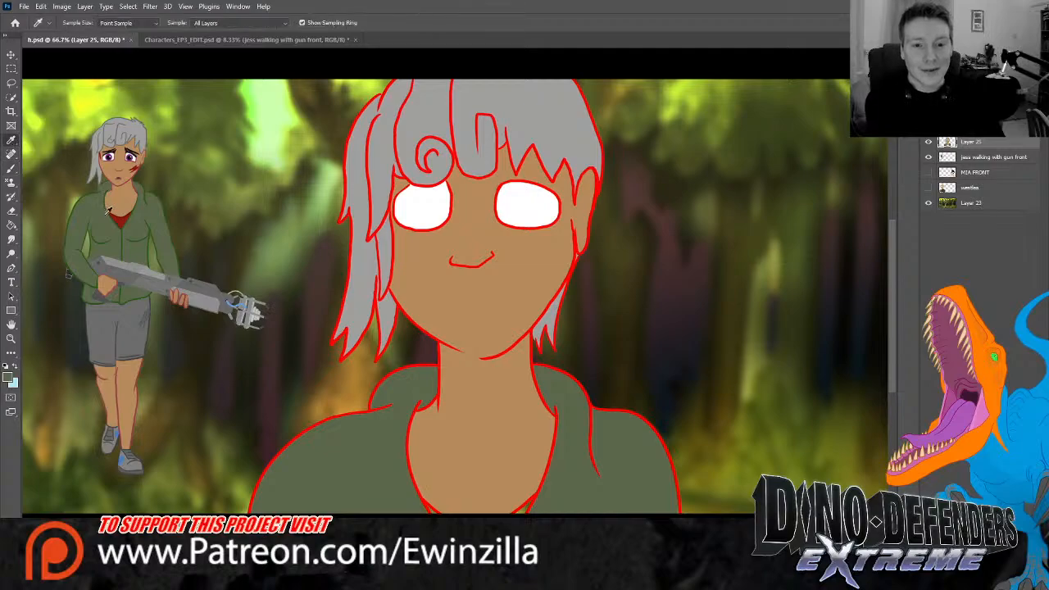
pyautogui.click(122, 219)
pyautogui.click(11, 168)
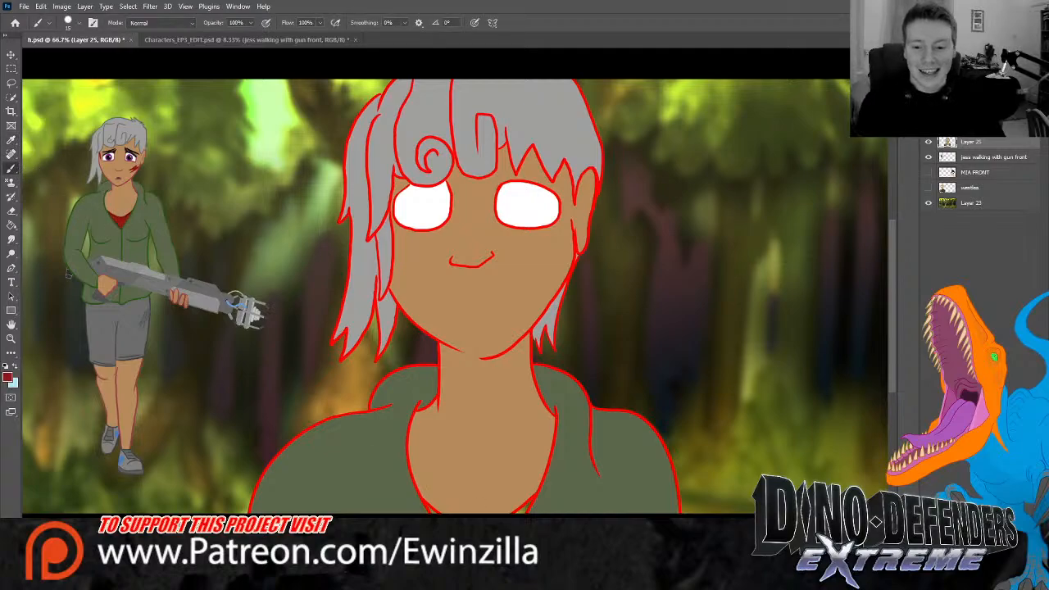
pyautogui.moveTo(530, 501); pyautogui.dragTo(516, 515)
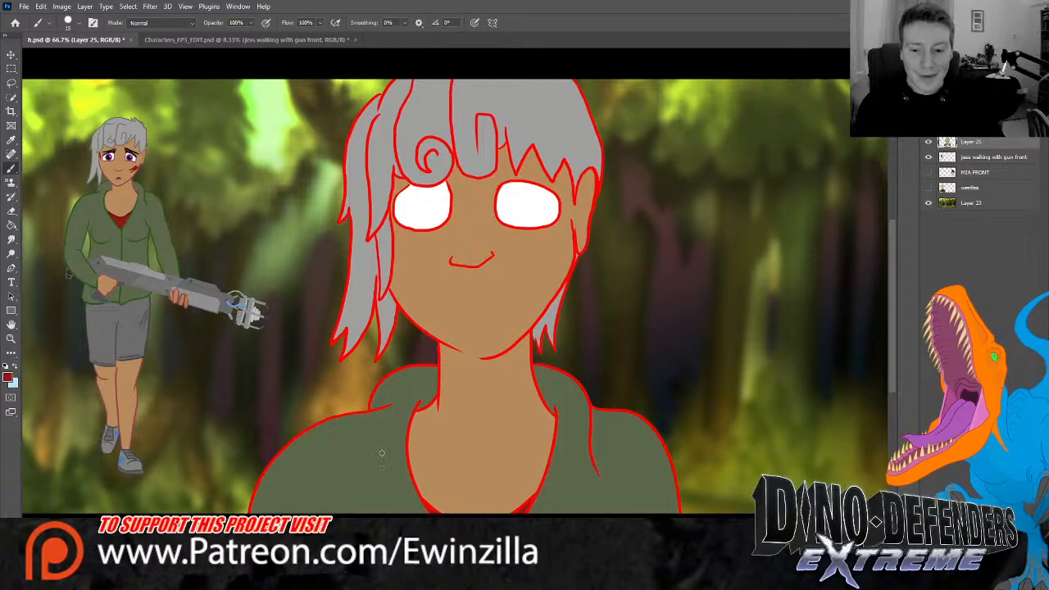
pyautogui.press('r')
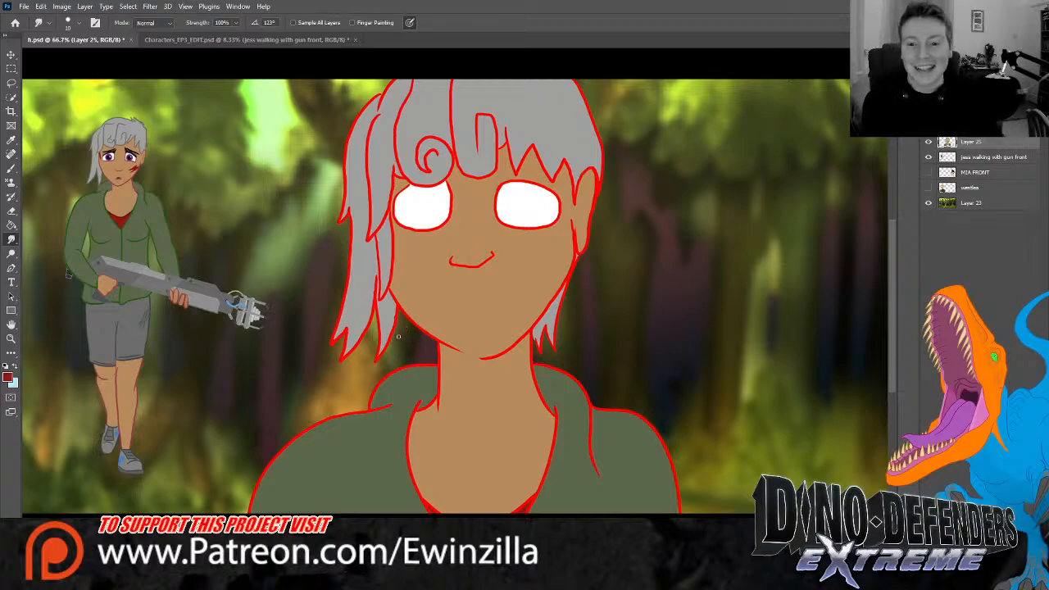
# Lasso around all the hair, recolour its red outlines to dark grey on Layer 24, and deselect
pyautogui.press('l')
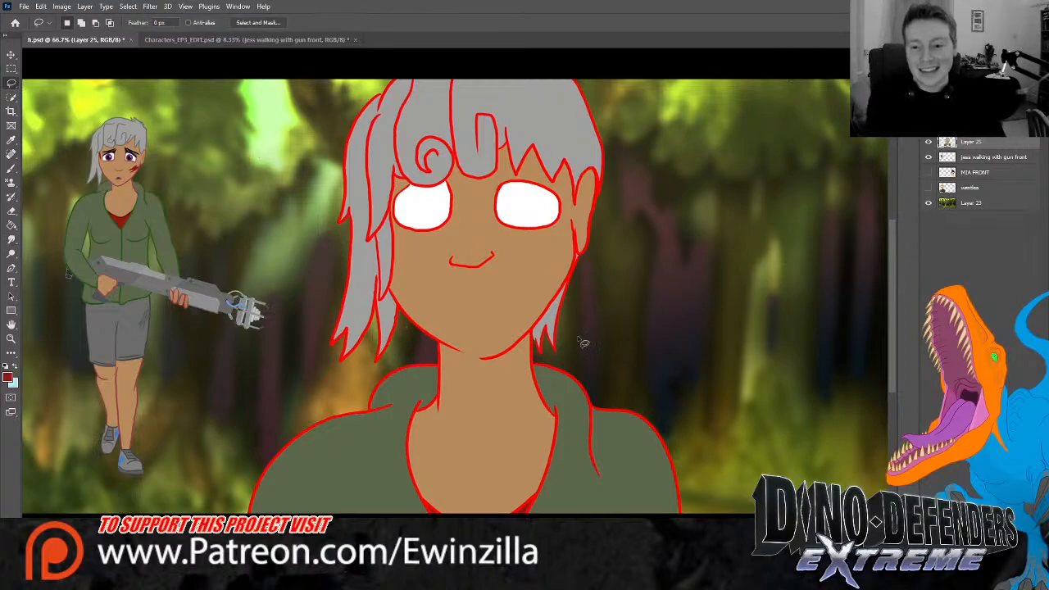
pyautogui.moveTo(574, 331)
pyautogui.mouseDown()
pyautogui.moveTo(538, 361)
pyautogui.moveTo(536, 332)
pyautogui.moveTo(580, 259)
pyautogui.moveTo(604, 261)
pyautogui.moveTo(622, 228)
pyautogui.moveTo(600, 199)
pyautogui.moveTo(602, 175)
pyautogui.moveTo(590, 168)
pyautogui.moveTo(578, 212)
pyautogui.moveTo(525, 178)
pyautogui.moveTo(464, 190)
pyautogui.moveTo(449, 181)
pyautogui.moveTo(420, 200)
pyautogui.moveTo(404, 186)
pyautogui.moveTo(391, 302)
pyautogui.moveTo(406, 335)
pyautogui.moveTo(379, 379)
pyautogui.moveTo(316, 370)
pyautogui.moveTo(324, 196)
pyautogui.moveTo(376, 72)
pyautogui.moveTo(600, 64)
pyautogui.moveTo(619, 123)
pyautogui.mouseUp()
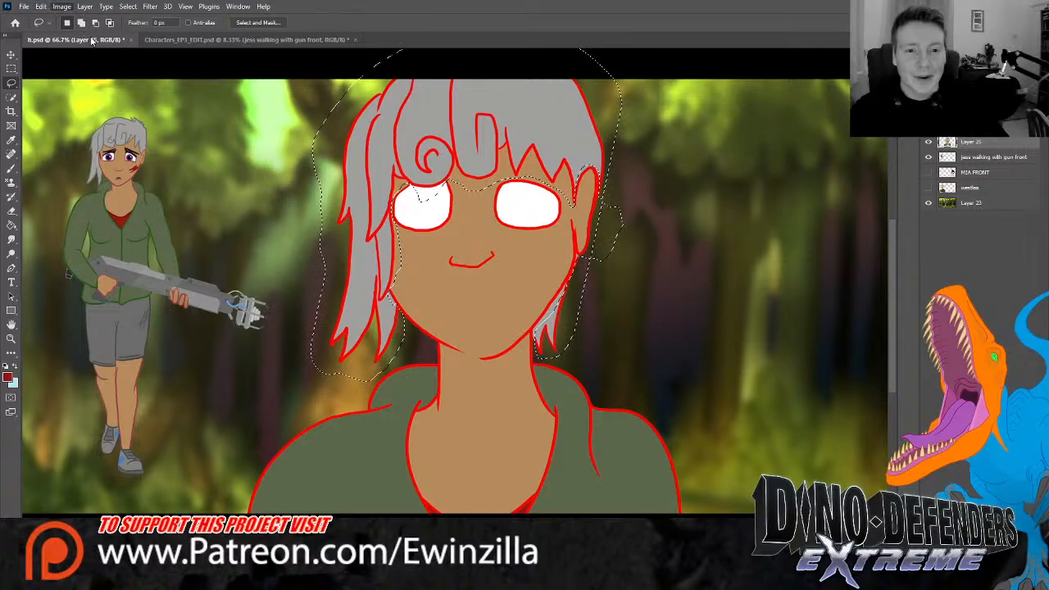
pyautogui.press('i')
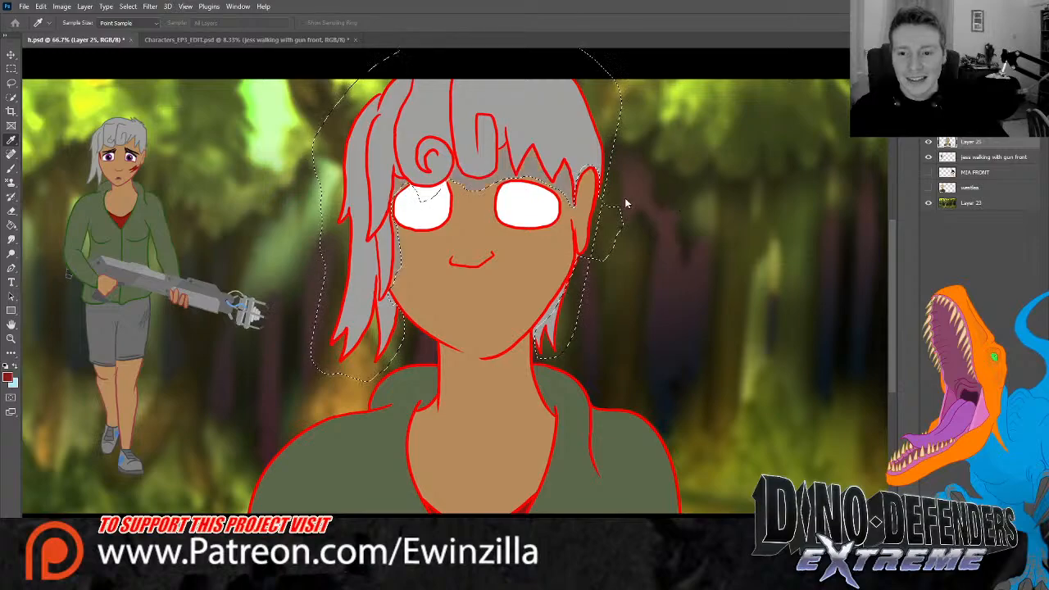
pyautogui.press('l')
pyautogui.hotkey('alt', '[')
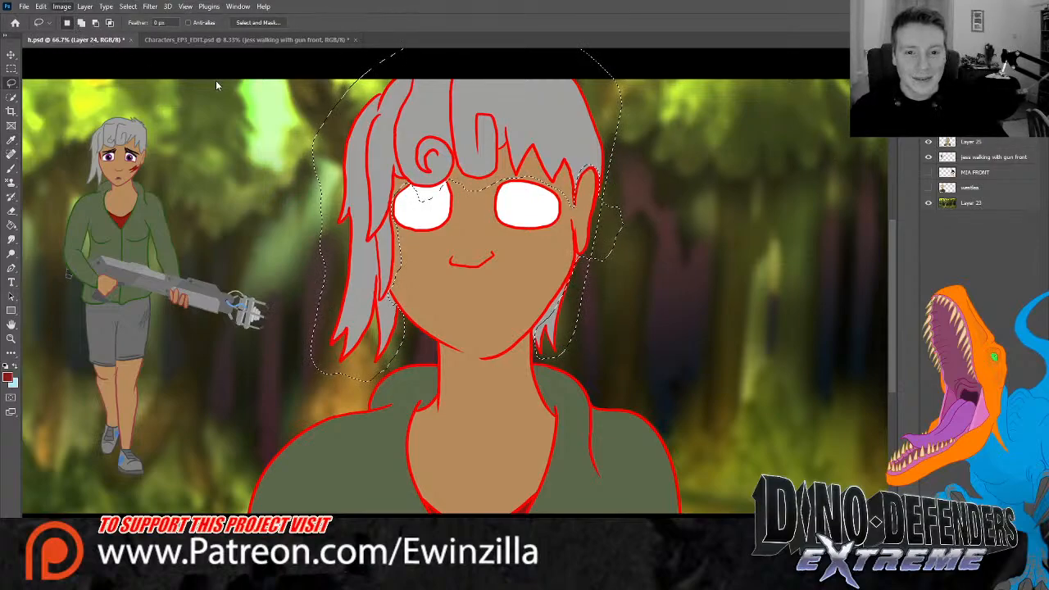
pyautogui.press('i')
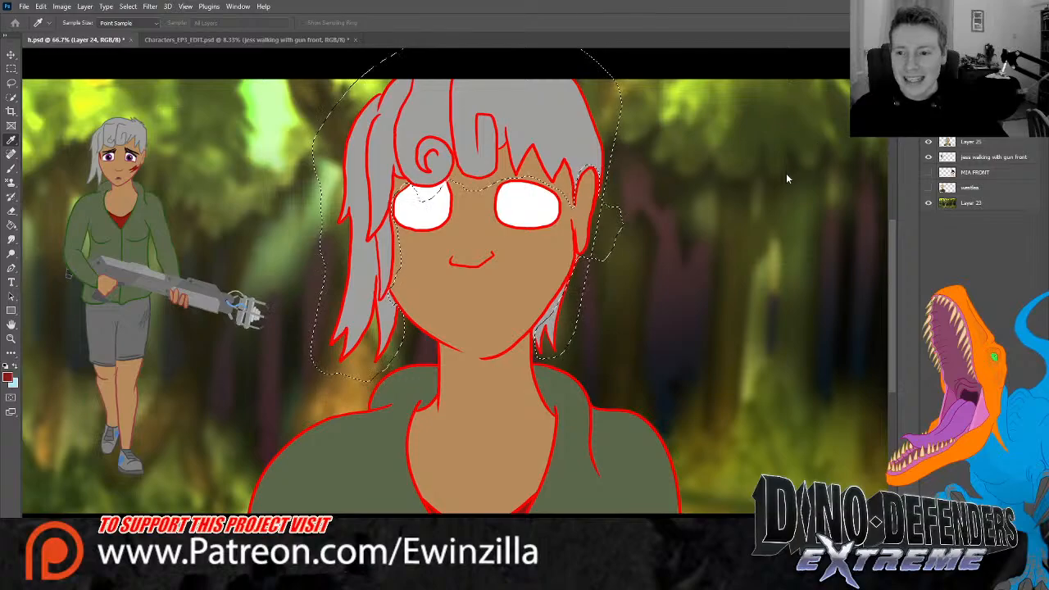
pyautogui.press('Delete')
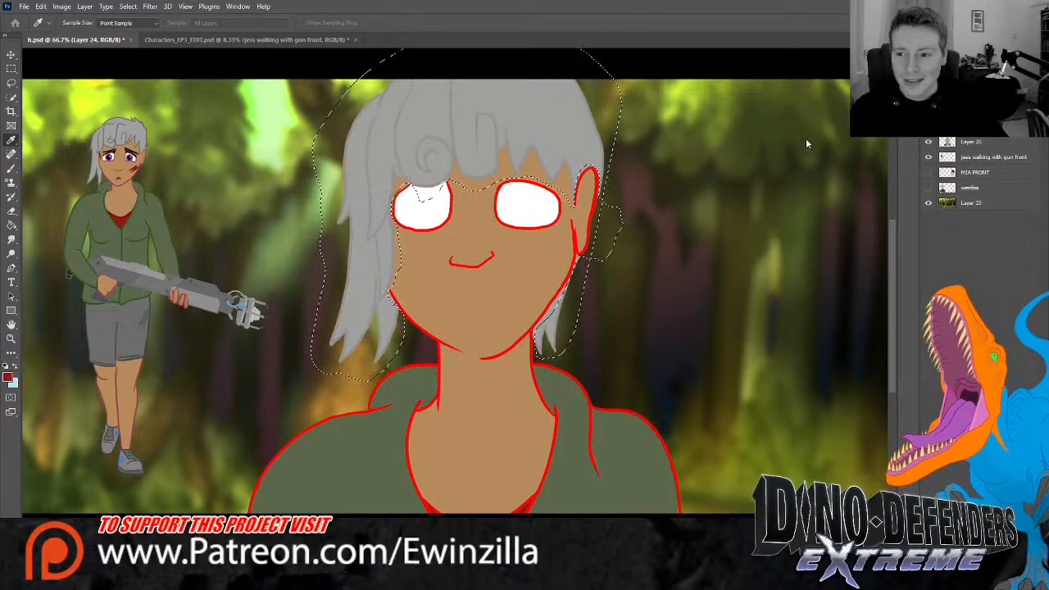
pyautogui.press('l')
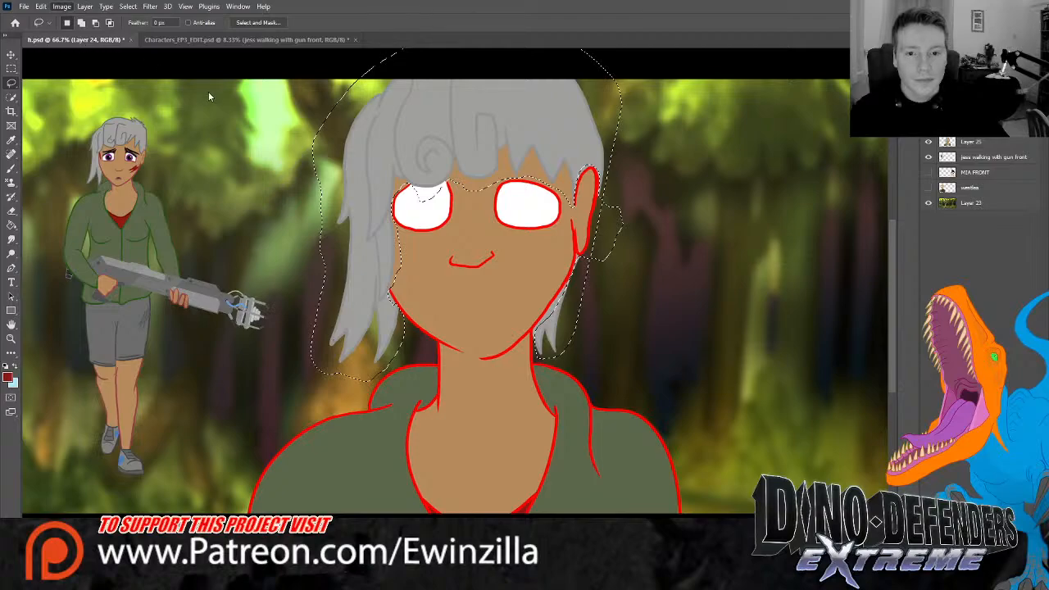
pyautogui.press('i')
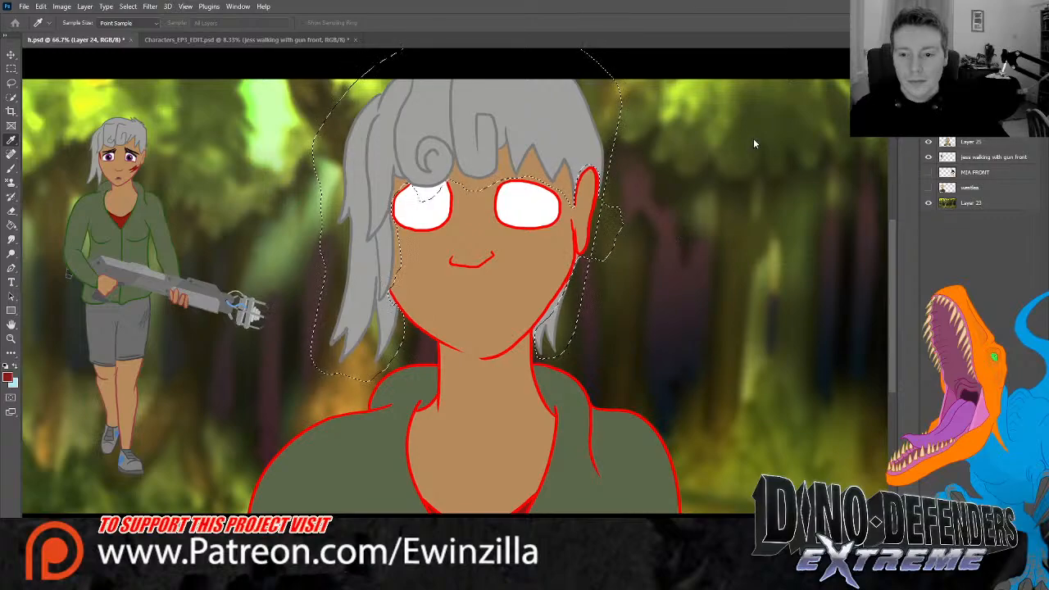
pyautogui.press('l')
pyautogui.hotkey('ctrl', 'd')
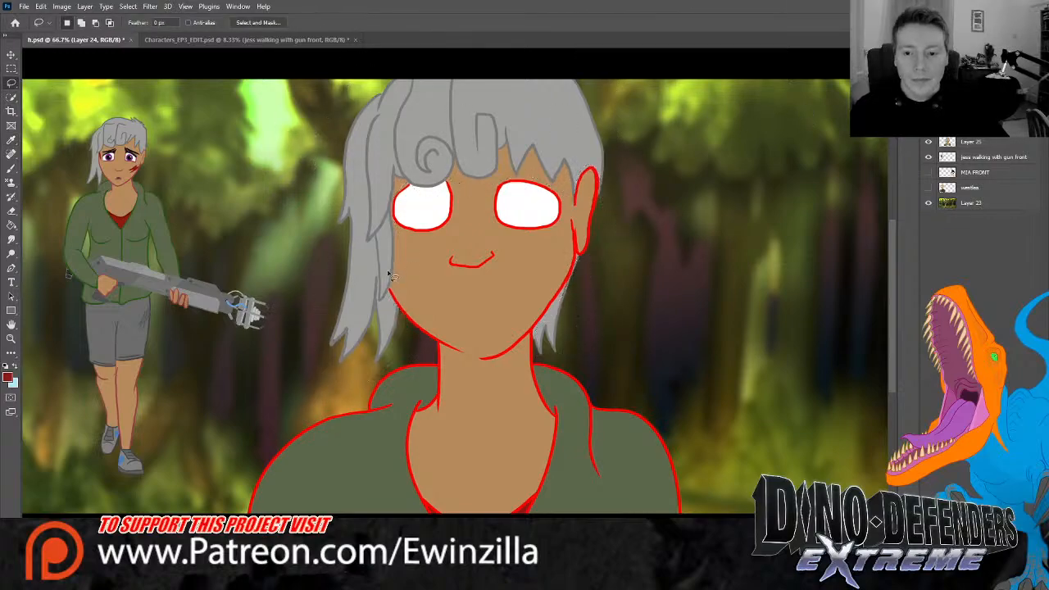
# Lasso both sides of the hoodie, recolour its red outlines to dark green, and deselect
pyautogui.moveTo(298, 393)
pyautogui.mouseDown()
pyautogui.moveTo(688, 391)
pyautogui.moveTo(607, 368)
pyautogui.moveTo(537, 365)
pyautogui.moveTo(557, 417)
pyautogui.moveTo(528, 510)
pyautogui.mouseUp()
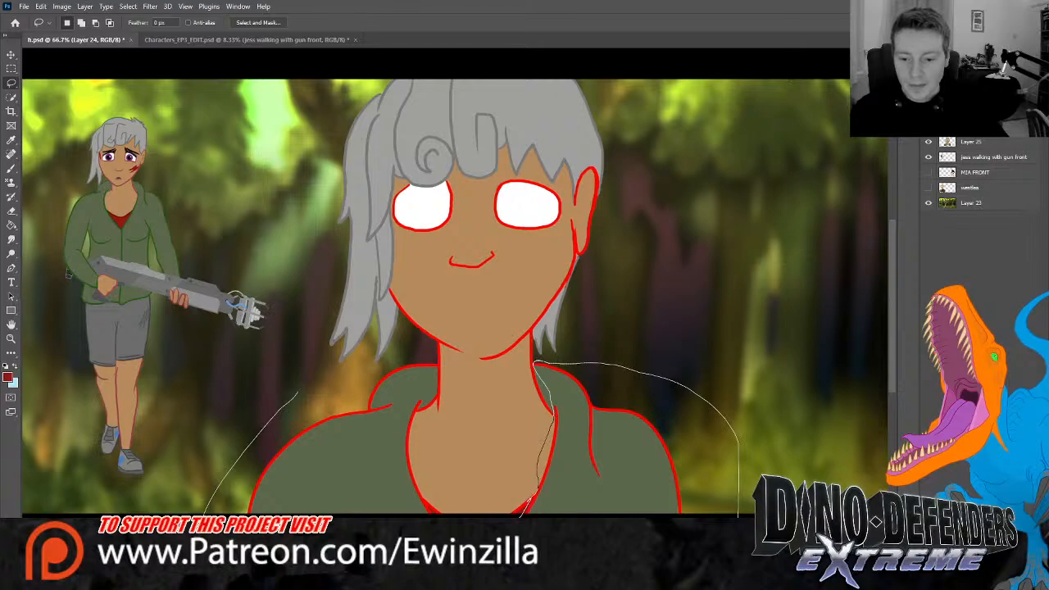
pyautogui.moveTo(435, 513)
pyautogui.mouseDown()
pyautogui.moveTo(428, 437)
pyautogui.moveTo(416, 412)
pyautogui.moveTo(435, 402)
pyautogui.moveTo(440, 369)
pyautogui.moveTo(407, 359)
pyautogui.moveTo(361, 387)
pyautogui.mouseUp()
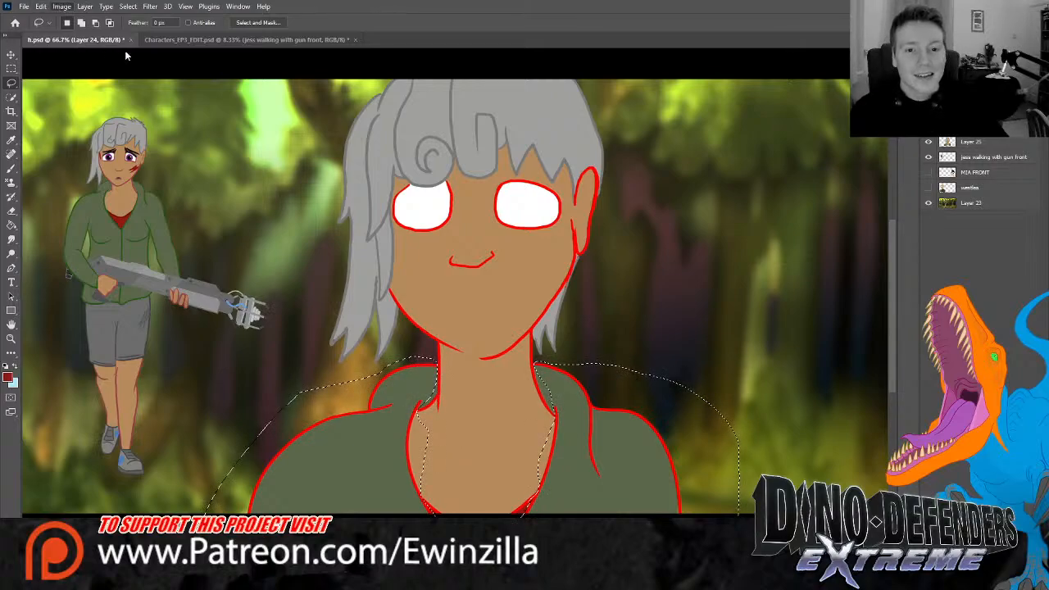
pyautogui.press('i')
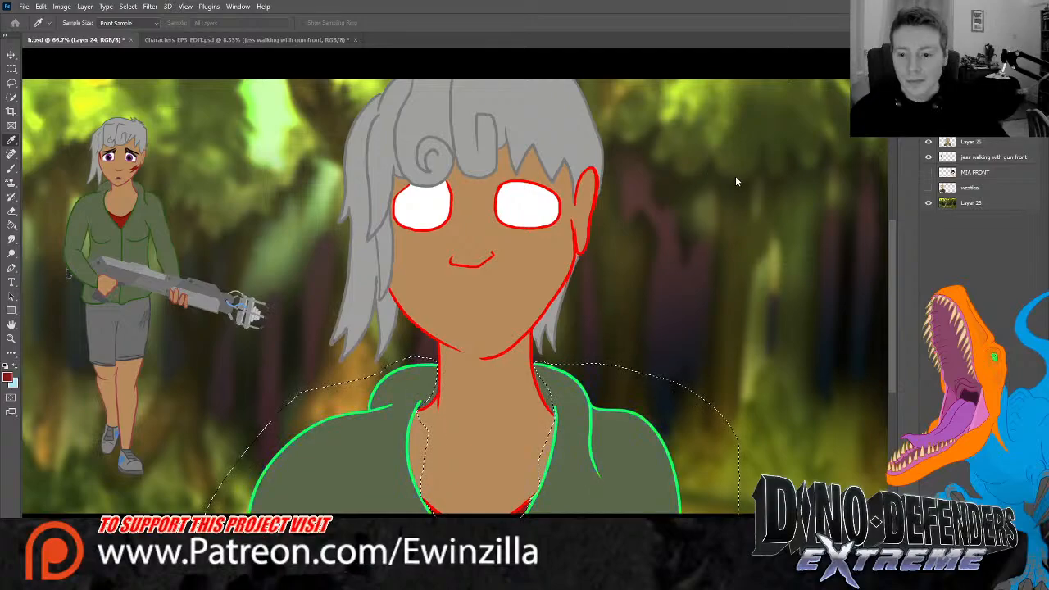
pyautogui.moveTo(736, 178); pyautogui.dragTo(724, 178)
pyautogui.moveTo(691, 226); pyautogui.dragTo(650, 227)
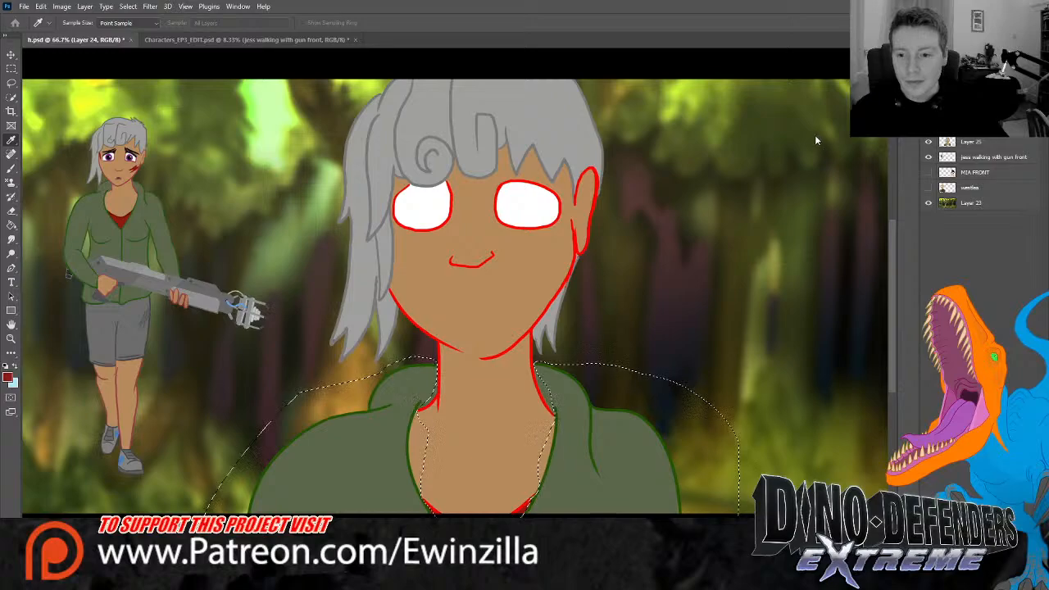
pyautogui.click(10, 83)
pyautogui.hotkey('ctrl', 'd')
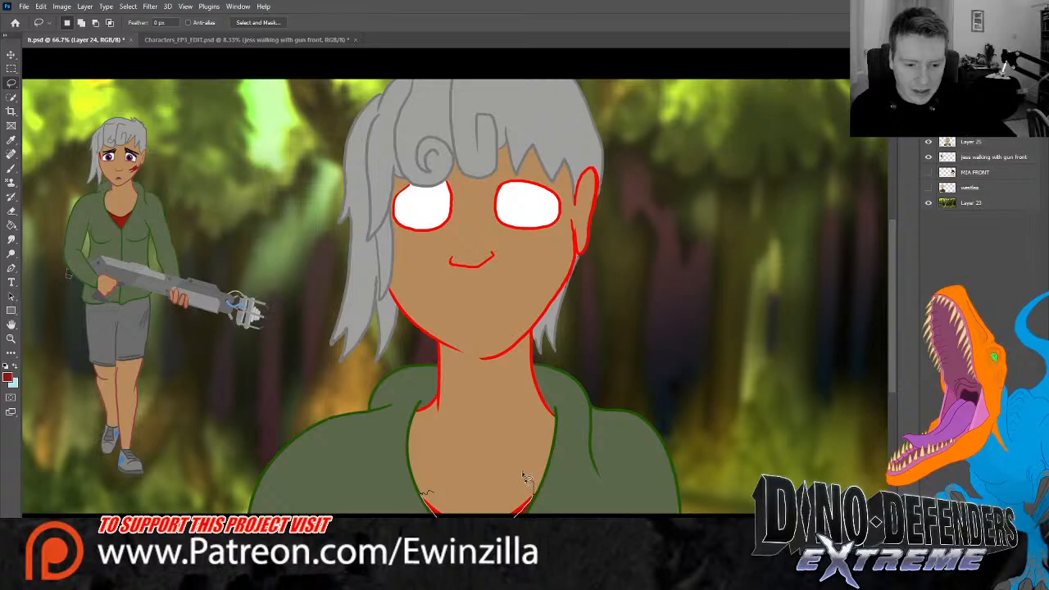
# Lasso the shirt outline at the base of the neckline, darken its red lines, and deselect
pyautogui.moveTo(525, 478); pyautogui.dragTo(422, 494)
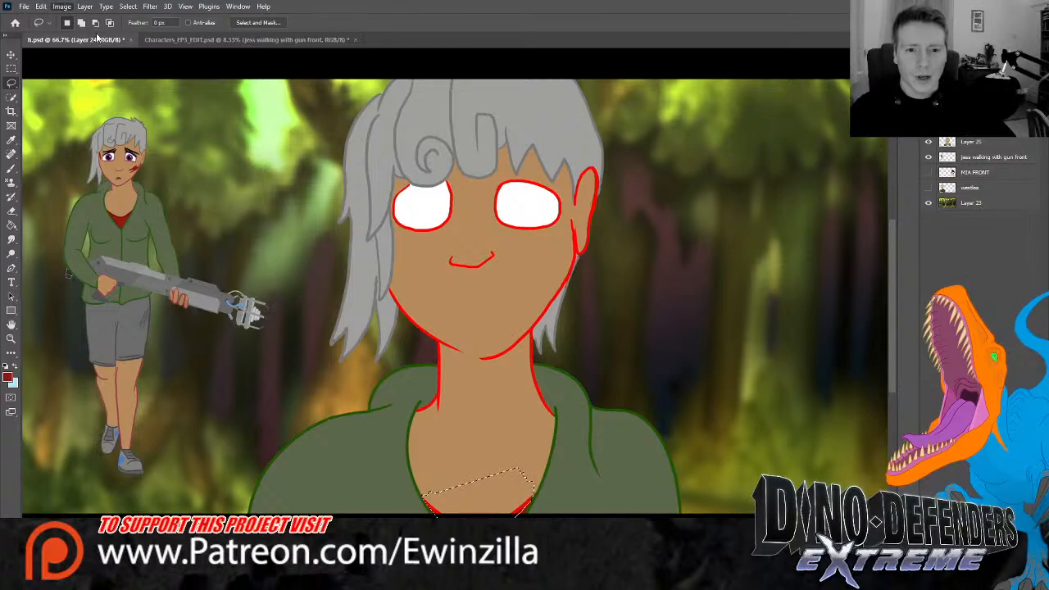
pyautogui.press('i')
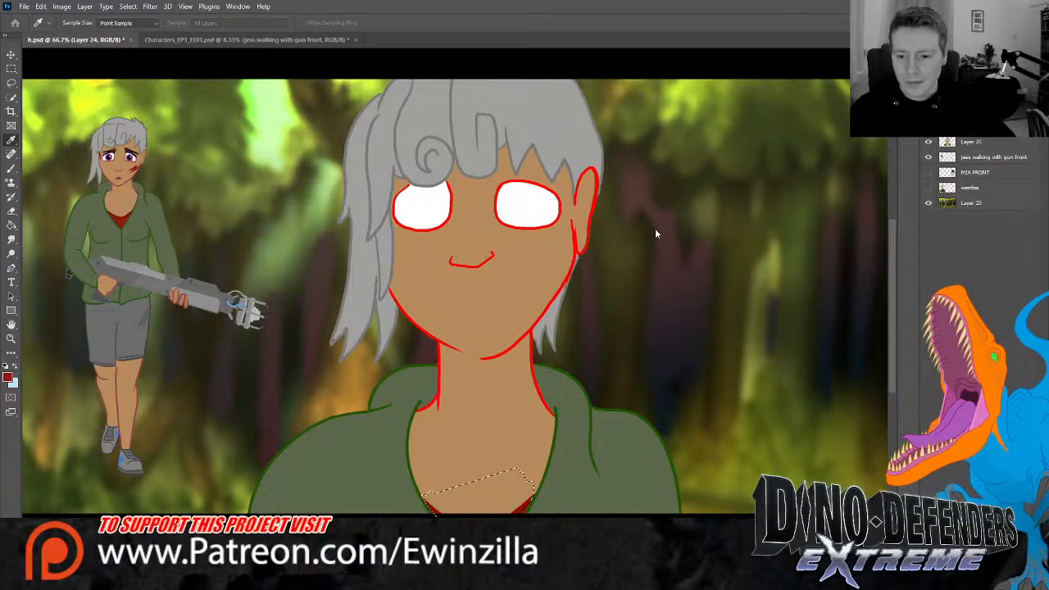
pyautogui.press('l')
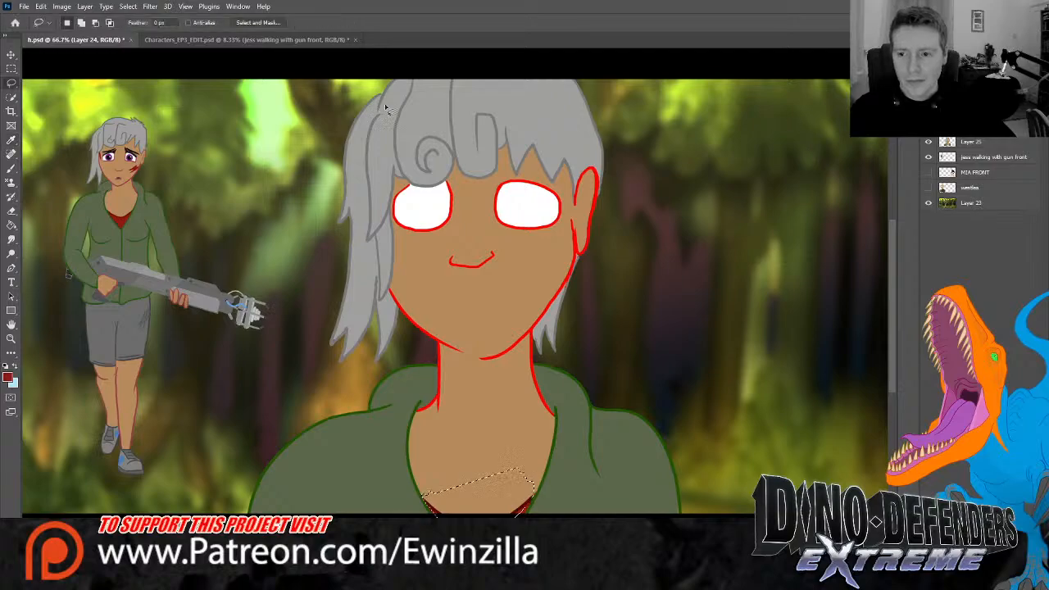
pyautogui.hotkey('ctrl', 'd')
pyautogui.click(7, 236)
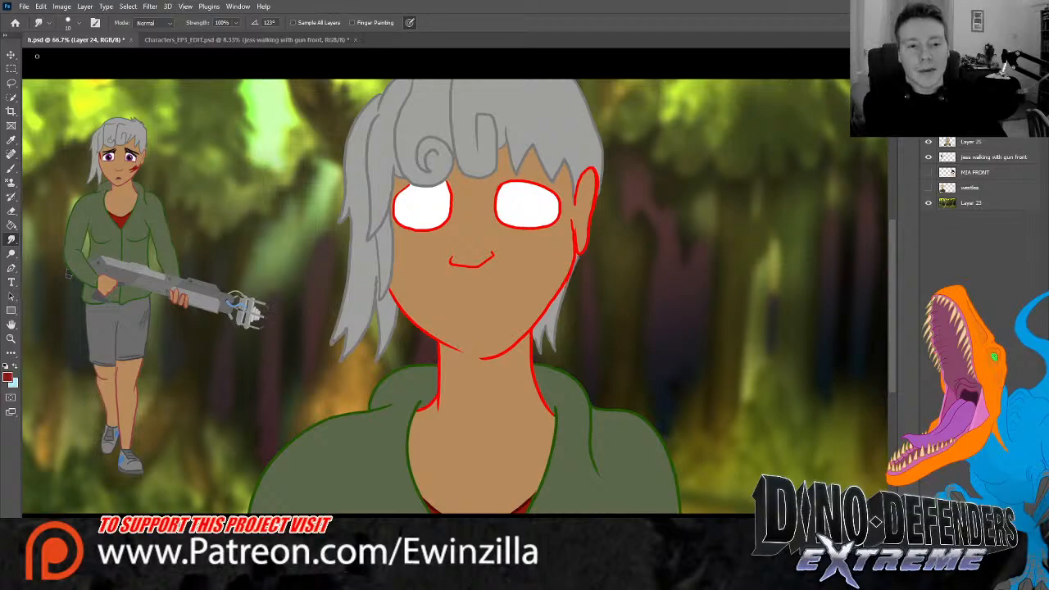
# Lasso around the lower face, neck and ear, recolour their bright red outlines to a muted dark red, and deselect
pyautogui.press('l')
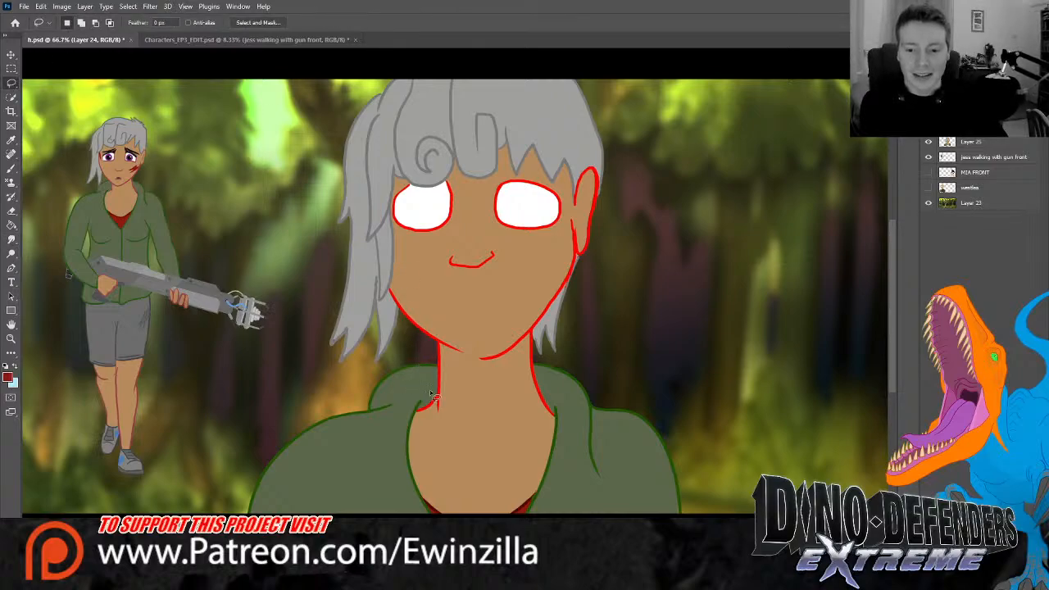
pyautogui.moveTo(422, 416)
pyautogui.mouseDown()
pyautogui.moveTo(453, 428)
pyautogui.moveTo(557, 419)
pyautogui.moveTo(536, 334)
pyautogui.moveTo(579, 259)
pyautogui.moveTo(610, 255)
pyautogui.moveTo(614, 218)
pyautogui.moveTo(590, 166)
pyautogui.moveTo(559, 235)
pyautogui.moveTo(564, 215)
pyautogui.moveTo(525, 223)
pyautogui.moveTo(453, 212)
pyautogui.moveTo(399, 224)
pyautogui.moveTo(407, 265)
pyautogui.moveTo(397, 282)
pyautogui.moveTo(415, 226)
pyautogui.moveTo(397, 223)
pyautogui.moveTo(394, 305)
pyautogui.moveTo(436, 358)
pyautogui.moveTo(439, 384)
pyautogui.mouseUp()
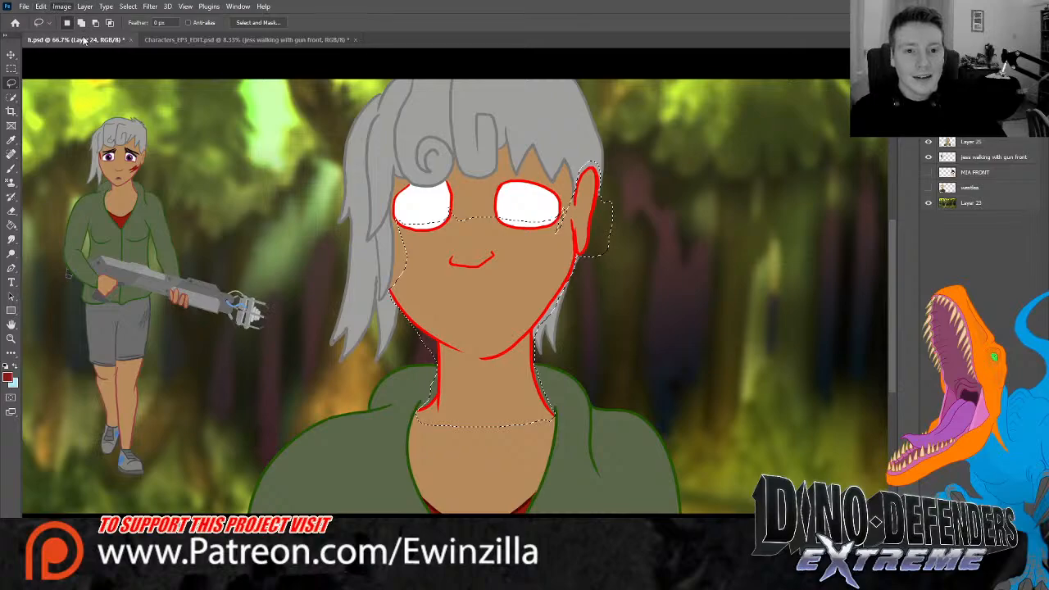
pyautogui.press('i')
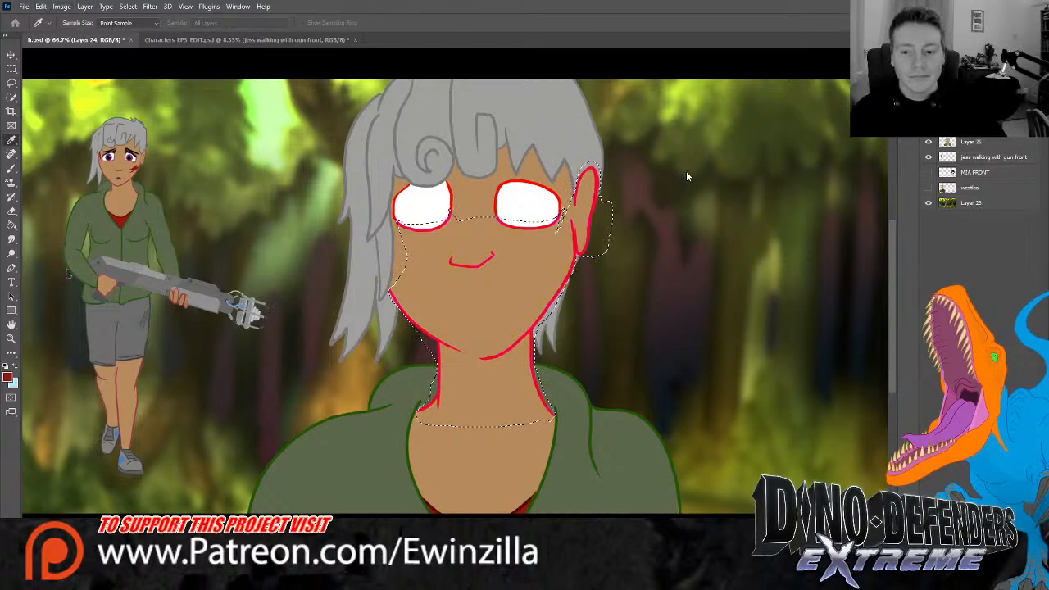
pyautogui.moveTo(694, 173); pyautogui.dragTo(659, 199)
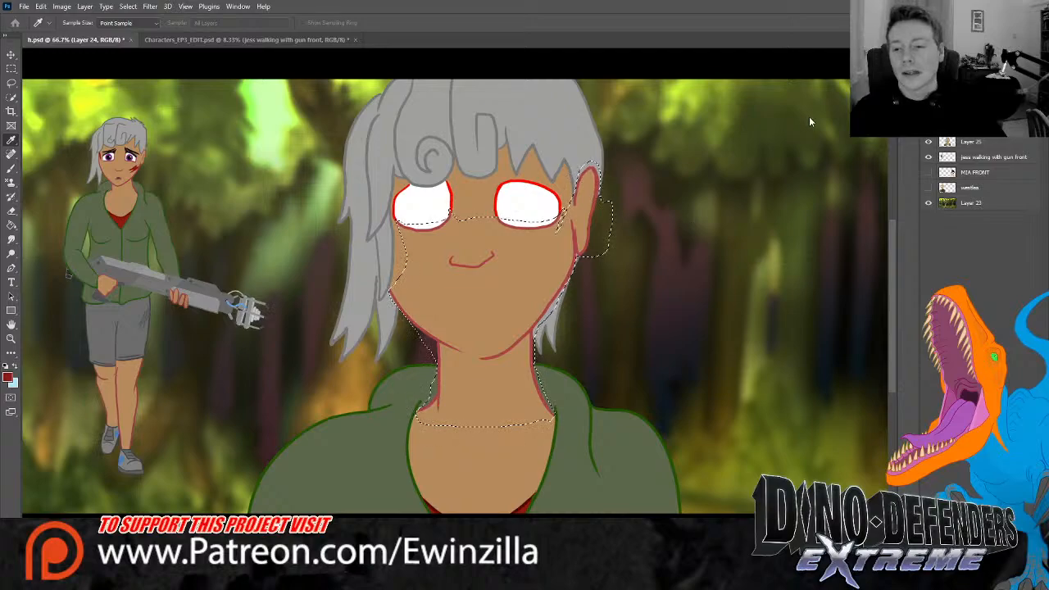
pyautogui.press('l')
pyautogui.hotkey('ctrl', 'd')
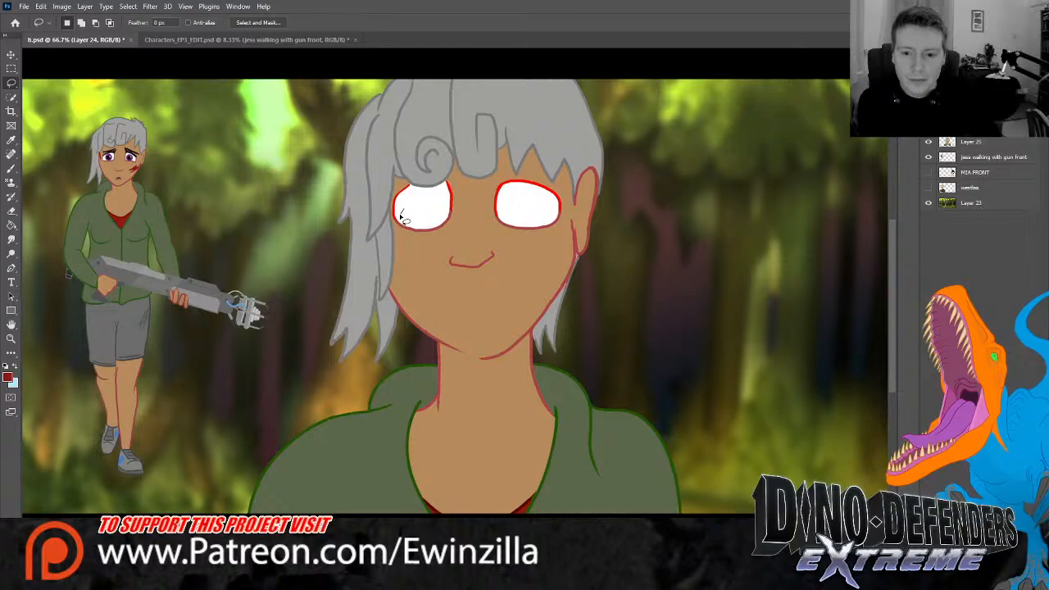
# Lasso the upper outlines of both eyes, turn their red lines black, and deselect
pyautogui.moveTo(397, 215)
pyautogui.mouseDown()
pyautogui.moveTo(450, 184)
pyautogui.moveTo(463, 217)
pyautogui.moveTo(479, 217)
pyautogui.moveTo(502, 178)
pyautogui.moveTo(540, 182)
pyautogui.moveTo(567, 214)
pyautogui.moveTo(456, 224)
pyautogui.mouseUp()
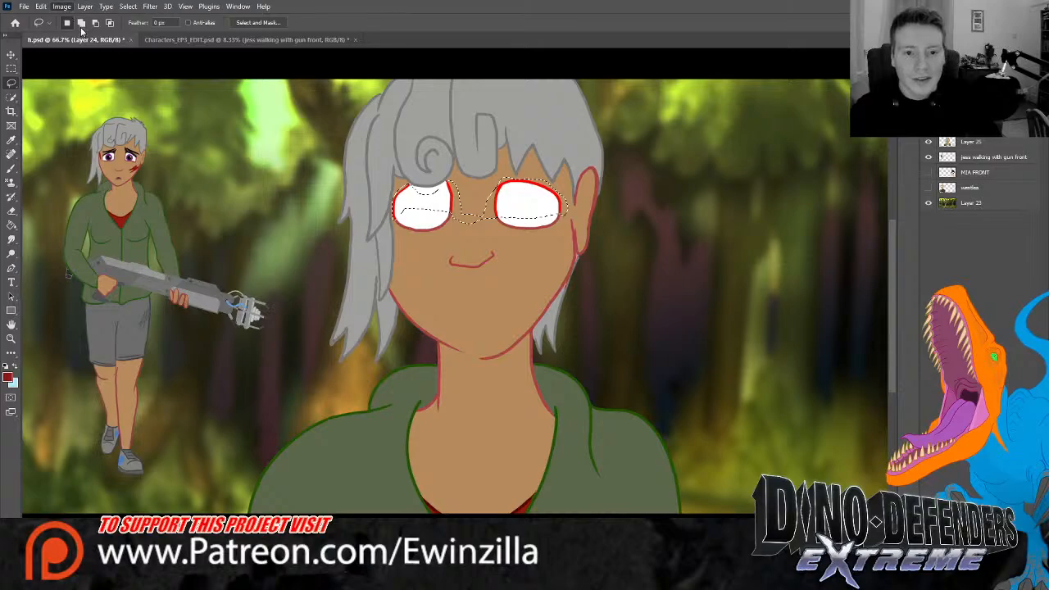
pyautogui.press('i')
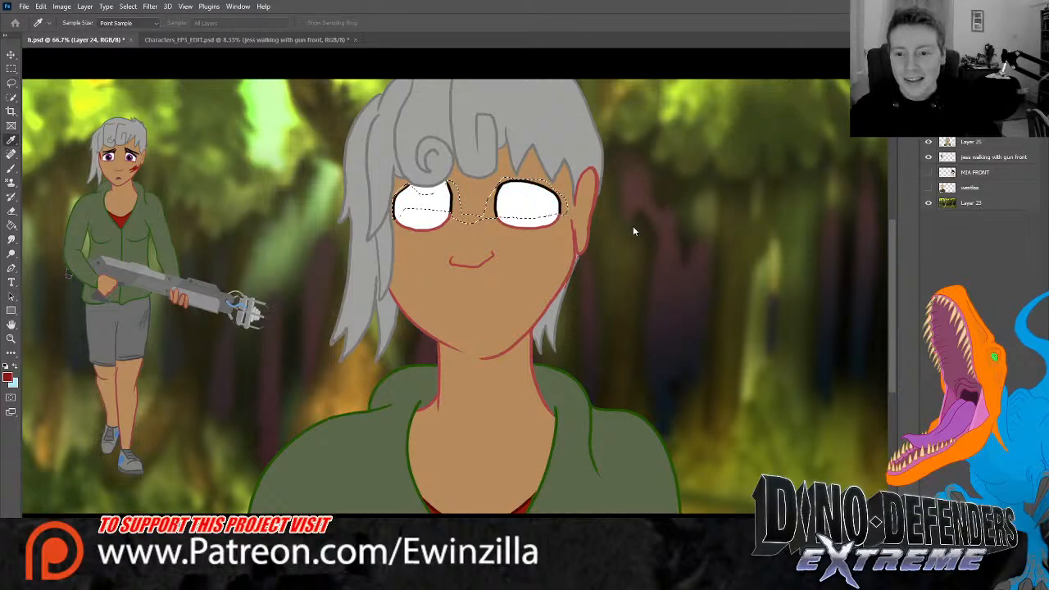
pyautogui.press('l')
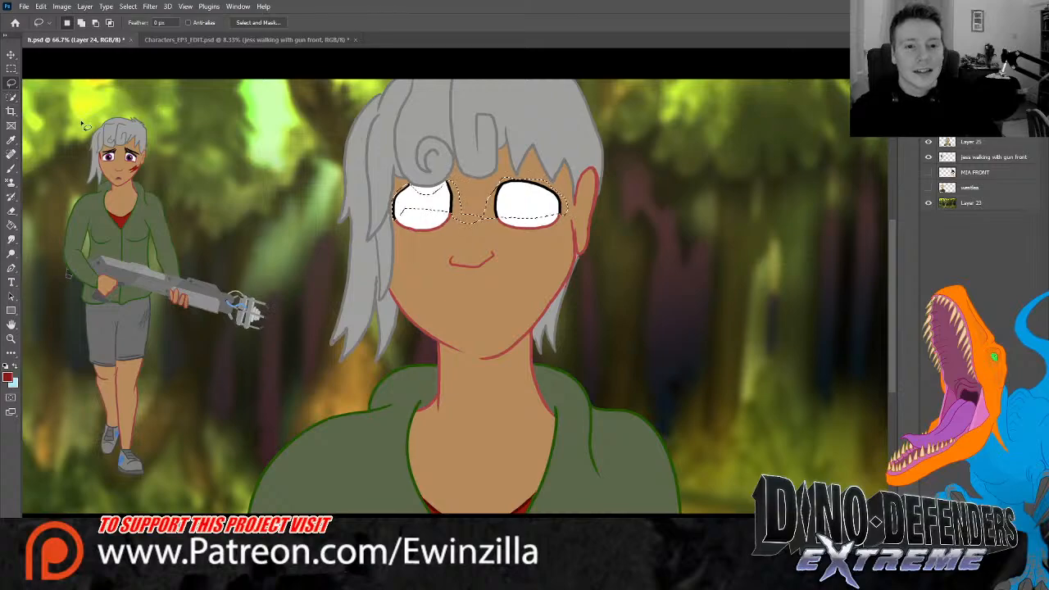
pyautogui.hotkey('ctrl', 'd')
# Sample the dark red of the reference woman's cheek wound and paint a zigzag scratch on the close-up's cheek below the ear
pyautogui.click(12, 141)
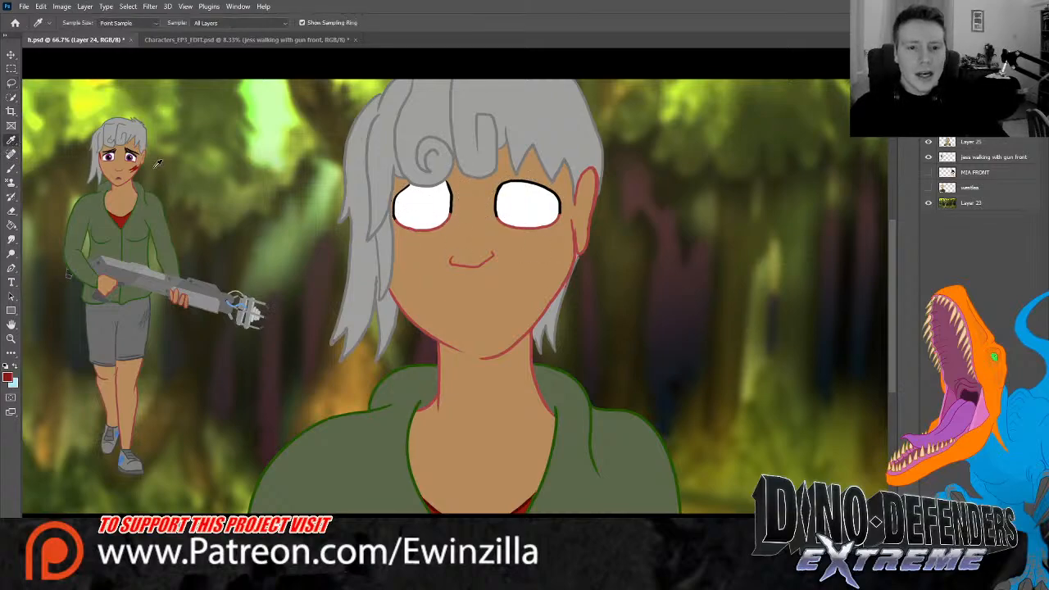
pyautogui.click(123, 166)
pyautogui.click(12, 169)
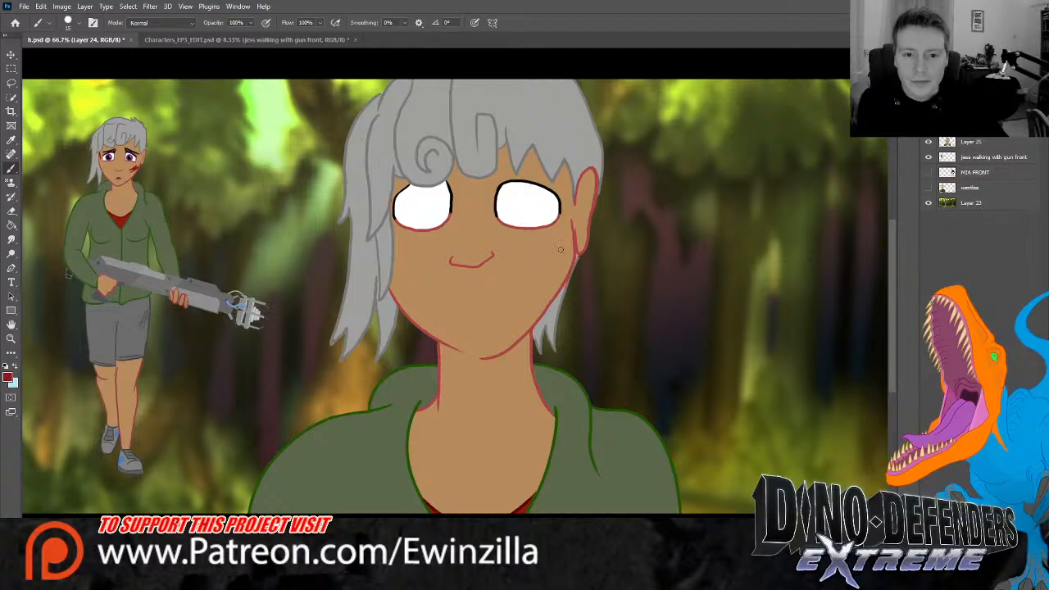
pyautogui.moveTo(553, 253)
pyautogui.mouseDown()
pyautogui.moveTo(533, 267)
pyautogui.moveTo(561, 257)
pyautogui.moveTo(535, 278)
pyautogui.moveTo(574, 257)
pyautogui.moveTo(568, 246)
pyautogui.moveTo(533, 267)
pyautogui.moveTo(564, 251)
pyautogui.moveTo(566, 260)
pyautogui.mouseUp()
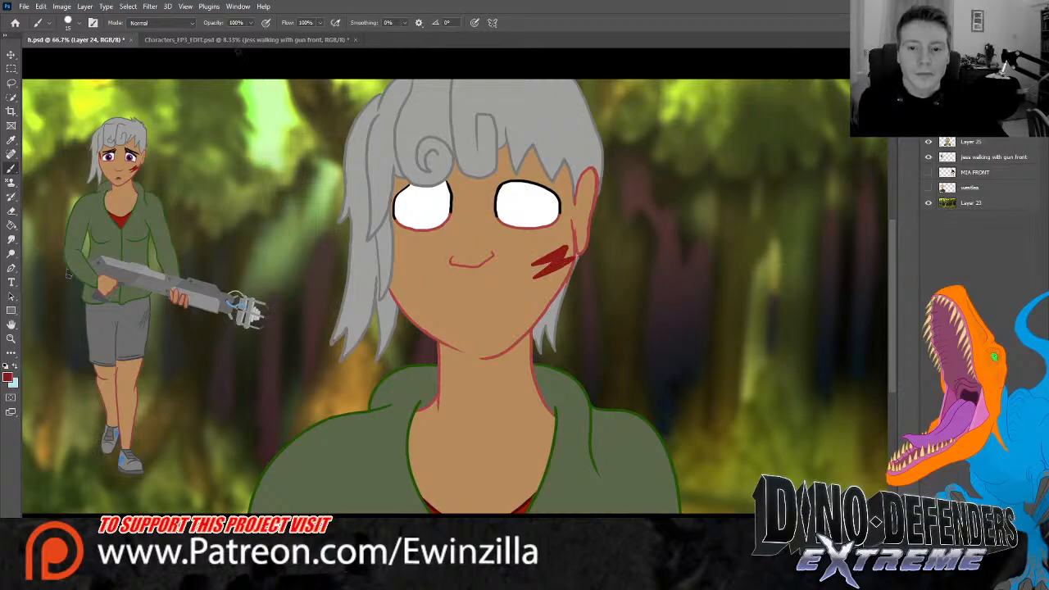
# Examine the cheek wound and eyes of the grey-haired woman's versions in Characters_EP3_EDIT.psd
pyautogui.click(238, 39)
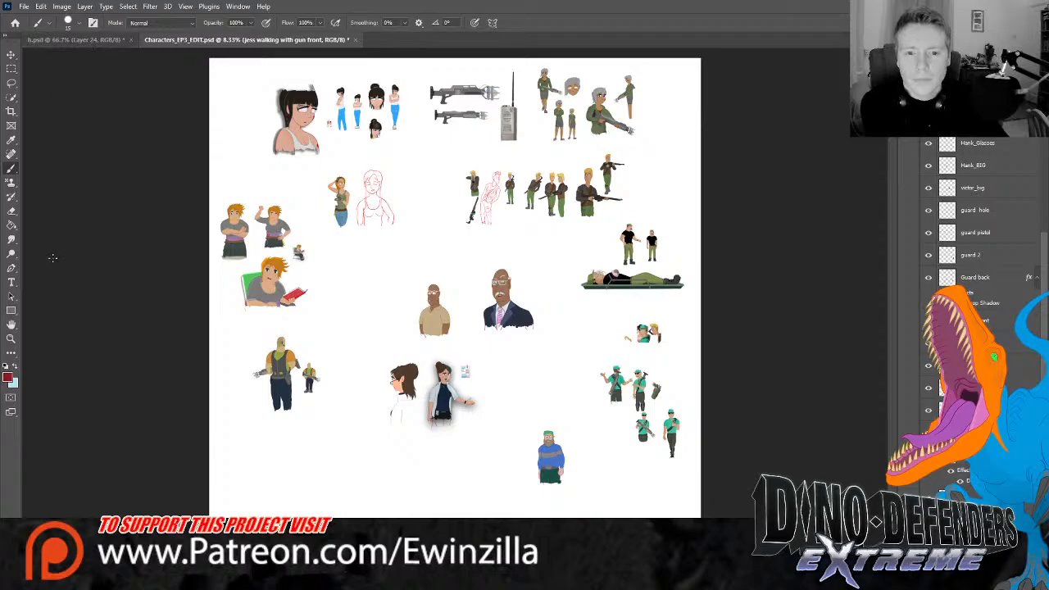
pyautogui.press('z')
pyautogui.click(600, 87)
pyautogui.keyDown('alt'); pyautogui.click(599, 87); pyautogui.keyUp('alt')
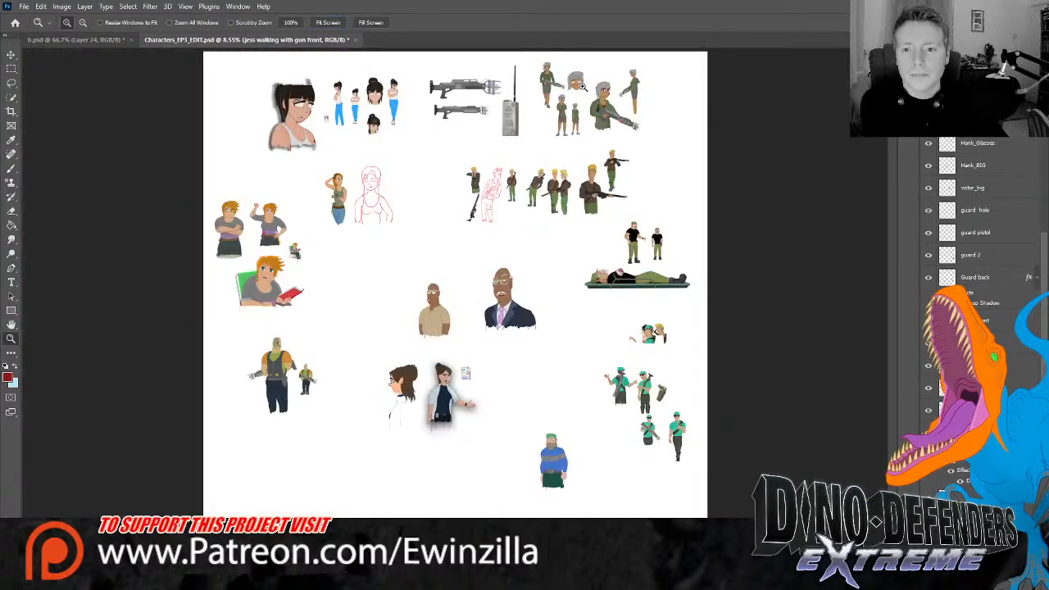
pyautogui.click(586, 72)
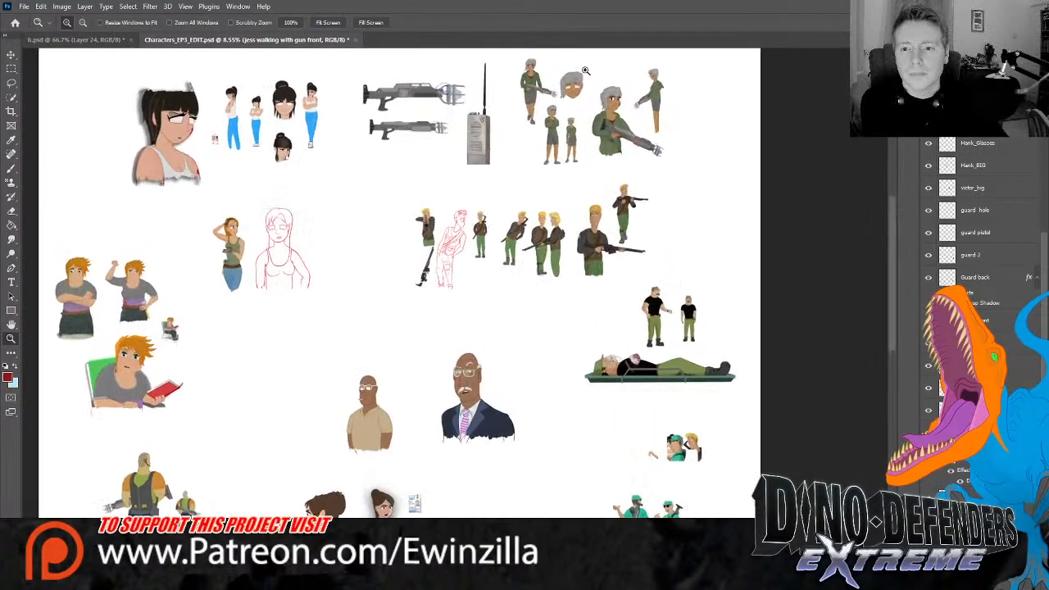
pyautogui.click(589, 76)
pyautogui.click(611, 93)
pyautogui.click(615, 96)
pyautogui.click(614, 96)
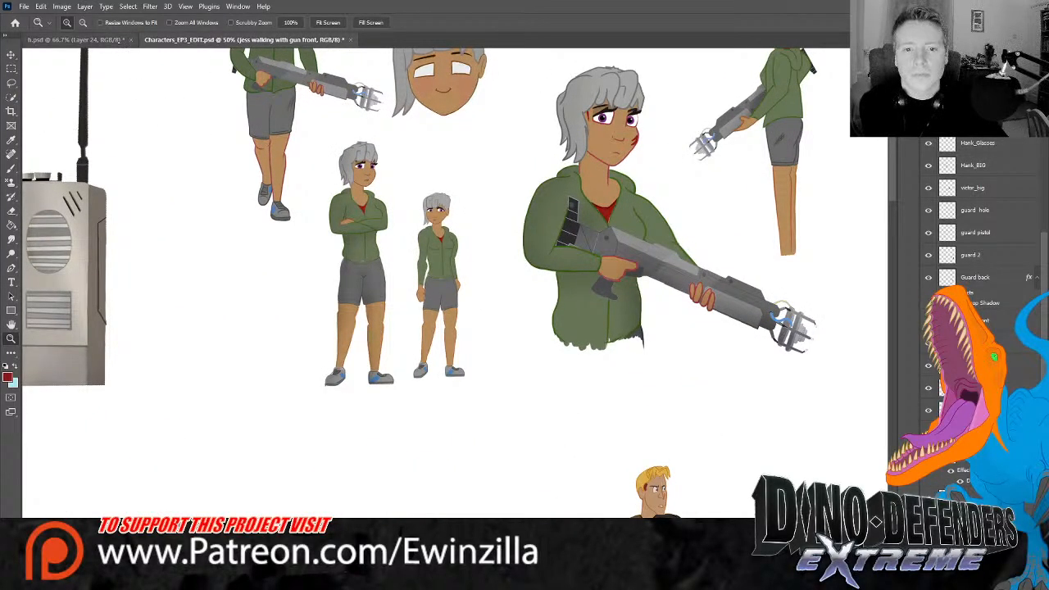
# Return to h.psd and thicken the dark red scratch on the woman's cheek with another brush stroke
pyautogui.click(74, 39)
pyautogui.click(10, 168)
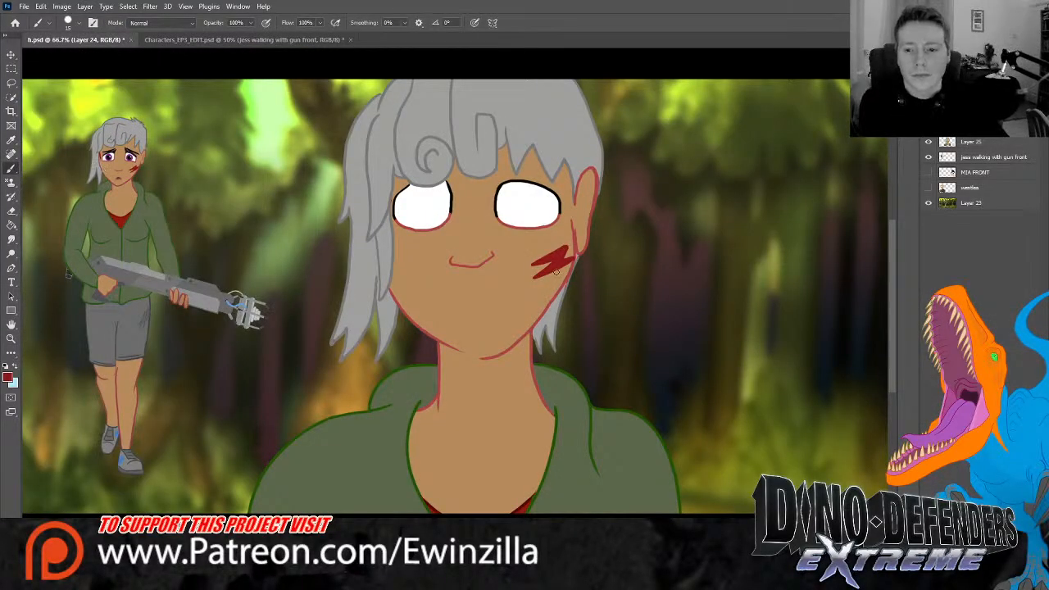
pyautogui.moveTo(564, 269); pyautogui.dragTo(562, 274)
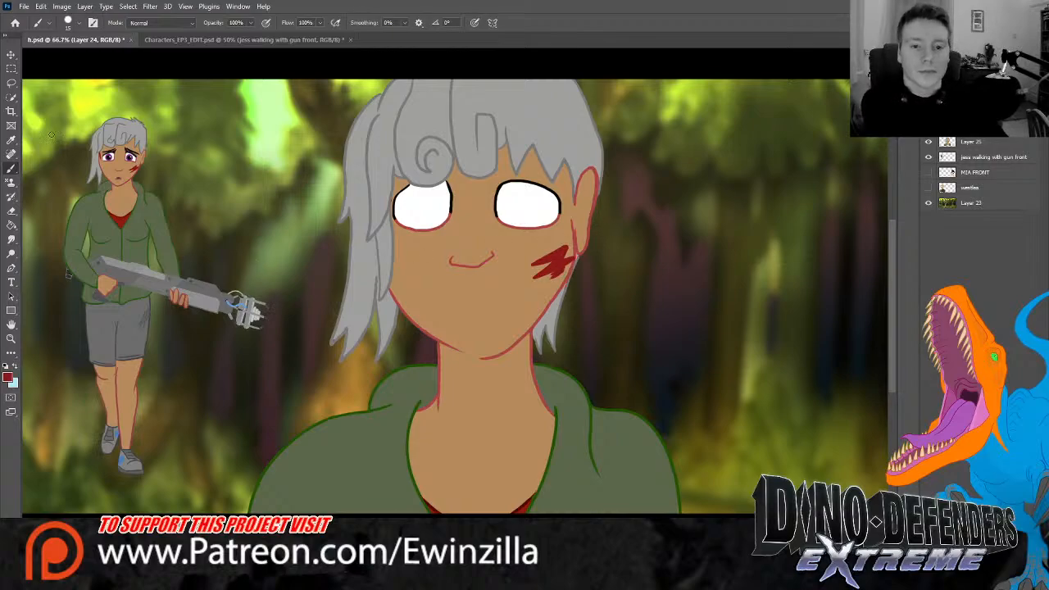
# Sample the purple of the reference woman's iris and ready a large round brush for the close-up's eyes
pyautogui.press('i')
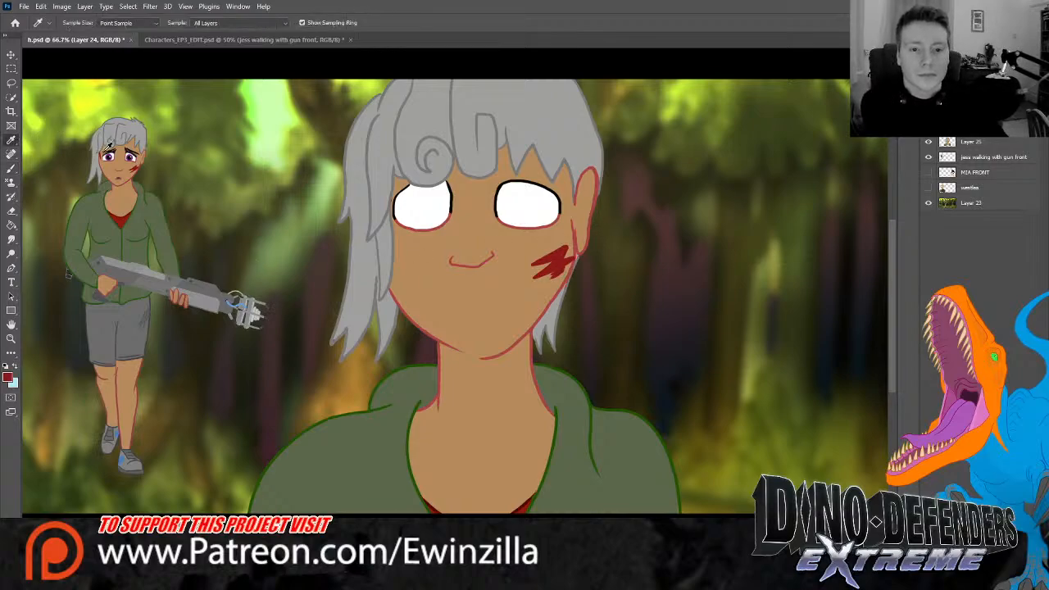
pyautogui.click(134, 156)
pyautogui.click(132, 157)
pyautogui.click(132, 156)
pyautogui.press('b')
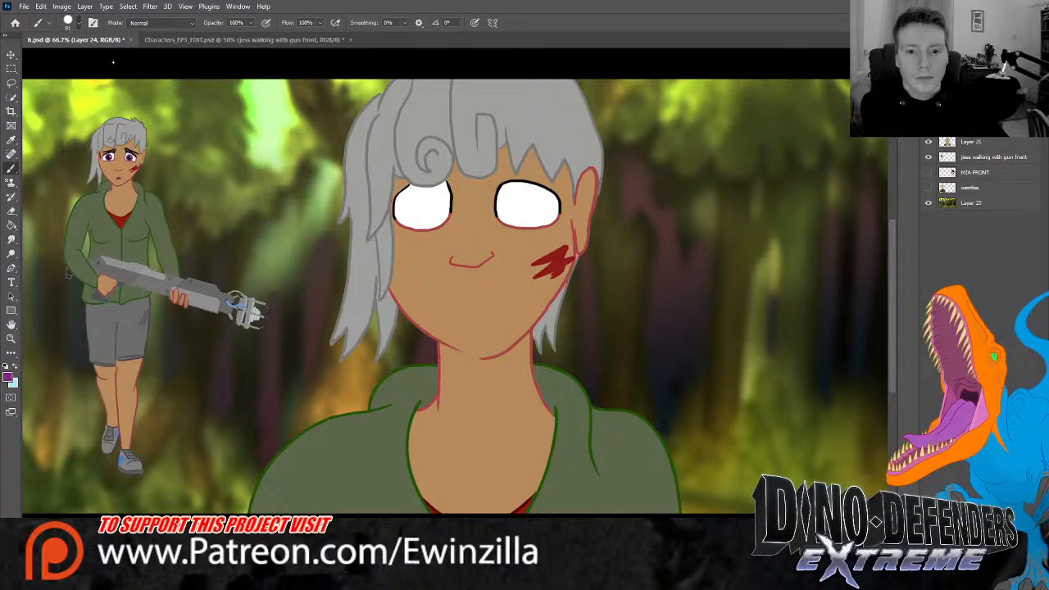
# Try several placements of round purple irises in both eyes of the close-up, undoing each attempt
pyautogui.click(423, 205)
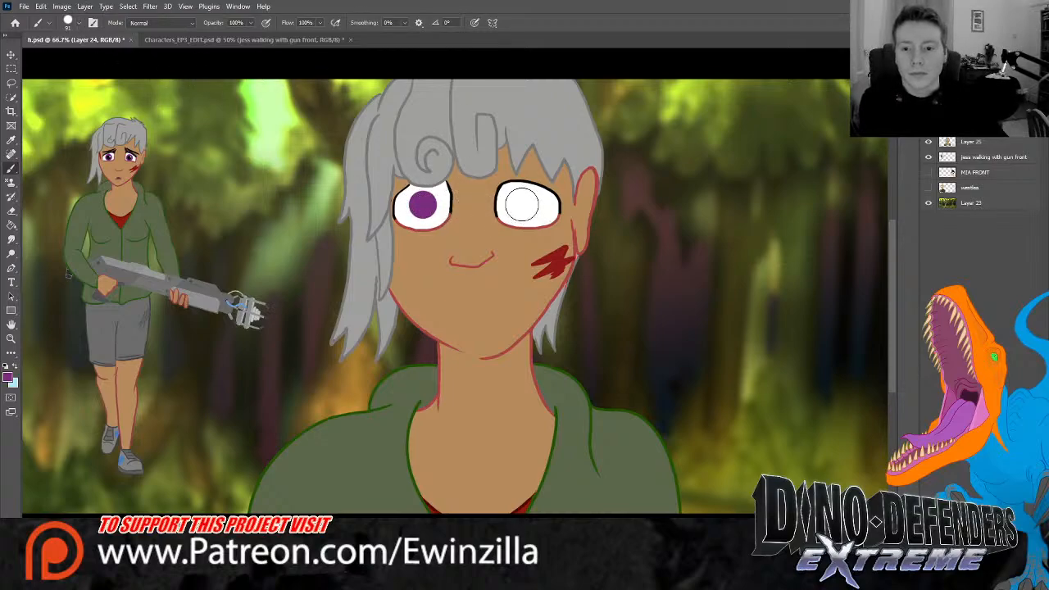
pyautogui.click(522, 204)
pyautogui.hotkey('ctrl', 'z')
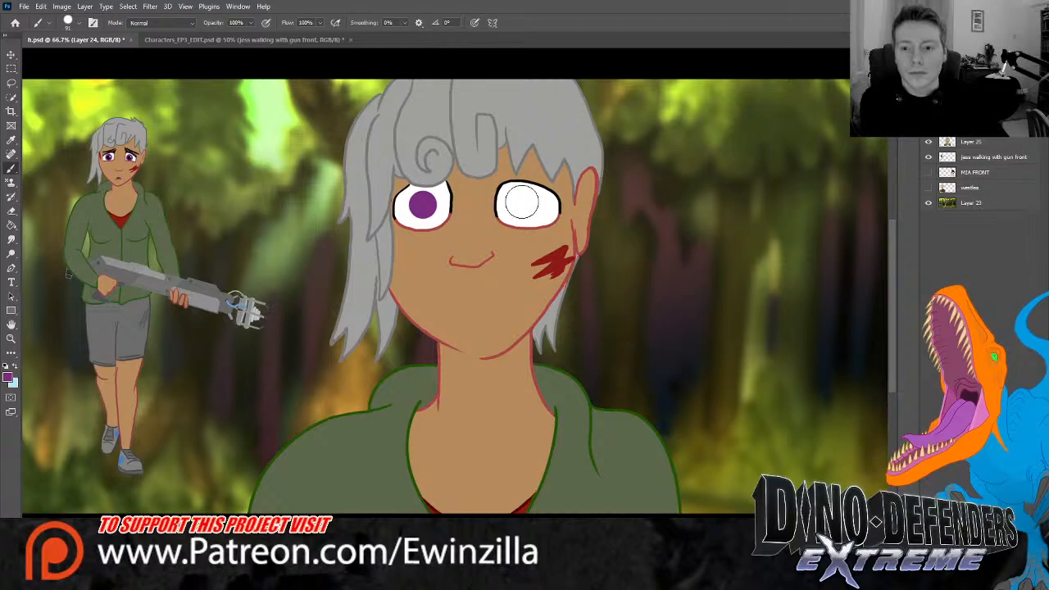
pyautogui.click(522, 203)
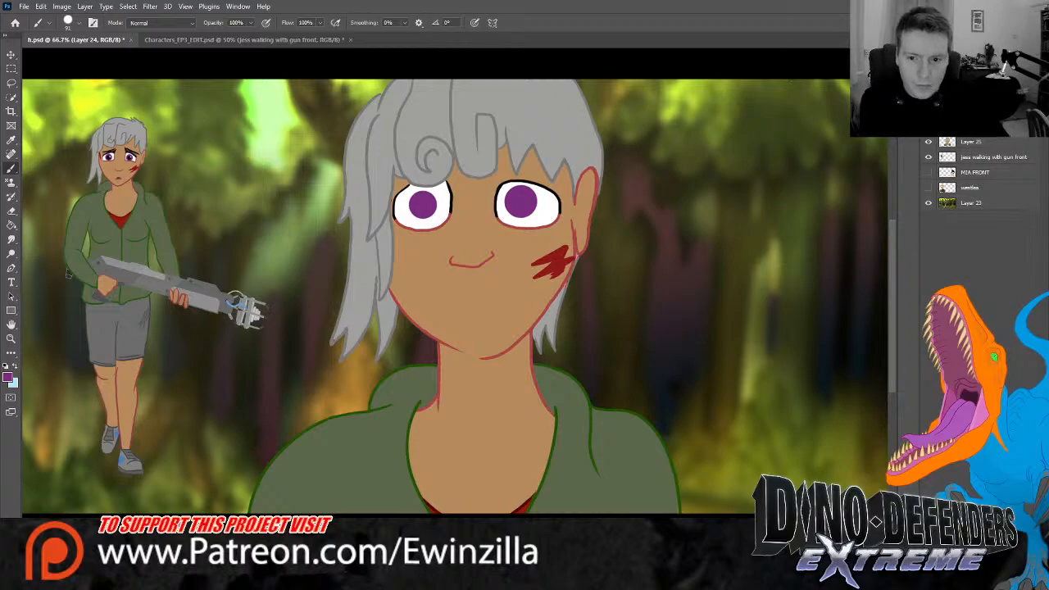
pyautogui.hotkey('ctrl', 'z')
pyautogui.hotkey('ctrl', 'z')
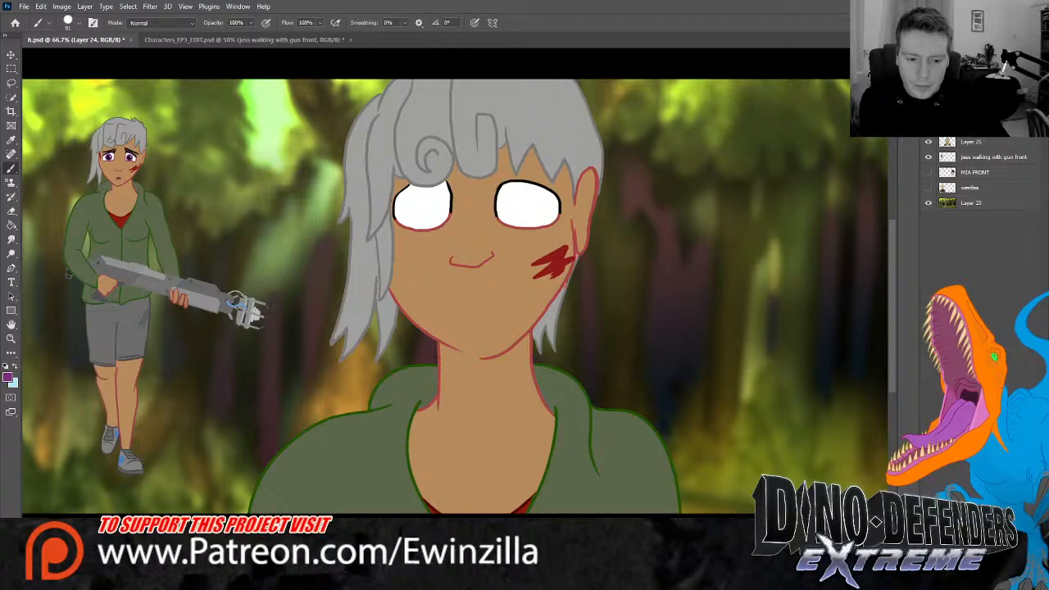
pyautogui.click(421, 202)
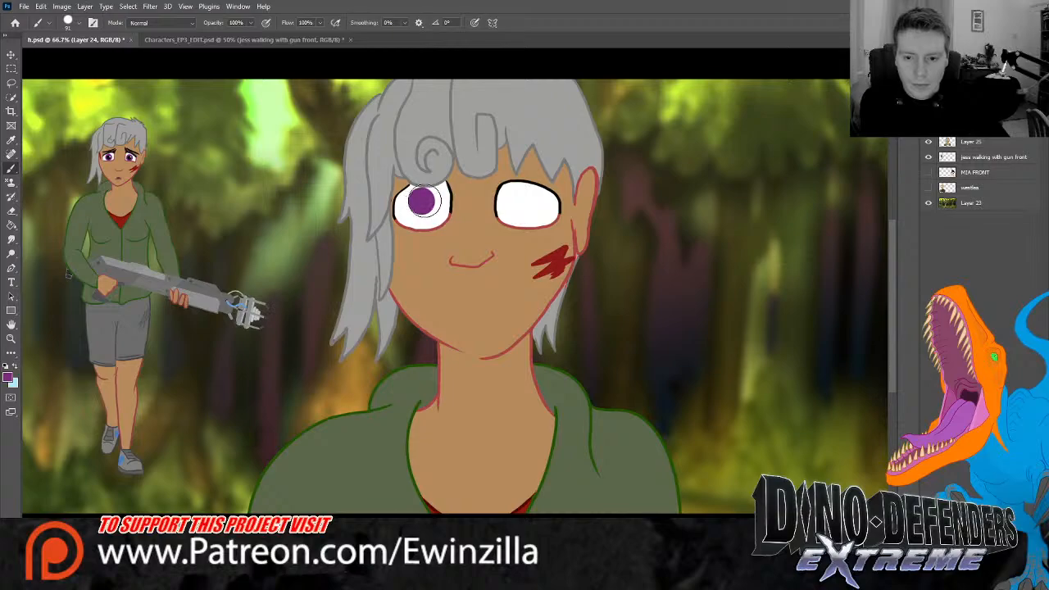
pyautogui.click(522, 202)
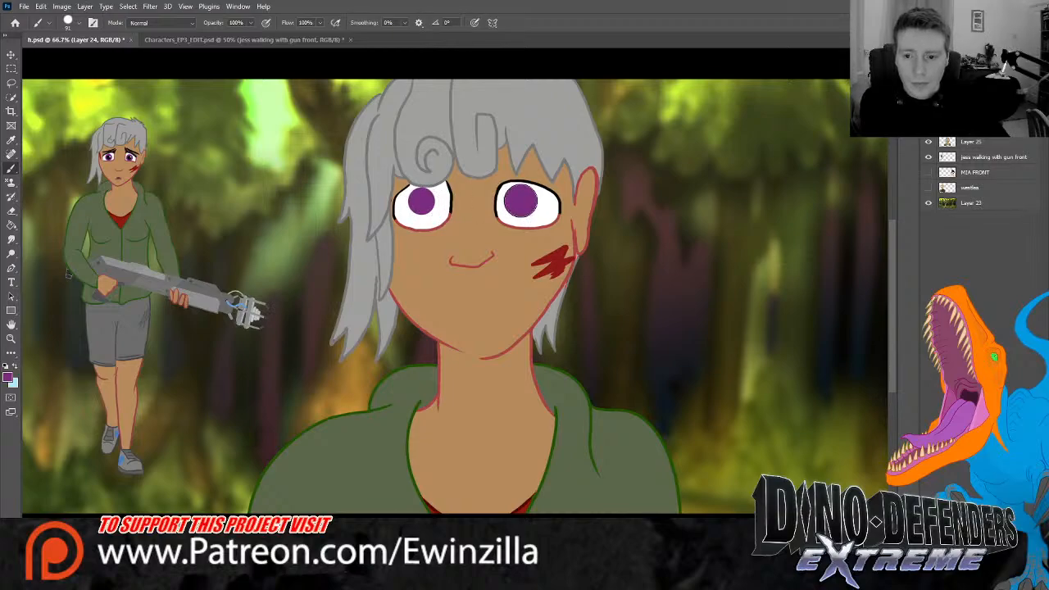
pyautogui.hotkey('ctrl', 'z')
pyautogui.hotkey('ctrl', 'z')
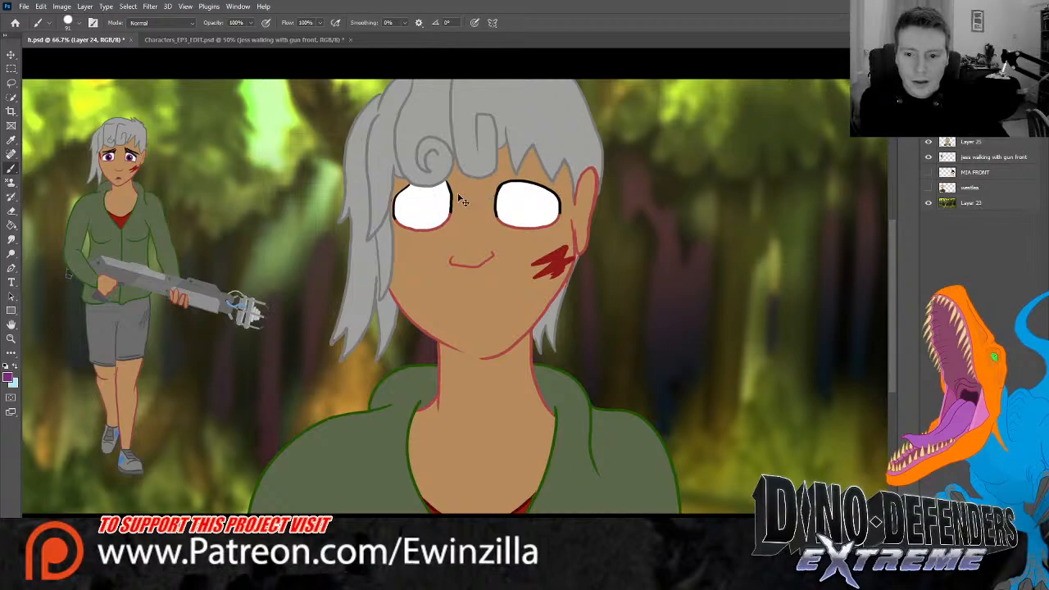
pyautogui.click(425, 200)
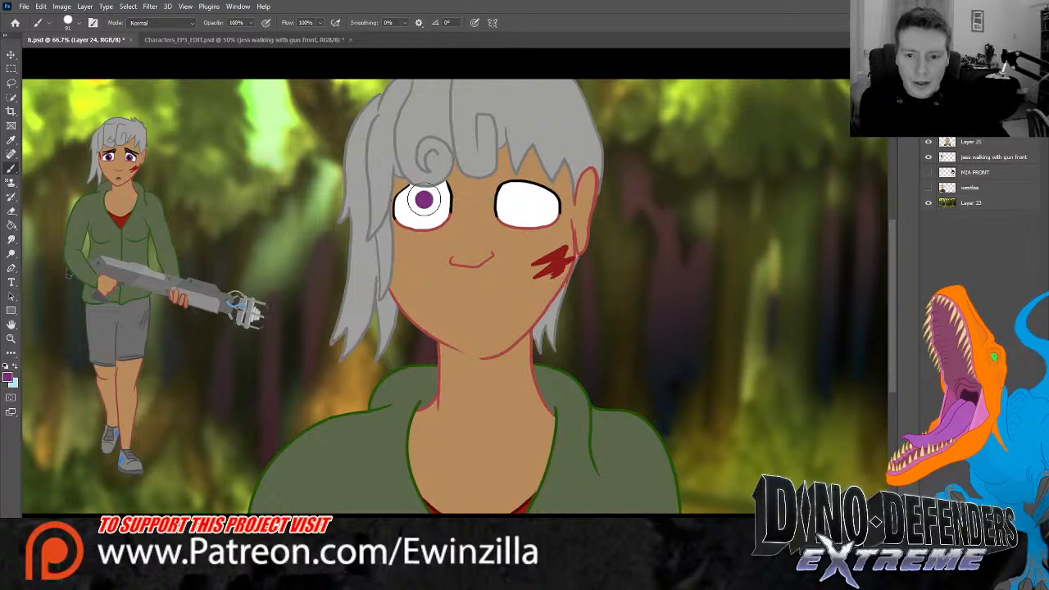
pyautogui.click(523, 200)
pyautogui.hotkey('ctrl', 'z')
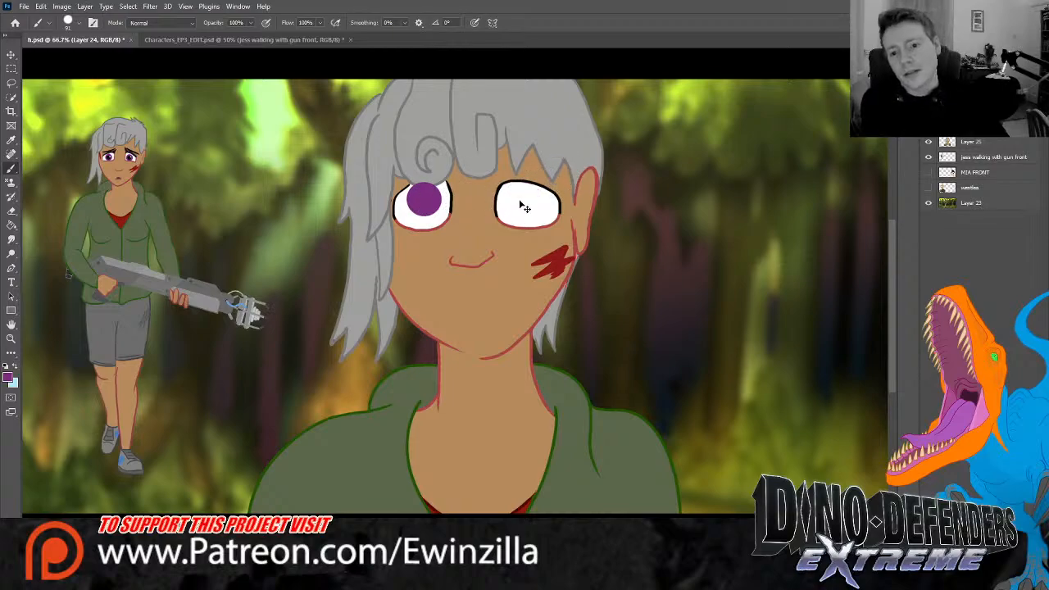
pyautogui.click(523, 200)
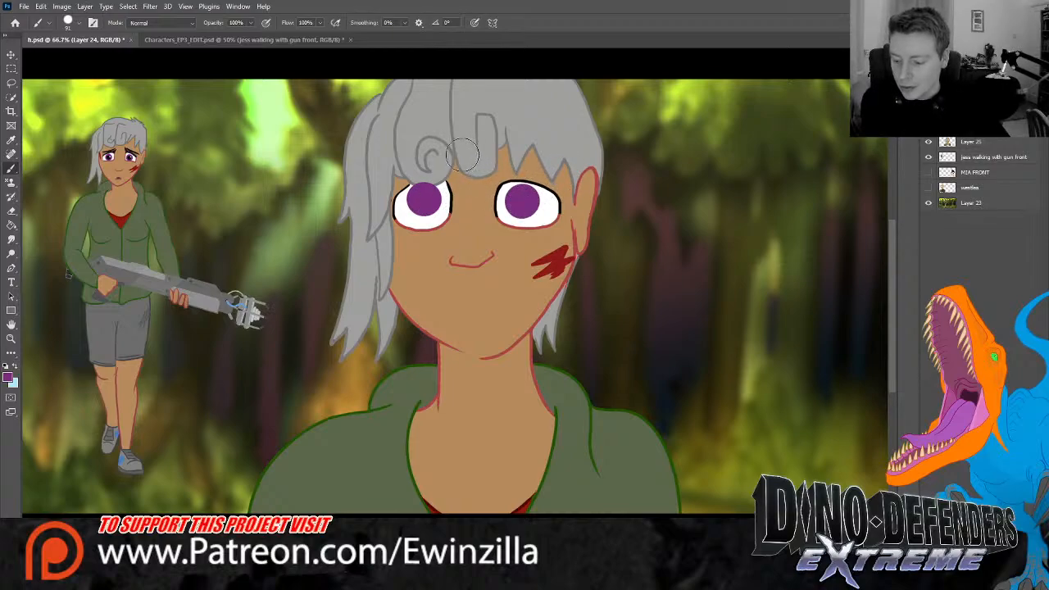
pyautogui.hotkey('ctrl', 'z')
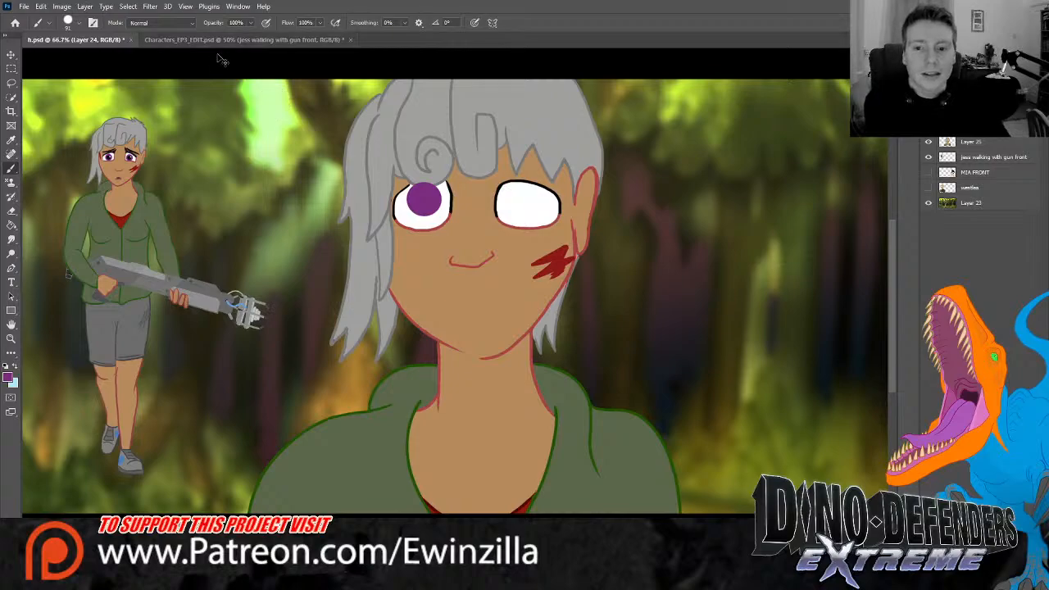
pyautogui.hotkey('ctrl', 'z')
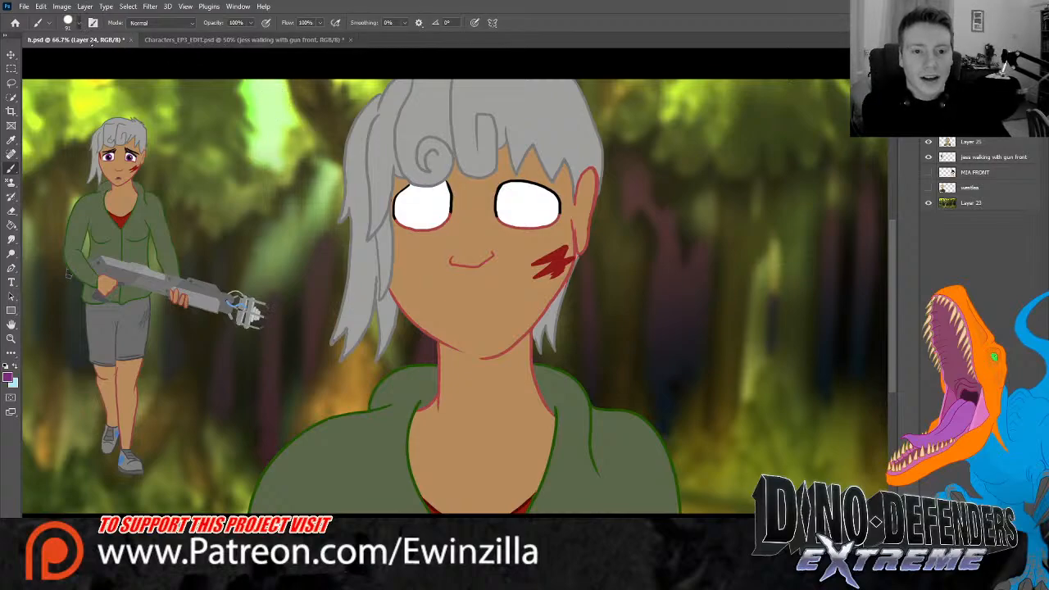
# Paint a purple iris in each eye with a slightly smaller round brush, near the upper eyelids
pyautogui.click(422, 202)
pyautogui.hotkey('ctrl', 'z')
pyautogui.click(426, 202)
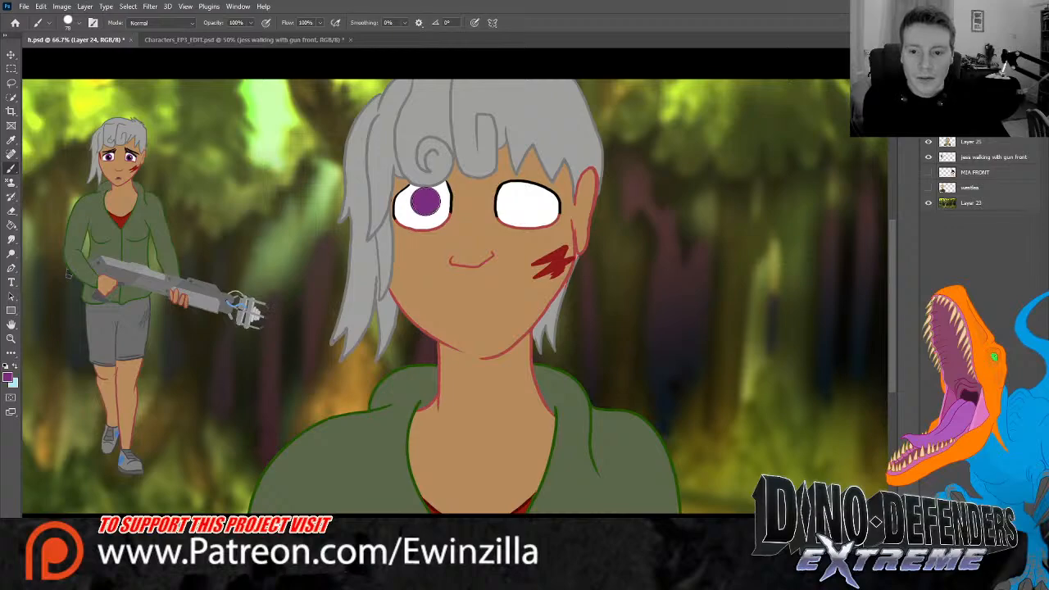
pyautogui.click(523, 200)
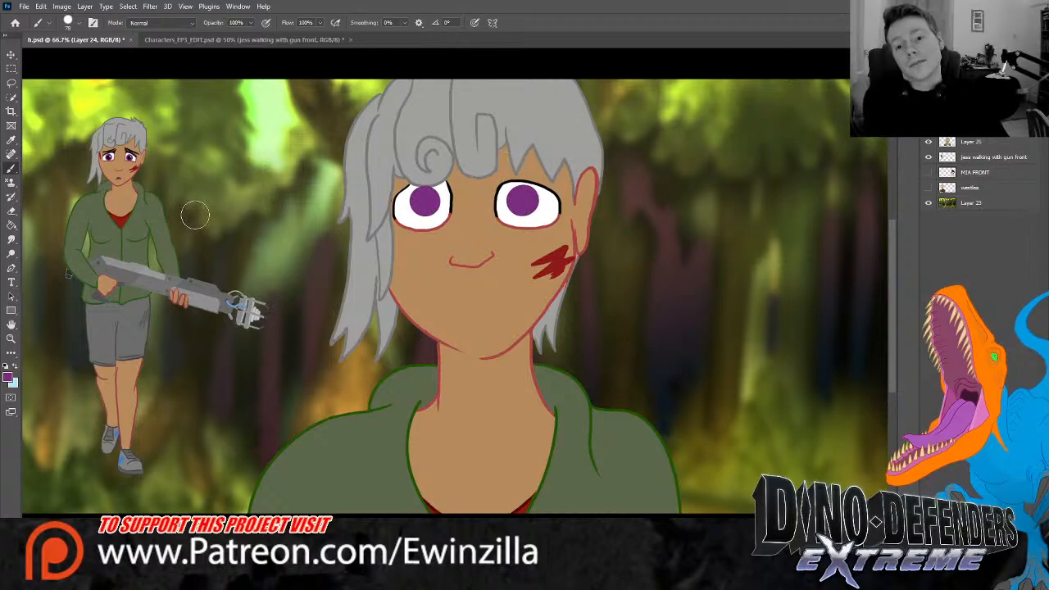
pyautogui.click(12, 239)
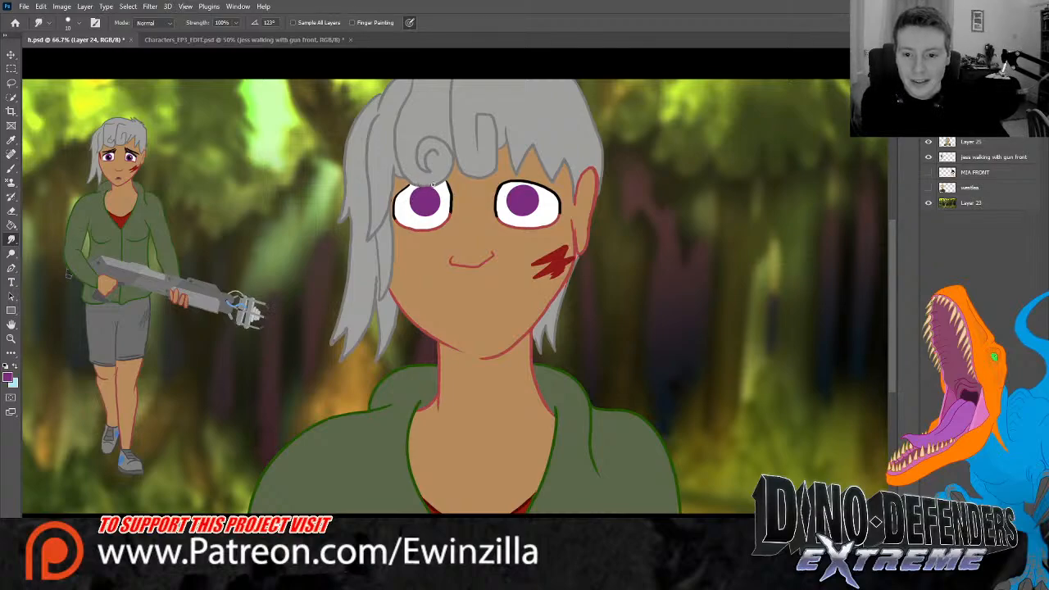
pyautogui.click(12, 168)
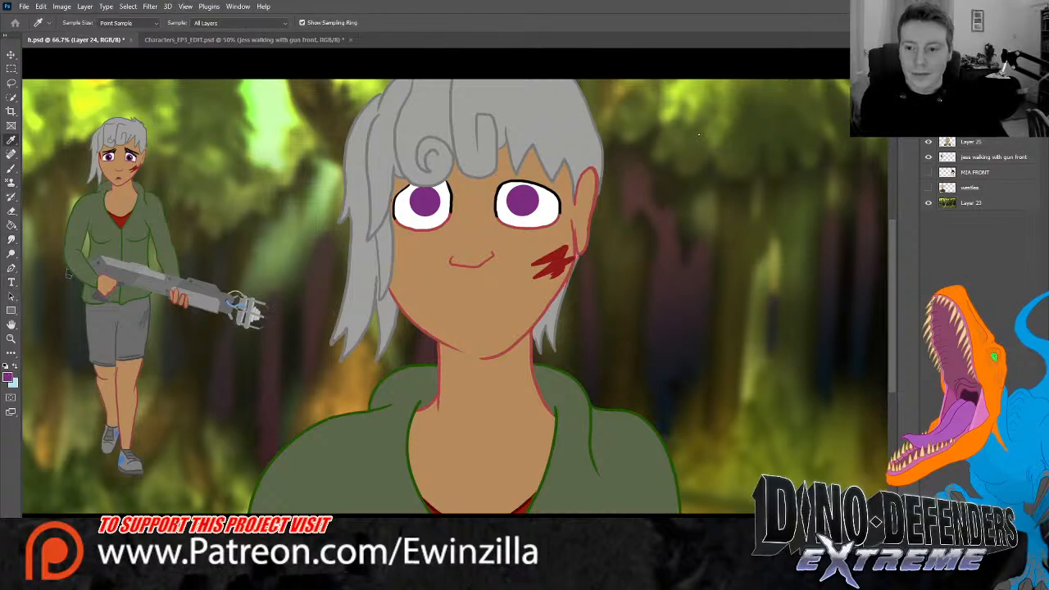
# Paint thick black upper lash lines over both eyes of the close-up with a small round brush, undoing stray strokes
pyautogui.press('Return')
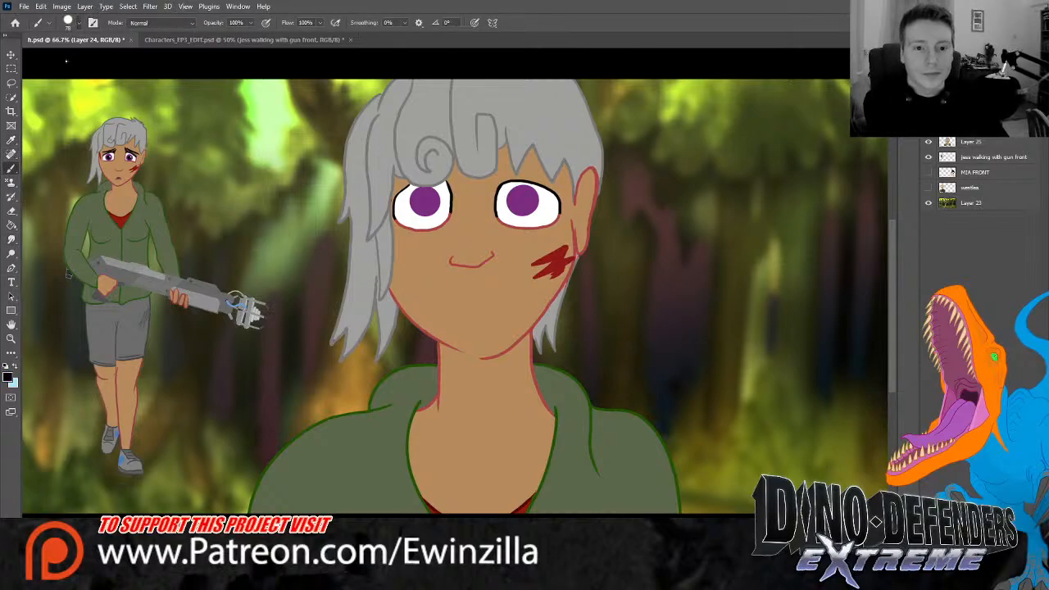
pyautogui.moveTo(391, 214)
pyautogui.mouseDown()
pyautogui.moveTo(409, 187)
pyautogui.moveTo(450, 169)
pyautogui.mouseUp()
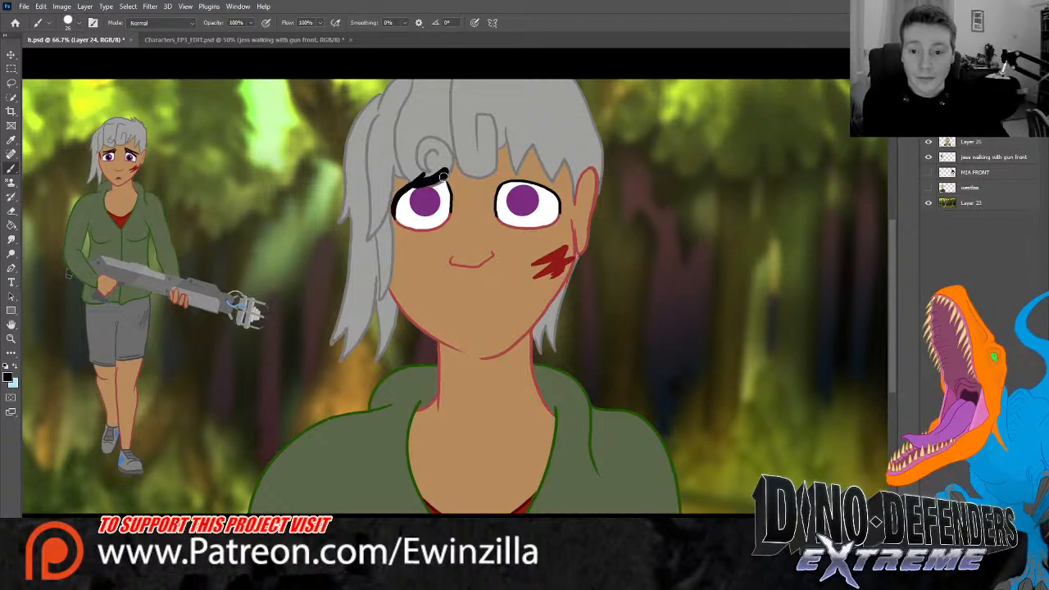
pyautogui.hotkey('ctrl', 'z')
pyautogui.hotkey('ctrl', 'z')
pyautogui.moveTo(389, 222)
pyautogui.mouseDown()
pyautogui.moveTo(409, 187)
pyautogui.moveTo(453, 174)
pyautogui.mouseUp()
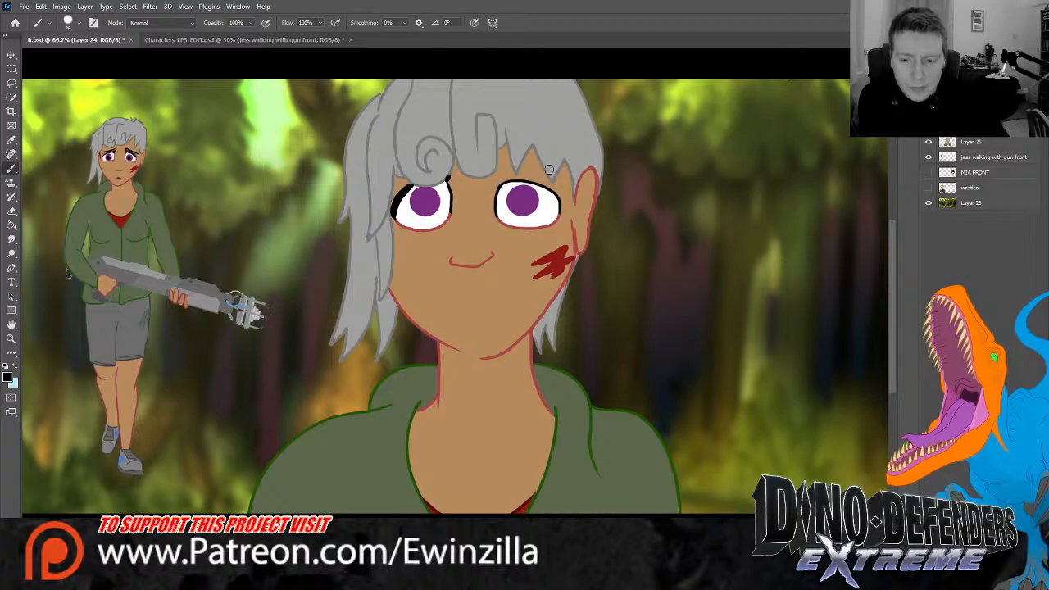
pyautogui.moveTo(564, 197)
pyautogui.mouseDown()
pyautogui.moveTo(504, 169)
pyautogui.moveTo(561, 199)
pyautogui.moveTo(504, 168)
pyautogui.moveTo(507, 178)
pyautogui.moveTo(542, 182)
pyautogui.moveTo(504, 175)
pyautogui.moveTo(521, 166)
pyautogui.moveTo(552, 180)
pyautogui.moveTo(527, 171)
pyautogui.moveTo(562, 182)
pyautogui.mouseUp()
pyautogui.hotkey('ctrl', 'z')
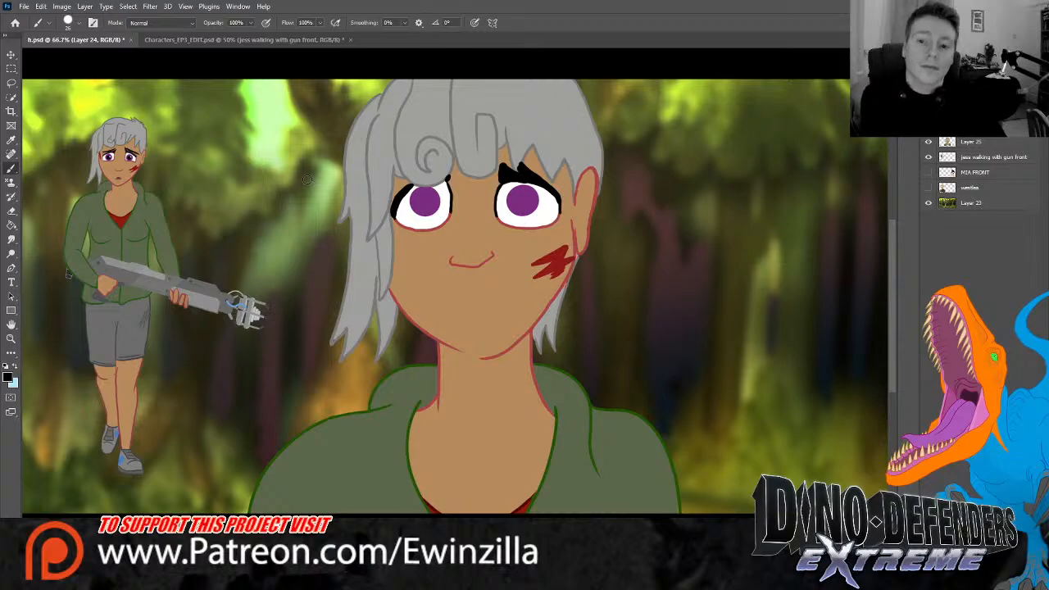
# Smudge the black lash strokes above the right-hand eye into sharp, tapered points
pyautogui.click(12, 239)
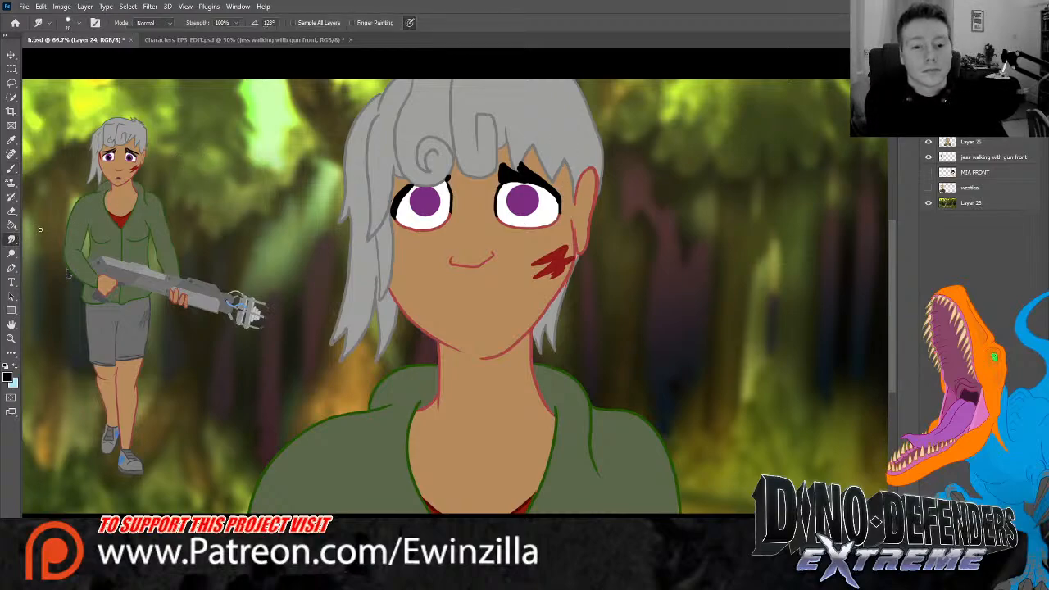
pyautogui.moveTo(529, 184); pyautogui.dragTo(504, 185)
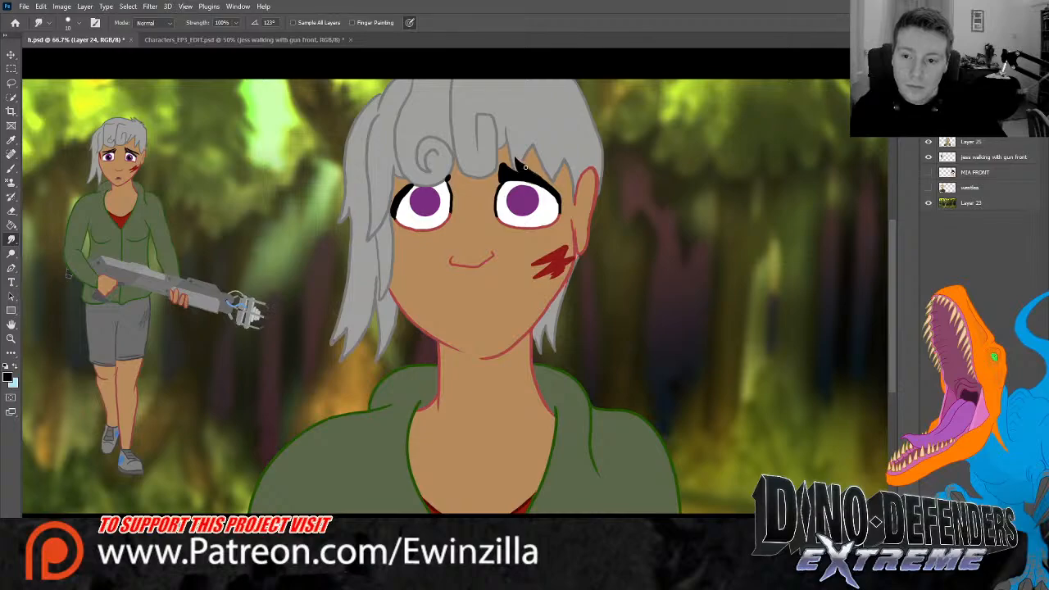
pyautogui.moveTo(526, 168); pyautogui.dragTo(563, 193)
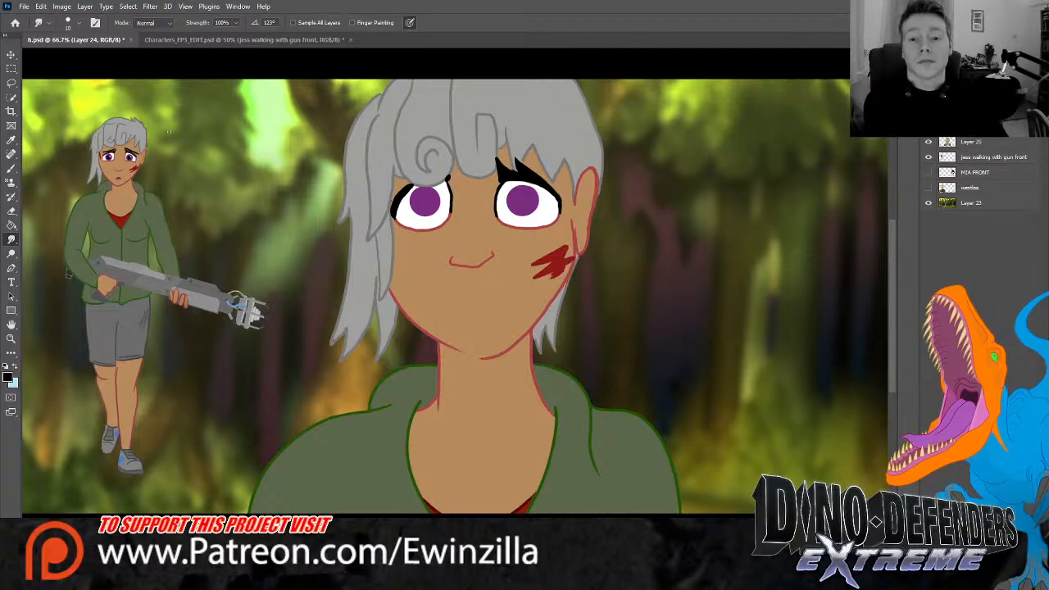
# Paint short black eyebrow strokes in the skin gaps between the fringe points above the right-hand eye
pyautogui.press('b')
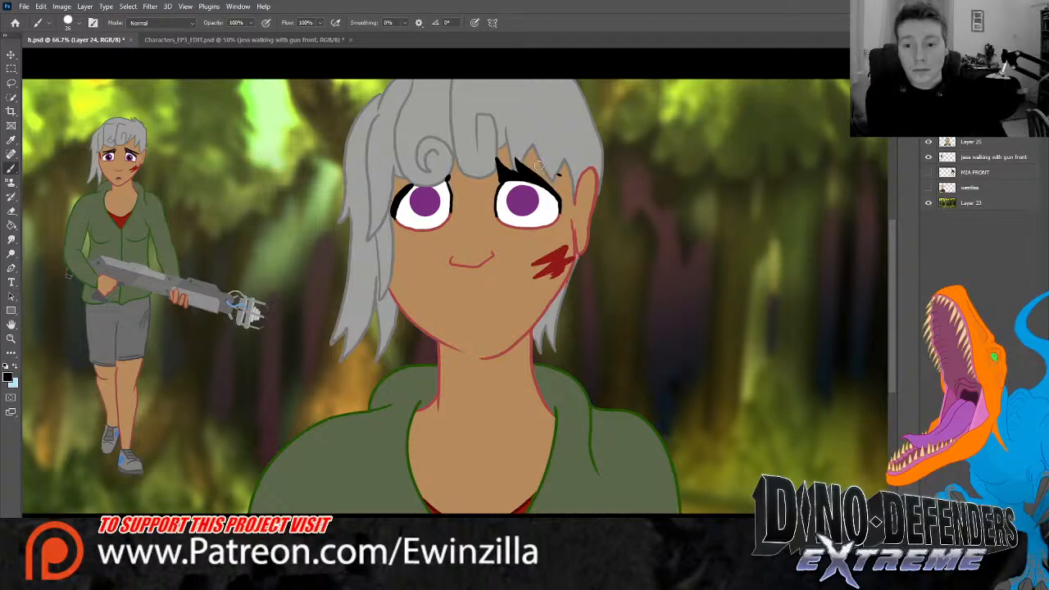
pyautogui.moveTo(523, 154); pyautogui.dragTo(536, 161)
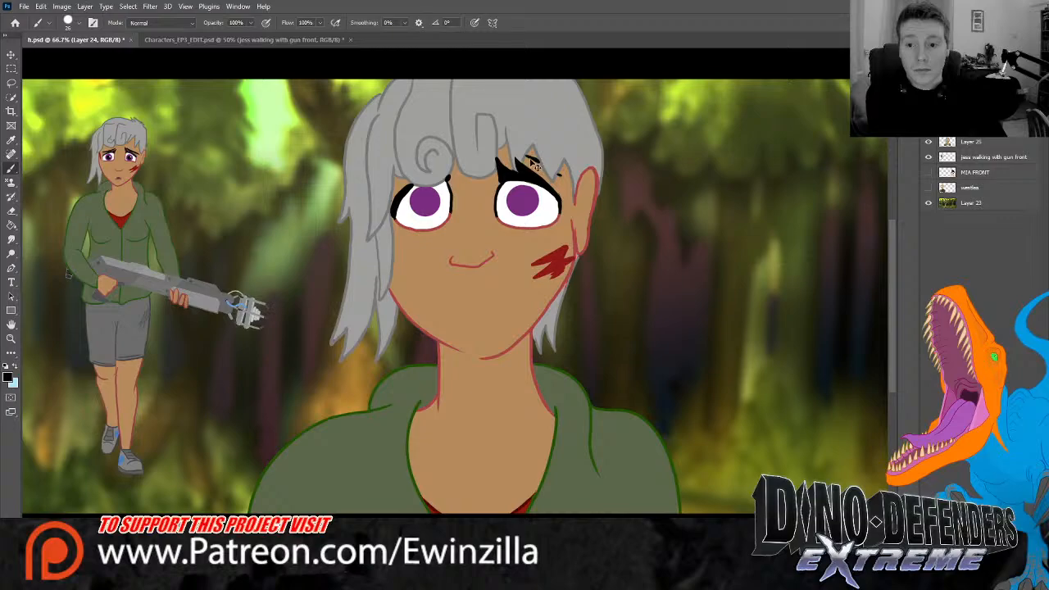
pyautogui.hotkey('ctrl', 'z')
pyautogui.moveTo(528, 156)
pyautogui.mouseDown()
pyautogui.moveTo(543, 164)
pyautogui.moveTo(513, 153)
pyautogui.mouseUp()
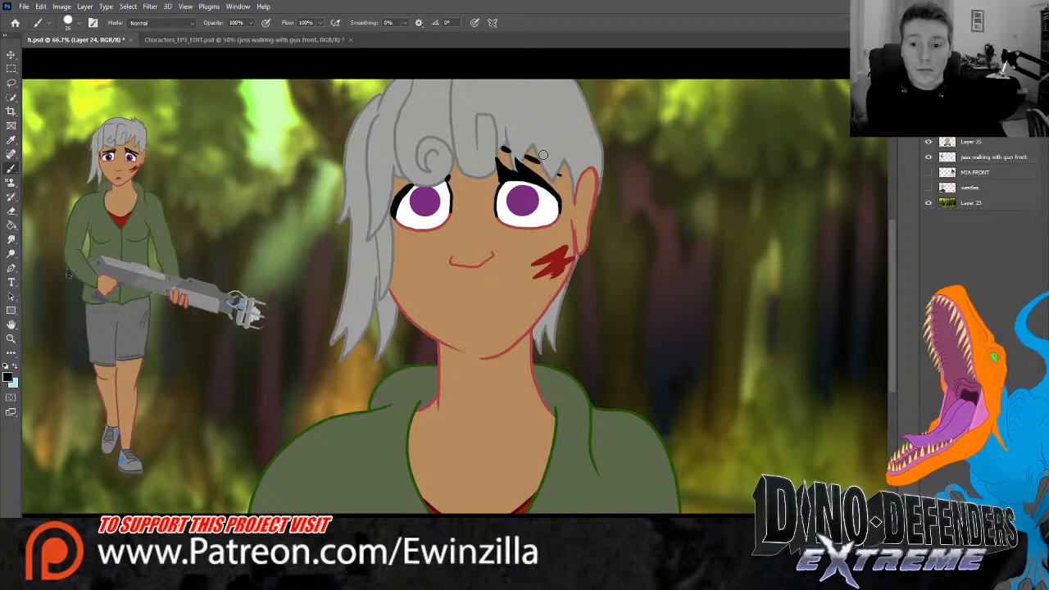
# Try to recolour the right-hand eye's black outline with a sampled brown skin tone using the Paint Bucket
pyautogui.click(11, 240)
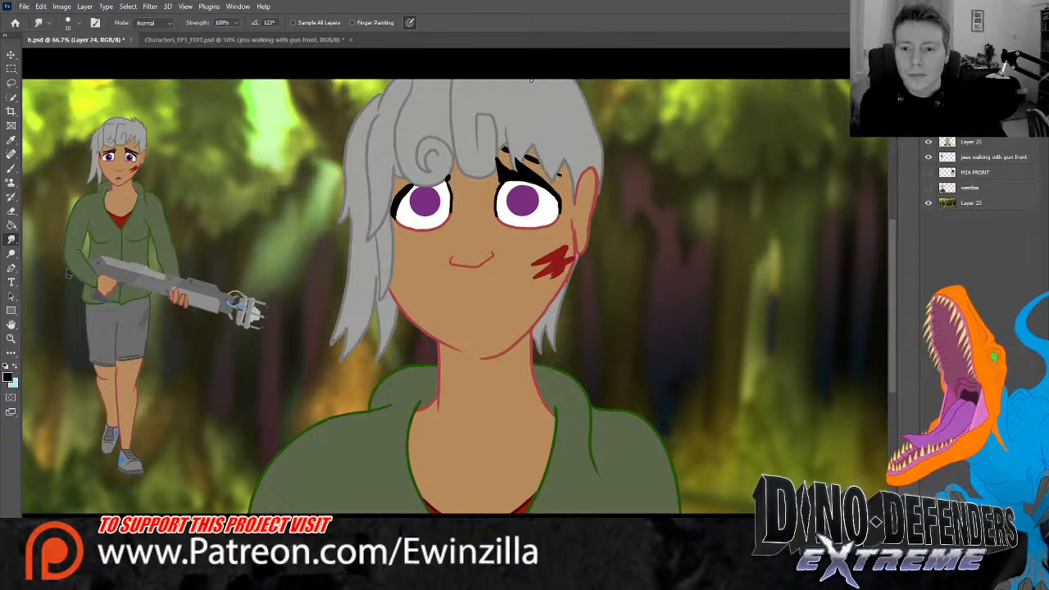
pyautogui.click(11, 141)
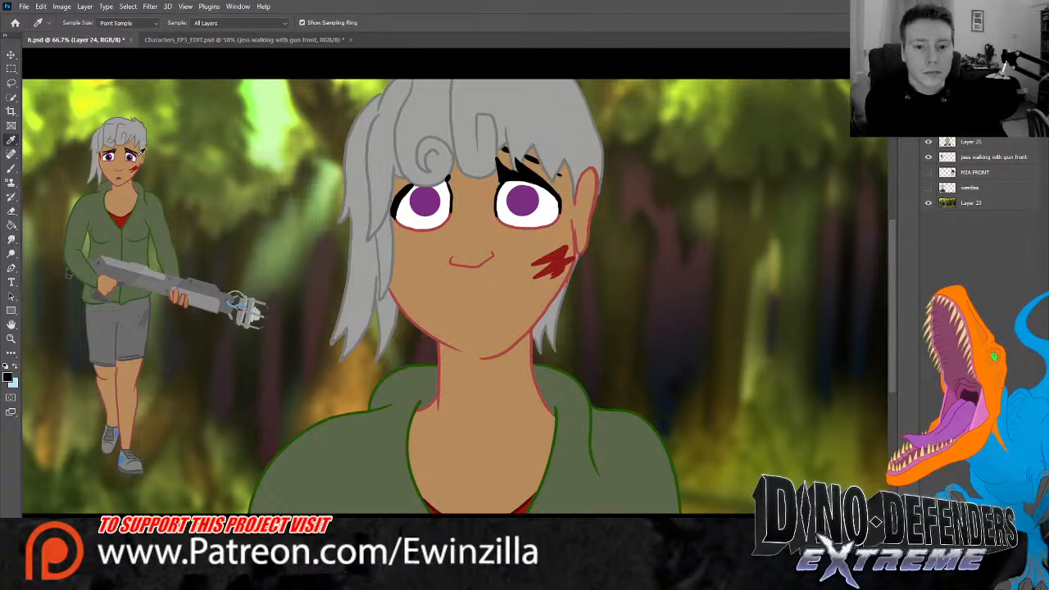
pyautogui.click(11, 168)
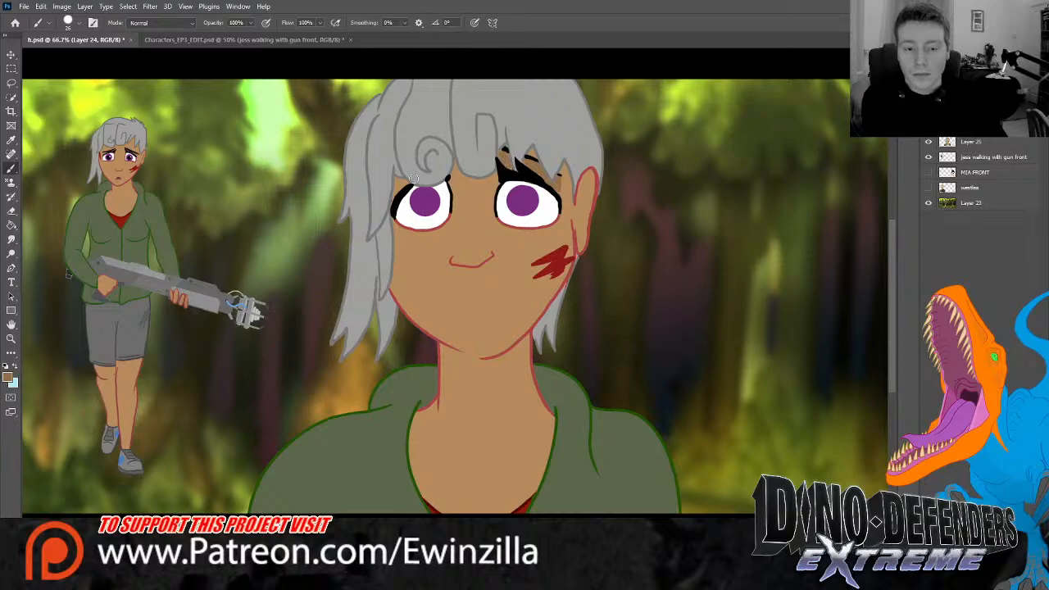
pyautogui.press('g')
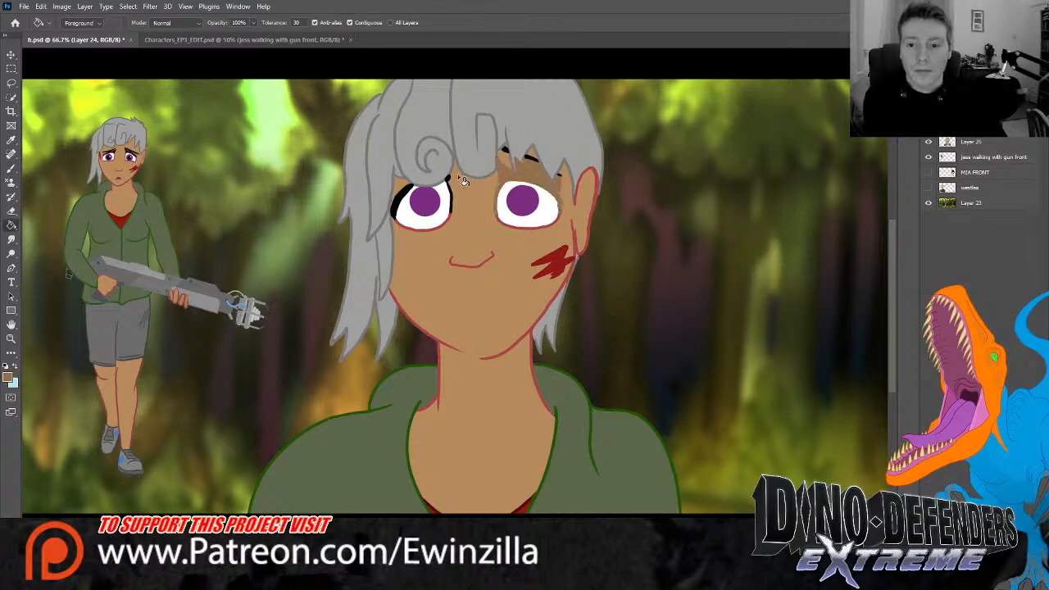
# Smudge the red lower-lid line upward over the black inner edge of the right-hand eye
pyautogui.press('r')
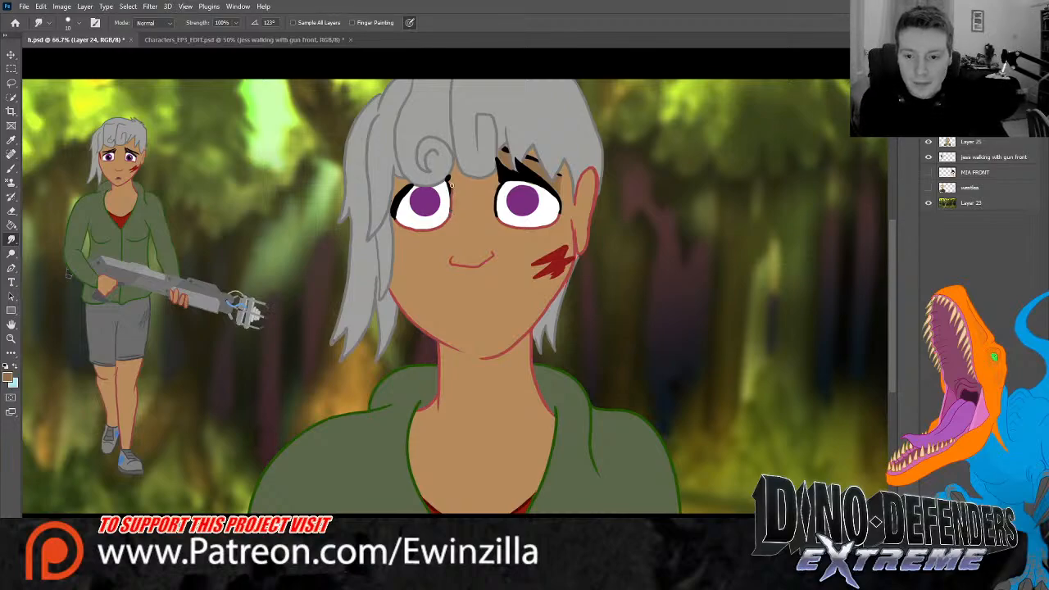
pyautogui.moveTo(498, 219); pyautogui.dragTo(499, 180)
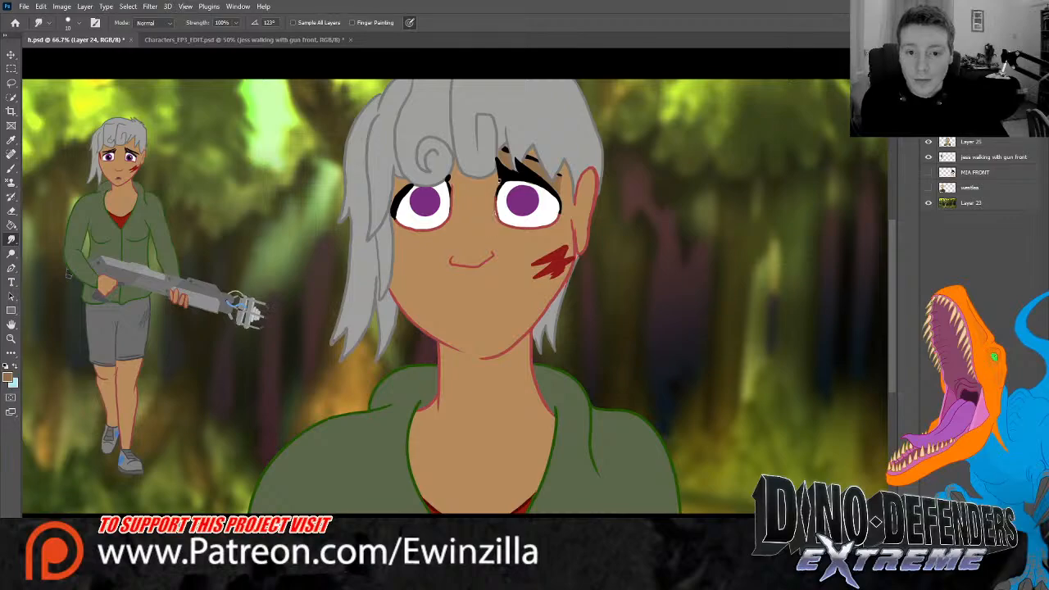
pyautogui.moveTo(497, 220); pyautogui.dragTo(493, 189)
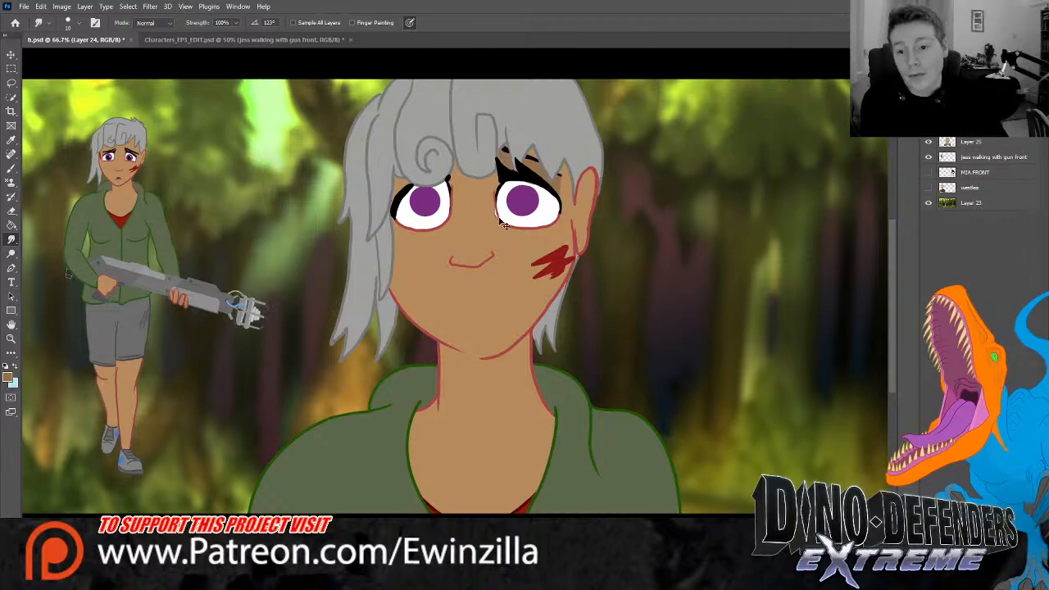
pyautogui.moveTo(496, 215); pyautogui.dragTo(499, 177)
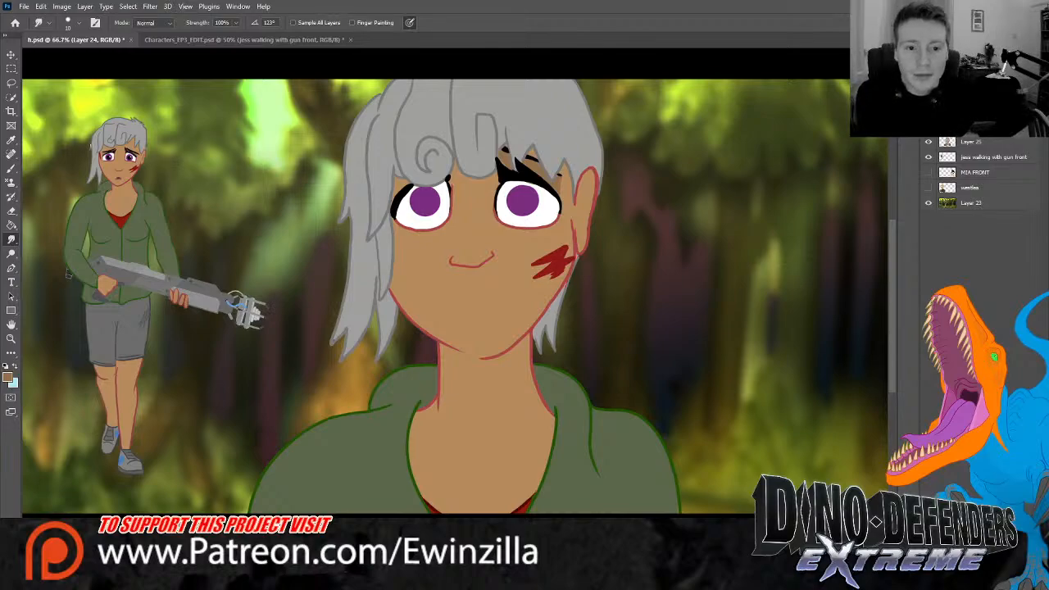
# Sample black from the reference woman's eye and paint a round pupil inside each purple iris, undoing misplaced dabs
pyautogui.press('i')
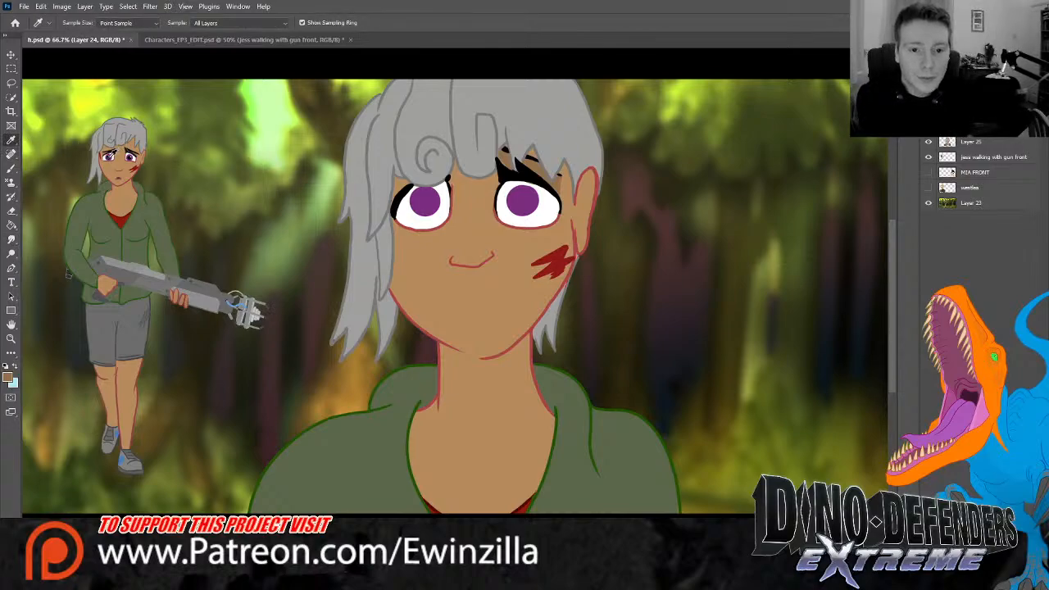
pyautogui.click(112, 154)
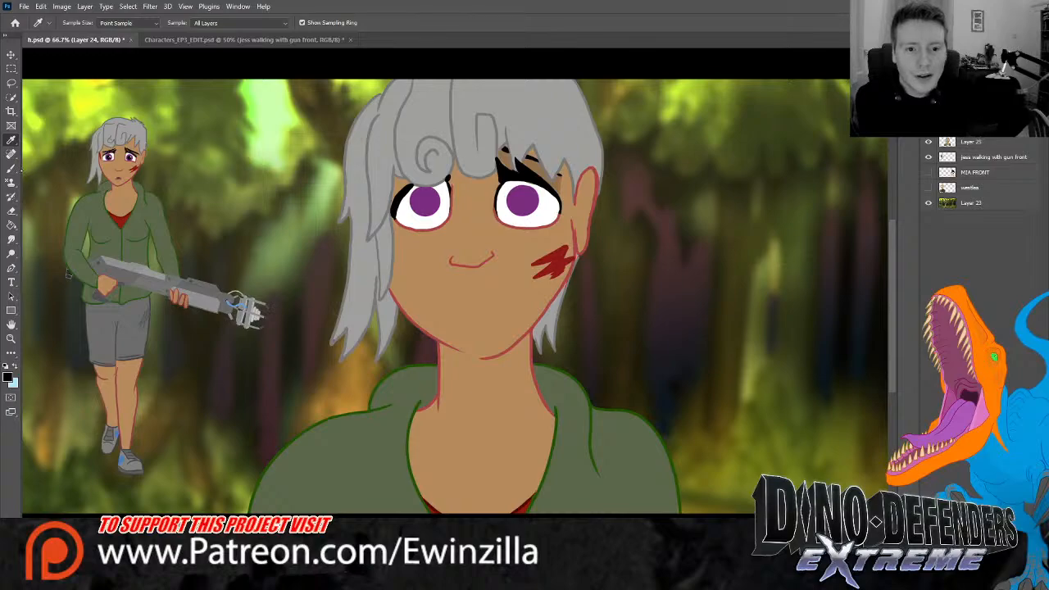
pyautogui.press('b')
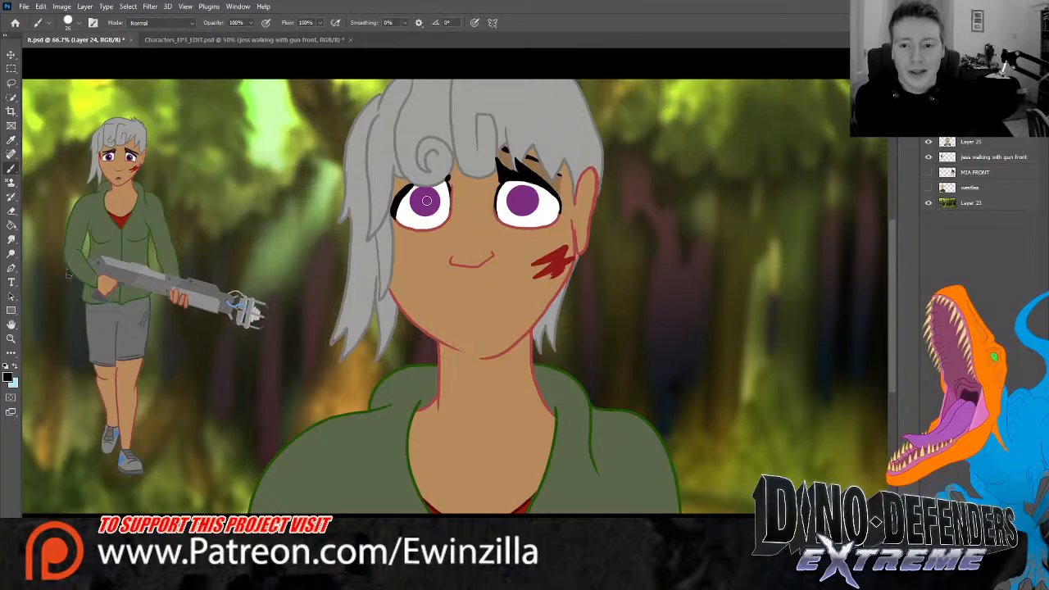
pyautogui.moveTo(425, 198); pyautogui.dragTo(425, 202)
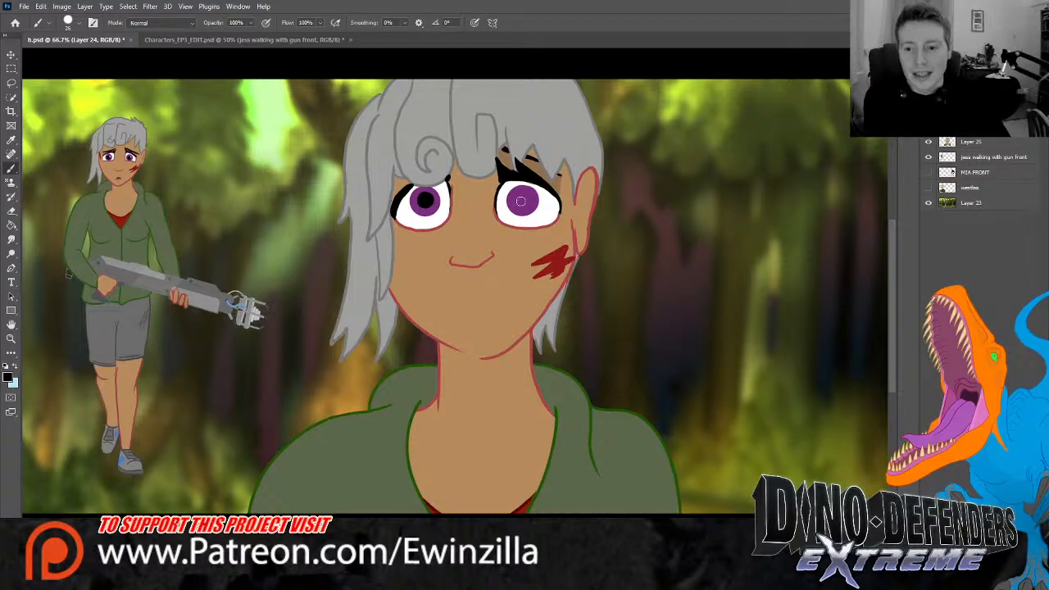
pyautogui.moveTo(425, 203); pyautogui.dragTo(425, 202)
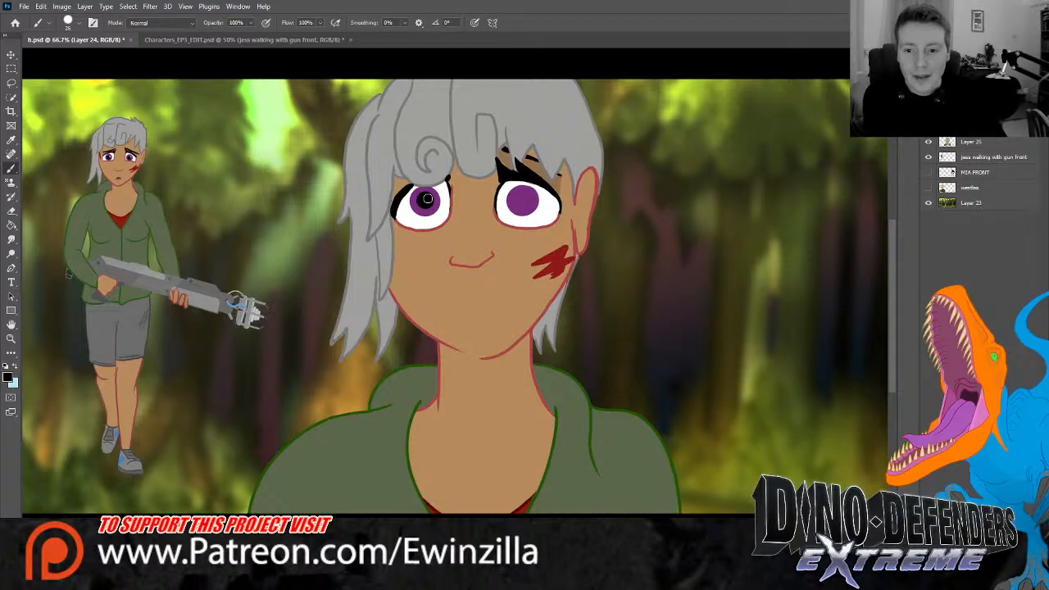
pyautogui.moveTo(521, 199); pyautogui.dragTo(518, 200)
pyautogui.hotkey('ctrl', 'z')
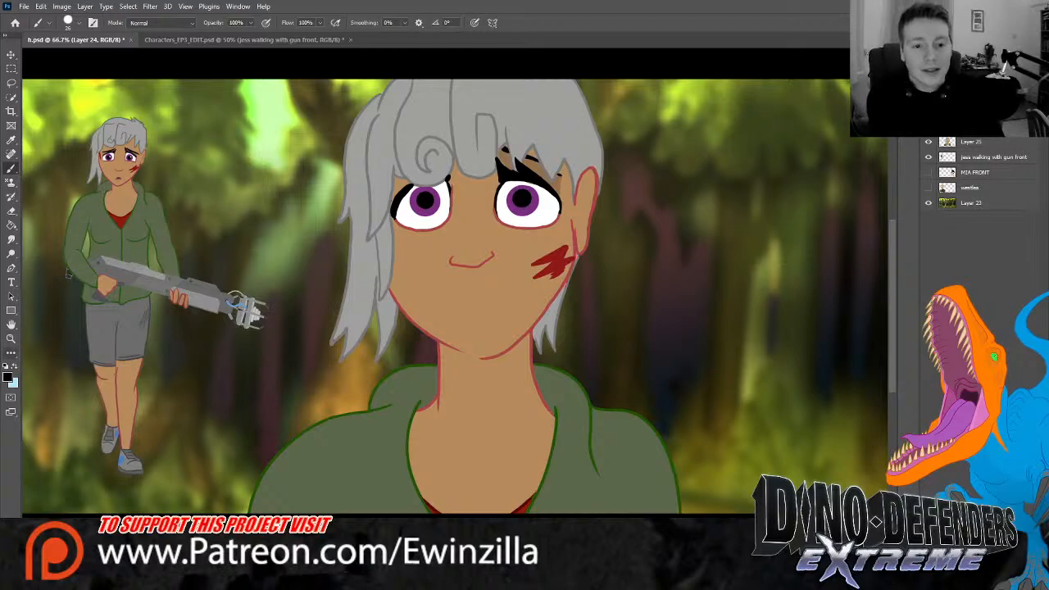
# Sample the white of the eye and dab a small highlight on the upper edge of each pupil with a reduced brush
pyautogui.press('i')
pyautogui.click(545, 223)
pyautogui.press('b')
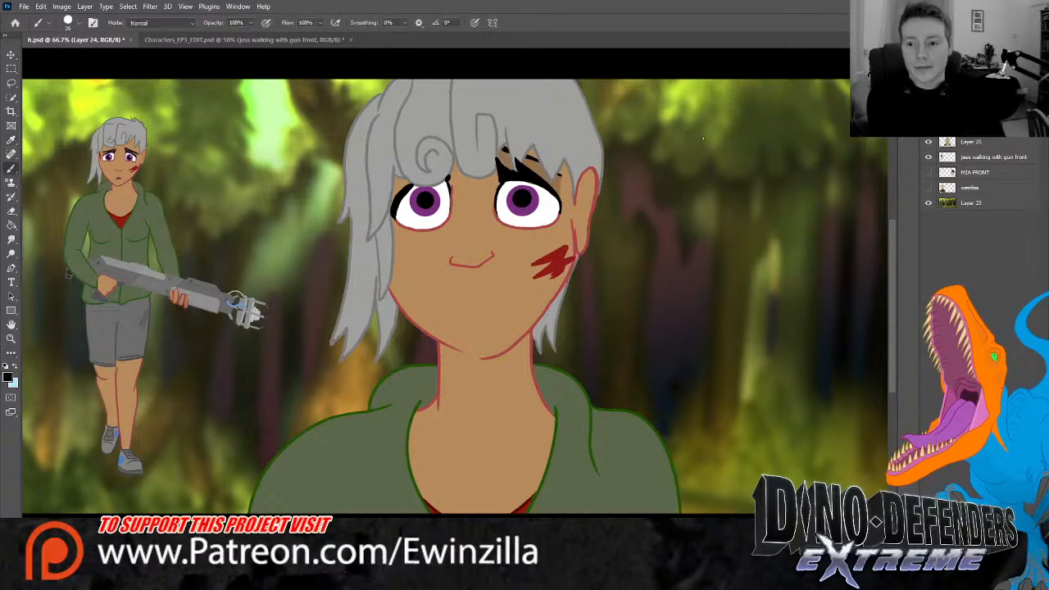
pyautogui.press('[')
pyautogui.press('[')
pyautogui.press('[')
pyautogui.press('[')
pyautogui.press('[')
pyautogui.press('[')
pyautogui.press('[')
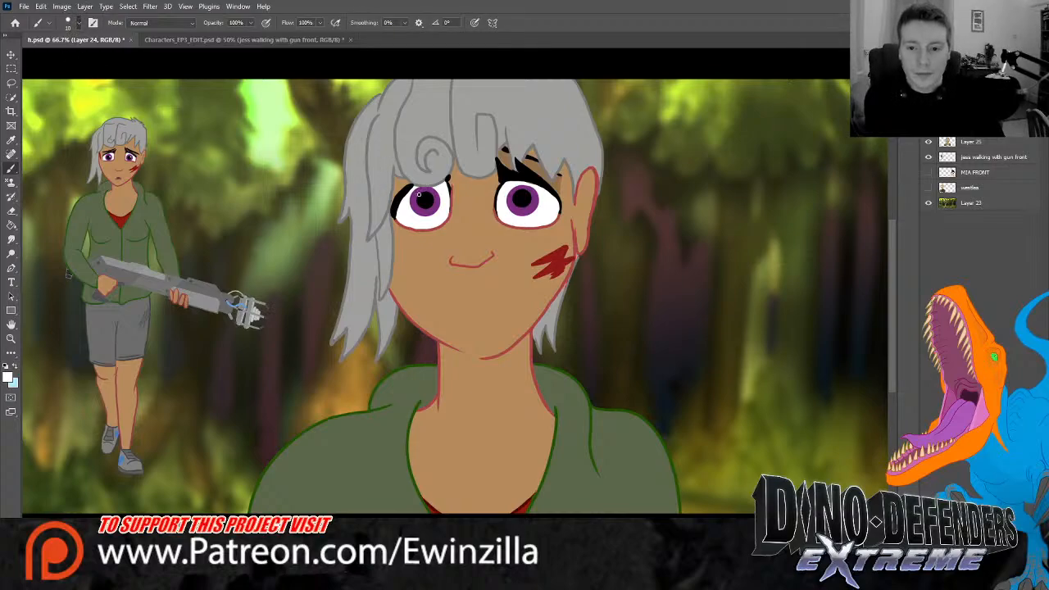
pyautogui.click(419, 195)
pyautogui.click(515, 196)
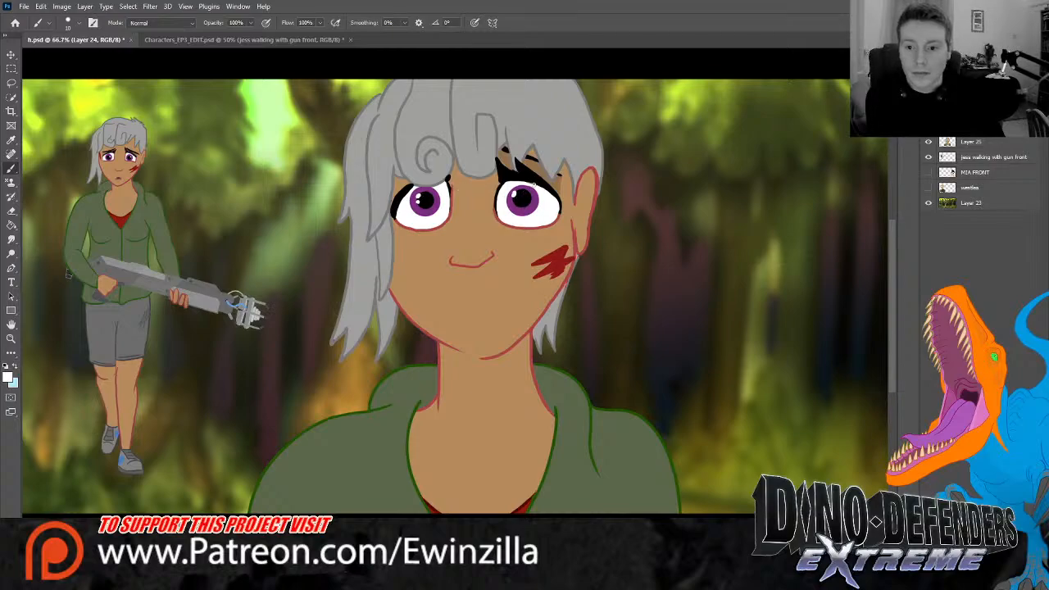
pyautogui.hotkey('ctrl', 'z')
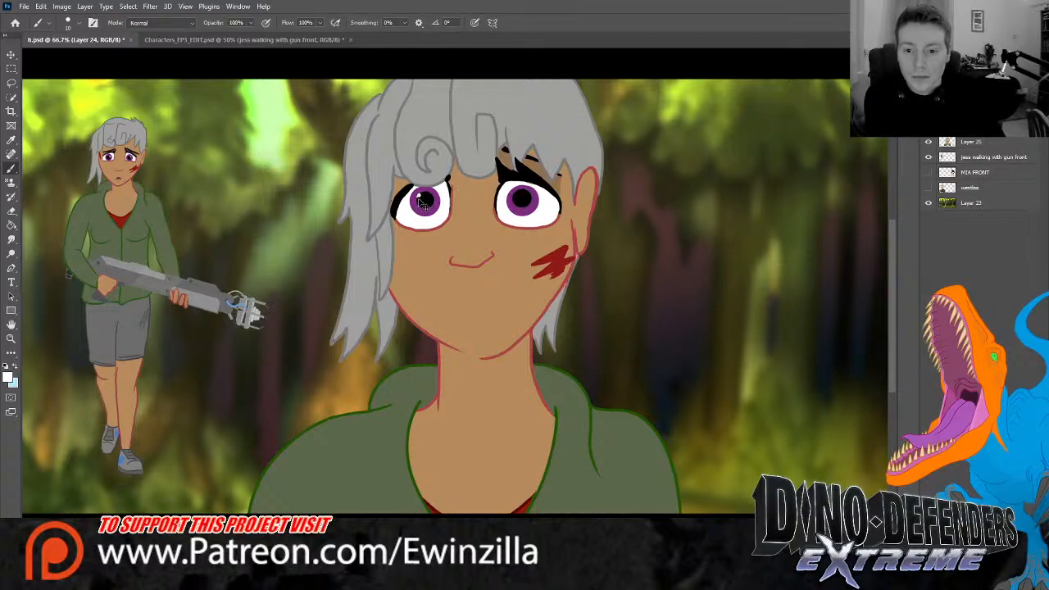
pyautogui.moveTo(418, 196); pyautogui.dragTo(417, 197)
pyautogui.hotkey('ctrl', 'z')
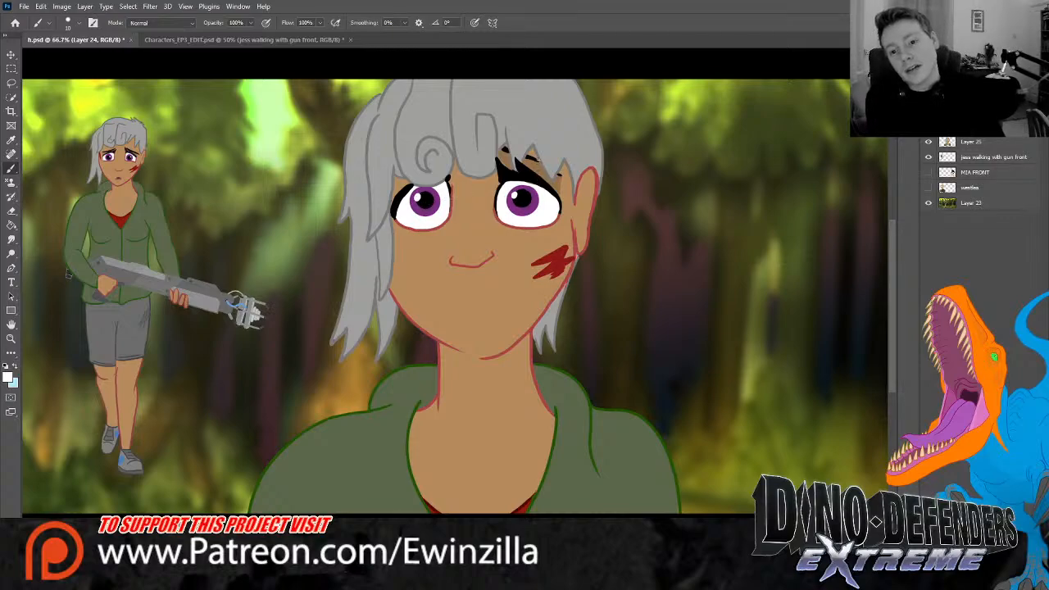
# Sample the red of the face outline and draw a tiny downturned mouth line above the chin, undoing unwanted strokes
pyautogui.press('i')
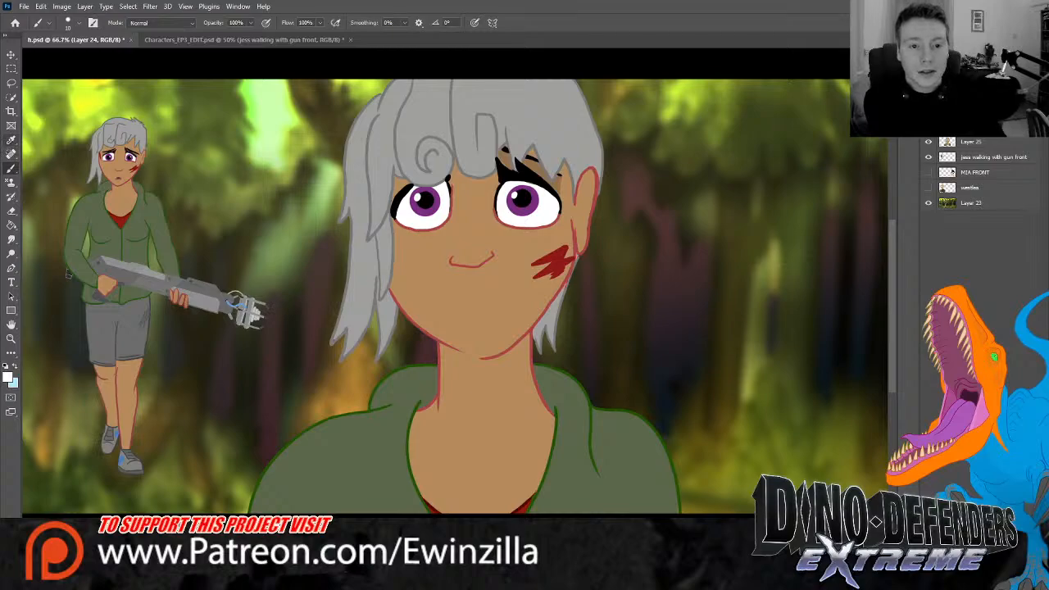
pyautogui.click(535, 327)
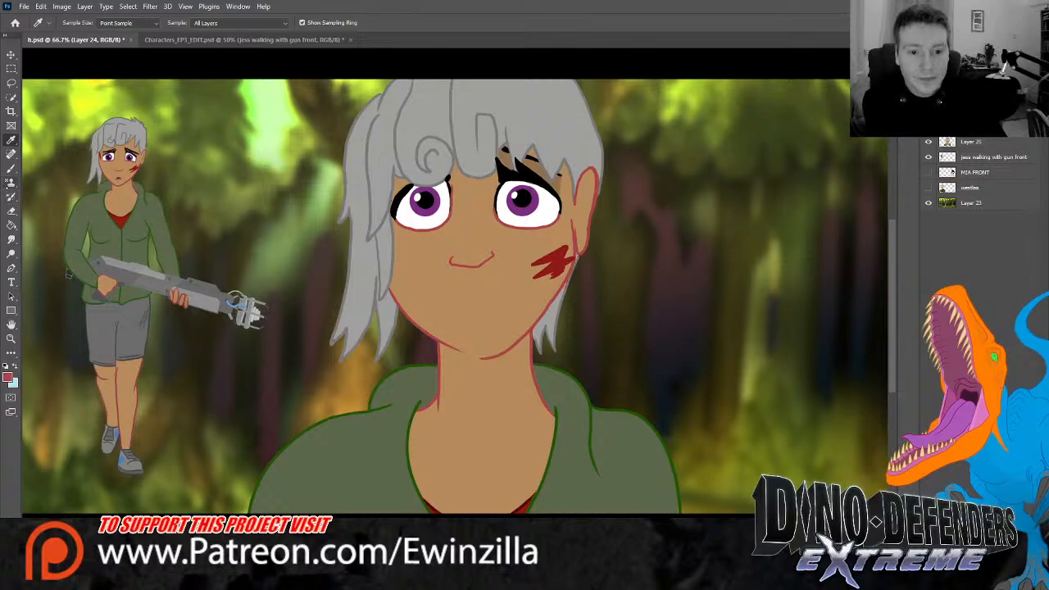
pyautogui.press('b')
pyautogui.moveTo(468, 319)
pyautogui.mouseDown()
pyautogui.moveTo(511, 308)
pyautogui.moveTo(473, 313)
pyautogui.moveTo(494, 312)
pyautogui.moveTo(481, 327)
pyautogui.moveTo(487, 321)
pyautogui.mouseUp()
pyautogui.hotkey('ctrl', 'z')
pyautogui.hotkey('ctrl', 'z')
pyautogui.hotkey('ctrl', 'z')
pyautogui.hotkey('ctrl', 'z')
pyautogui.hotkey('ctrl', 'z')
pyautogui.hotkey('ctrl', 'z')
pyautogui.hotkey('ctrl', 'z')
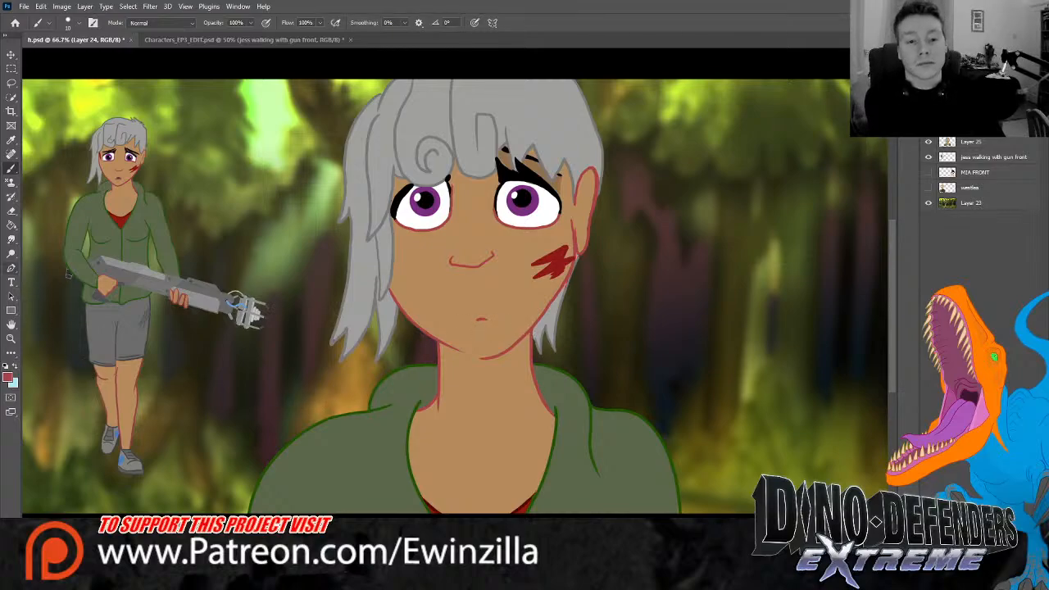
# Try smudging the red outline across the lower white of the left-hand eye, and undo it
pyautogui.click(11, 239)
pyautogui.moveTo(451, 215); pyautogui.dragTo(405, 219)
pyautogui.hotkey('ctrl', 'z')
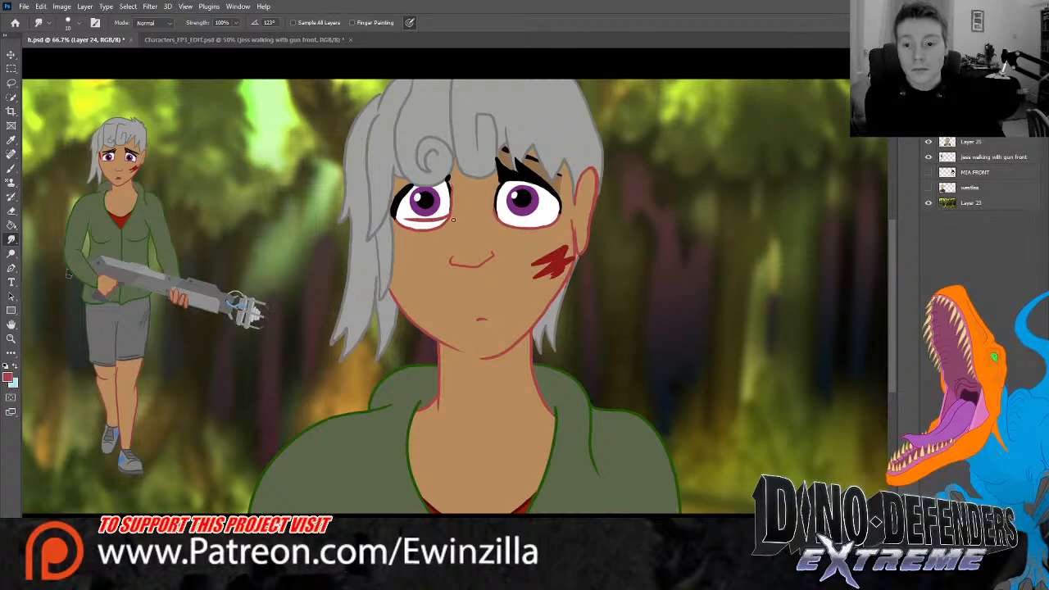
pyautogui.hotkey('ctrl', 'z')
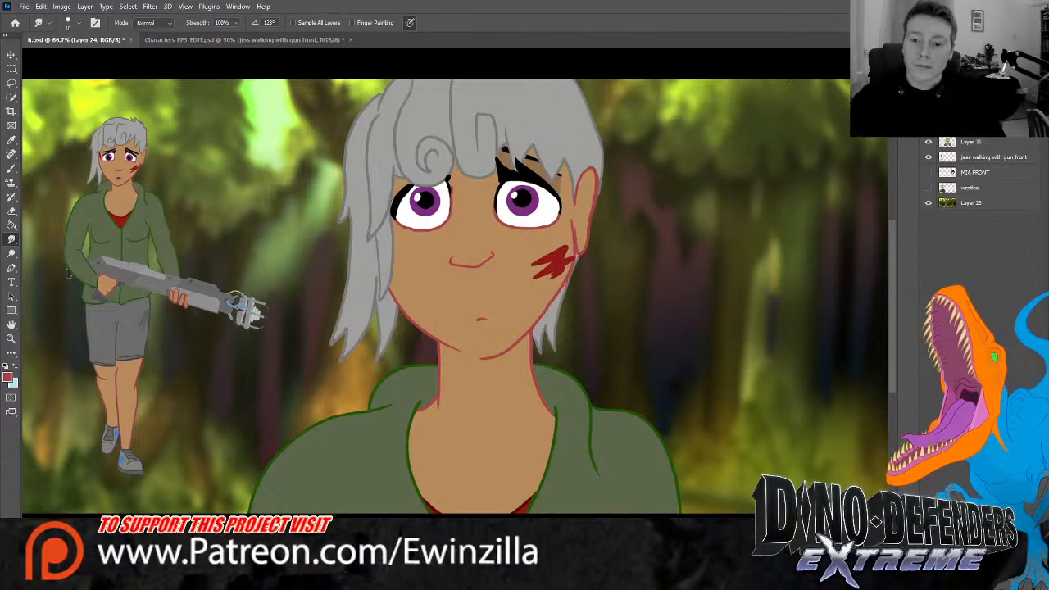
# Merge the grey-haired woman's Layer 25 into Layer 24
pyautogui.click(970, 146)
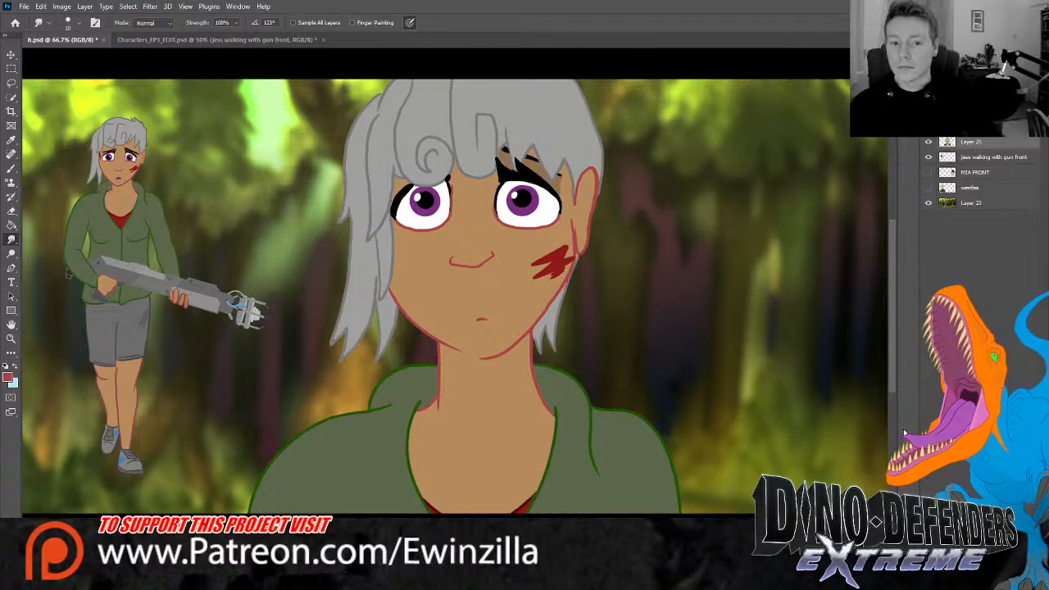
pyautogui.press('Delete')
# Sample the cheek wound's dark red, smudge that wound's tips into sharper points, and paint a thin cut below the left-hand eye's outer corner
pyautogui.click(11, 141)
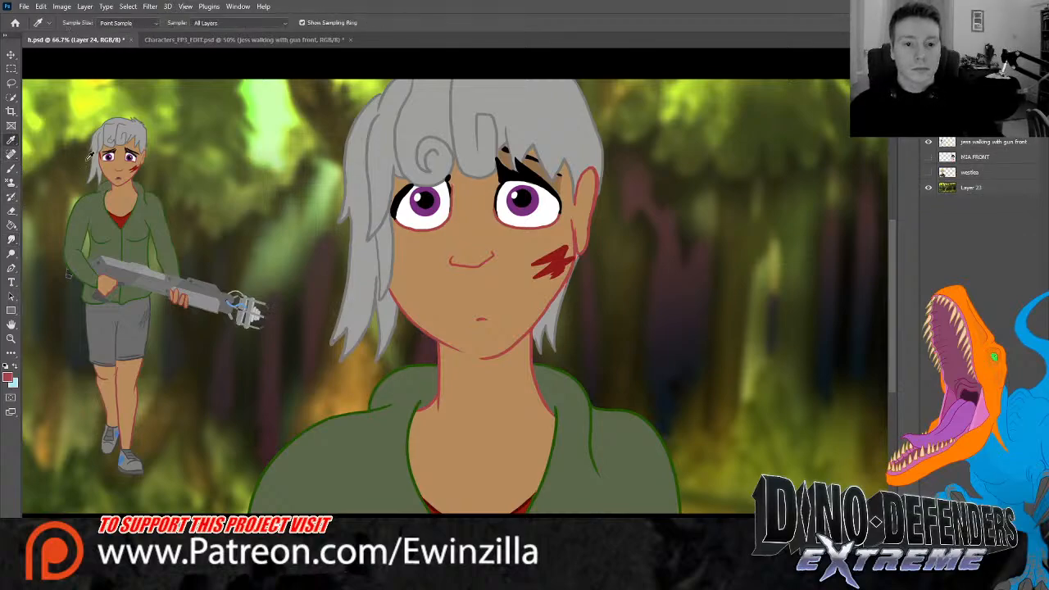
pyautogui.click(558, 259)
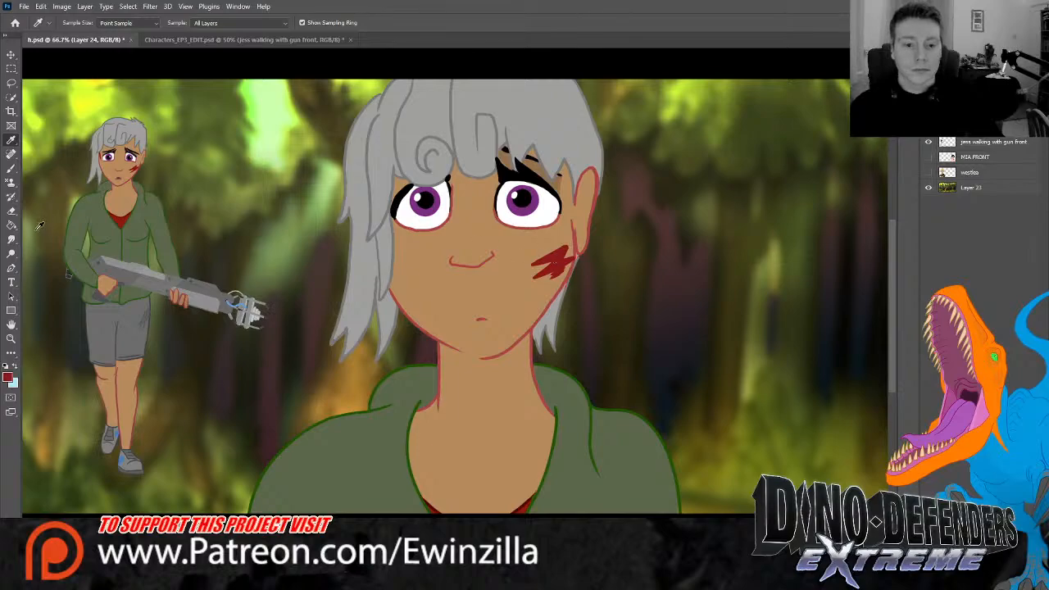
pyautogui.click(11, 239)
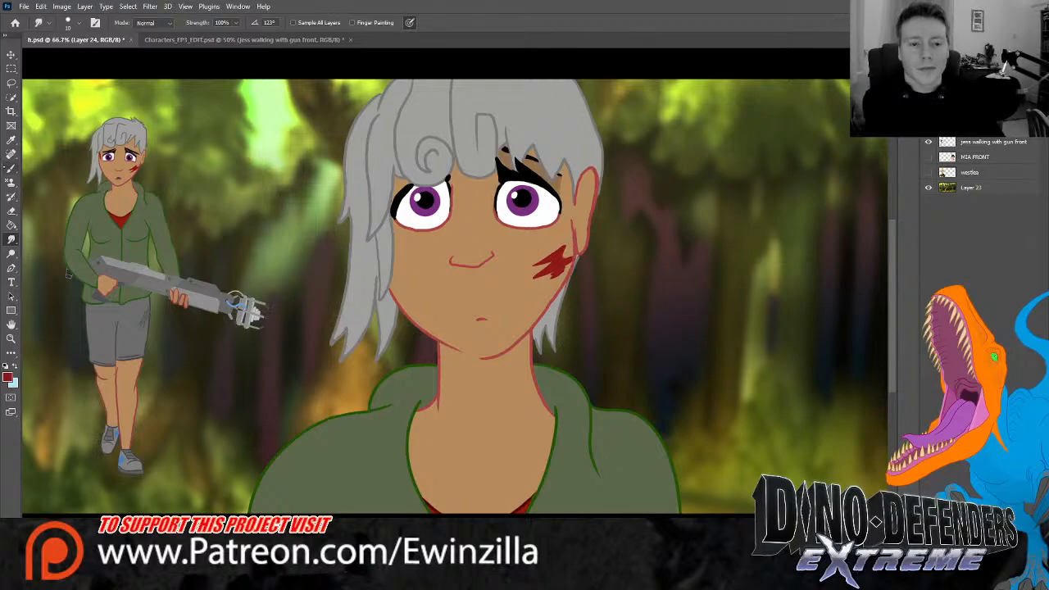
pyautogui.press('b')
pyautogui.moveTo(391, 217); pyautogui.dragTo(399, 249)
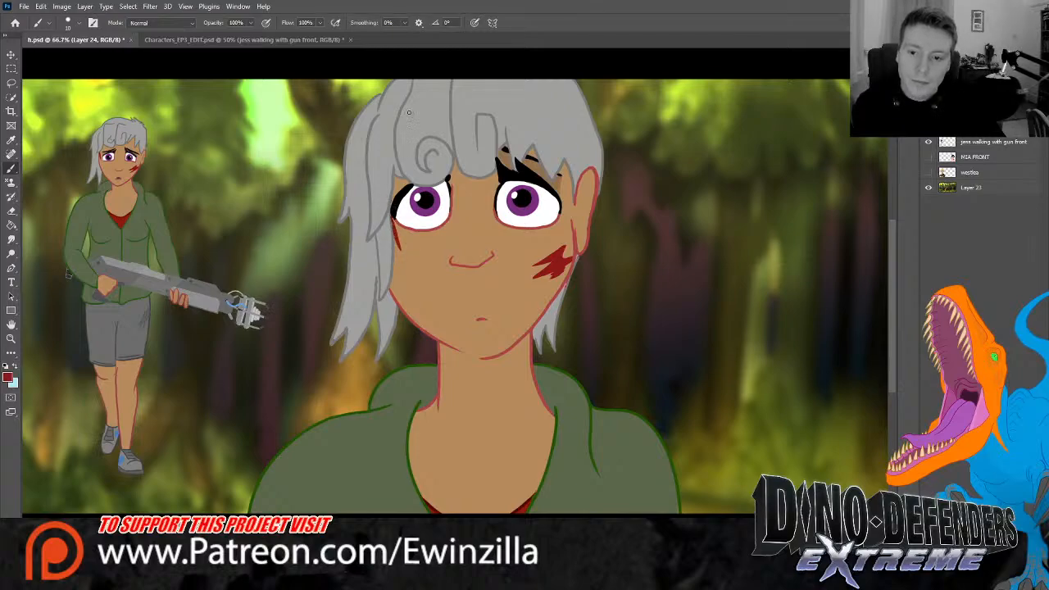
# Smudge the lower outlines of both of the woman's eyes upward into flatter edges, undoing the stray stroke
pyautogui.press('r')
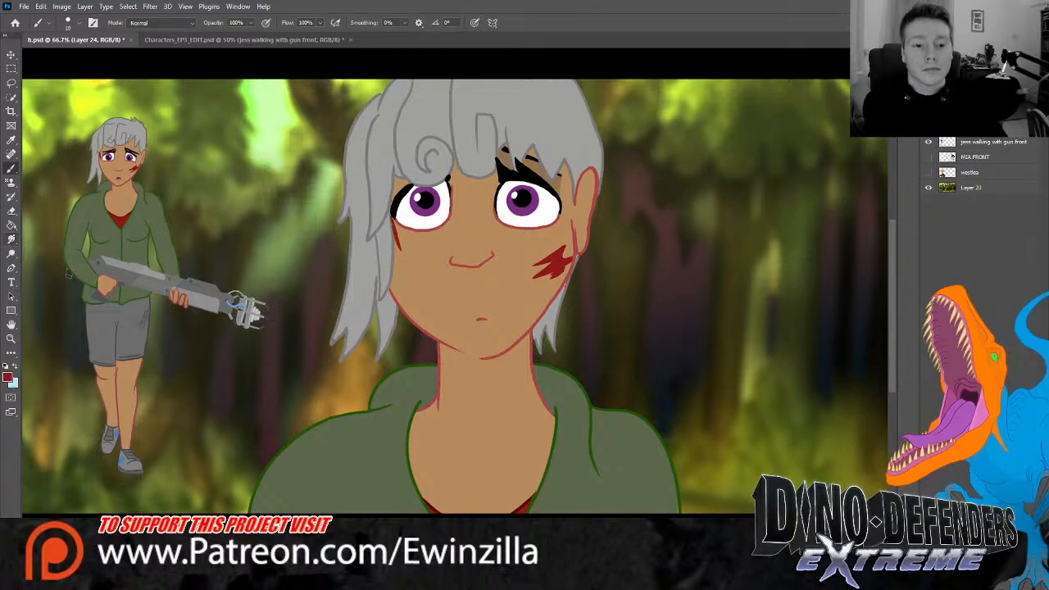
pyautogui.moveTo(450, 215)
pyautogui.mouseDown()
pyautogui.moveTo(403, 225)
pyautogui.moveTo(460, 214)
pyautogui.mouseUp()
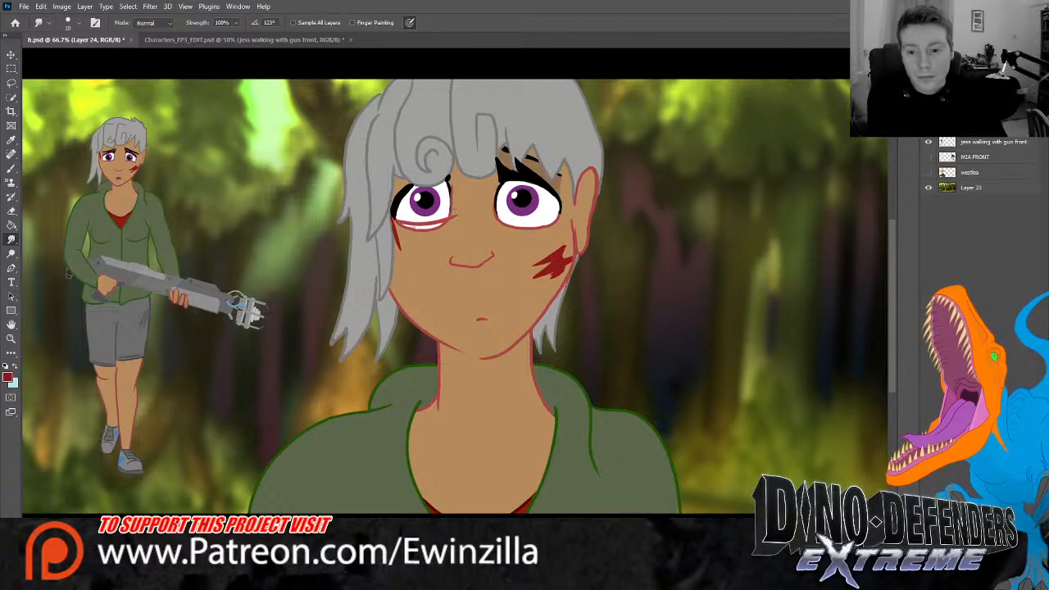
pyautogui.moveTo(402, 228)
pyautogui.mouseDown()
pyautogui.moveTo(444, 225)
pyautogui.moveTo(430, 227)
pyautogui.mouseUp()
pyautogui.hotkey('ctrl', 'z')
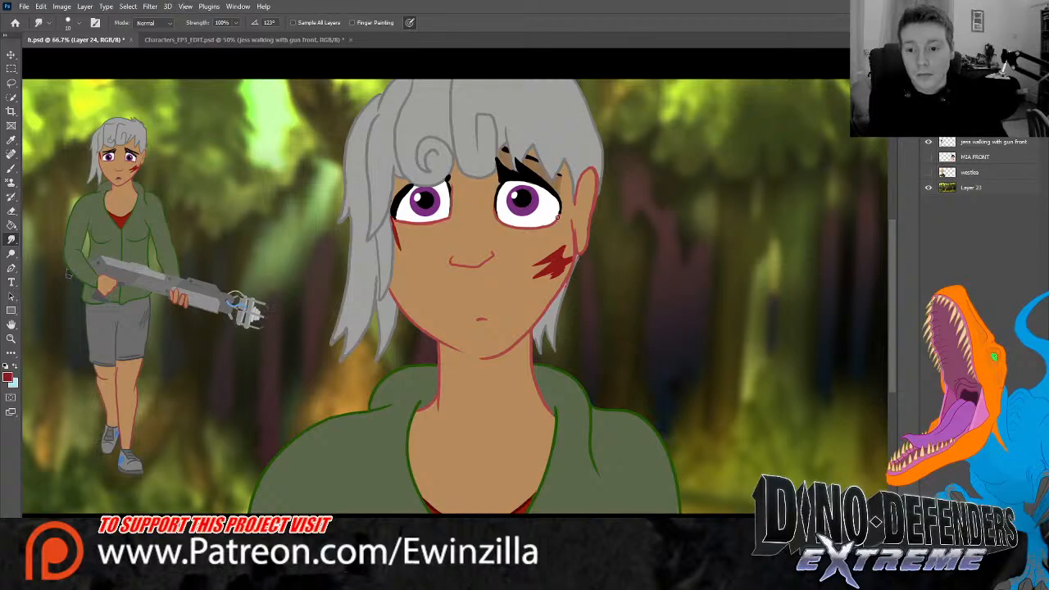
pyautogui.moveTo(558, 217)
pyautogui.mouseDown()
pyautogui.moveTo(495, 218)
pyautogui.moveTo(557, 223)
pyautogui.moveTo(539, 232)
pyautogui.moveTo(554, 226)
pyautogui.moveTo(502, 216)
pyautogui.moveTo(538, 223)
pyautogui.mouseUp()
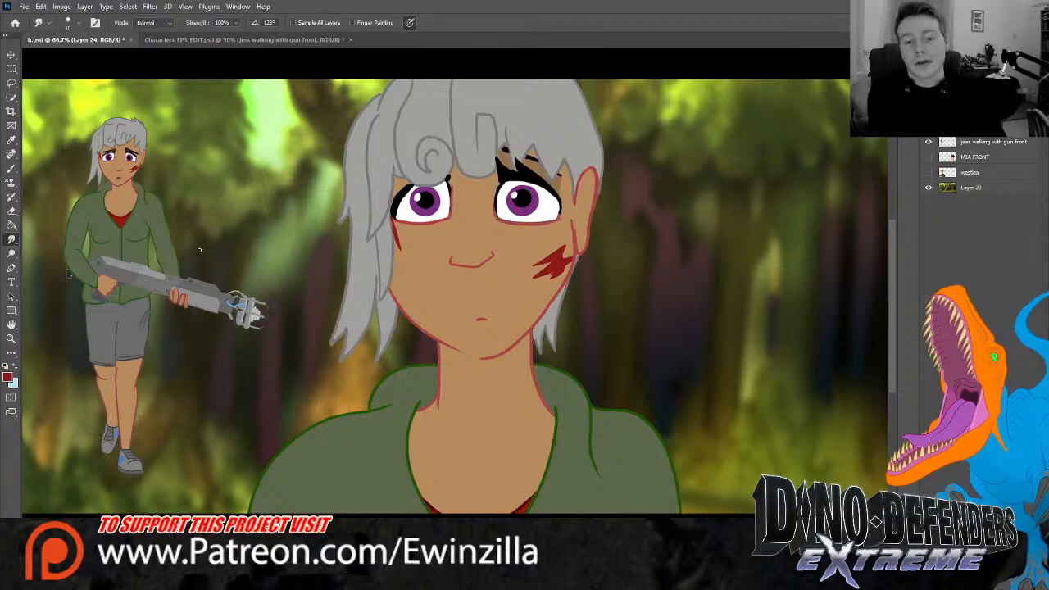
# Delete the reference layer "jess walking with gun front" and show the MIA FRONT and westlea layers
pyautogui.click(11, 339)
pyautogui.click(328, 23)
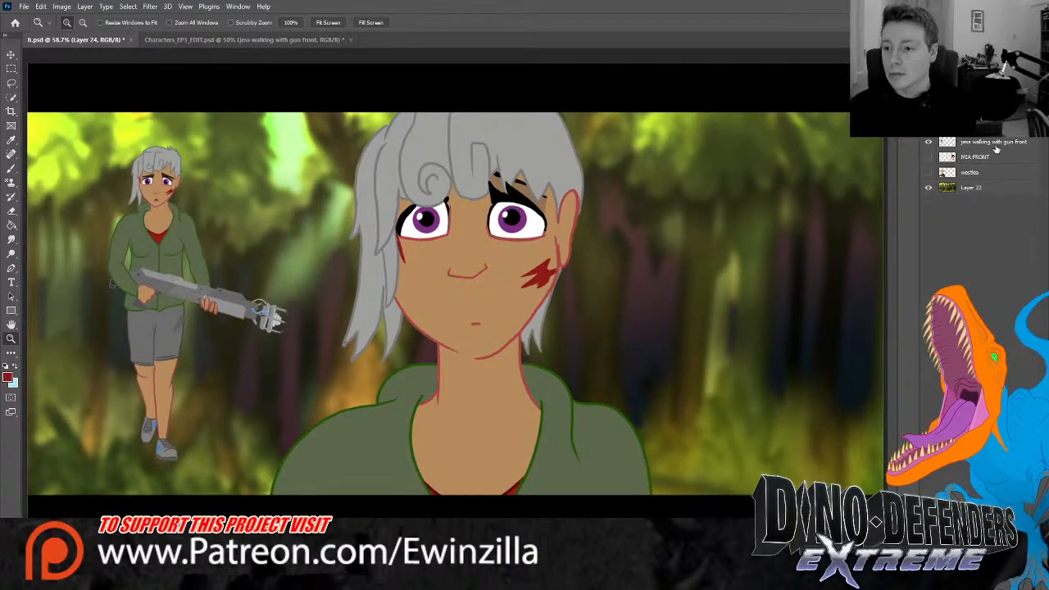
pyautogui.press('Delete')
pyautogui.click(929, 157)
pyautogui.click(928, 157)
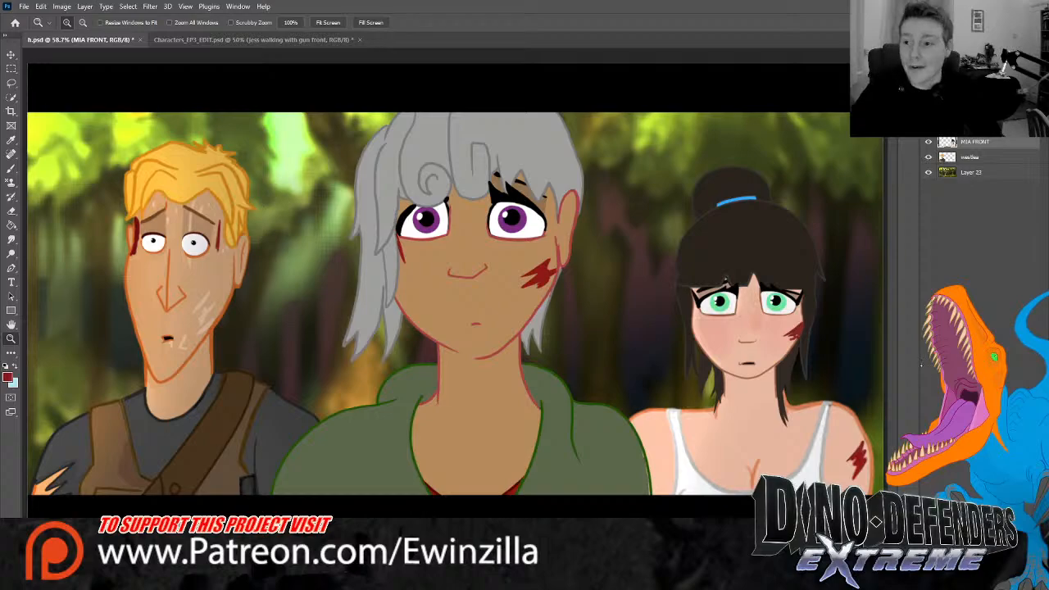
# Smudge the hoodie's lower sleeve edge and its hood folds on Layer 24 with a size 21 brush, undoing an unwanted stroke
pyautogui.click(960, 131)
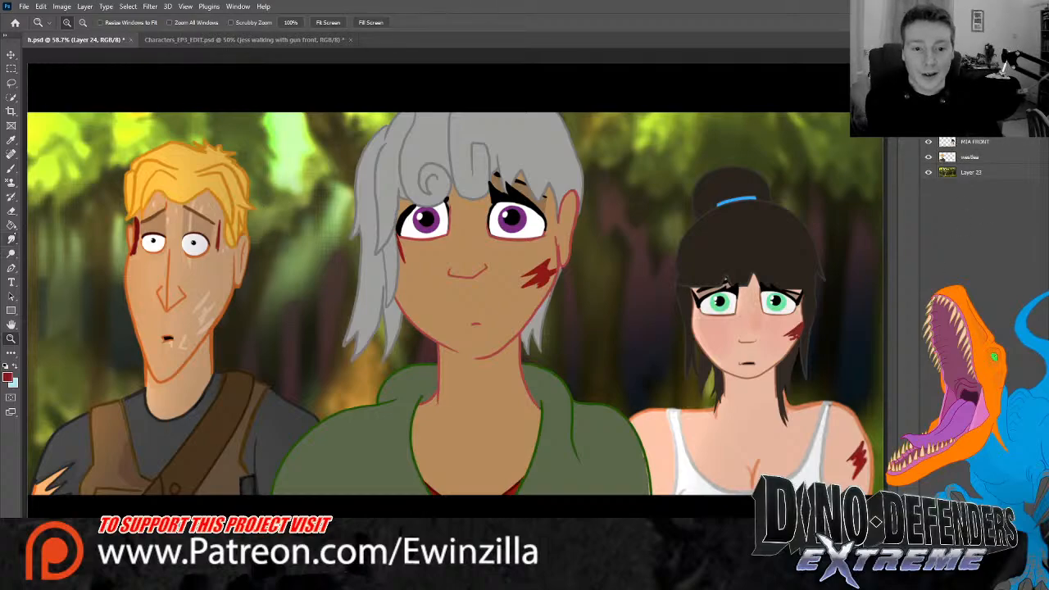
pyautogui.click(12, 239)
pyautogui.click(80, 23)
pyautogui.moveTo(76, 50); pyautogui.dragTo(81, 50)
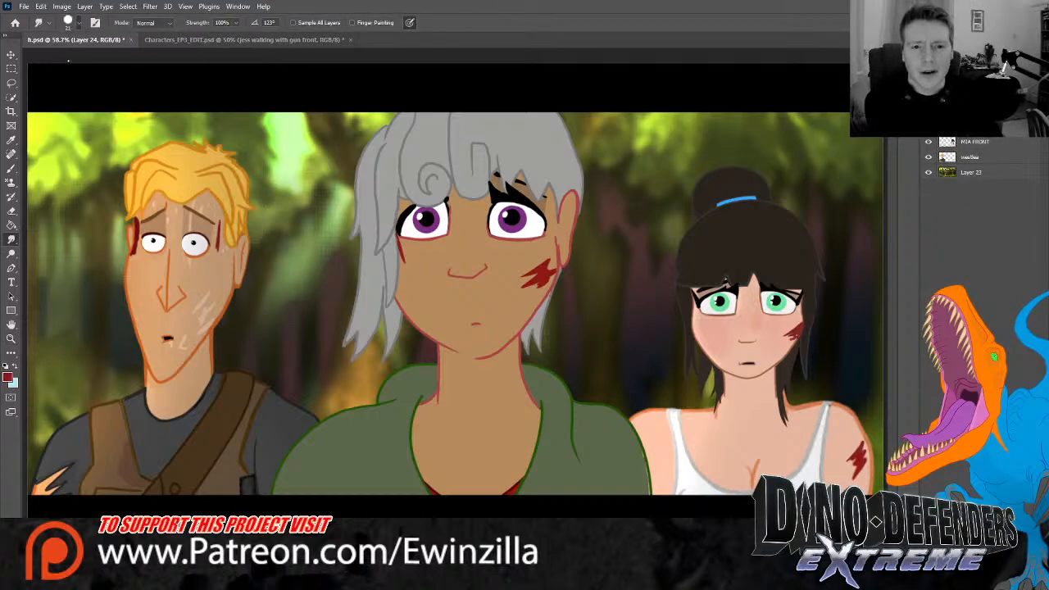
pyautogui.moveTo(644, 453); pyautogui.dragTo(646, 492)
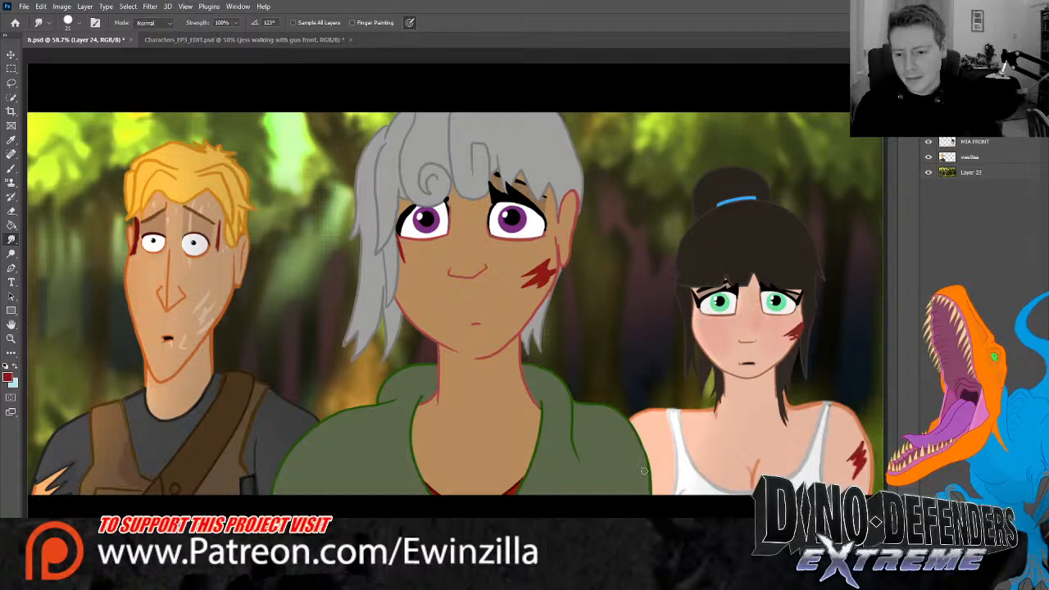
pyautogui.moveTo(646, 450); pyautogui.dragTo(653, 507)
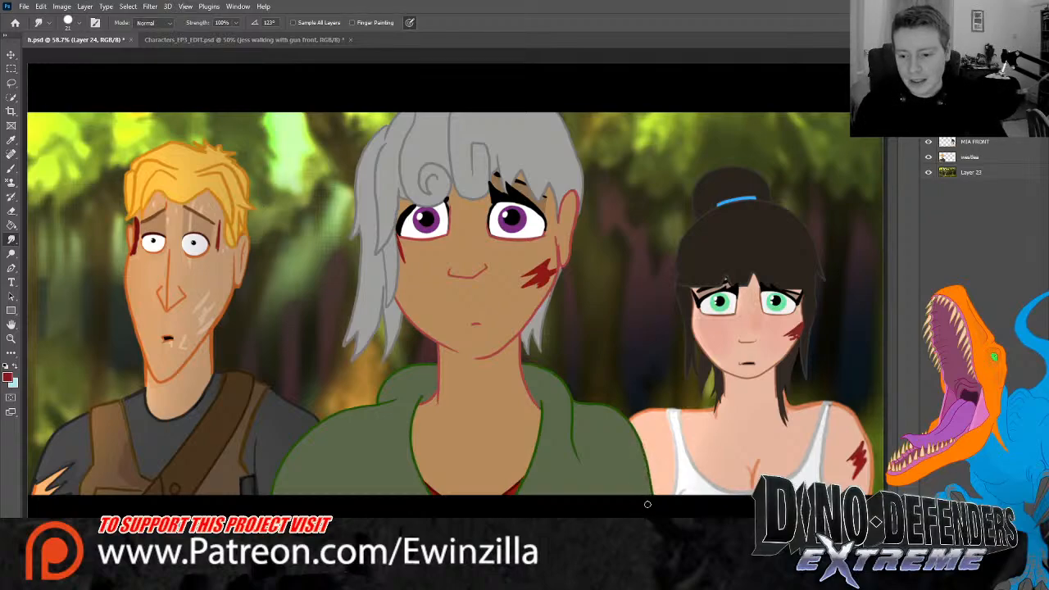
pyautogui.hotkey('ctrl', 'z')
pyautogui.moveTo(641, 450); pyautogui.dragTo(654, 497)
pyautogui.moveTo(642, 448); pyautogui.dragTo(651, 493)
pyautogui.moveTo(642, 448); pyautogui.dragTo(648, 500)
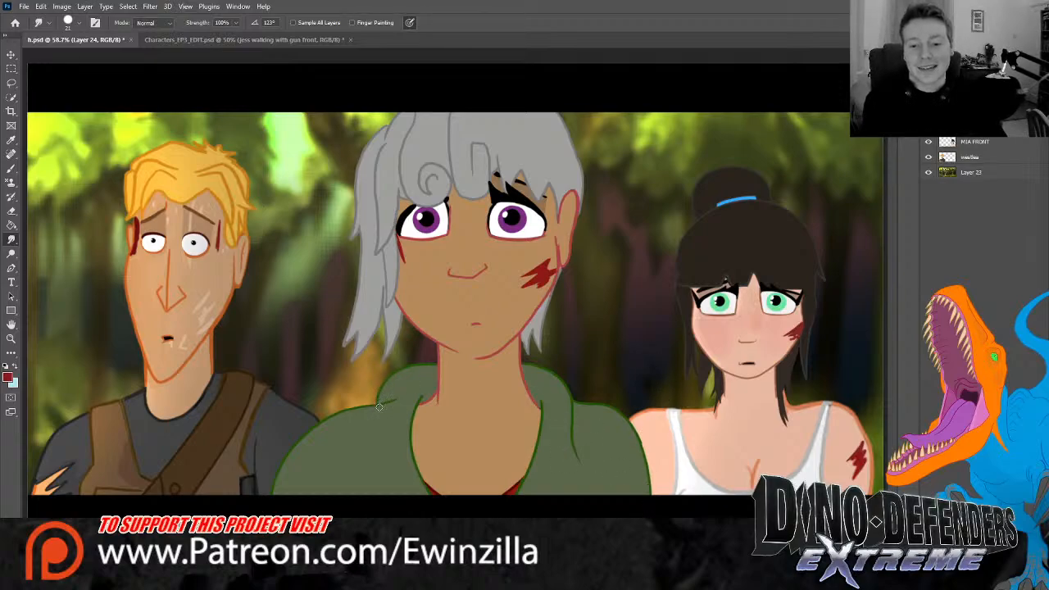
pyautogui.moveTo(379, 404); pyautogui.dragTo(389, 438)
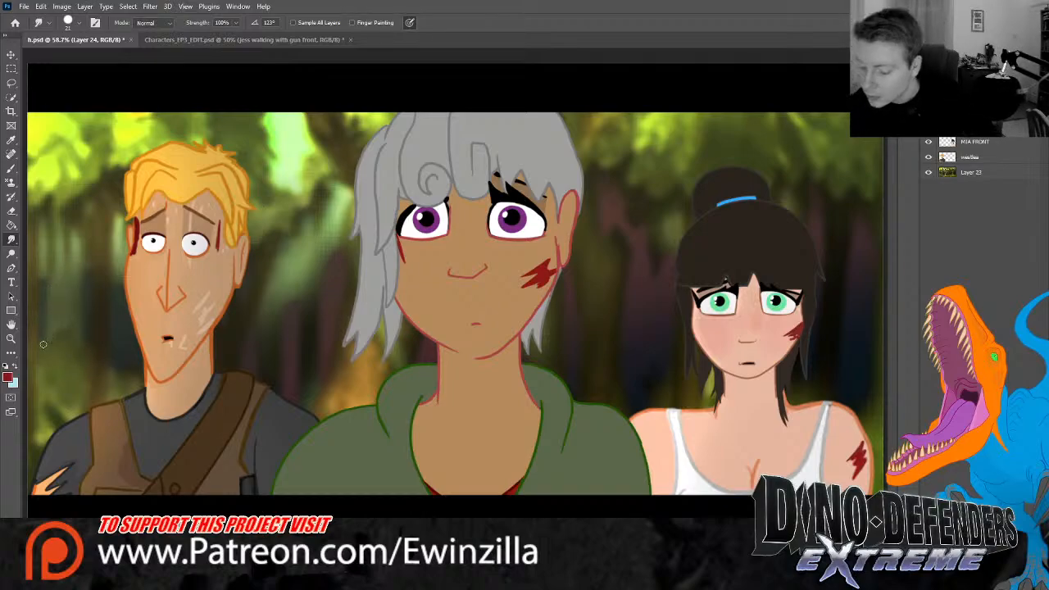
# Brighten the grey-haired woman's highlights with the Dodge tool at 2% exposure and flatten the image
pyautogui.click(10, 253)
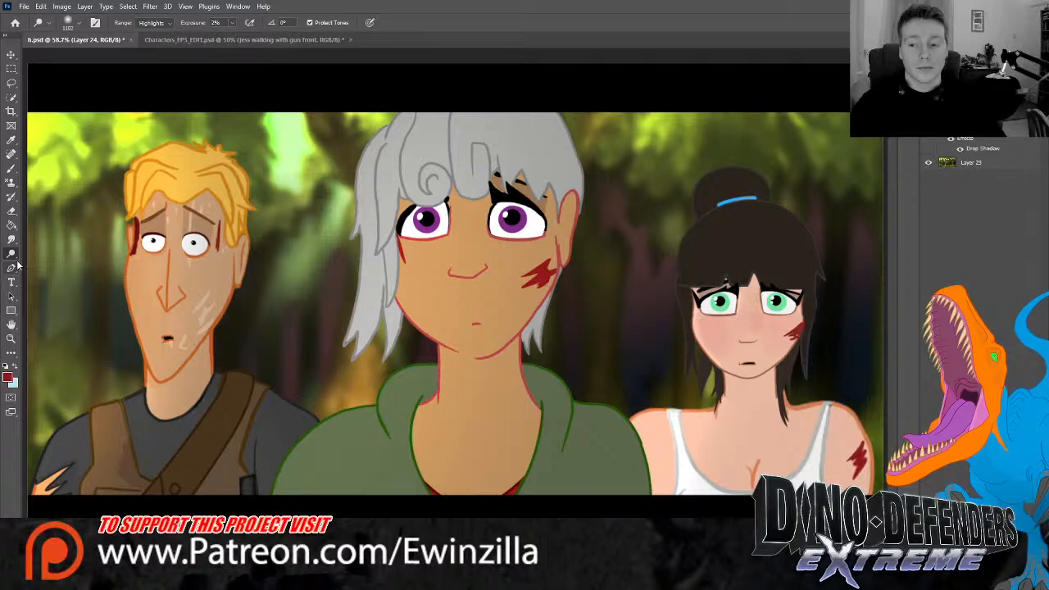
pyautogui.click(11, 339)
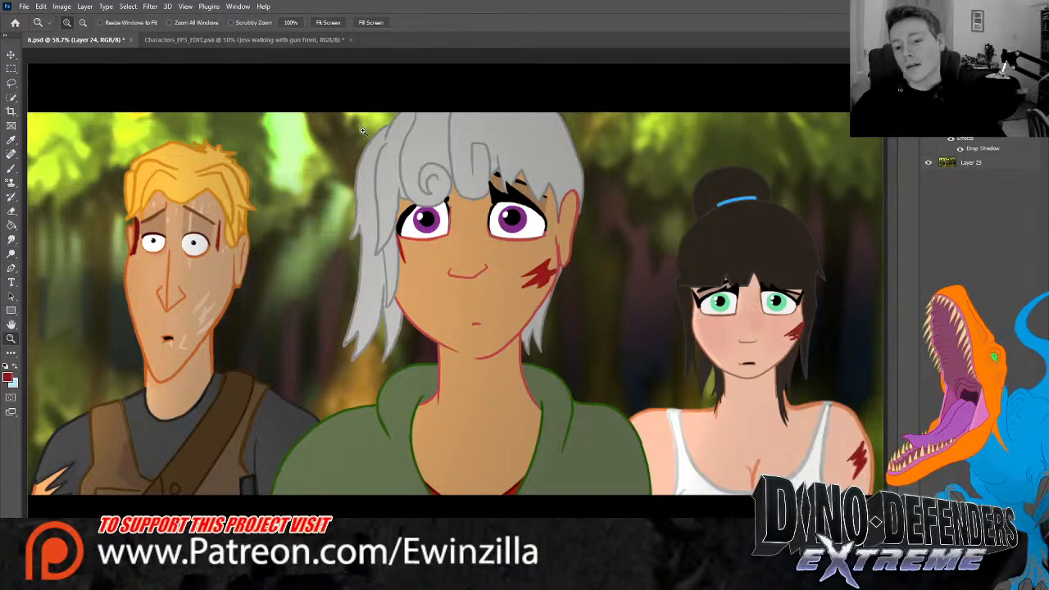
pyautogui.click(113, 432)
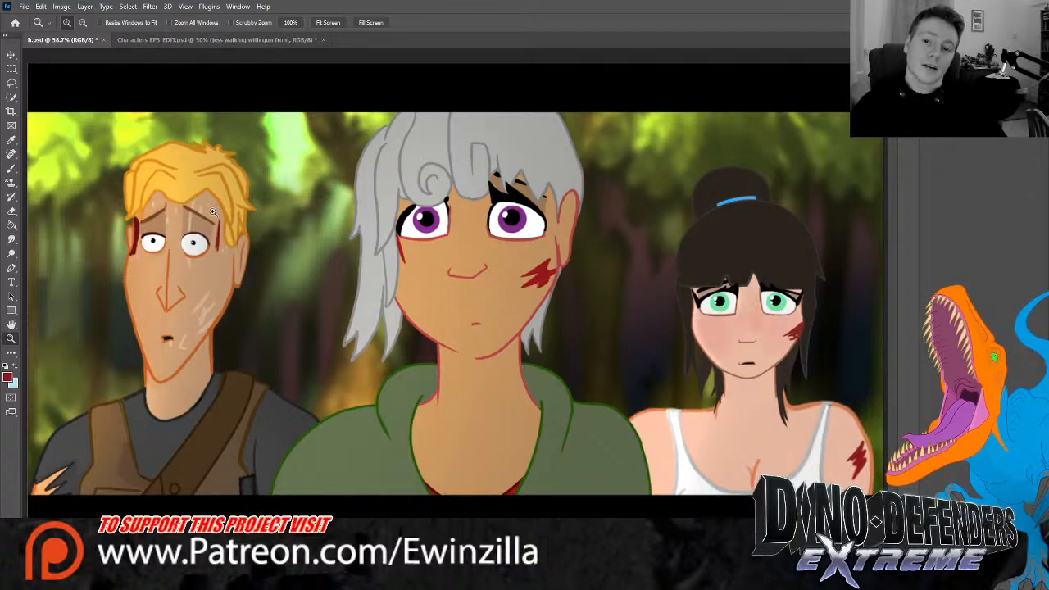
# Heal a small spot on the dark-haired woman's upper chest with the Spot Healing Brush
pyautogui.click(12, 239)
pyautogui.click(10, 153)
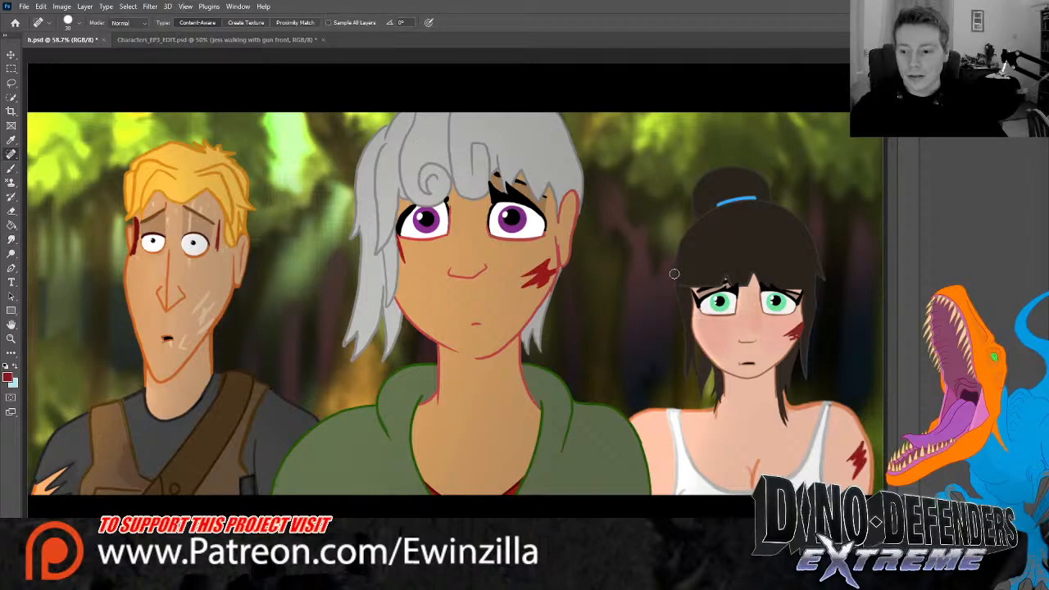
pyautogui.moveTo(742, 447)
pyautogui.mouseDown()
pyautogui.moveTo(764, 446)
pyautogui.moveTo(741, 446)
pyautogui.mouseUp()
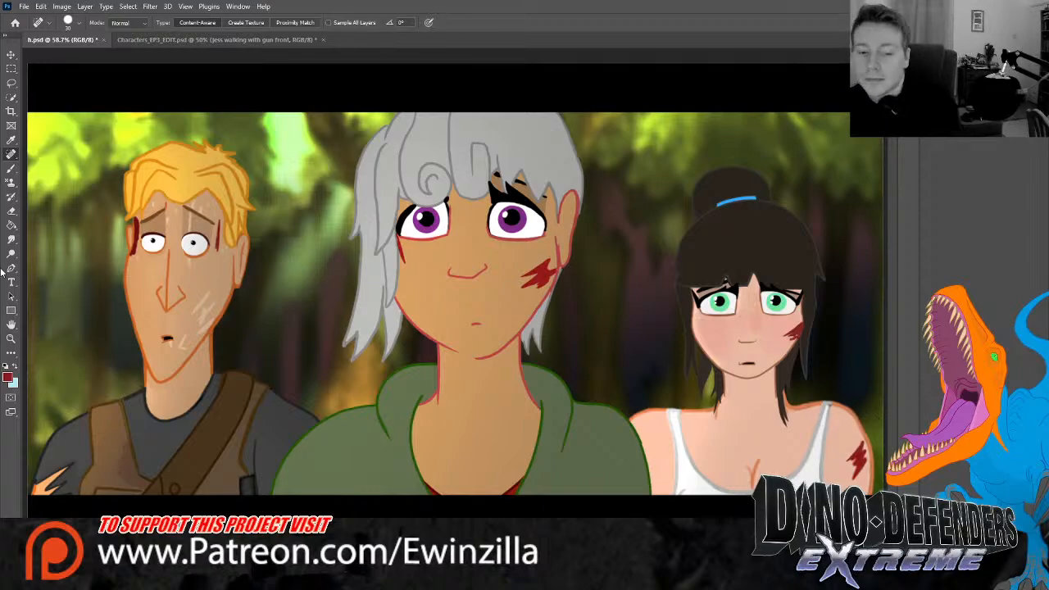
# Smudge the hair spike at the back of the blond man's crown into a finer point with a smaller size 9 brush
pyautogui.click(12, 239)
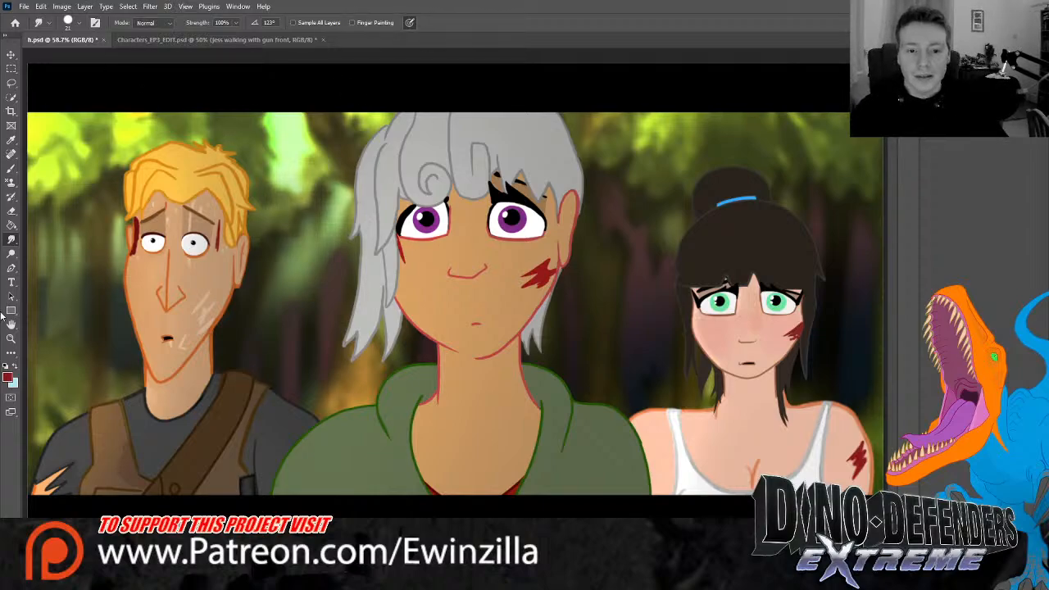
pyautogui.click(11, 338)
pyautogui.click(210, 148)
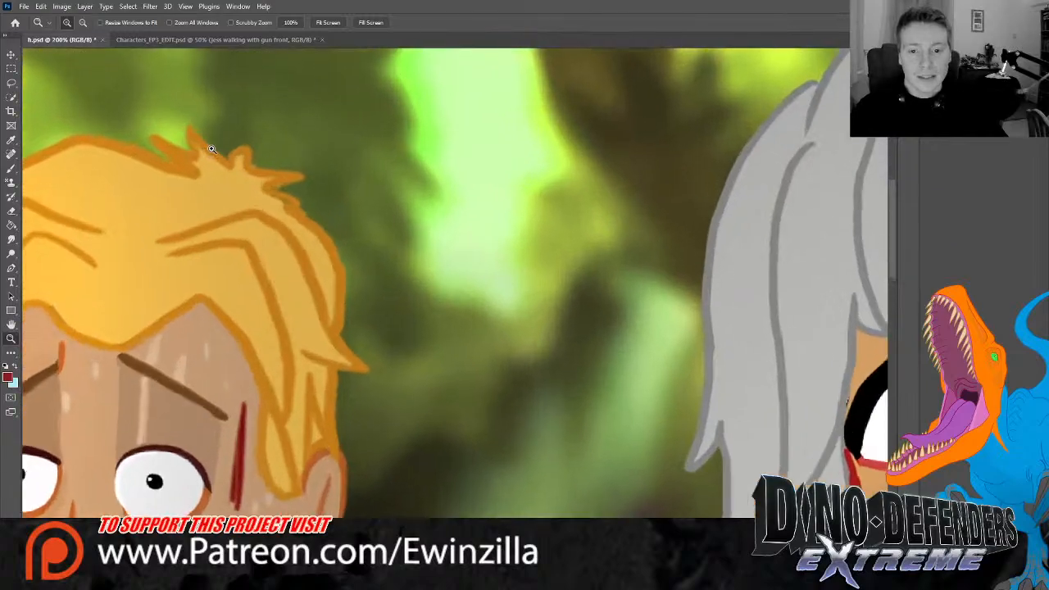
pyautogui.click(11, 238)
pyautogui.press('[')
pyautogui.press('[')
pyautogui.press('[')
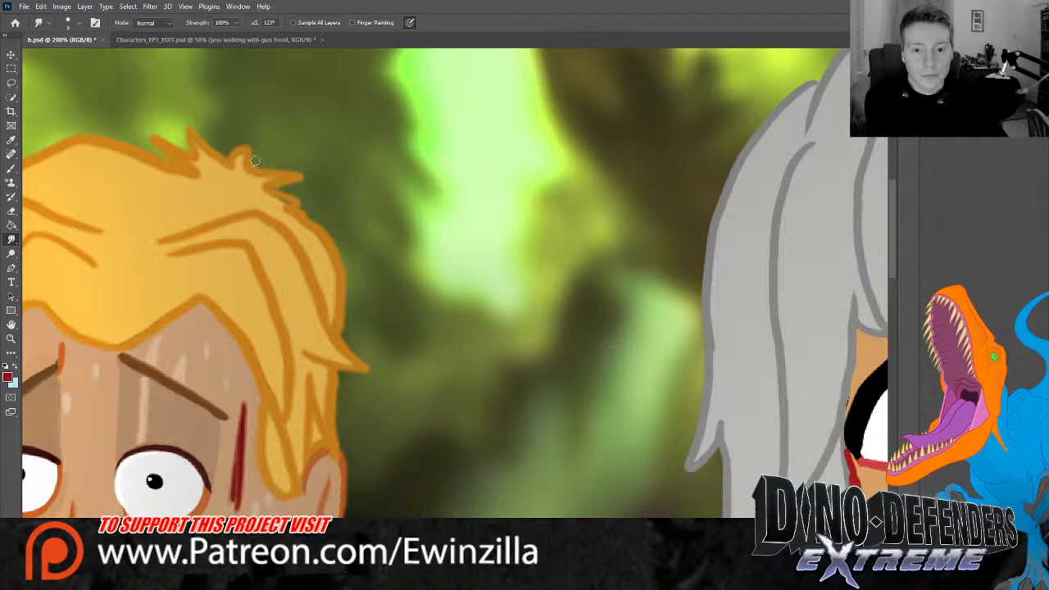
pyautogui.moveTo(266, 162)
pyautogui.mouseDown()
pyautogui.moveTo(303, 189)
pyautogui.moveTo(271, 197)
pyautogui.moveTo(296, 202)
pyautogui.moveTo(262, 188)
pyautogui.moveTo(304, 183)
pyautogui.mouseUp()
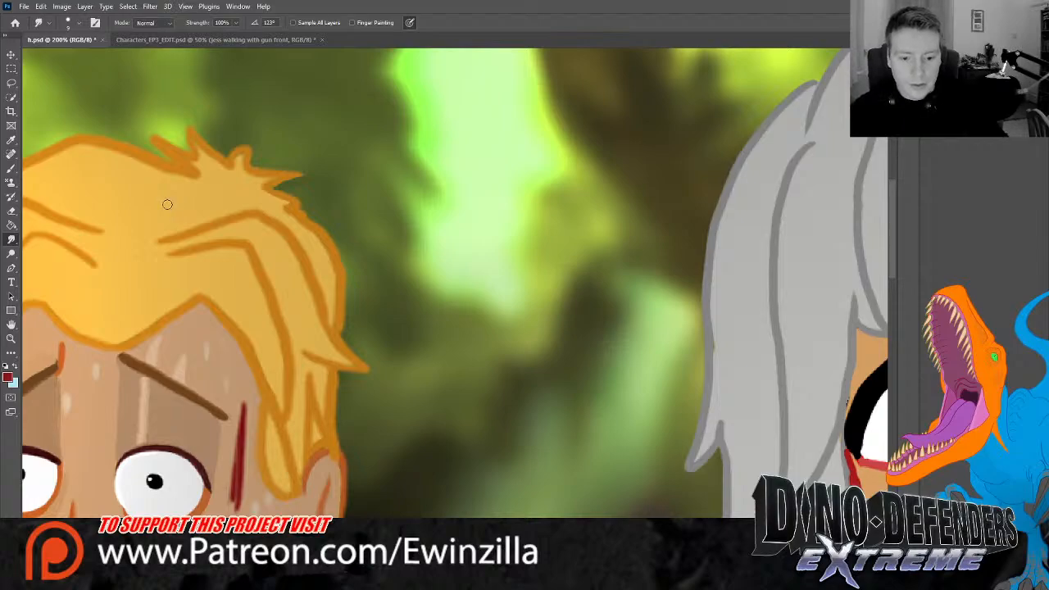
# Save the finished frame as EP4_F_X25.jpg and switch to the Characters_EP3_EDIT.psd document
pyautogui.click(10, 339)
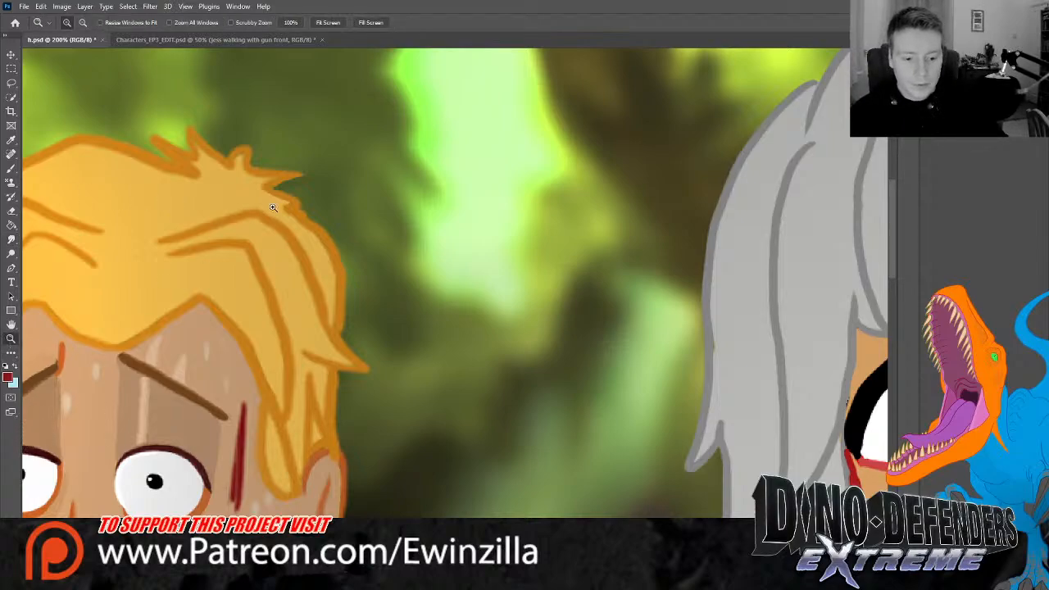
pyautogui.click(332, 22)
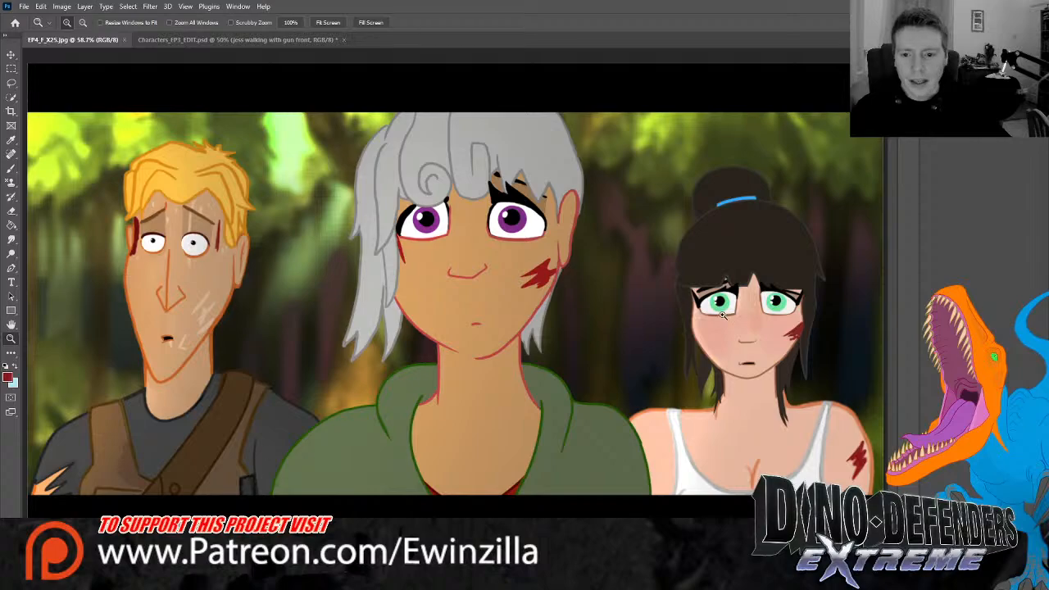
pyautogui.click(211, 44)
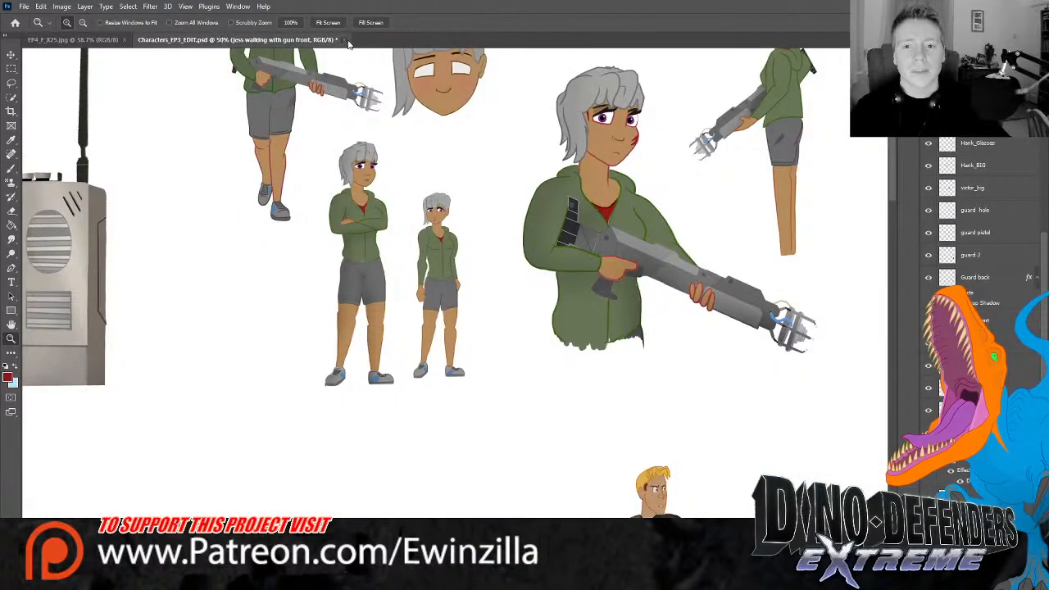